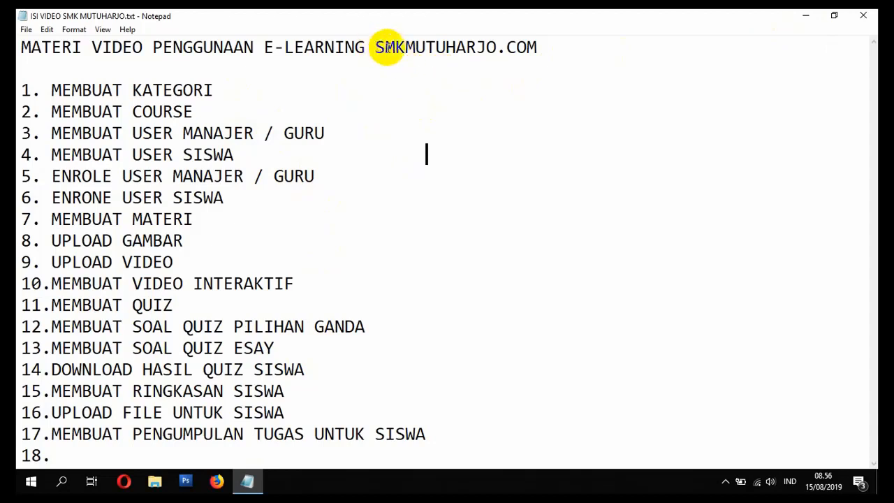
# Step: Minimize the topic notes, switch to Firefox and open the smkmutuharjo site from the top sites
pyautogui.click(807, 16)
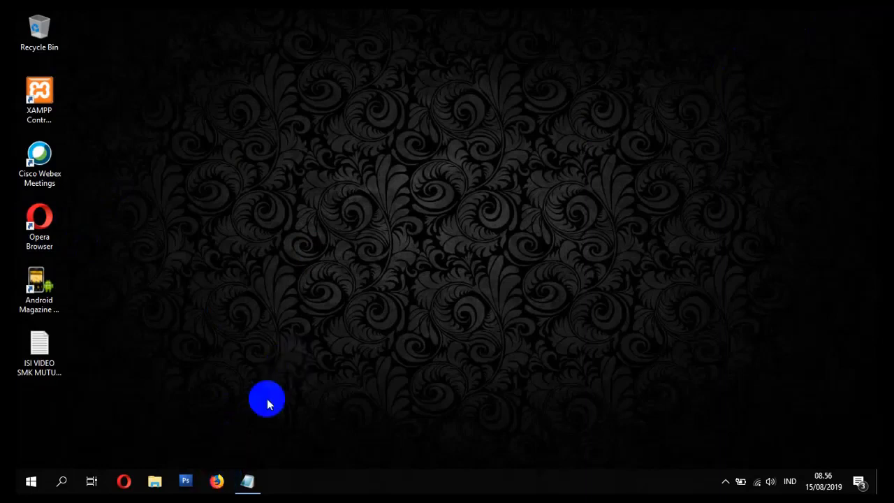
pyautogui.click(217, 481)
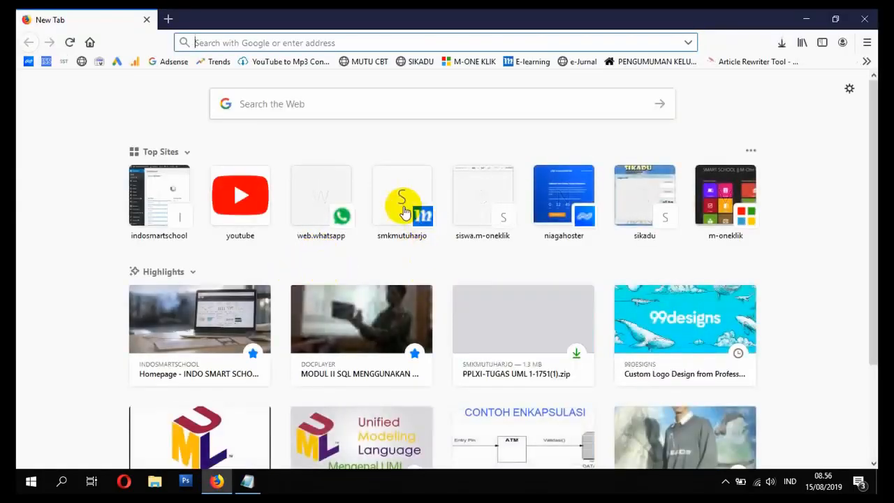
pyautogui.click(401, 204)
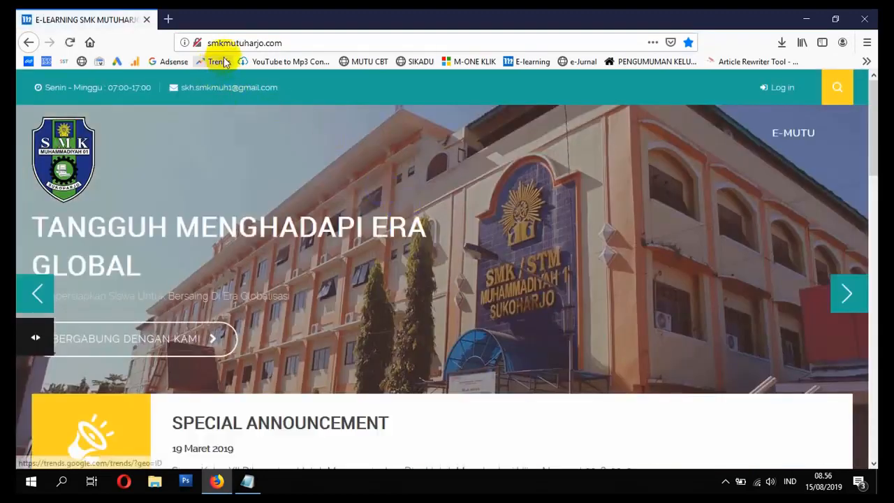
# Step: Log in to the e-learning site with the account's user name and password
pyautogui.click(768, 88)
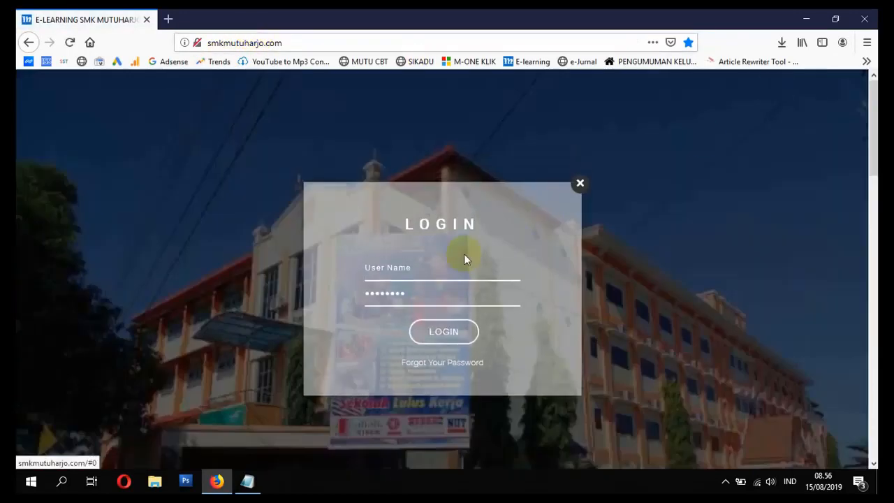
pyautogui.click(453, 267)
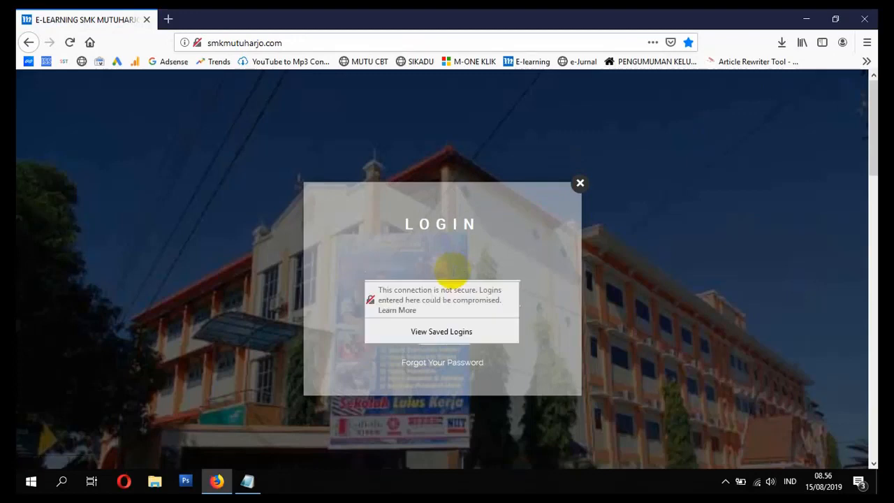
pyautogui.press('Tab')
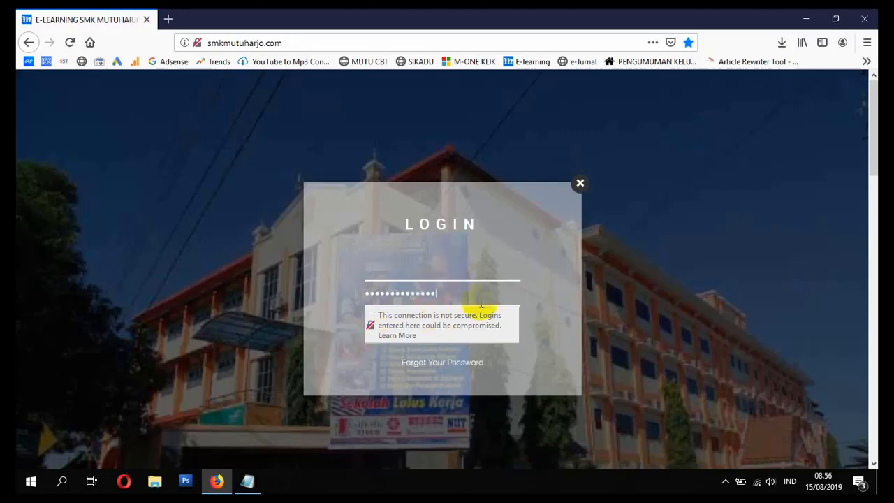
pyautogui.click(457, 333)
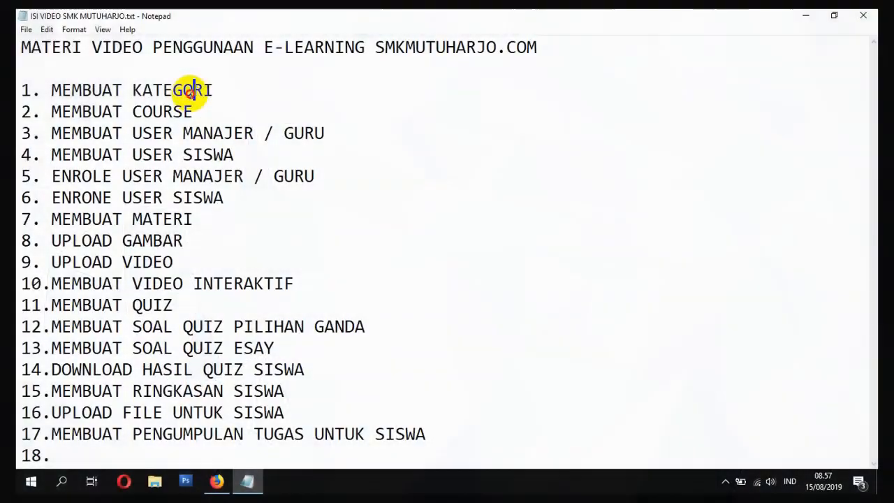
# Step: Highlight the first topic, MEMBUAT KATEGORI, in the Notepad list
pyautogui.doubleClick(210, 89)
pyautogui.click(223, 89)
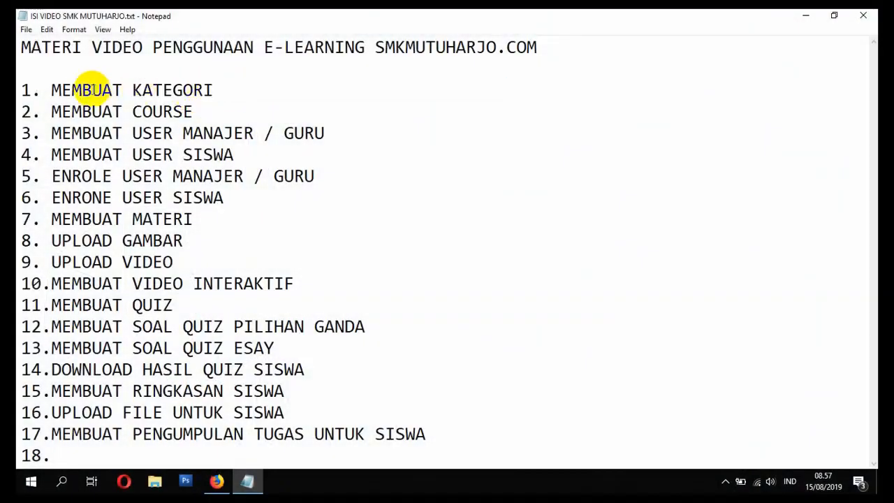
pyautogui.moveTo(51, 90); pyautogui.dragTo(239, 88)
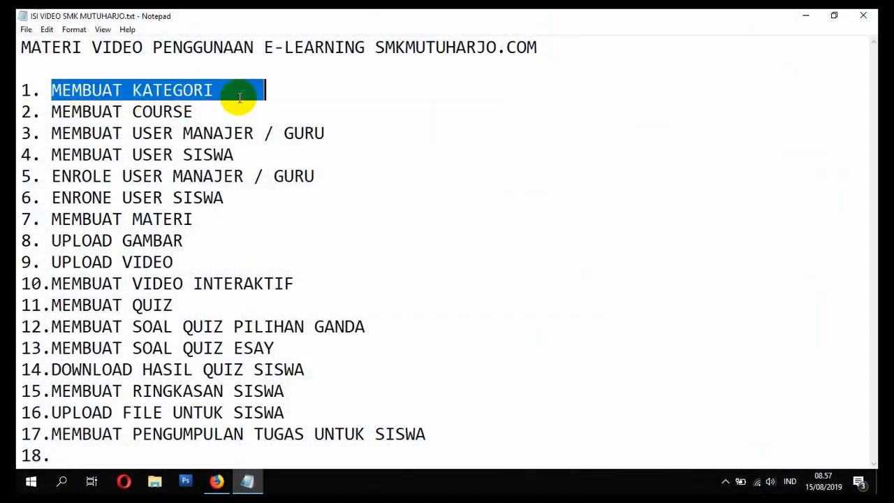
pyautogui.click(240, 88)
# Step: Switch back to Firefox and open the course and category management page from the site's course list
pyautogui.click(216, 481)
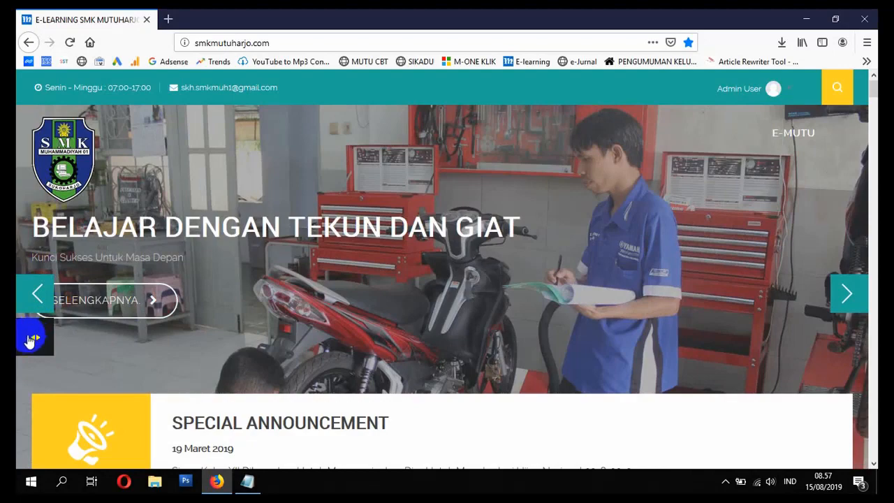
pyautogui.click(30, 340)
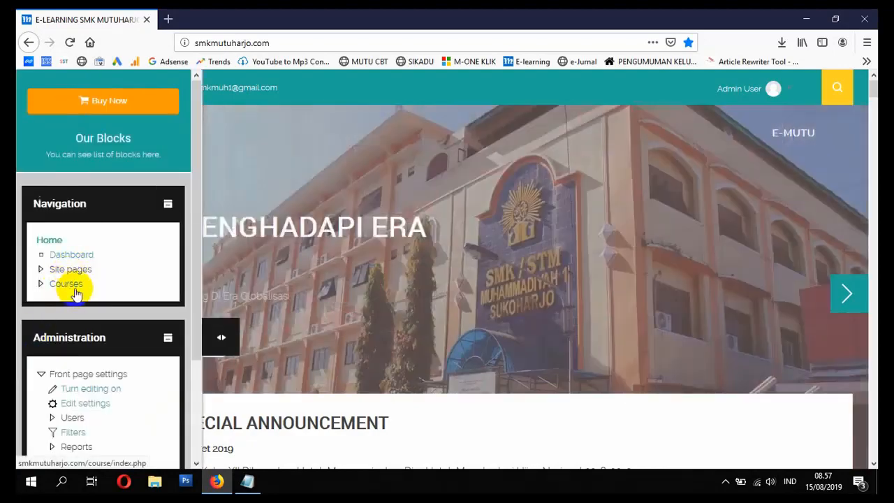
pyautogui.click(67, 283)
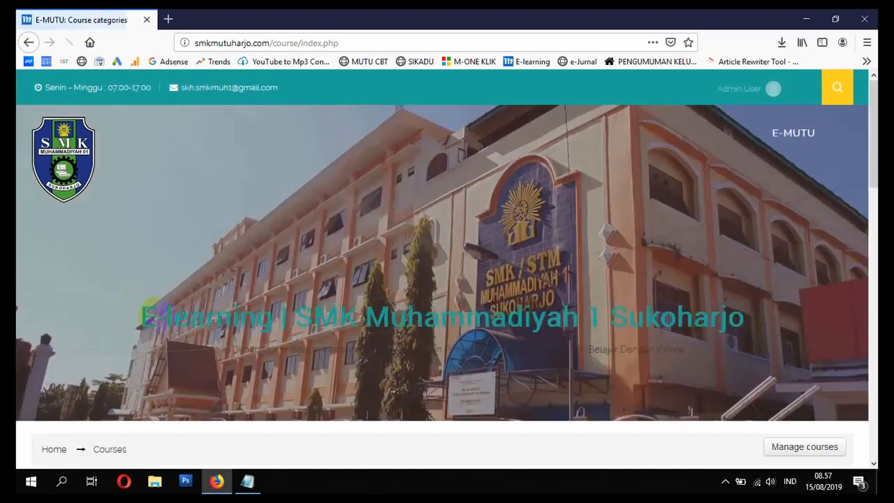
pyautogui.scroll(-4, 149, 328)
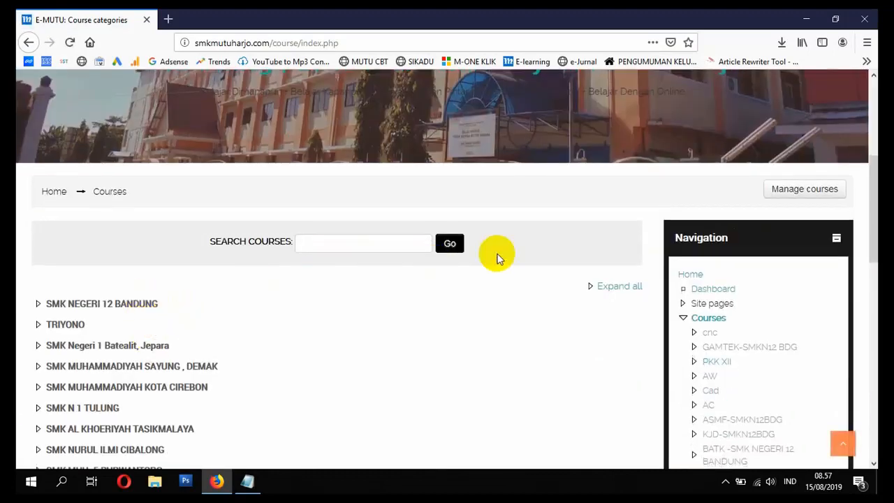
pyautogui.click(799, 197)
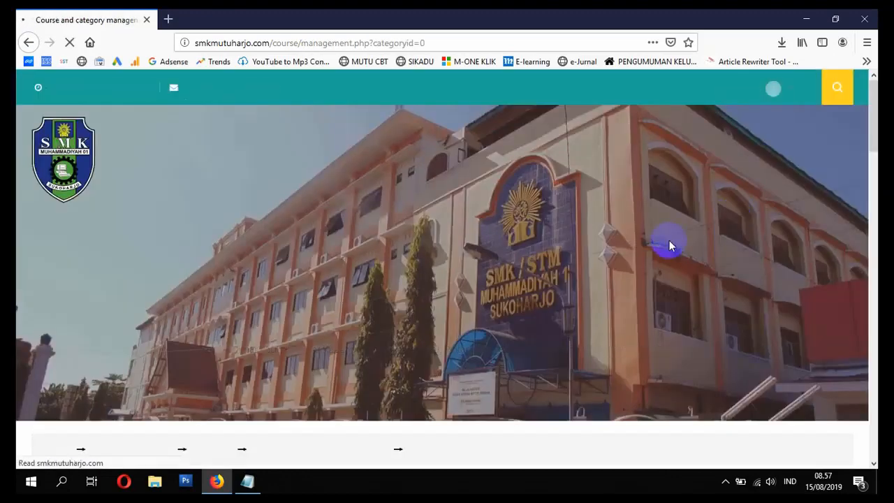
# Step: Start a new course category and set its parent category to Top
pyautogui.scroll(-5, 509, 292)
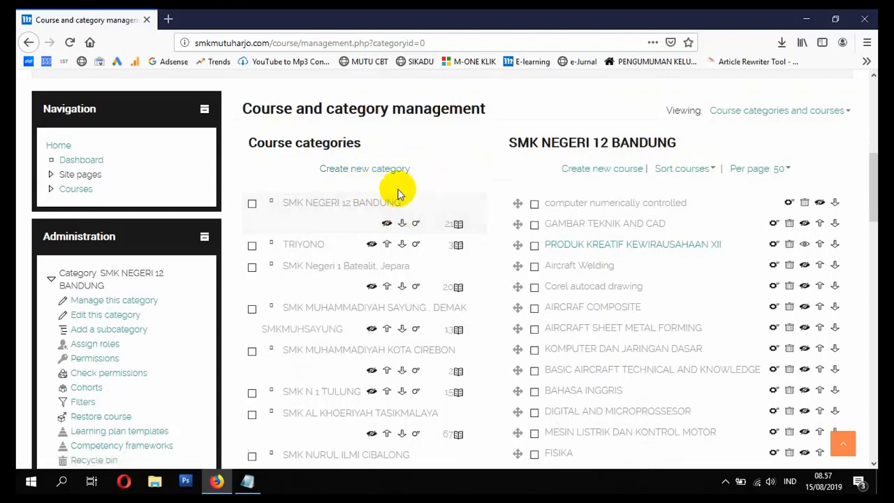
pyautogui.click(360, 171)
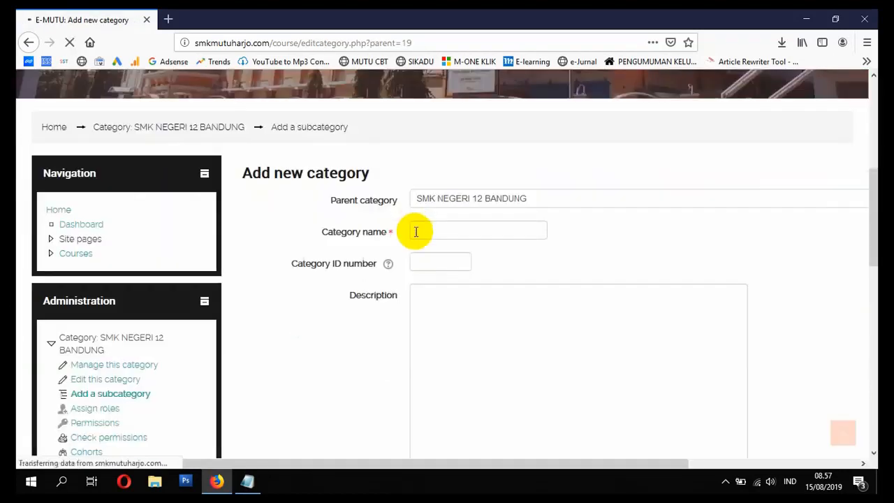
pyautogui.click(430, 230)
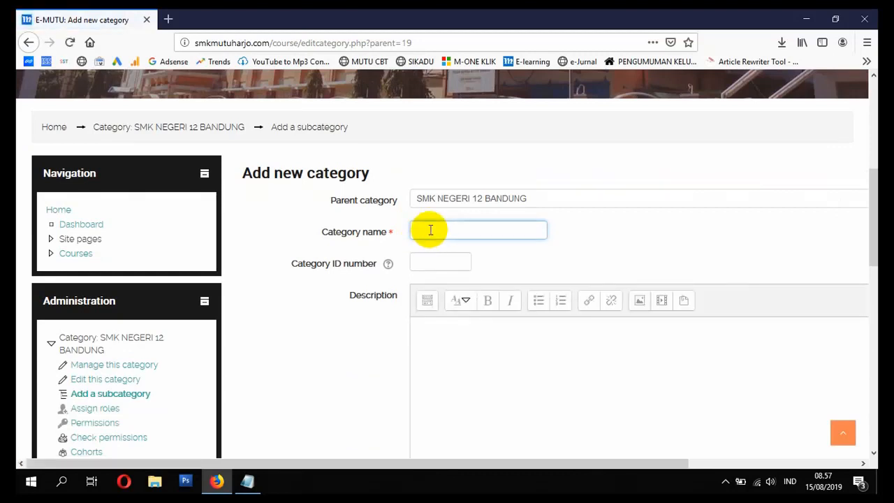
pyautogui.click(491, 199)
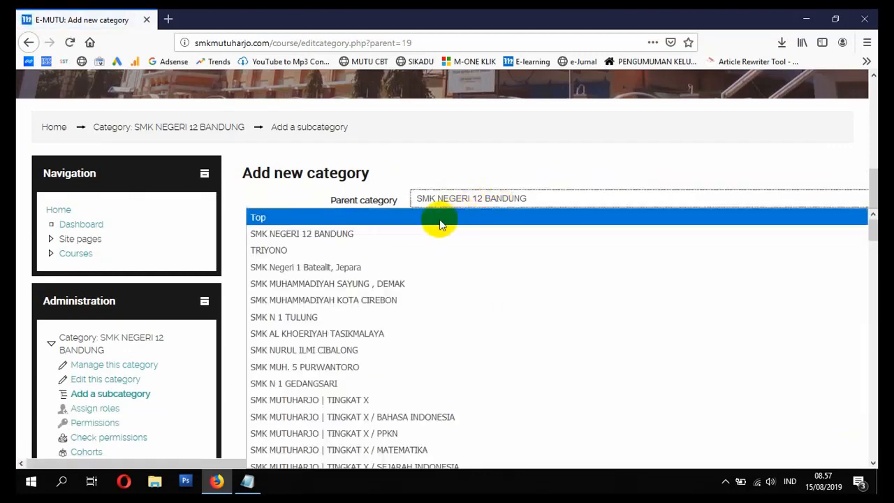
pyautogui.press('Escape')
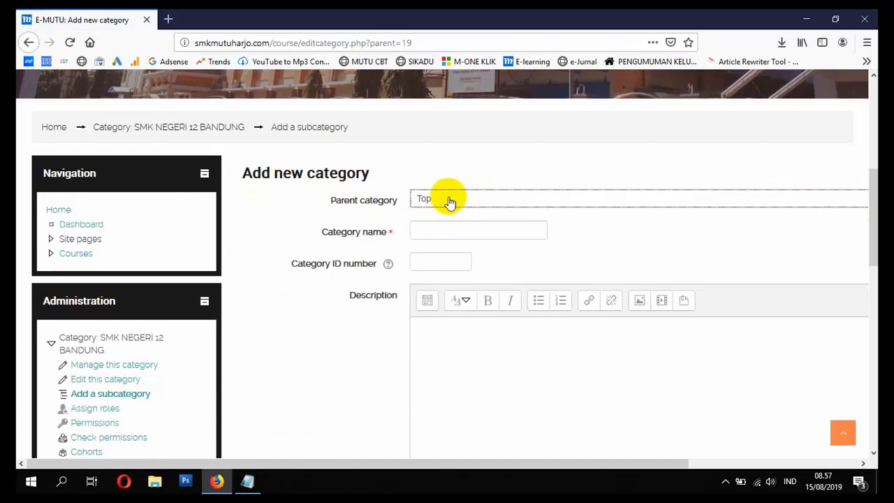
# Step: Name the category SMK INDONESIA, leave its ID number and description empty, create it and check the category list
pyautogui.click(426, 229)
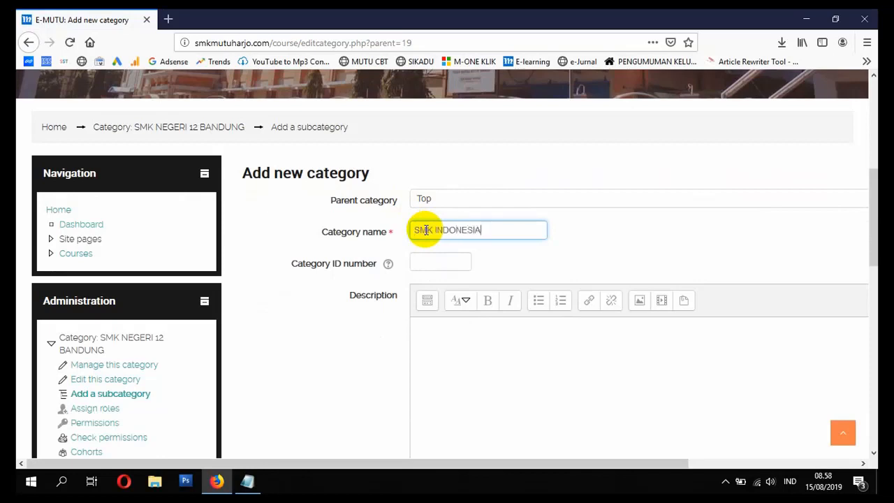
pyautogui.click(431, 267)
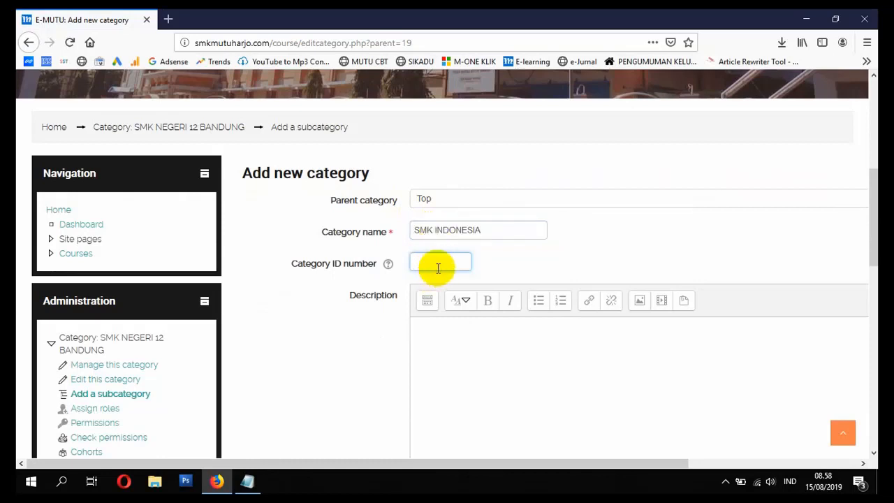
pyautogui.scroll(-3, 470, 278)
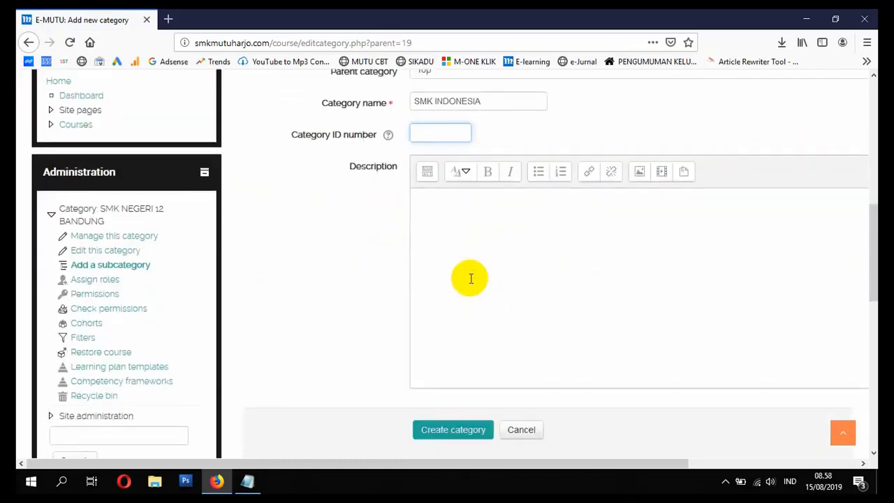
pyautogui.scroll(-5, 474, 245)
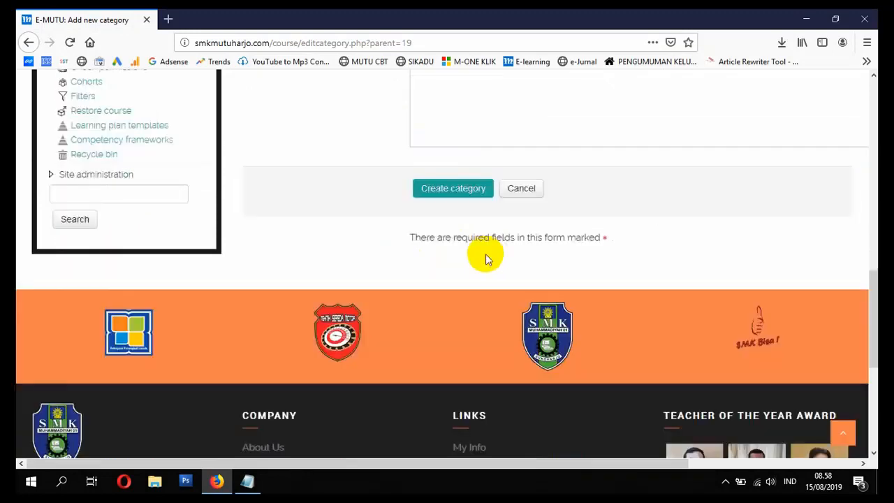
pyautogui.click(442, 179)
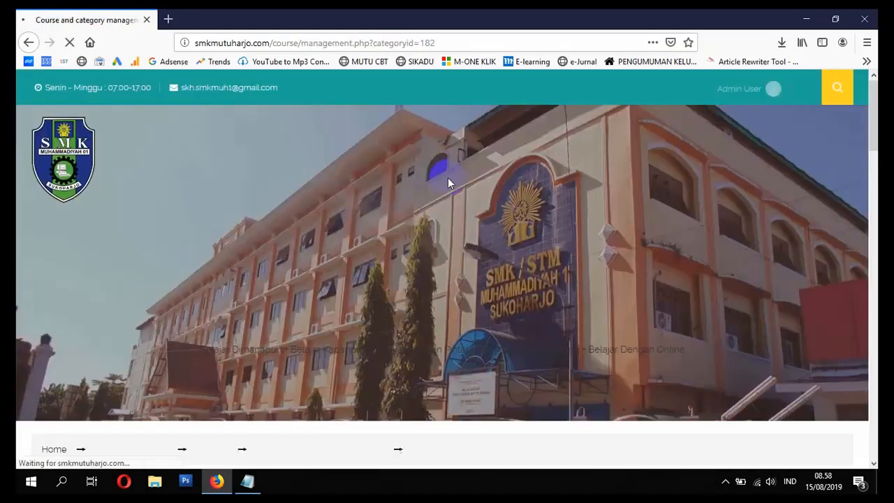
pyautogui.scroll(-5, 448, 180)
pyautogui.scroll(-10, 447, 180)
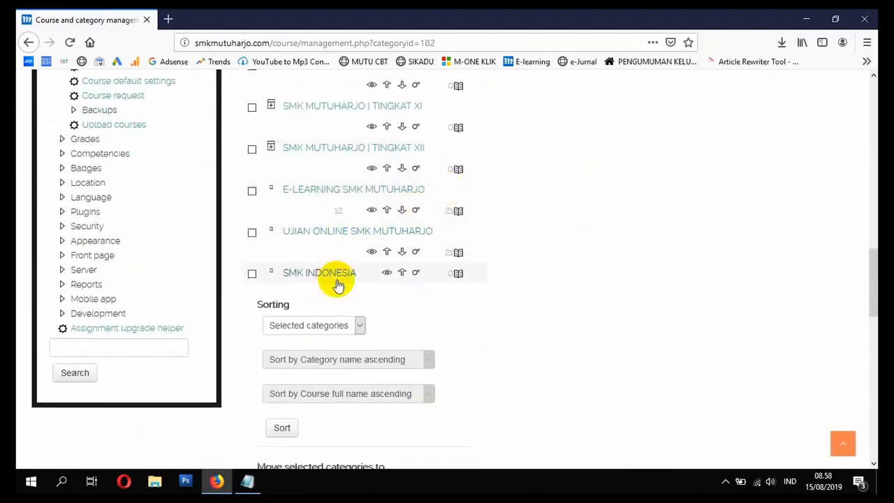
# Step: Switch to the Notepad topic list and write SELESAI beside MEMBUAT KATEGORI
pyautogui.click(247, 481)
pyautogui.click(591, 85)
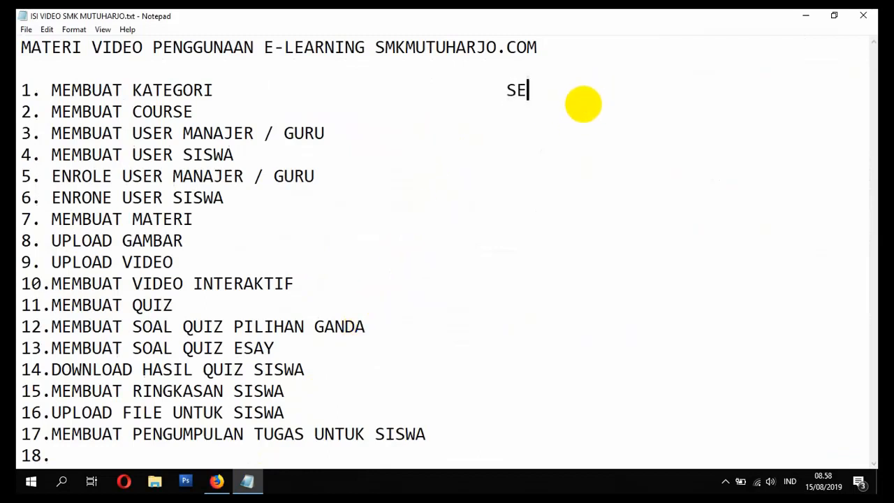
pyautogui.write('SELESAI')
pyautogui.click(551, 112)
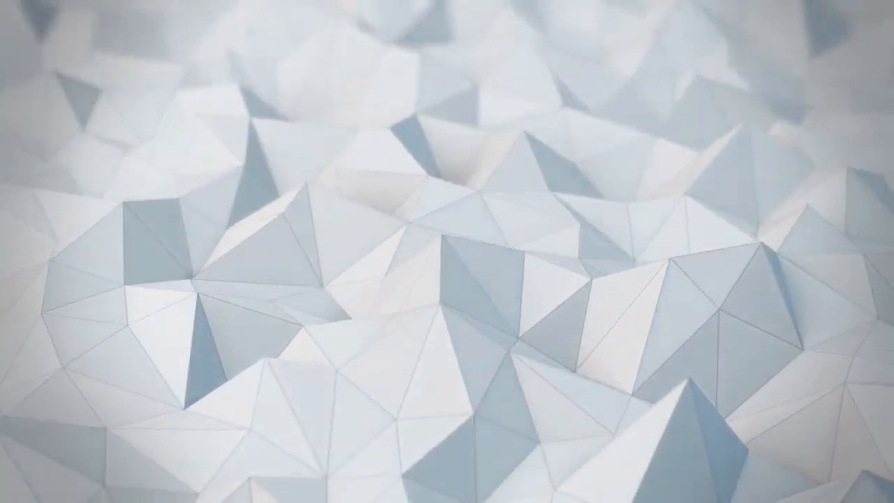
# Step: Return to the e-learning home page in Firefox and open the course categories list
pyautogui.click(56, 193)
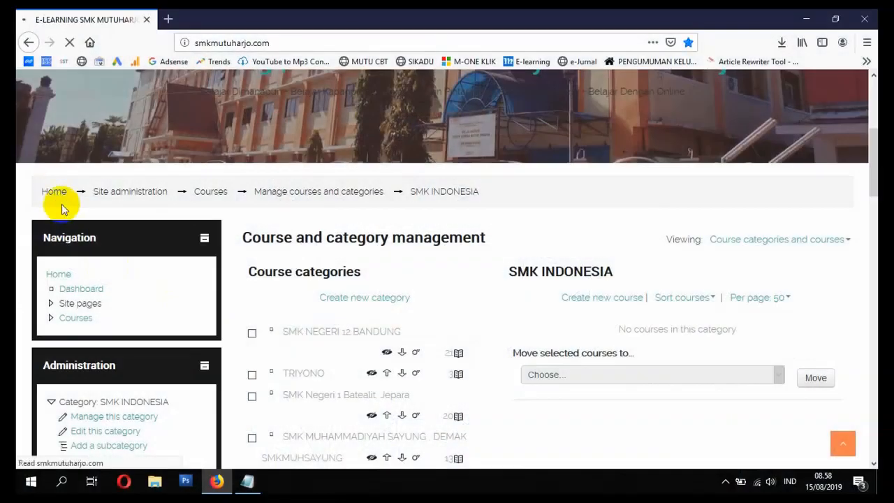
pyautogui.scroll(-4, 154, 227)
pyautogui.scroll(-3, 35, 340)
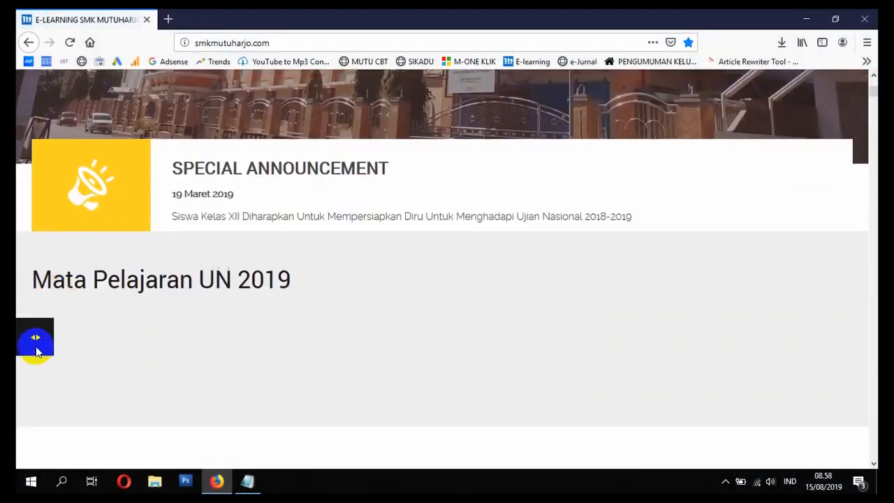
pyautogui.click(35, 340)
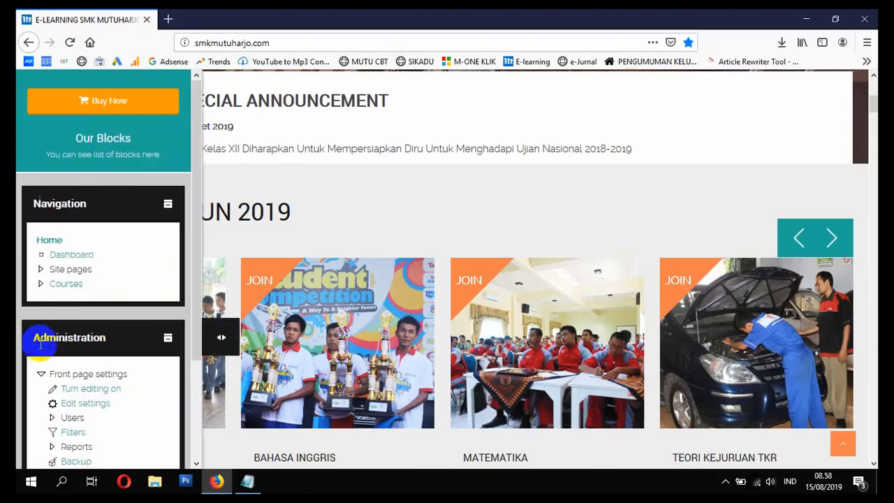
pyautogui.click(218, 332)
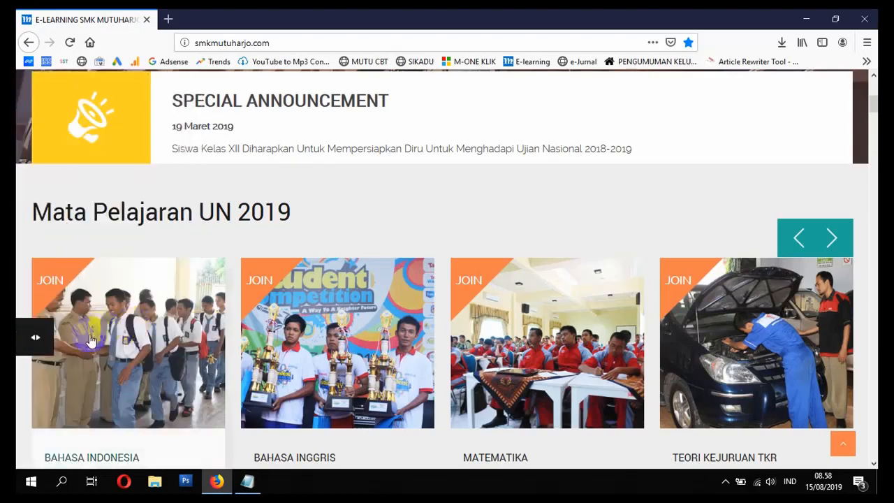
pyautogui.click(36, 338)
pyautogui.click(65, 285)
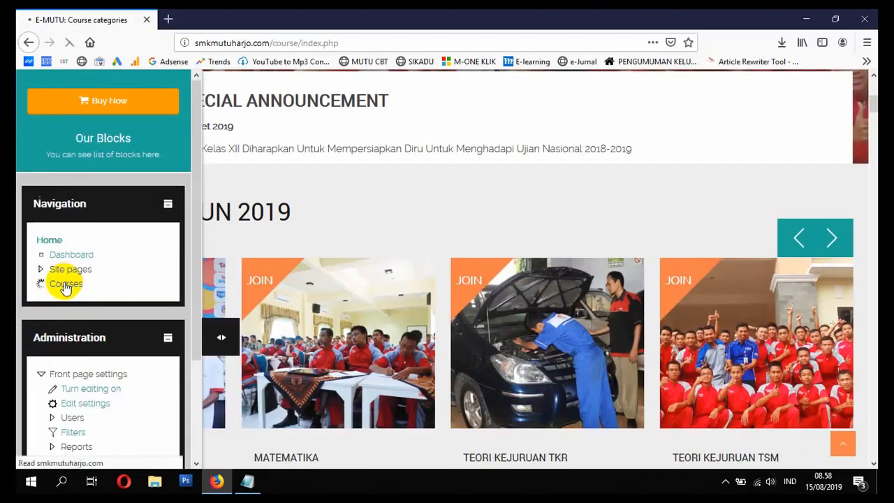
# Step: Open the SMK INDONESIA category and bring its option for adding a new course into view
pyautogui.scroll(-4, 75, 284)
pyautogui.scroll(-5, 88, 285)
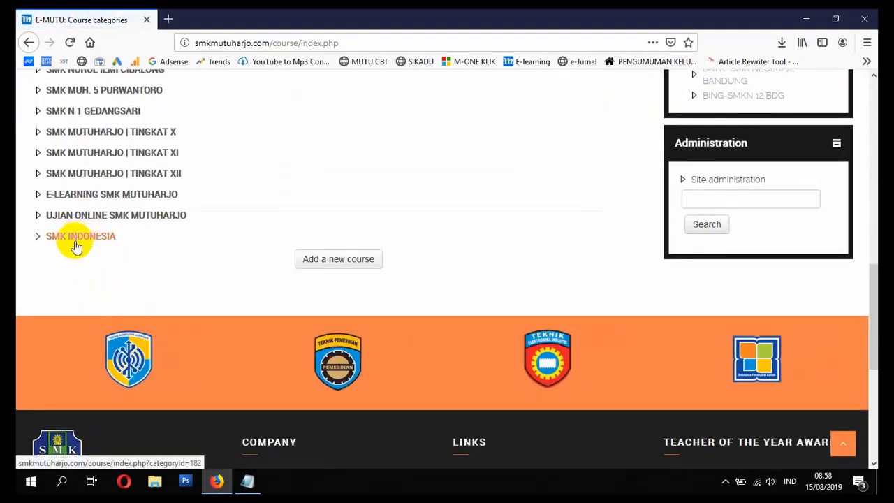
pyautogui.click(78, 239)
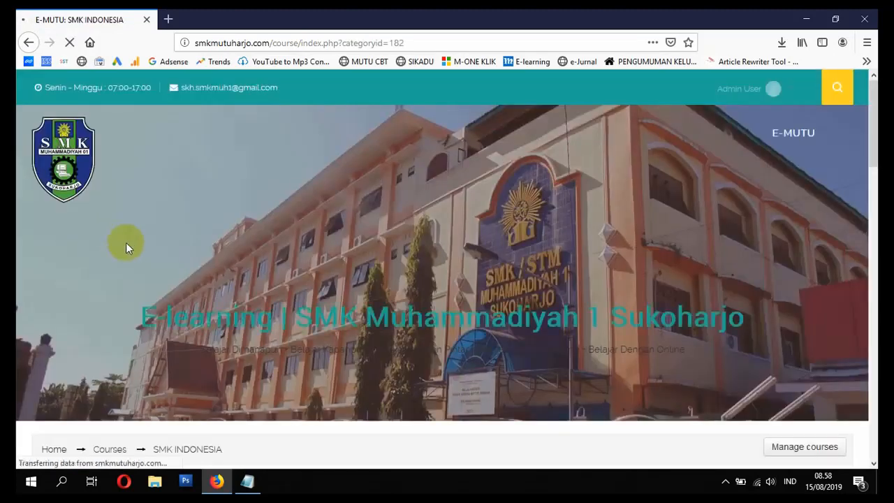
pyautogui.scroll(-4, 123, 243)
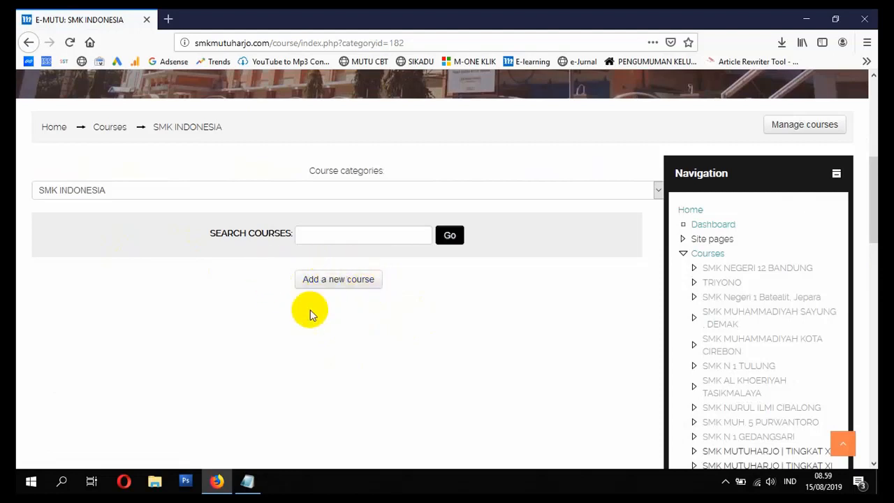
# Step: Start a new course in the SMK INDONESIA category with the full name BAHASA INDONEIS - XI - followed by the teacher's name and title
pyautogui.click(351, 281)
pyautogui.scroll(-3, 333, 288)
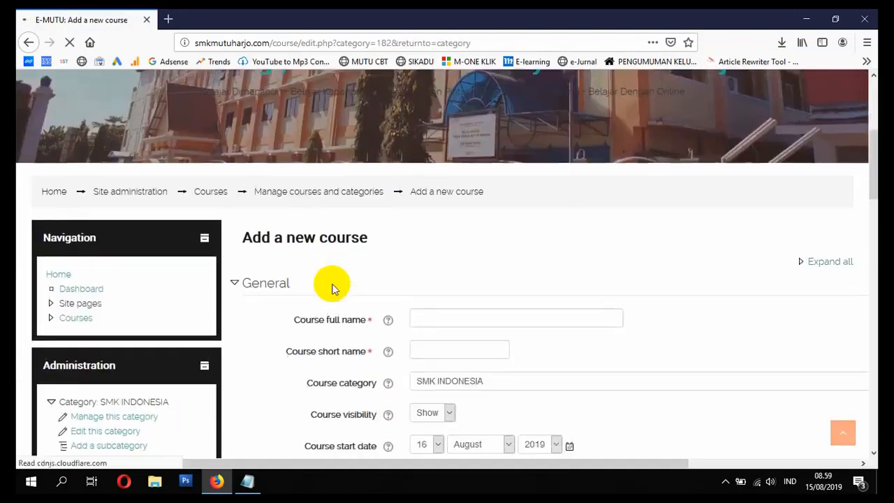
pyautogui.scroll(-3, 338, 293)
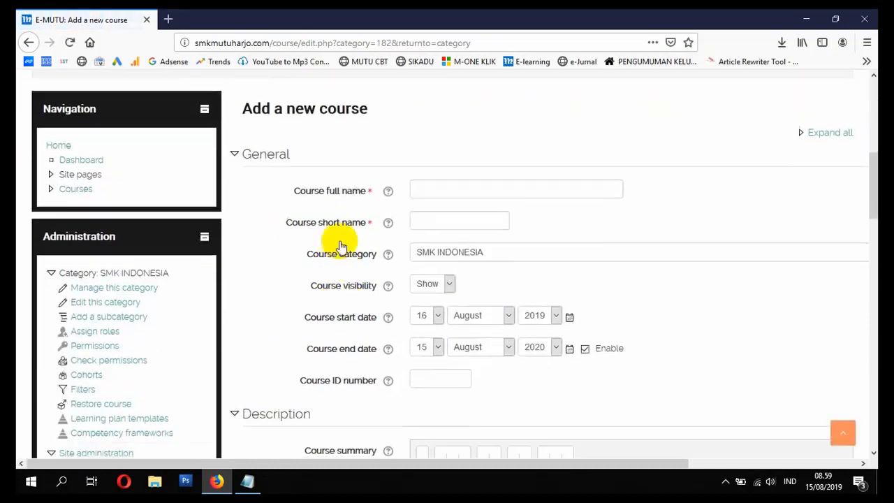
pyautogui.click(441, 190)
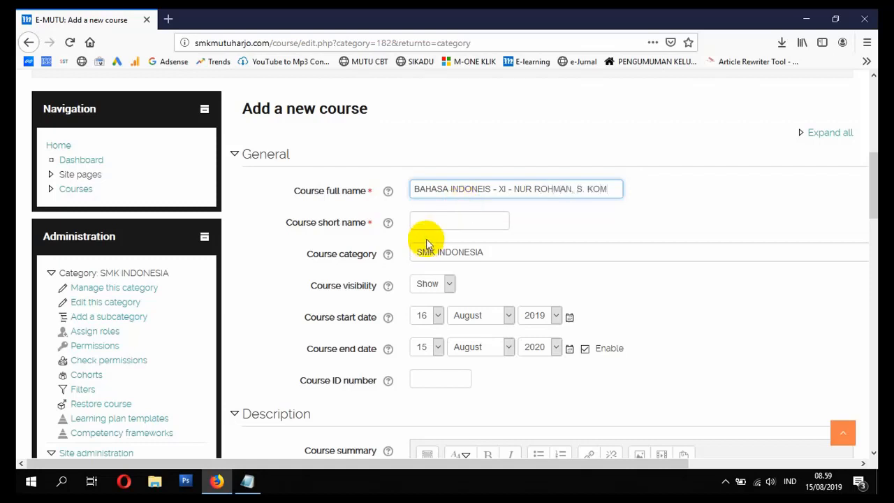
# Step: Set the course short name to BI-XI-NR, abbreviating the subject, class level and teacher's name
pyautogui.click(437, 223)
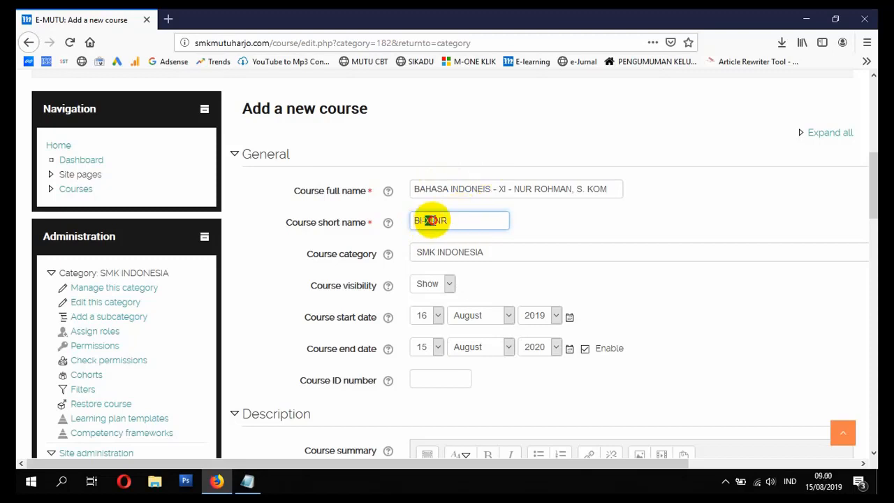
pyautogui.click(503, 187)
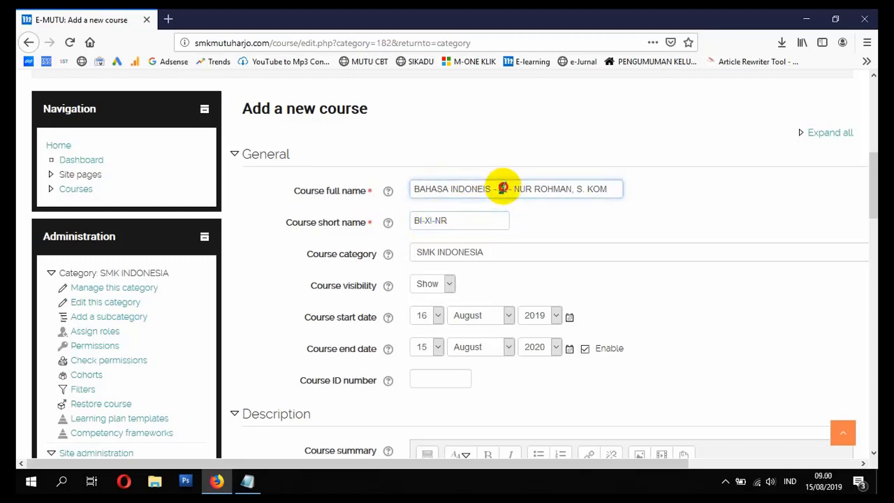
pyautogui.moveTo(520, 187); pyautogui.dragTo(544, 186)
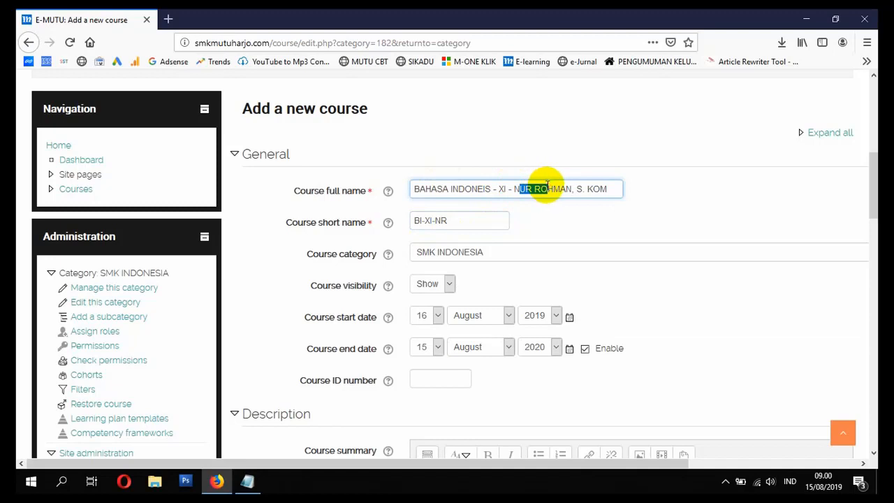
pyautogui.click(473, 216)
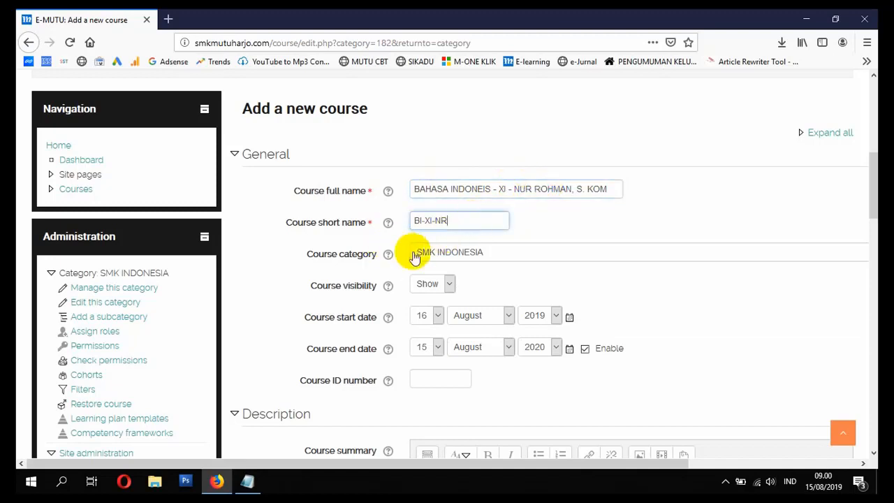
# Step: Keep the course visibility on Show and set the course start date to 15 August 2019
pyautogui.scroll(-2, 400, 277)
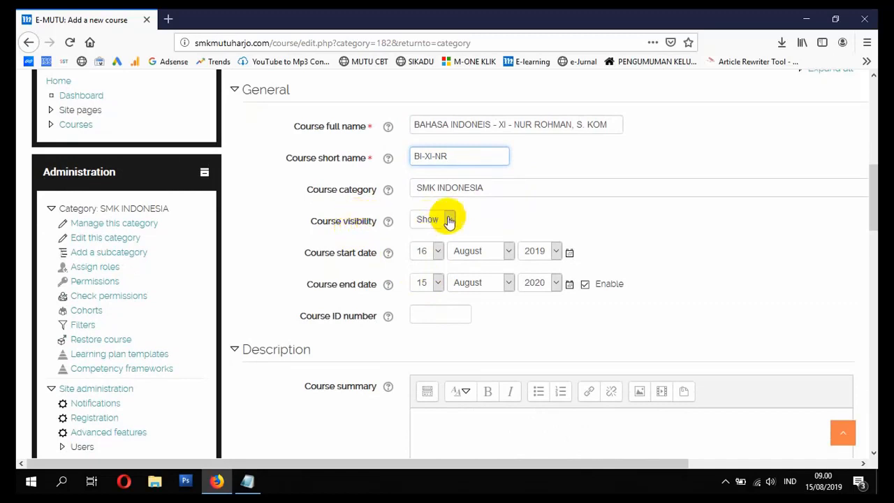
pyautogui.scroll(-4, 425, 259)
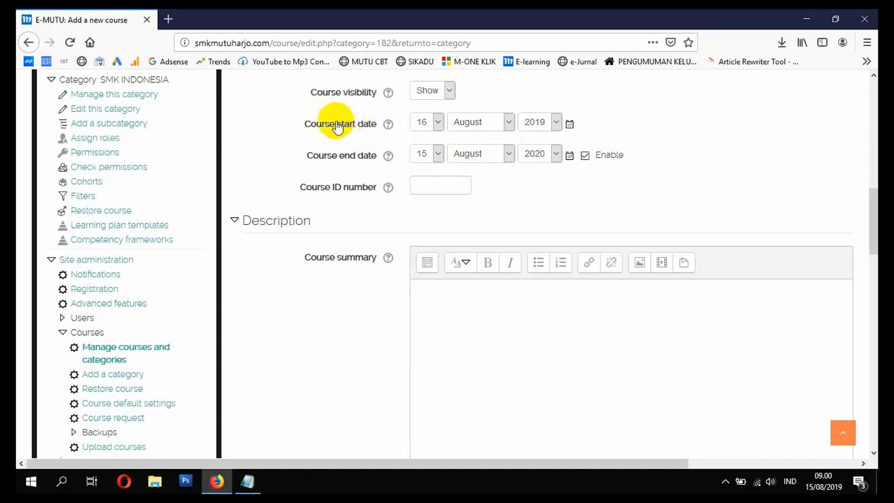
pyautogui.click(433, 122)
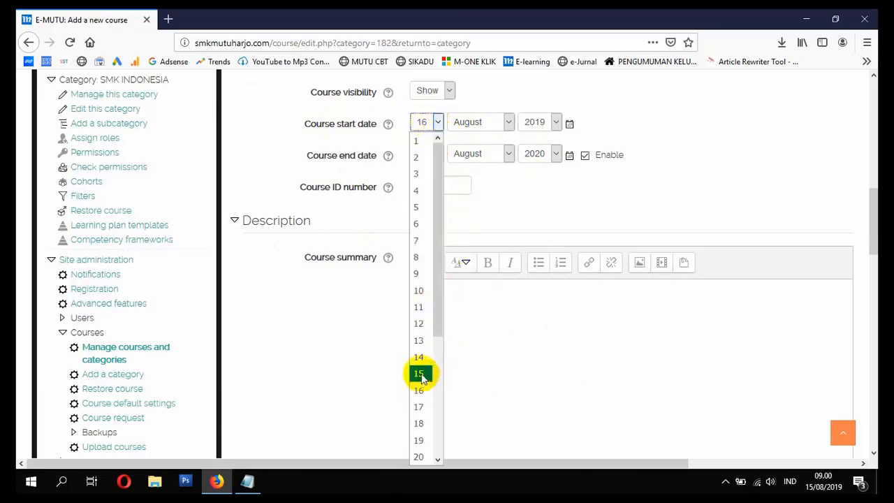
pyautogui.click(421, 375)
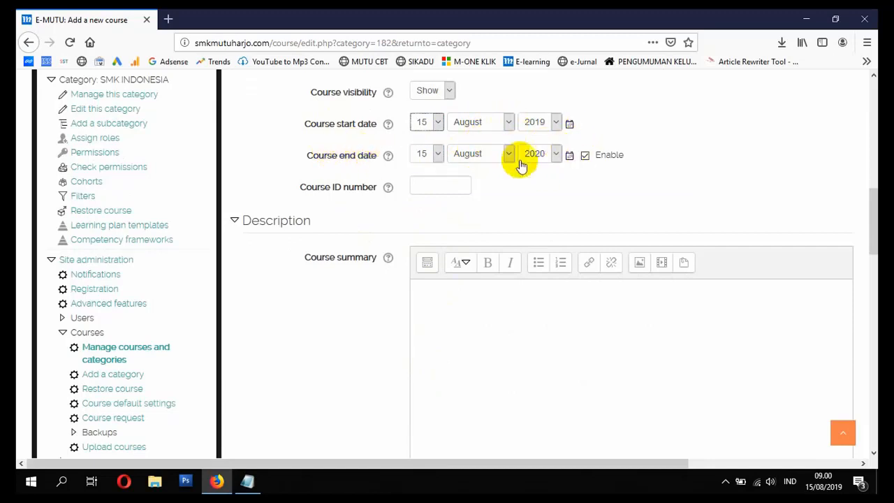
# Step: Set the course end date to 15 August 2021
pyautogui.click(556, 157)
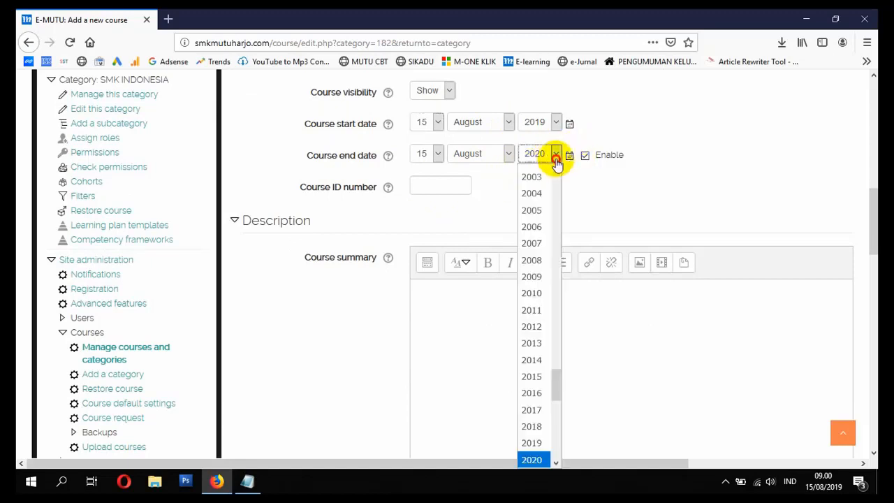
pyautogui.click(556, 159)
pyautogui.click(508, 153)
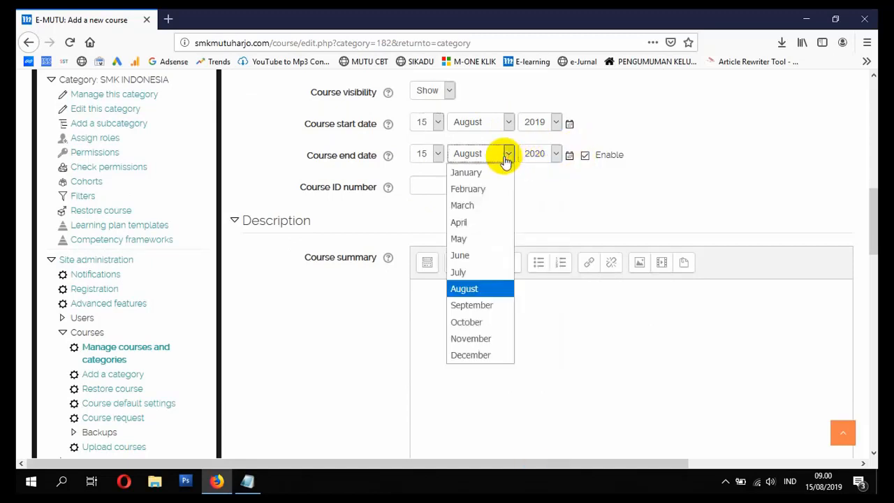
pyautogui.click(508, 153)
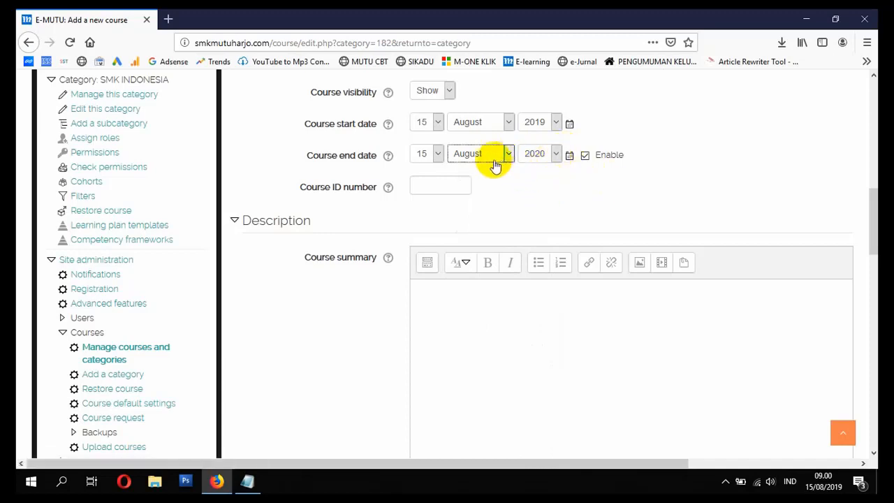
pyautogui.click(539, 158)
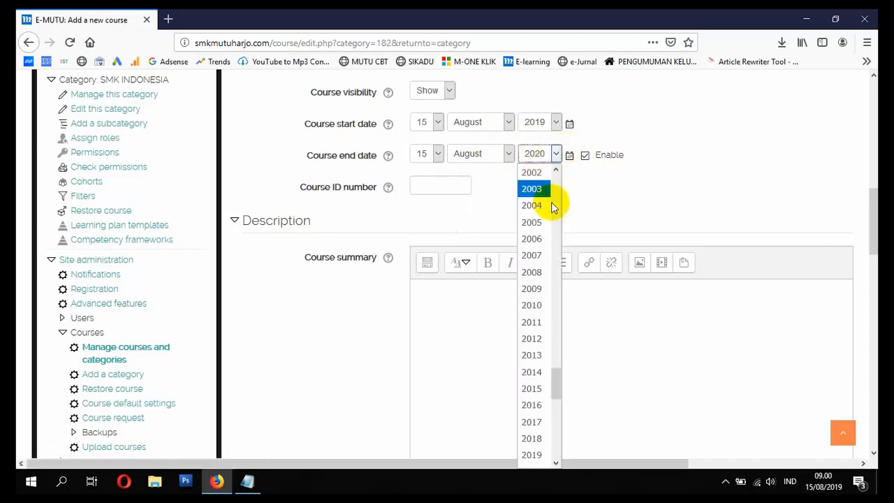
pyautogui.scroll(-2, 554, 310)
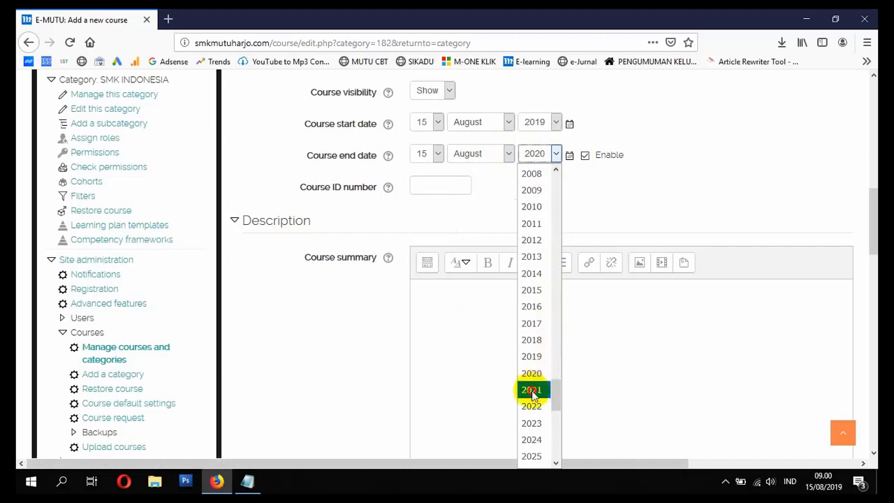
pyautogui.click(532, 389)
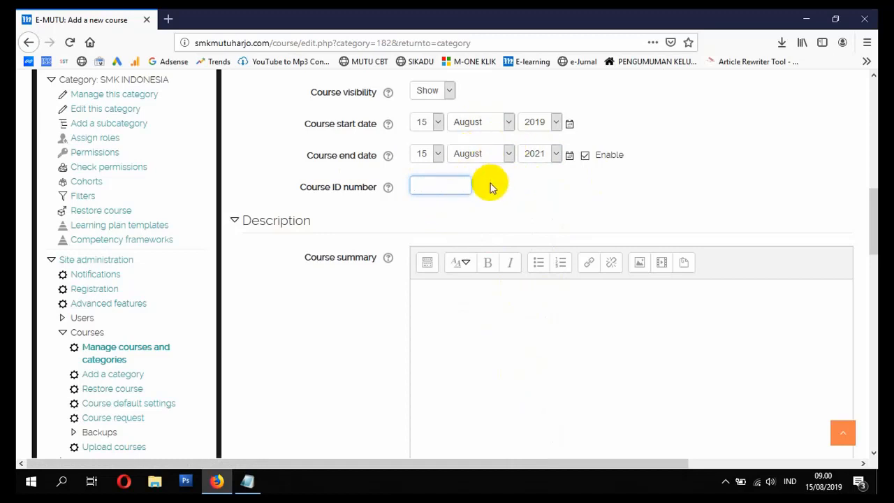
# Step: Leave the course summary empty and add WELCOME.PNG from the Pictures folder in File Explorer to the course summary files
pyautogui.scroll(-2, 461, 210)
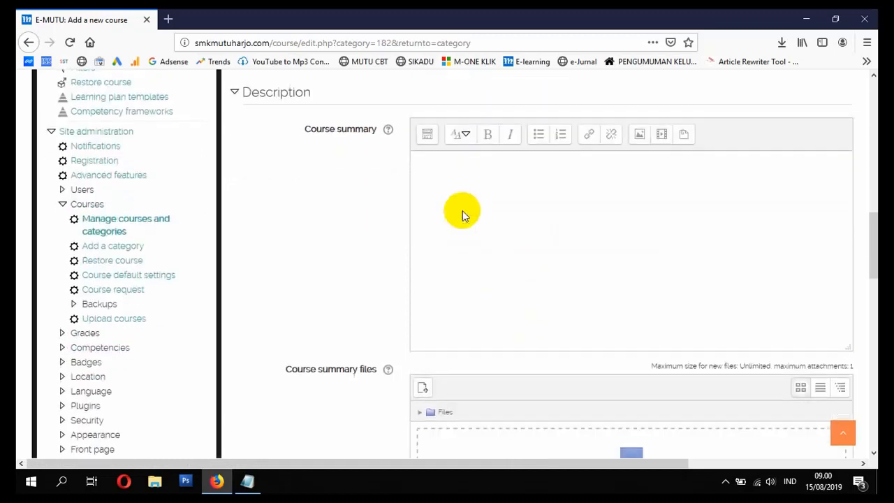
pyautogui.click(461, 212)
pyautogui.scroll(-2, 520, 209)
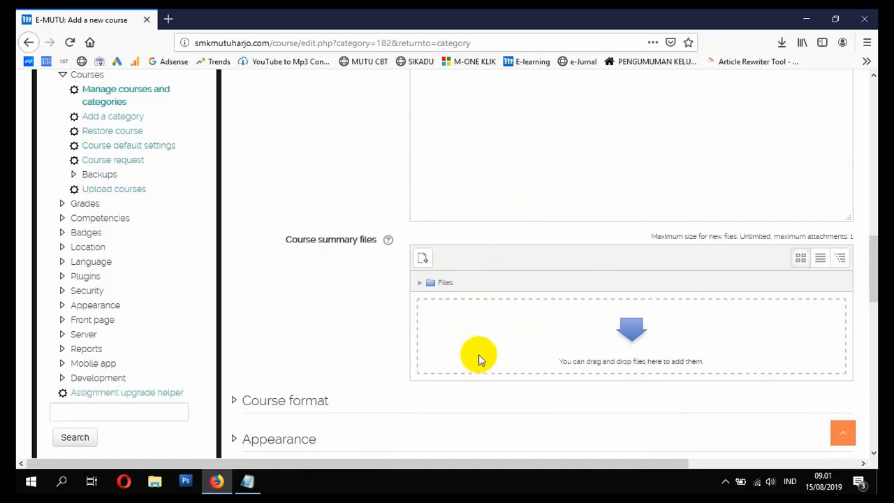
pyautogui.click(154, 481)
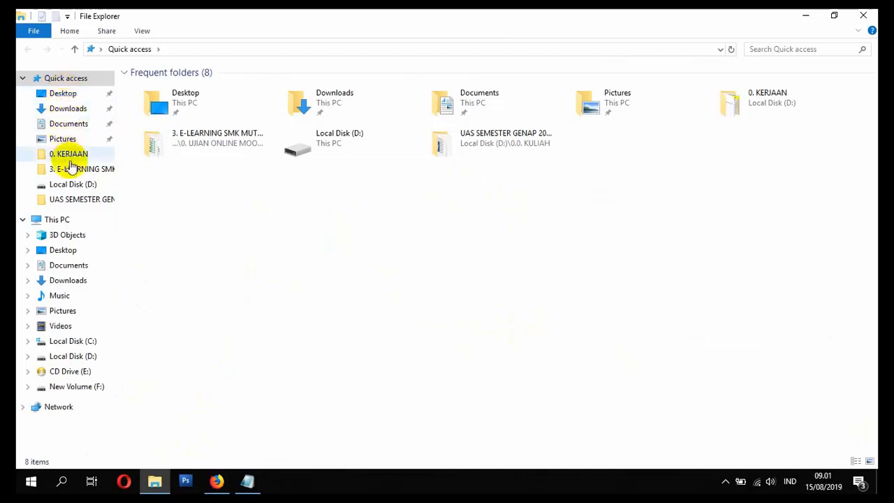
pyautogui.click(61, 139)
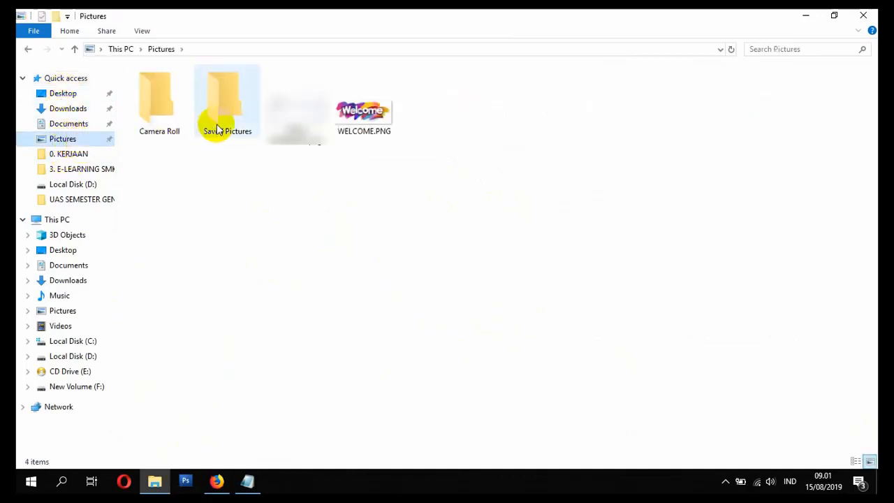
pyautogui.click(363, 115)
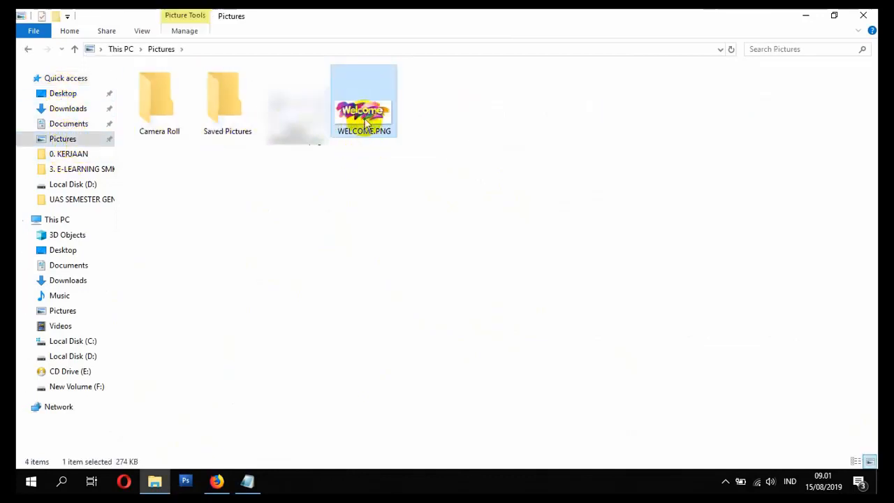
pyautogui.moveTo(366, 122); pyautogui.dragTo(485, 340)
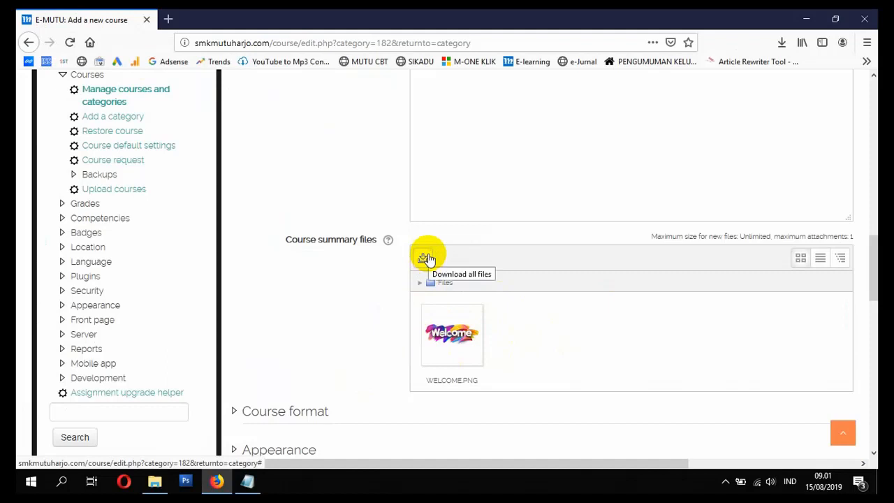
# Step: Delete WELCOME.PNG from the course summary files
pyautogui.click(453, 334)
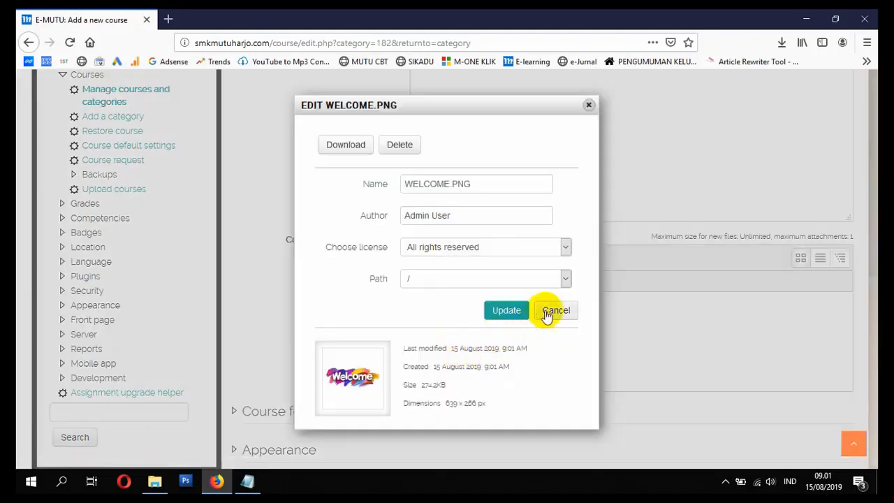
pyautogui.click(399, 144)
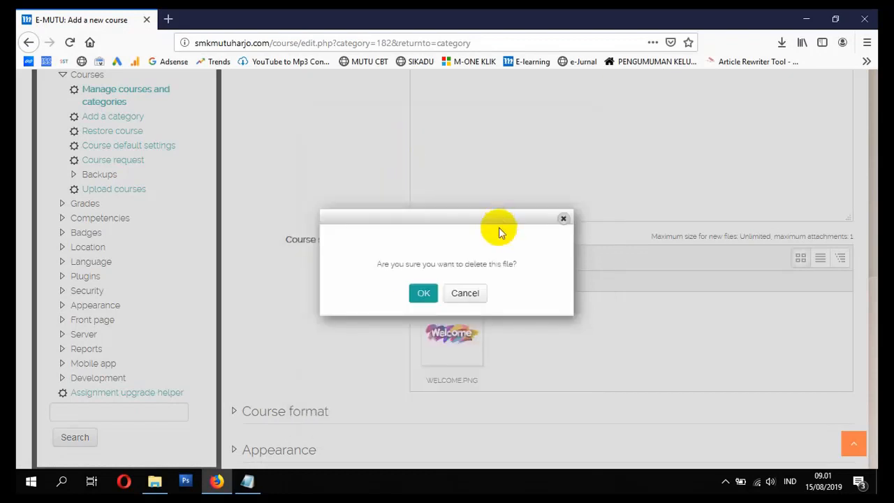
pyautogui.click(427, 292)
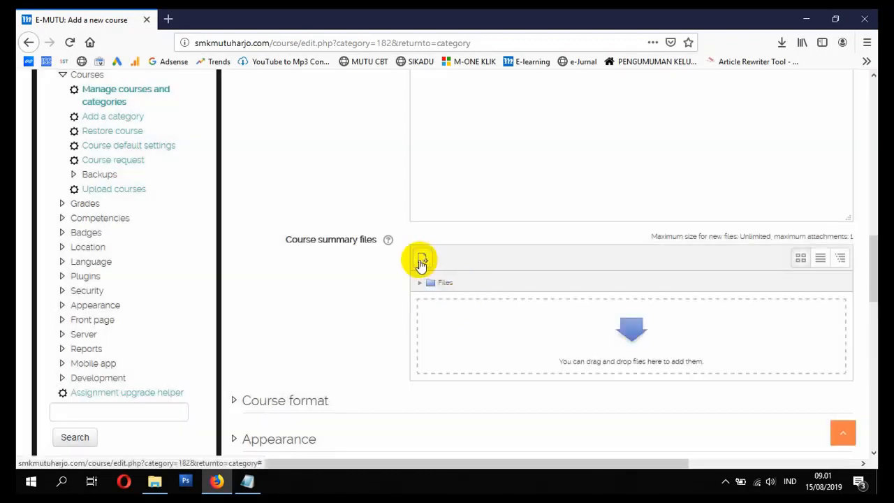
# Step: Upload WELCOME.PNG from the Pictures folder to the course summary files through the file picker
pyautogui.click(424, 257)
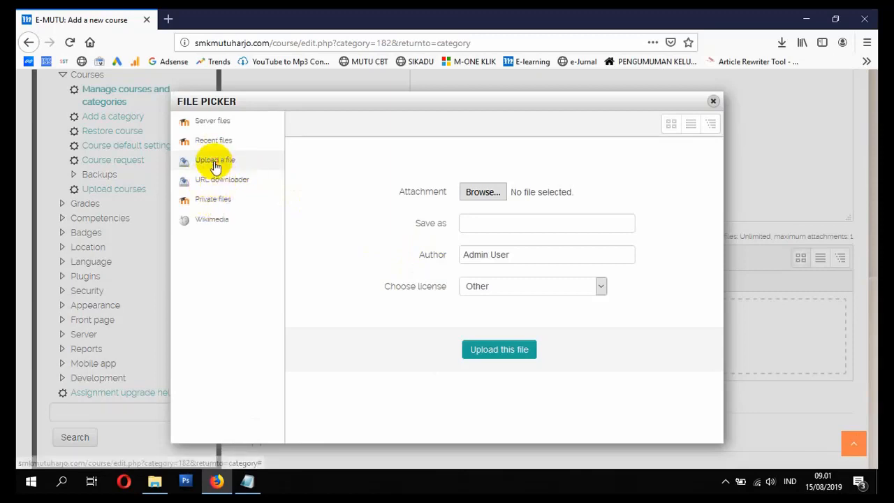
pyautogui.click(483, 193)
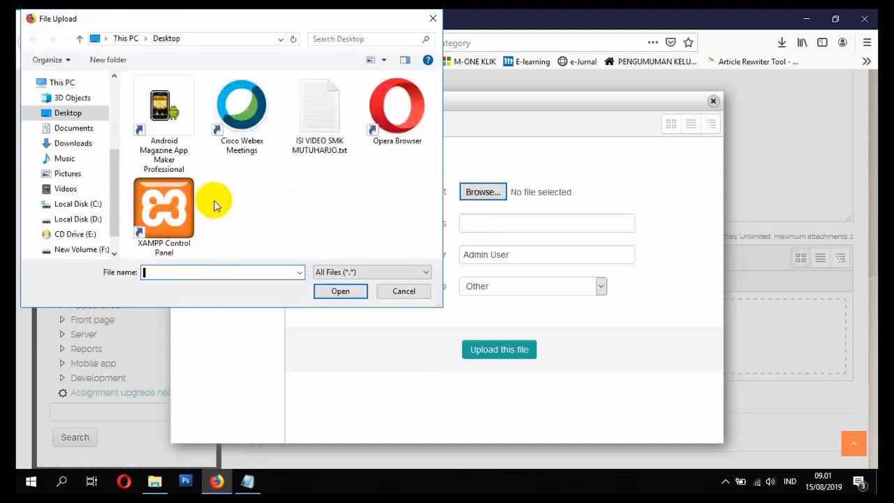
pyautogui.click(67, 173)
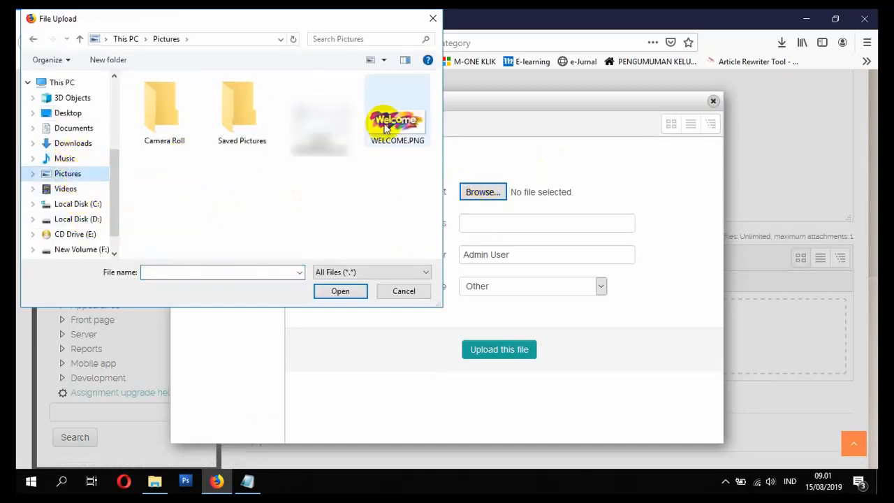
pyautogui.doubleClick(400, 124)
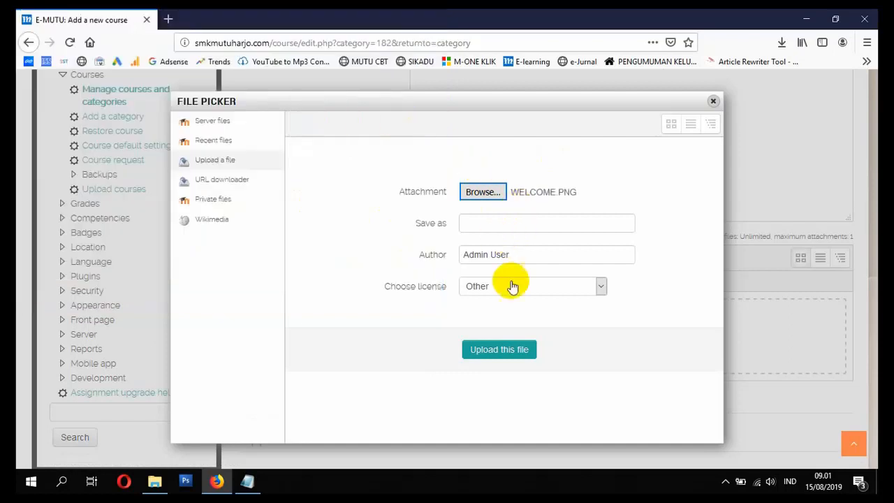
pyautogui.click(506, 352)
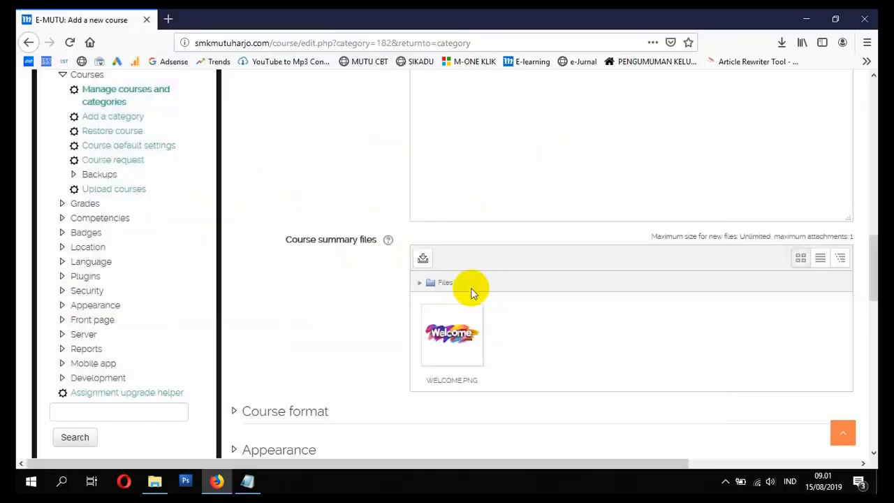
# Step: Expand the Course format settings and choose Topics format for the course
pyautogui.scroll(-3, 470, 289)
pyautogui.scroll(-1, 465, 322)
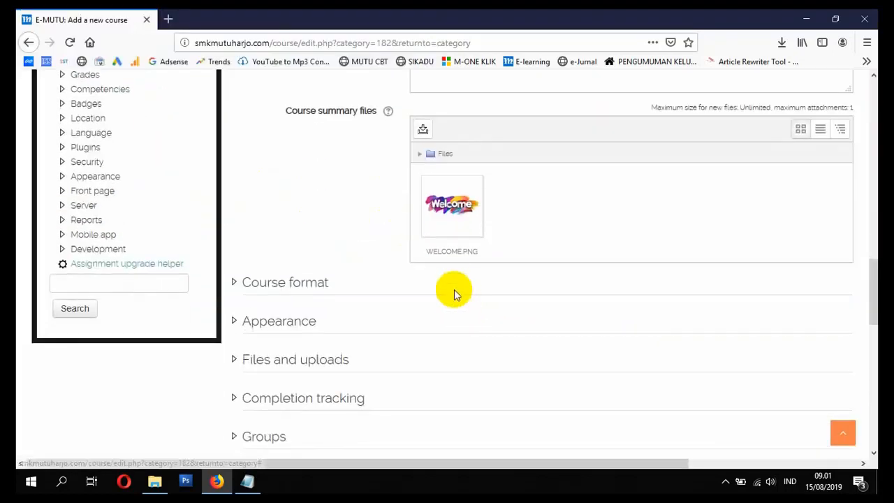
pyautogui.click(273, 286)
pyautogui.scroll(-3, 385, 315)
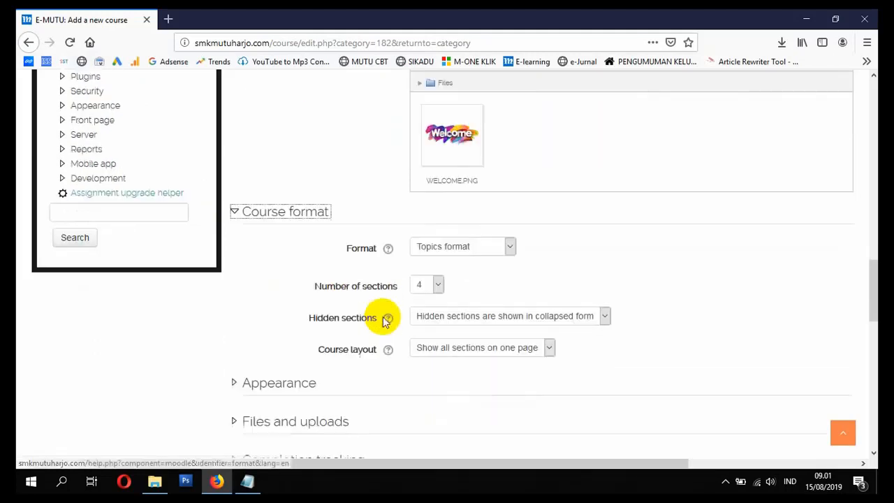
pyautogui.click(464, 202)
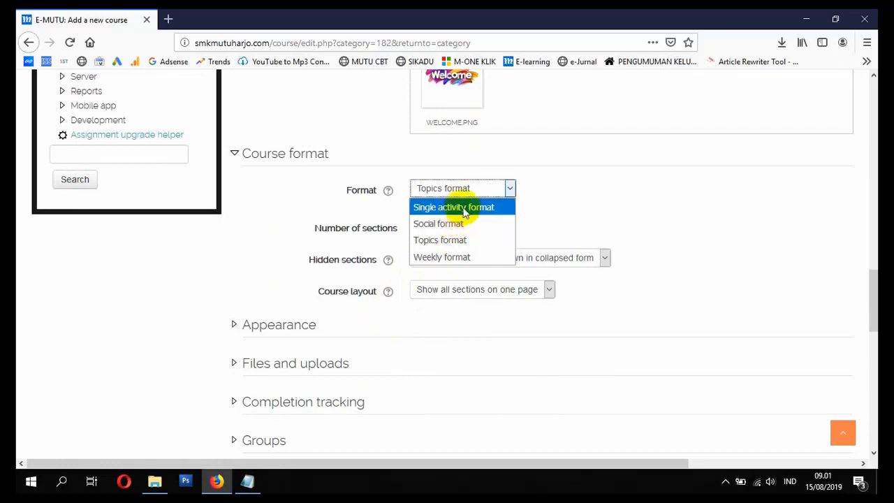
pyautogui.click(448, 241)
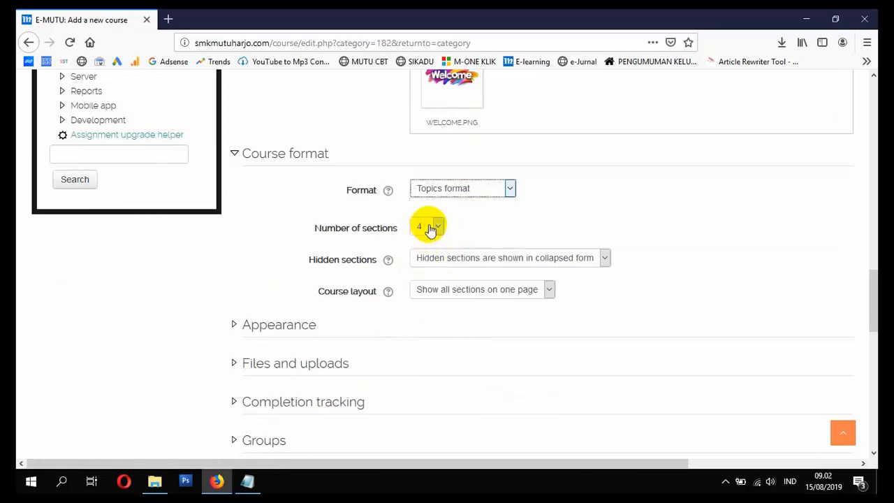
# Step: Set the course format to 7 sections, keeping hidden sections shown in collapsed form and all sections shown on one page
pyautogui.click(430, 228)
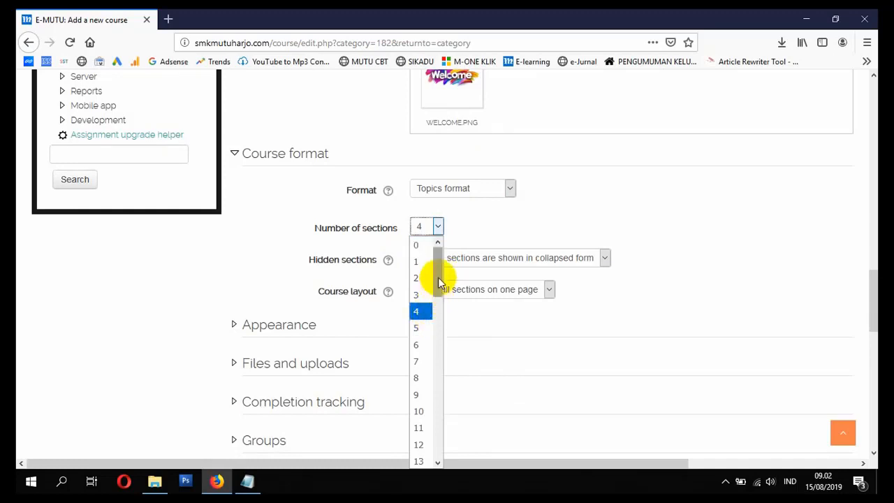
pyautogui.click(424, 361)
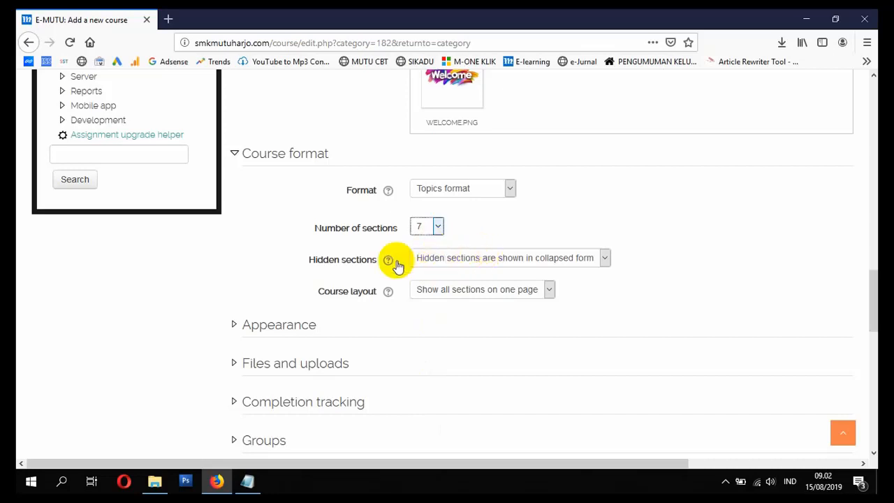
pyautogui.click(520, 258)
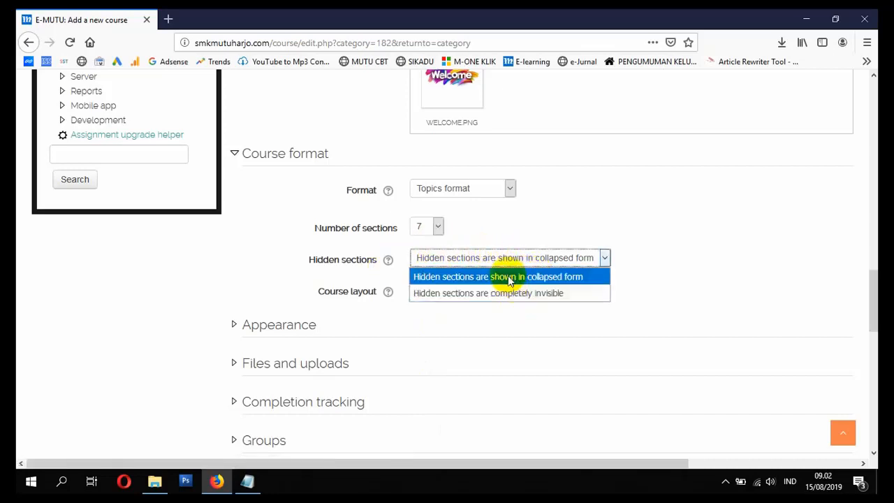
pyautogui.click(509, 278)
pyautogui.click(508, 264)
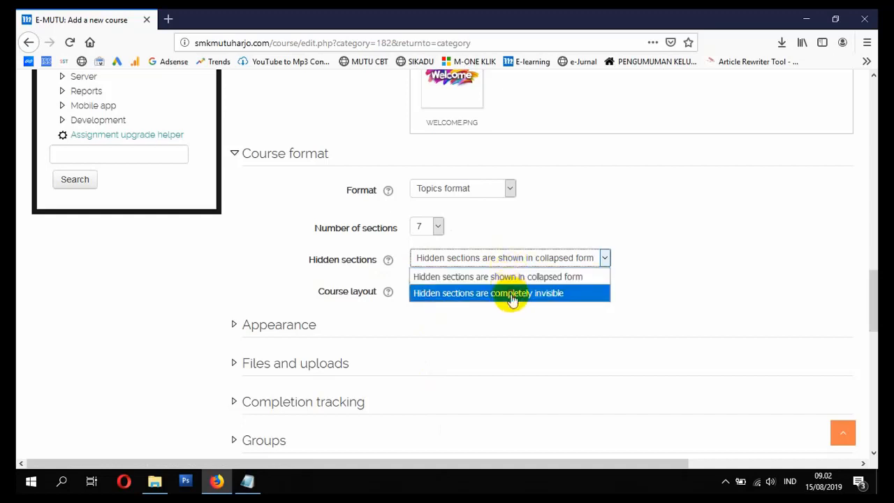
pyautogui.click(511, 294)
pyautogui.click(529, 257)
pyautogui.click(523, 277)
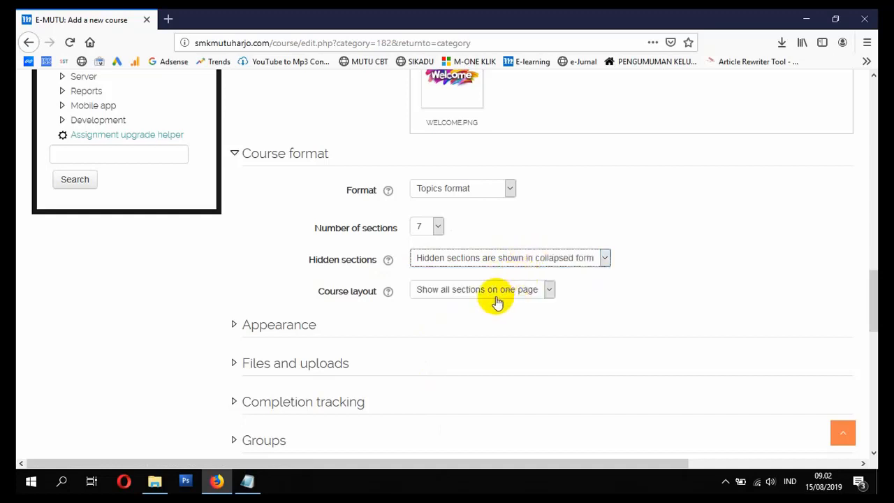
pyautogui.click(495, 298)
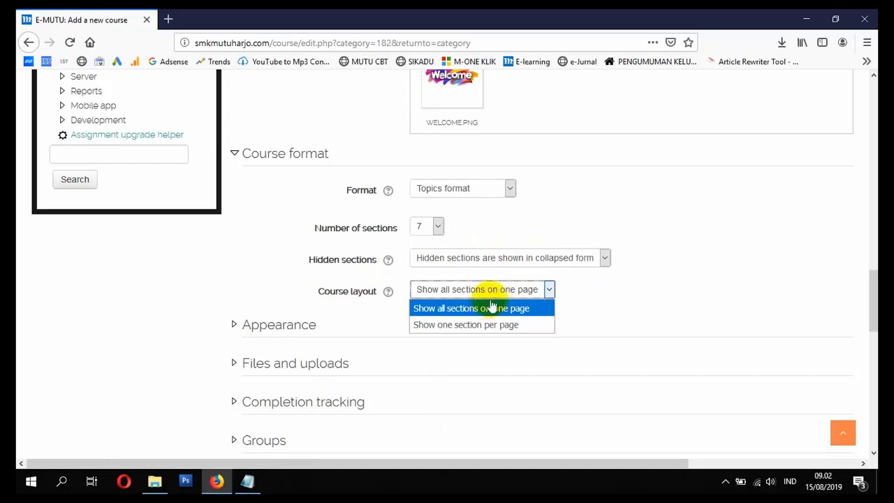
pyautogui.click(492, 288)
# Step: Expand and review the Appearance, Files and uploads, Completion tracking, Groups and Role renaming settings
pyautogui.click(309, 324)
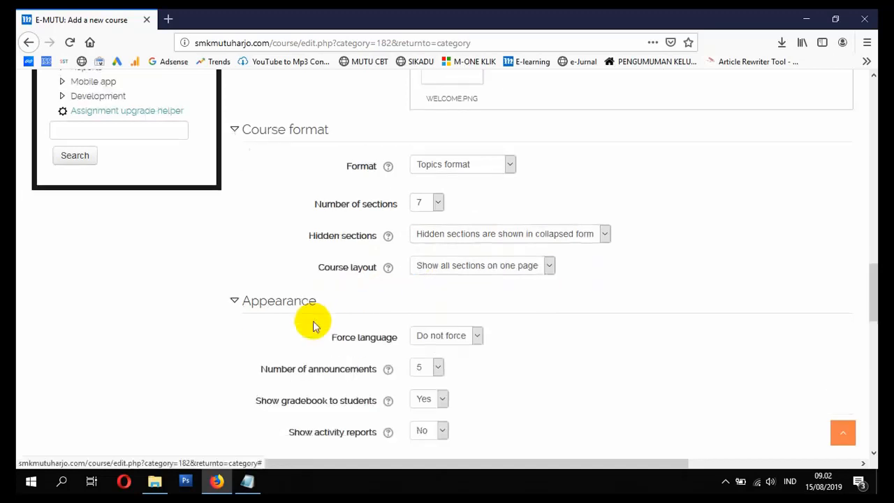
pyautogui.scroll(-3, 313, 325)
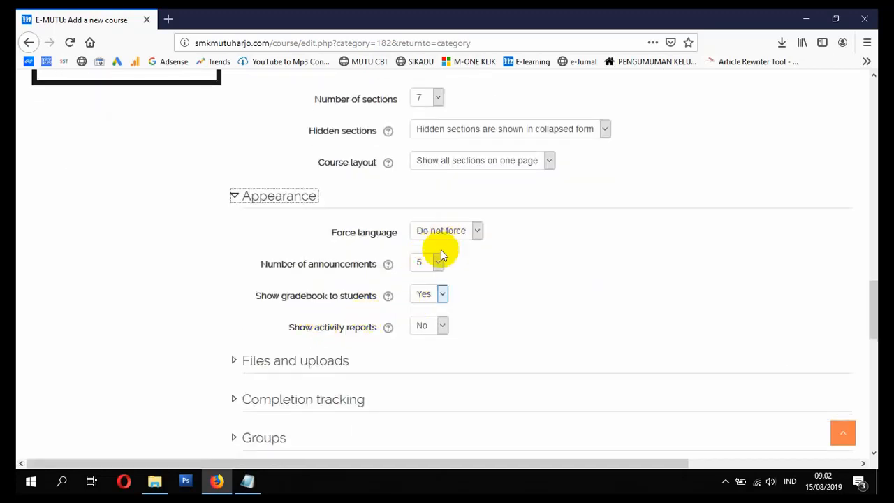
pyautogui.scroll(-2, 405, 309)
pyautogui.click(333, 297)
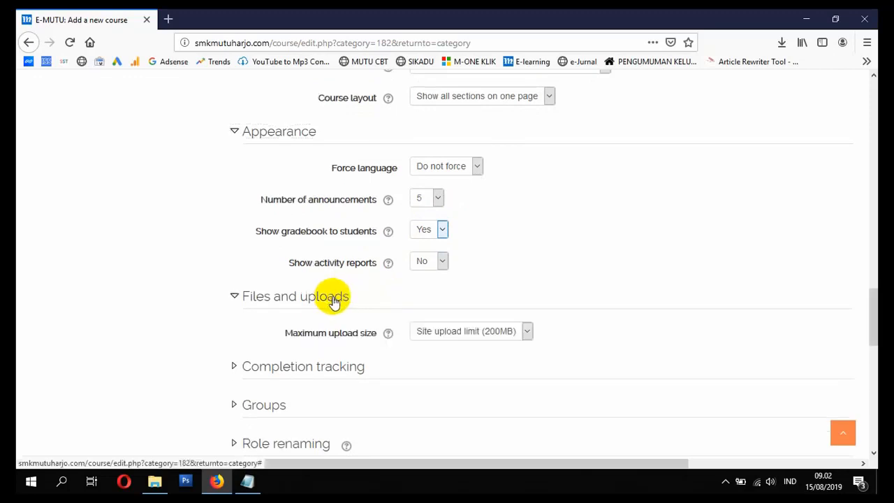
pyautogui.scroll(-3, 377, 279)
pyautogui.click(333, 239)
pyautogui.scroll(-1, 376, 269)
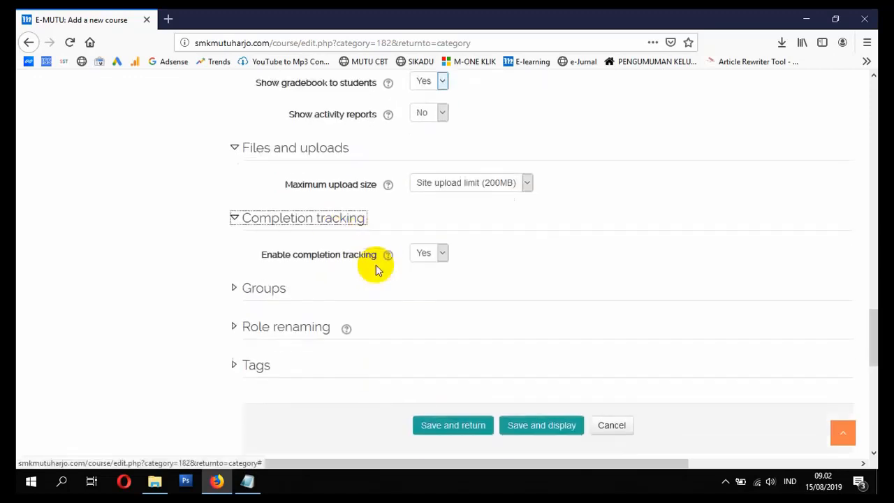
pyautogui.scroll(-1, 342, 262)
pyautogui.click(283, 246)
pyautogui.scroll(-2, 301, 265)
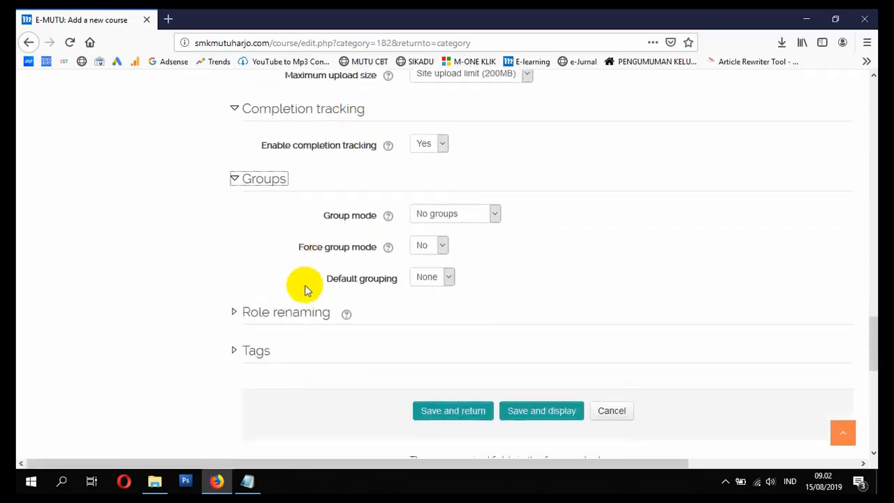
pyautogui.click(300, 313)
pyautogui.scroll(-8, 299, 316)
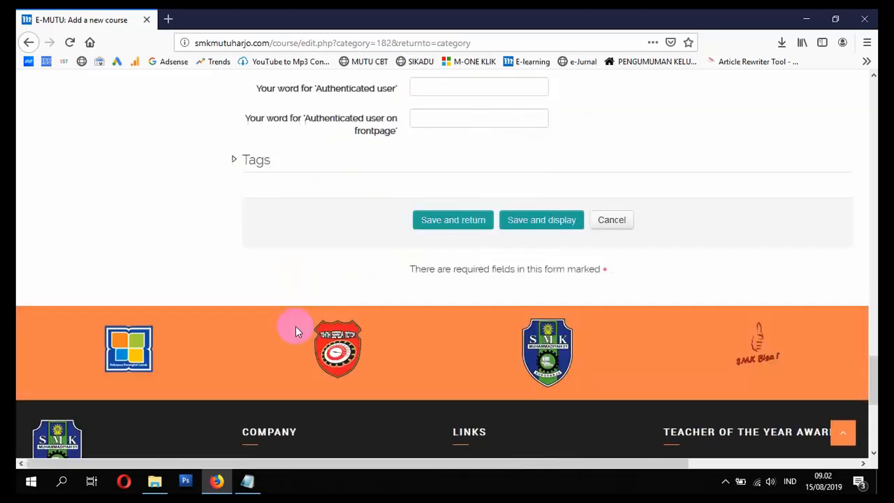
# Step: Save the new course with a return to the SMK INDONESIA category and open it from the course list
pyautogui.click(441, 224)
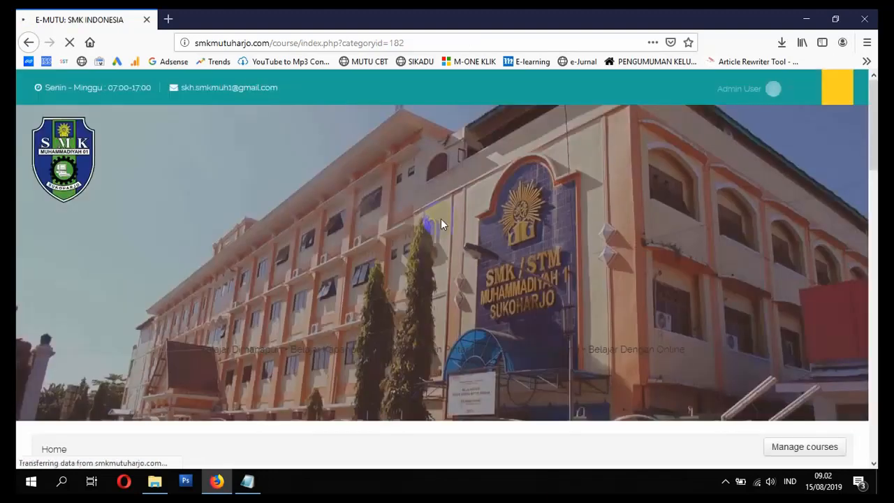
pyautogui.scroll(-5, 424, 230)
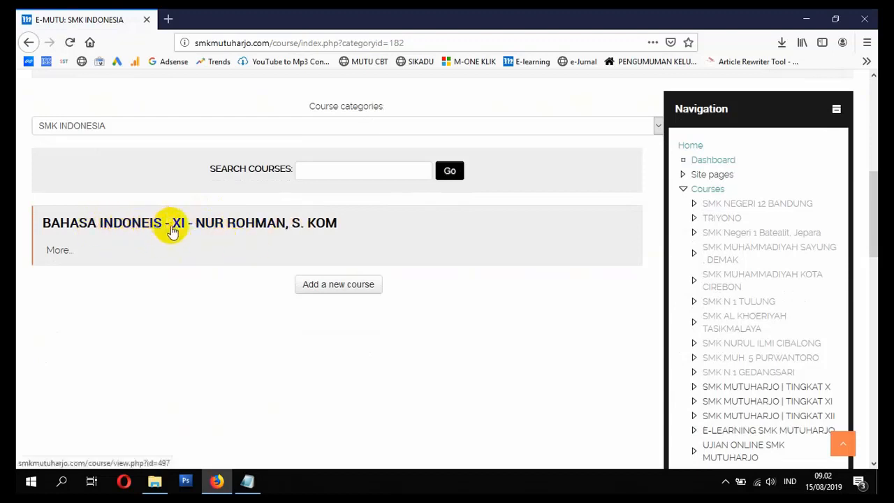
pyautogui.click(220, 227)
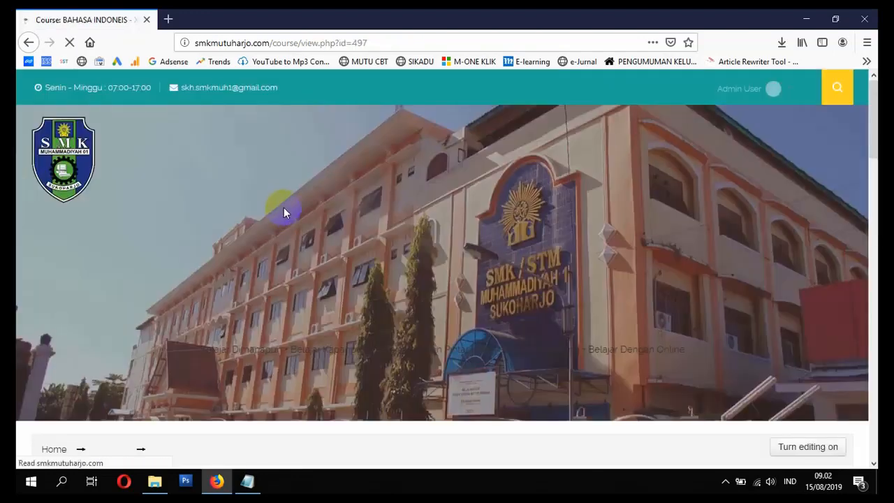
# Step: Examine the new course page's topic sections and its Navigation and Administration blocks
pyautogui.scroll(-5, 331, 240)
pyautogui.scroll(3, 467, 260)
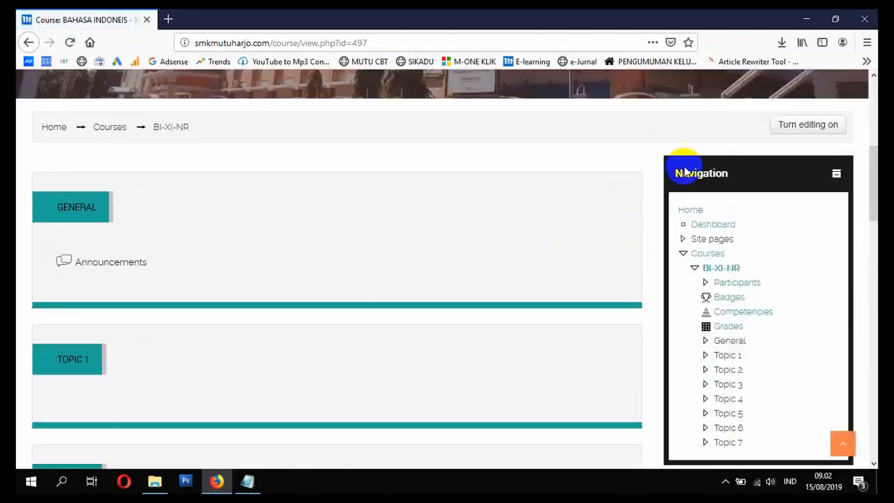
pyautogui.scroll(-6, 632, 168)
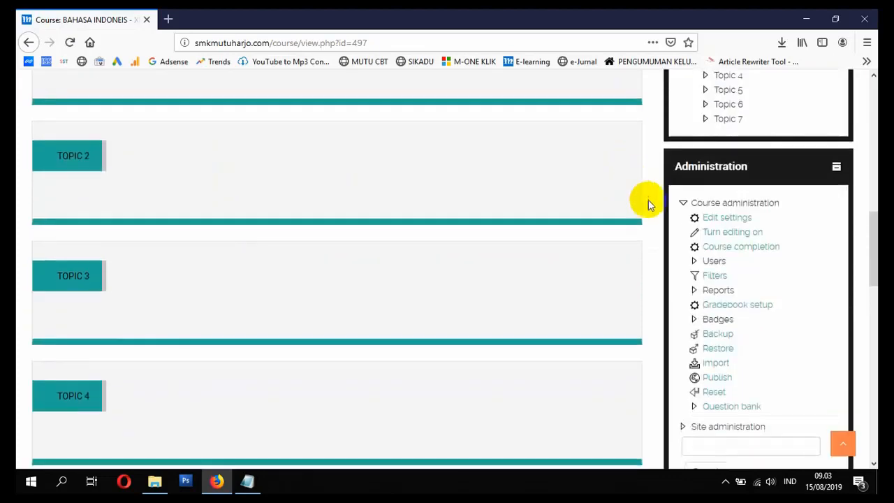
pyautogui.scroll(7, 658, 202)
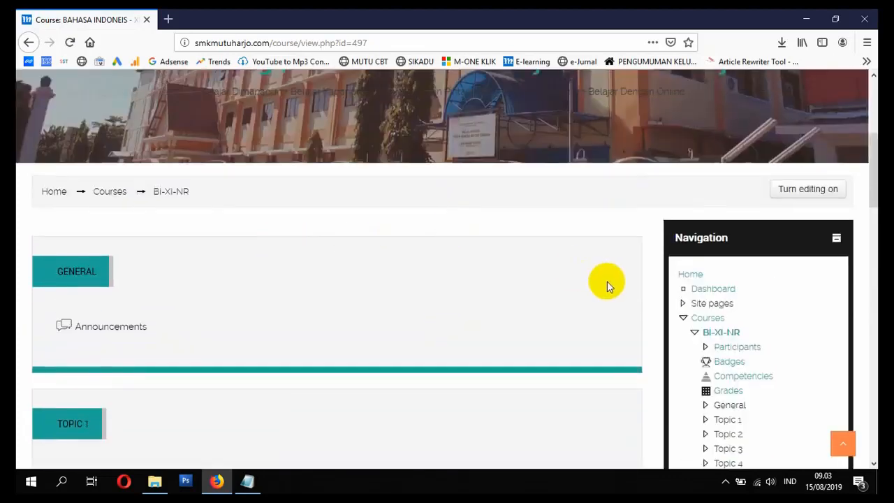
pyautogui.scroll(-4, 674, 294)
pyautogui.scroll(4, 287, 233)
# Step: Go back to the course categories and reopen the Bahasa Indonesia course through the SMK INDONESIA category
pyautogui.click(119, 195)
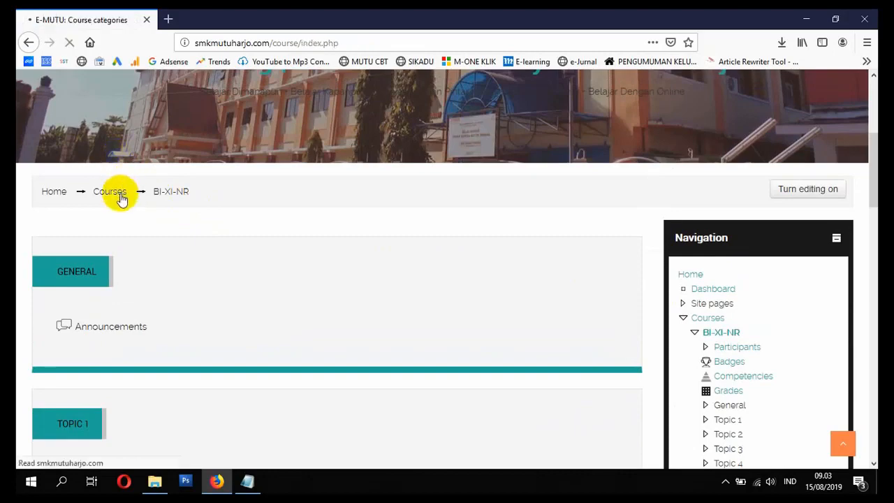
pyautogui.scroll(-5, 167, 243)
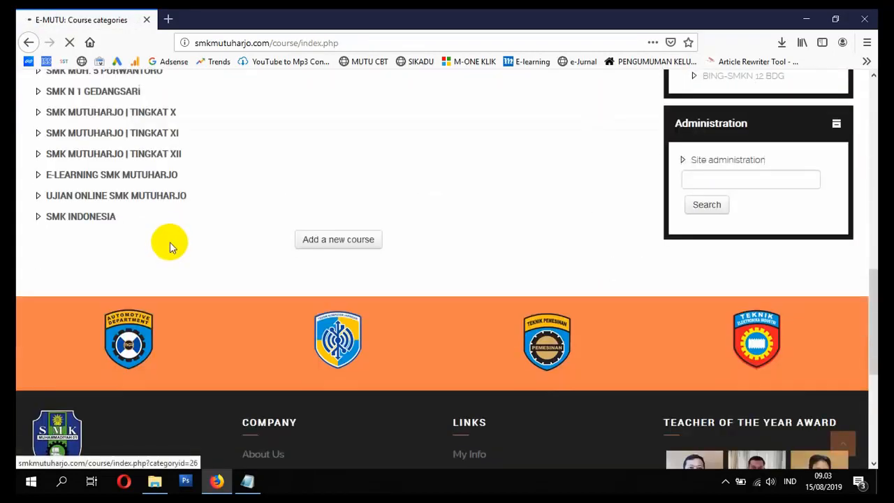
pyautogui.click(100, 222)
pyautogui.scroll(-5, 102, 224)
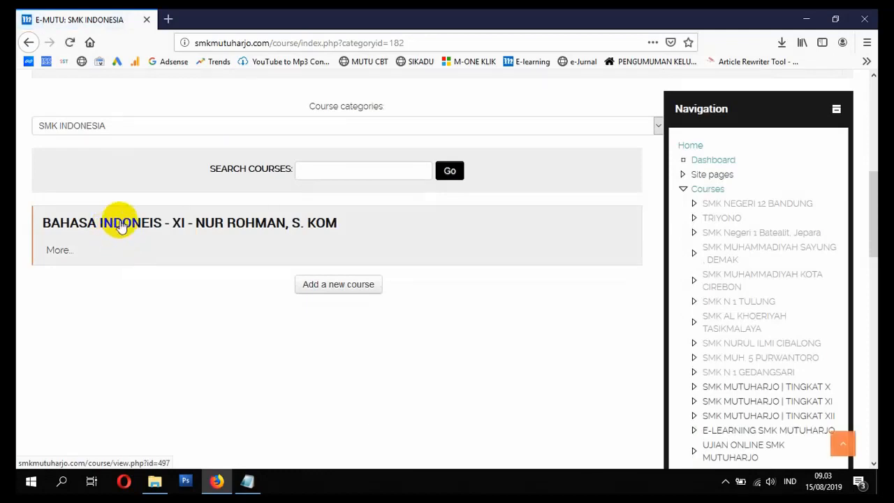
pyautogui.click(136, 227)
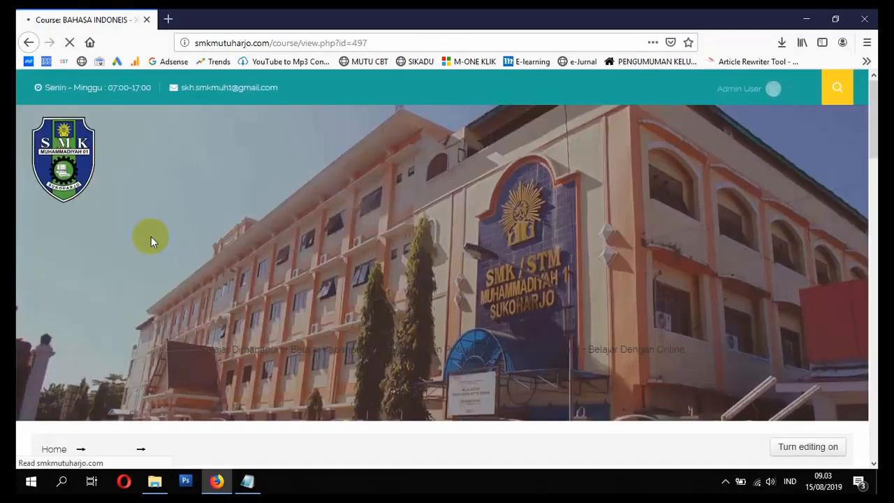
# Step: Open the settings of the Bahasa Indonesia course for editing
pyautogui.scroll(-10, 175, 266)
pyautogui.scroll(-8, 381, 253)
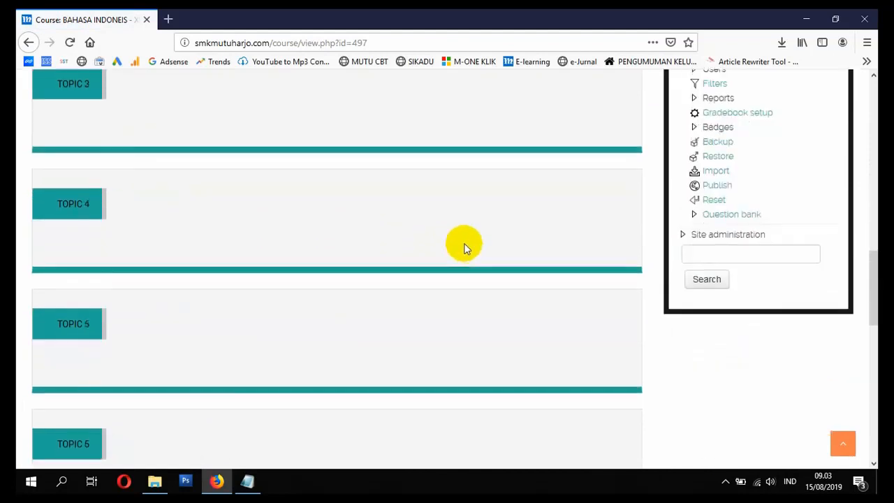
pyautogui.scroll(6, 465, 245)
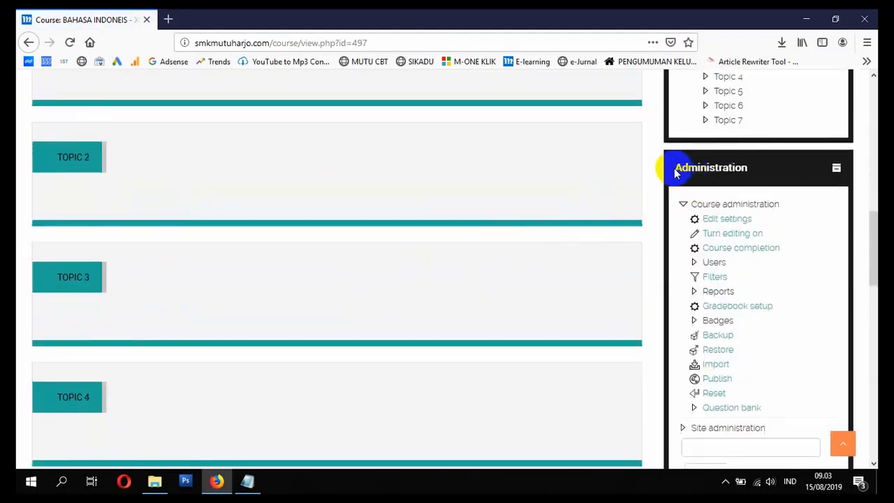
pyautogui.click(725, 220)
# Step: Correct INDONEIS to INDONESIA in the course full name and save the course settings
pyautogui.scroll(-5, 459, 259)
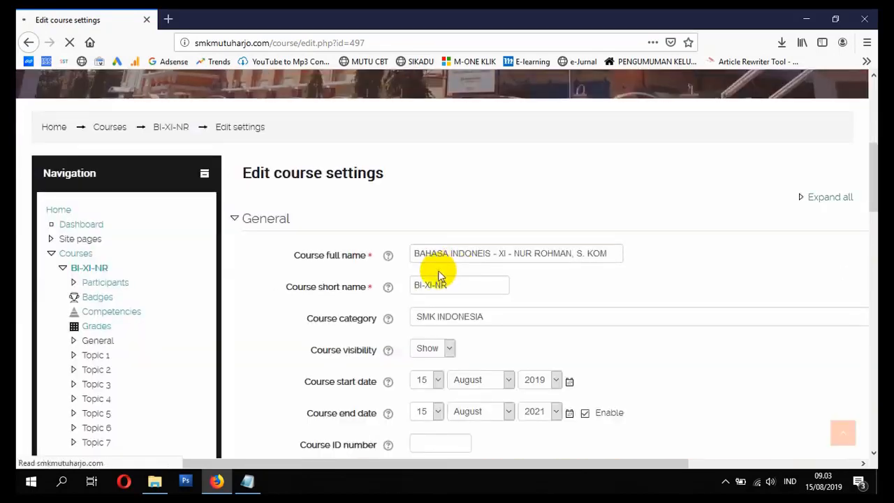
pyautogui.click(491, 254)
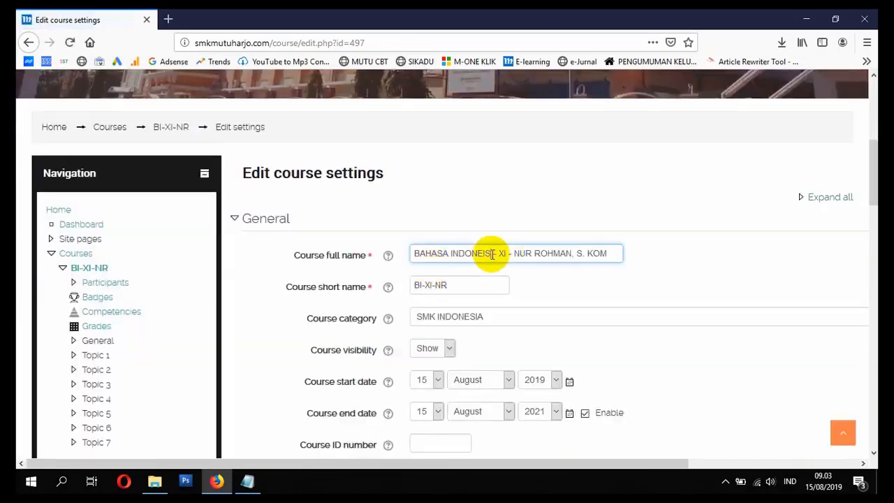
pyautogui.press('BackSpace')
pyautogui.press('BackSpace')
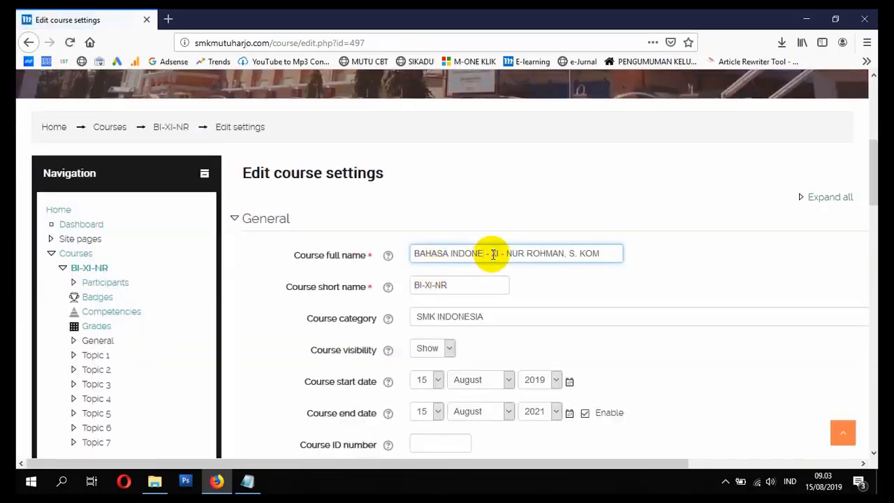
pyautogui.write('SIA')
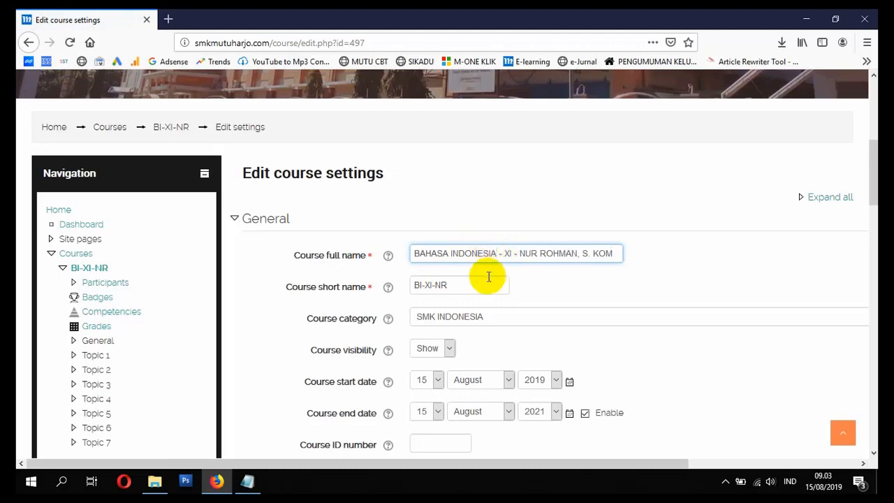
pyautogui.scroll(-20, 489, 276)
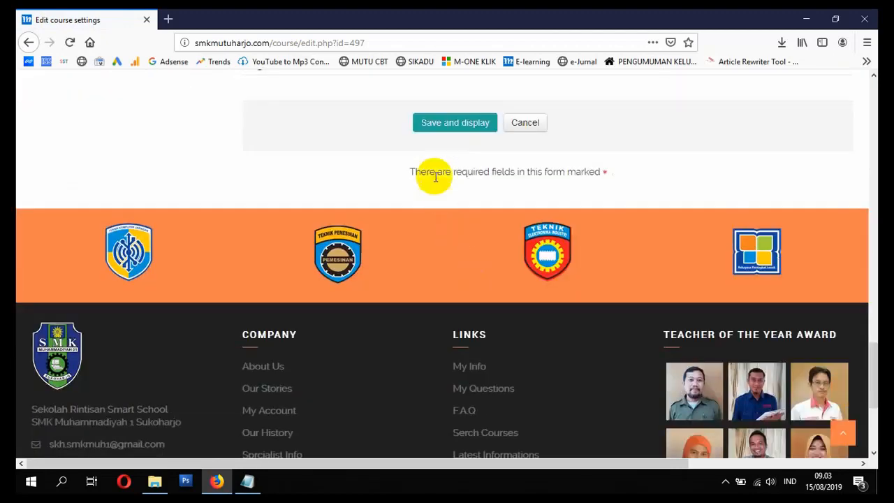
pyautogui.click(451, 123)
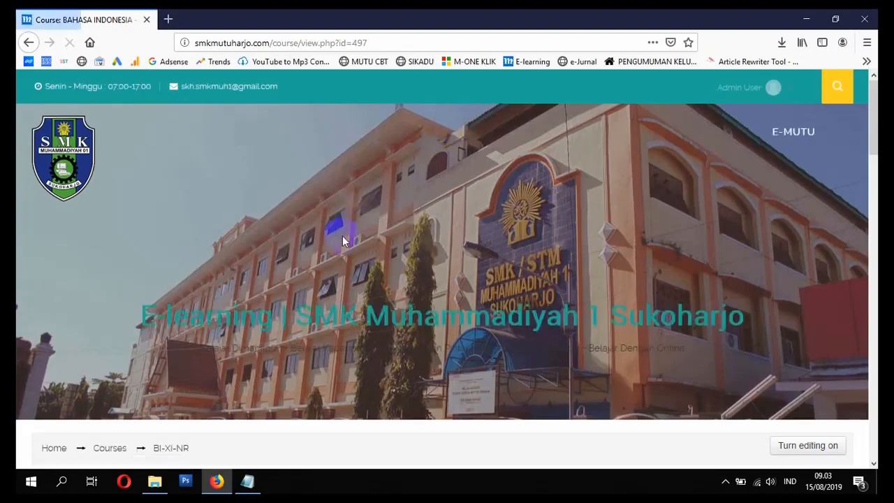
# Step: Check the corrected course name in the SMK INDONESIA category listing and open the course from there
pyautogui.scroll(-3, 342, 241)
pyautogui.scroll(3, 145, 281)
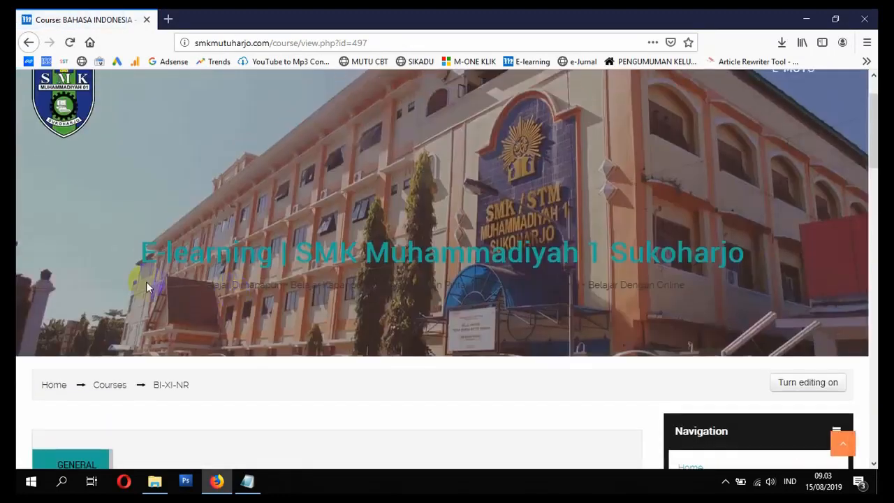
pyautogui.click(114, 387)
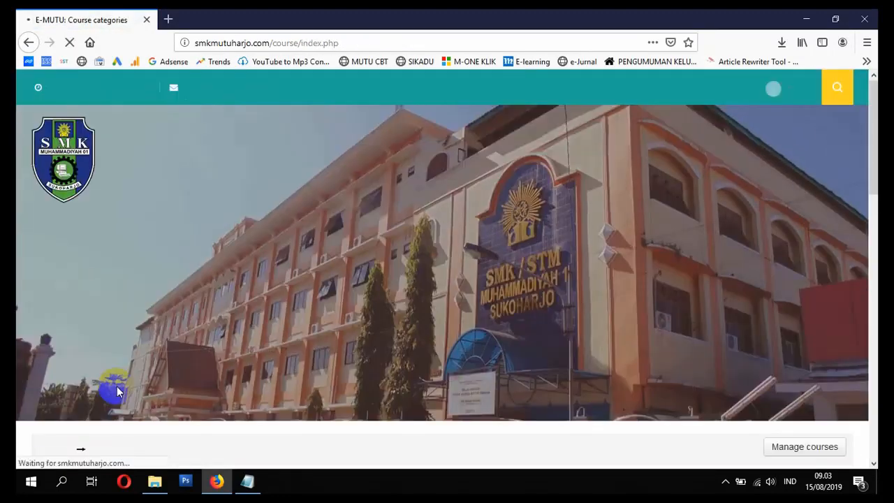
pyautogui.scroll(-10, 116, 389)
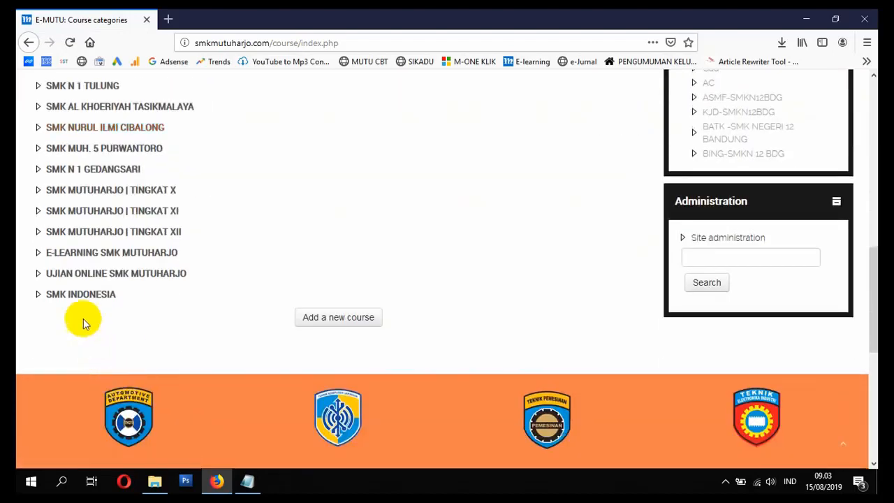
pyautogui.click(88, 295)
pyautogui.scroll(-5, 228, 287)
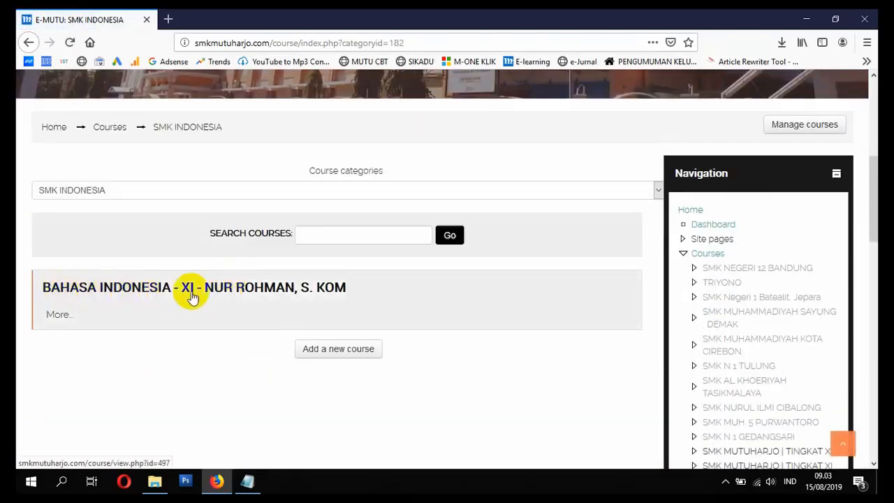
pyautogui.click(256, 291)
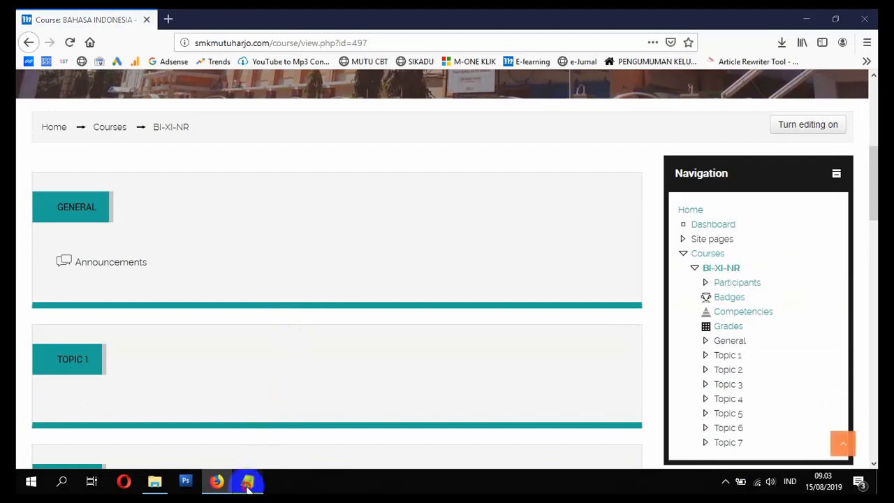
# Step: Switch to the Notepad topic list and mark item 2, MEMBUAT COURSE, as SELESAI
pyautogui.hotkey('alt', 'Tab')
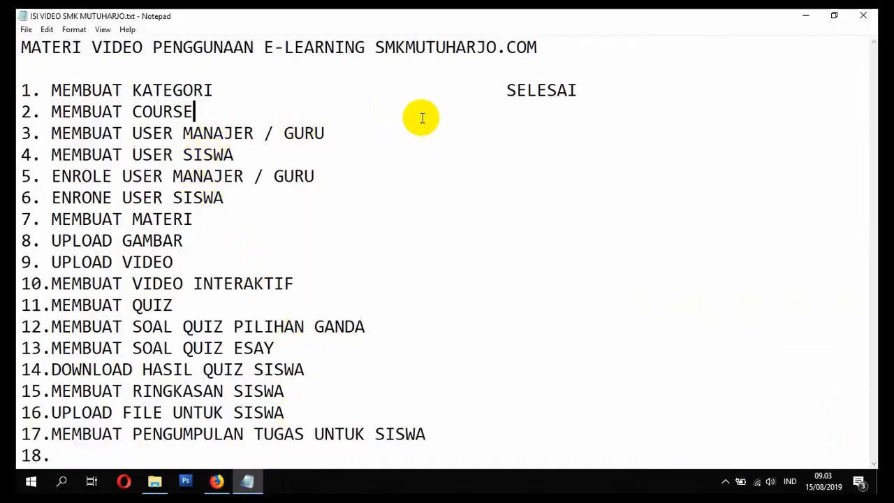
pyautogui.click(538, 106)
pyautogui.write('SELESAI')
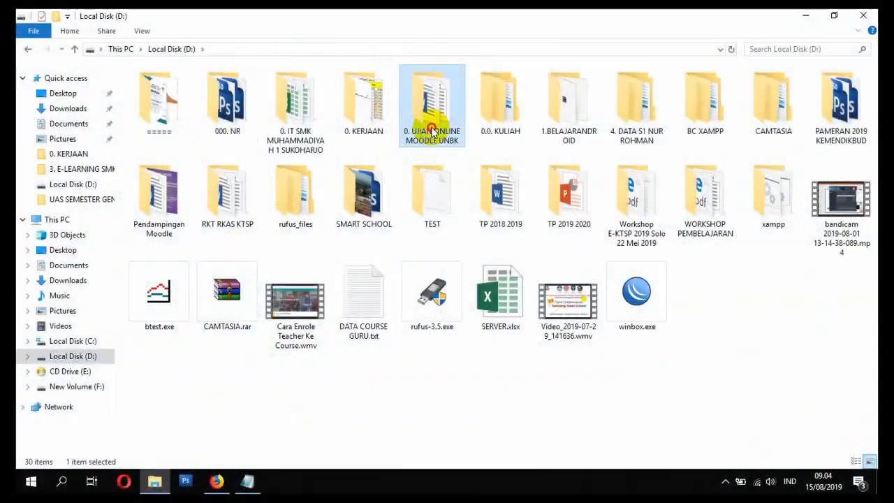
# Step: Duplicate DATA GURU.csv in the 3. E-LEARNING SMK MUTUHARJO 2019 folder inside 0. UJIAN ONLINE MOODLE UNBK
pyautogui.doubleClick(433, 97)
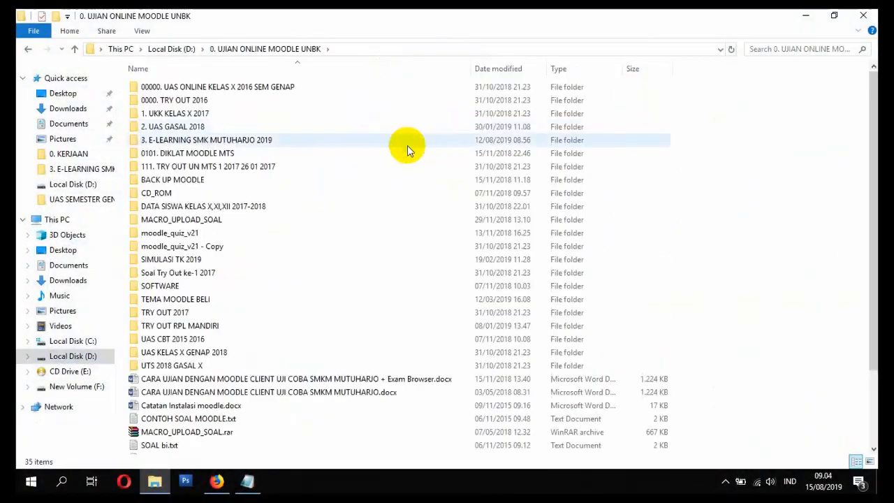
pyautogui.doubleClick(222, 138)
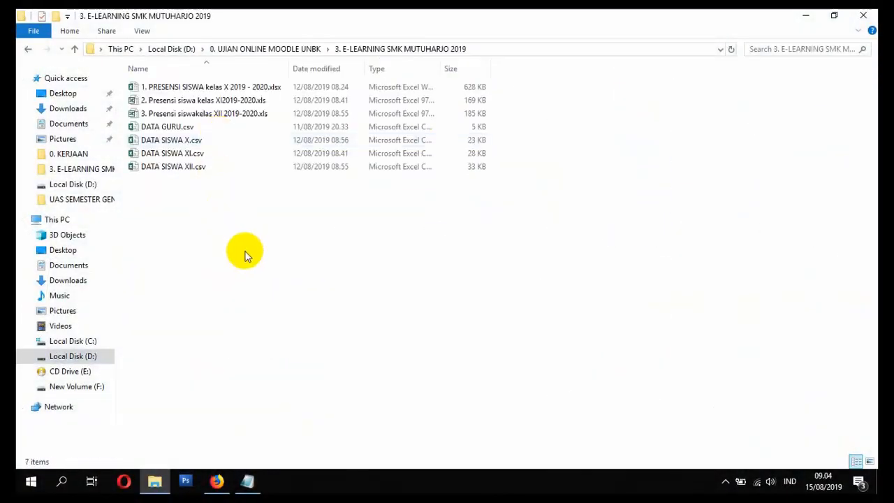
pyautogui.click(232, 141)
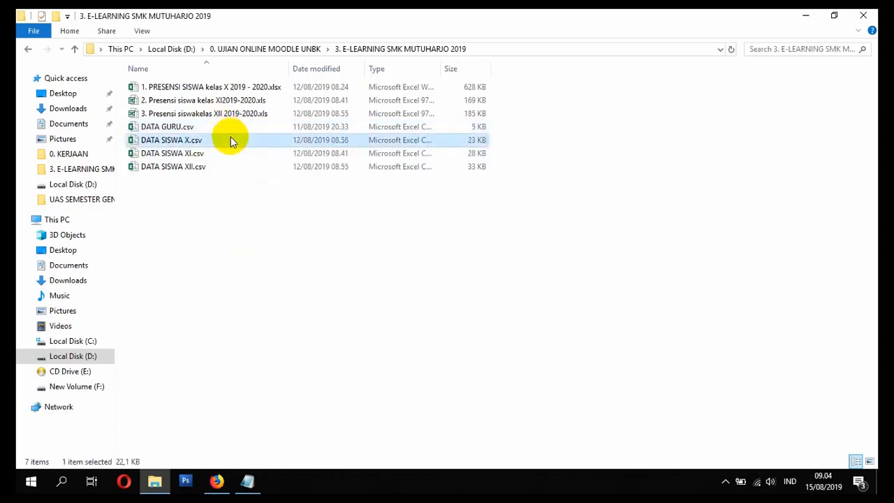
pyautogui.click(229, 129)
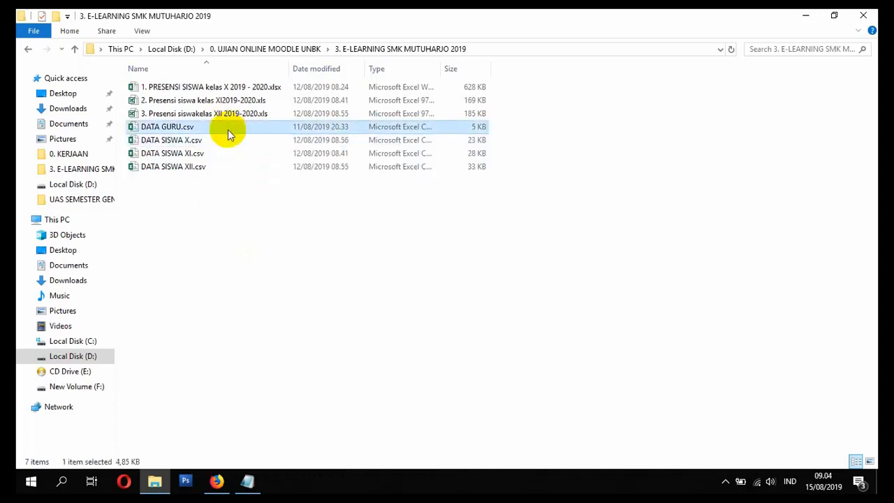
pyautogui.doubleClick(228, 131)
pyautogui.hotkey('ctrl', 'v')
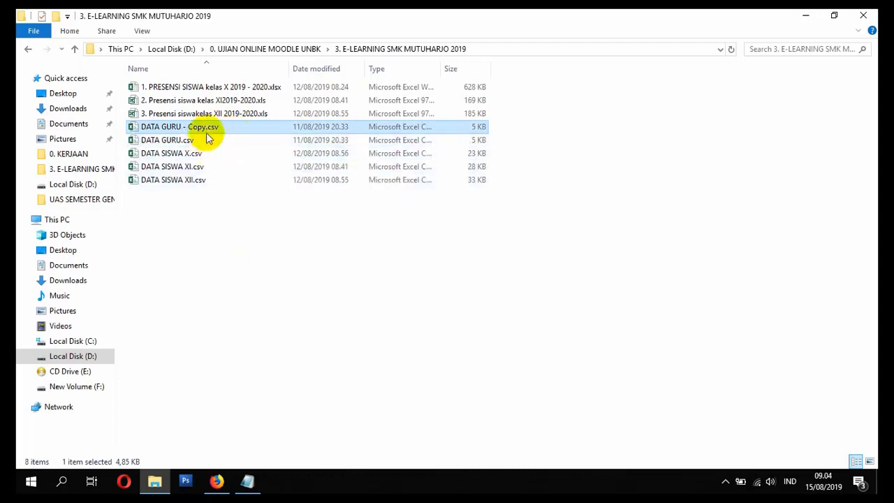
# Step: Rename the copied teacher data file as MANAGER DAN GURU.csv and open it in Excel
pyautogui.click(201, 128)
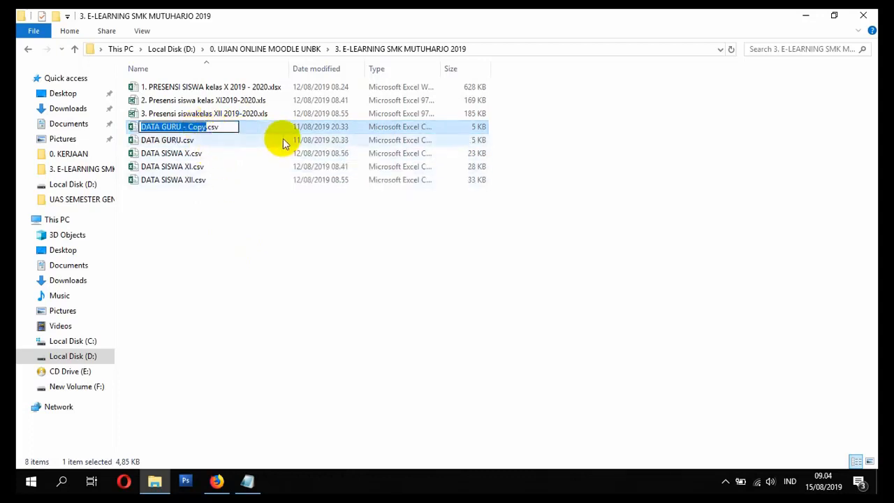
pyautogui.write('TEST')
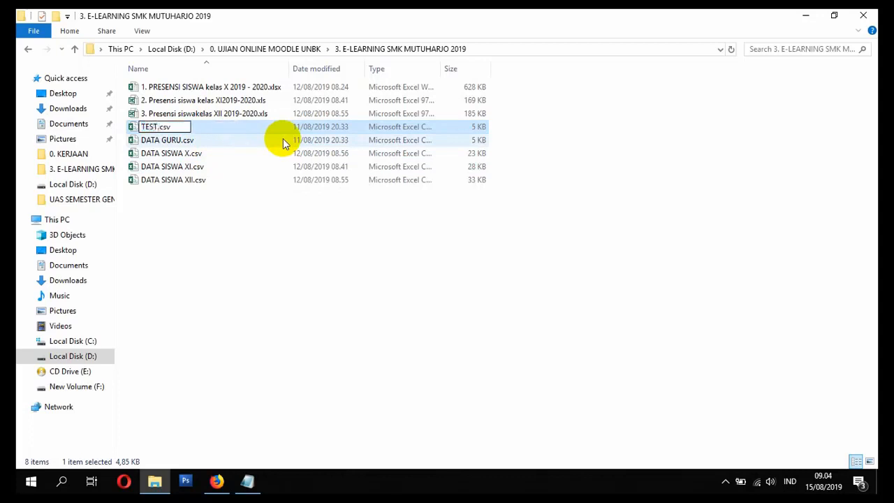
pyautogui.press('BackSpace')
pyautogui.press('BackSpace')
pyautogui.press('BackSpace')
pyautogui.press('BackSpace')
pyautogui.write('MANAGER DAN')
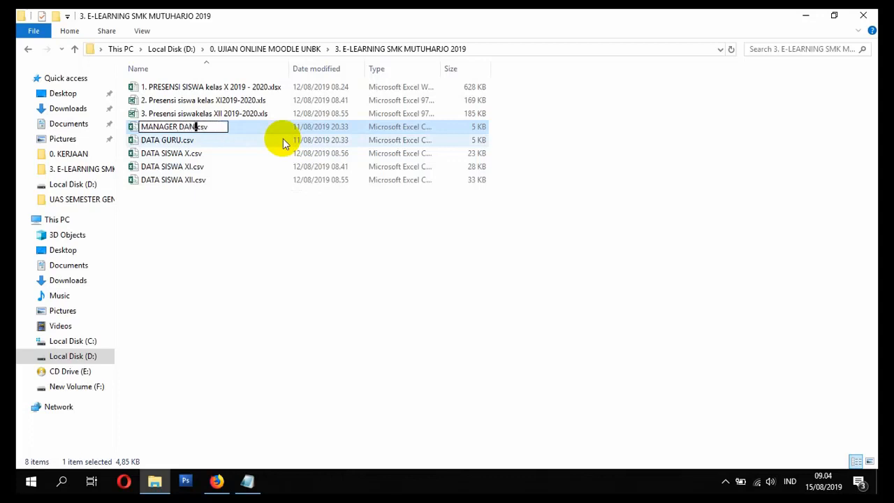
pyautogui.write(' GURU')
pyautogui.press('Return')
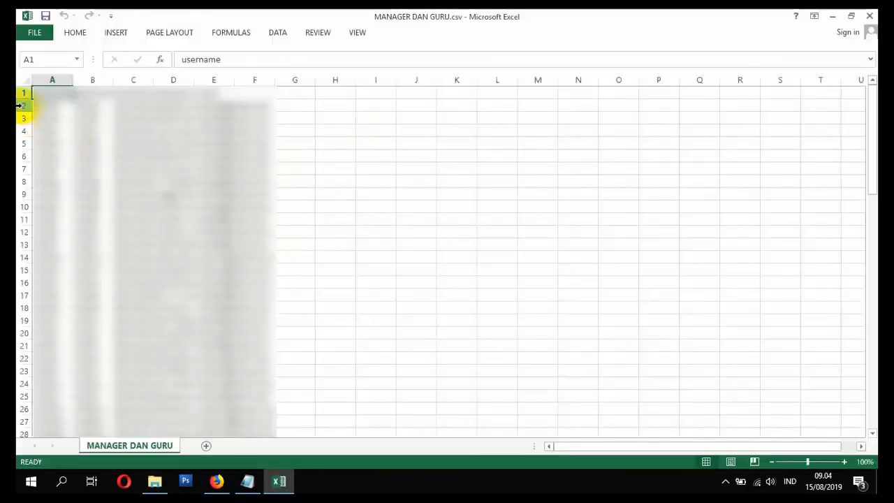
# Step: Delete all data rows below the header row, from row 2 to row 86
pyautogui.moveTo(19, 105); pyautogui.dragTo(56, 415)
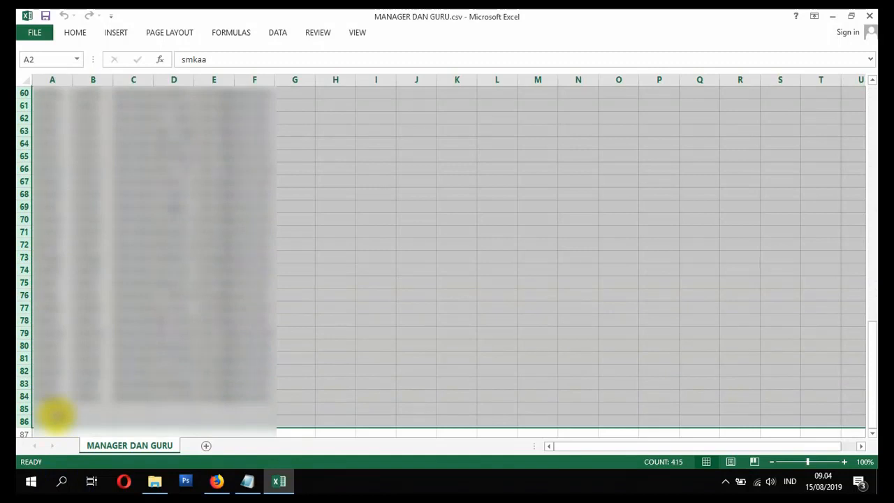
pyautogui.scroll(20, 56, 416)
pyautogui.press('Delete')
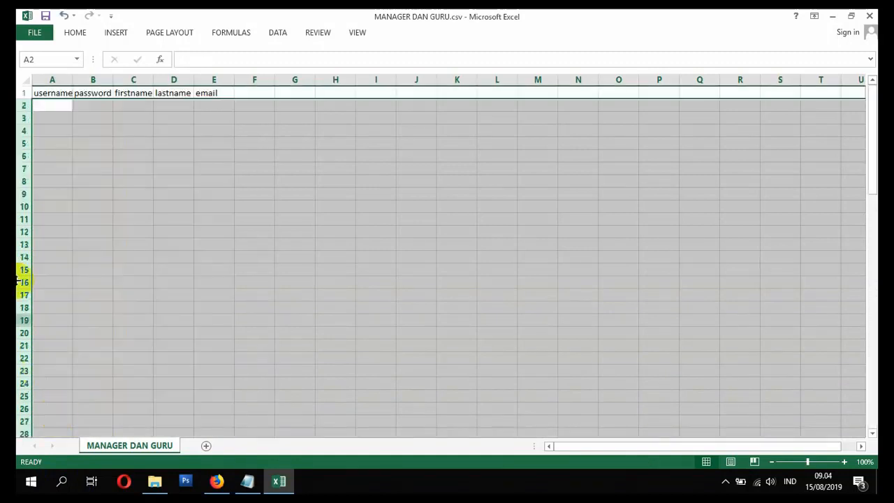
pyautogui.rightClick(21, 105)
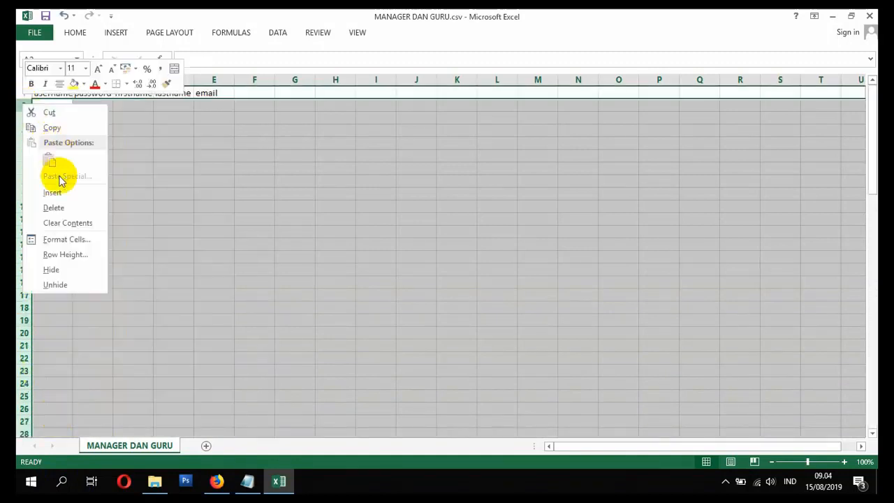
pyautogui.click(69, 206)
pyautogui.click(216, 167)
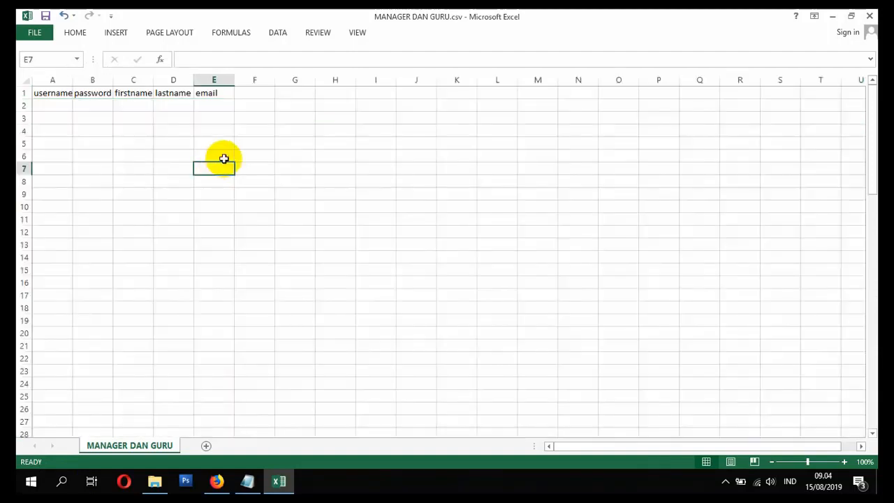
pyautogui.scroll(-4, 223, 162)
pyautogui.scroll(4, 223, 174)
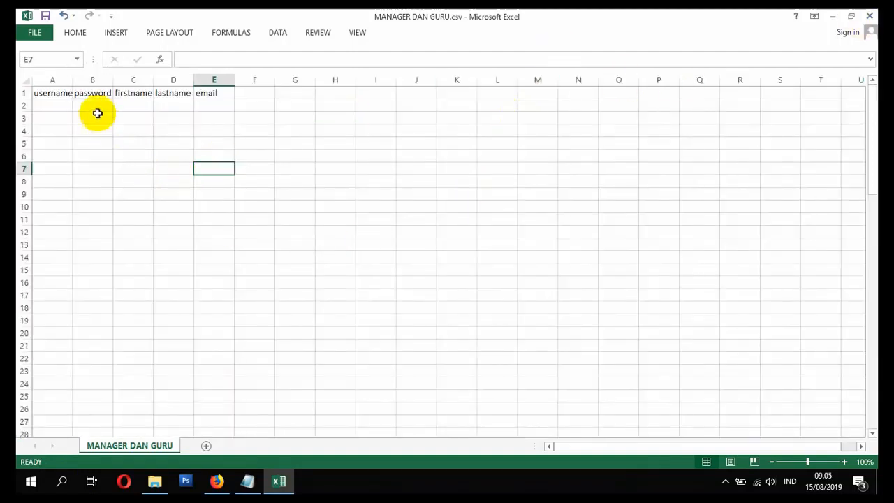
# Step: Fit the widths of the username, password and firstname columns to their headers
pyautogui.doubleClick(73, 83)
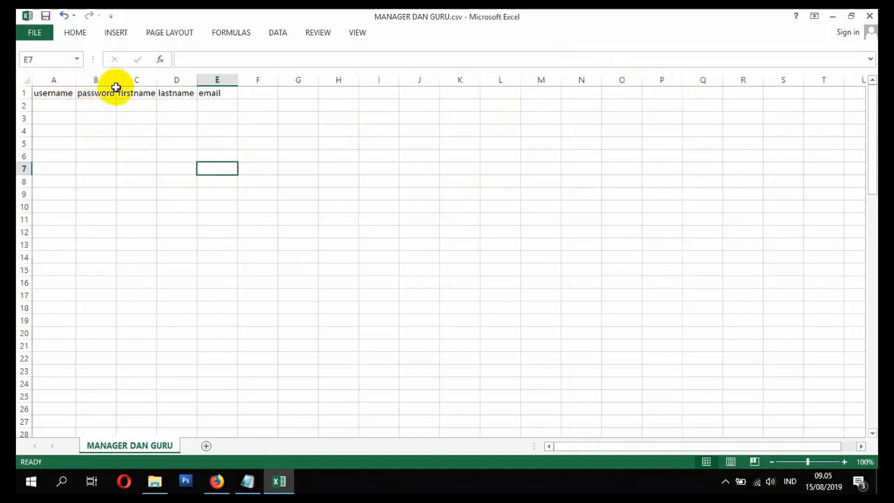
pyautogui.doubleClick(116, 82)
pyautogui.doubleClick(157, 80)
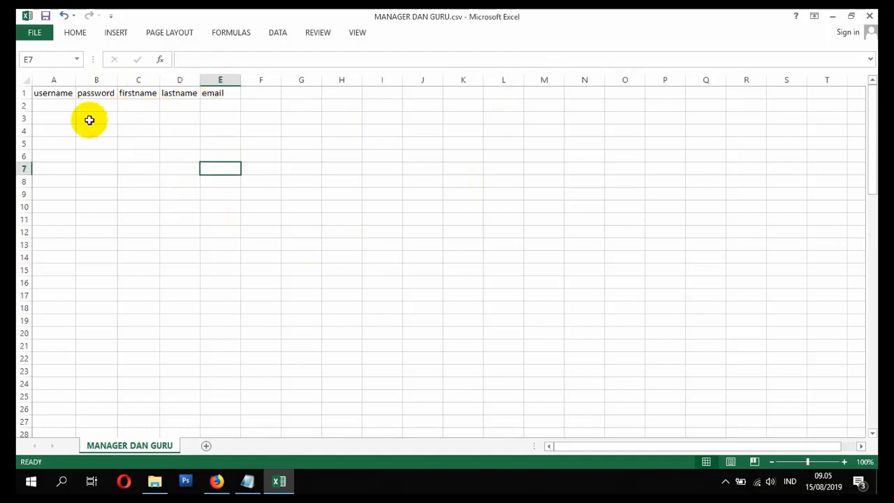
# Step: Enter the teacher's username in cell A2 and fit the username column to its content
pyautogui.click(67, 103)
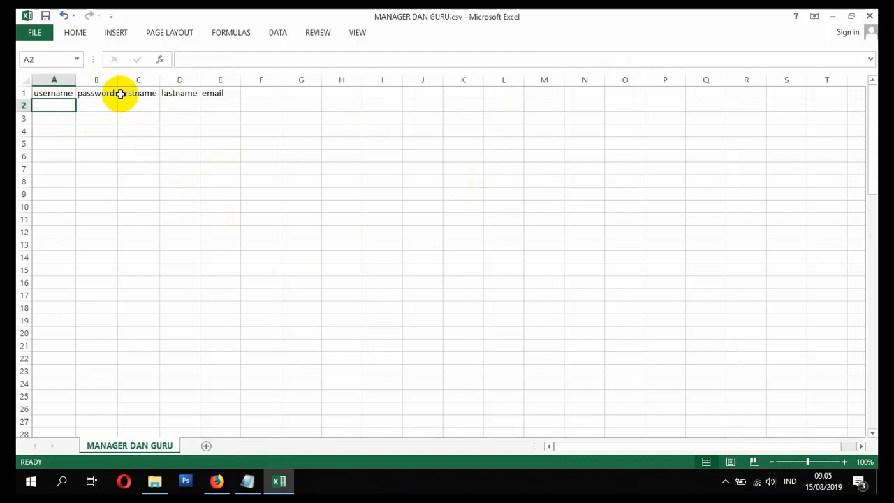
pyautogui.write('G')
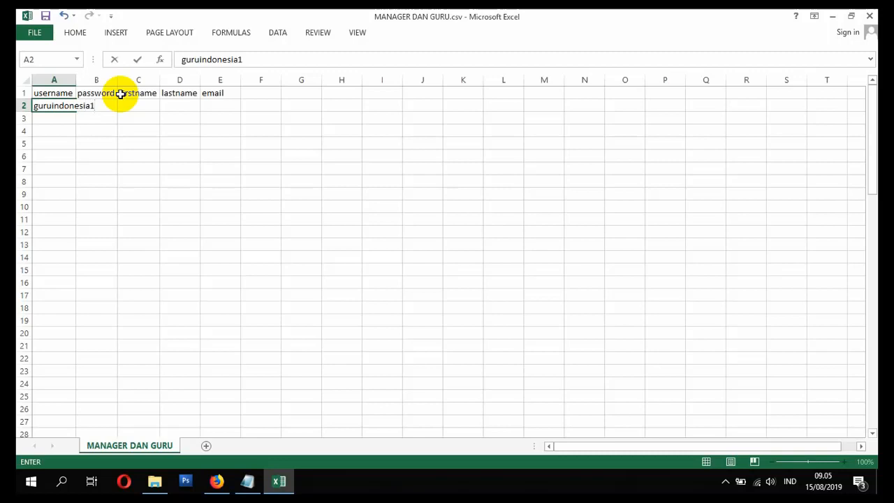
pyautogui.press('Return')
pyautogui.doubleClick(77, 80)
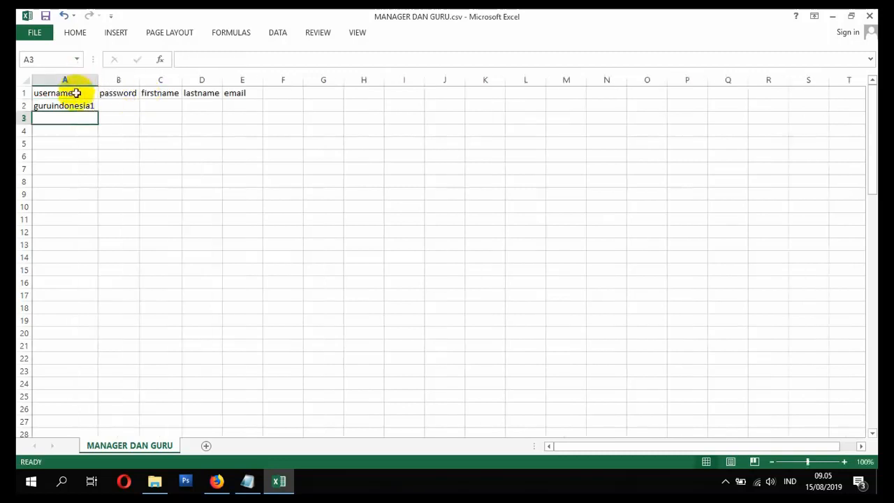
# Step: Fill in the account password in B2 by copying the cell beside it, and fit the password column to its content
pyautogui.click(75, 105)
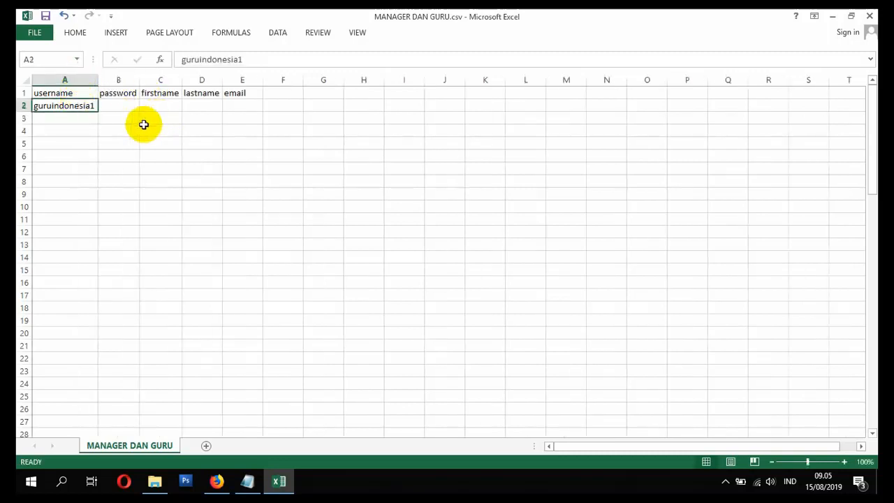
pyautogui.hotkey('ctrl', 'c')
pyautogui.click(113, 106)
pyautogui.hotkey('ctrl', 'v')
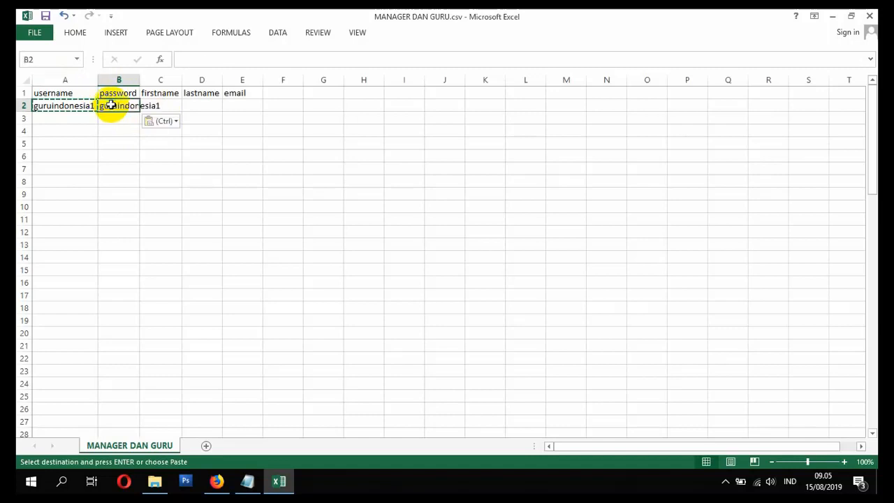
pyautogui.doubleClick(139, 80)
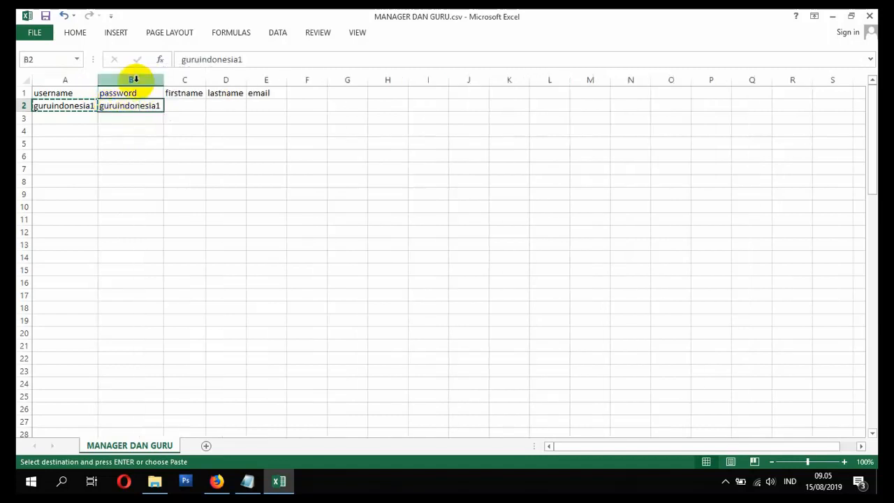
pyautogui.click(78, 107)
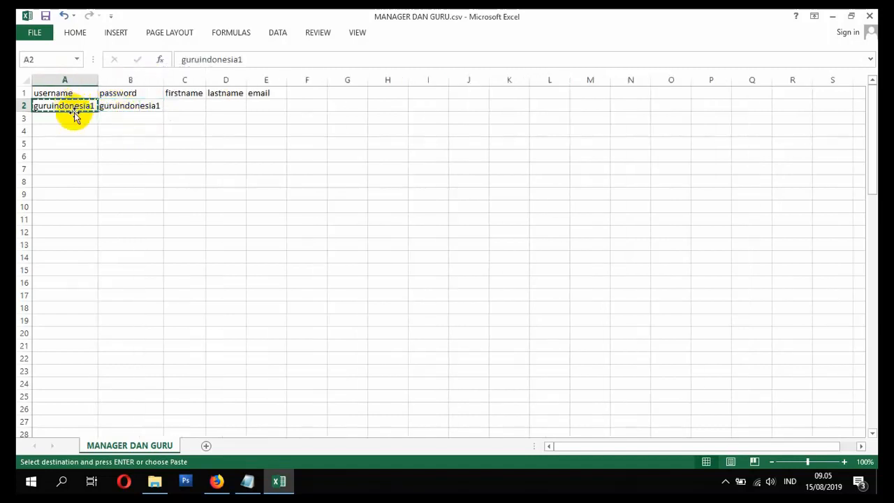
pyautogui.click(116, 104)
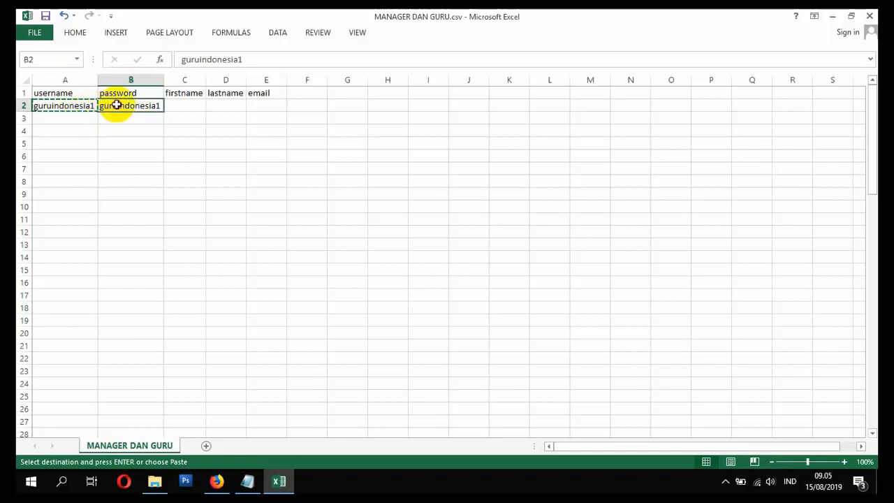
# Step: Enter SMK INDONESIA as the firstname in C2 and fit the column to its content
pyautogui.click(192, 106)
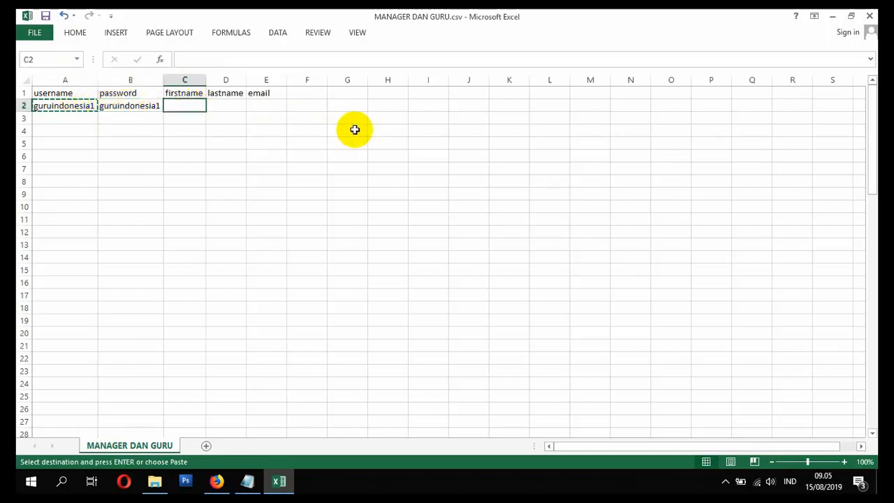
pyautogui.press('Escape')
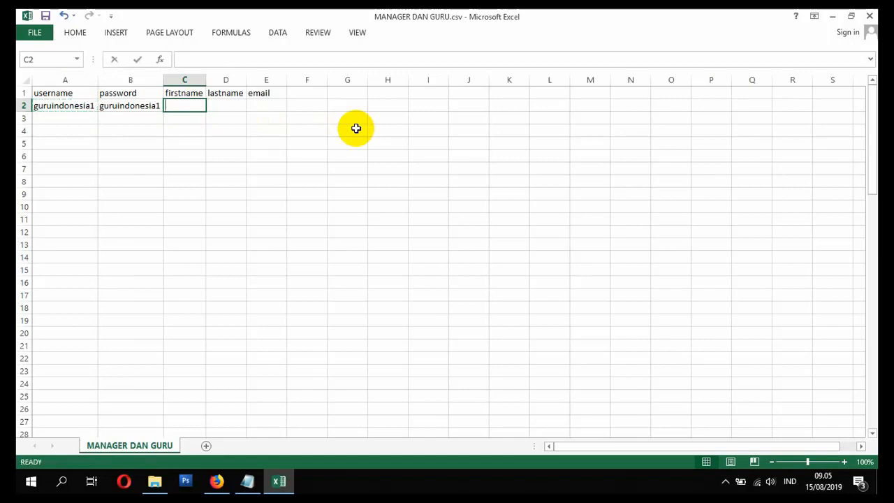
pyautogui.write('N')
pyautogui.write('ama')
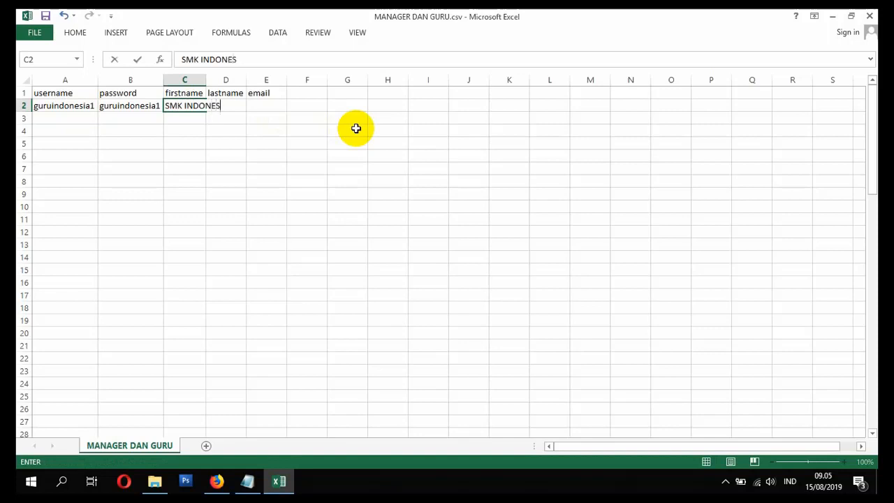
pyautogui.click(204, 79)
pyautogui.doubleClick(206, 80)
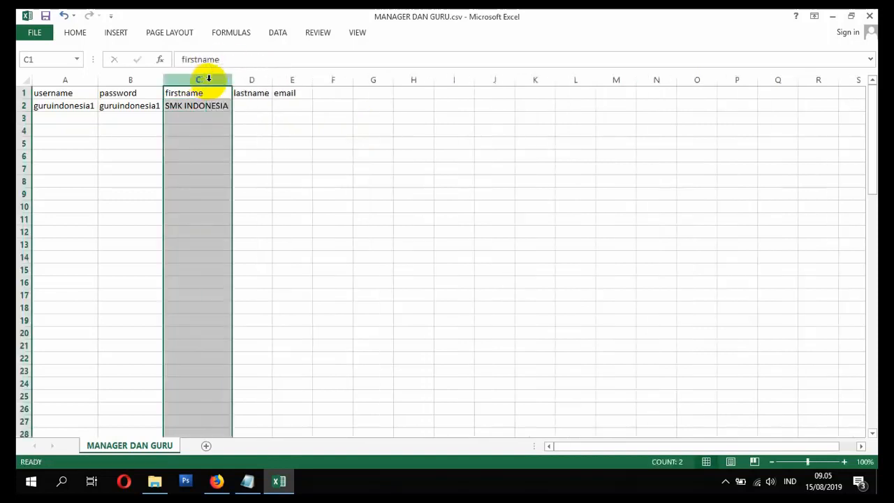
# Step: Enter the teacher's full name with academic title as the lastname in D2 and fit the column to its content
pyautogui.click(250, 106)
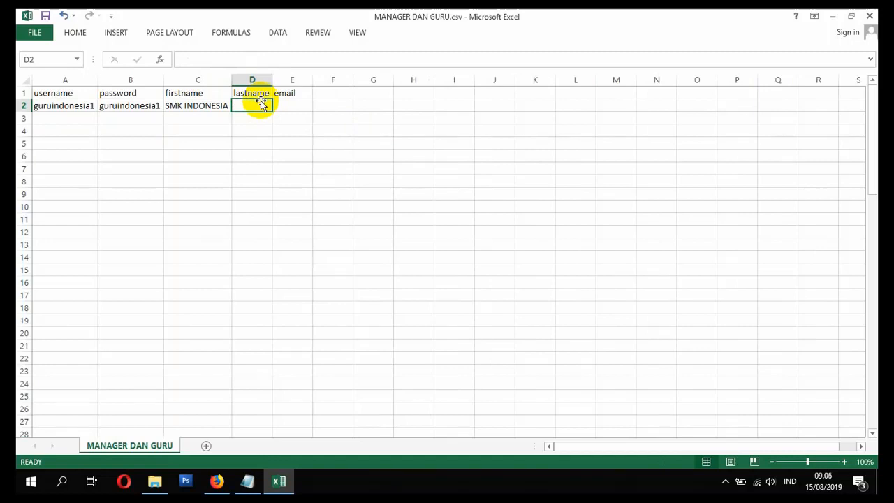
pyautogui.write('SM')
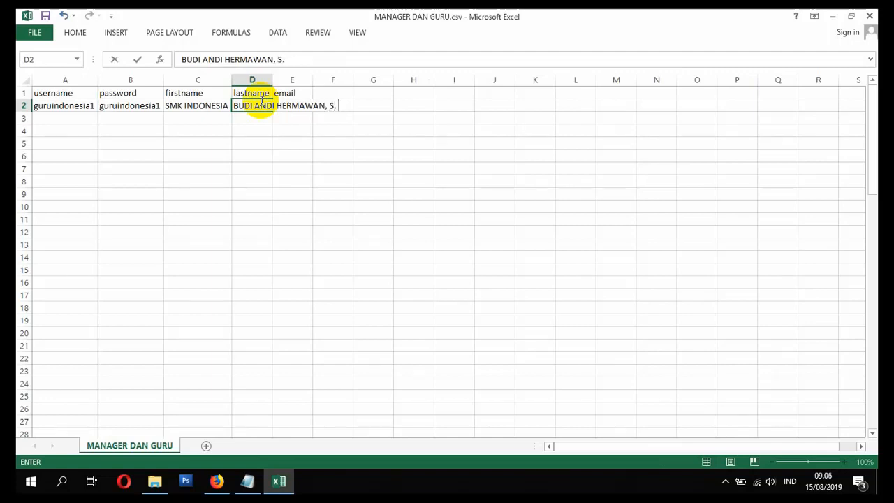
pyautogui.click(263, 131)
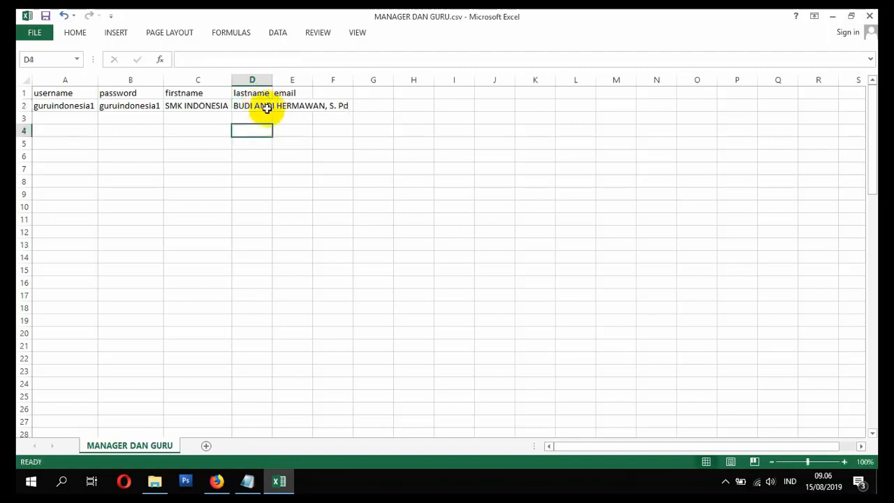
pyautogui.doubleClick(272, 81)
pyautogui.click(374, 105)
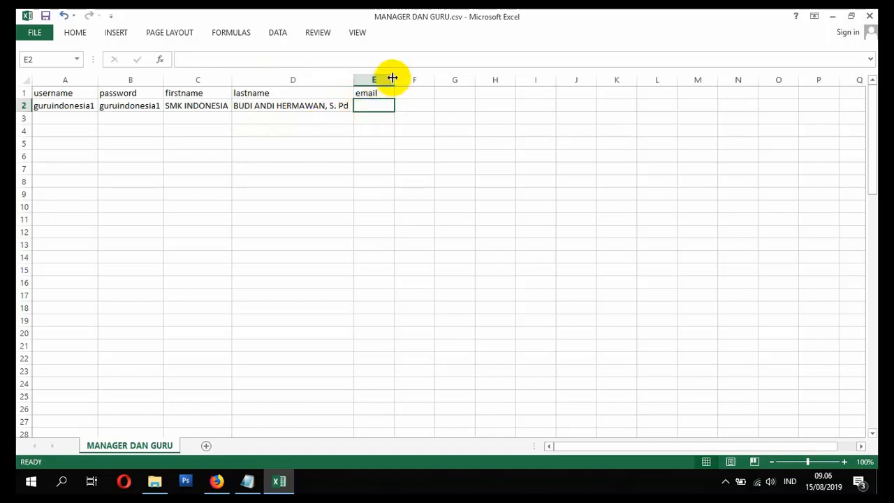
pyautogui.moveTo(393, 78); pyautogui.dragTo(475, 98)
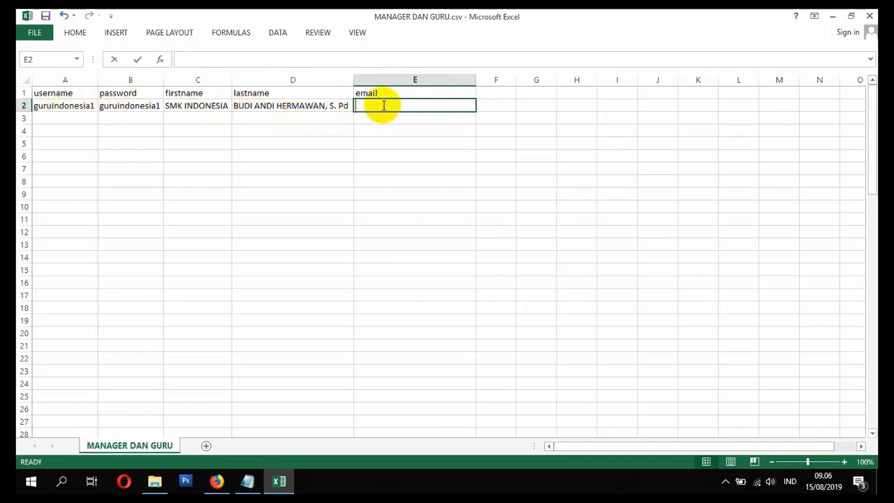
pyautogui.write('=')
pyautogui.click(85, 105)
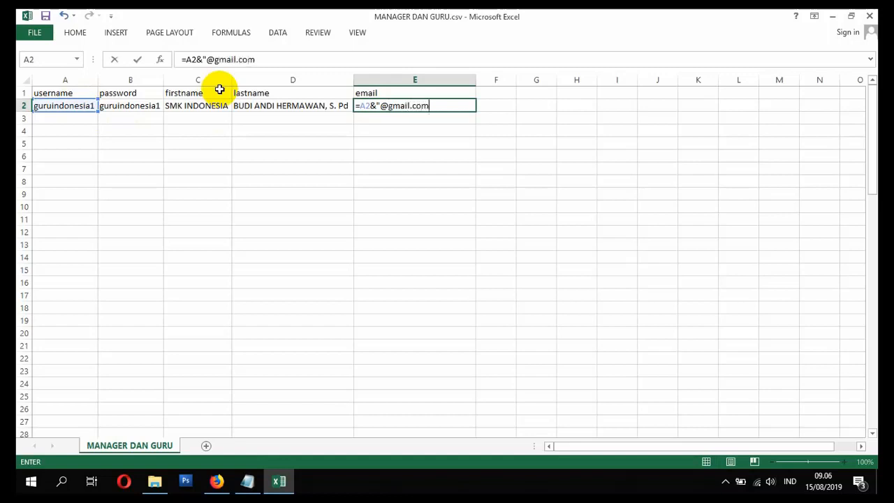
pyautogui.press('Return')
pyautogui.press('Return')
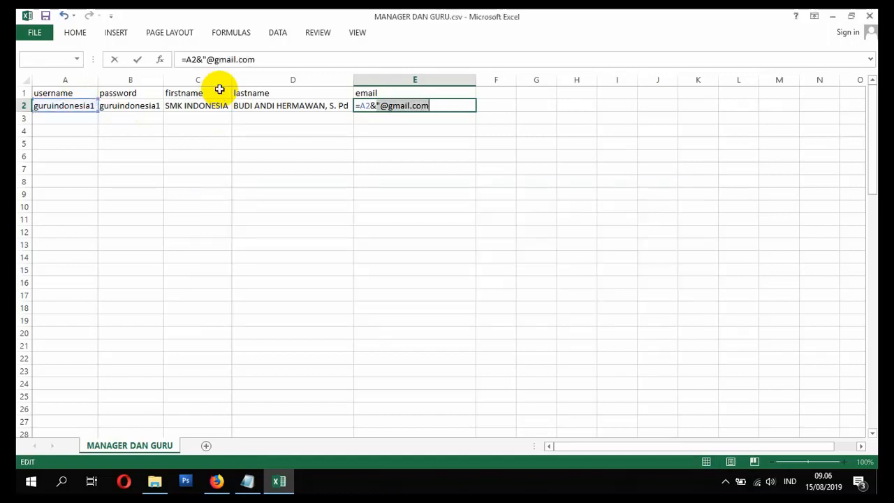
pyautogui.click(433, 106)
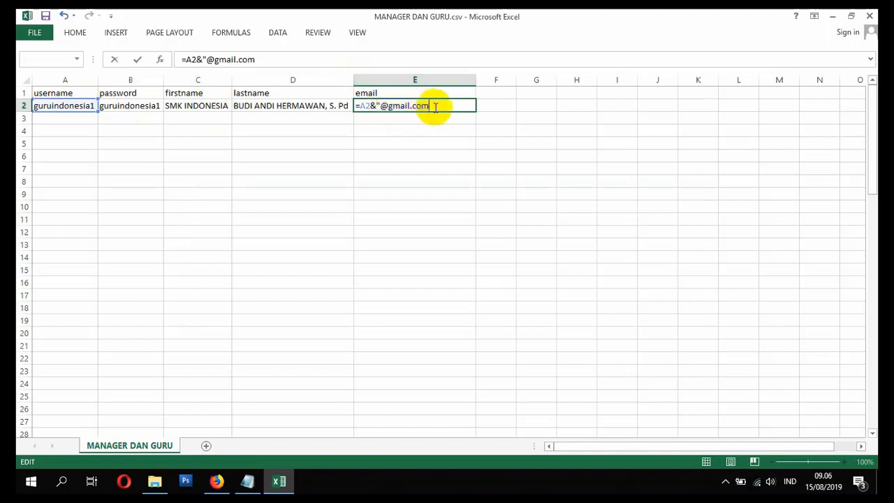
pyautogui.write('"')
pyautogui.press('Return')
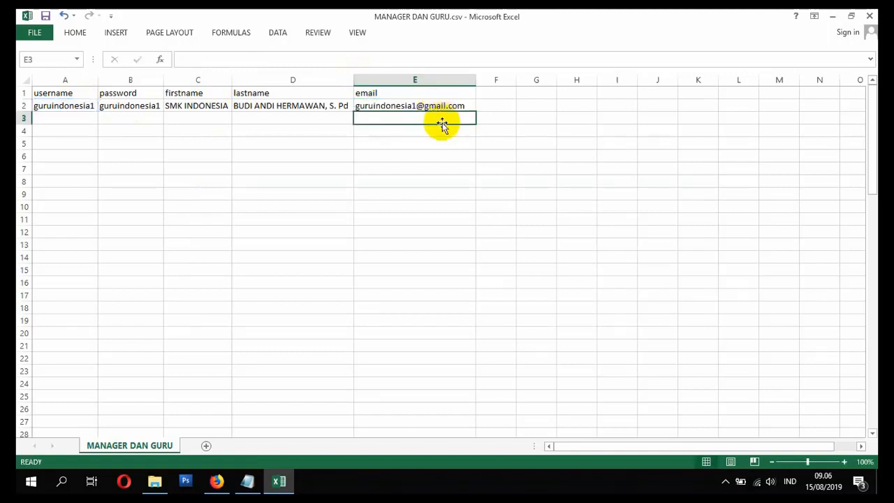
pyautogui.click(435, 105)
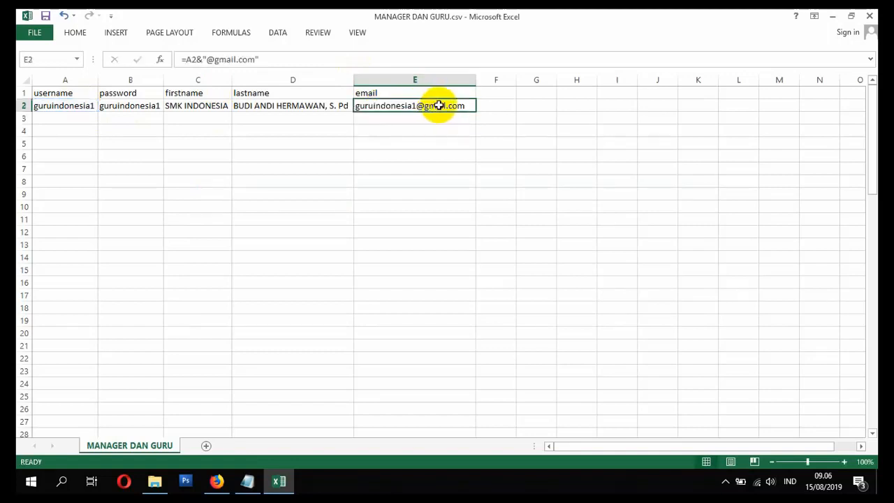
# Step: Copy the username and password from row 2 into row 3 and raise the trailing number of both by one
pyautogui.click(82, 106)
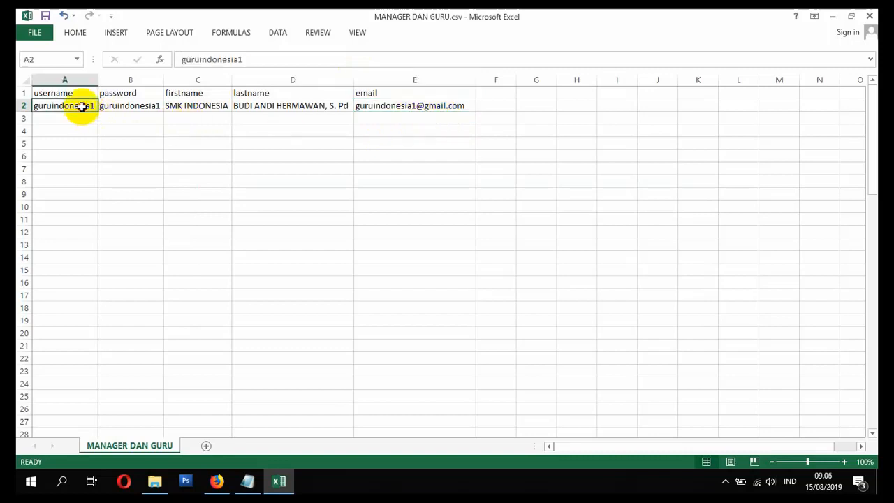
pyautogui.moveTo(81, 106); pyautogui.dragTo(130, 108)
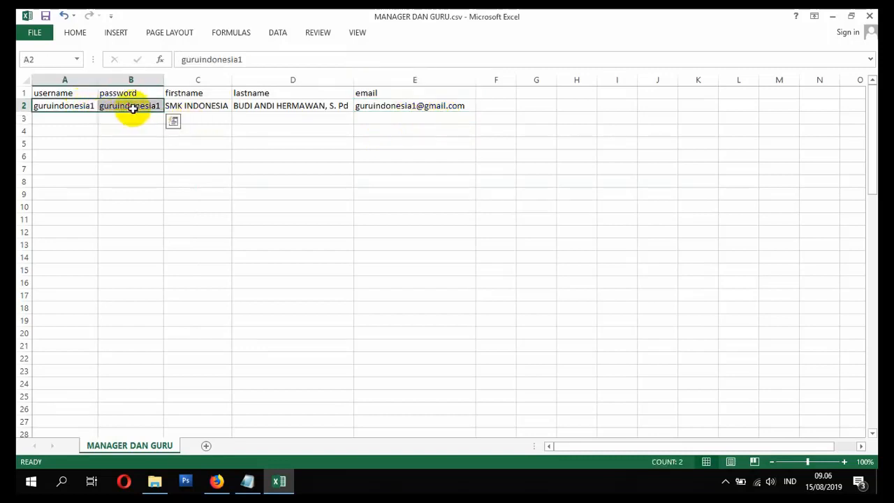
pyautogui.hotkey('ctrl', 'c')
pyautogui.click(81, 120)
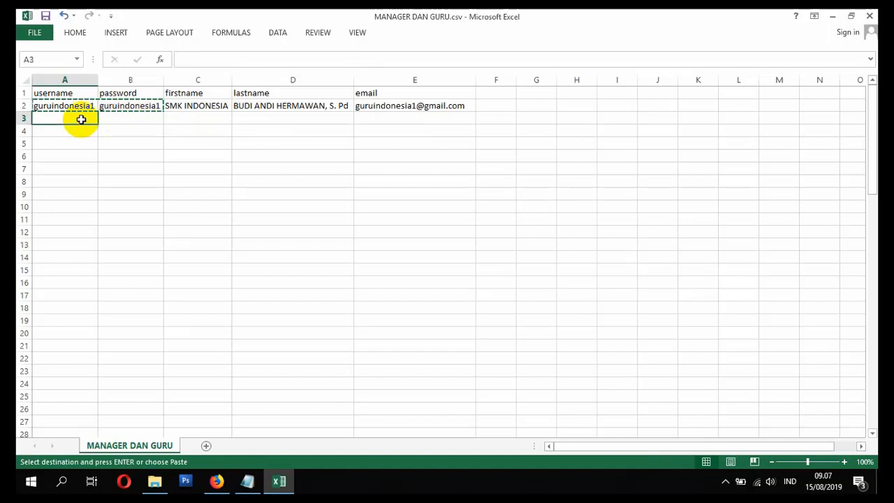
pyautogui.hotkey('ctrl', 'v')
pyautogui.doubleClick(100, 118)
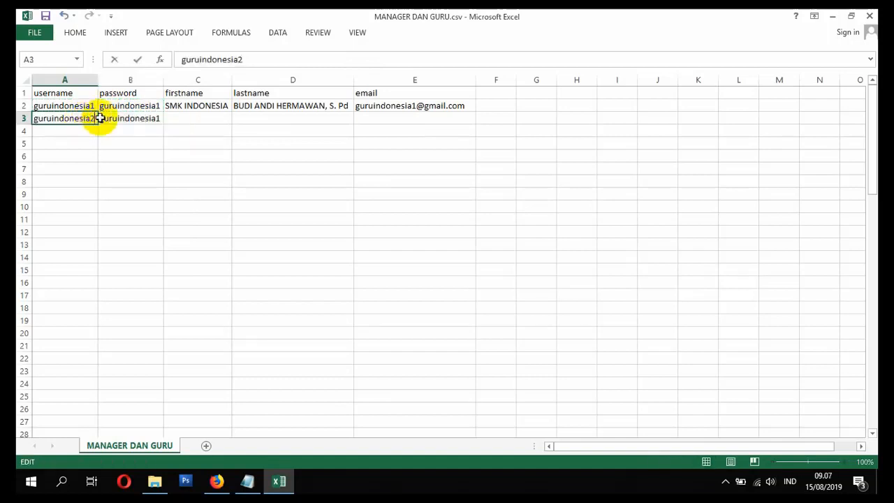
pyautogui.doubleClick(159, 118)
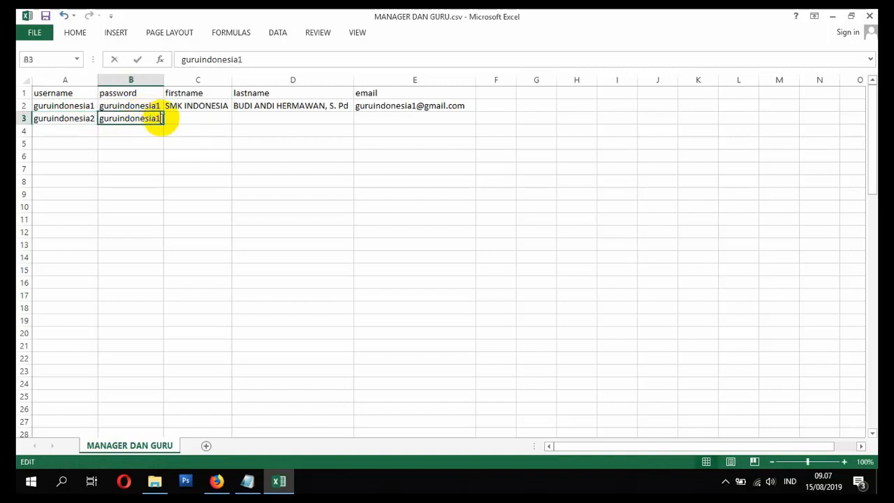
pyautogui.press('Return')
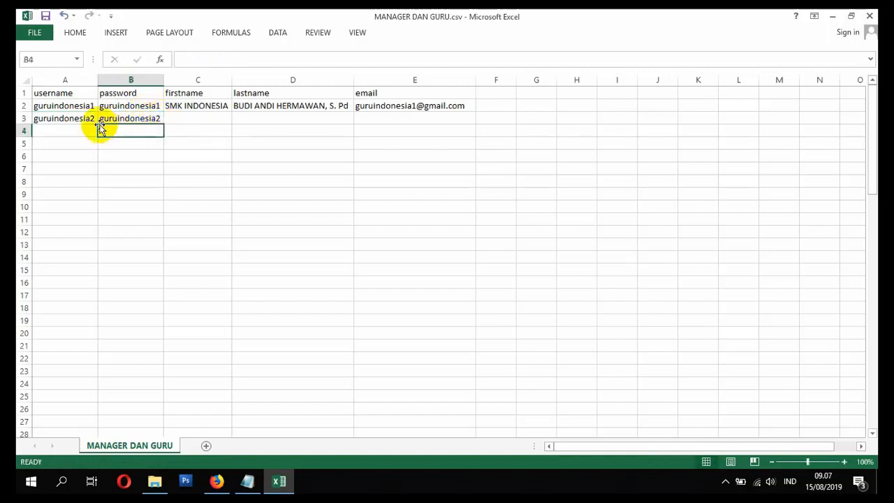
# Step: Extend the username and password series down to row 10 and fill the firstname SMK INDONESIA down to C10
pyautogui.moveTo(85, 109); pyautogui.dragTo(161, 159)
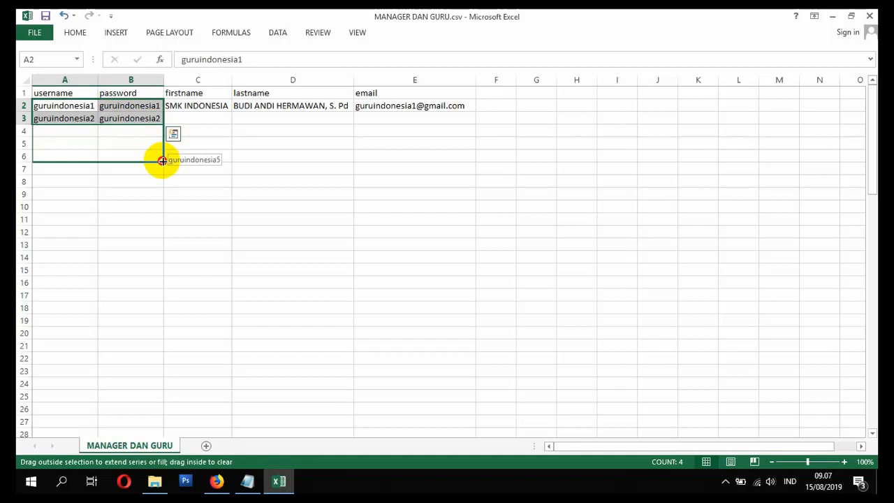
pyautogui.moveTo(161, 160); pyautogui.dragTo(165, 206)
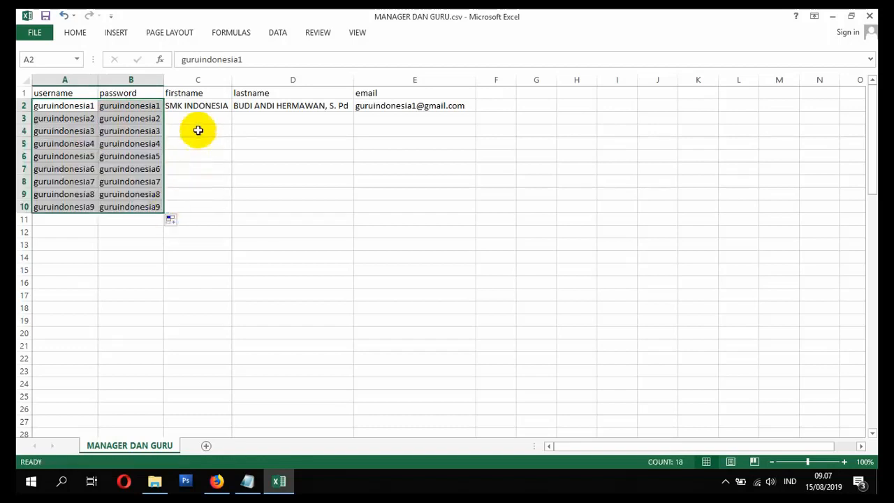
pyautogui.click(206, 105)
pyautogui.moveTo(232, 112); pyautogui.dragTo(232, 209)
# Step: Enter the placeholder lastnames GURU 2 in D3 and GURU 3 in D4, and fill the series down to GURU 9 in D10
pyautogui.click(271, 118)
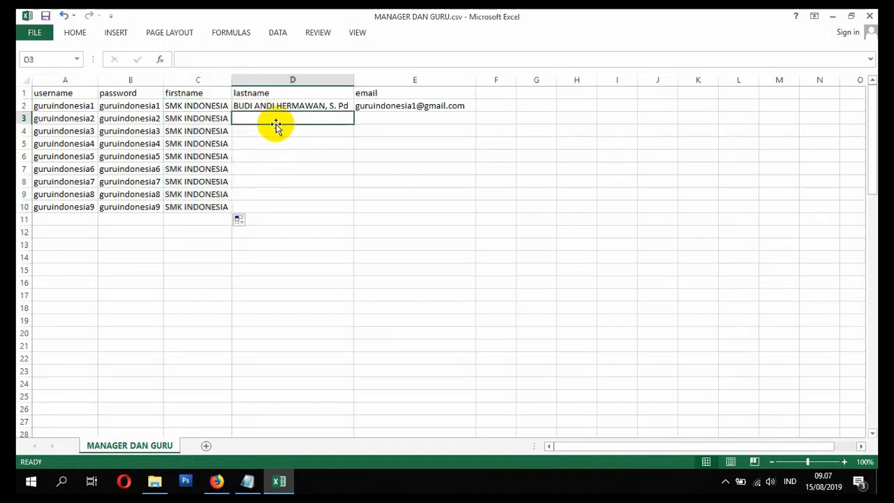
pyautogui.write('GURU 2')
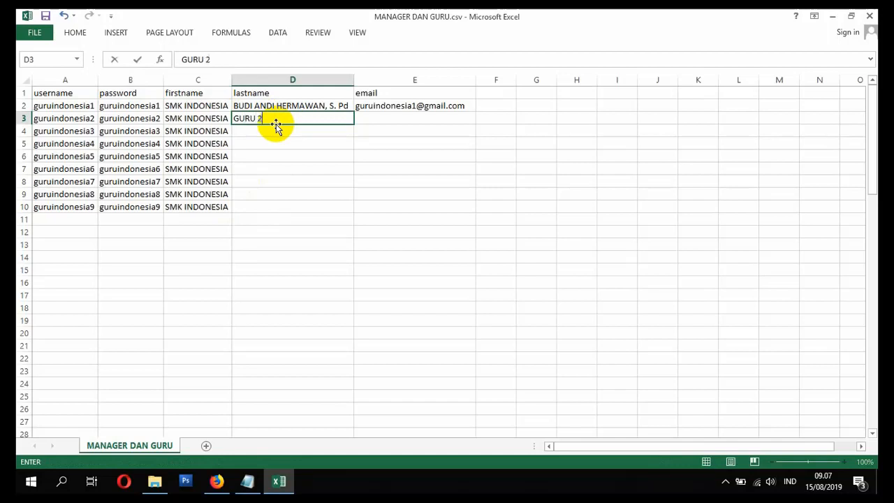
pyautogui.press('Return')
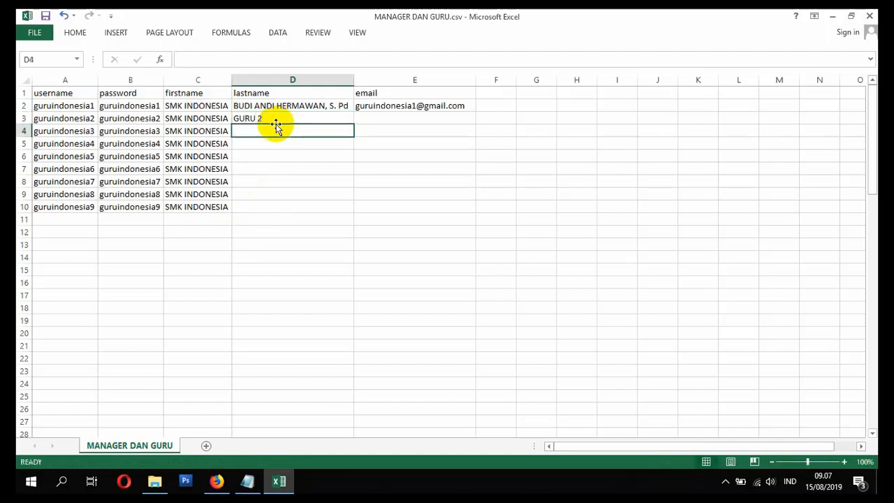
pyautogui.write('GURU3')
pyautogui.press('Return')
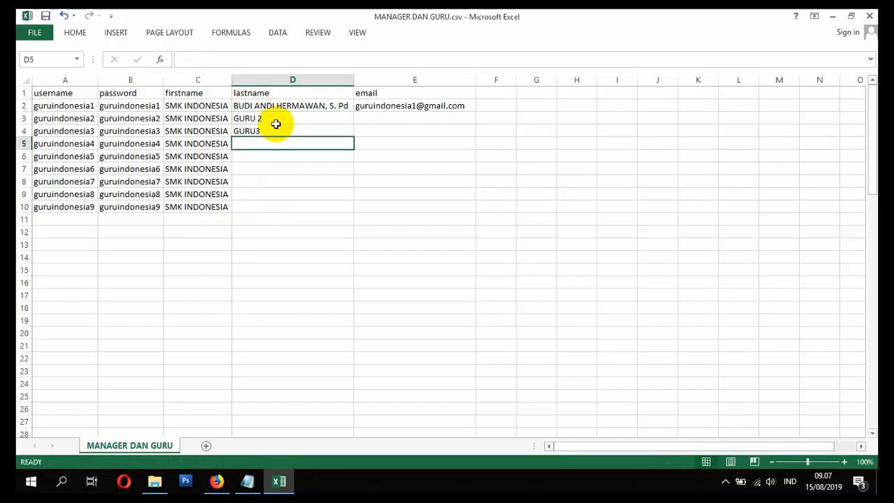
pyautogui.click(256, 130)
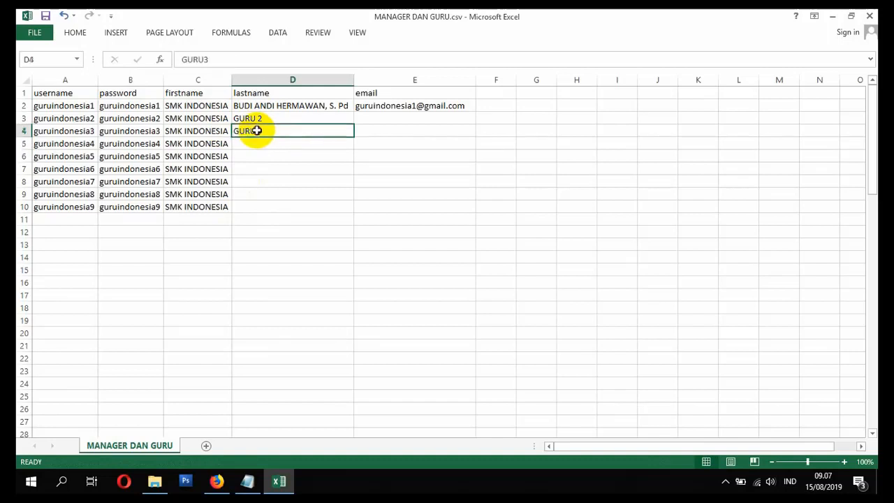
pyautogui.doubleClick(257, 130)
pyautogui.click(279, 117)
pyautogui.moveTo(286, 122); pyautogui.dragTo(350, 213)
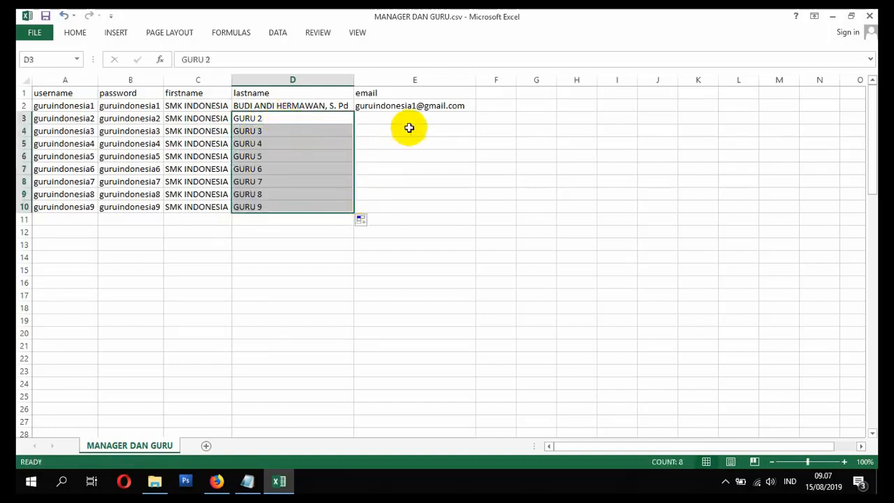
# Step: Fill the email formula from E2 down to E10
pyautogui.click(412, 105)
pyautogui.moveTo(475, 111); pyautogui.dragTo(471, 211)
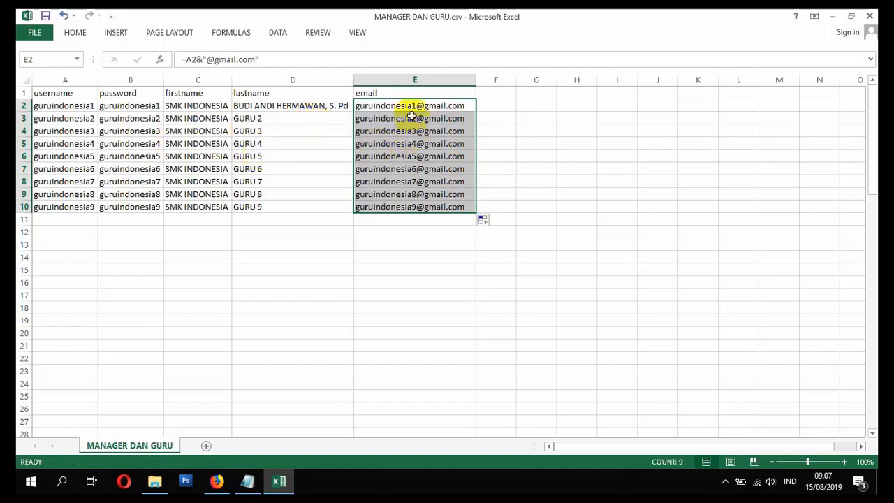
pyautogui.press('Right')
# Step: Replace the email formulas in E2:E10 with their plain values by copying and pasting values in place
pyautogui.click(415, 105)
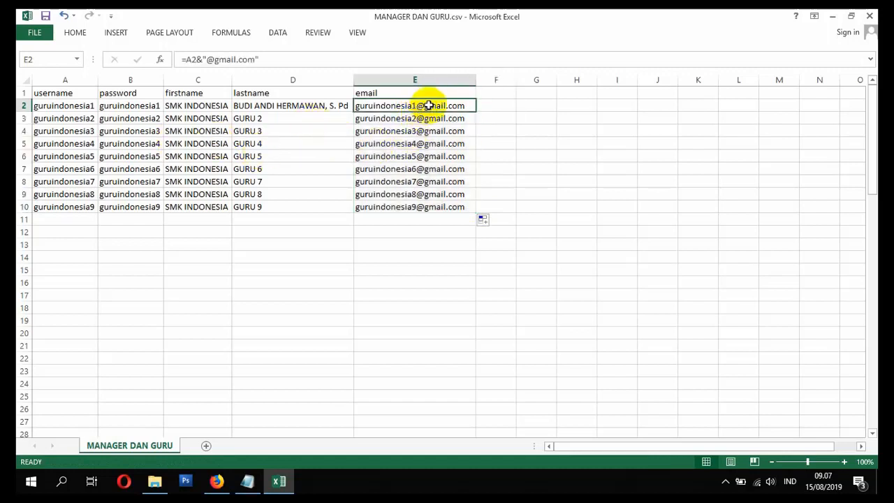
pyautogui.moveTo(418, 105); pyautogui.dragTo(414, 214)
pyautogui.hotkey('ctrl', 'c')
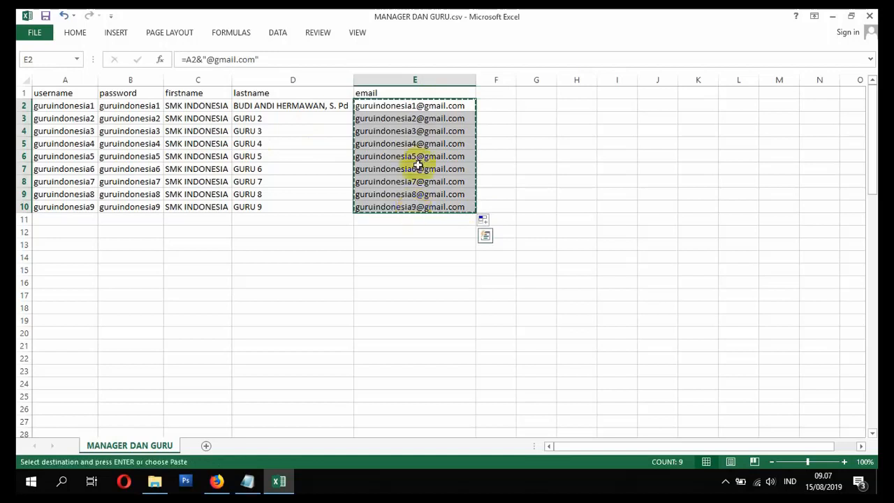
pyautogui.rightClick(417, 105)
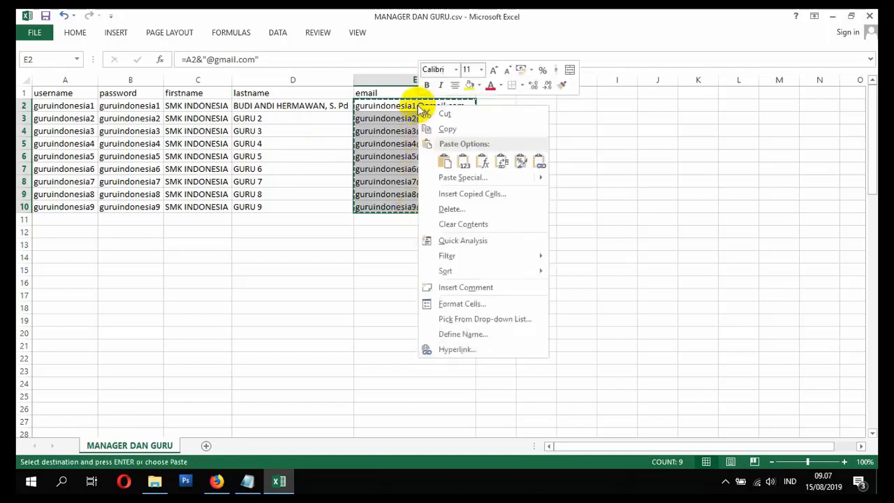
pyautogui.click(464, 162)
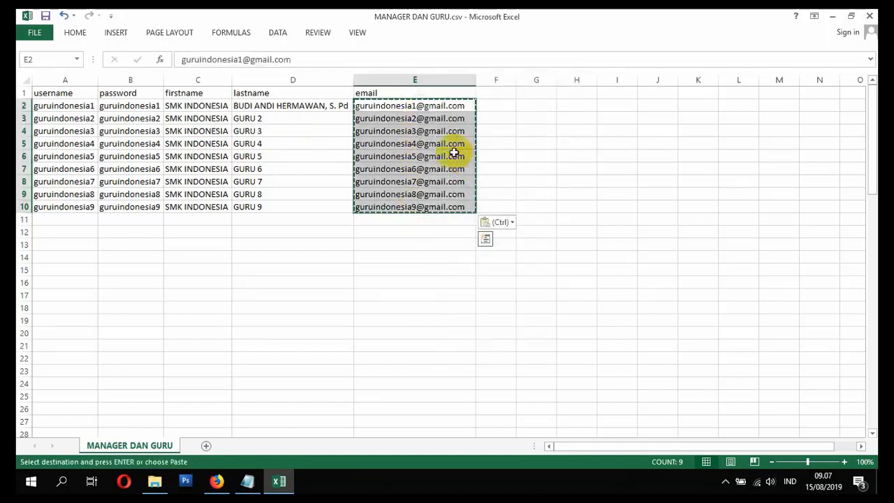
pyautogui.moveTo(433, 140); pyautogui.dragTo(433, 133)
pyautogui.click(433, 104)
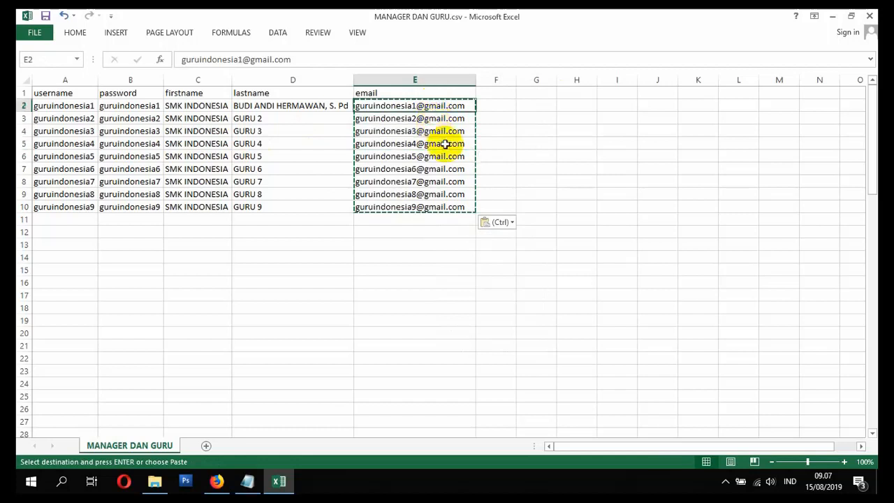
# Step: Save MANAGER DAN GURU.csv over the existing file, keep the CSV (Comma delimited) format, and close the workbook
pyautogui.hotkey('ctrl', 's')
pyautogui.click(405, 281)
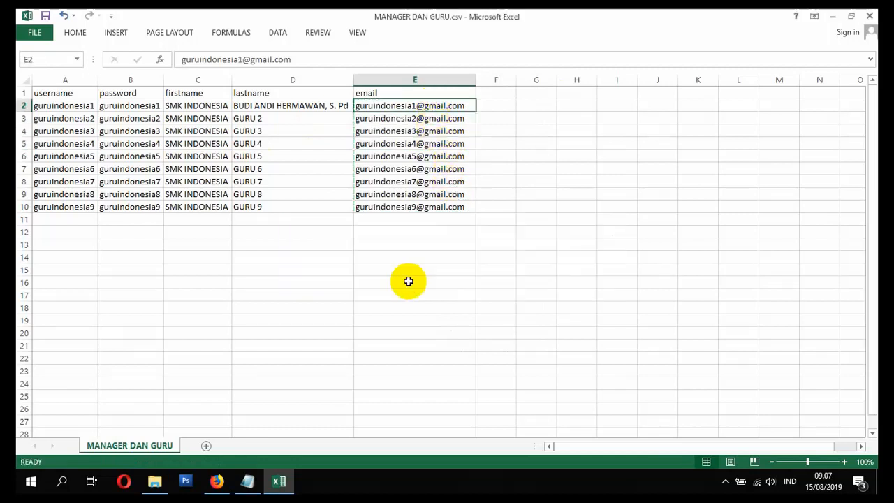
pyautogui.click(870, 15)
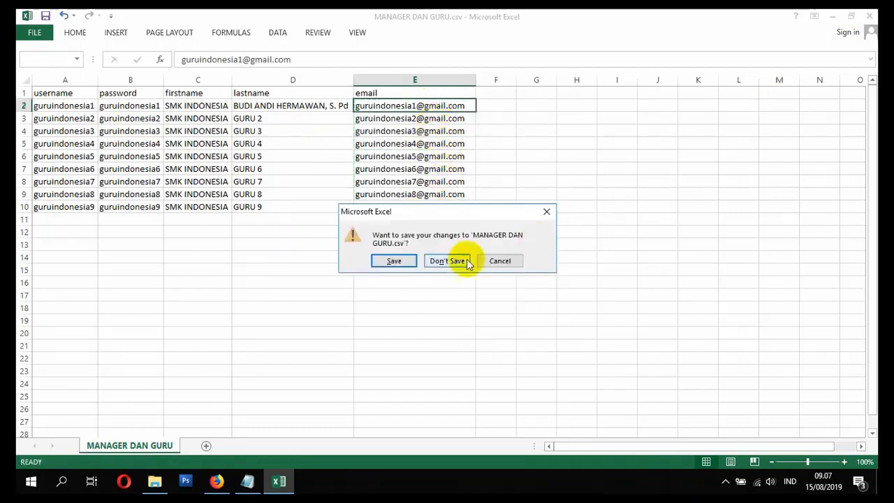
pyautogui.click(393, 260)
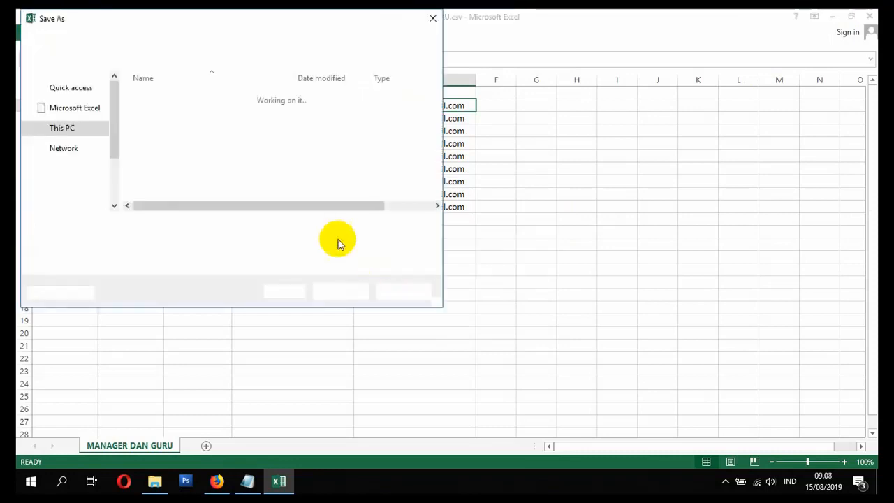
pyautogui.click(334, 291)
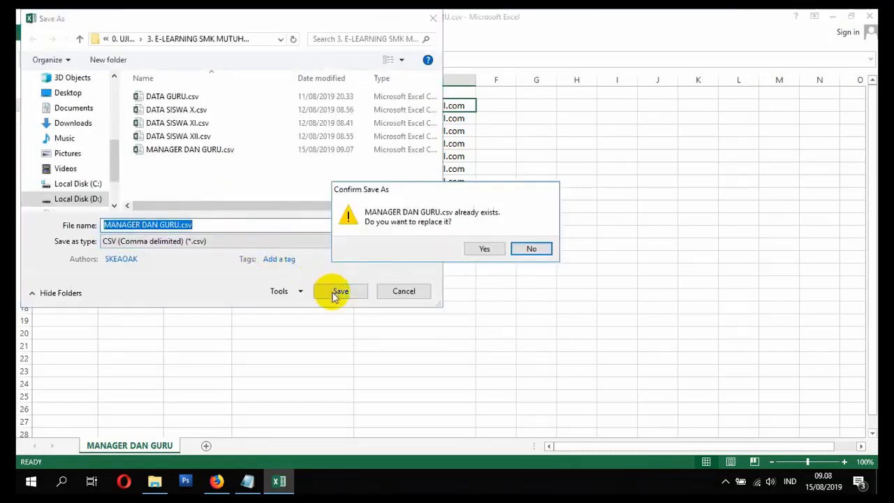
pyautogui.click(473, 248)
pyautogui.click(396, 280)
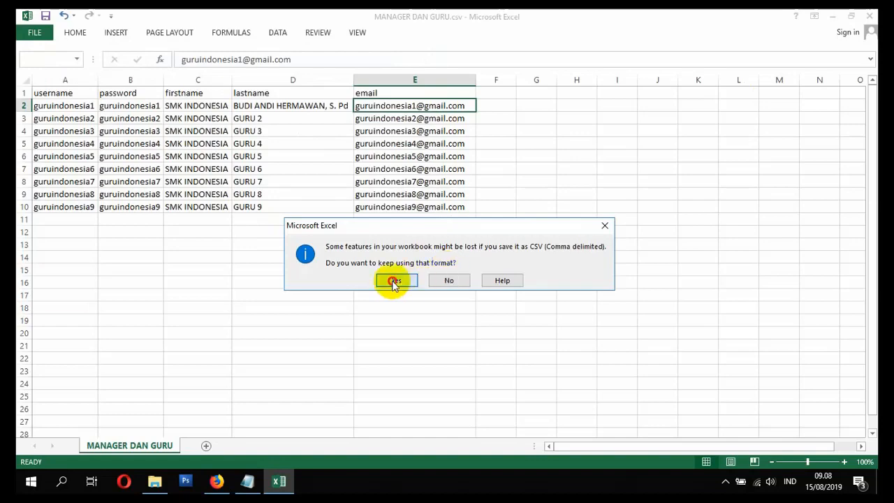
# Step: Check the course page in Firefox and the topic list in Notepad, and switch to the File Explorer folder containing MANAGER DAN GURU.csv
pyautogui.click(216, 480)
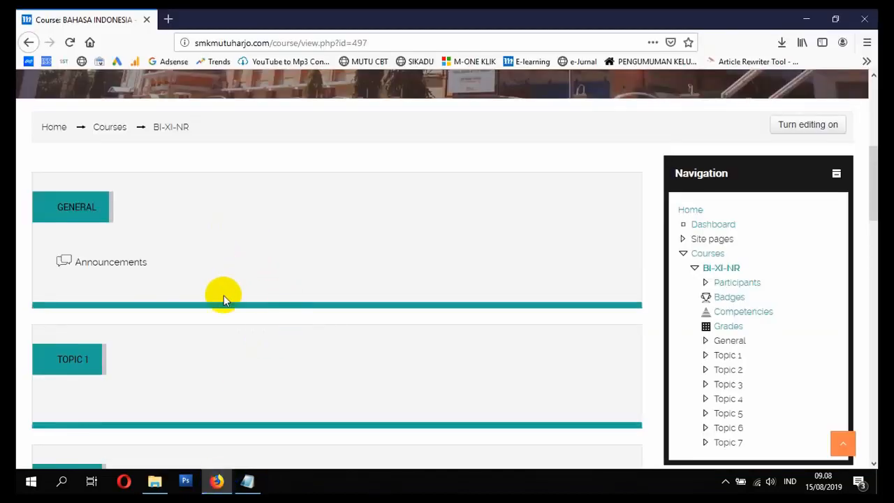
pyautogui.click(246, 481)
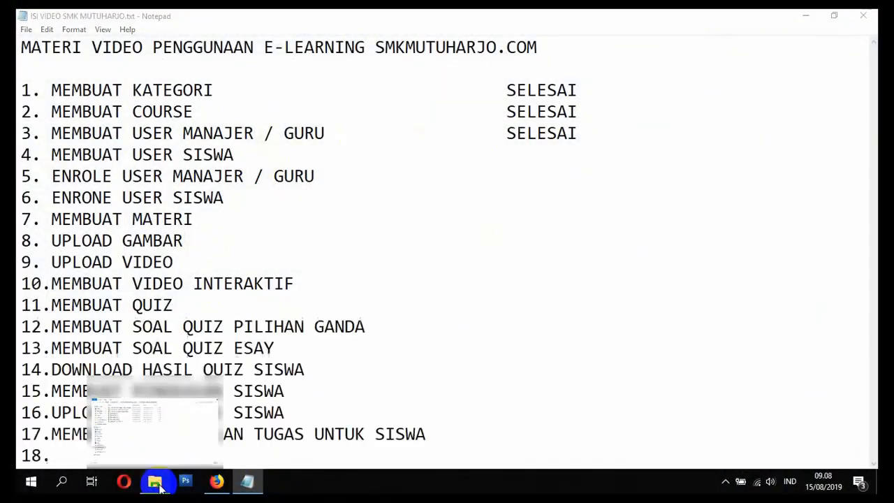
pyautogui.click(157, 483)
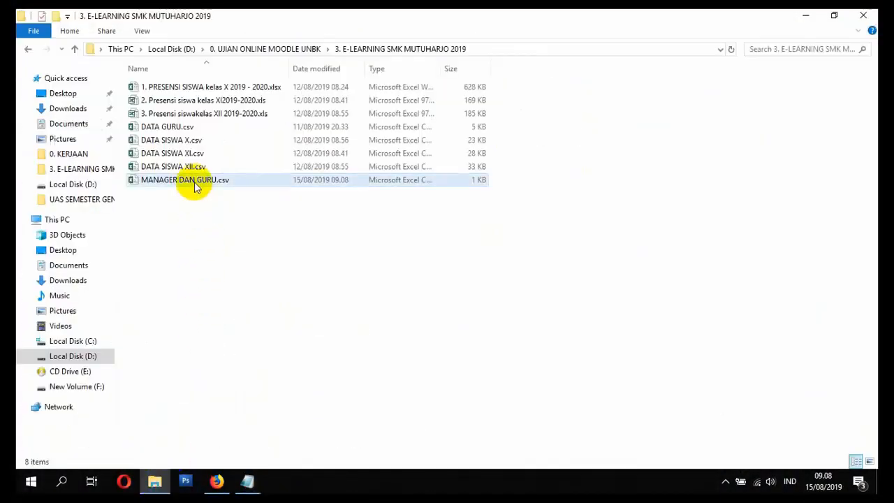
# Step: Duplicate MANAGER DAN GURU.csv in the same folder and rename the copy SISWA SMK INDONESIA.csv
pyautogui.click(196, 183)
pyautogui.hotkey('ctrl', 'v')
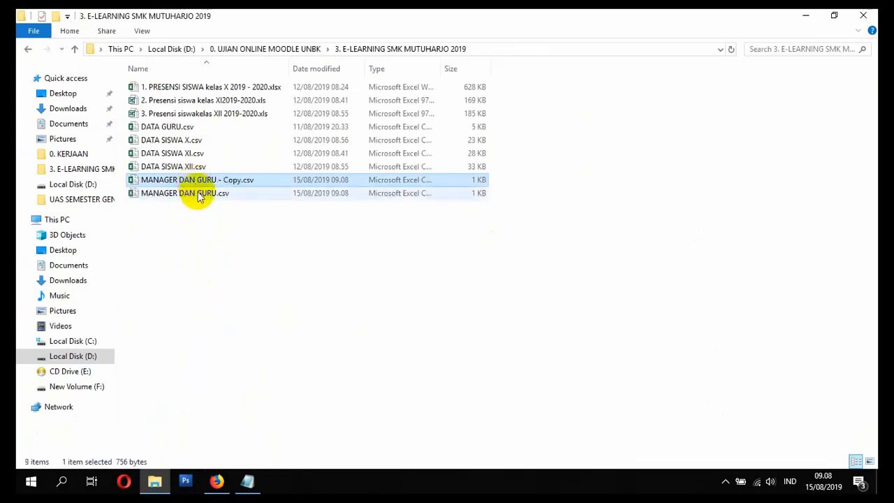
pyautogui.click(220, 180)
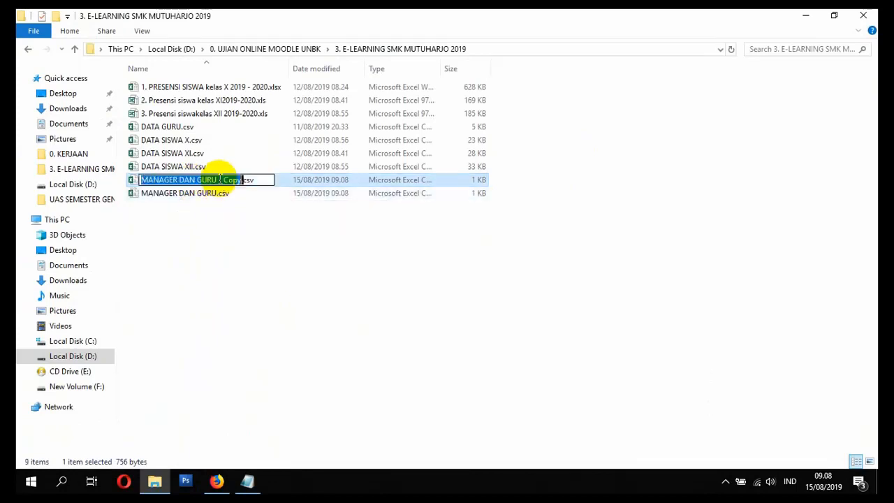
pyautogui.write('SISWA SMK INDONESIA')
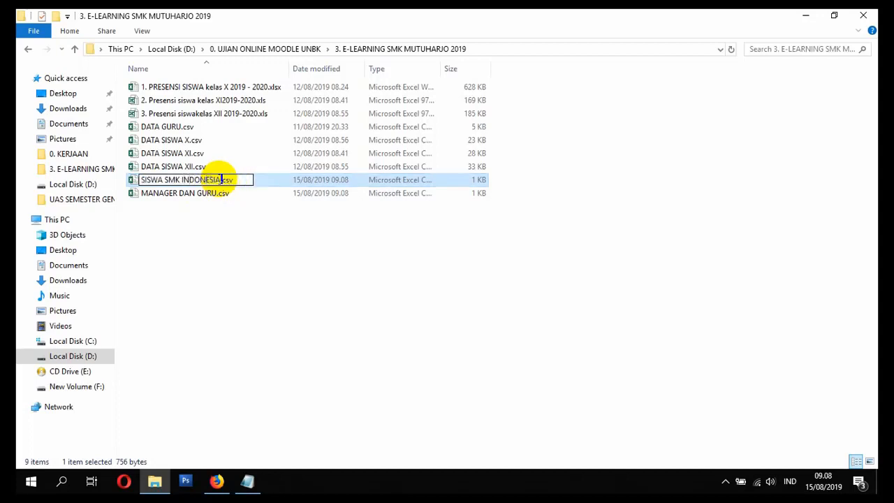
pyautogui.press('Return')
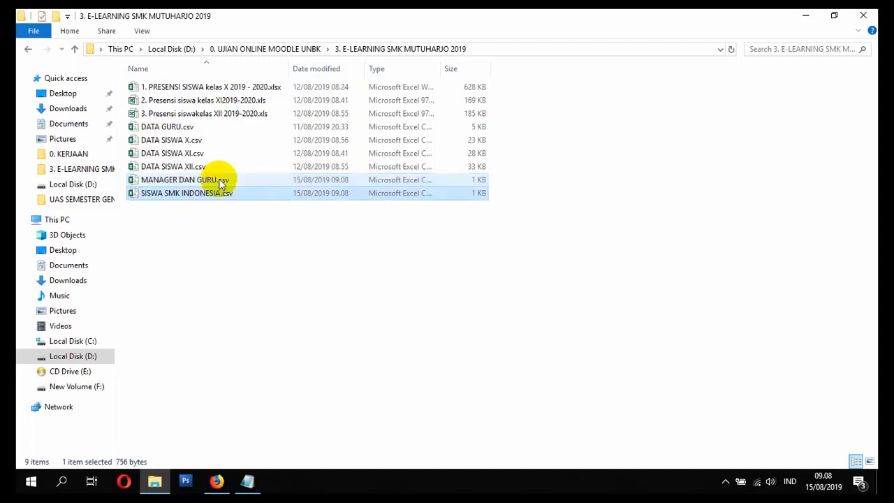
# Step: Open SISWA SMK INDONESIA.csv in Excel and autofit columns A through D to their contents
pyautogui.doubleClick(286, 192)
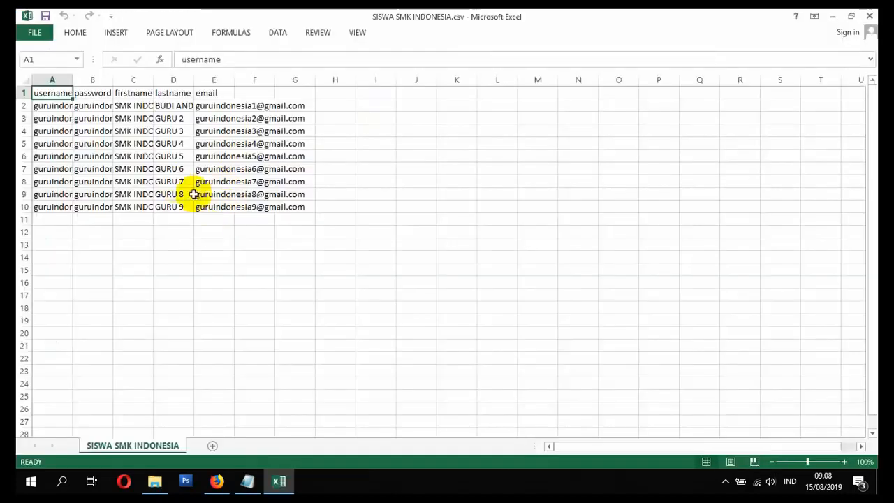
pyautogui.doubleClick(73, 80)
pyautogui.doubleClick(138, 80)
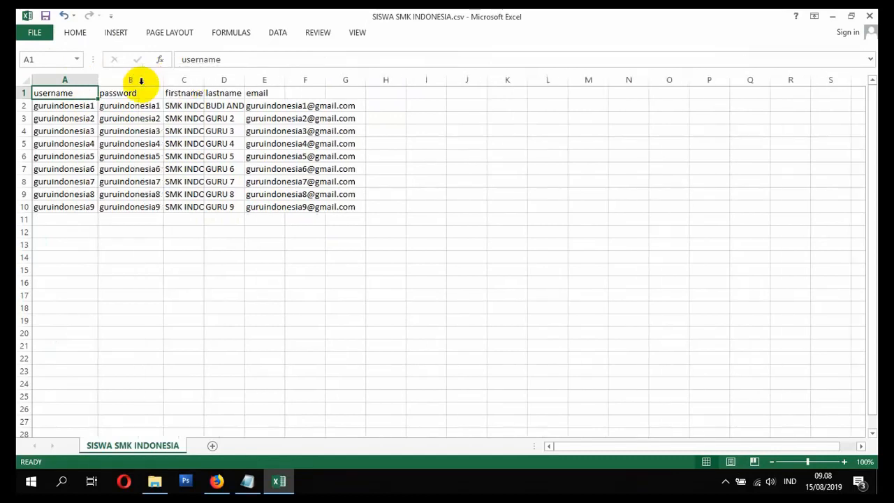
pyautogui.doubleClick(203, 80)
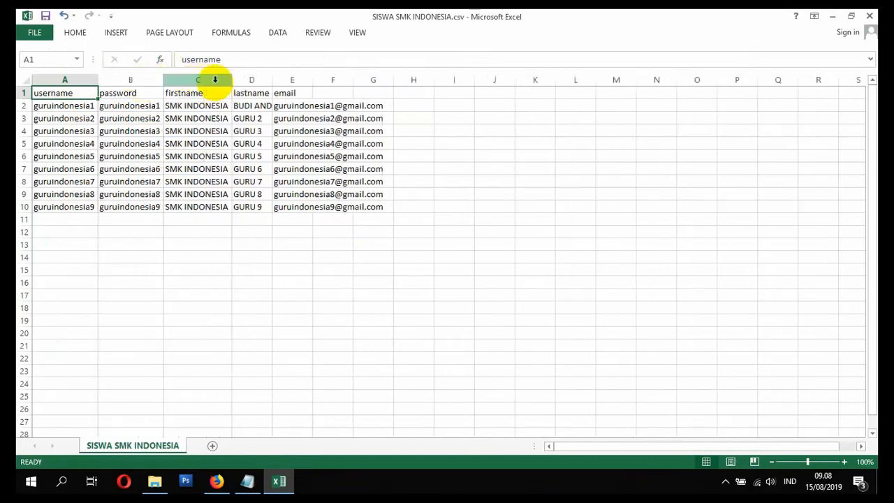
pyautogui.doubleClick(272, 80)
# Step: Replace the username in A2 with the first student account name and copy it into the password cell B2
pyautogui.click(73, 110)
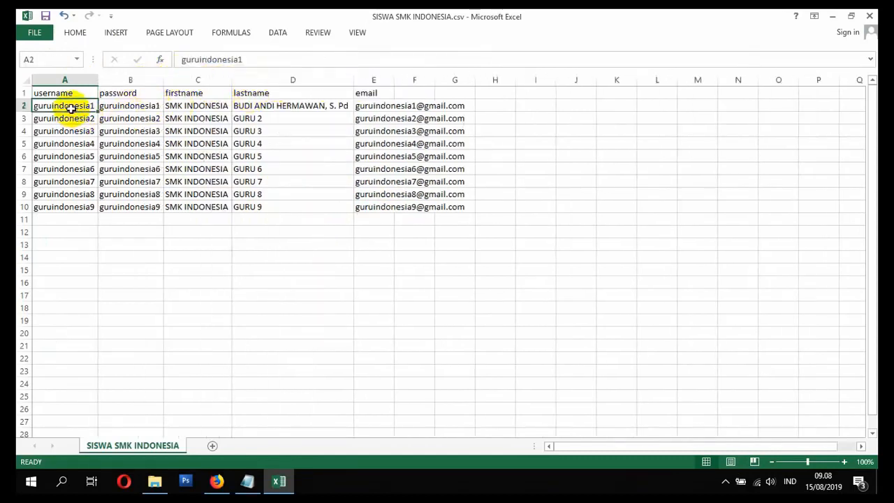
pyautogui.write('SIS')
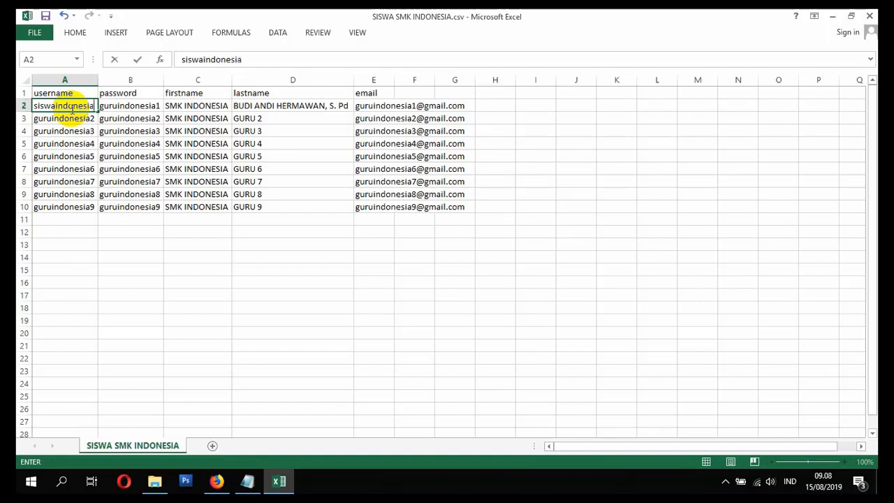
pyautogui.hotkey('ctrl', 'Return')
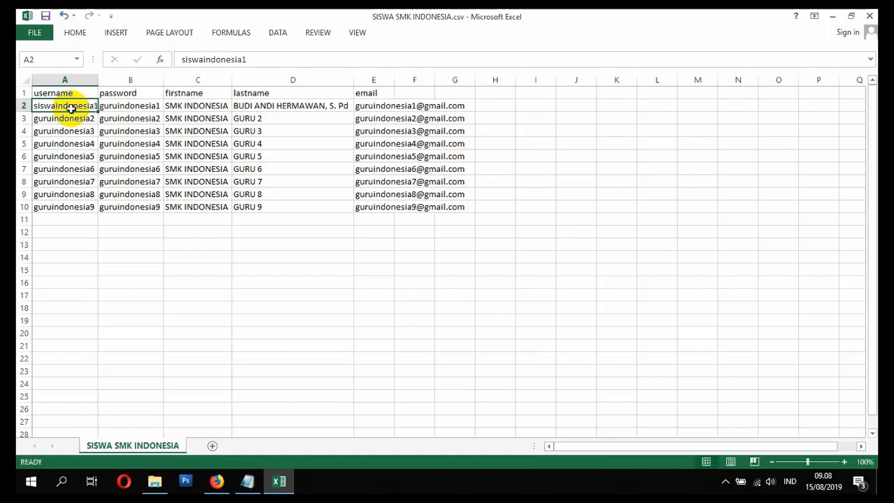
pyautogui.hotkey('ctrl', 'c')
pyautogui.click(130, 105)
pyautogui.hotkey('ctrl', 'v')
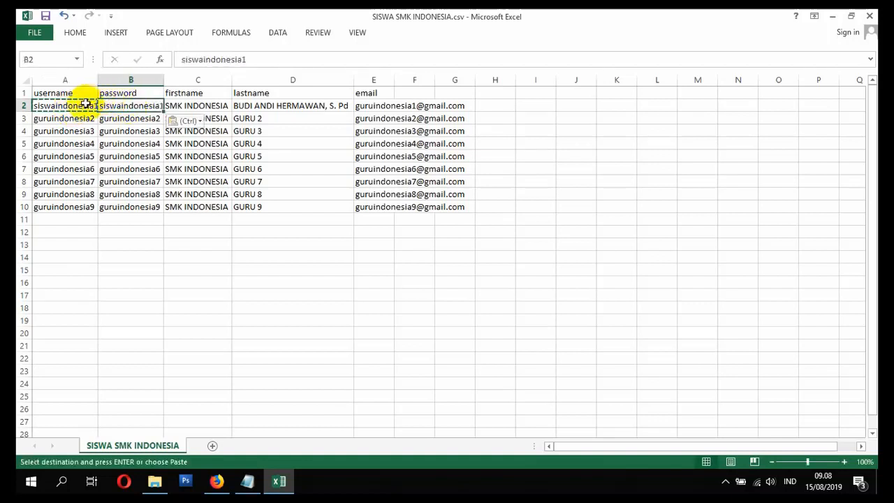
# Step: Copy the student username and password from A2:B2 into A3:B3 and autofit columns A and B
pyautogui.moveTo(85, 103); pyautogui.dragTo(108, 105)
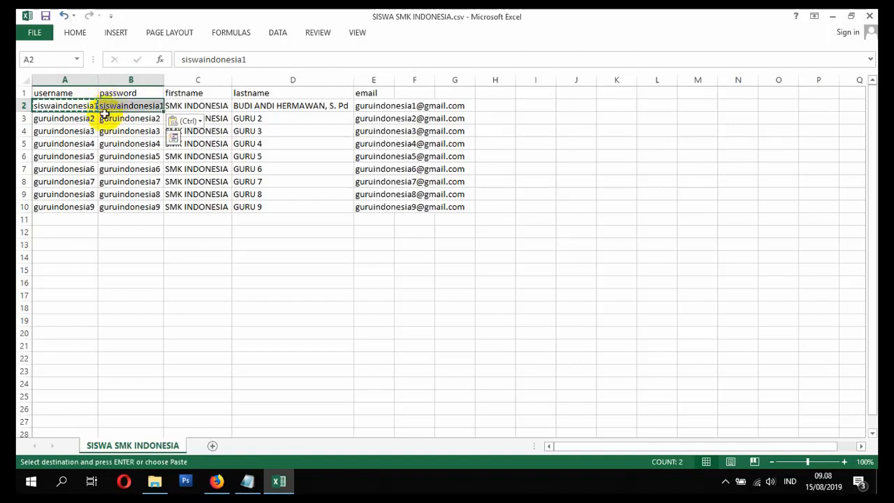
pyautogui.hotkey('ctrl', 'c')
pyautogui.hotkey('ctrl', 'q')
pyautogui.click(76, 118)
pyautogui.hotkey('ctrl', 'v')
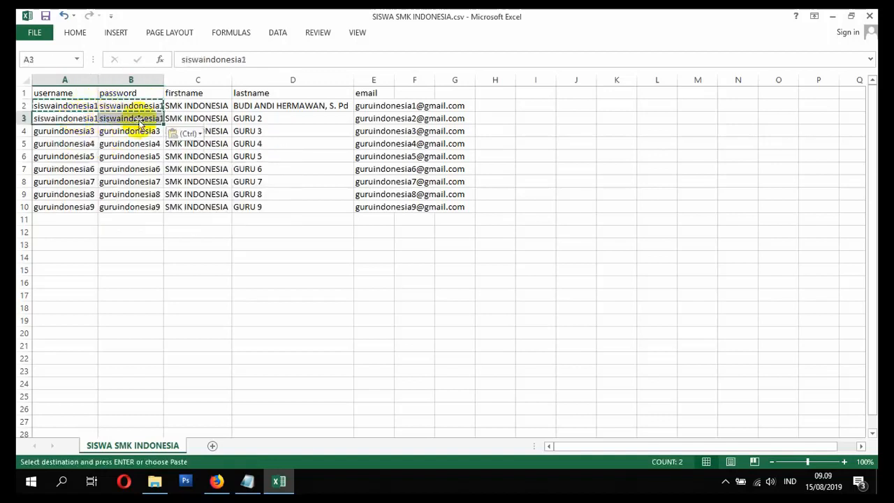
pyautogui.doubleClick(98, 80)
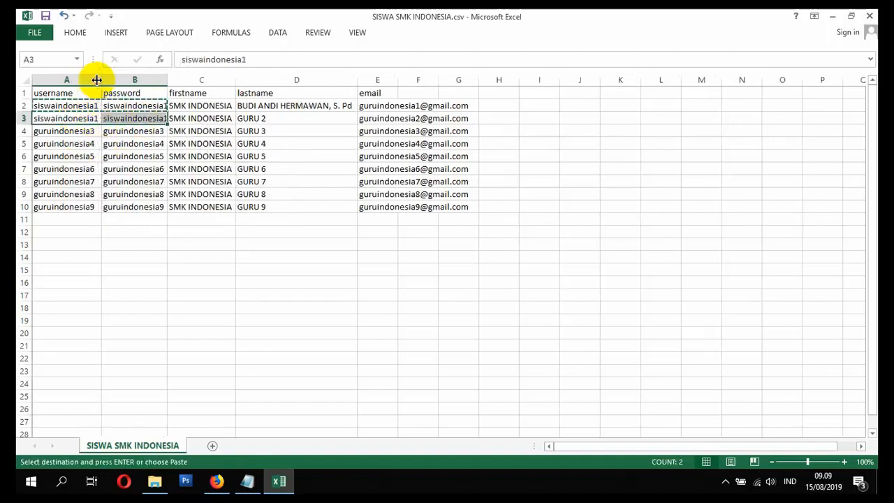
pyautogui.doubleClick(169, 80)
# Step: Change the final digit of the username in A3 and the password in B3 to 2, and fill the A2:B3 series down to row 10
pyautogui.doubleClick(96, 118)
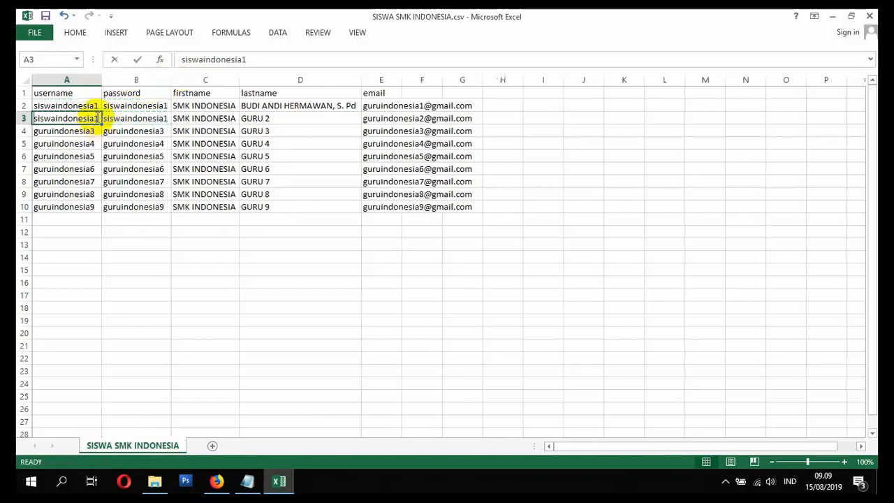
pyautogui.write('2')
pyautogui.press('Return')
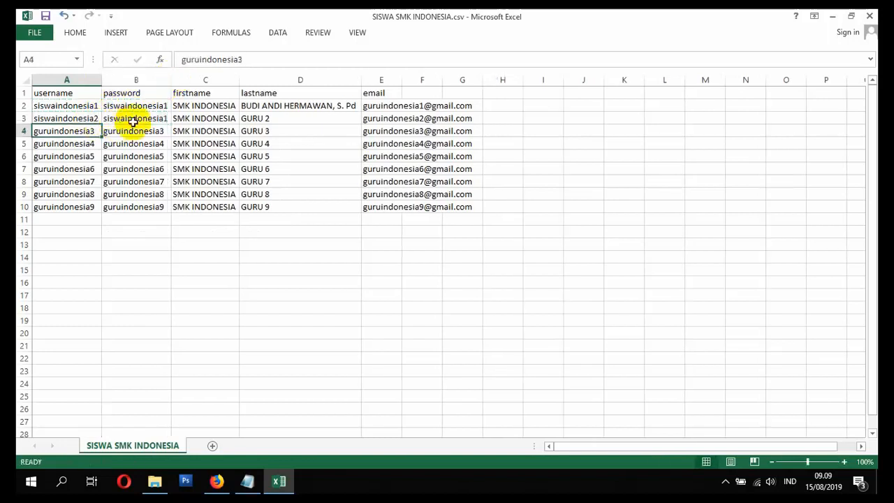
pyautogui.doubleClick(166, 119)
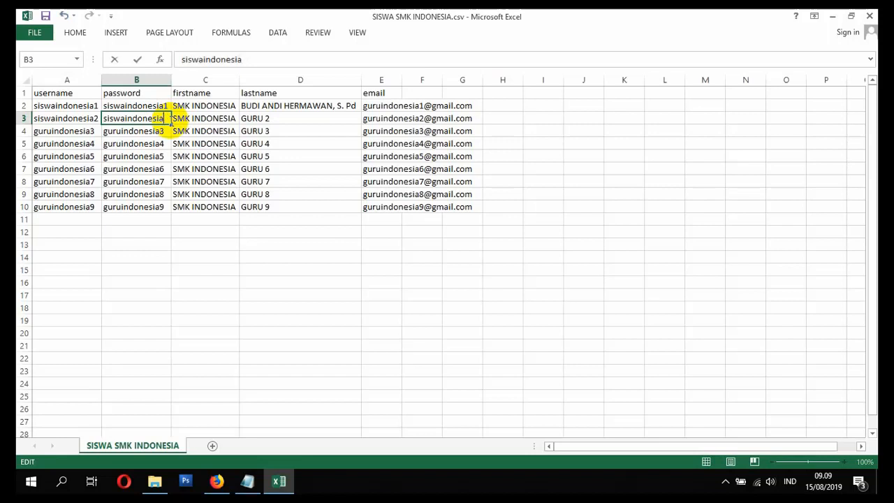
pyautogui.write('2')
pyautogui.press('Return')
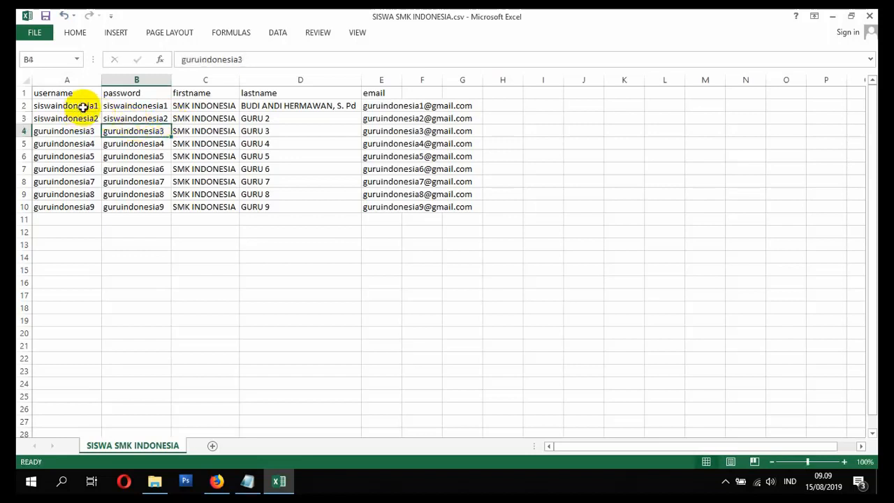
pyautogui.moveTo(83, 107); pyautogui.dragTo(166, 207)
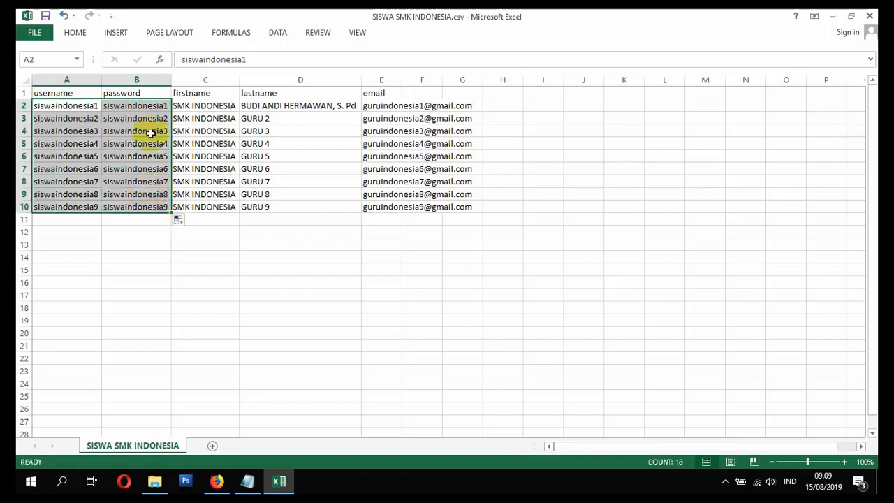
# Step: Widen the username and password columns slightly beyond their contents
pyautogui.click(53, 115)
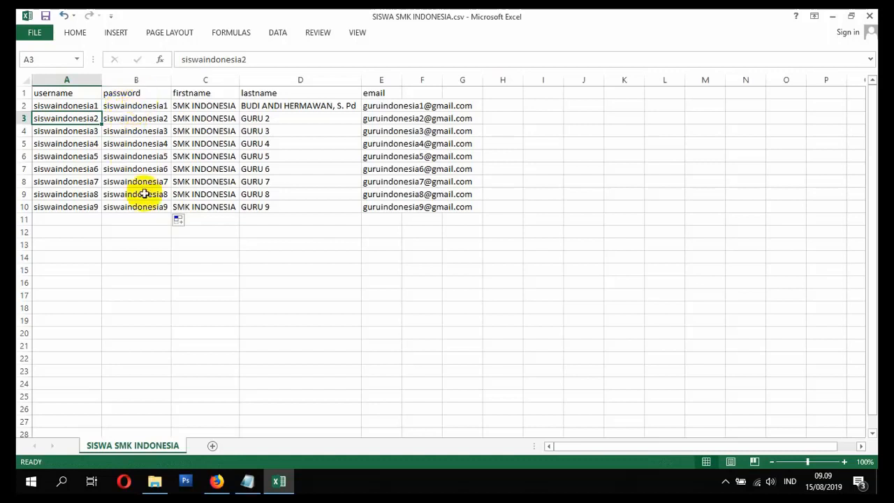
pyautogui.click(205, 105)
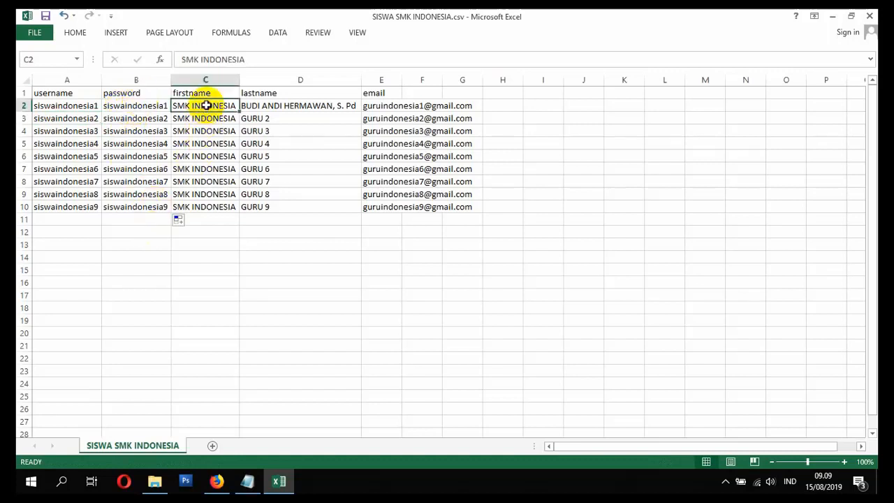
pyautogui.moveTo(205, 105); pyautogui.dragTo(217, 205)
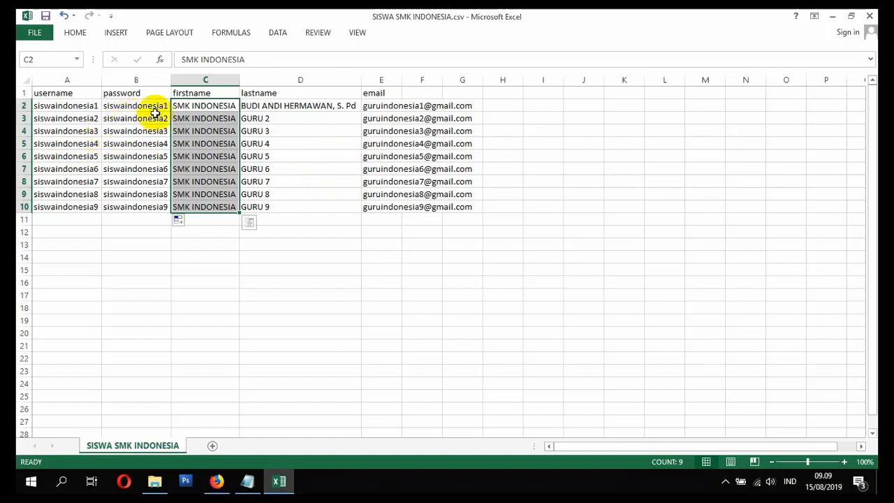
pyautogui.moveTo(171, 80); pyautogui.dragTo(176, 80)
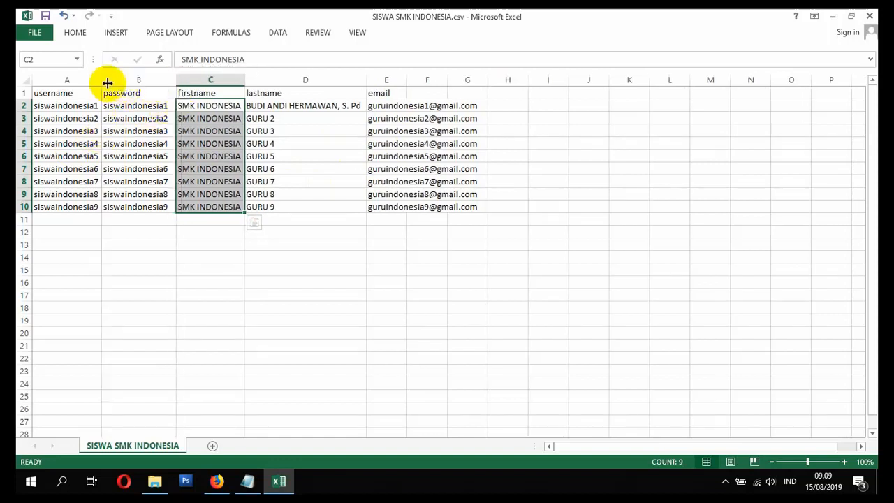
pyautogui.moveTo(107, 82); pyautogui.dragTo(111, 82)
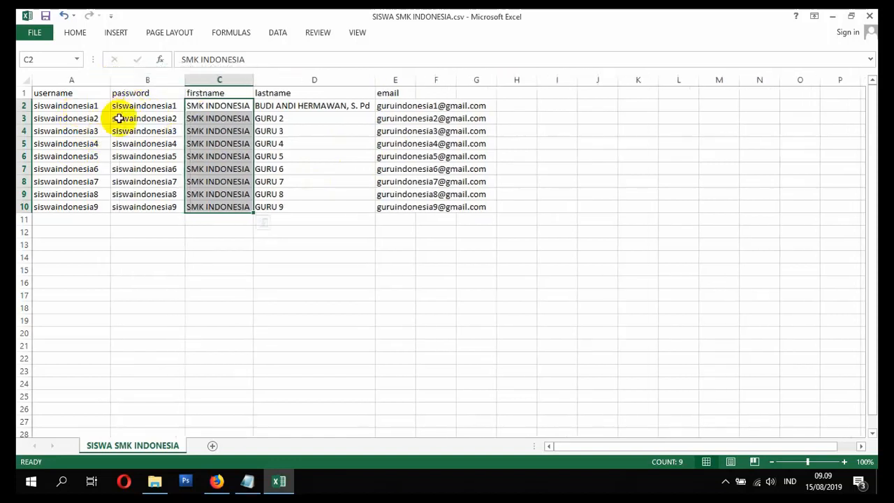
# Step: Replace the firstname in C2 with the class code 2019_TKR_1
pyautogui.click(217, 106)
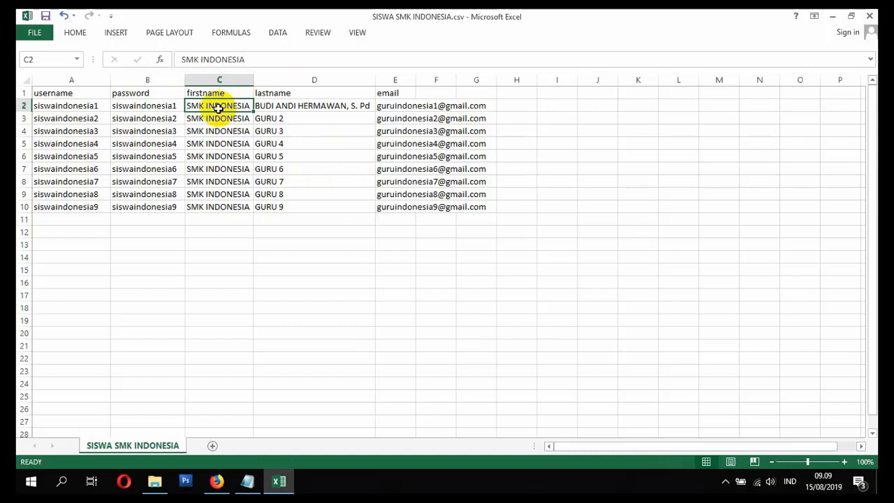
pyautogui.write('20')
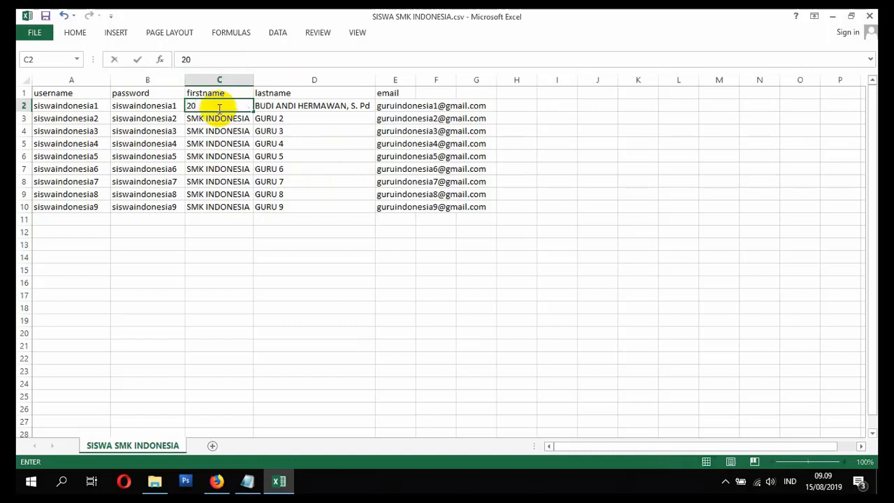
pyautogui.write('19')
pyautogui.write('_tkr')
pyautogui.press('BackSpace')
pyautogui.press('BackSpace')
pyautogui.write('KR')
pyautogui.press('Return')
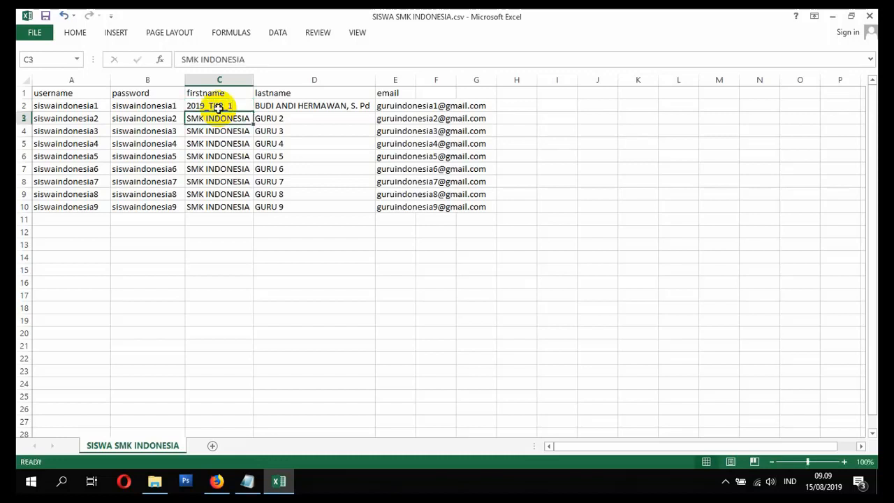
# Step: Copy the class code from C2 to C3 and fill it unchanged down to C10
pyautogui.click(218, 107)
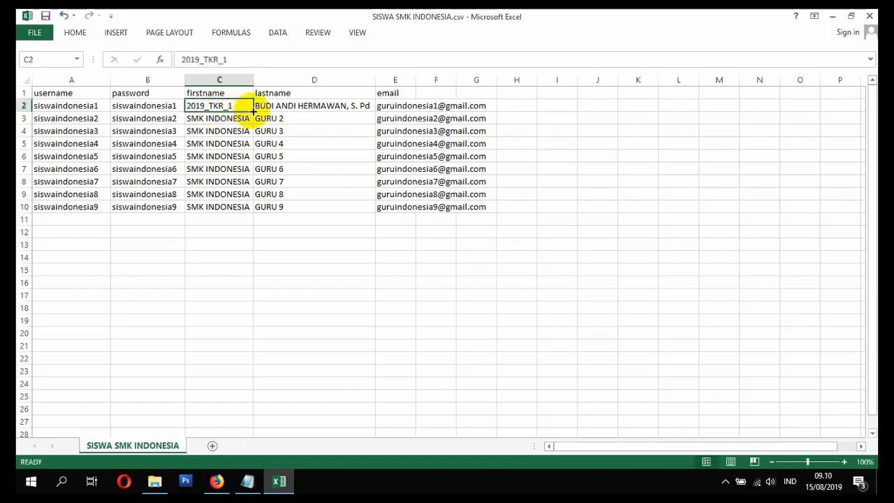
pyautogui.moveTo(252, 112)
pyautogui.mouseDown()
pyautogui.moveTo(243, 210)
pyautogui.moveTo(251, 104)
pyautogui.mouseUp()
pyautogui.hotkey('ctrl', 'c')
pyautogui.click(238, 118)
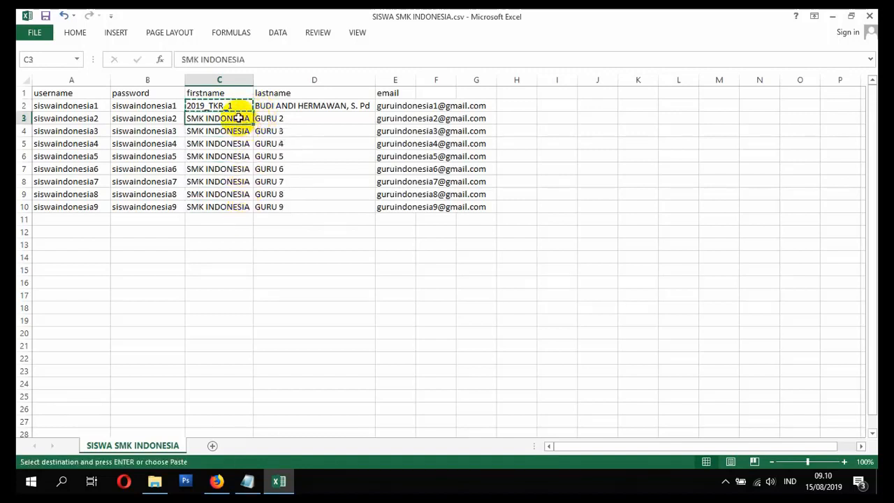
pyautogui.hotkey('ctrl', 'v')
pyautogui.moveTo(242, 105); pyautogui.dragTo(248, 207)
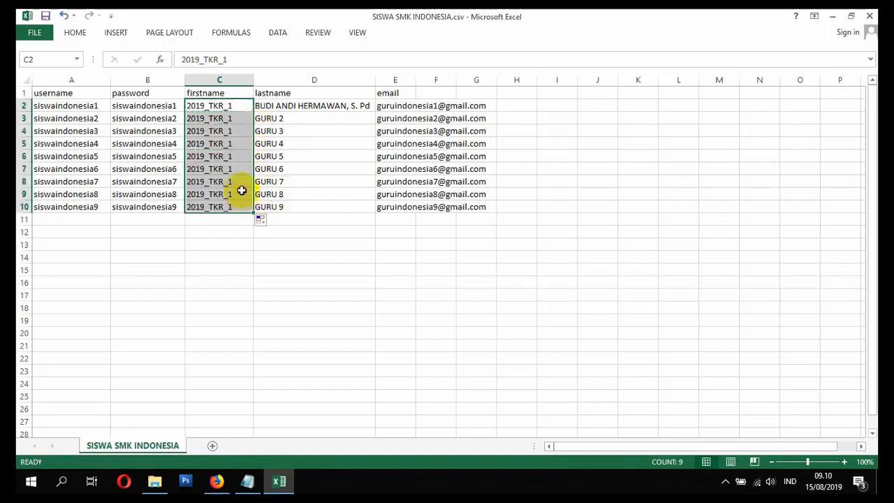
# Step: Change the class code in C9 to 2019_TKJ_2
pyautogui.doubleClick(241, 194)
pyautogui.press('BackSpace')
pyautogui.press('BackSpace')
pyautogui.press('BackSpace')
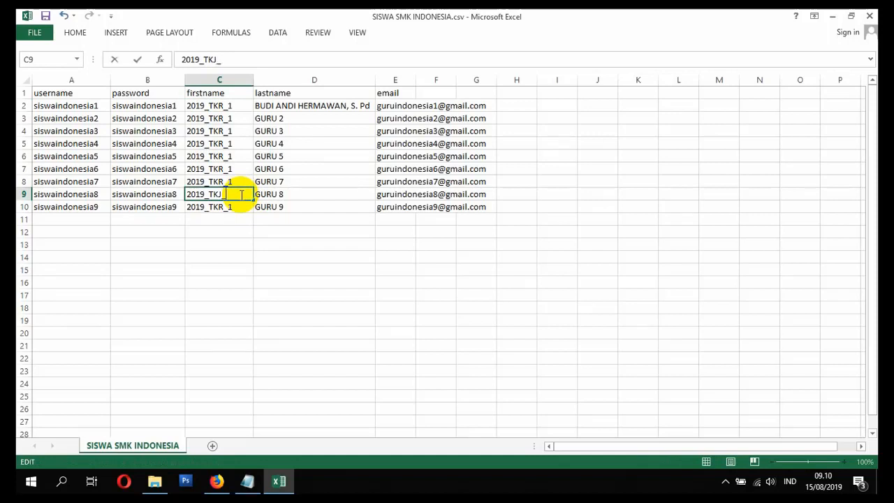
pyautogui.write('J_2')
pyautogui.press('Return')
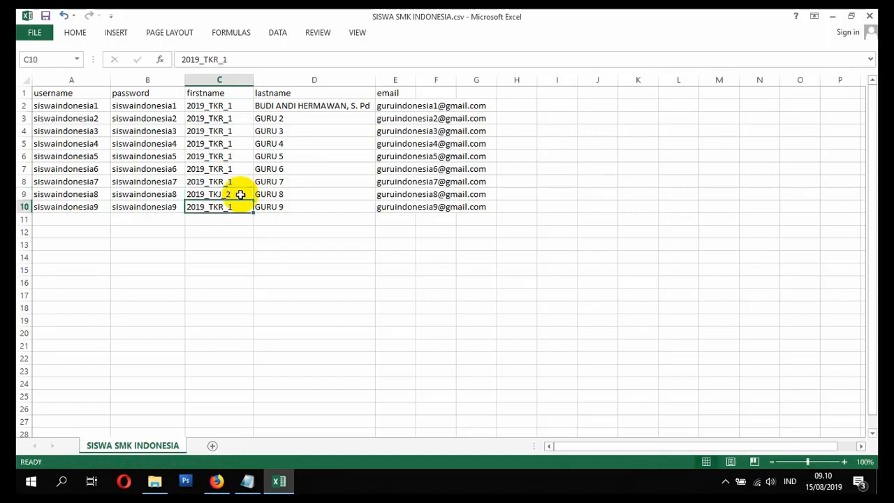
# Step: Change the class code in C10 to 2019_TKJ_2
pyautogui.doubleClick(235, 204)
pyautogui.press('BackSpace')
pyautogui.press('BackSpace')
pyautogui.press('BackSpace')
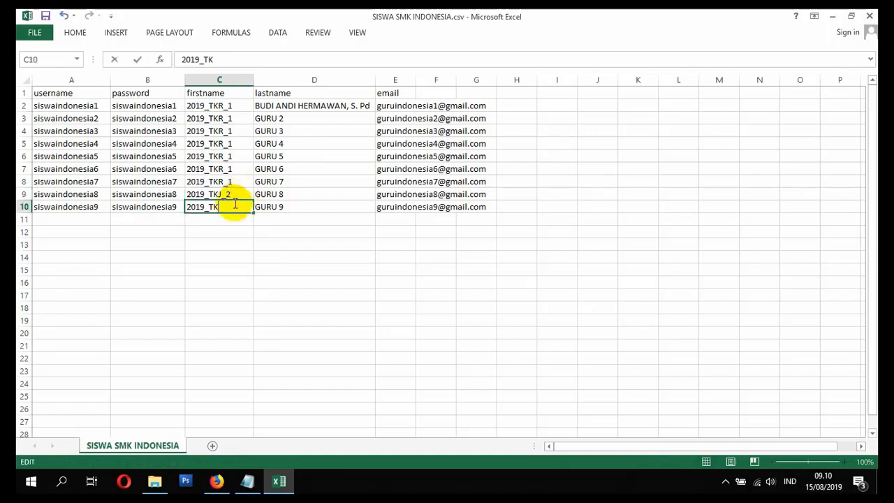
pyautogui.write('J_2')
pyautogui.press('BackSpace')
pyautogui.press('BackSpace')
pyautogui.write('2_2')
pyautogui.press('Return')
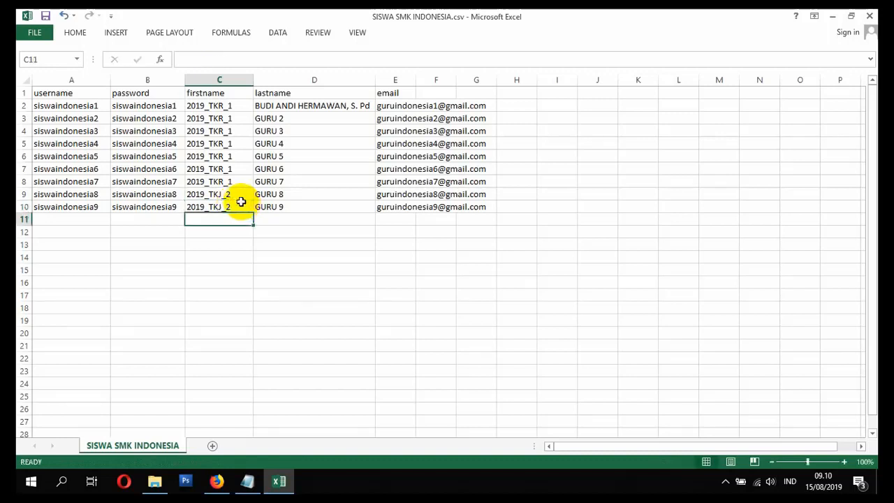
# Step: Replace the teacher's name in lastname cell D2 with the first student's name
pyautogui.click(299, 105)
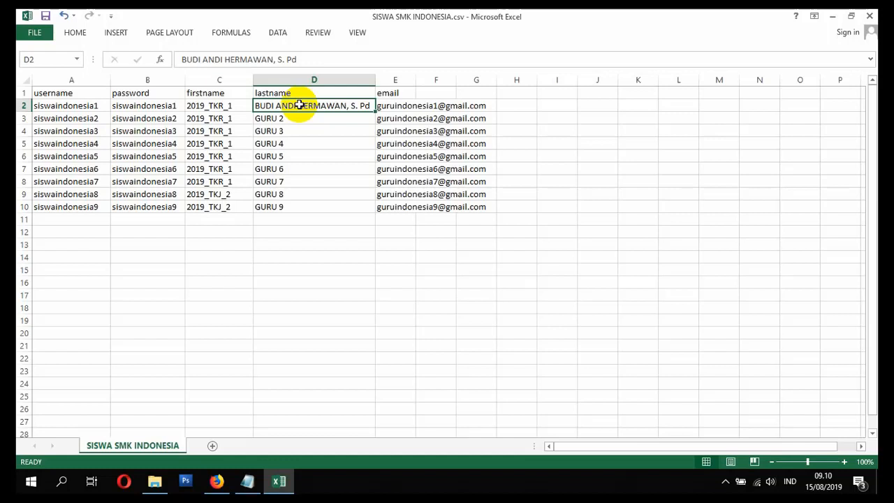
pyautogui.write('BU')
pyautogui.press('BackSpace')
pyautogui.press('BackSpace')
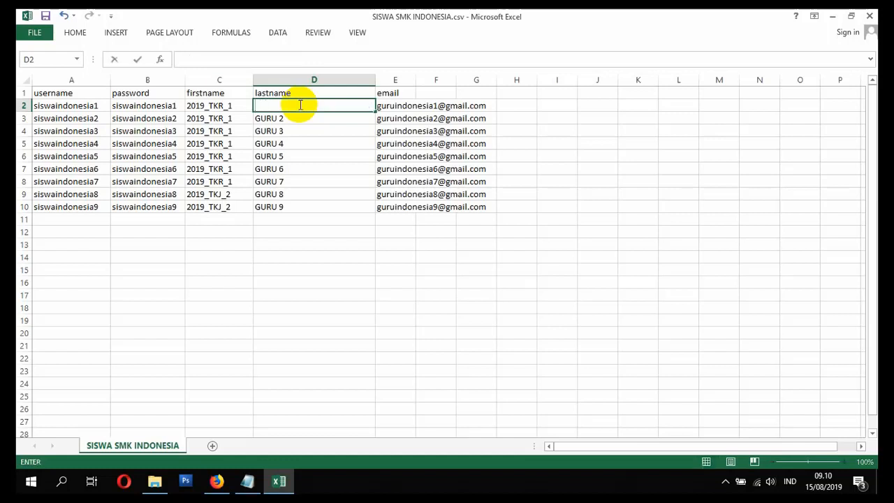
pyautogui.write('Budiman')
pyautogui.press('Return')
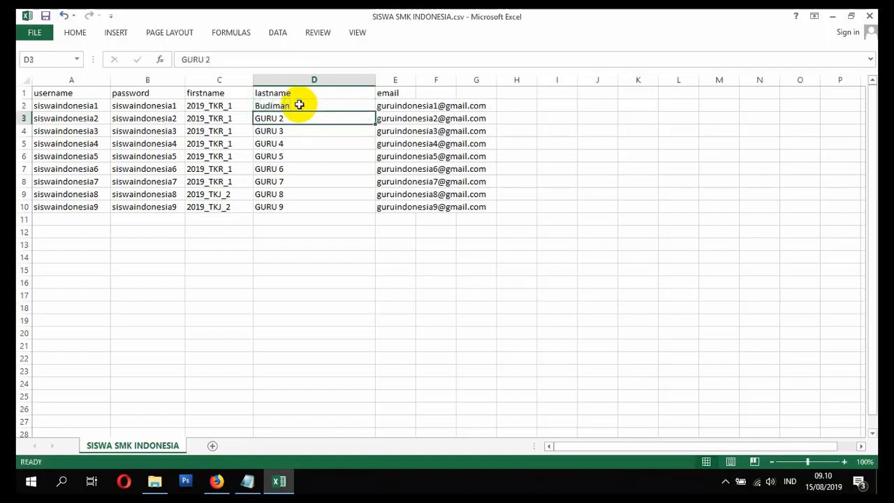
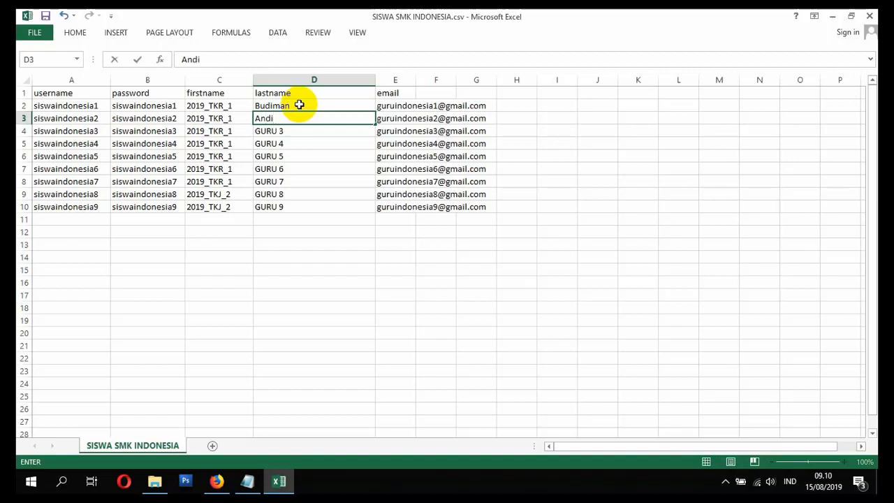
# Step: Replace the GURU 2 placeholder in D3 with the second student's full name
pyautogui.press('Return')
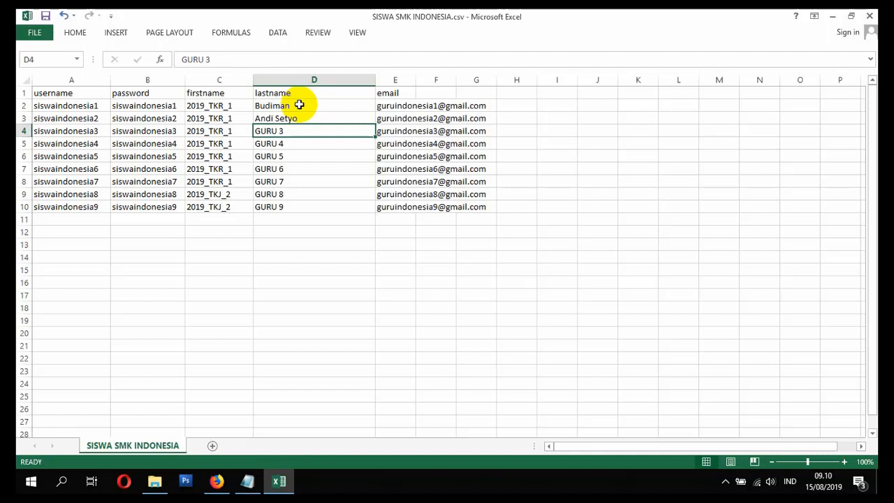
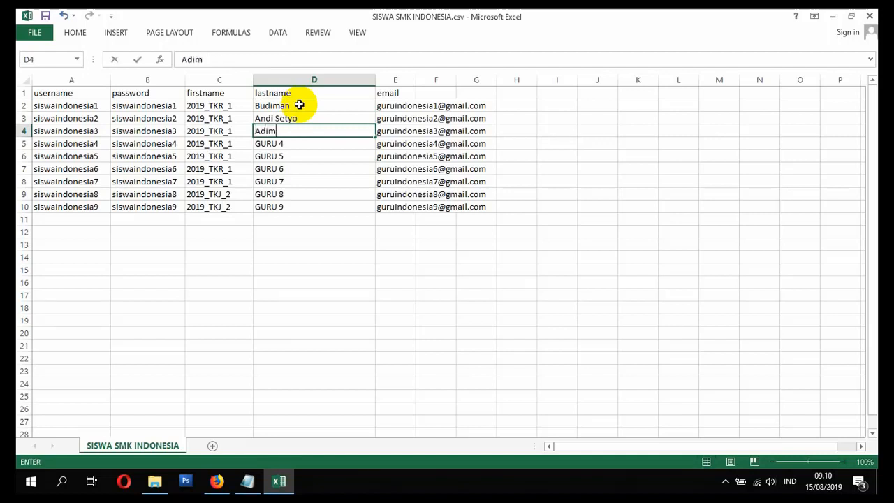
# Step: Replace the lastname placeholders GURU 3 and GURU 4 in D4 and D5 with students' full names
pyautogui.press('Return')
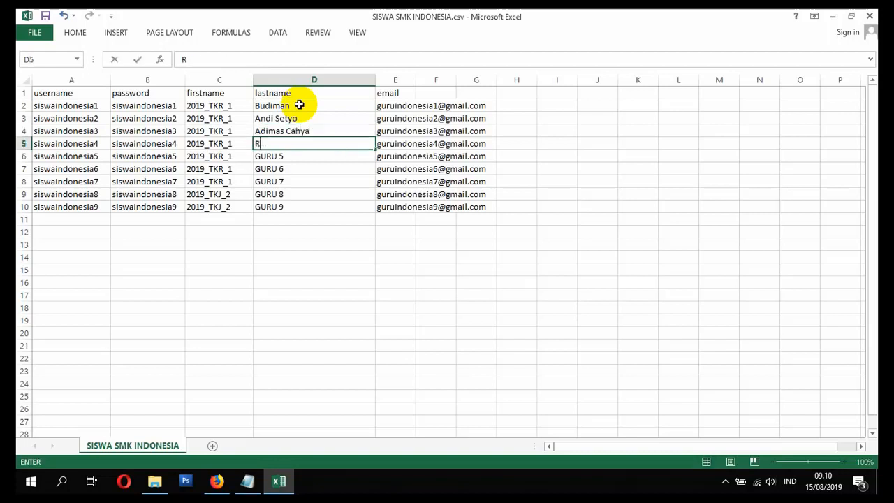
pyautogui.press('Return')
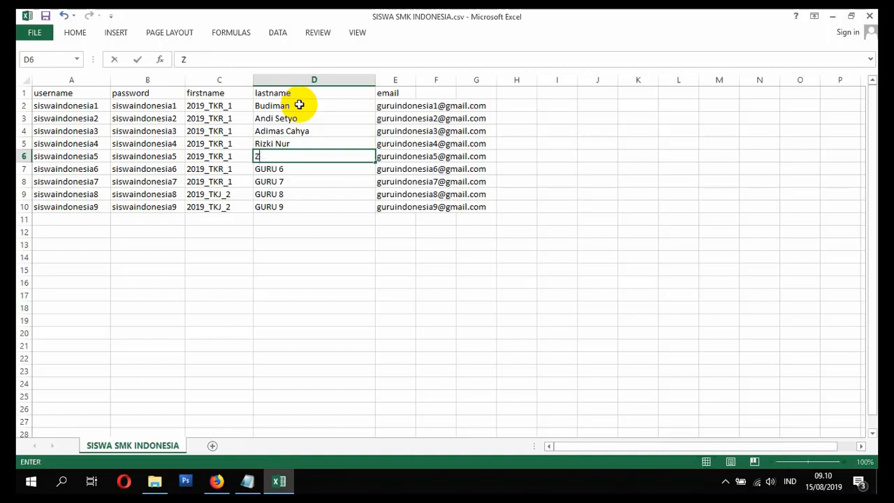
# Step: Replace the GURU 5 placeholder in D6 with a student's full name
pyautogui.press('Return')
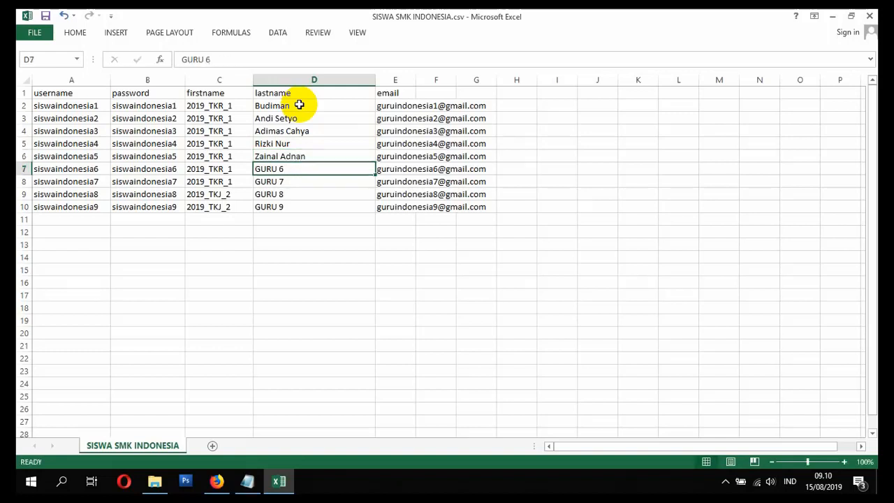
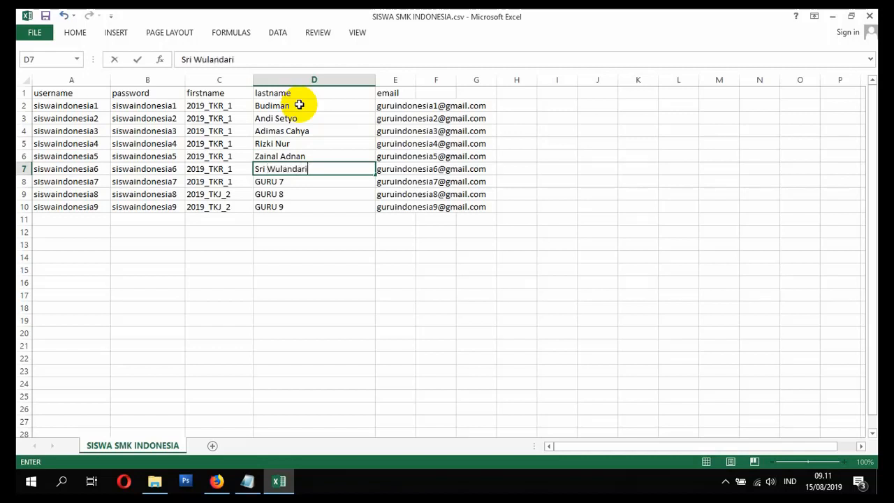
# Step: Replace the lastname placeholders GURU 6 and GURU 7 in D7 and D8 with students' full names
pyautogui.press('Return')
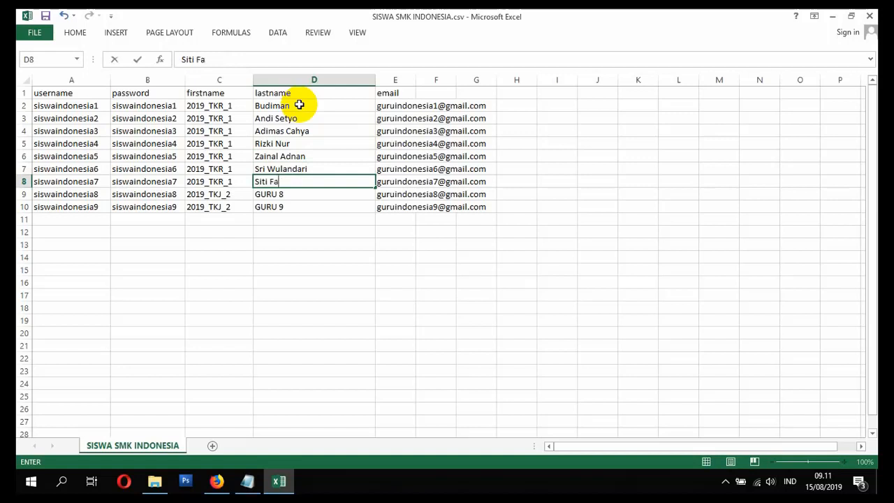
pyautogui.press('Return')
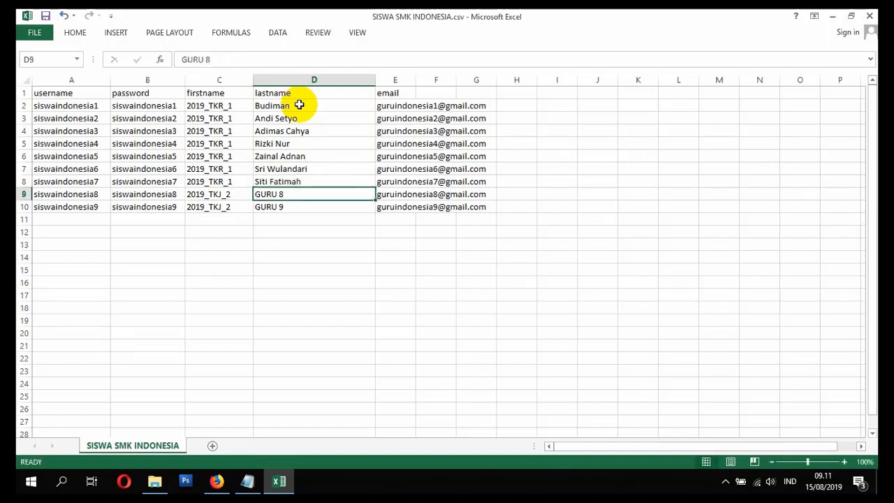
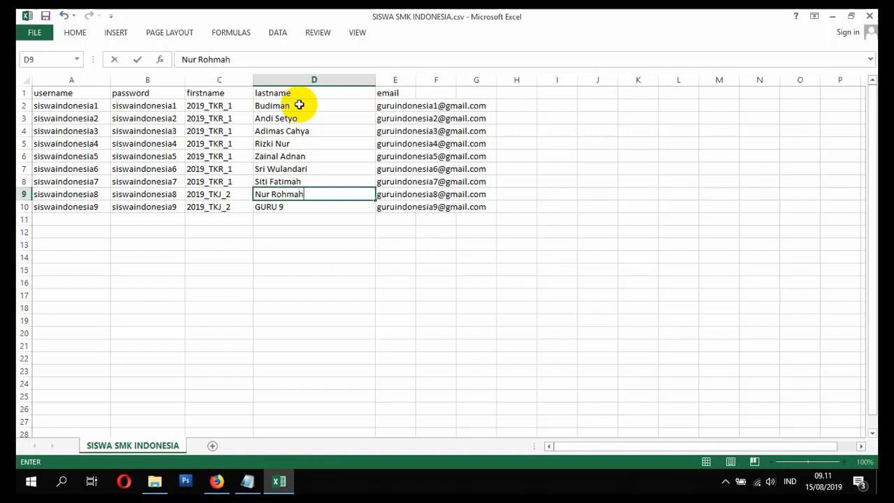
# Step: Replace the last two placeholders, GURU 8 and GURU 9 in D9 and D10, with students' full names
pyautogui.press('Return')
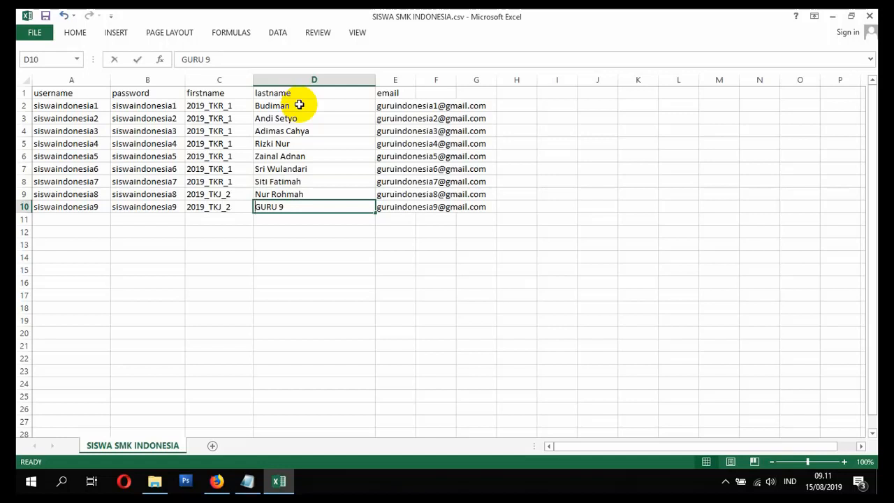
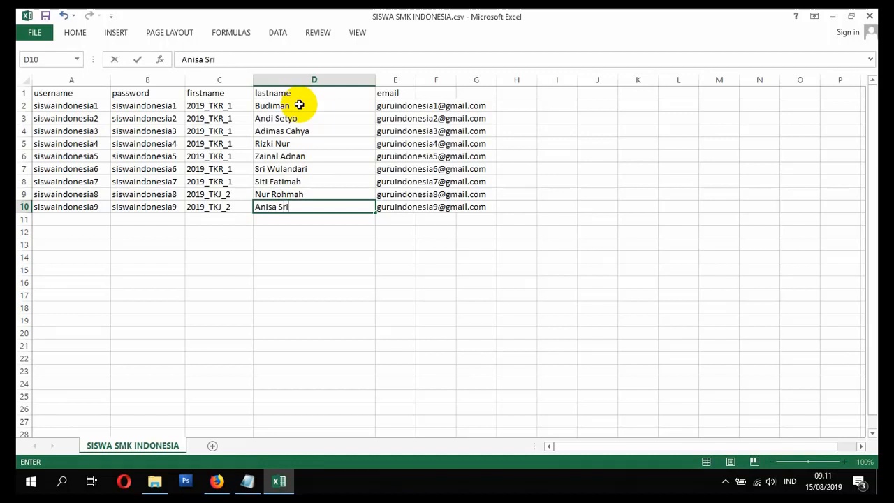
# Step: Clear the old teacher e-mail addresses from E2 to E10
pyautogui.click(395, 104)
pyautogui.moveTo(395, 105); pyautogui.dragTo(399, 201)
pyautogui.press('Delete')
pyautogui.click(399, 110)
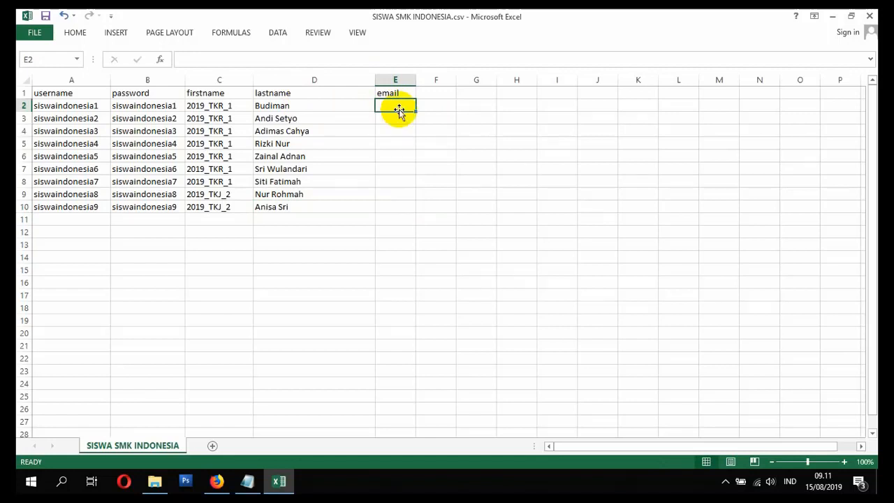
pyautogui.write('=')
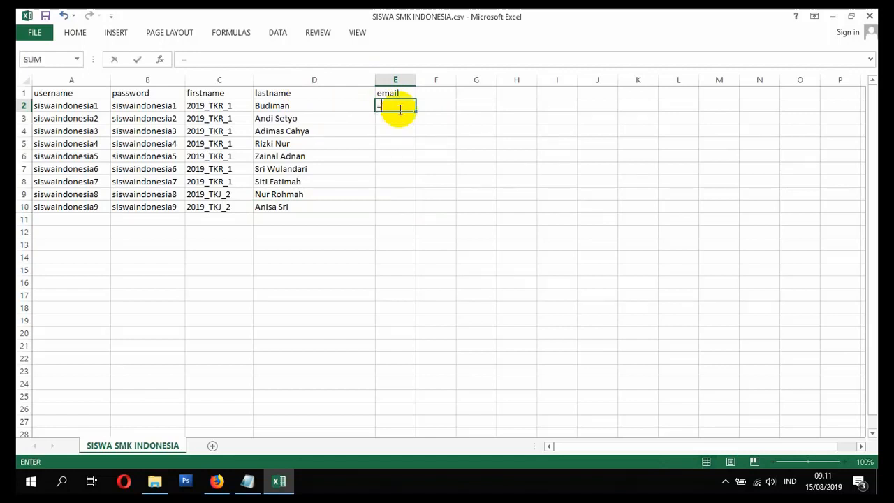
pyautogui.click(72, 105)
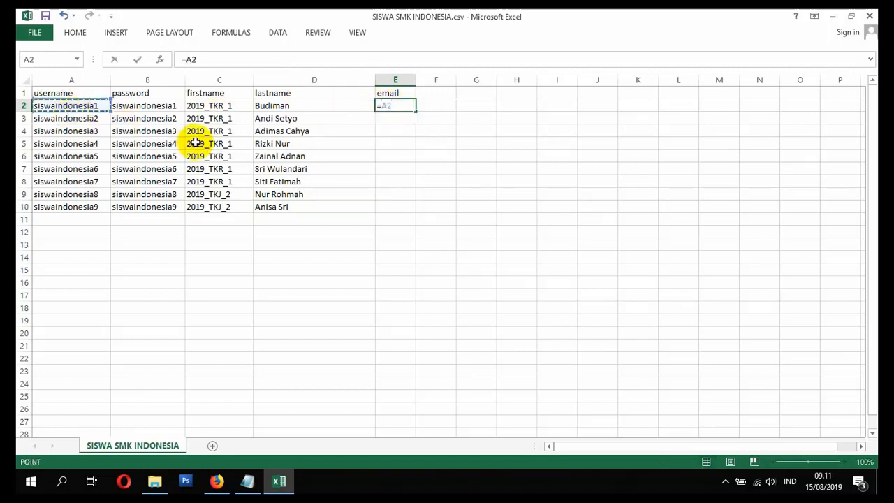
pyautogui.write('&')
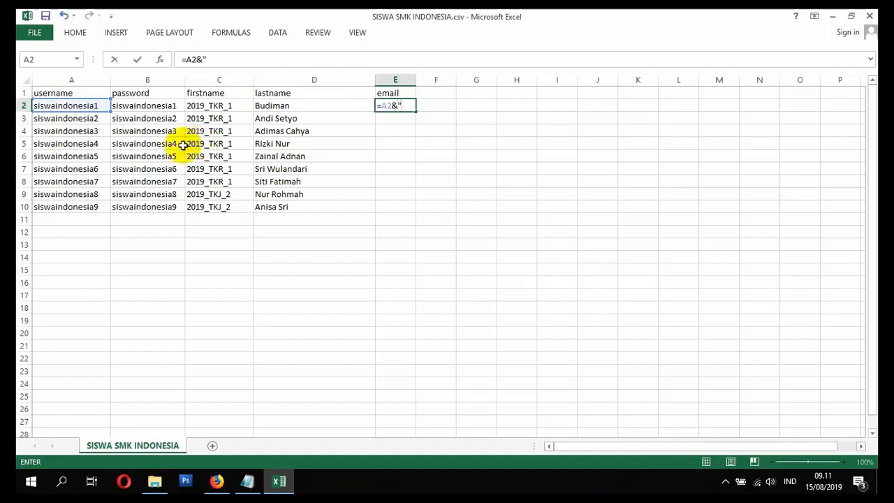
pyautogui.write('"@gmail.com')
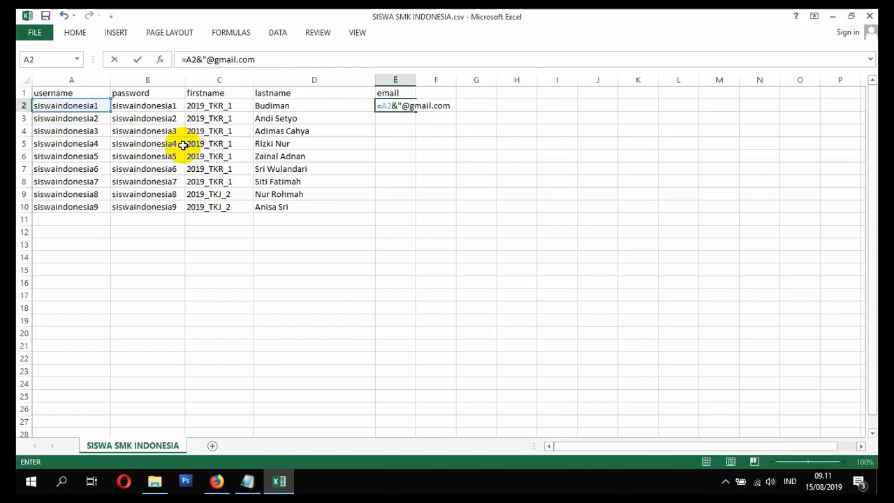
pyautogui.write('"')
pyautogui.press('Return')
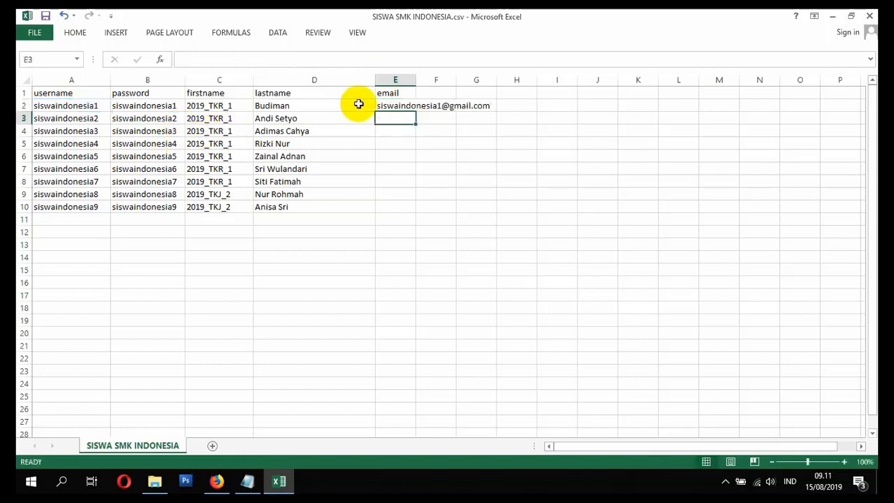
pyautogui.click(392, 103)
pyautogui.doubleClick(415, 112)
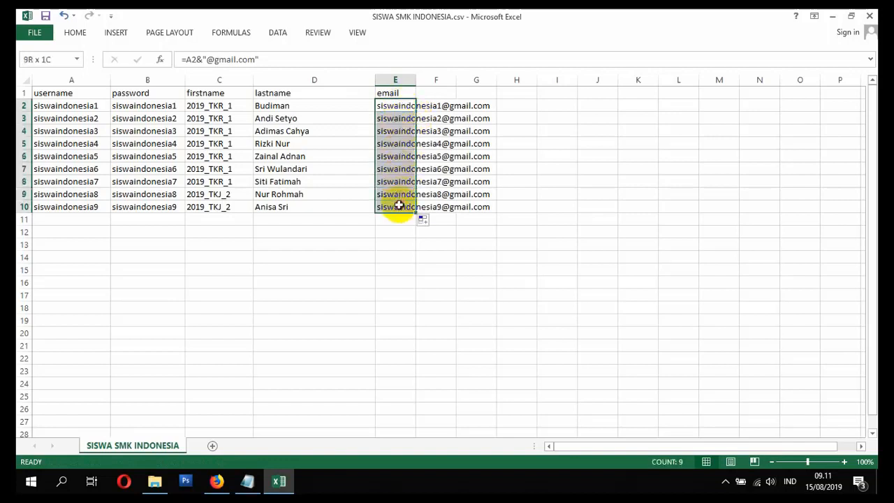
# Step: Convert the e-mail formulas in E2:E10 to plain values in place and check individual cells
pyautogui.hotkey('ctrl', 'c')
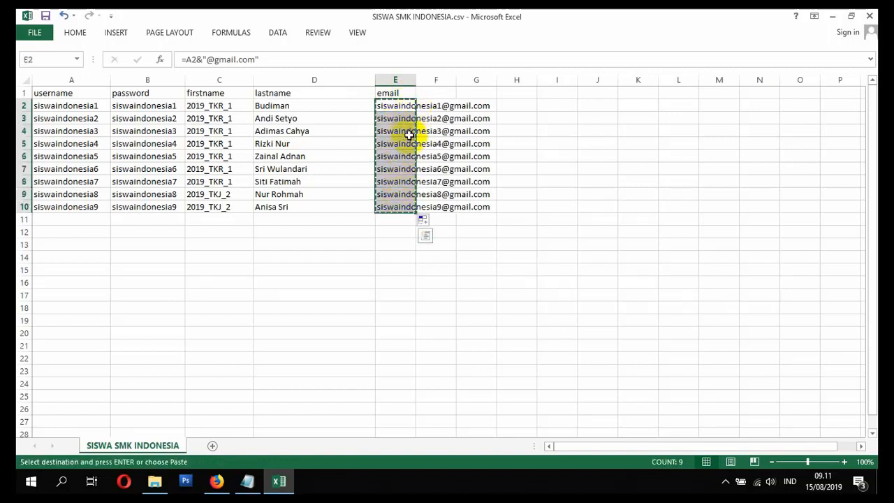
pyautogui.rightClick(398, 109)
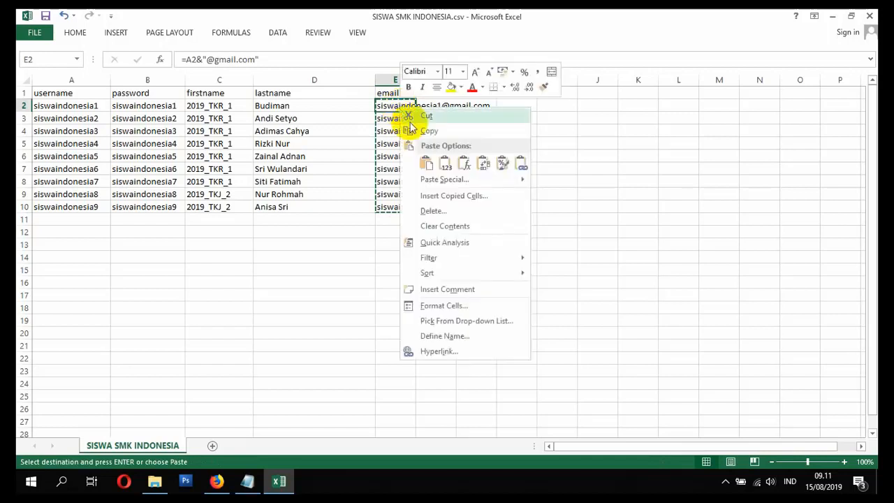
pyautogui.click(440, 158)
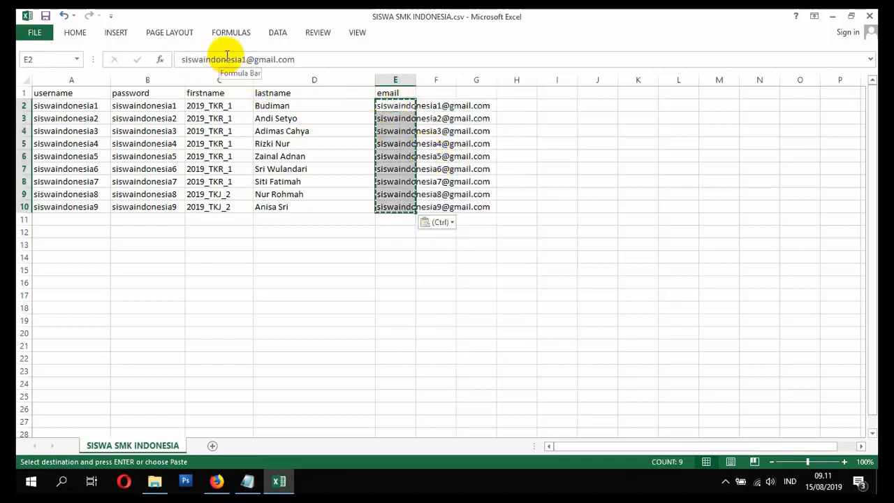
pyautogui.click(397, 118)
pyautogui.click(403, 133)
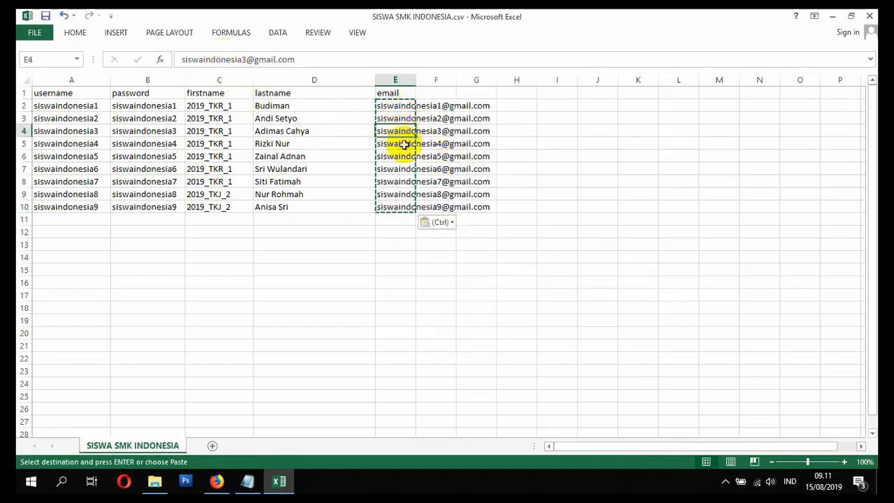
pyautogui.click(402, 168)
pyautogui.click(391, 183)
pyautogui.click(389, 196)
pyautogui.click(385, 145)
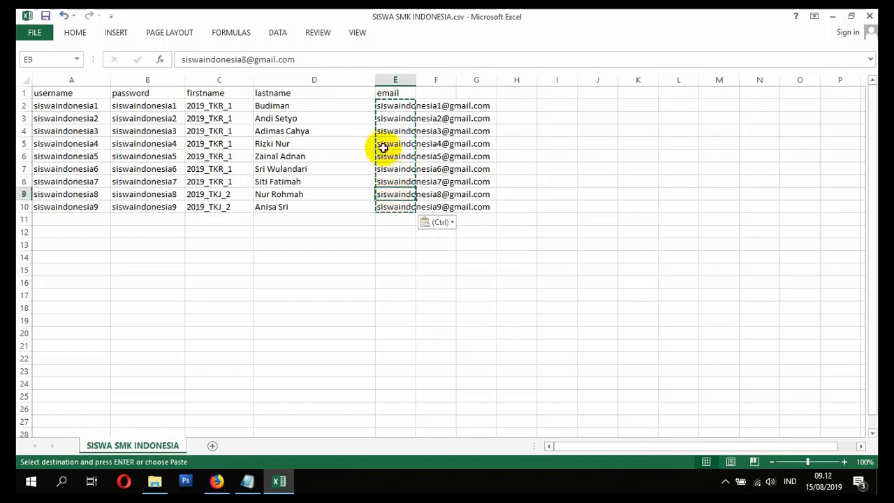
# Step: Save SISWA SMK INDONESIA.csv in comma-delimited CSV format, replacing the existing file, and close the workbook
pyautogui.hotkey('ctrl', 's')
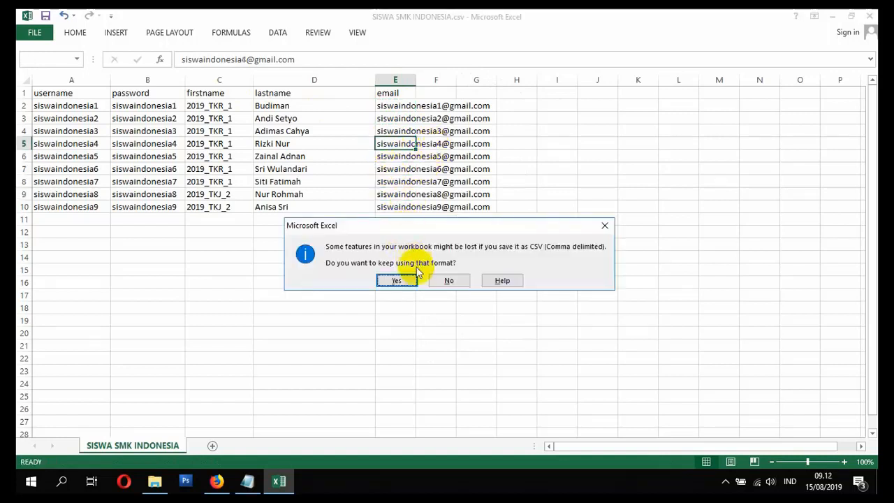
pyautogui.click(404, 282)
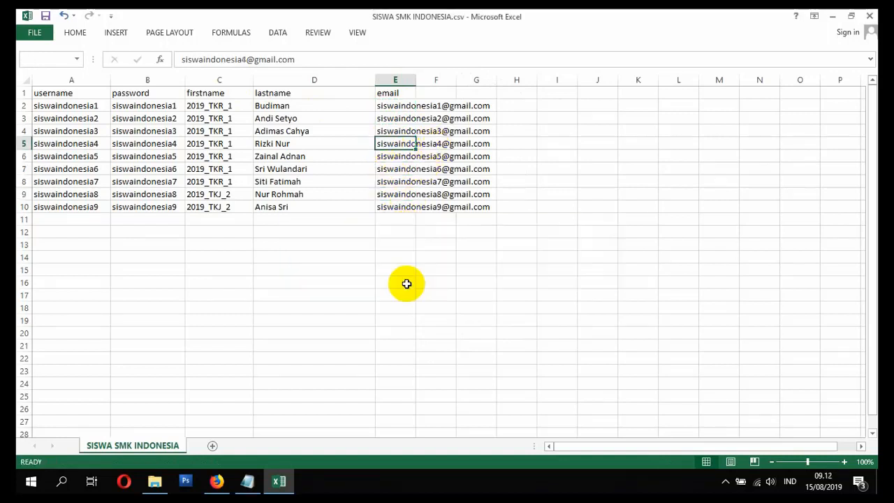
pyautogui.click(869, 18)
pyautogui.click(396, 261)
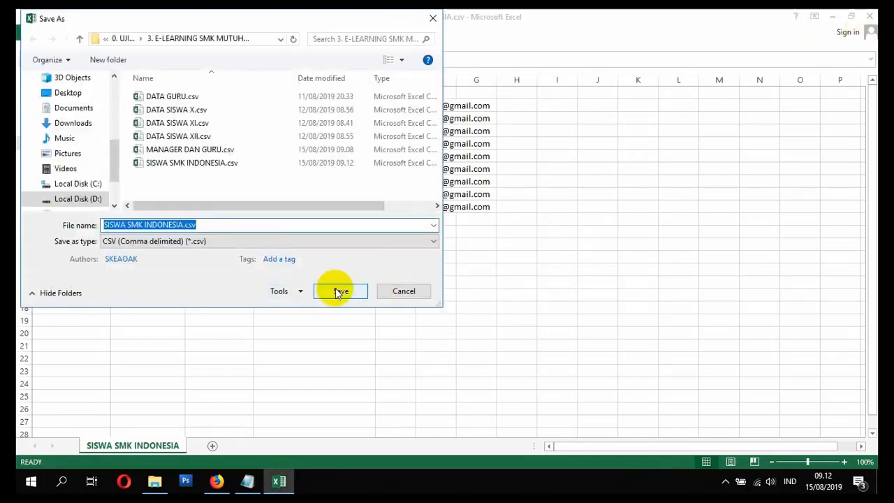
pyautogui.click(338, 292)
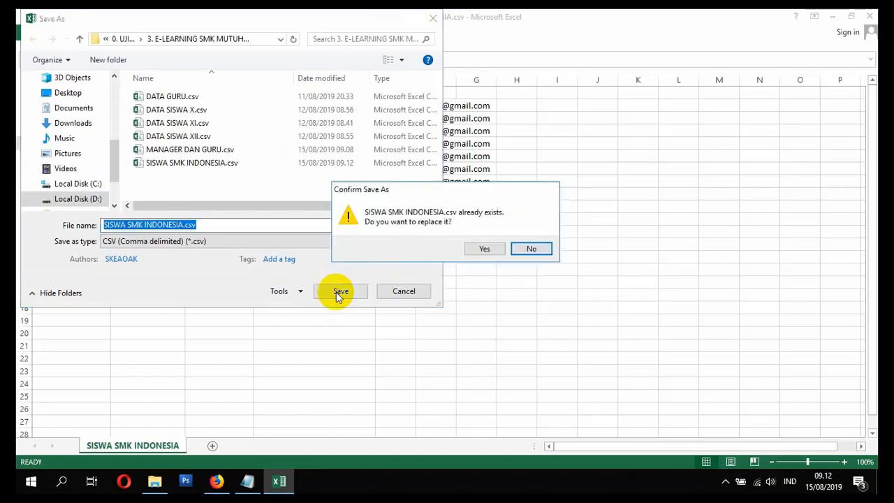
pyautogui.click(479, 248)
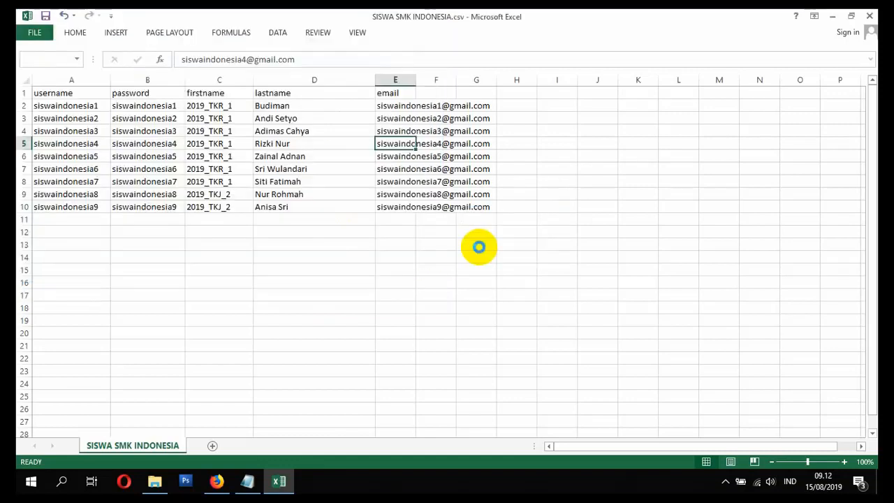
pyautogui.click(397, 280)
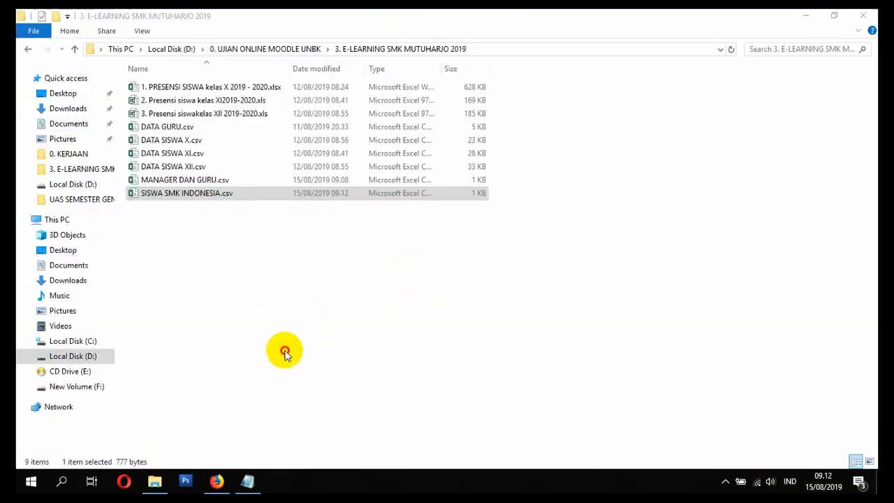
# Step: Switch to the Notepad topic list and mark item 4, MEMBUAT USER SISWA, as SELESAI
pyautogui.click(246, 481)
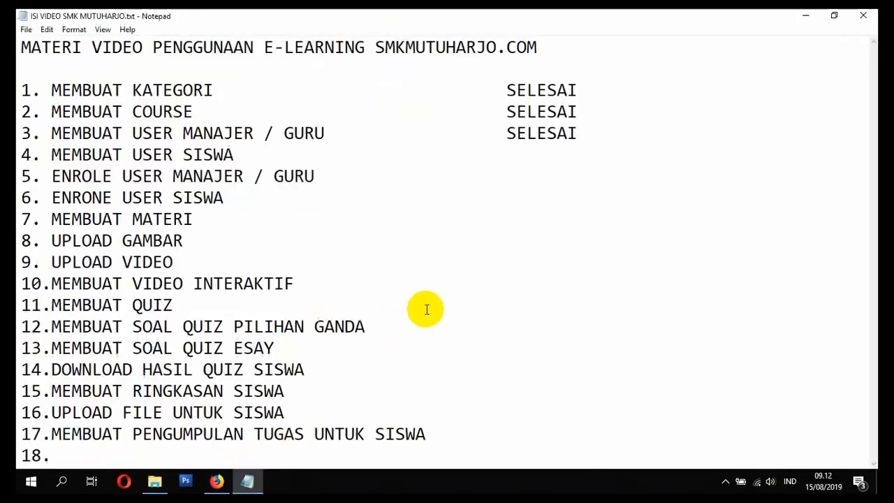
pyautogui.write('sele')
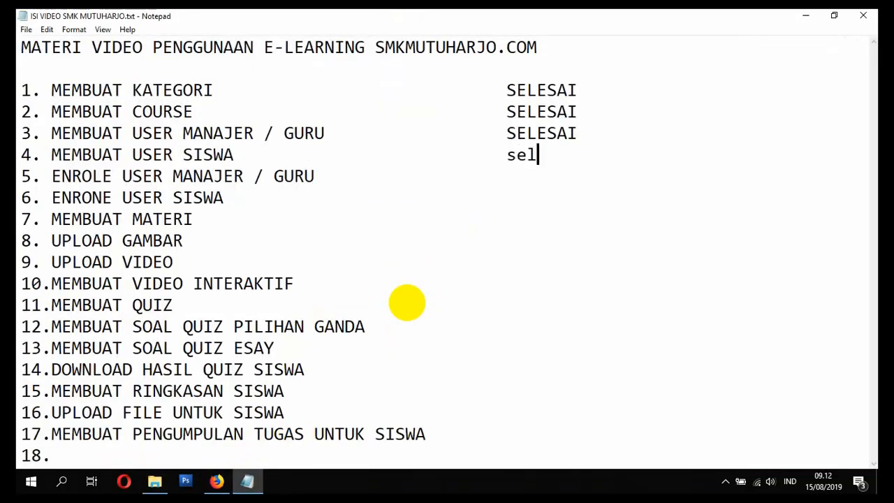
pyautogui.press('BackSpace')
pyautogui.press('BackSpace')
pyautogui.press('BackSpace')
pyautogui.press('BackSpace')
pyautogui.write('SELESAI')
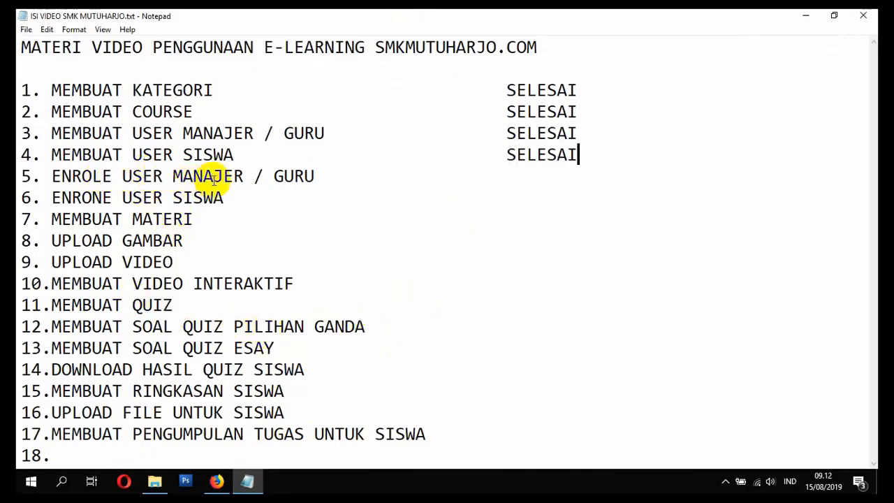
pyautogui.click(316, 176)
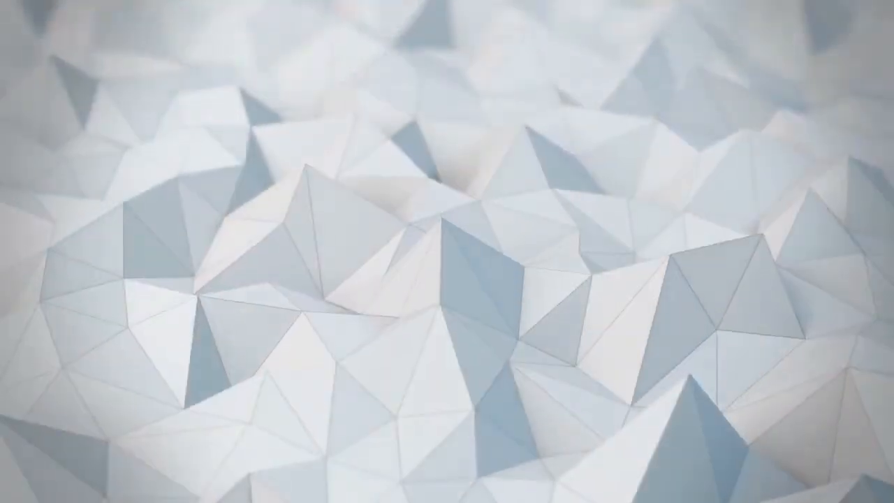
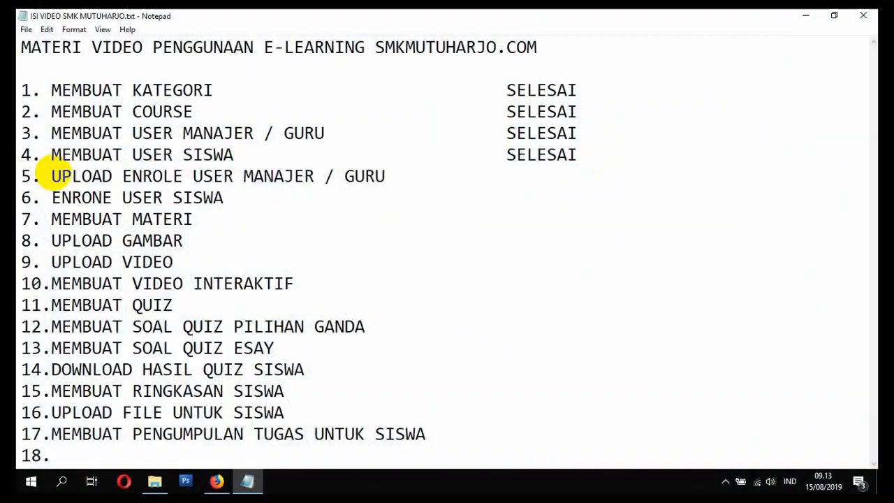
# Step: Reword topics 5 and 6 in the list to begin with UPLOAD & ENROLE, correcting the misspelled ENRONE in topic 6
pyautogui.write('&')
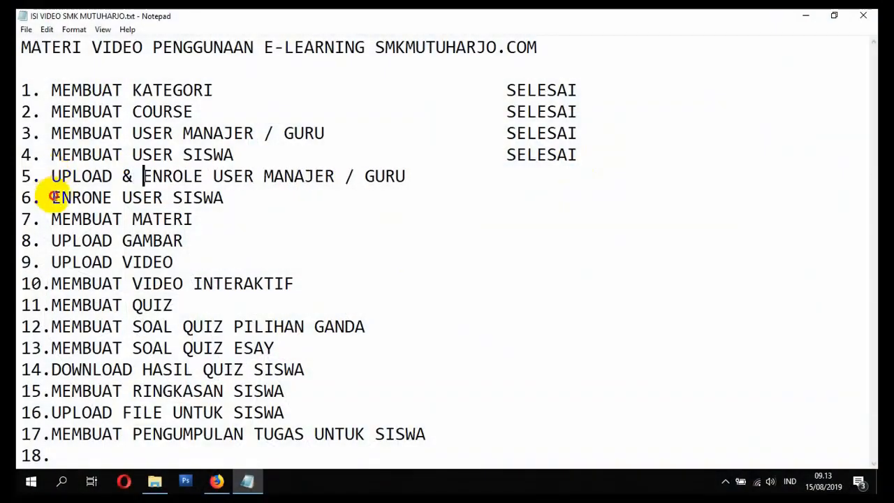
pyautogui.click(53, 197)
pyautogui.write('UPLOAD &')
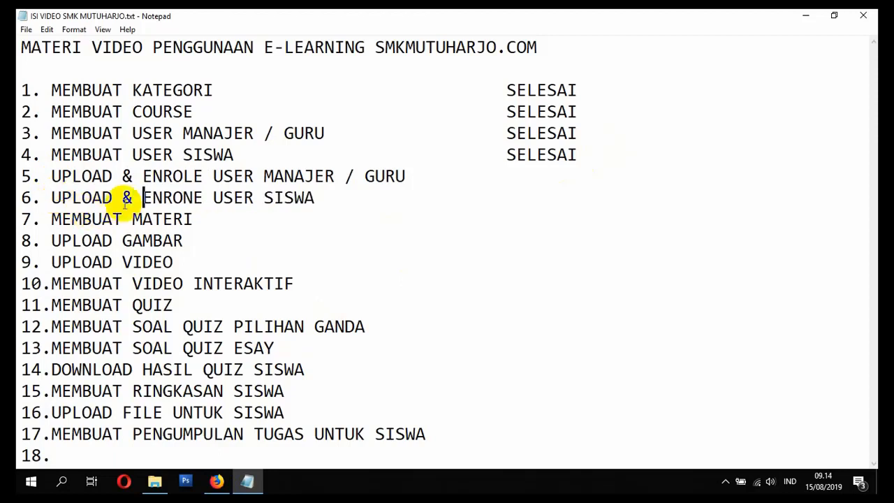
pyautogui.click(193, 197)
pyautogui.press('BackSpace')
pyautogui.write('L')
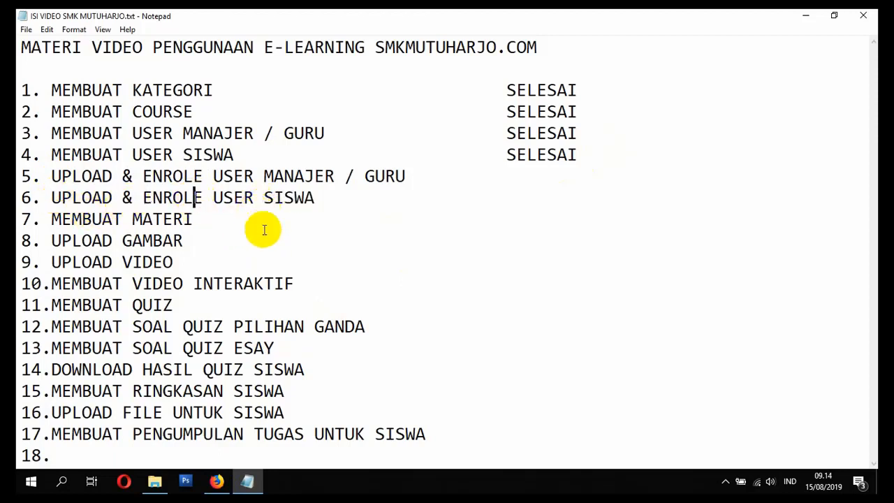
# Step: Switch to Firefox and open the Upload users page for accounts in the e-learning site's administration
pyautogui.click(217, 481)
pyautogui.scroll(-3, 237, 356)
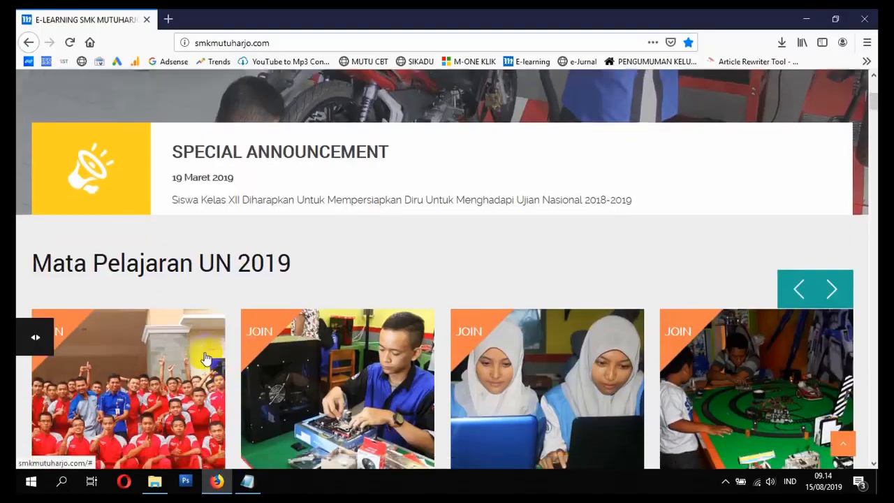
pyautogui.scroll(5, 77, 338)
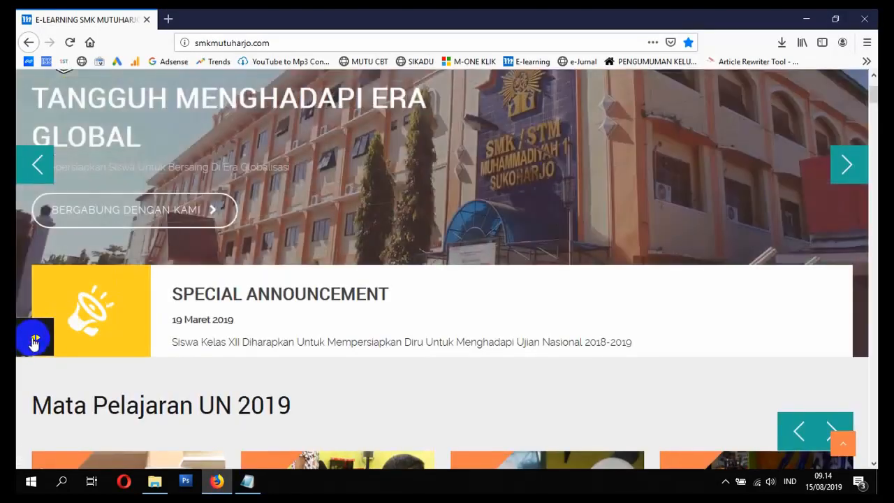
pyautogui.click(31, 338)
pyautogui.scroll(-3, 112, 342)
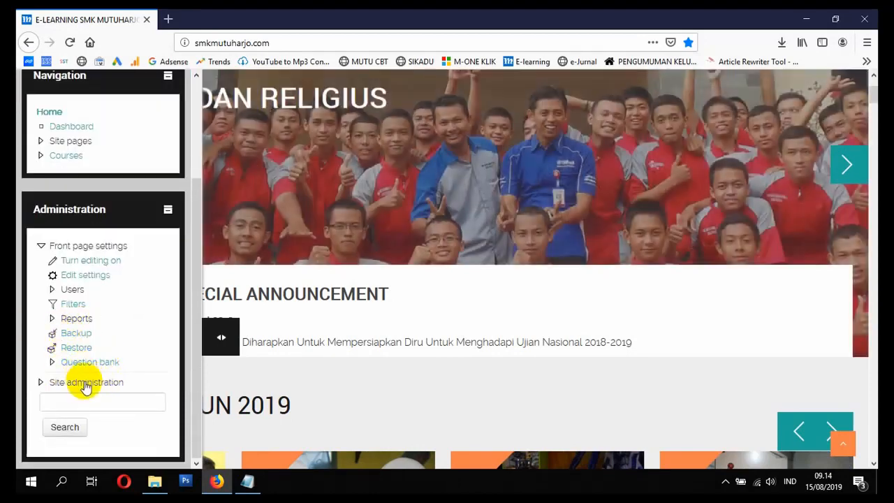
pyautogui.click(84, 383)
pyautogui.scroll(-3, 80, 349)
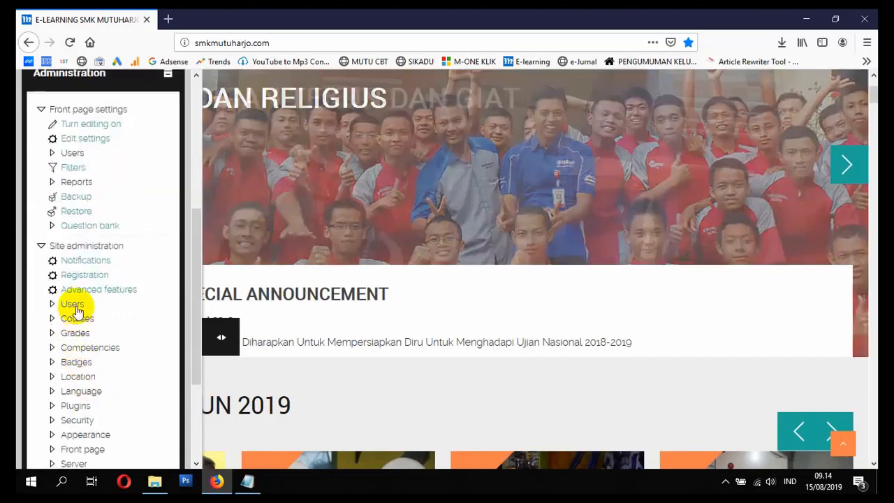
pyautogui.click(75, 306)
pyautogui.scroll(-2, 91, 325)
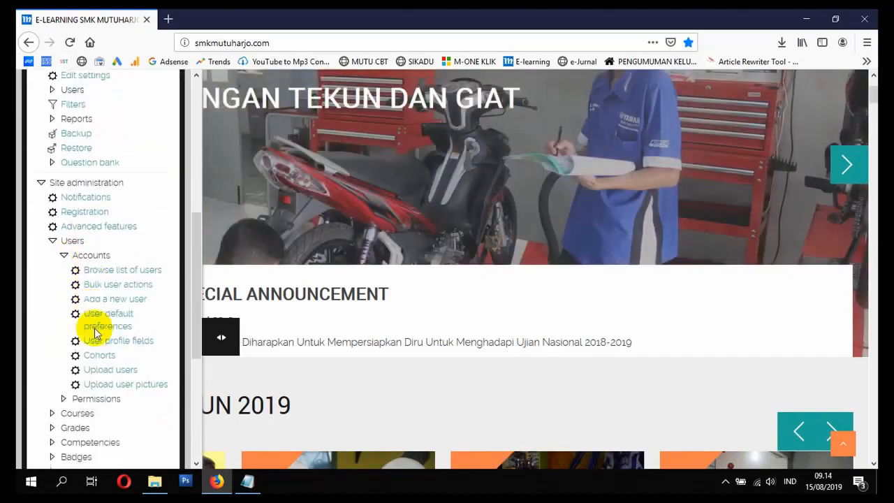
pyautogui.click(119, 368)
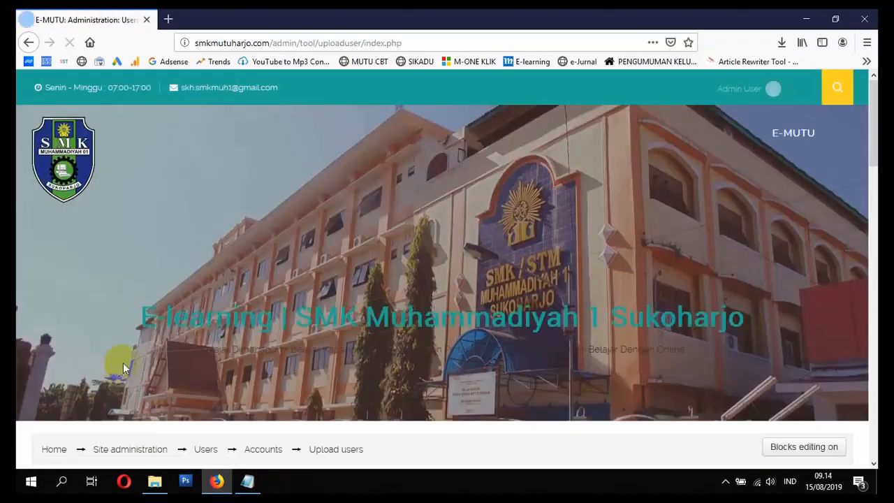
pyautogui.scroll(-6, 123, 364)
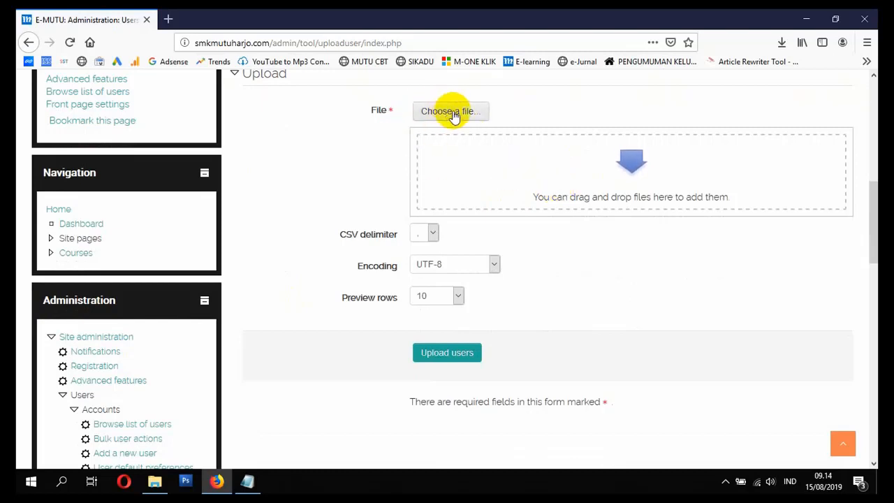
# Step: Add MANAGER DAN GURU.csv from the 3. E-LEARNING SMK MUTUHARJO 2019 folder to the user upload form
pyautogui.click(154, 481)
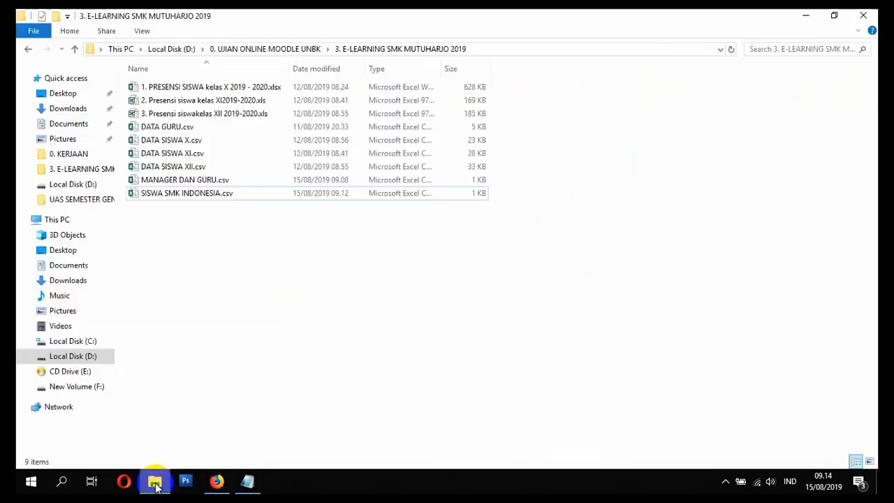
pyautogui.click(198, 182)
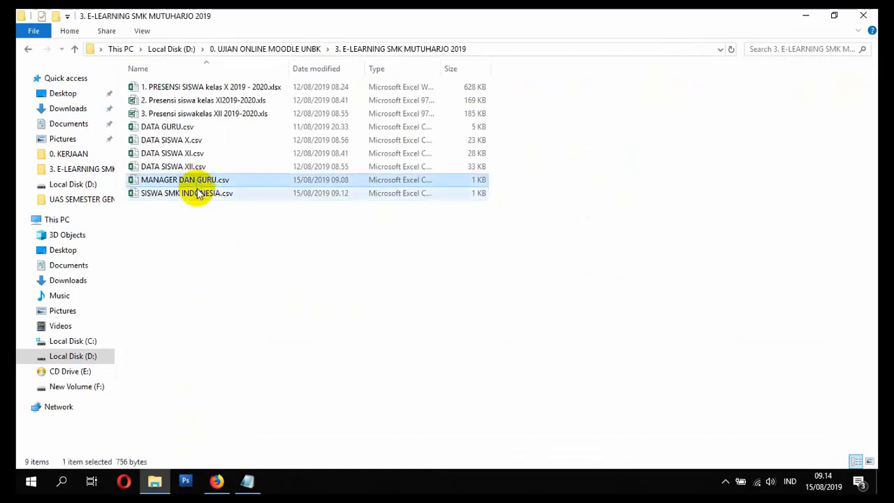
pyautogui.click(200, 194)
pyautogui.click(201, 182)
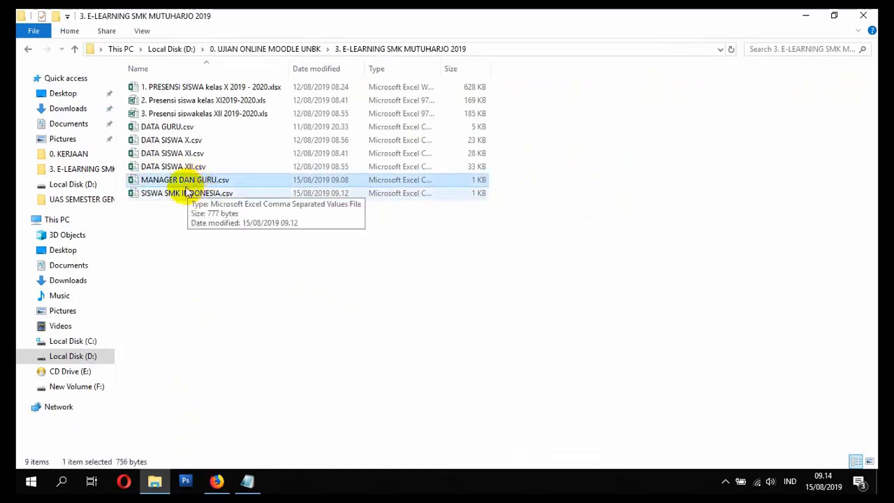
pyautogui.moveTo(180, 183); pyautogui.dragTo(538, 180)
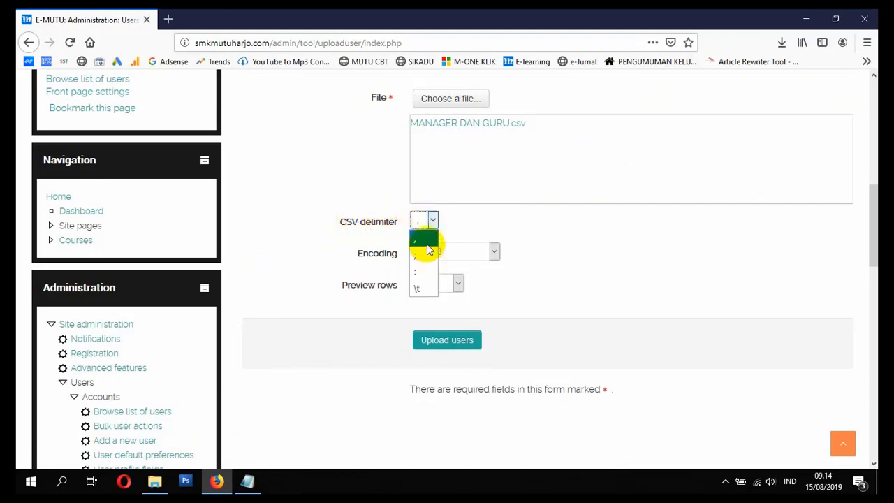
# Step: Open MANAGER DAN GURU.csv in Notepad to check which delimiter separates its fields, and close it
pyautogui.click(421, 289)
pyautogui.click(155, 481)
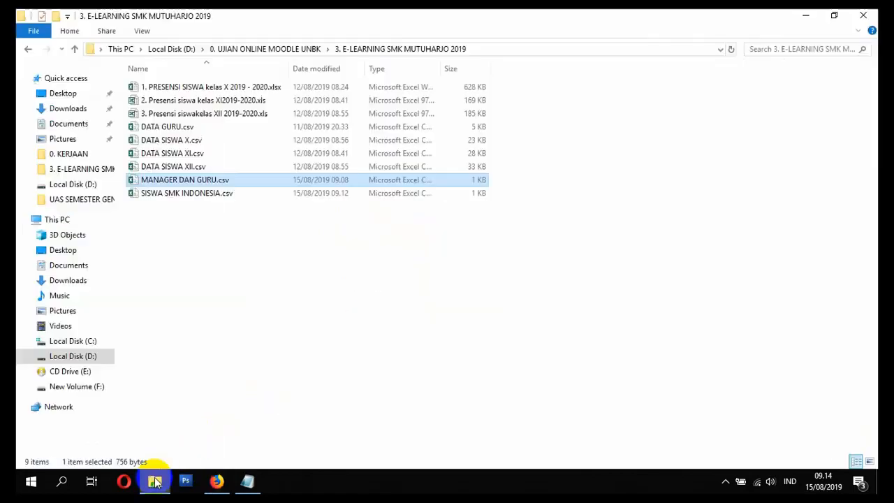
pyautogui.click(224, 482)
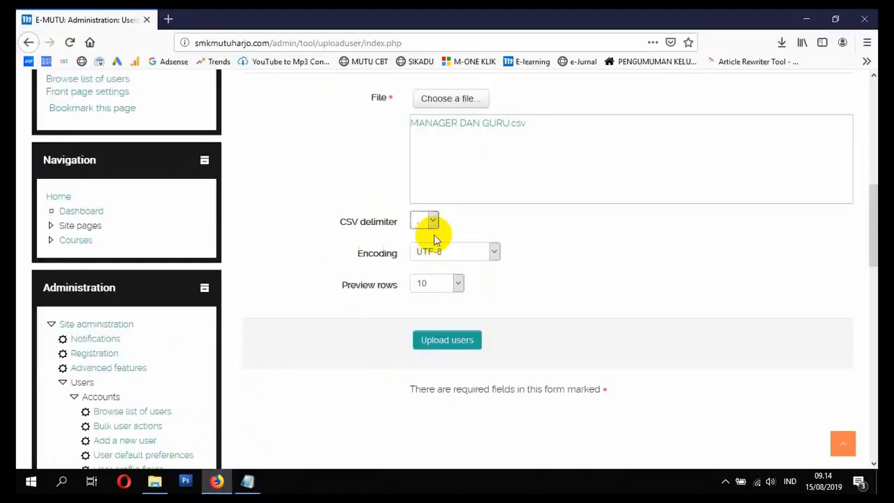
pyautogui.click(155, 480)
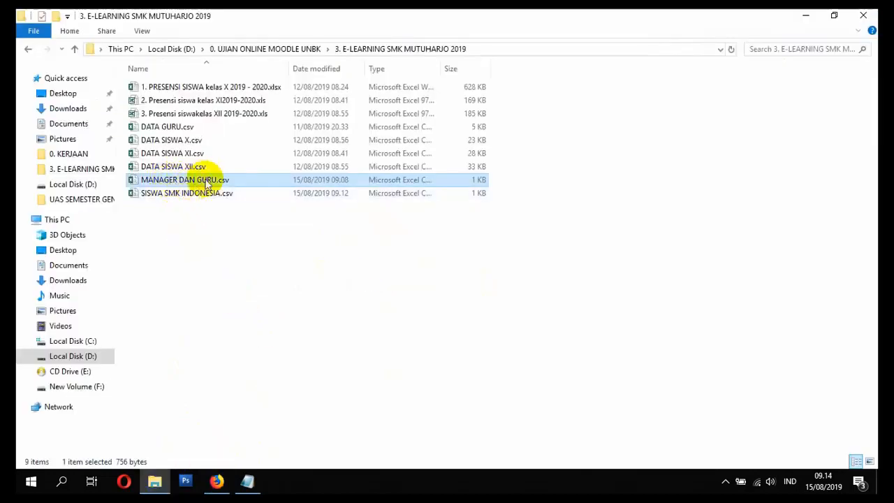
pyautogui.rightClick(185, 185)
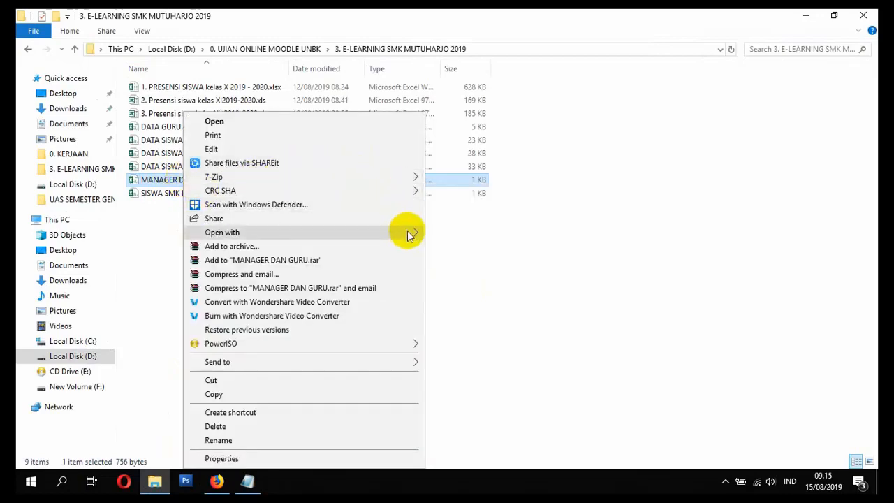
pyautogui.moveTo(407, 231)
pyautogui.click(455, 261)
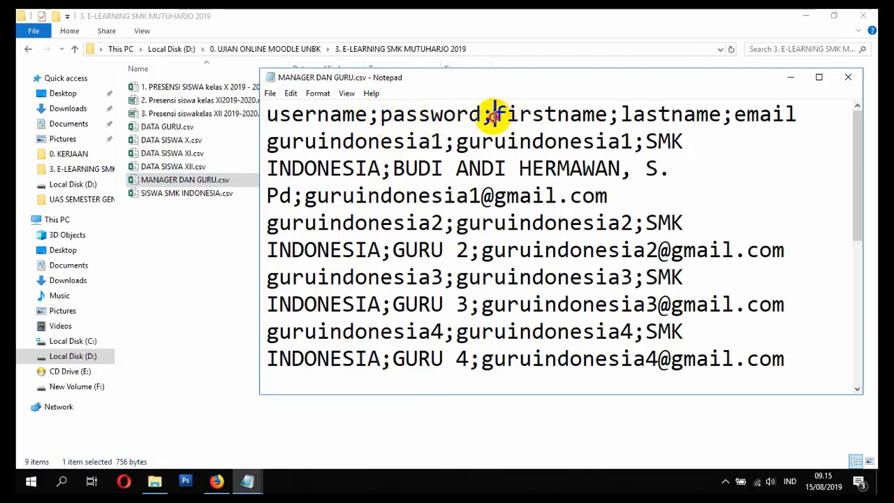
pyautogui.click(856, 76)
# Step: Back in Firefox, set the CSV delimiter to a semicolon, keep UTF-8 encoding, and submit the file for the user preview
pyautogui.click(217, 481)
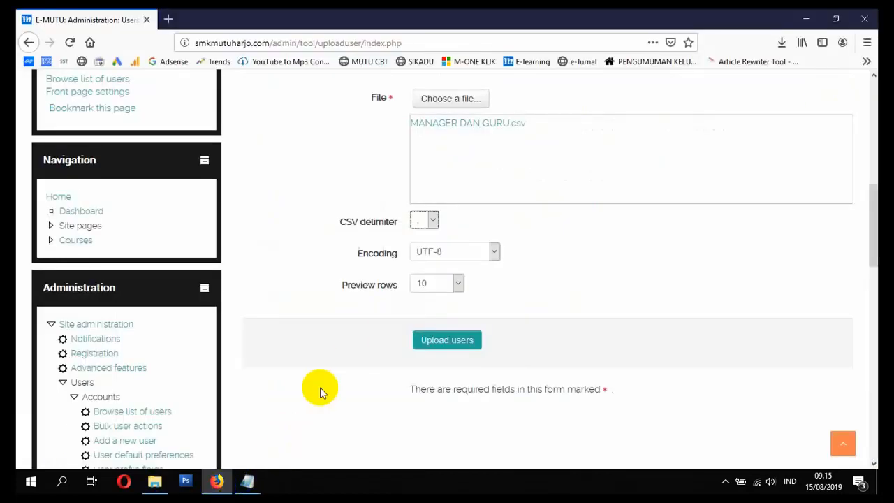
pyautogui.click(429, 257)
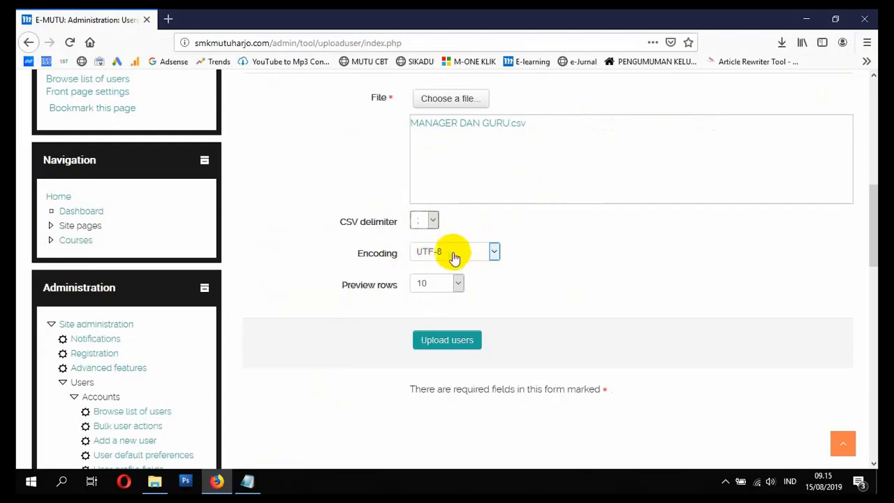
pyautogui.click(437, 342)
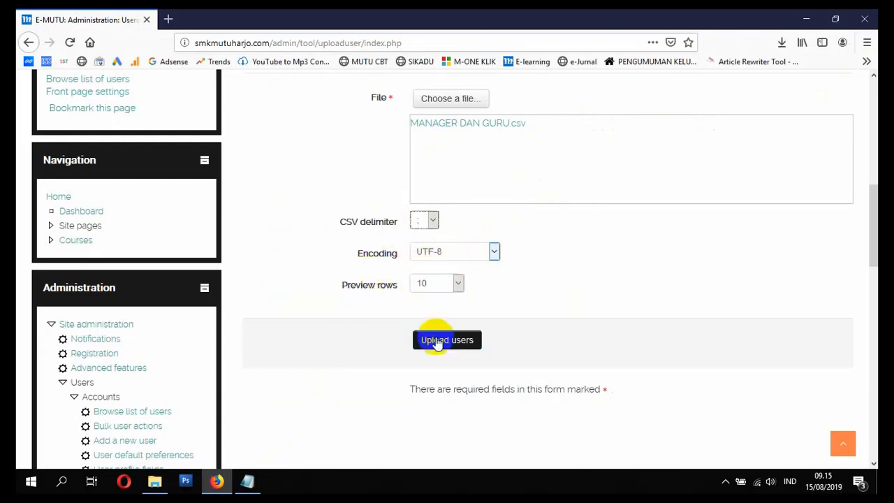
pyautogui.scroll(-6, 428, 329)
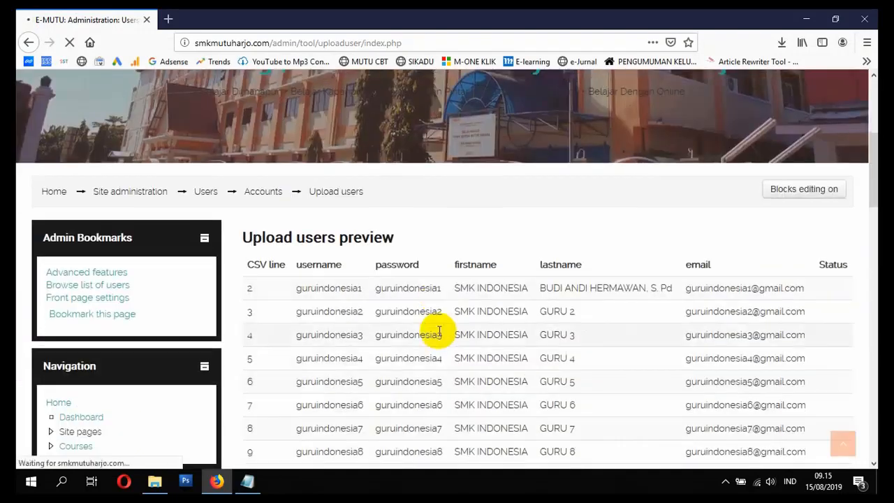
pyautogui.scroll(1, 403, 233)
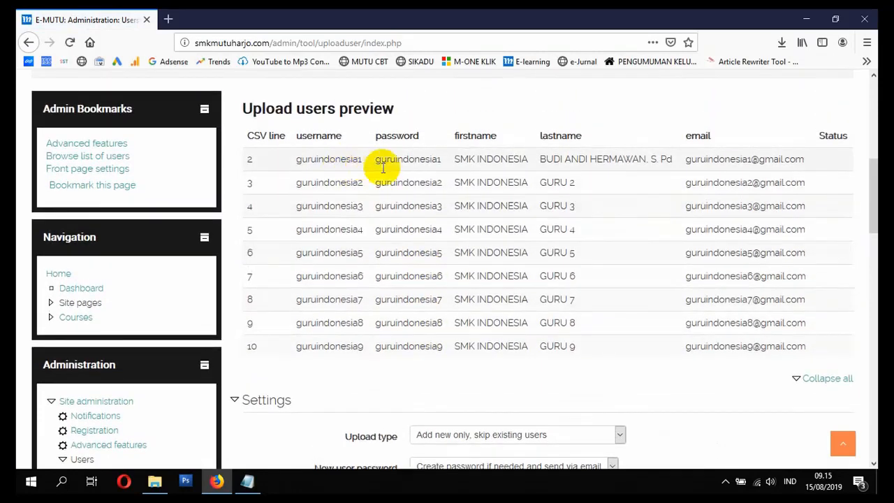
# Step: Set Force password change to None in the upload settings
pyautogui.scroll(-5, 424, 293)
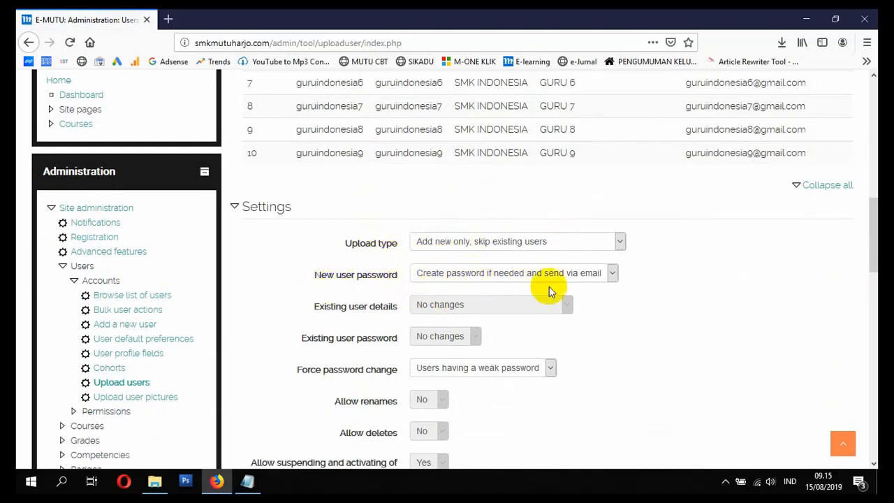
pyautogui.scroll(-3, 489, 290)
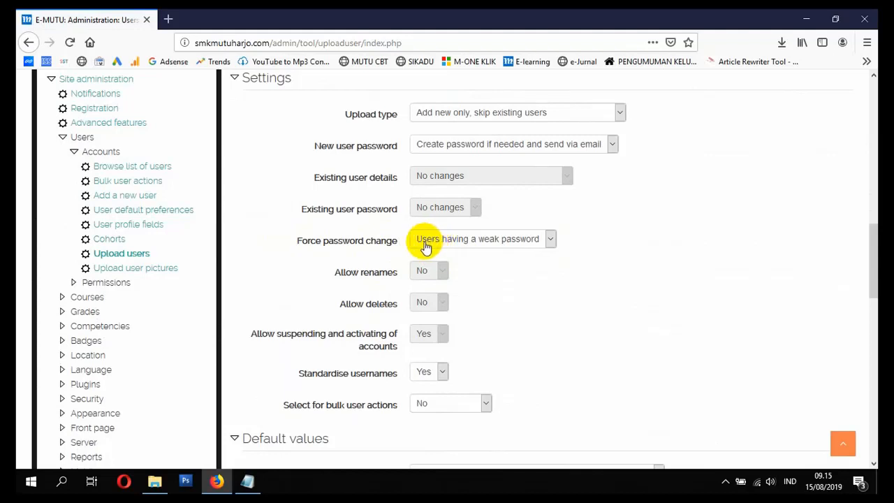
pyautogui.click(448, 241)
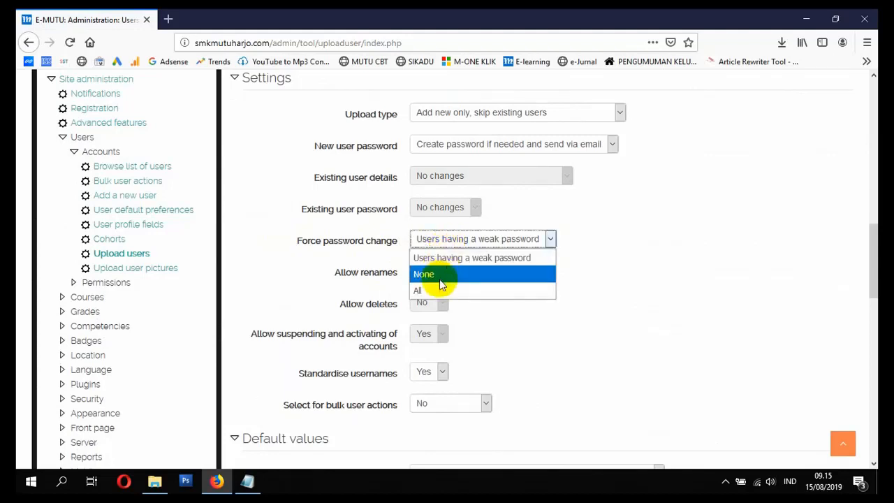
pyautogui.click(441, 278)
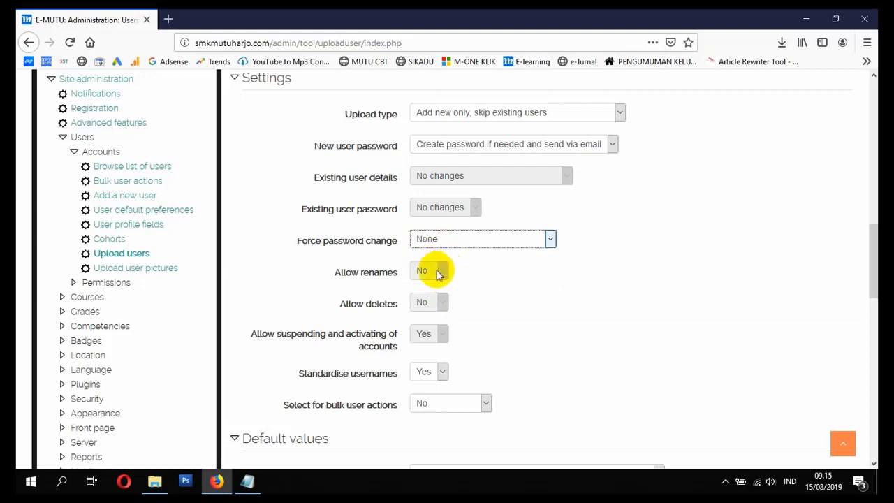
# Step: Upload the previewed manager and teacher accounts and review the upload results table and its summary
pyautogui.scroll(-6, 437, 273)
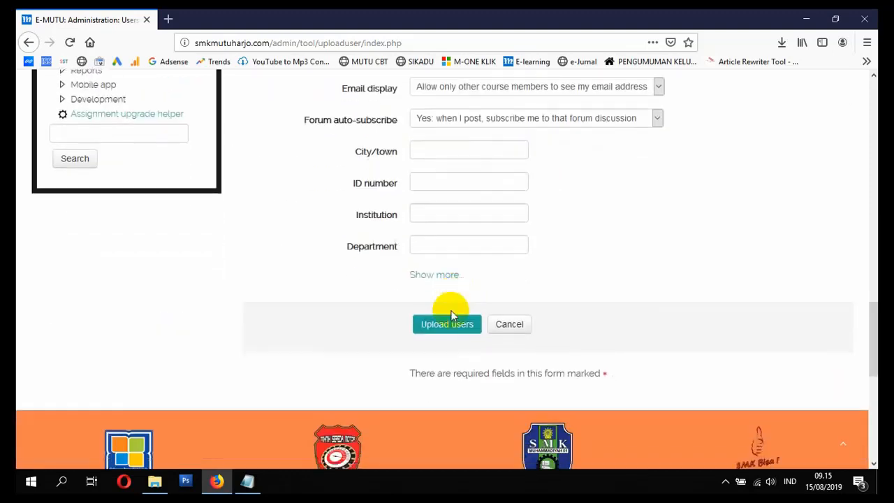
pyautogui.click(445, 325)
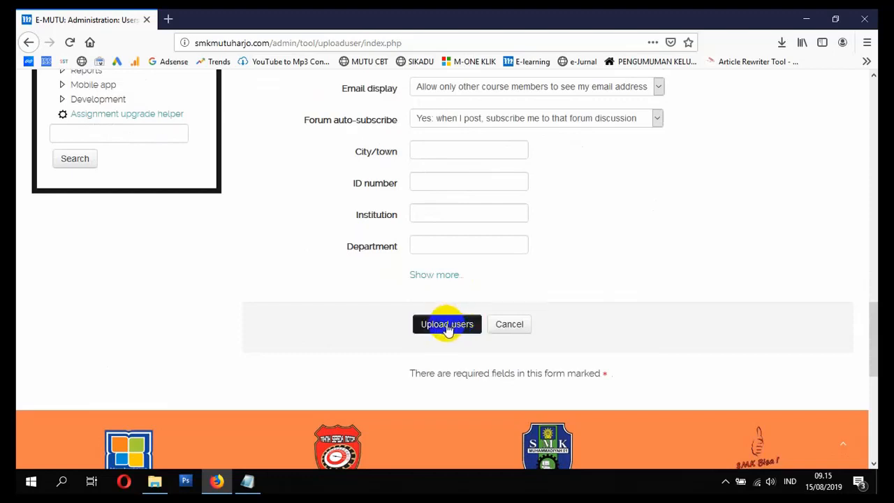
pyautogui.click(441, 329)
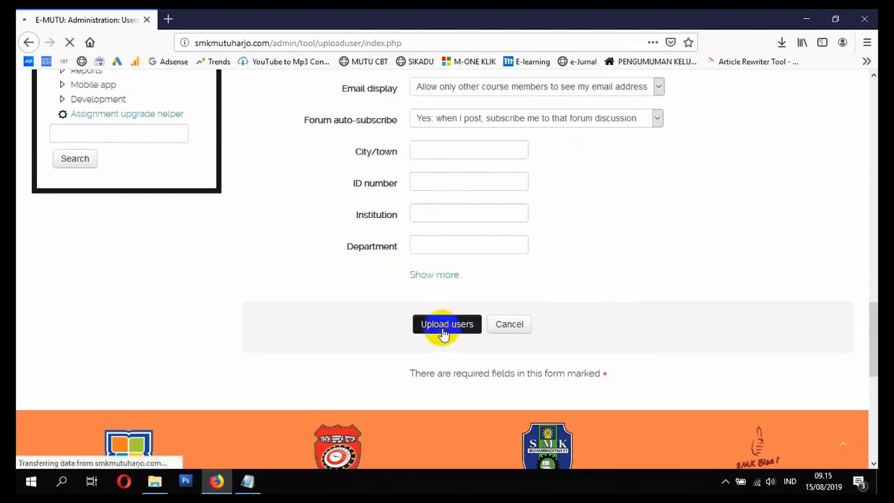
pyautogui.scroll(-5, 442, 331)
pyautogui.scroll(-4, 433, 286)
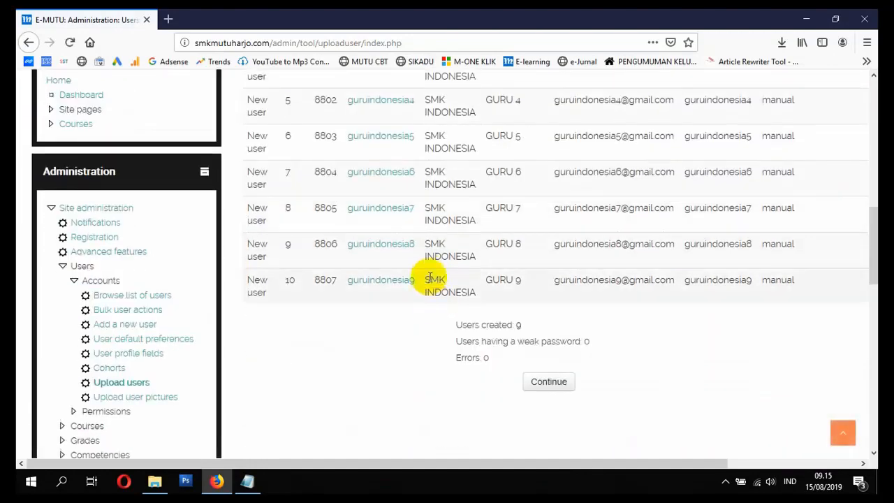
pyautogui.scroll(5, 430, 278)
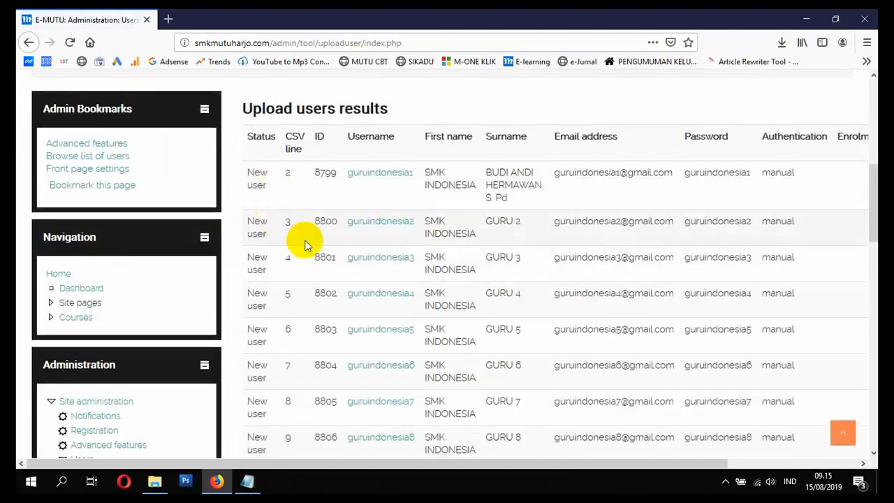
pyautogui.scroll(-5, 771, 182)
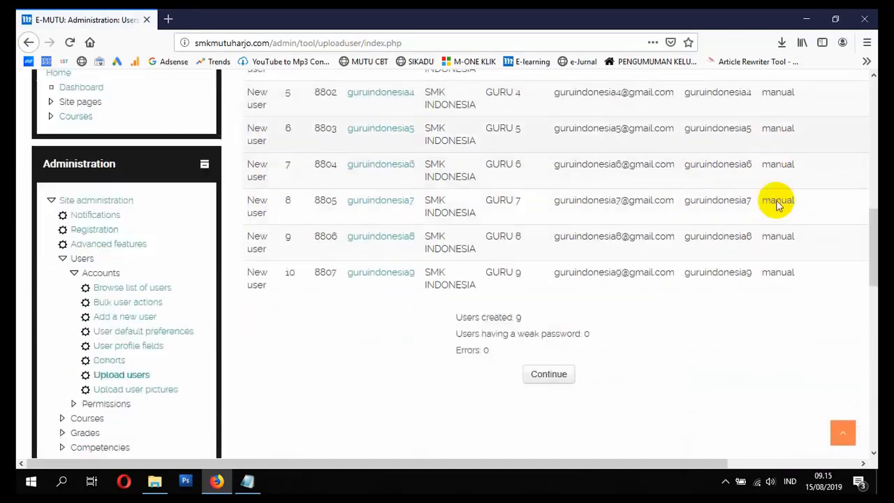
pyautogui.scroll(-3, 771, 206)
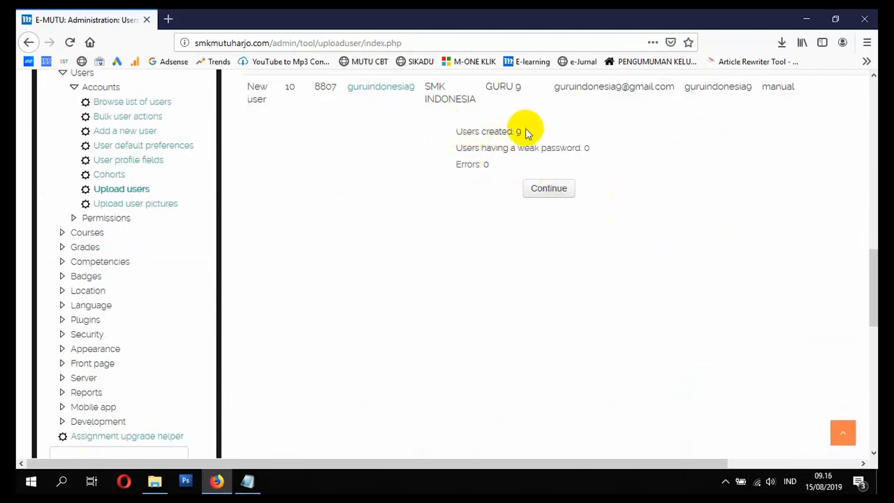
# Step: Close the teacher upload results to return to the user upload form, and check the next topic in the Notepad list
pyautogui.scroll(1, 503, 174)
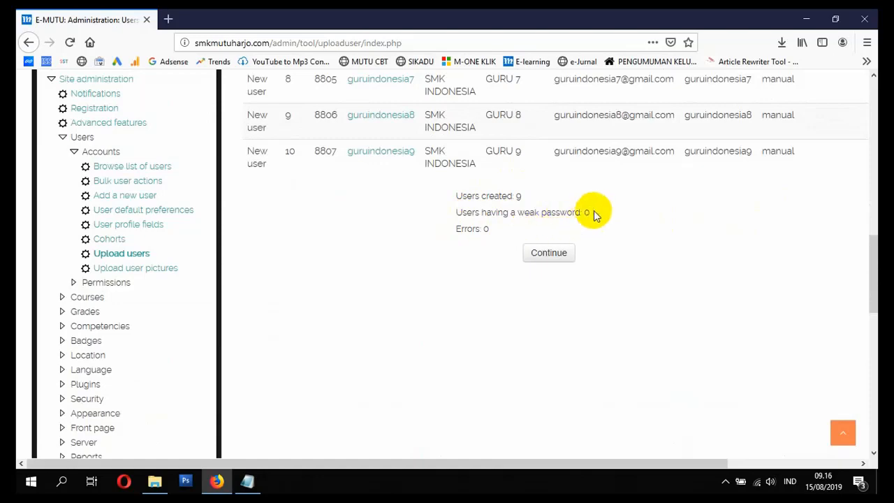
pyautogui.click(538, 256)
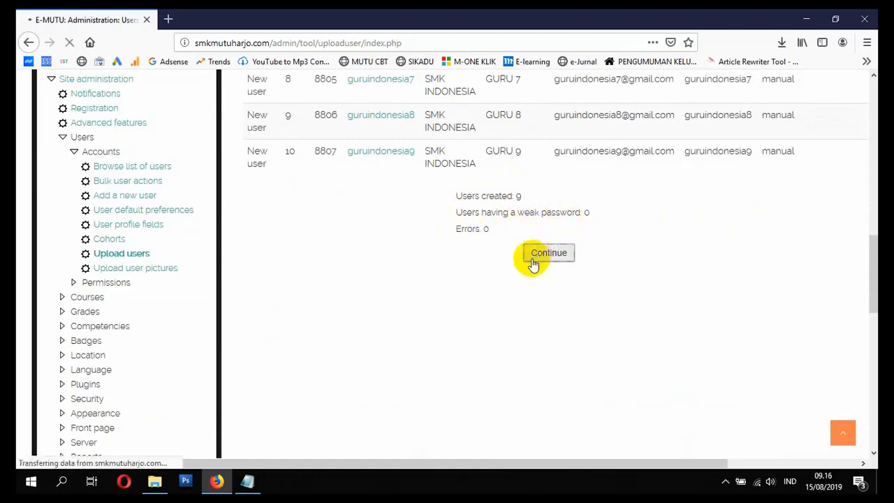
pyautogui.scroll(-5, 509, 289)
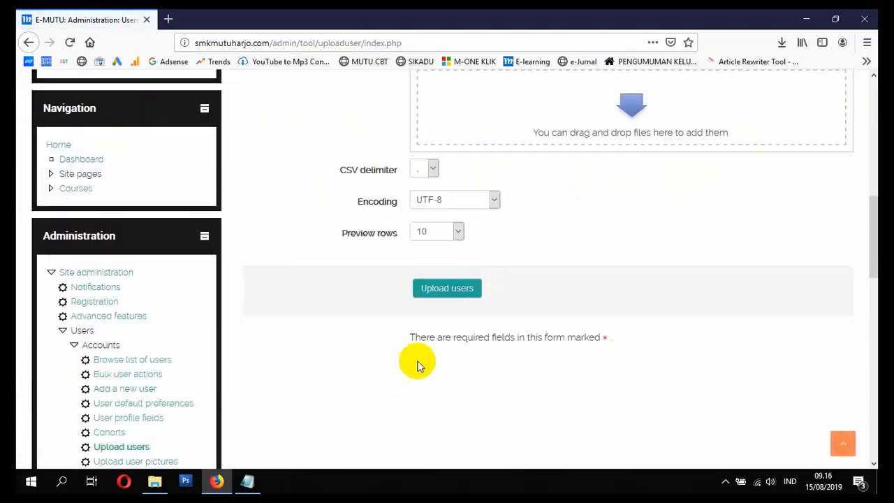
pyautogui.click(246, 481)
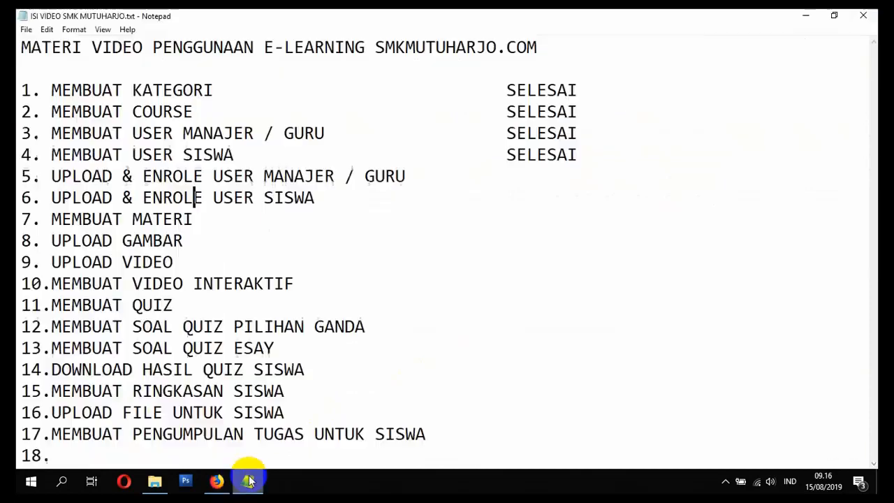
pyautogui.doubleClick(301, 198)
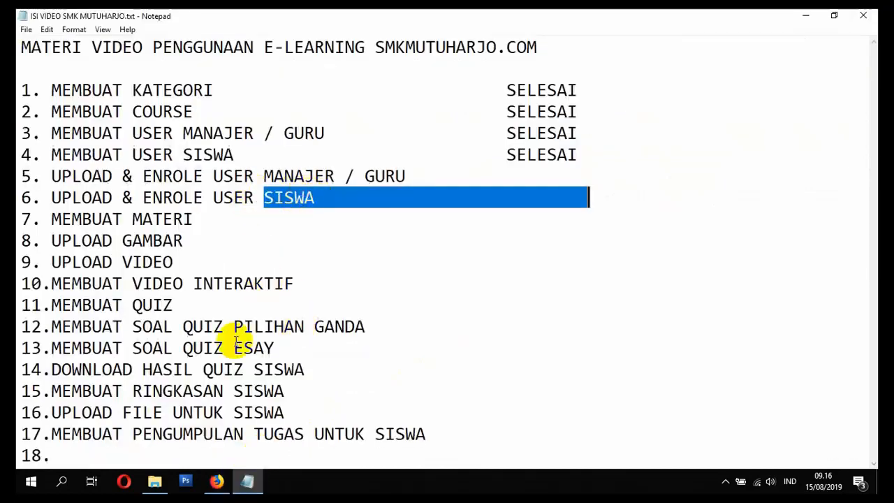
# Step: Add SISWA SMK INDONESIA.csv from the File Explorer folder to the user upload form in Firefox
pyautogui.click(156, 483)
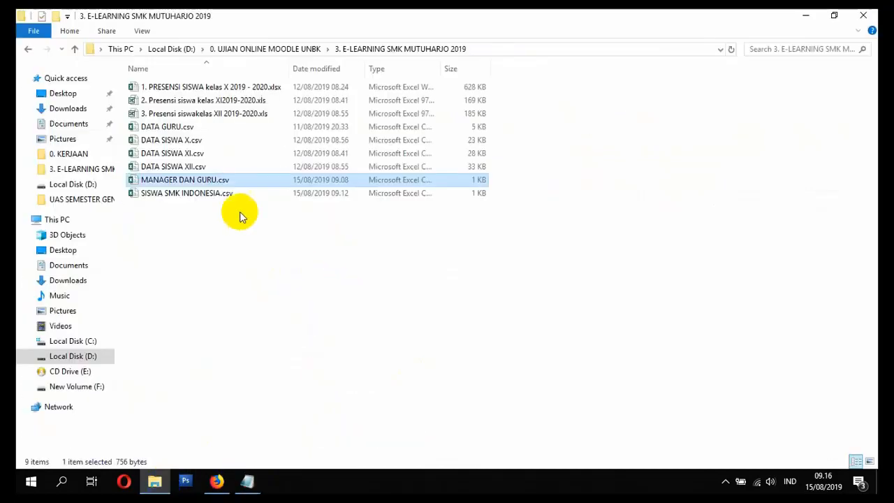
pyautogui.click(199, 193)
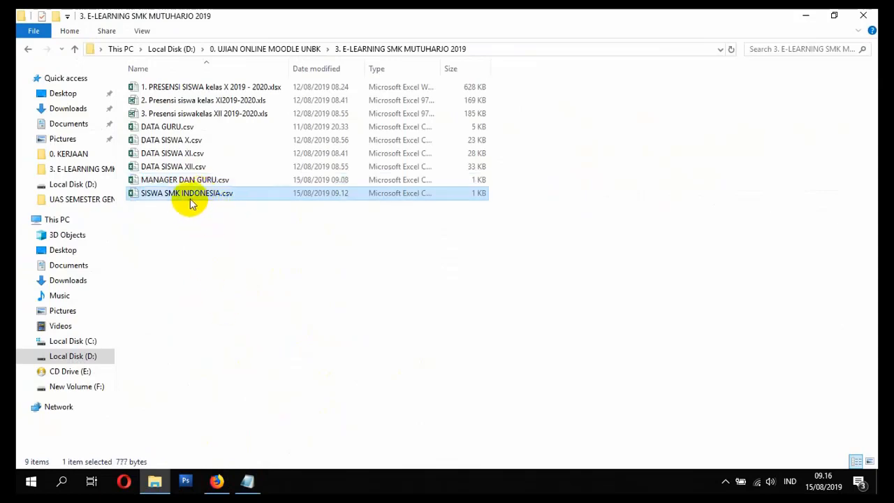
pyautogui.click(216, 481)
pyautogui.scroll(2, 213, 438)
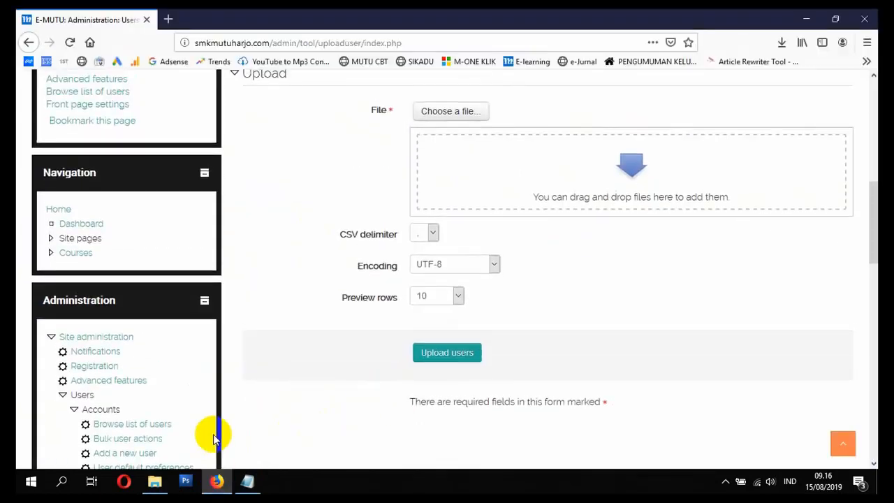
pyautogui.click(155, 481)
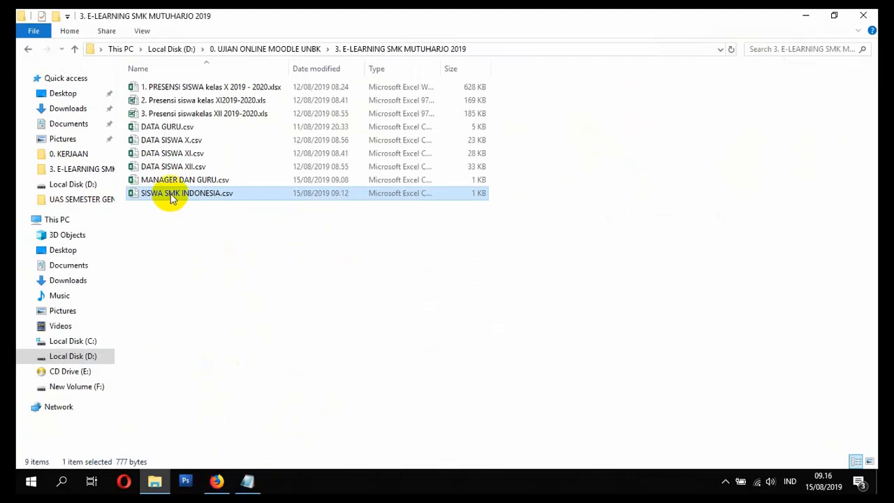
pyautogui.moveTo(171, 195); pyautogui.dragTo(491, 175)
# Step: Set the CSV delimiter to a semicolon and submit the student file to review its user preview
pyautogui.click(431, 220)
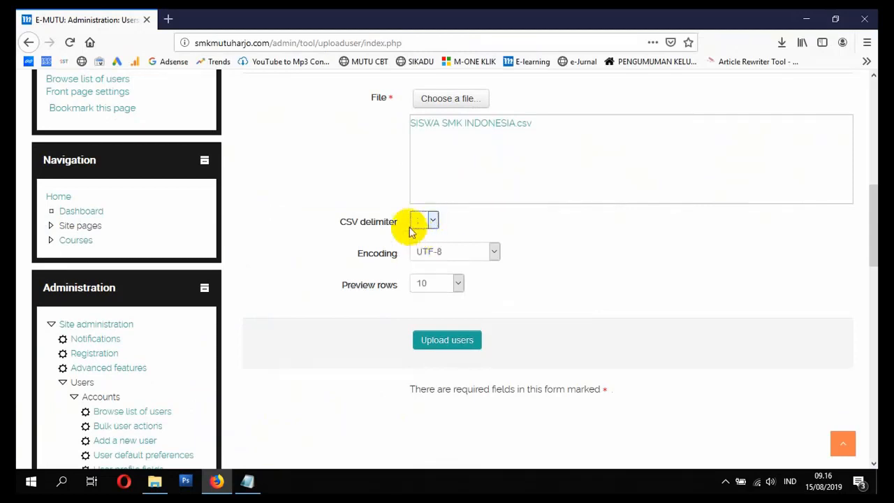
pyautogui.click(449, 344)
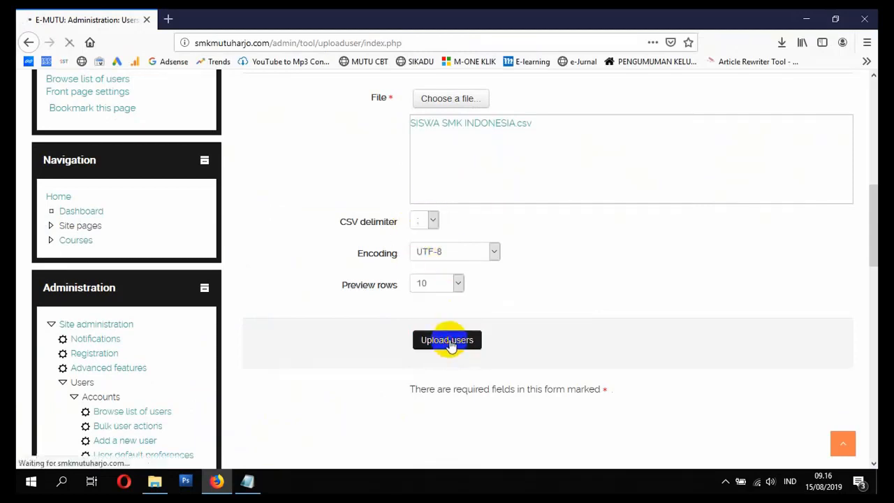
pyautogui.scroll(-5, 455, 344)
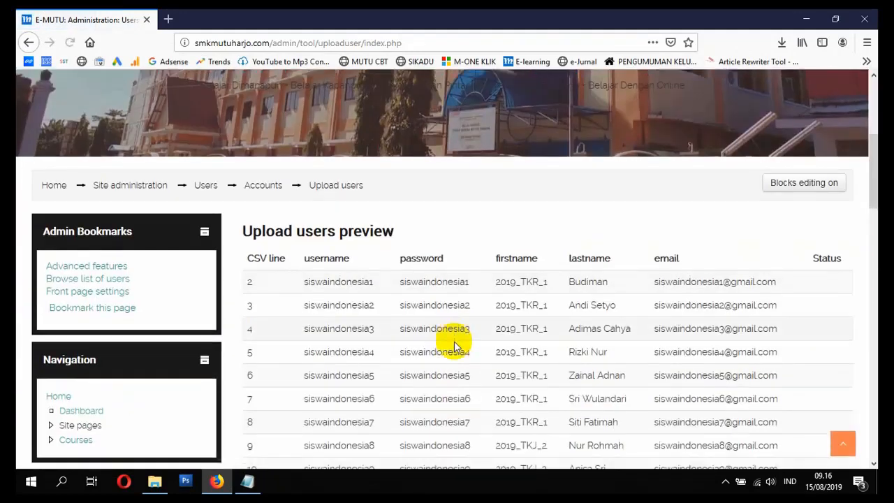
pyautogui.scroll(-3, 454, 342)
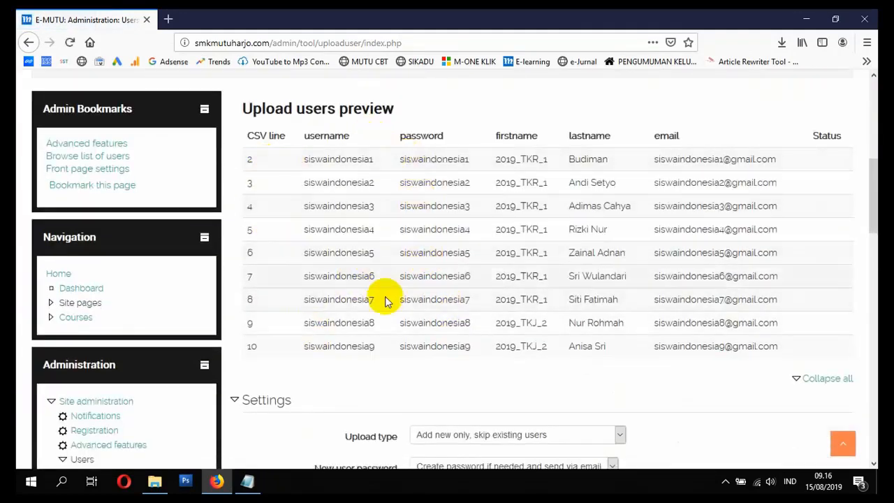
# Step: Set Force password change to None for the student upload
pyautogui.scroll(-5, 386, 301)
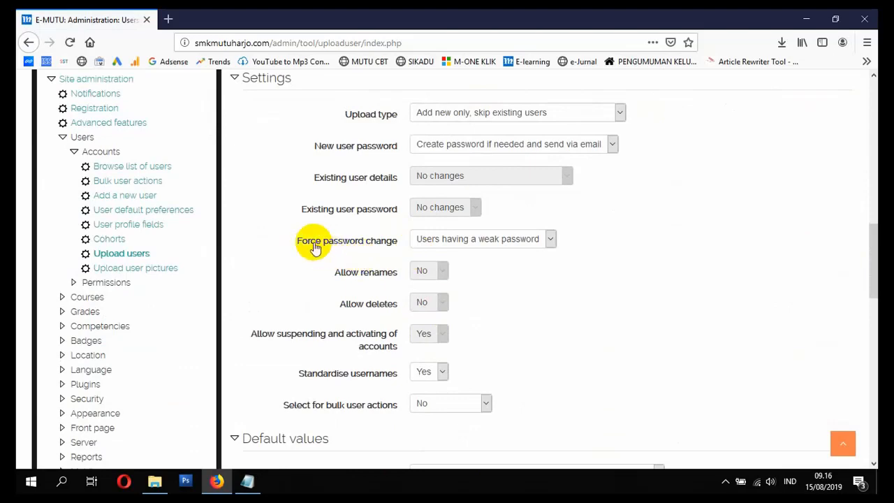
pyautogui.click(469, 239)
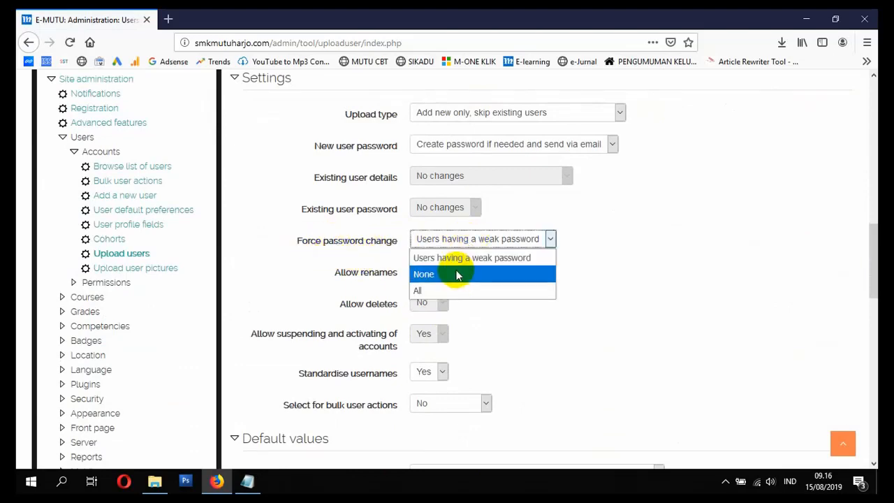
pyautogui.click(457, 274)
# Step: Upload the previewed student accounts, review the results table and its summary, and continue past it
pyautogui.scroll(-6, 459, 274)
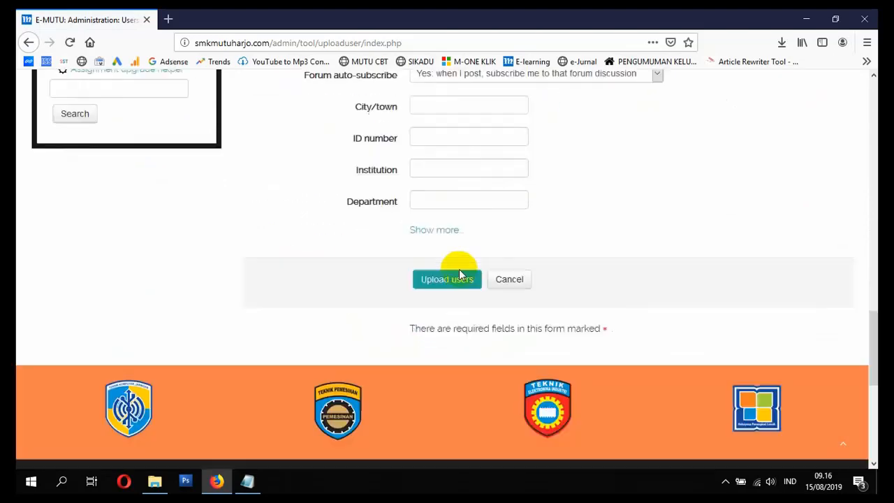
pyautogui.scroll(-1, 459, 268)
pyautogui.click(438, 205)
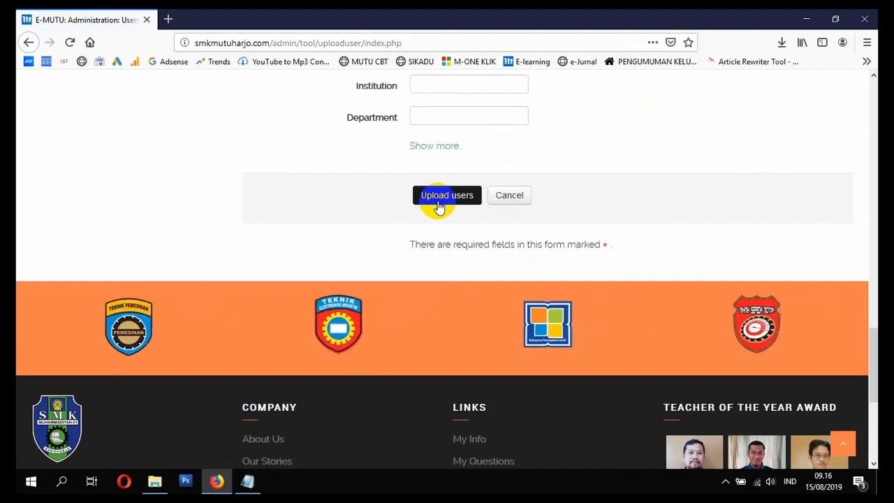
pyautogui.scroll(-4, 447, 216)
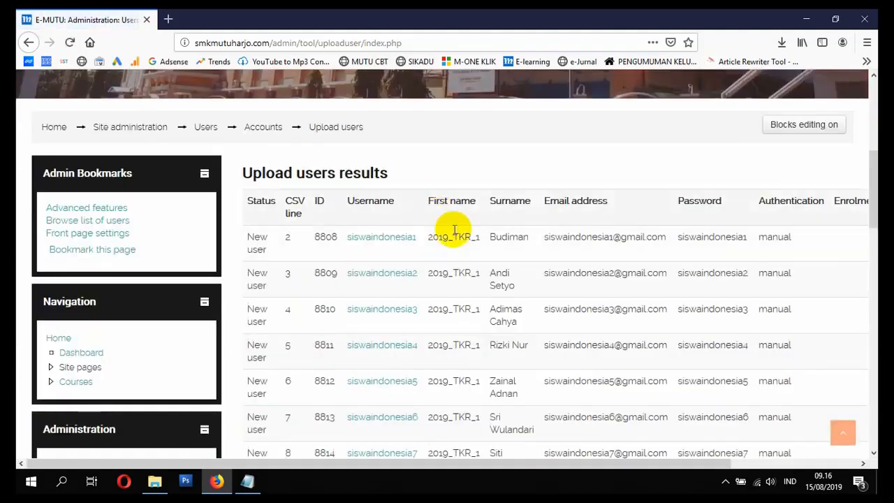
pyautogui.scroll(-3, 454, 241)
pyautogui.scroll(-2, 517, 248)
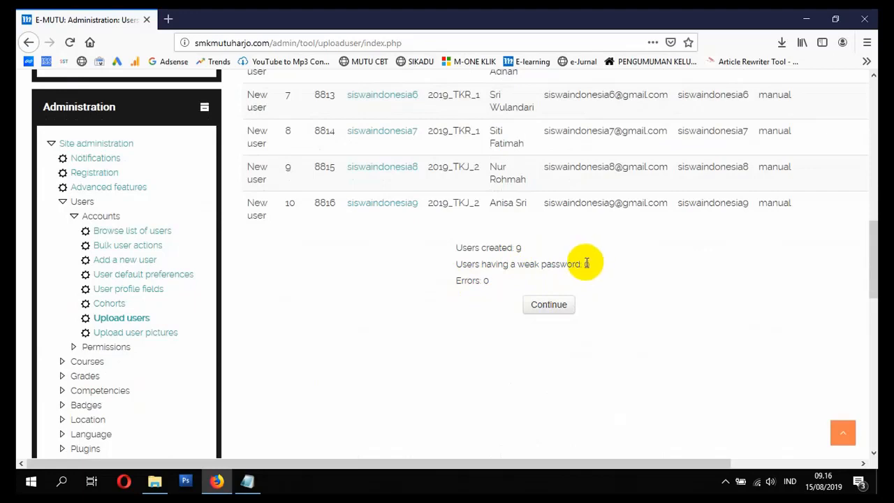
pyautogui.click(563, 304)
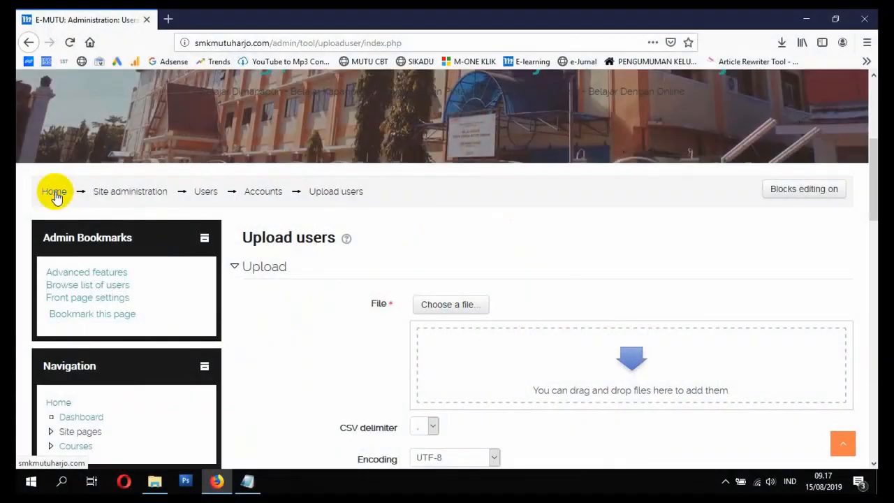
# Step: Go to the site's home page and open the SMK INDONESIA category from the course categories
pyautogui.click(55, 193)
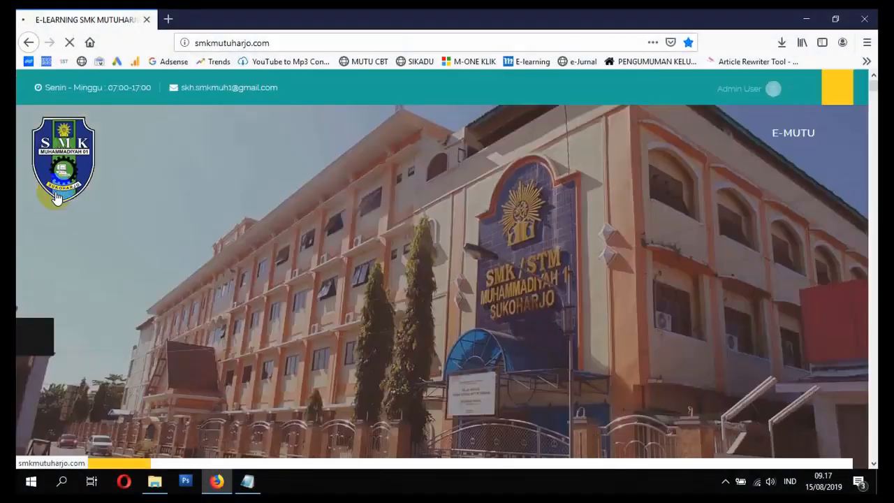
pyautogui.scroll(-8, 56, 202)
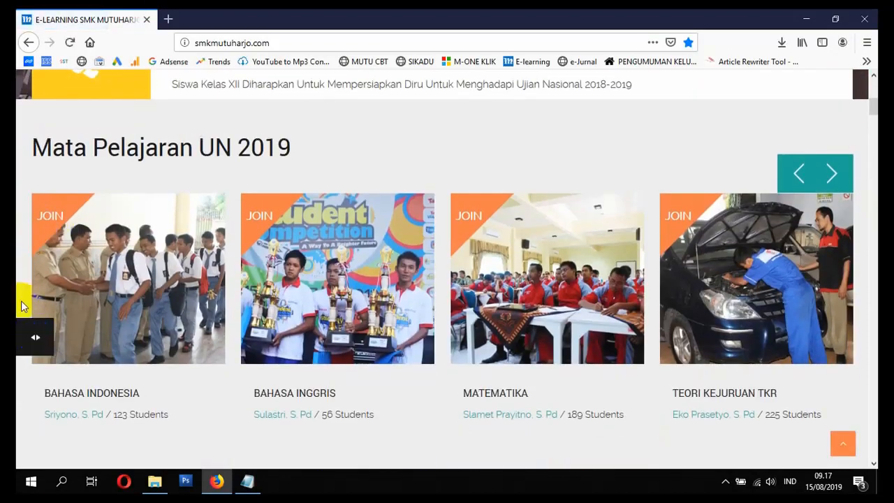
pyautogui.click(29, 338)
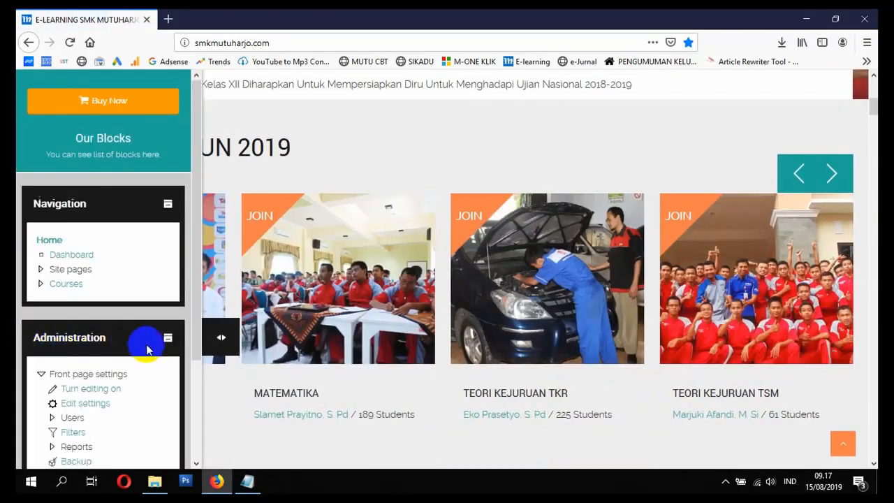
pyautogui.click(66, 285)
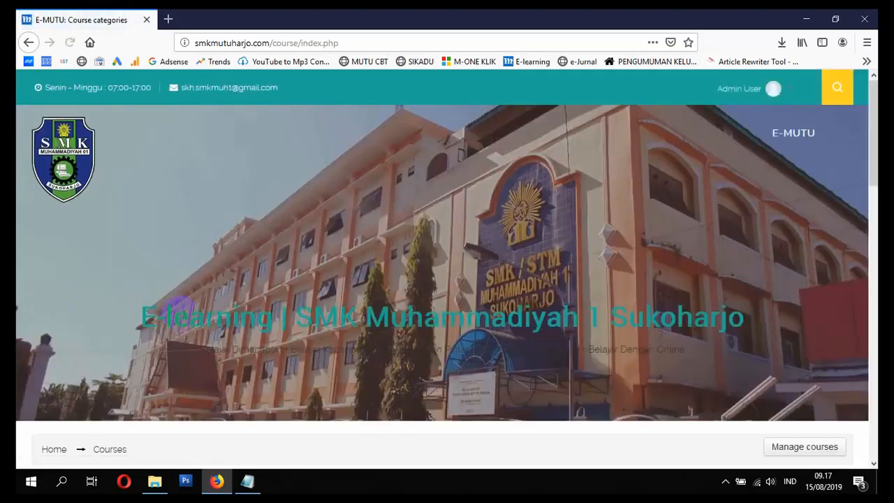
pyautogui.scroll(-5, 185, 321)
pyautogui.scroll(-5, 184, 320)
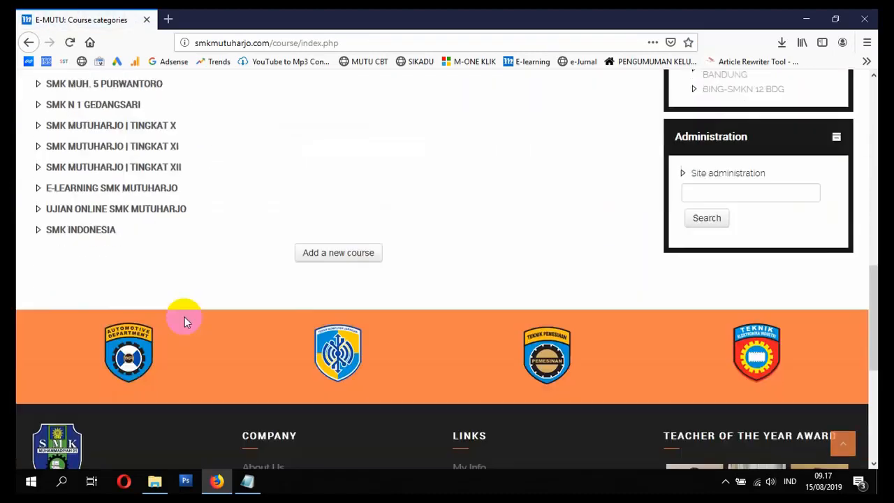
pyautogui.click(98, 234)
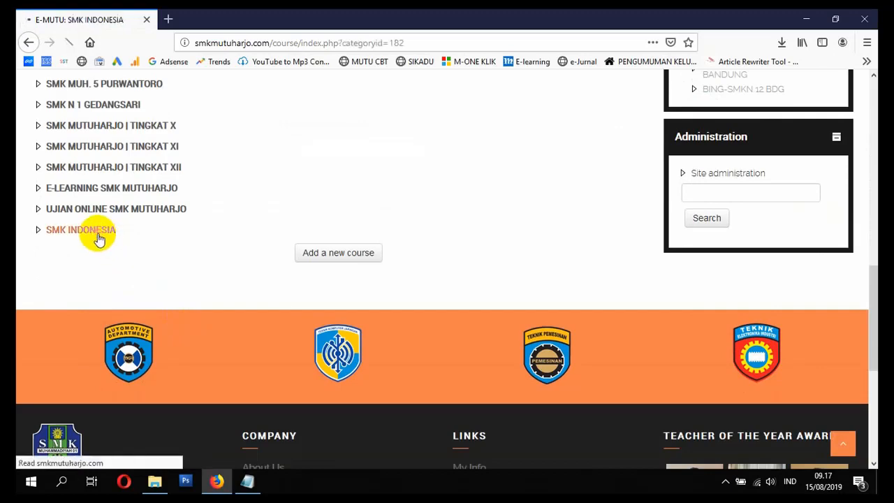
# Step: Open the role assignment page for the SMK INDONESIA category
pyautogui.scroll(-5, 112, 241)
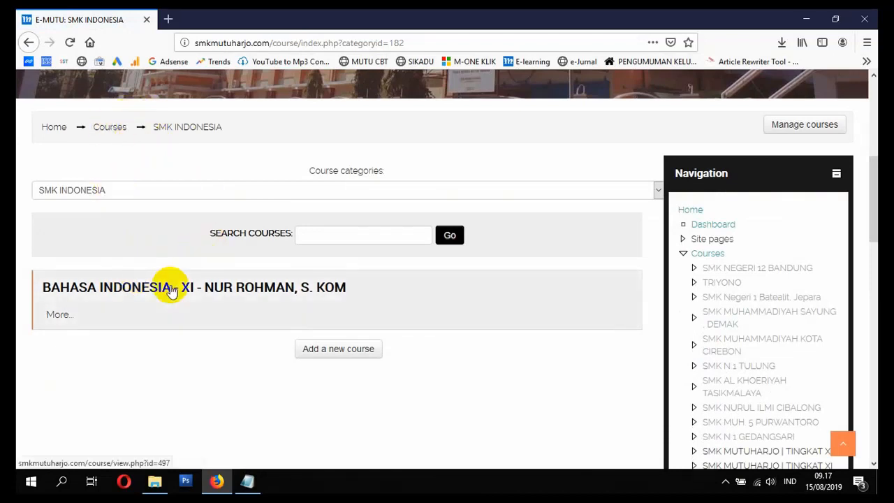
pyautogui.scroll(-5, 520, 333)
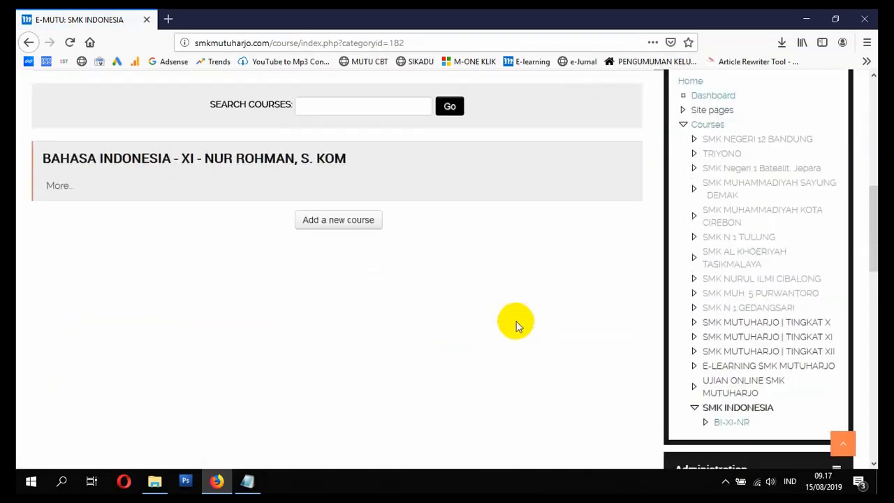
pyautogui.scroll(-2, 625, 314)
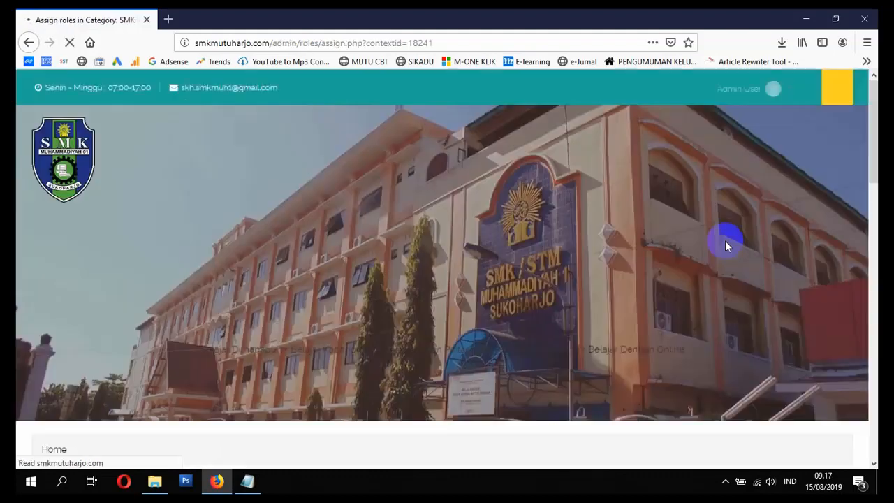
pyautogui.scroll(-4, 722, 262)
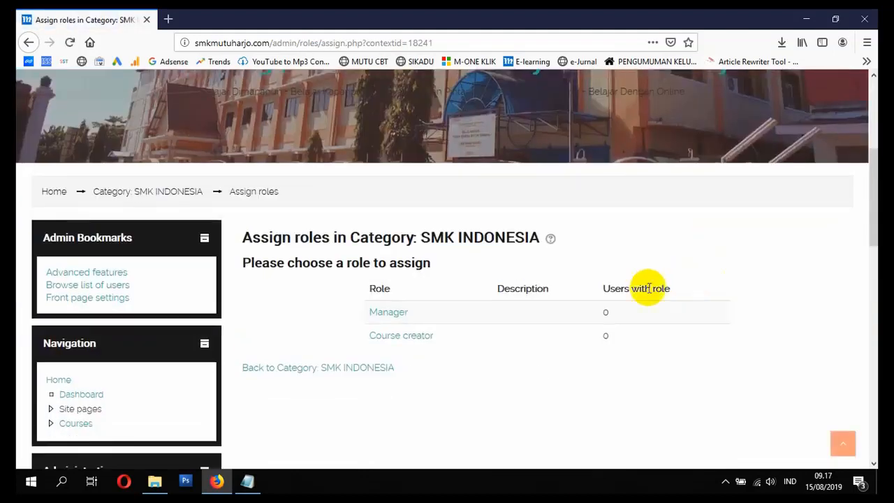
# Step: Assign the Manager role in the SMK INDONESIA category to the first teacher account found by searching potential users for "guruind"
pyautogui.click(393, 316)
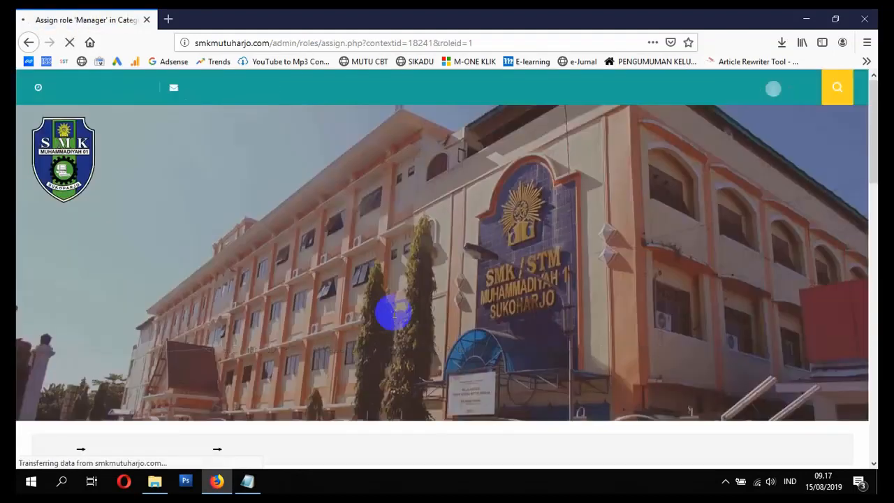
pyautogui.scroll(-4, 393, 313)
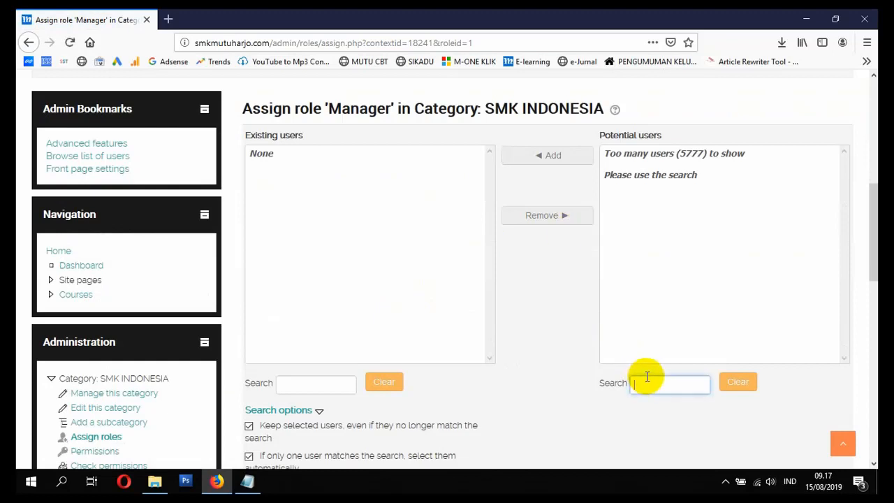
pyautogui.write('gu')
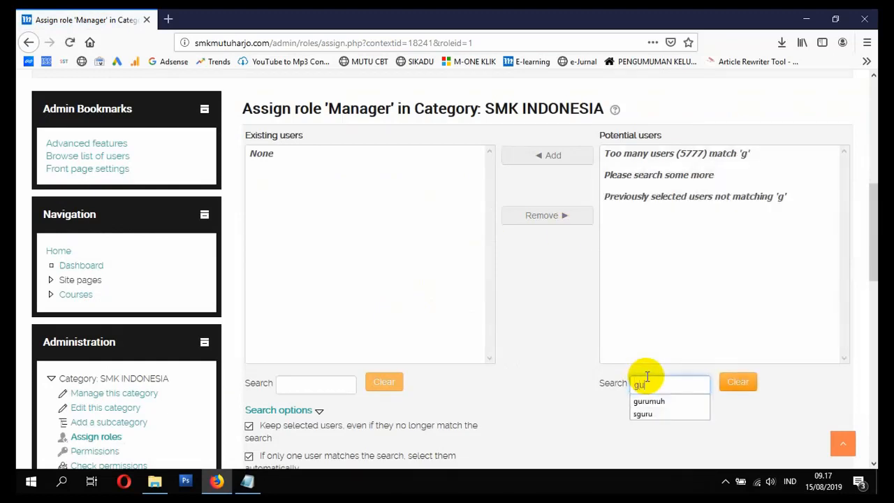
pyautogui.write('ruind')
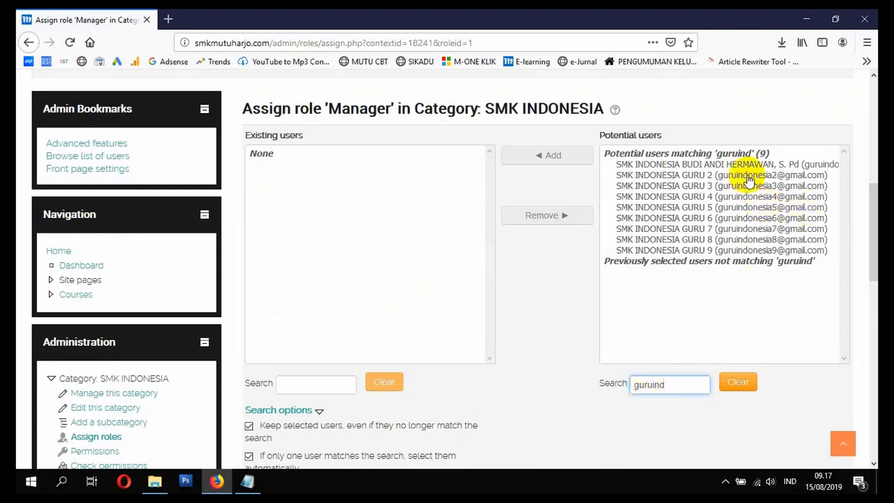
pyautogui.click(710, 165)
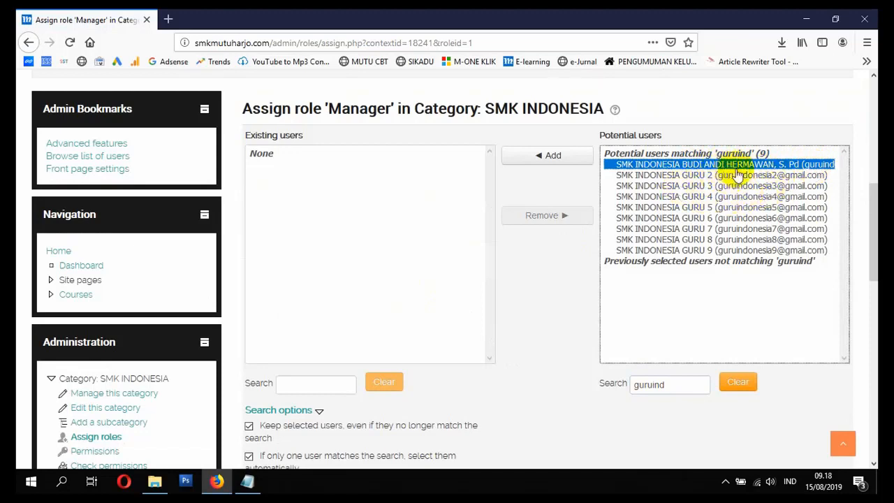
pyautogui.click(545, 156)
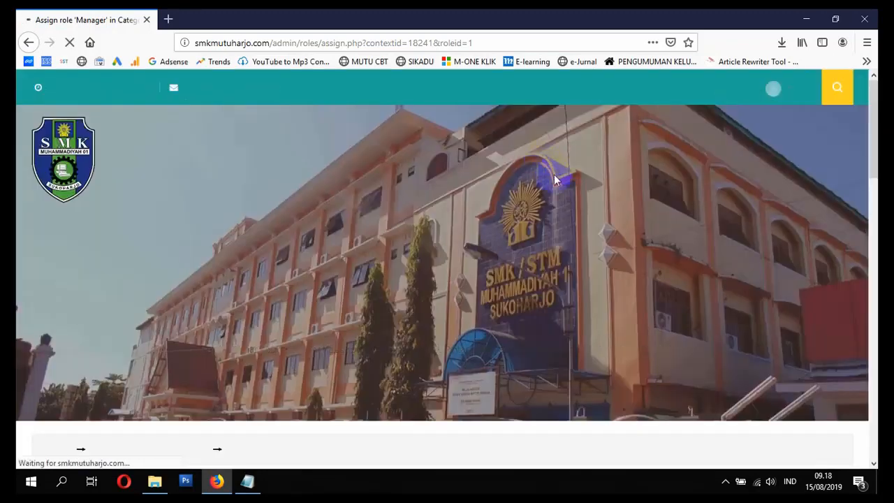
pyautogui.scroll(-4, 479, 325)
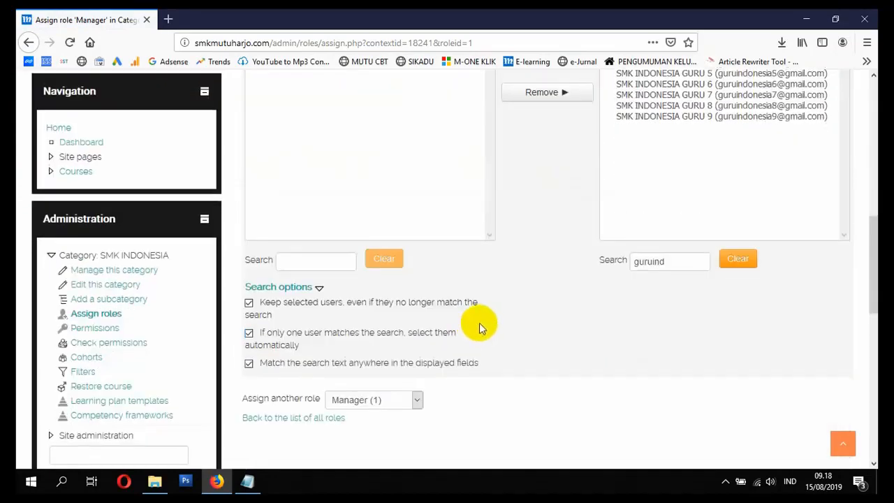
pyautogui.scroll(4, 472, 326)
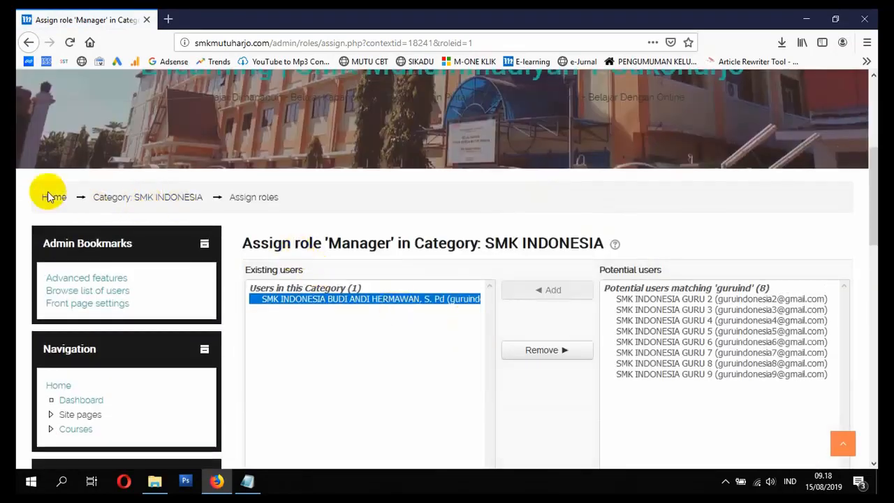
# Step: Return to the SMK INDONESIA category's role list and review who holds the Manager role
pyautogui.scroll(-4, 116, 318)
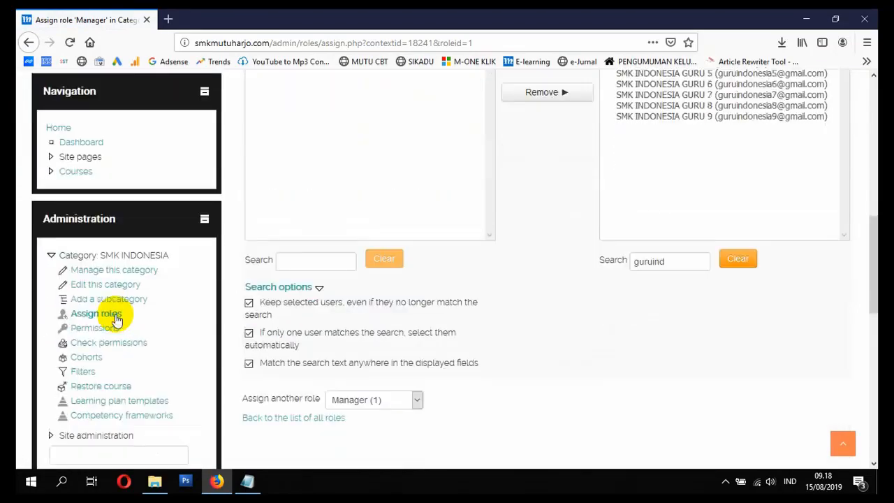
pyautogui.click(101, 314)
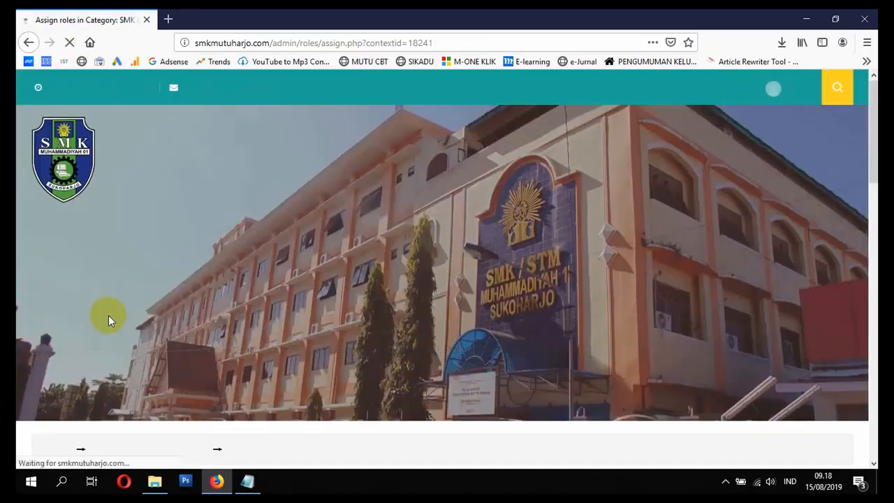
pyautogui.scroll(-4, 116, 319)
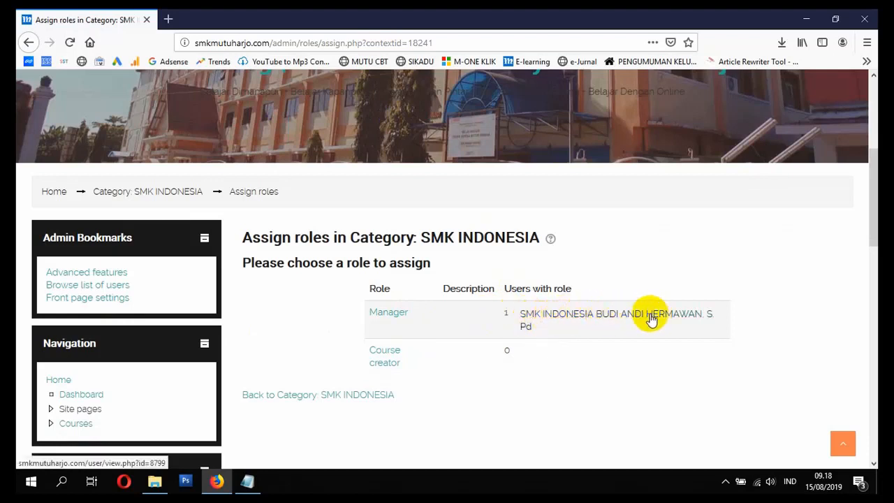
pyautogui.scroll(2, 712, 303)
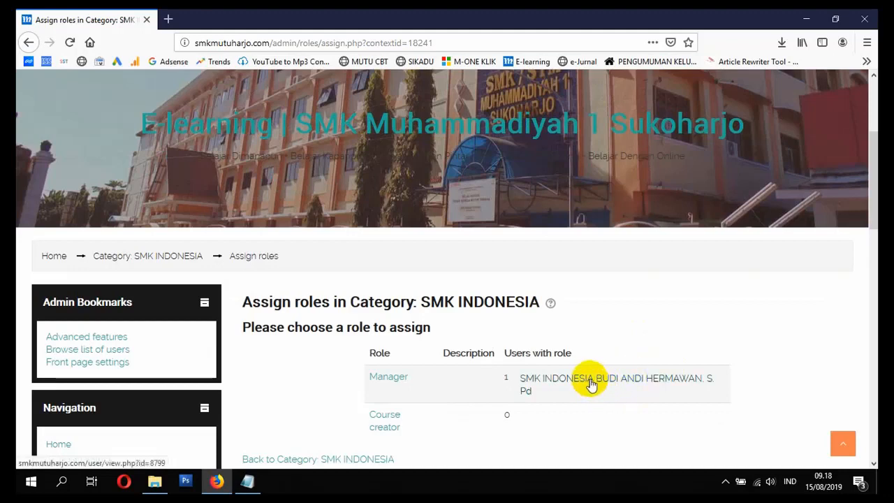
pyautogui.scroll(3, 592, 386)
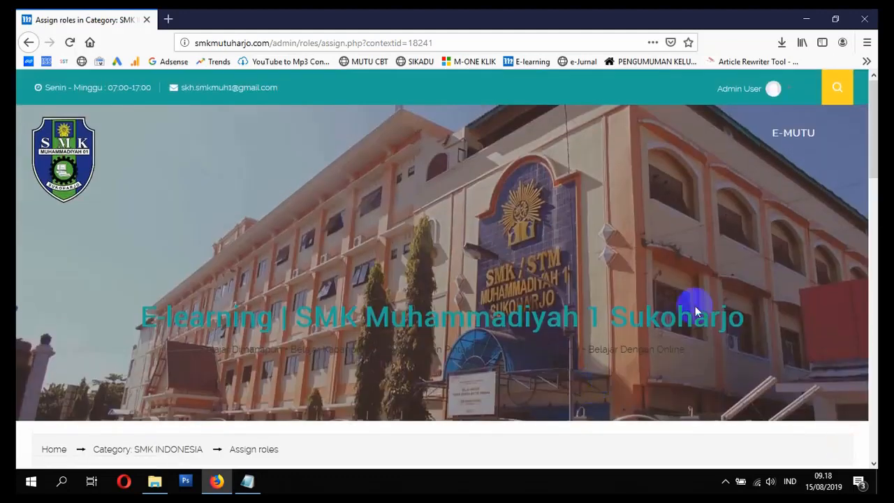
# Step: Switch to Google Chrome and open the smkmutuharjo.com site there
pyautogui.click(774, 91)
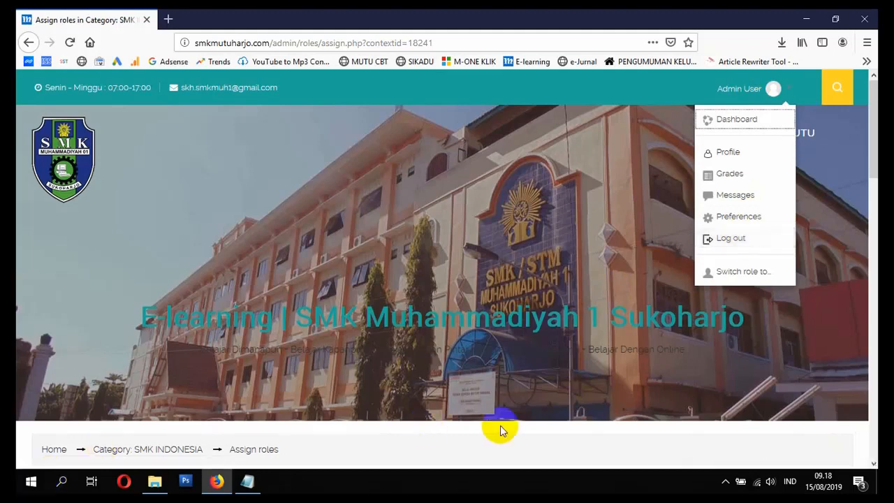
pyautogui.click(31, 481)
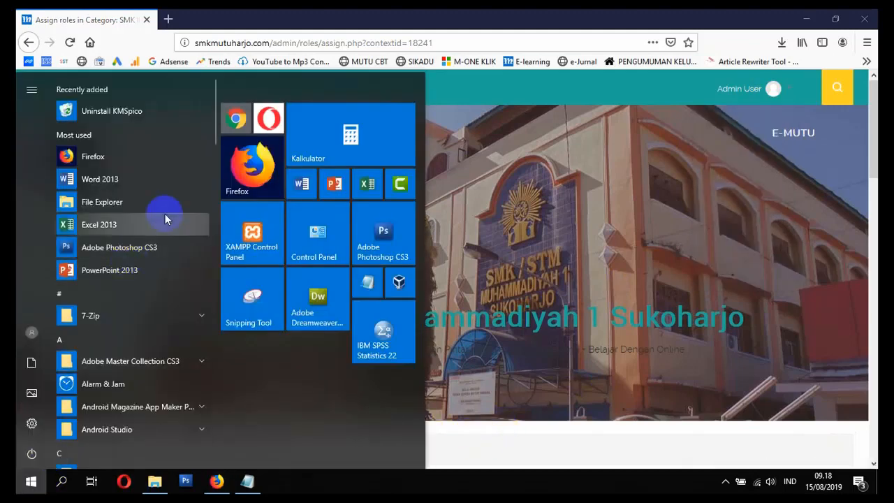
pyautogui.click(237, 118)
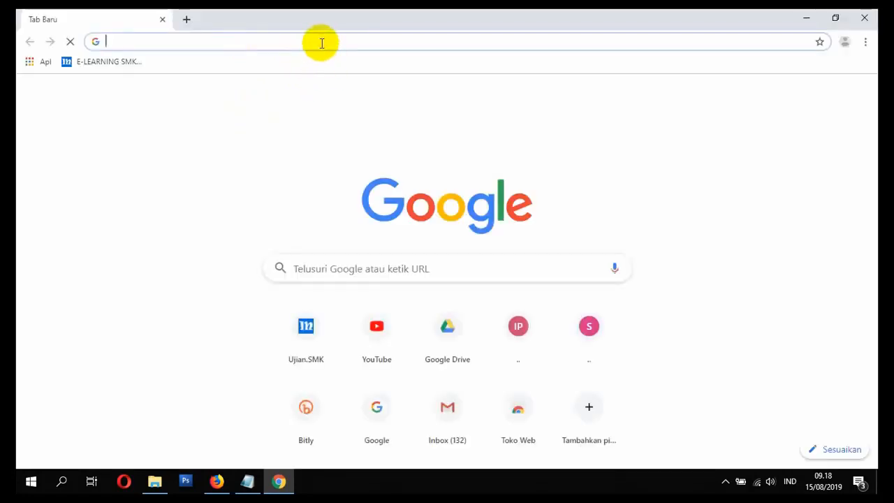
pyautogui.write('smk')
pyautogui.press('Return')
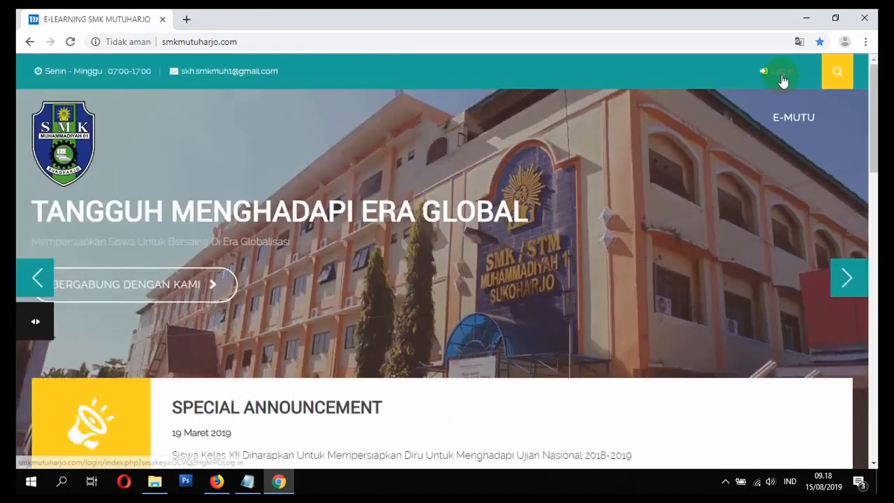
# Step: Log in to the site with the new category manager's username and account password
pyautogui.click(781, 79)
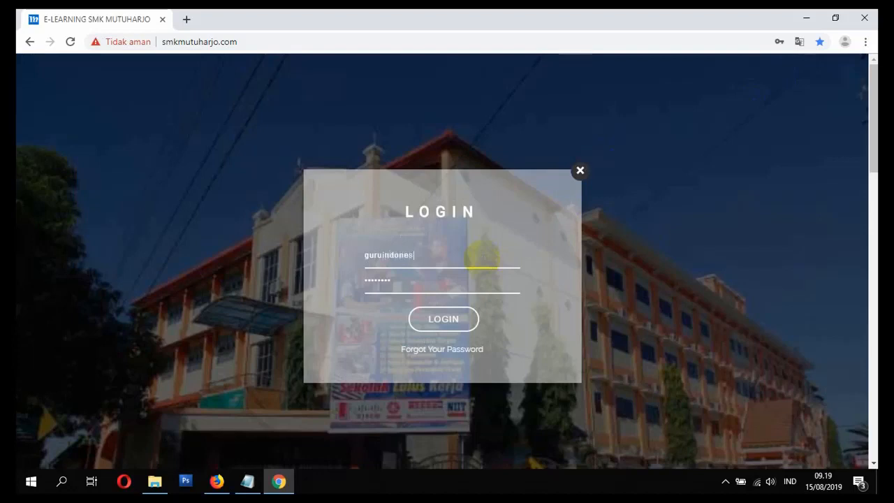
pyautogui.write('ia1')
pyautogui.click(437, 320)
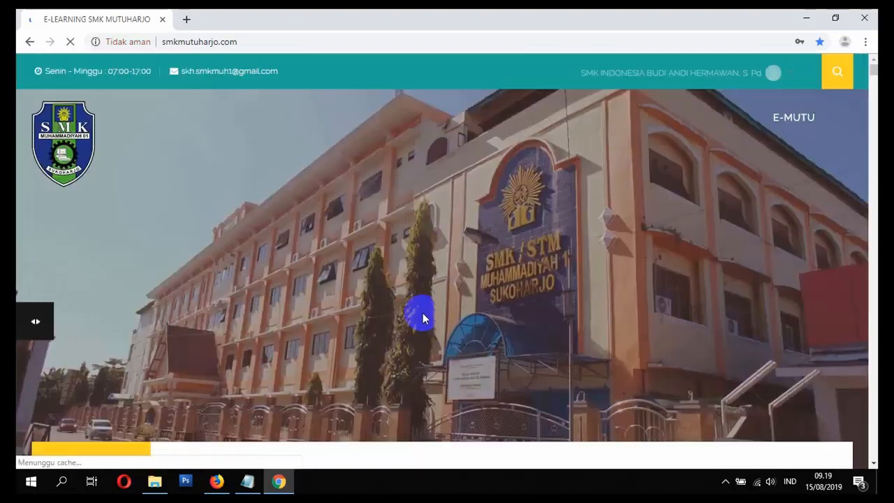
# Step: Look over the home page as the category manager and open the course categories list from the site's navigation block
pyautogui.scroll(-2, 764, 78)
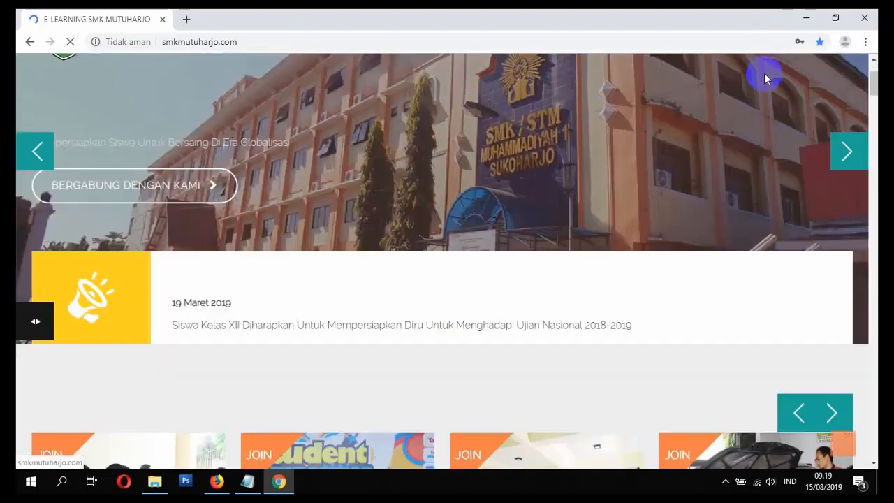
pyautogui.scroll(2, 764, 78)
pyautogui.scroll(-12, 736, 78)
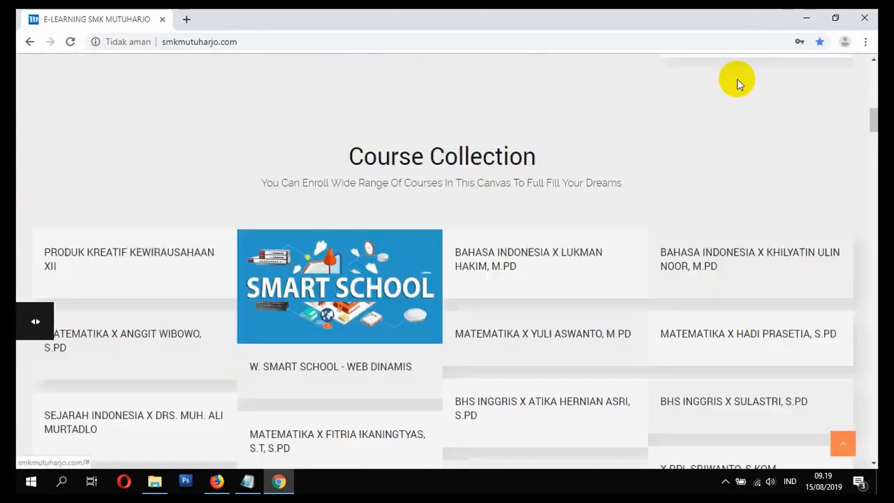
pyautogui.scroll(6, 744, 94)
pyautogui.scroll(6, 744, 98)
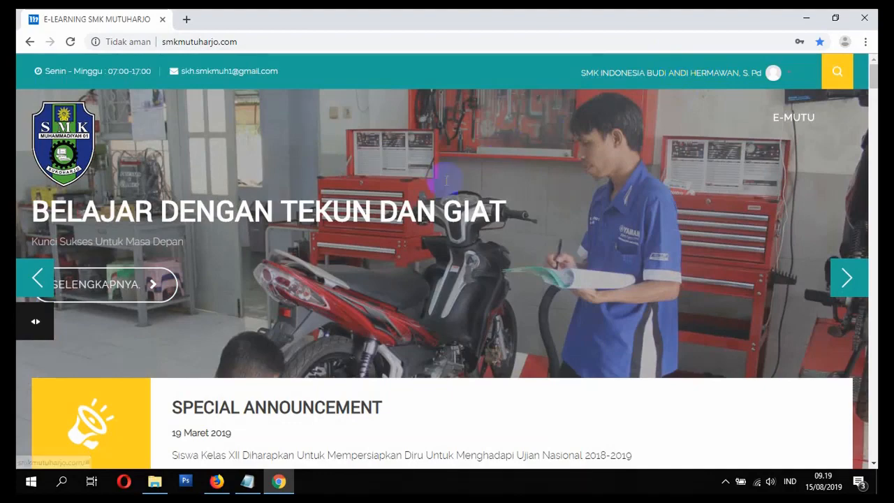
pyautogui.scroll(-10, 148, 312)
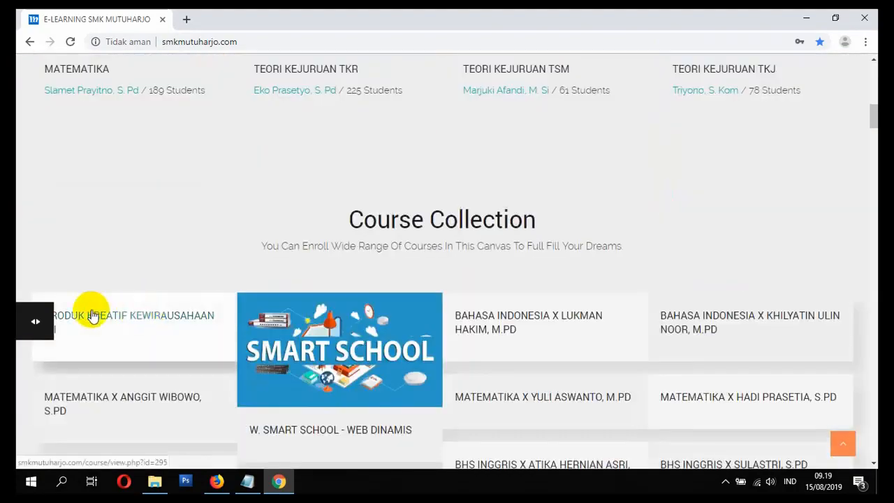
pyautogui.click(24, 326)
pyautogui.click(62, 271)
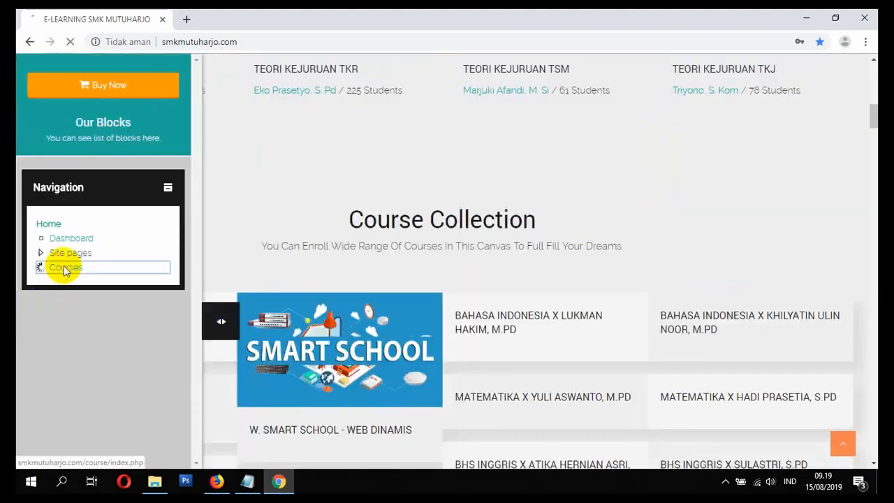
pyautogui.scroll(-5, 77, 279)
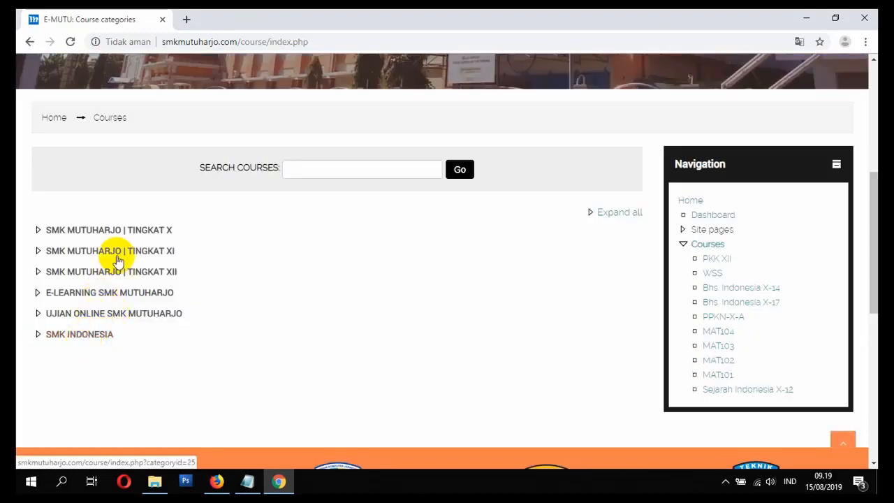
# Step: Open the SMK MUTUHARJO | TINGKAT X category, check it for course management options, and return to the home page
pyautogui.click(113, 231)
pyautogui.scroll(-10, 130, 275)
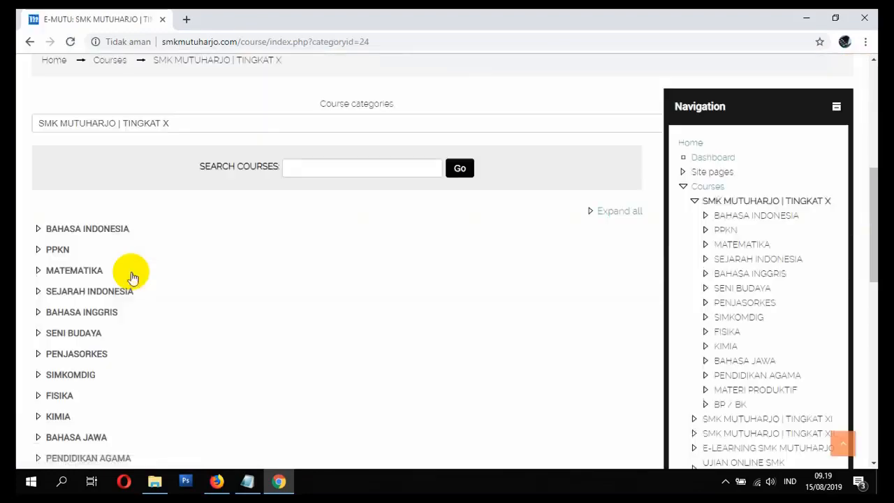
pyautogui.scroll(10, 143, 293)
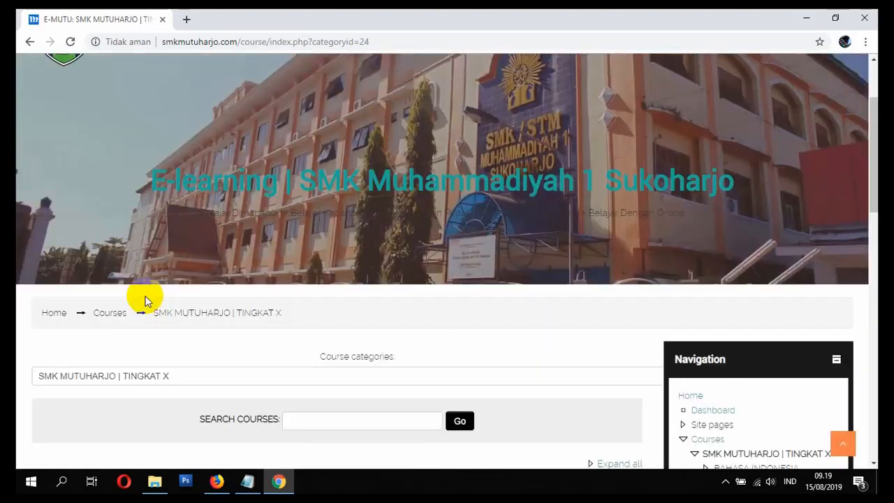
pyautogui.scroll(-2, 144, 297)
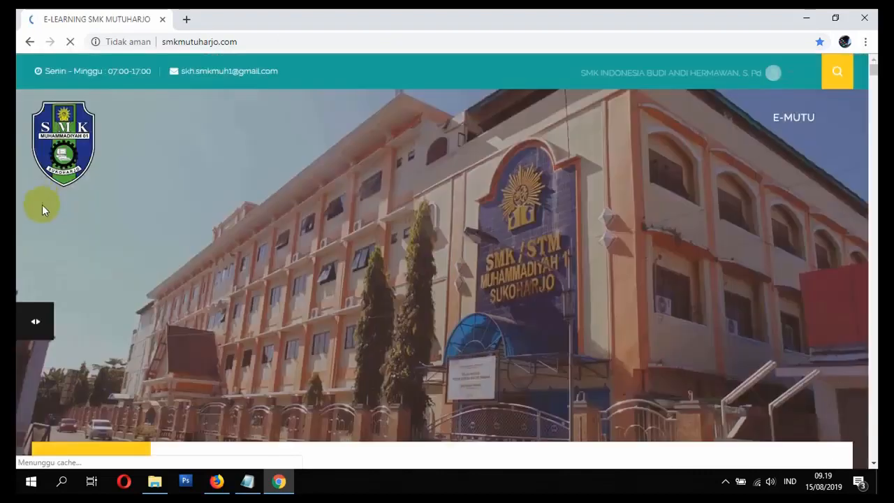
# Step: Open the SMK INDONESIA category from the course categories list and check its course creation and administration options
pyautogui.scroll(-6, 39, 244)
pyautogui.click(40, 320)
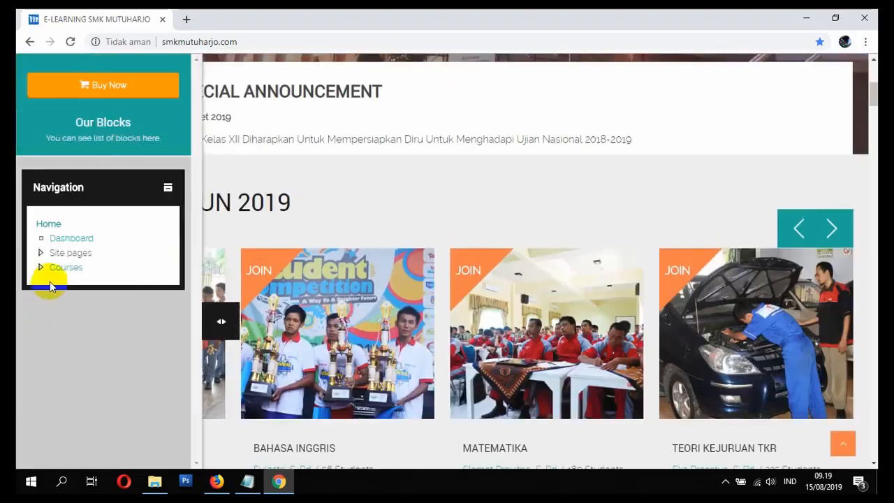
pyautogui.click(60, 268)
pyautogui.scroll(-5, 63, 272)
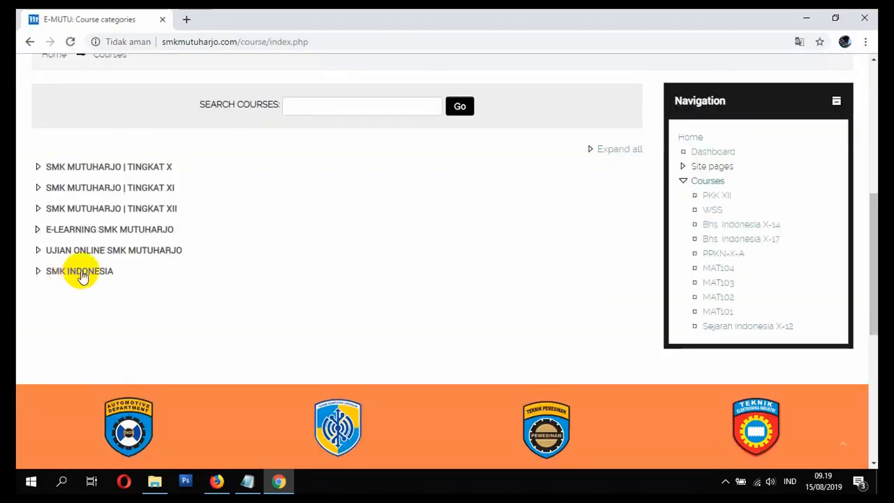
pyautogui.click(82, 272)
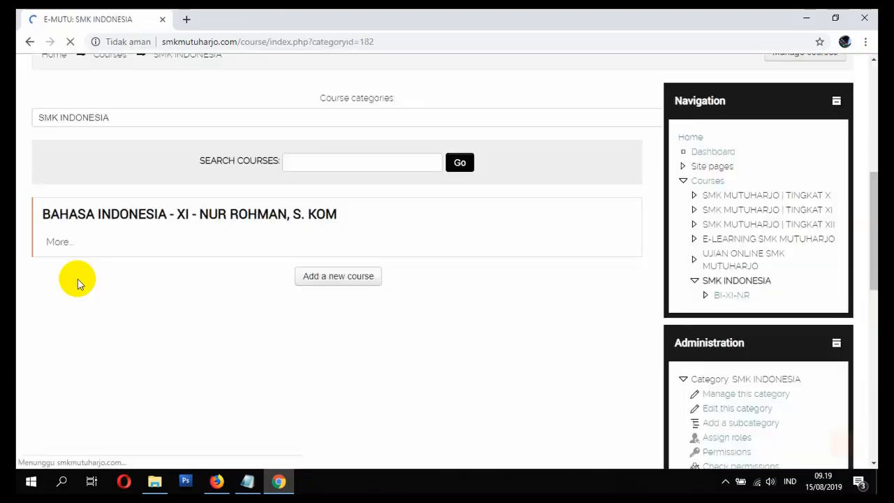
pyautogui.scroll(-1, 141, 254)
pyautogui.scroll(5, 297, 203)
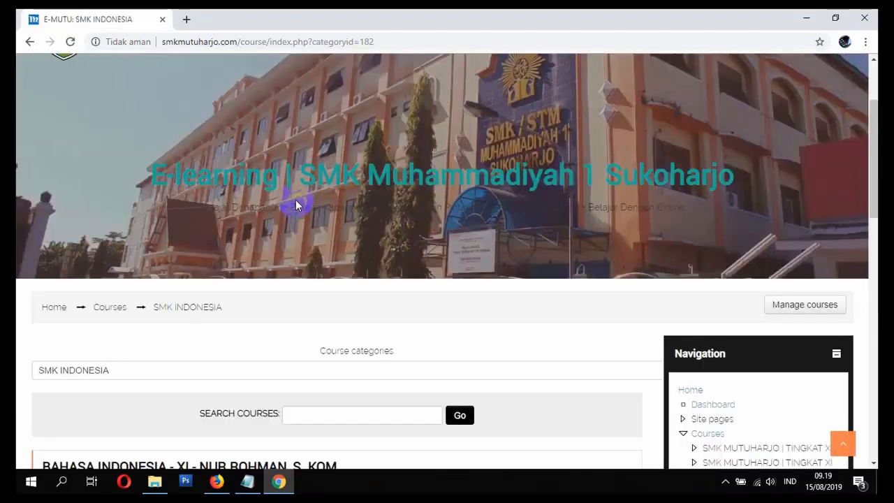
pyautogui.scroll(-4, 299, 204)
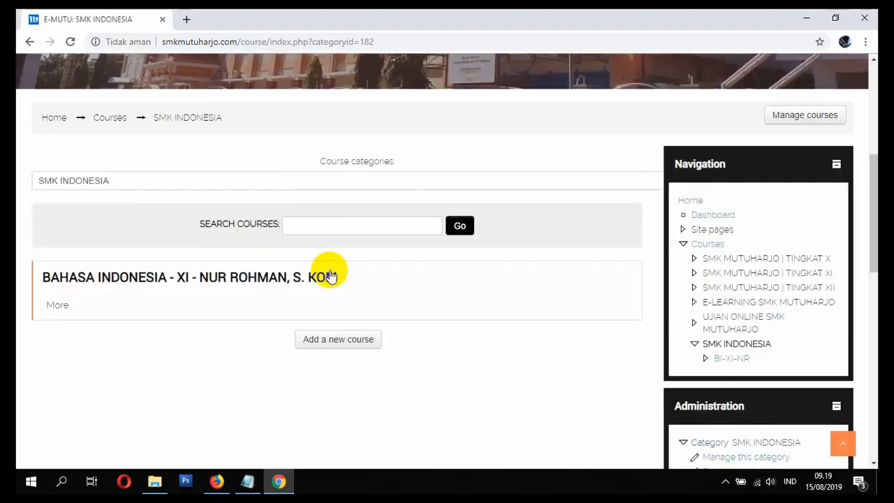
# Step: Switch the displayed course category to E-LEARNING SMK MUTUHARJO
pyautogui.scroll(1, 332, 276)
pyautogui.click(223, 183)
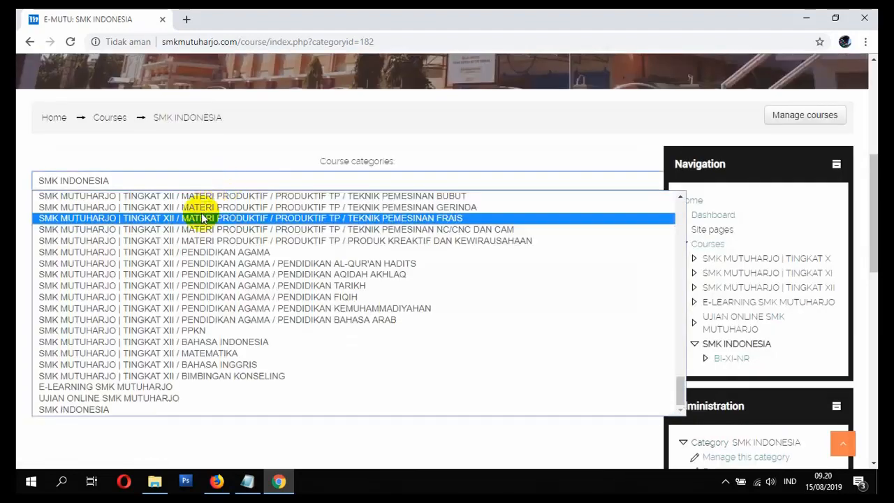
pyautogui.click(134, 388)
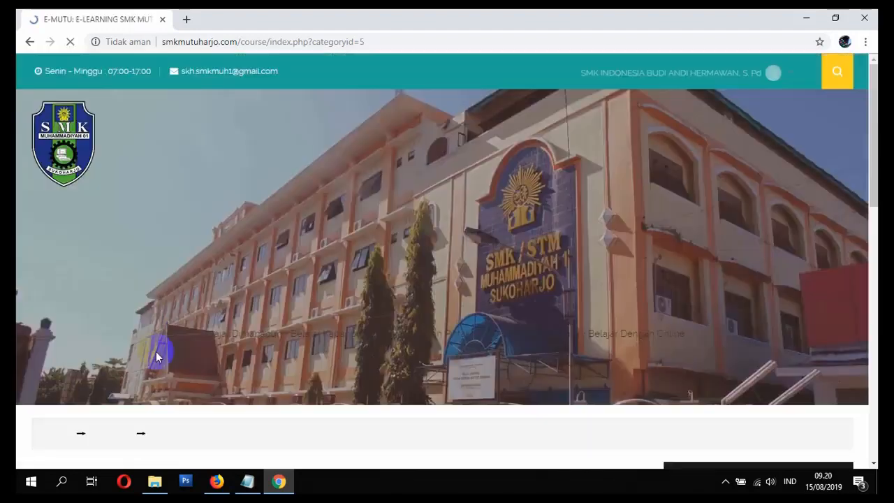
# Step: Check the E-LEARNING SMK MUTUHARJO category page for course creation and management options
pyautogui.scroll(-4, 174, 324)
pyautogui.scroll(-3, 318, 299)
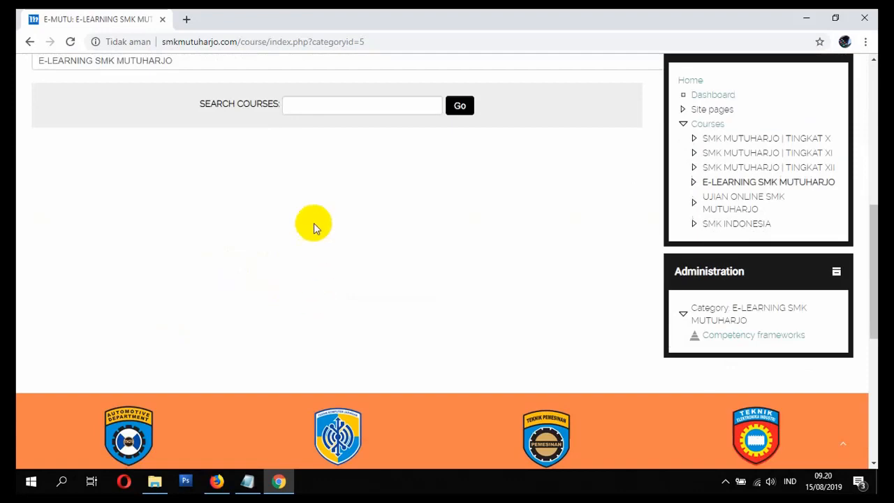
pyautogui.scroll(2, 315, 223)
pyautogui.scroll(-3, 324, 238)
pyautogui.scroll(3, 321, 221)
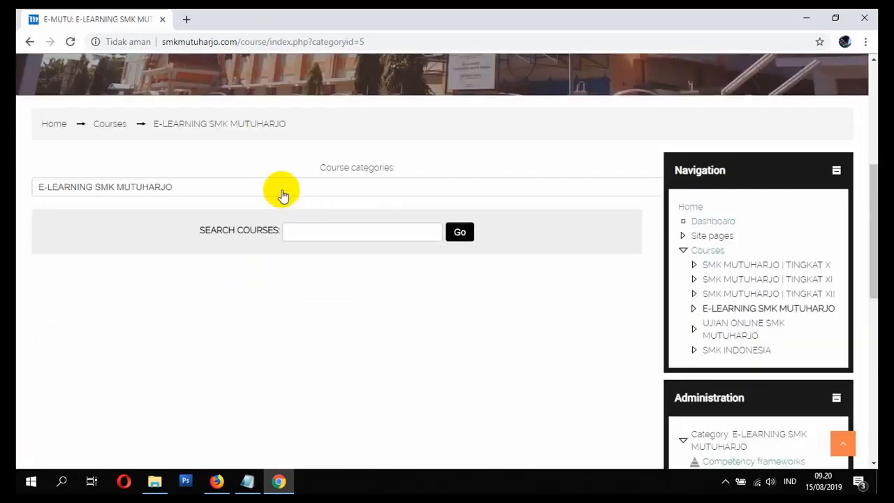
# Step: Switch the displayed course category to SMK INDONESIA and check its options for managing and adding courses
pyautogui.click(279, 187)
pyautogui.scroll(-1, 244, 307)
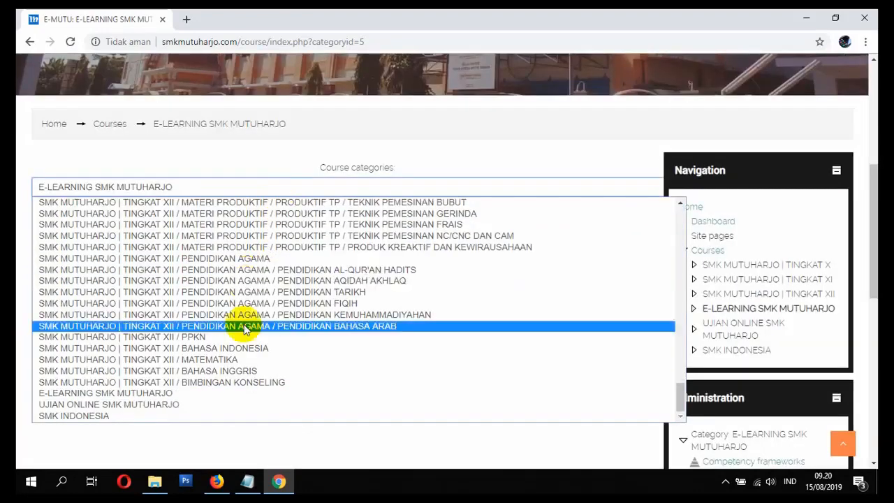
pyautogui.click(197, 416)
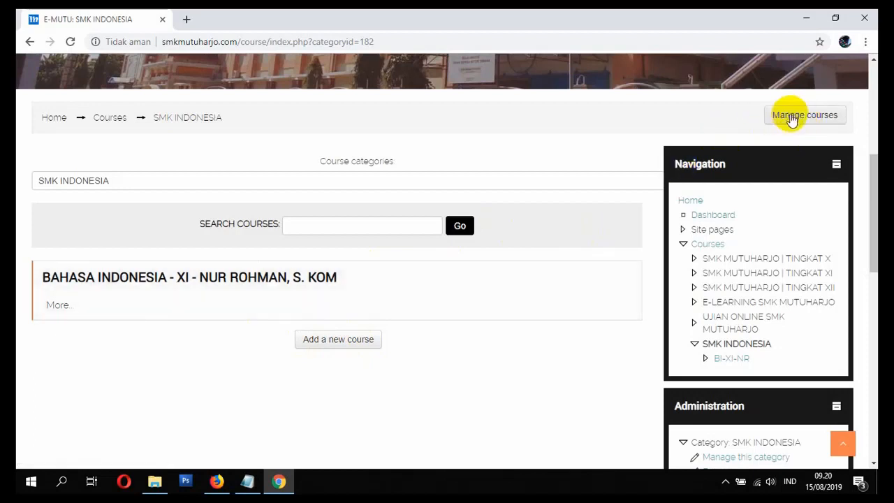
pyautogui.scroll(-4, 791, 121)
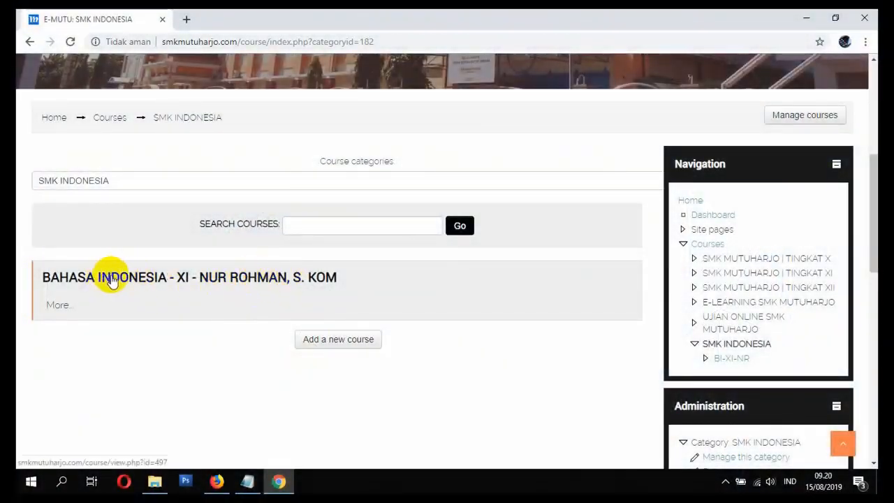
# Step: Open the BAHASA INDONESIA - XI course and examine its topic sections and course administration options
pyautogui.click(242, 282)
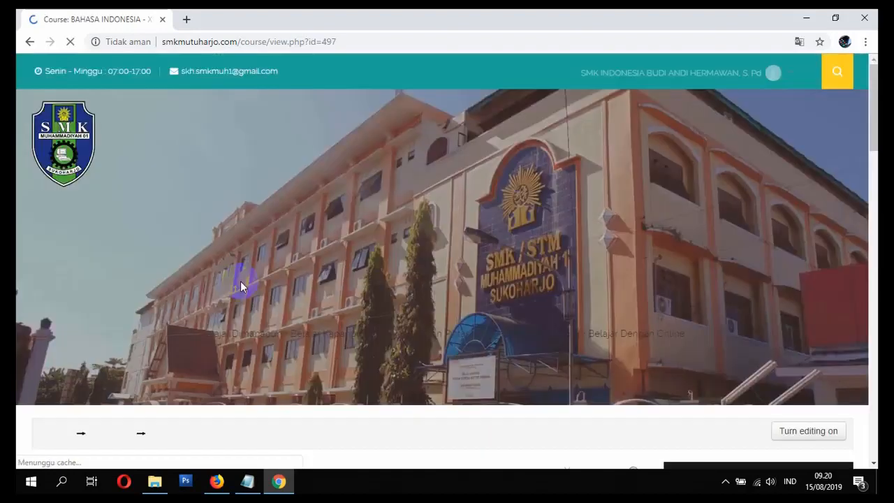
pyautogui.scroll(-3, 326, 321)
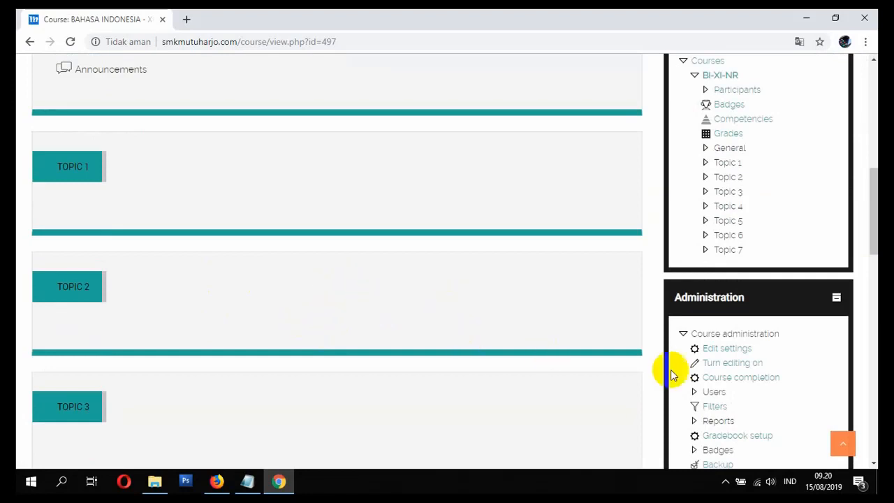
pyautogui.scroll(3, 359, 313)
pyautogui.scroll(-3, 360, 318)
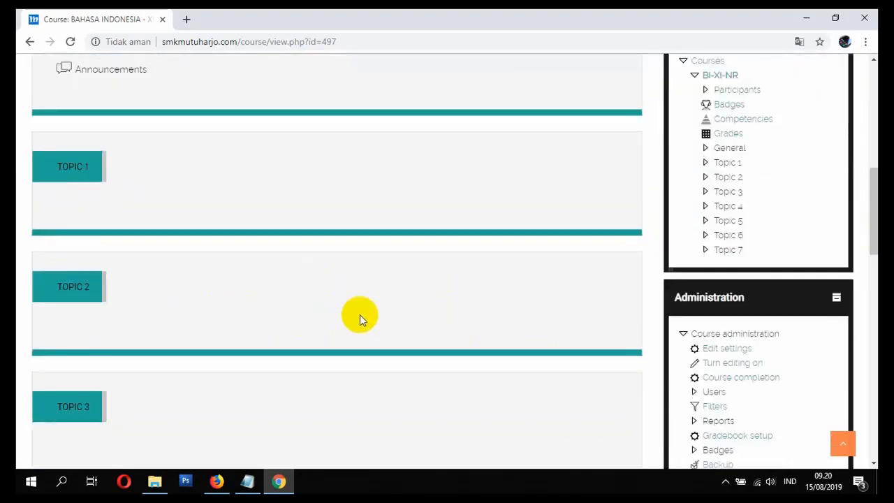
pyautogui.scroll(-3, 359, 315)
pyautogui.scroll(3, 476, 278)
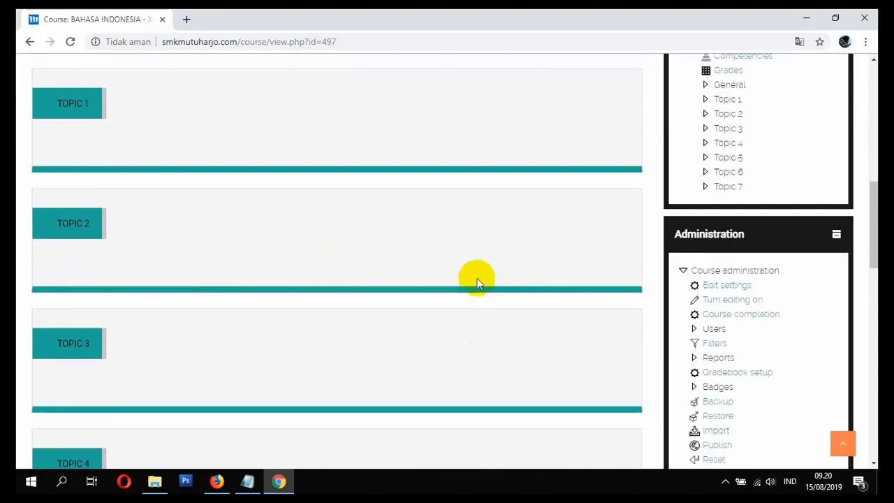
pyautogui.scroll(1, 477, 278)
pyautogui.scroll(-2, 545, 286)
pyautogui.scroll(7, 590, 303)
pyautogui.scroll(-1, 555, 305)
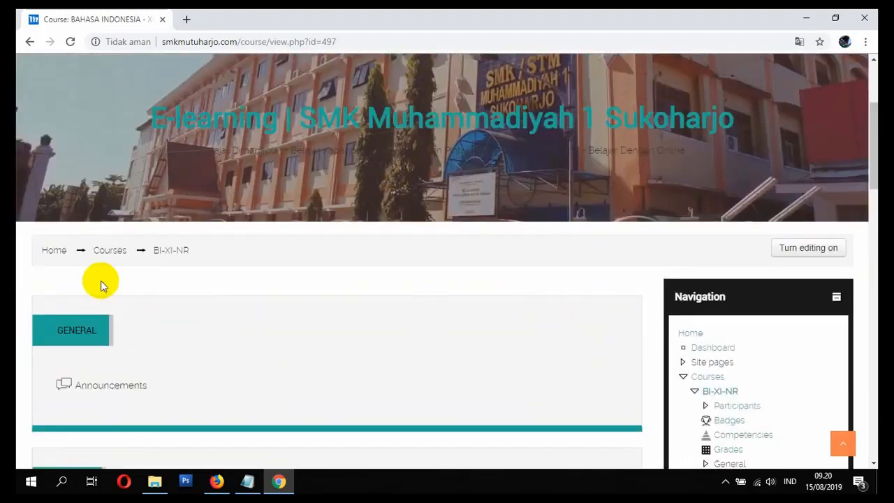
# Step: Return to the home page and reopen the SMK INDONESIA category through the site's course categories list
pyautogui.click(55, 252)
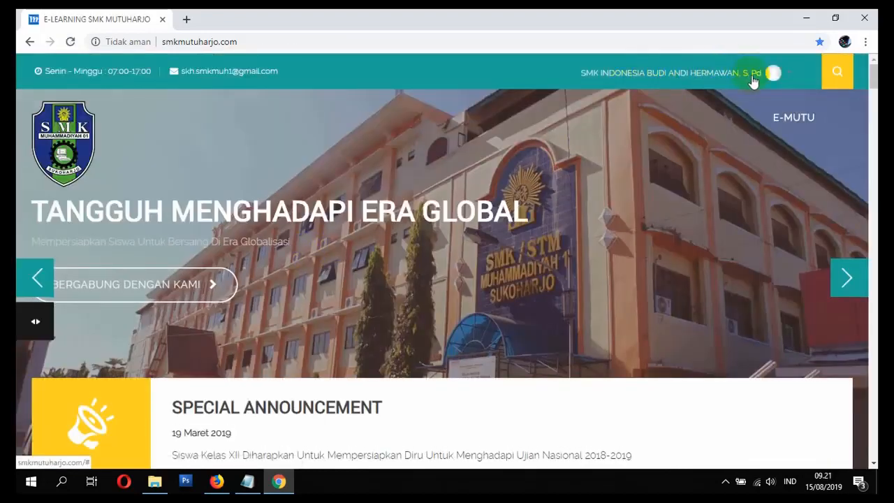
pyautogui.click(35, 319)
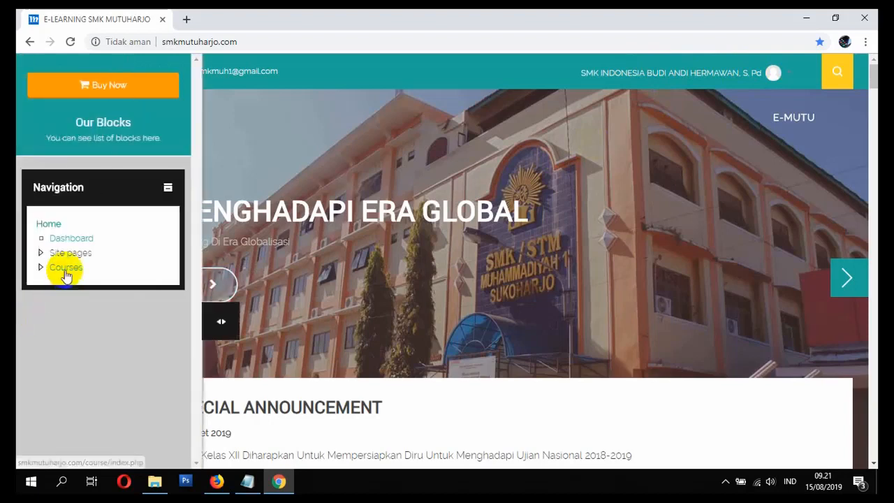
pyautogui.click(66, 268)
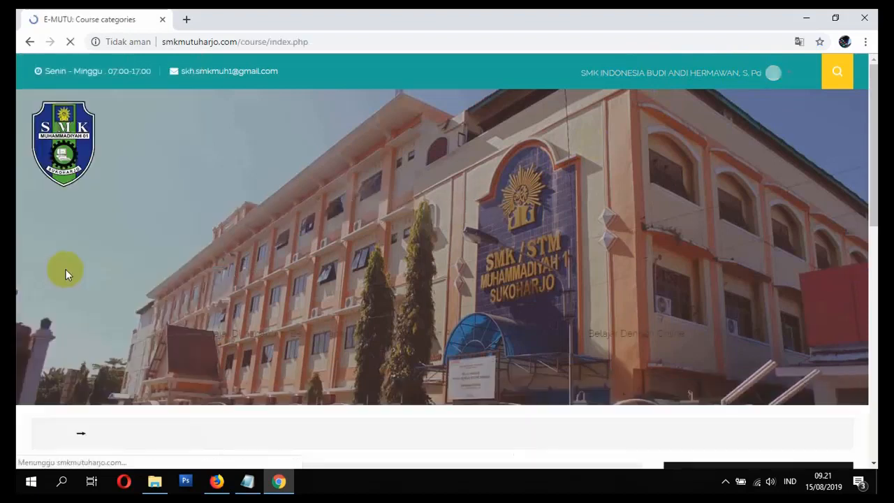
pyautogui.scroll(-3, 106, 314)
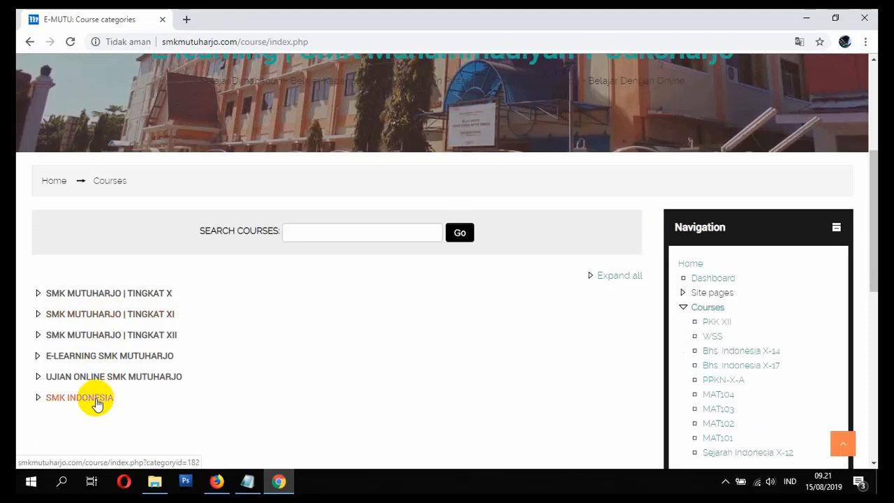
pyautogui.scroll(-3, 159, 379)
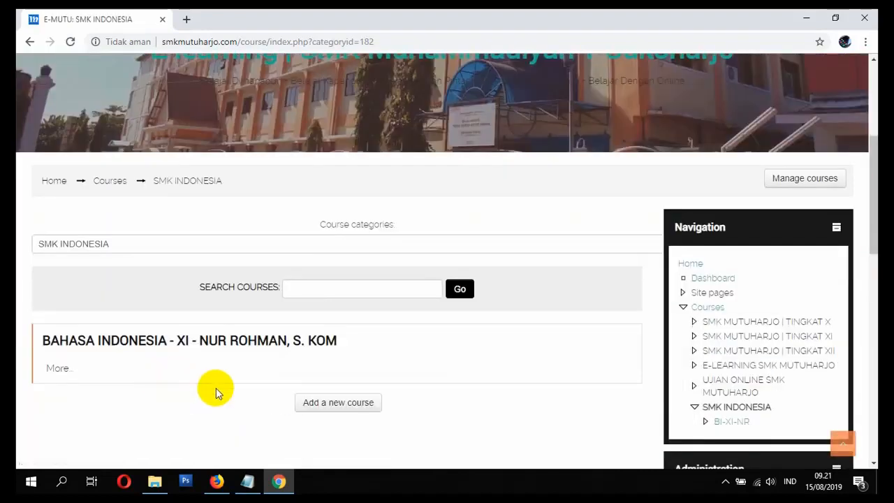
pyautogui.scroll(-1, 213, 389)
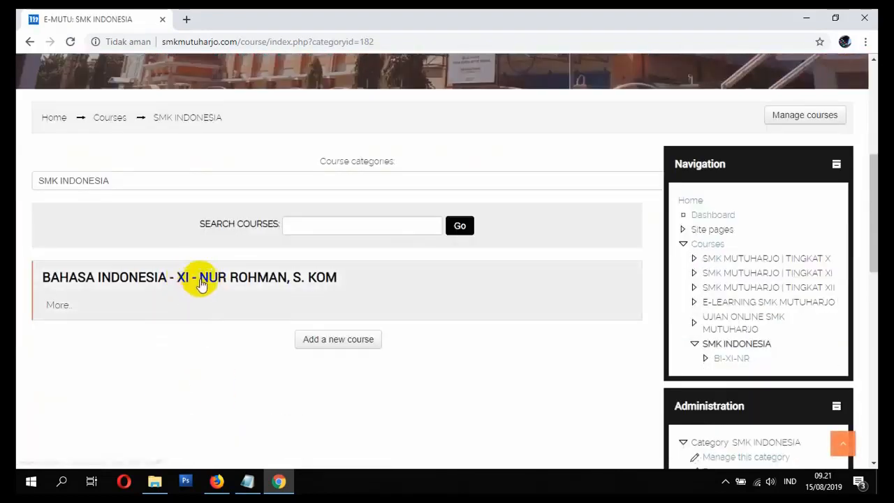
# Step: Open the manual enrolments page of the BAHASA INDONESIA - XI course from its enrolment methods
pyautogui.click(203, 279)
pyautogui.scroll(-6, 207, 287)
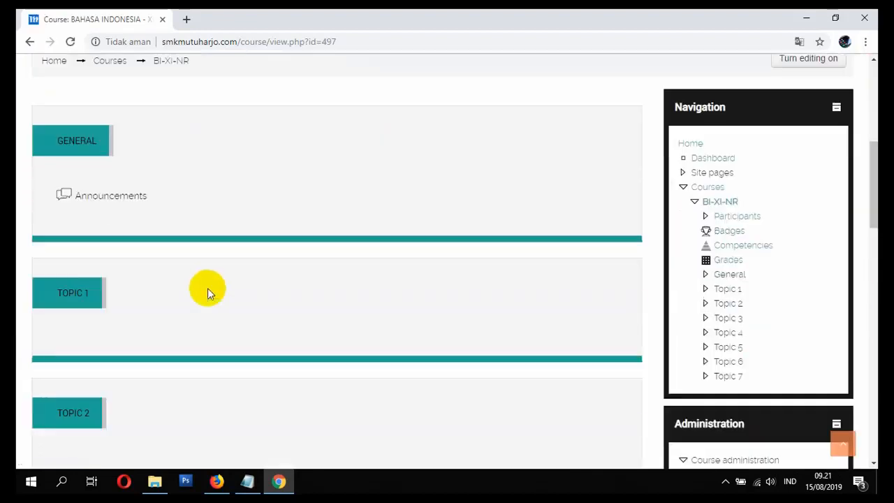
pyautogui.scroll(-1, 216, 285)
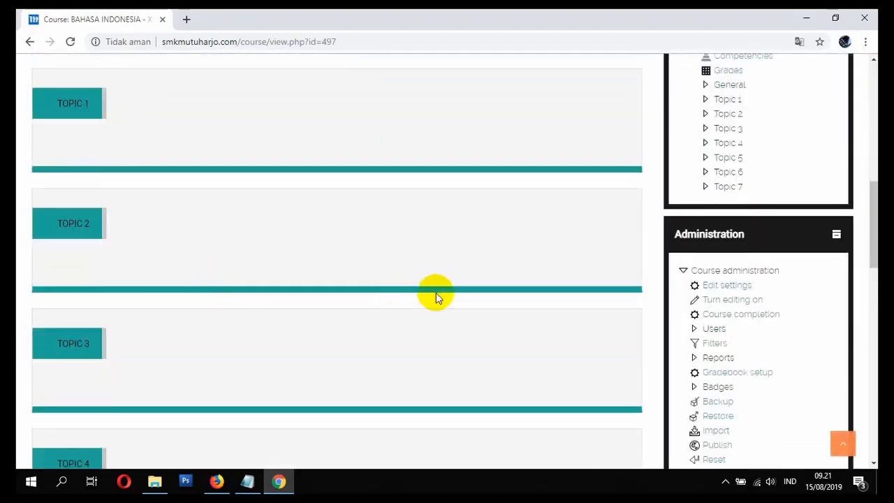
pyautogui.click(714, 328)
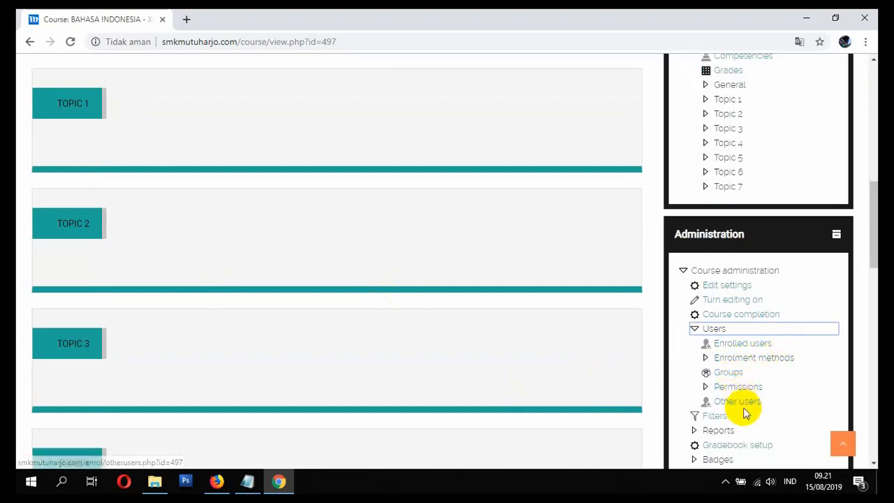
pyautogui.click(731, 362)
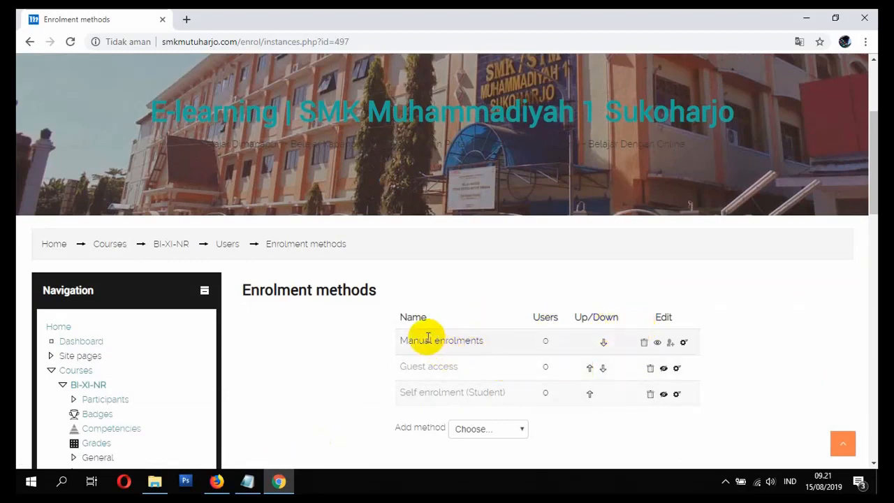
pyautogui.click(672, 344)
pyautogui.scroll(-5, 435, 339)
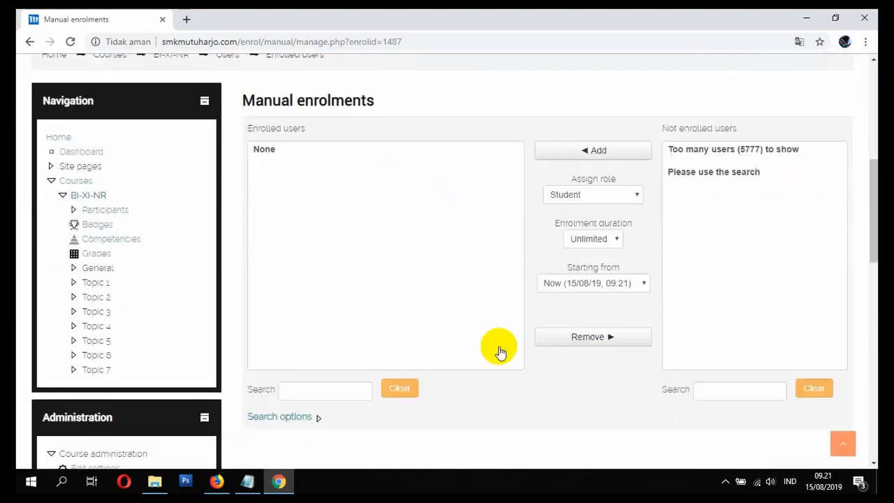
# Step: Find the non-enrolled users matching "guruin" and enrol SMK INDONESIA GURU 2 in the course with the Teacher role
pyautogui.click(706, 386)
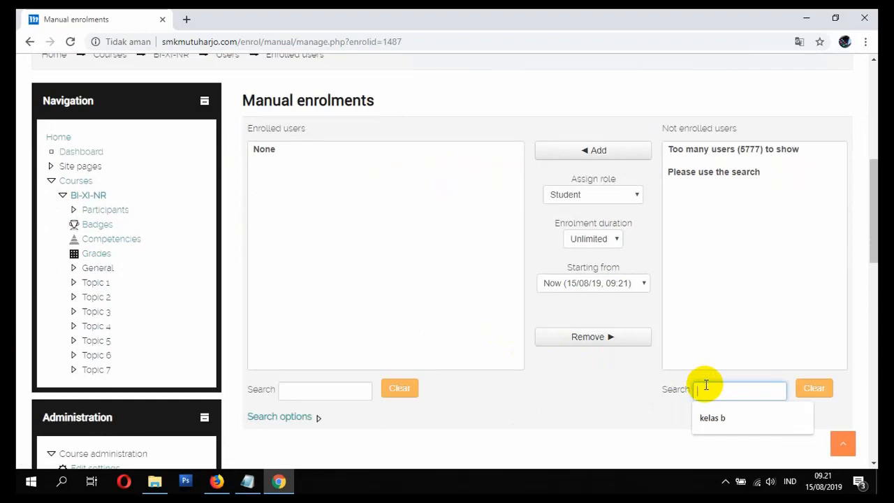
pyautogui.write('guruin')
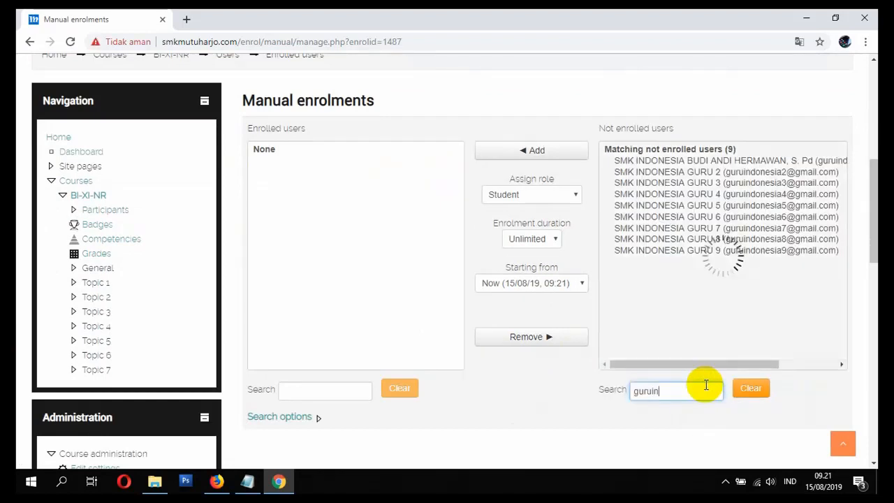
pyautogui.click(742, 162)
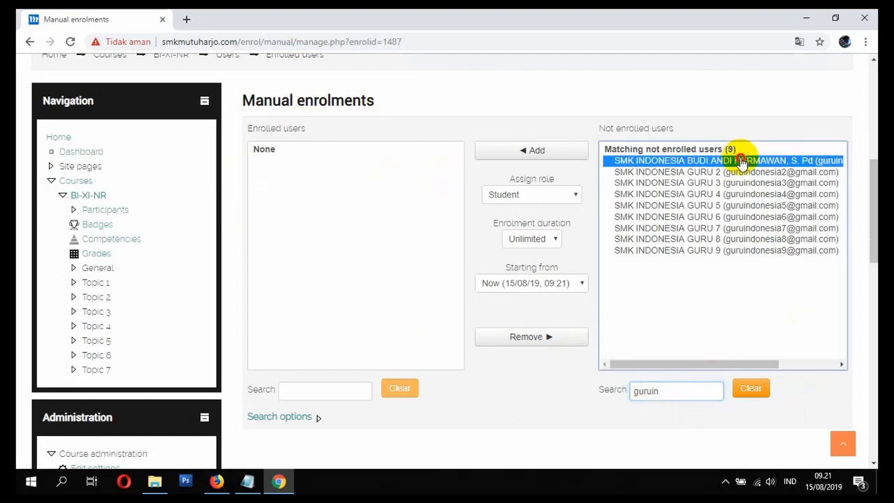
pyautogui.click(724, 174)
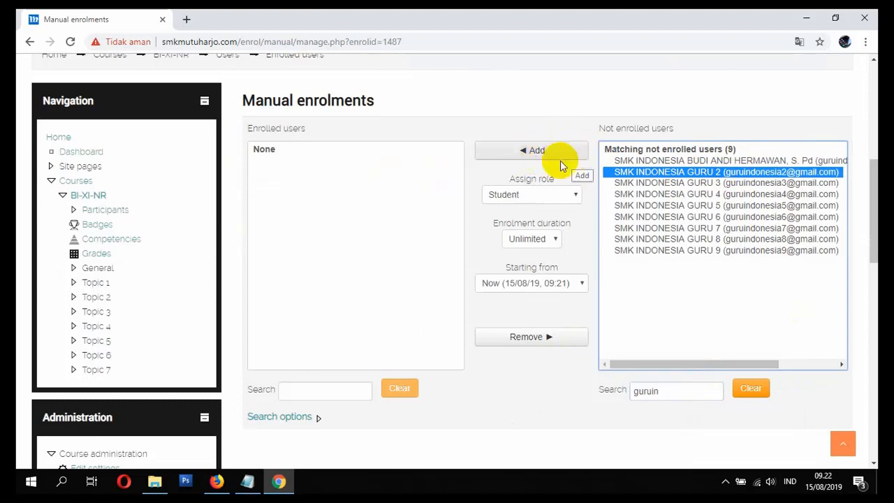
pyautogui.click(540, 198)
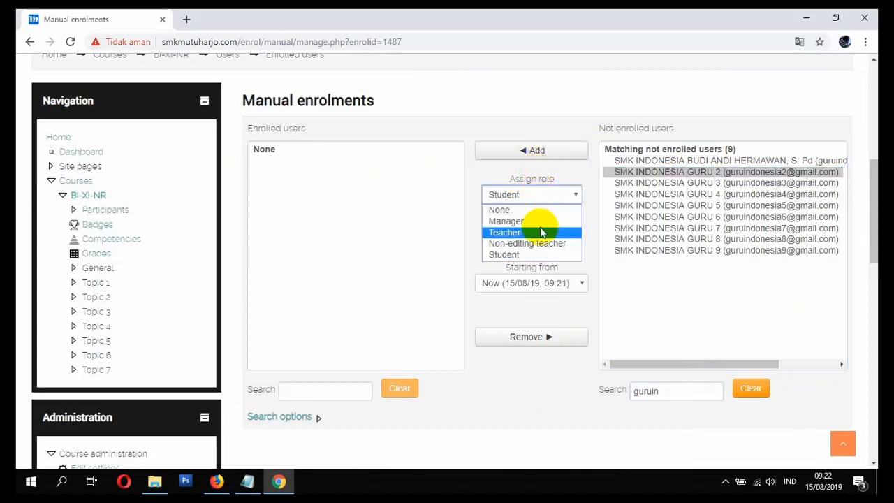
pyautogui.click(539, 231)
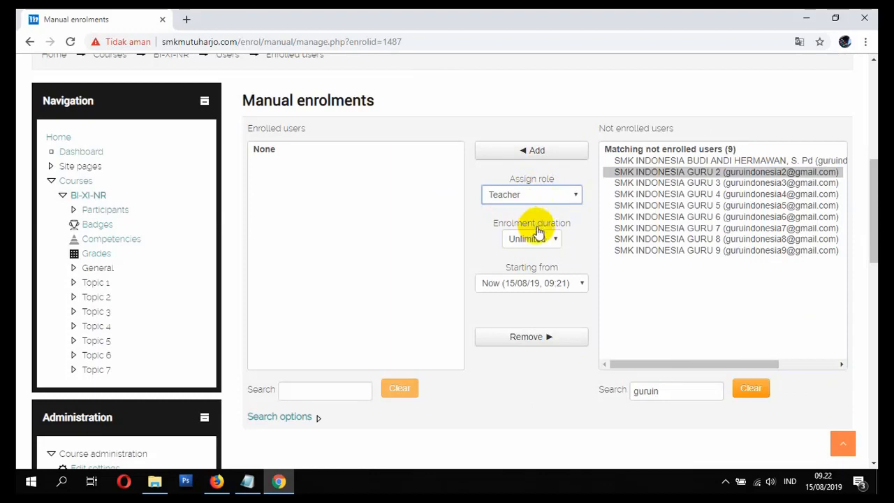
pyautogui.click(536, 150)
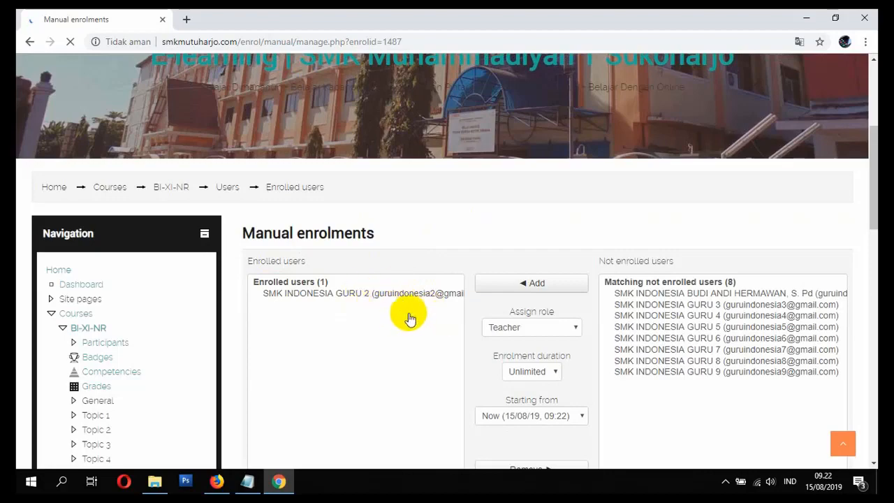
pyautogui.scroll(-4, 484, 290)
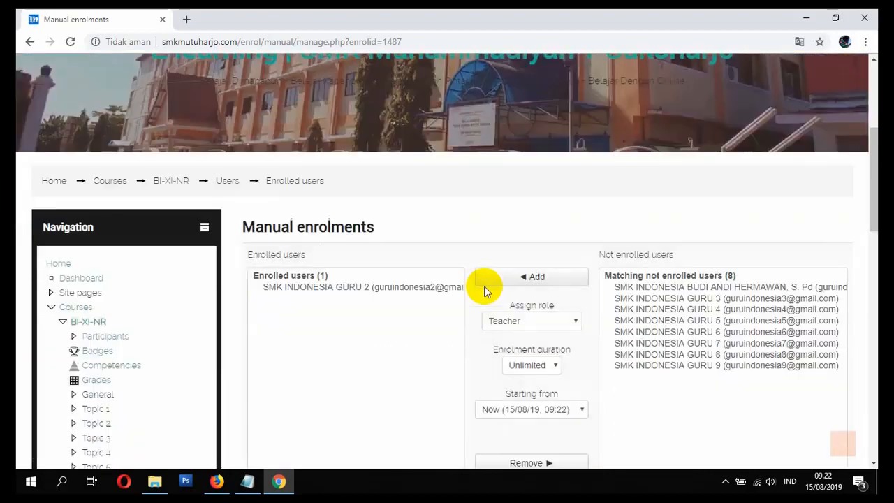
# Step: Log out of the category manager account and log in as SMK INDONESIA GURU 2 with the teacher's username and account password
pyautogui.scroll(4, 430, 277)
pyautogui.click(779, 78)
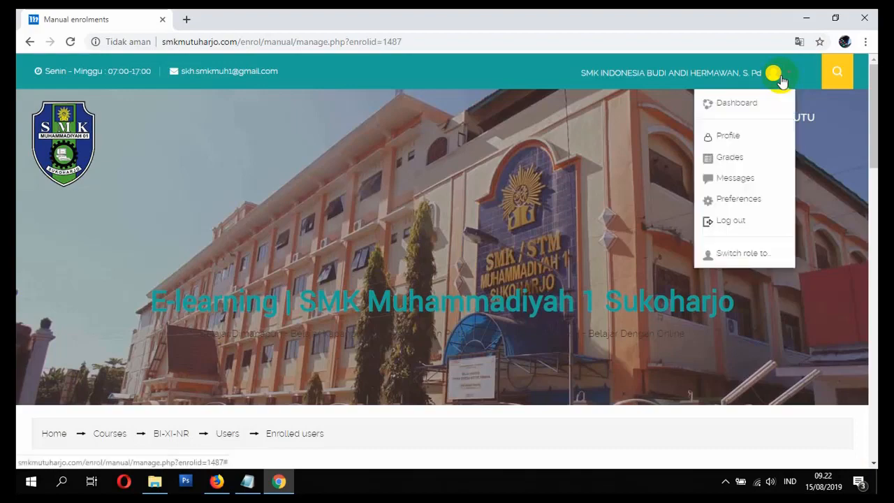
pyautogui.click(762, 223)
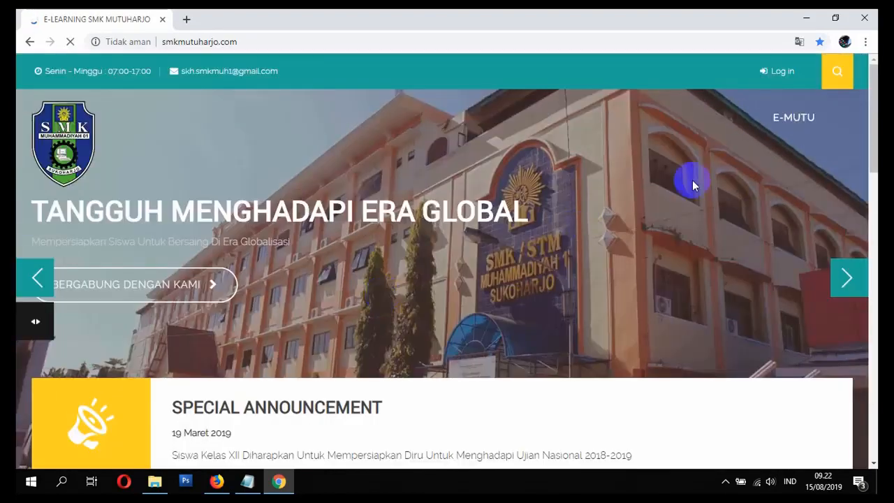
pyautogui.click(775, 72)
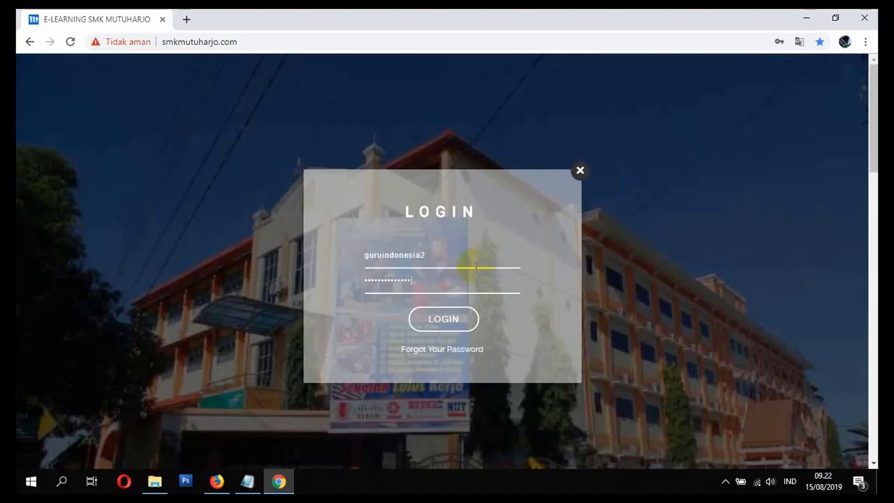
pyautogui.click(448, 319)
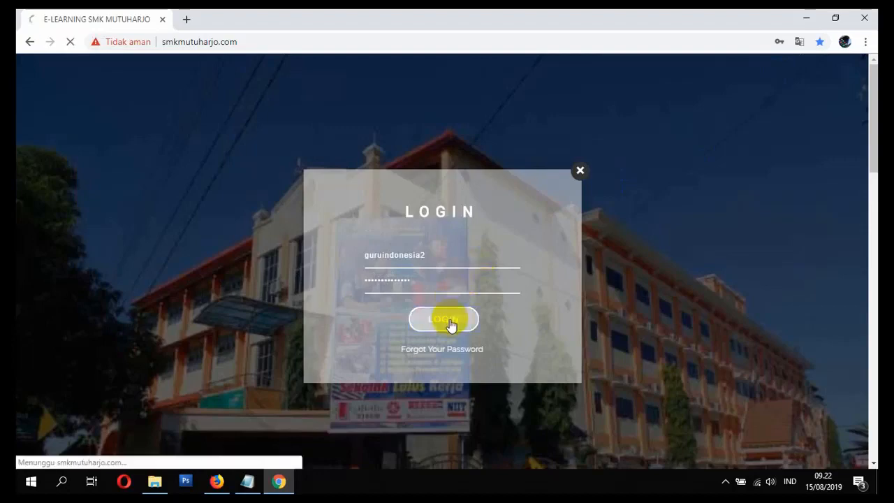
# Step: Look through the home page down to the teacher's enrolled courses under My Courses
pyautogui.scroll(-4, 467, 280)
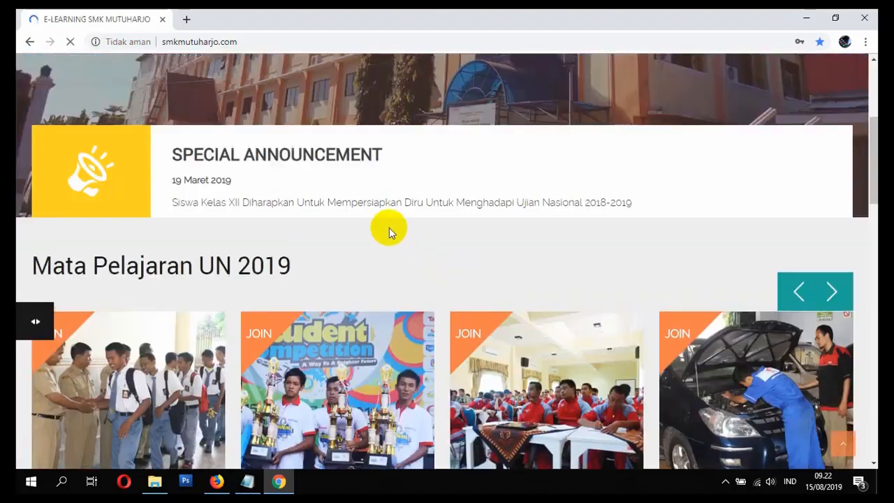
pyautogui.scroll(-9, 393, 233)
pyautogui.scroll(-2, 396, 243)
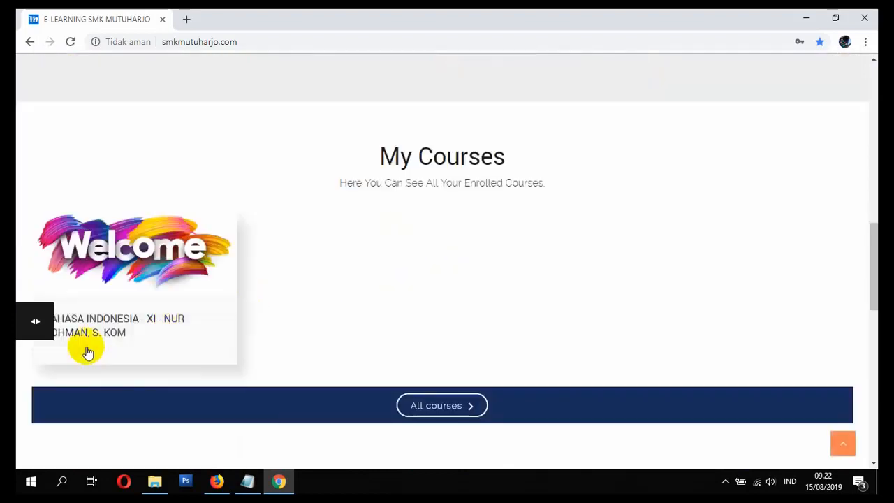
# Step: Open the BAHASA INDONESIA - XI course from My Courses and look through its topic sections and course blocks
pyautogui.scroll(-2, 163, 300)
pyautogui.scroll(1, 307, 181)
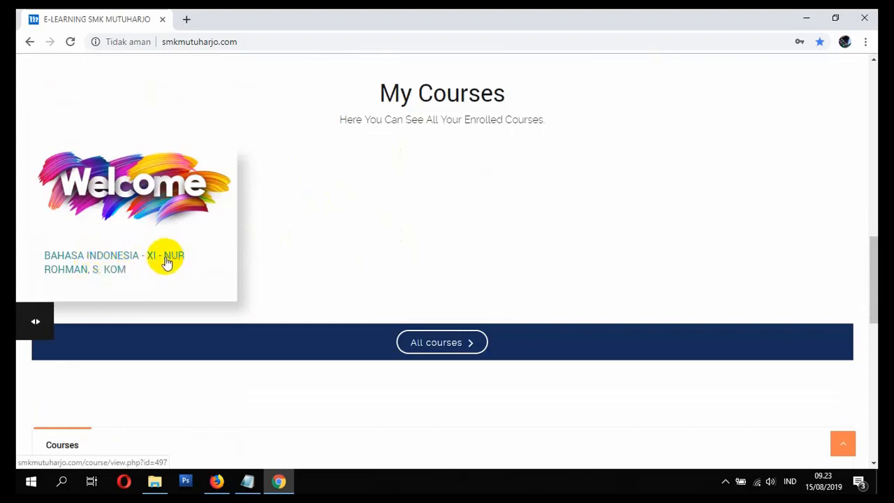
pyautogui.click(101, 271)
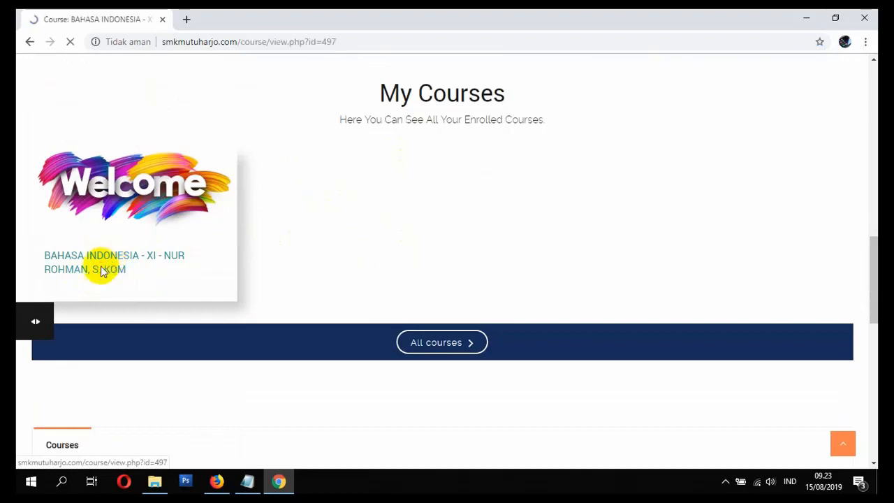
pyautogui.scroll(-5, 139, 273)
pyautogui.scroll(5, 140, 288)
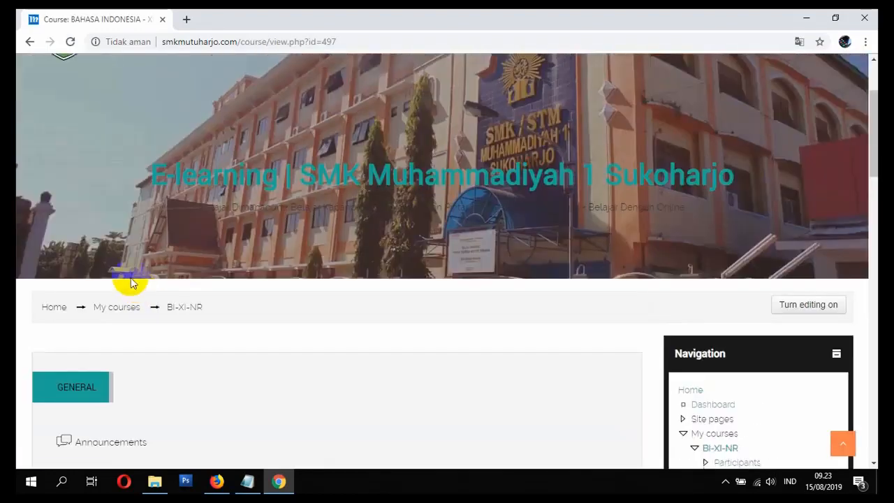
pyautogui.scroll(2, 176, 340)
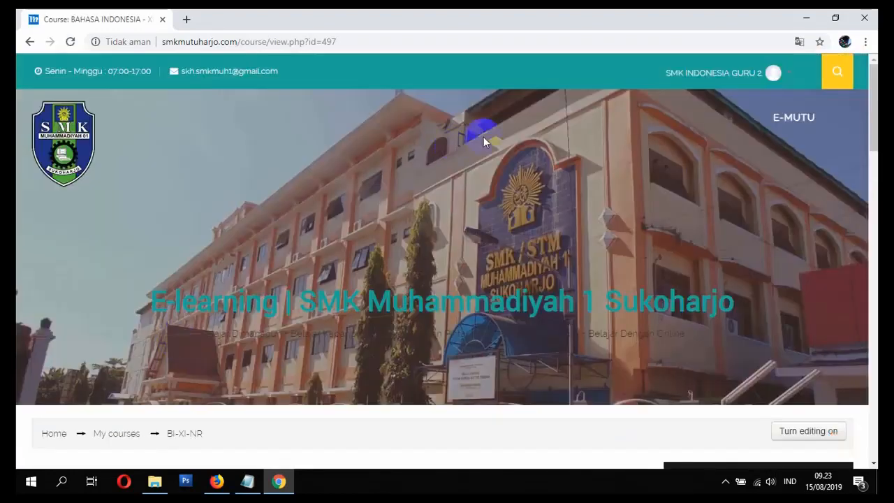
pyautogui.scroll(-3, 377, 314)
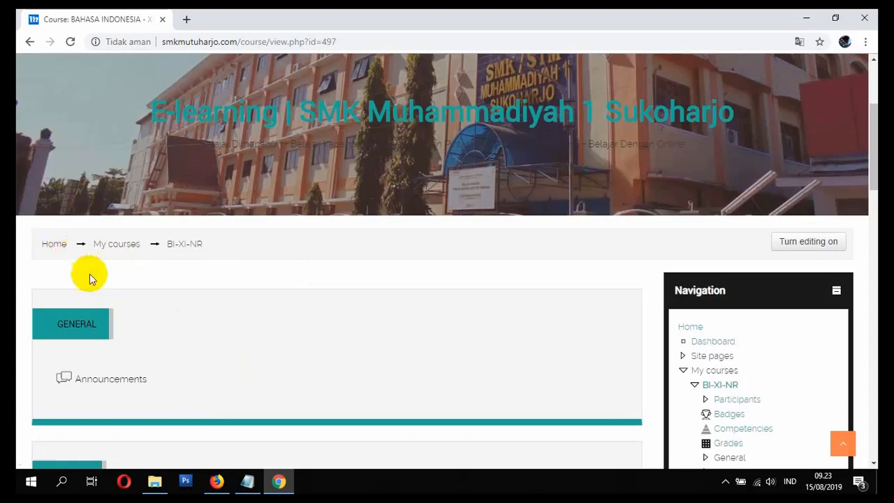
pyautogui.scroll(-3, 90, 278)
pyautogui.scroll(4, 221, 282)
pyautogui.scroll(-3, 228, 347)
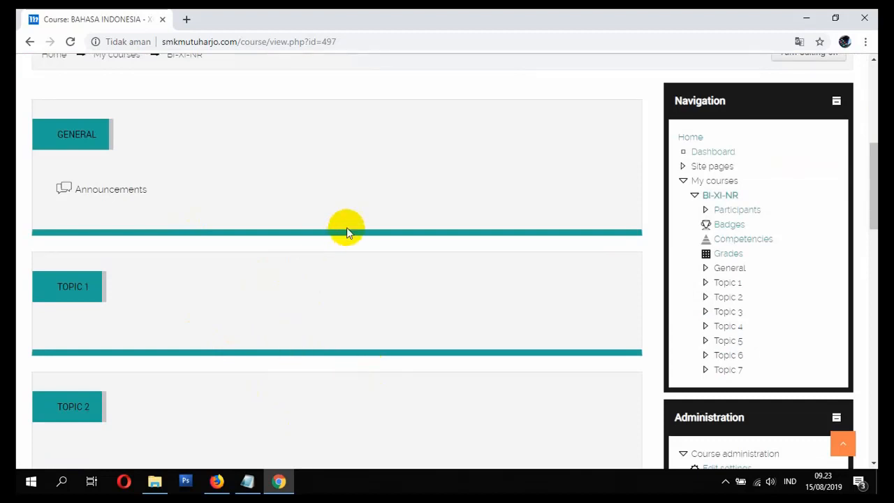
pyautogui.scroll(2, 357, 343)
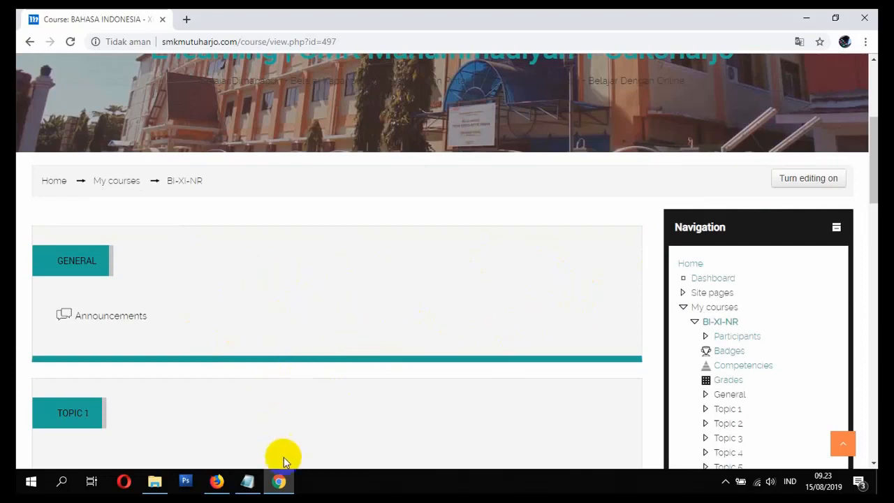
# Step: Switch to the Notepad topic list and mark item 5, UPLOAD & ENROLE USER MANAJER / GURU, as SELESAI
pyautogui.click(252, 483)
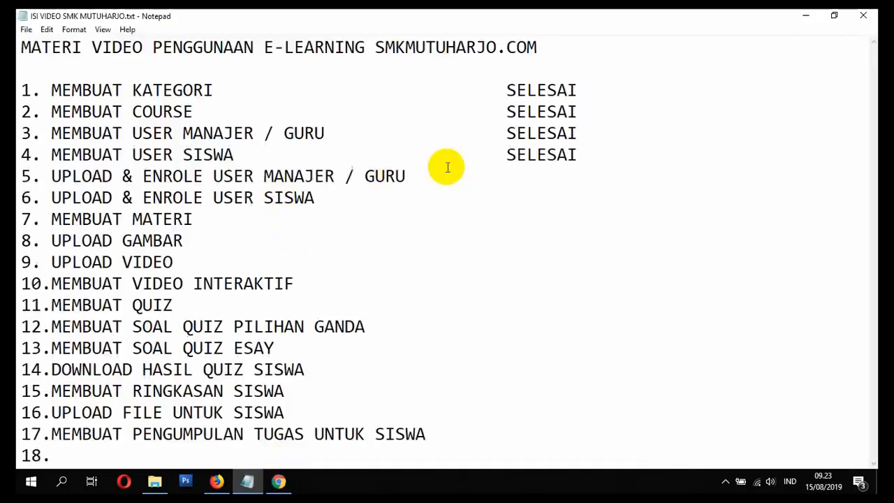
pyautogui.click(548, 180)
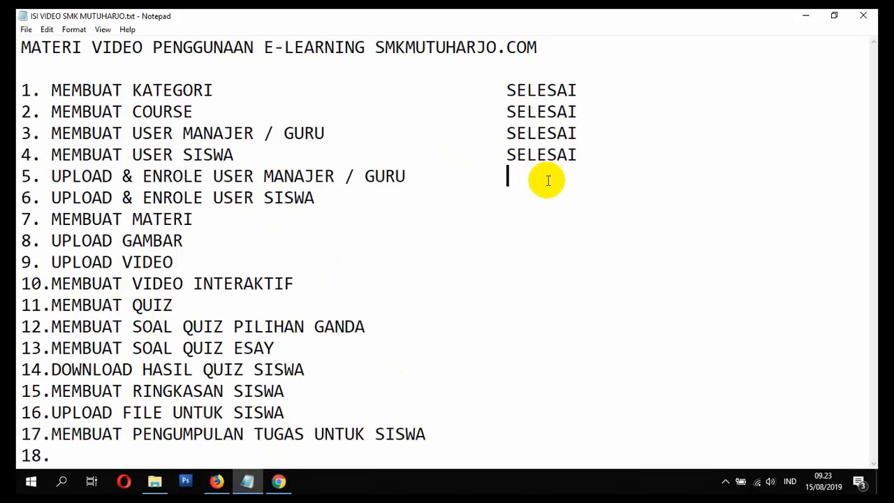
pyautogui.write('SELESA')
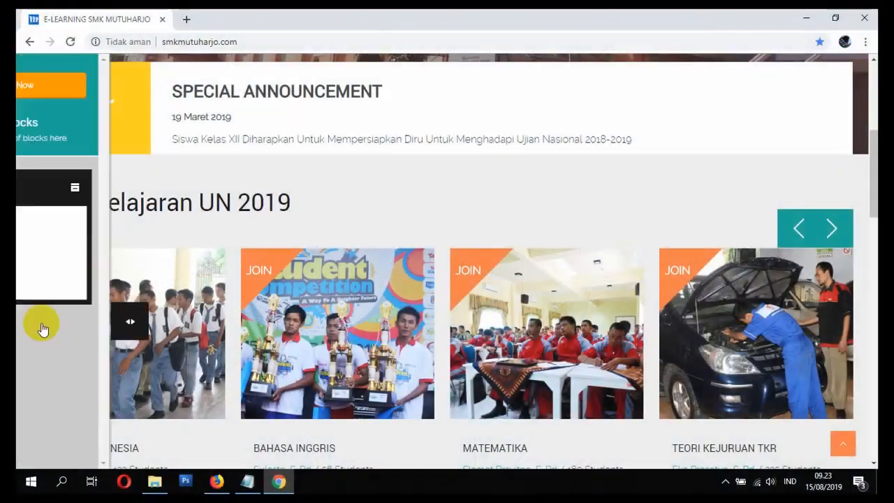
# Step: Switch to the browser and open the BI-XI-NR course through the home page's site navigation
pyautogui.click(77, 282)
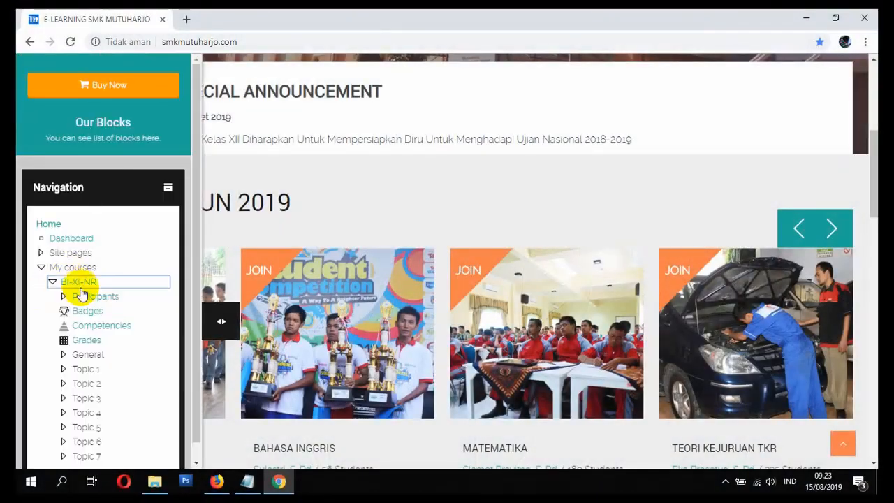
pyautogui.click(82, 289)
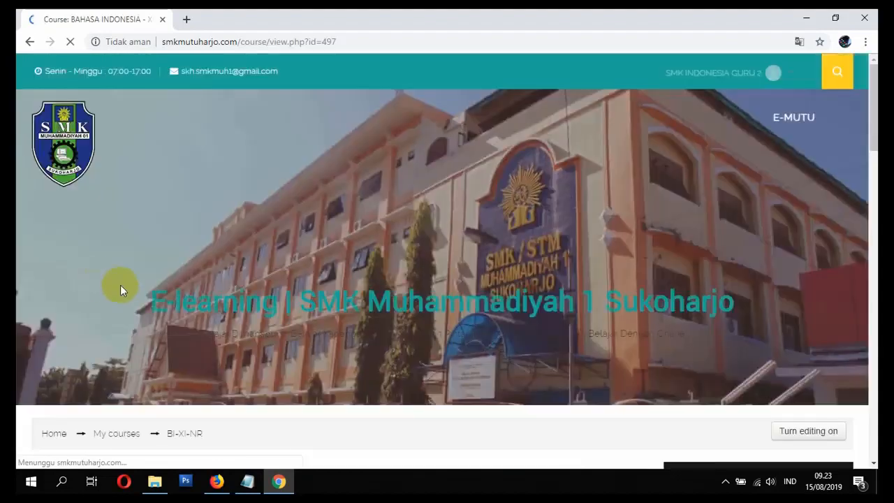
pyautogui.scroll(-2, 148, 324)
pyautogui.scroll(3, 140, 293)
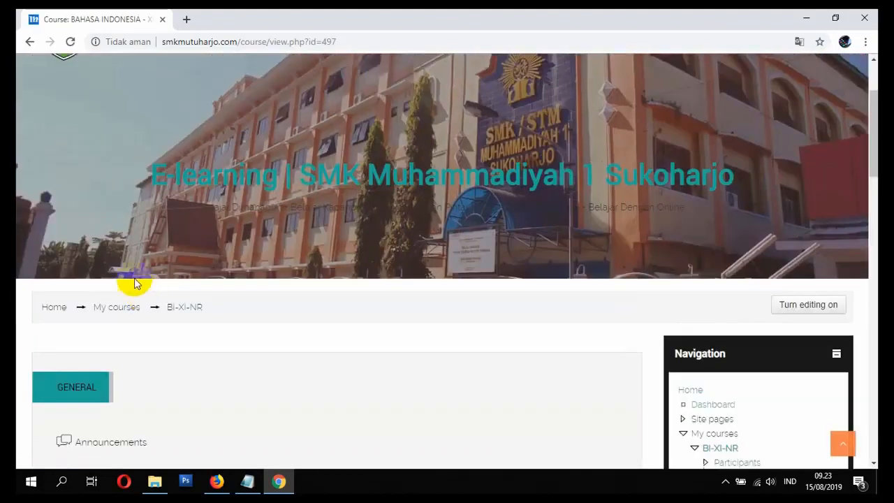
# Step: Return to the home page and open the BAHASA INDONESIA - XI course from the enrolled courses
pyautogui.click(56, 308)
pyautogui.scroll(-10, 195, 286)
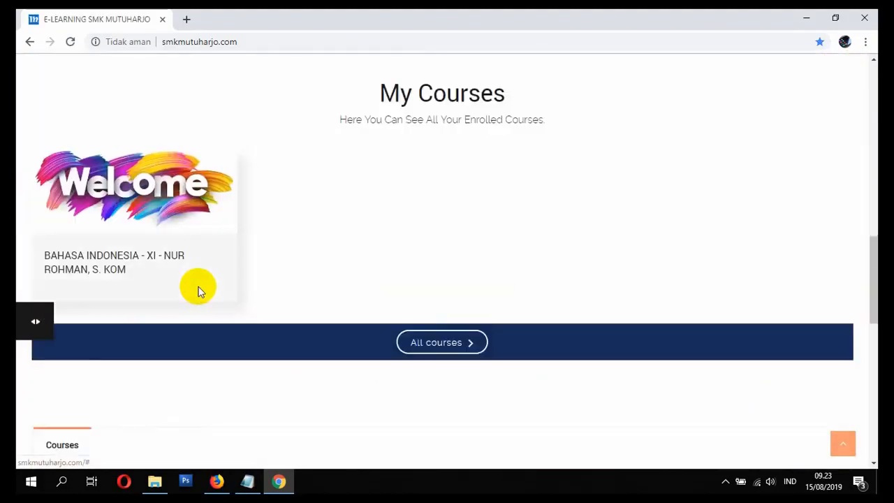
pyautogui.click(110, 259)
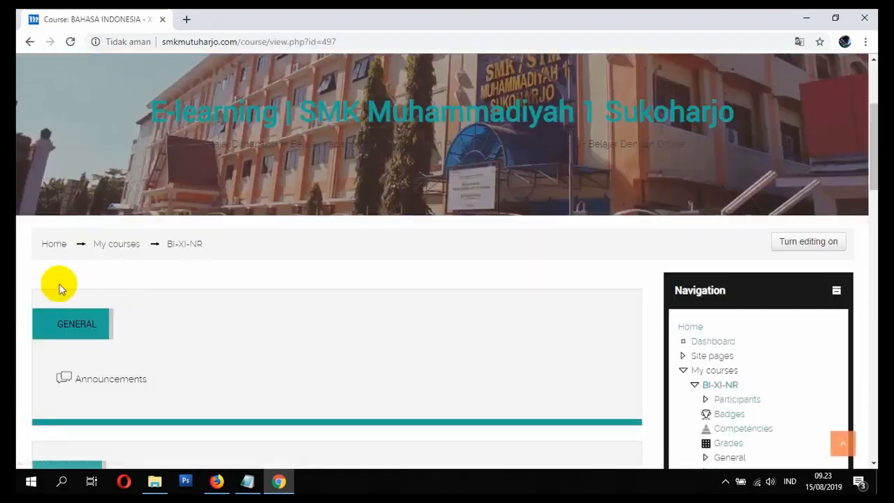
# Step: Go back to the home page and open the BAHASA INDONESIA - XI course through the SMK INDONESIA category
pyautogui.click(46, 246)
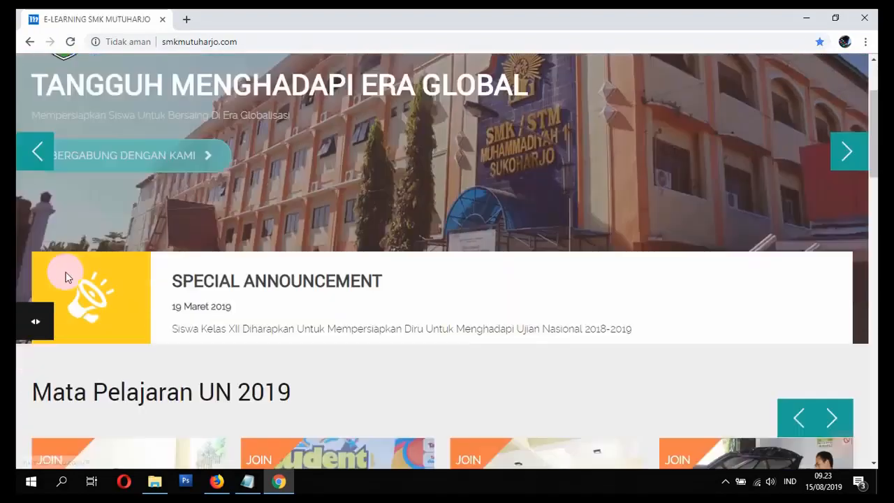
pyautogui.scroll(-2, 67, 273)
pyautogui.scroll(-15, 67, 274)
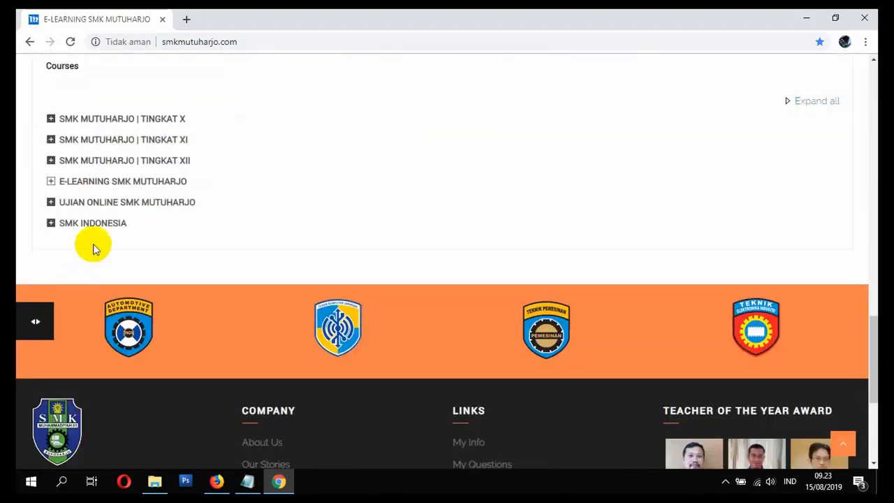
pyautogui.click(112, 225)
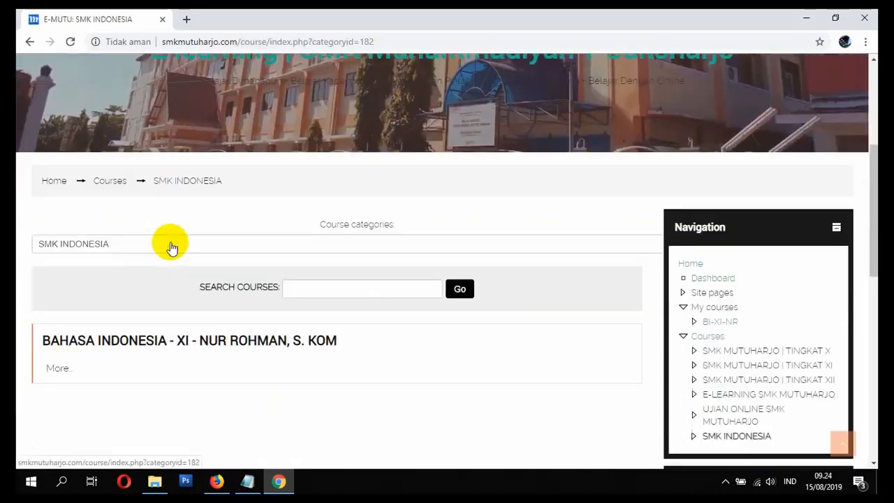
pyautogui.scroll(-2, 154, 241)
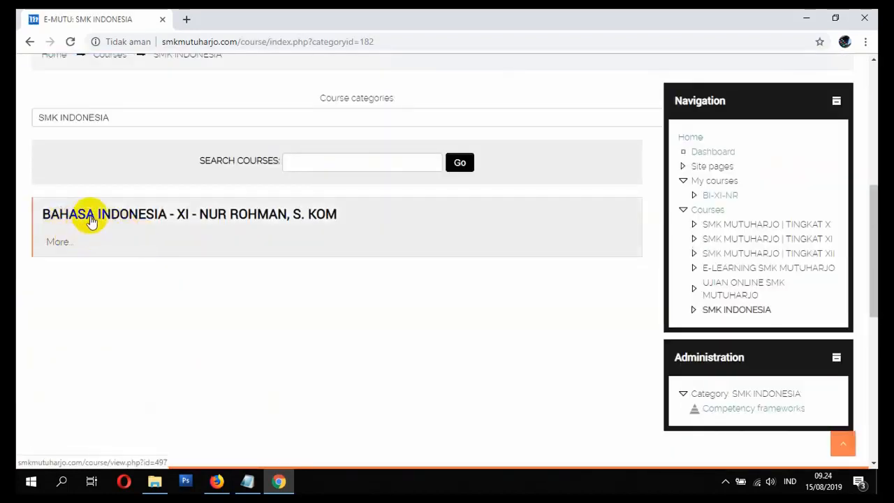
pyautogui.scroll(-7, 90, 219)
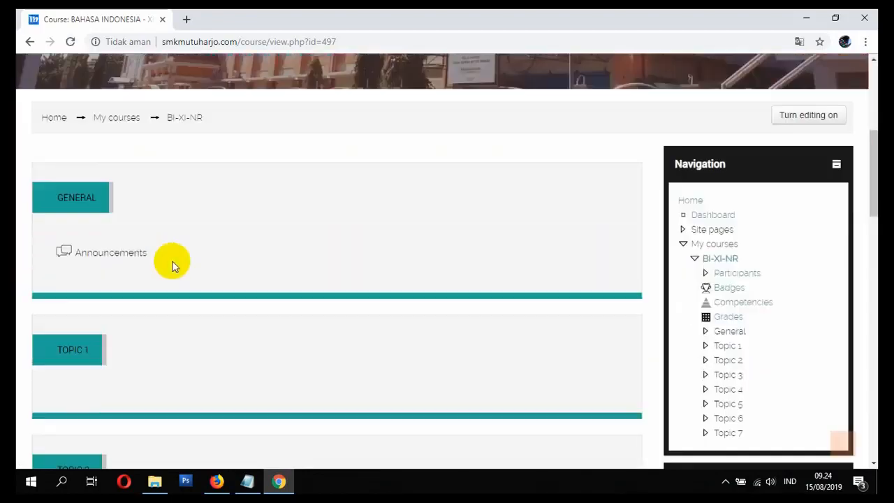
pyautogui.scroll(4, 549, 305)
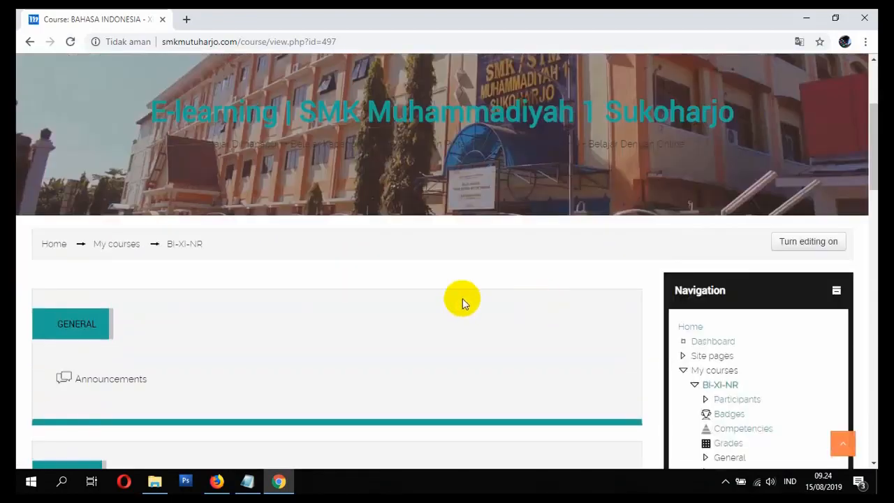
# Step: Open the course's enrolment methods from its user administration and go to the manual enrolments page
pyautogui.scroll(-5, 462, 299)
pyautogui.scroll(-1, 483, 305)
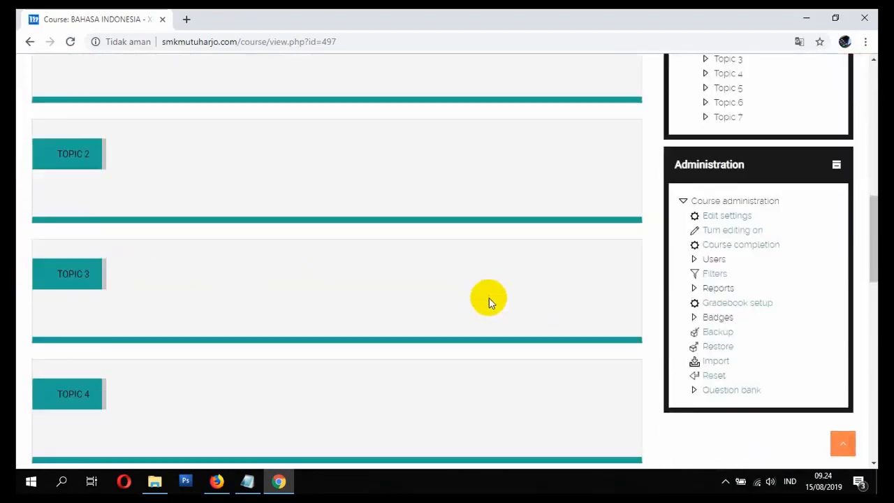
pyautogui.click(702, 261)
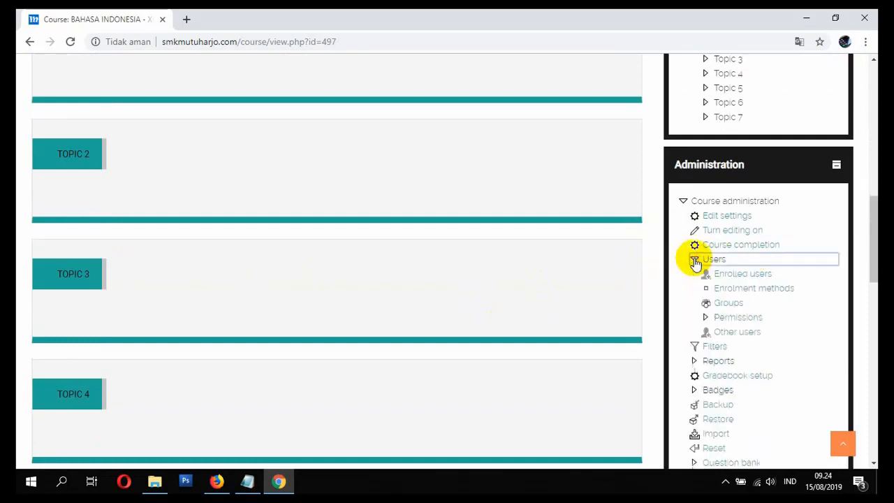
pyautogui.click(735, 290)
pyautogui.scroll(-5, 688, 289)
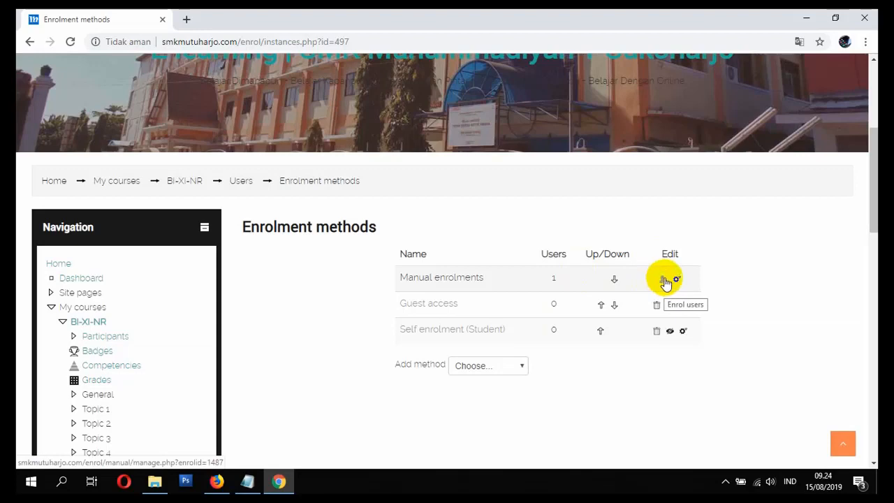
pyautogui.scroll(-6, 671, 281)
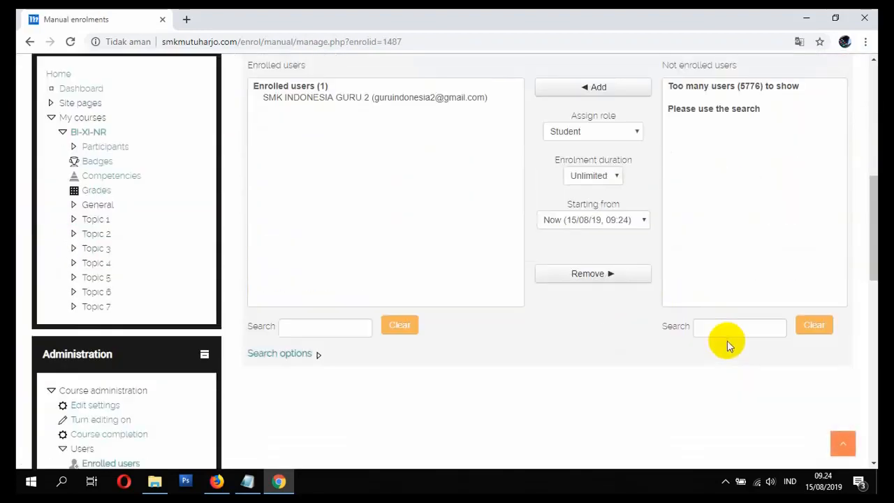
# Step: Search the not enrolled users for "siswain"
pyautogui.click(720, 322)
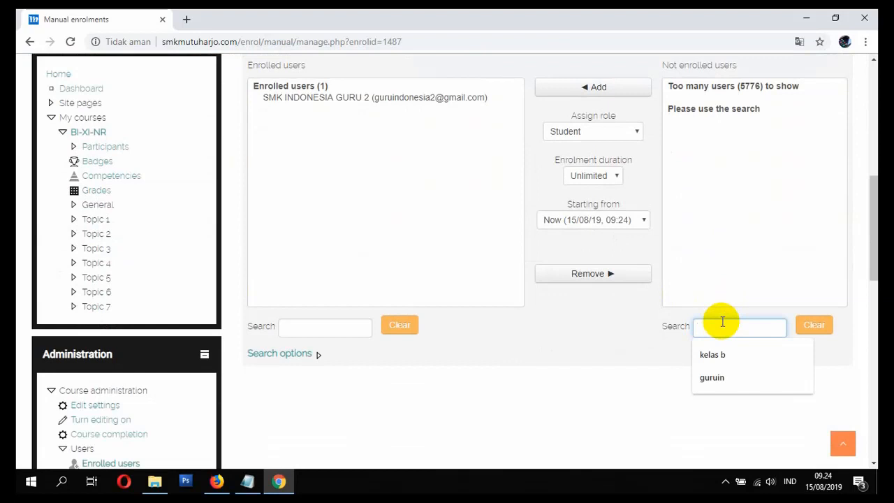
pyautogui.write('siswa')
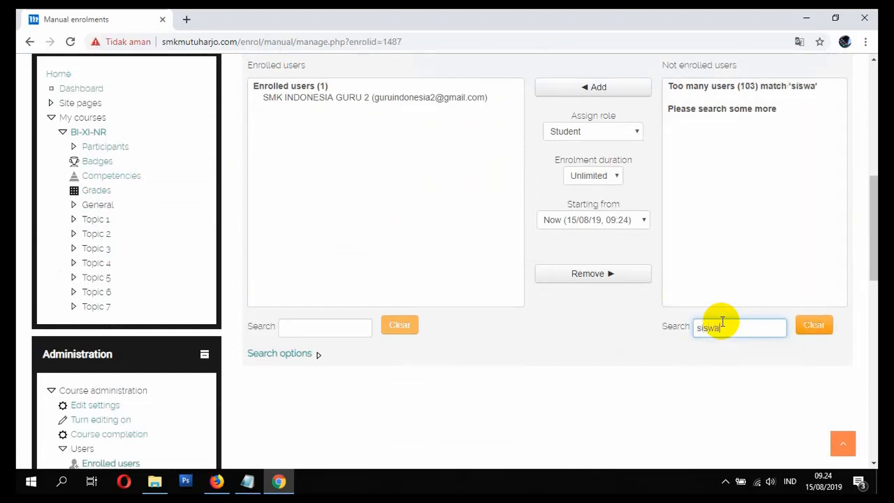
pyautogui.write('in')
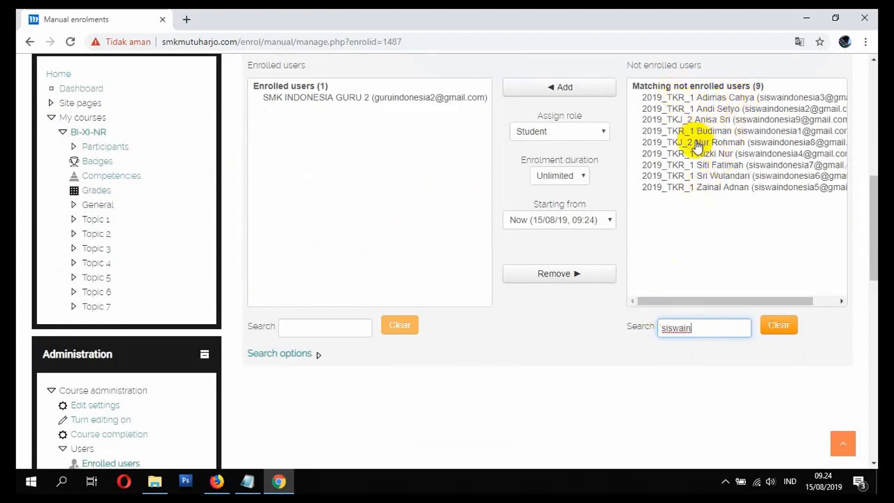
pyautogui.click(698, 99)
pyautogui.click(732, 187)
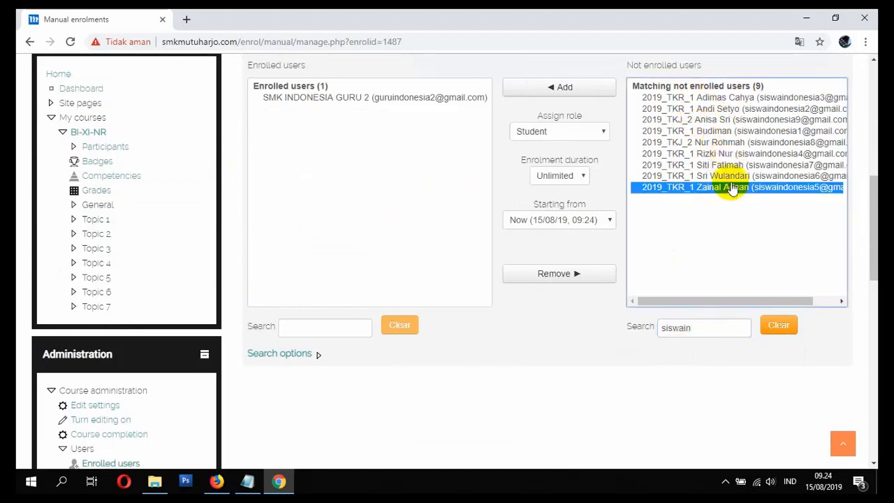
pyautogui.moveTo(698, 98); pyautogui.dragTo(724, 190)
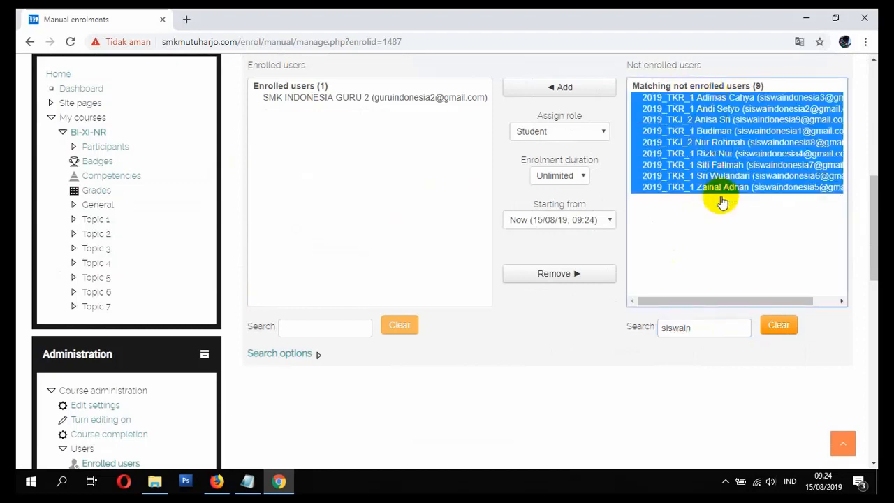
pyautogui.click(716, 176)
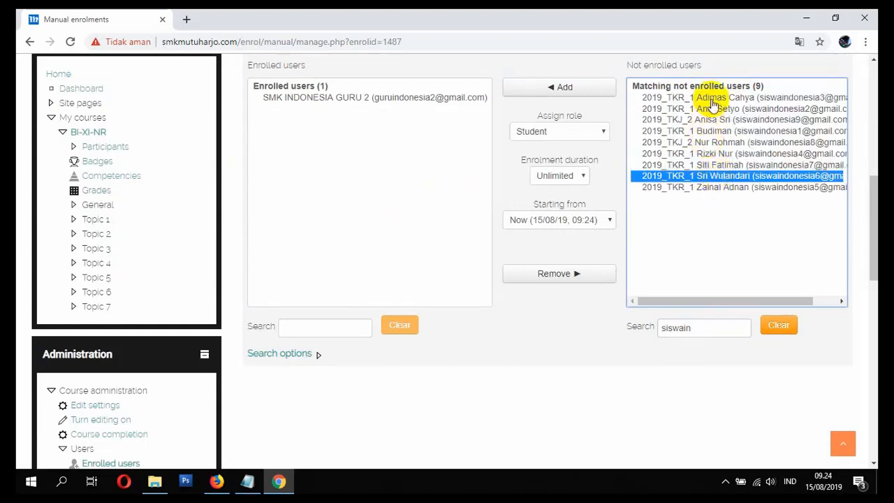
pyautogui.click(709, 97)
pyautogui.keyDown('shift'); pyautogui.click(723, 187); pyautogui.keyUp('shift')
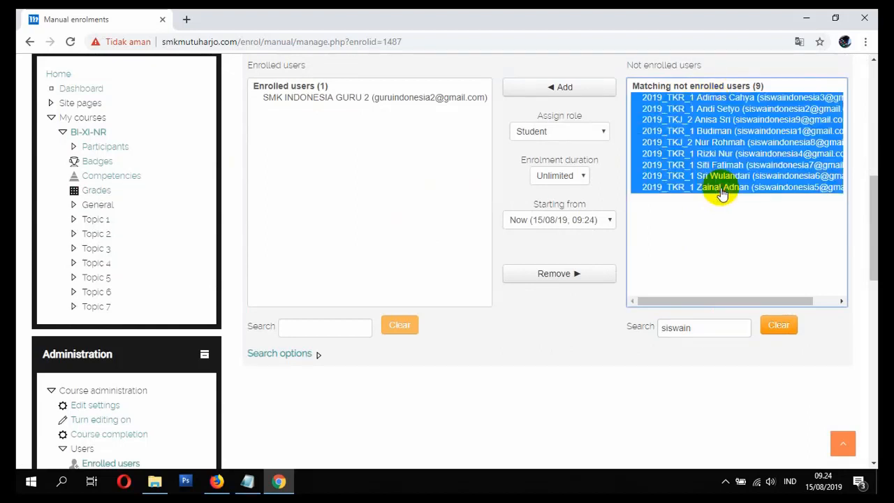
# Step: Select all the matching not enrolled users and enrol them in the course with the Student role
pyautogui.click(704, 100)
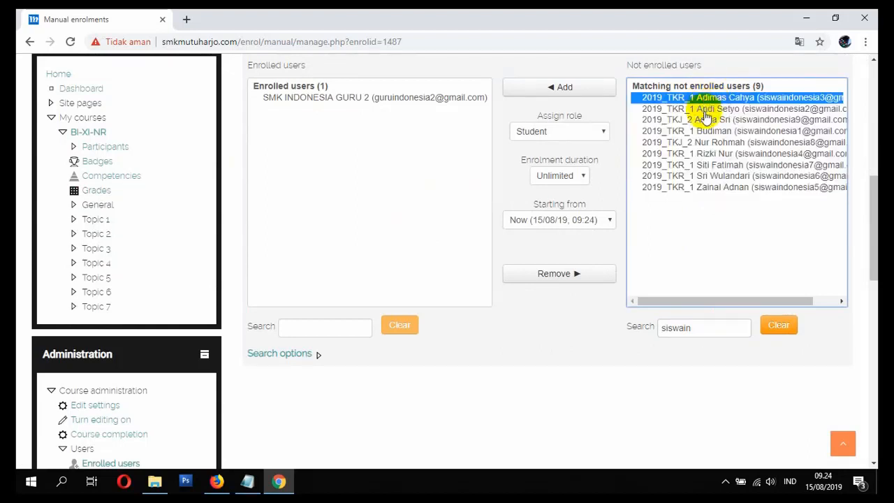
pyautogui.moveTo(702, 101); pyautogui.dragTo(705, 138)
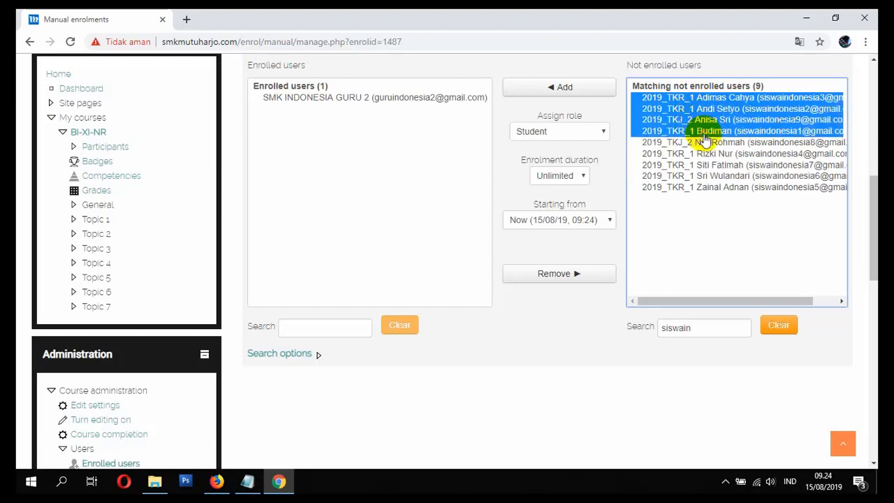
pyautogui.keyDown('shift'); pyautogui.click(722, 179); pyautogui.keyUp('shift')
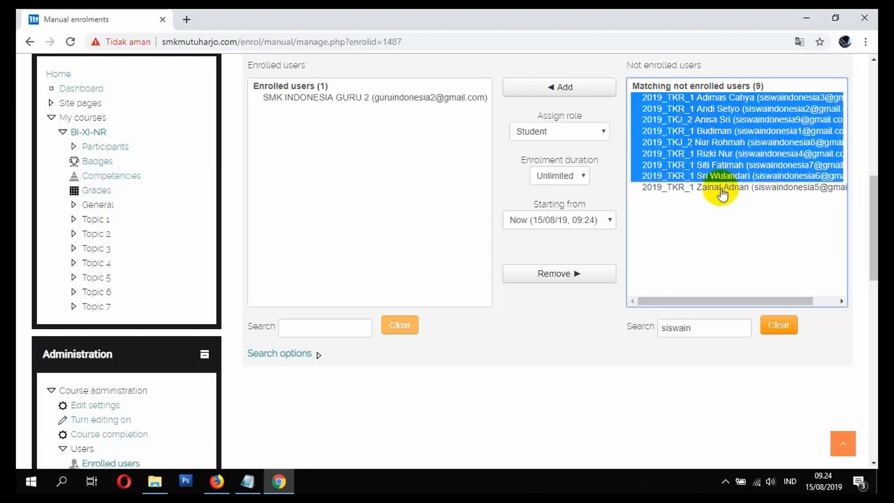
pyautogui.keyDown('shift'); pyautogui.click(719, 187); pyautogui.keyUp('shift')
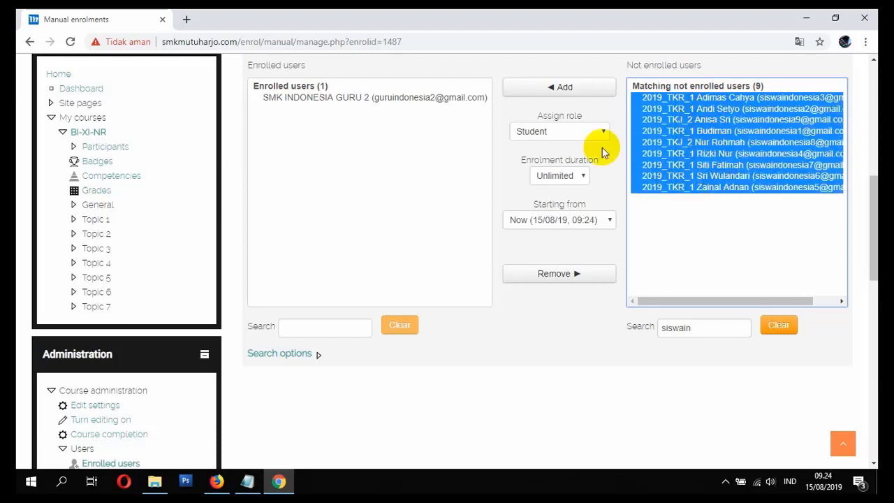
pyautogui.click(564, 138)
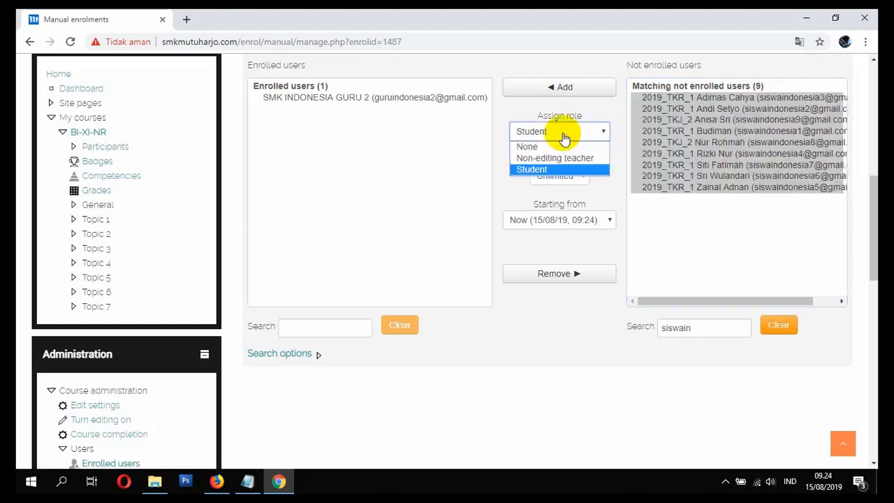
pyautogui.click(546, 171)
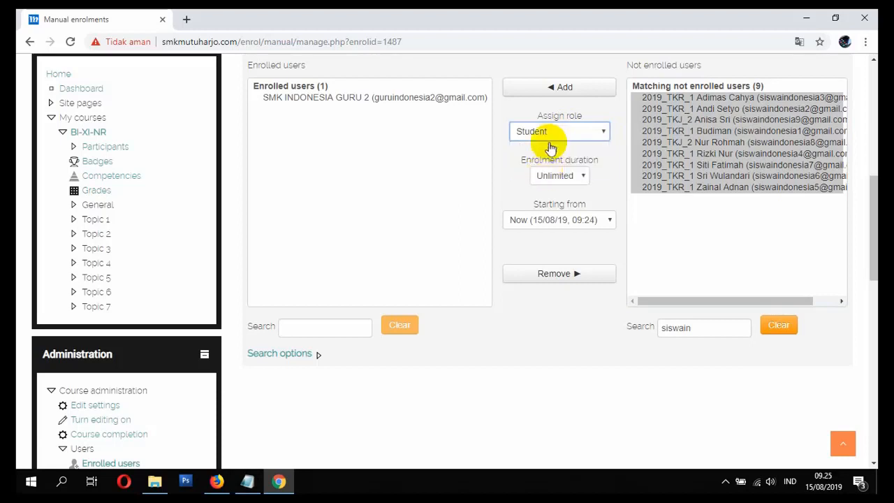
pyautogui.click(567, 89)
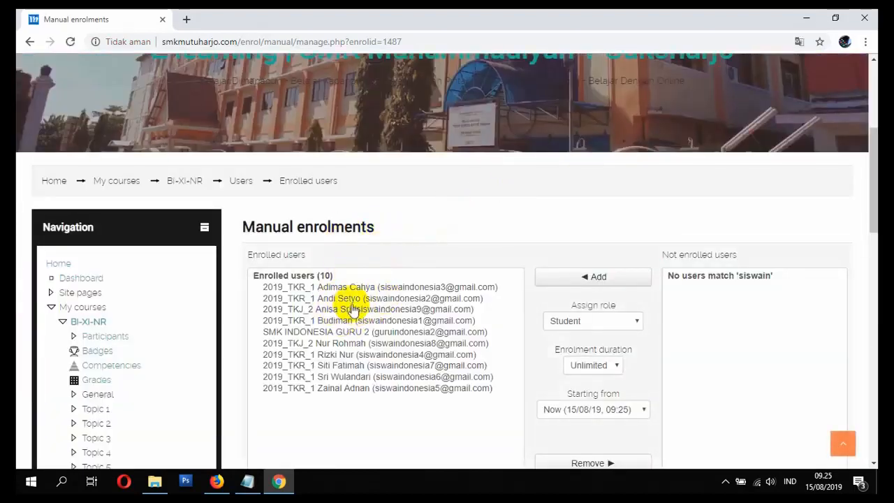
pyautogui.click(368, 333)
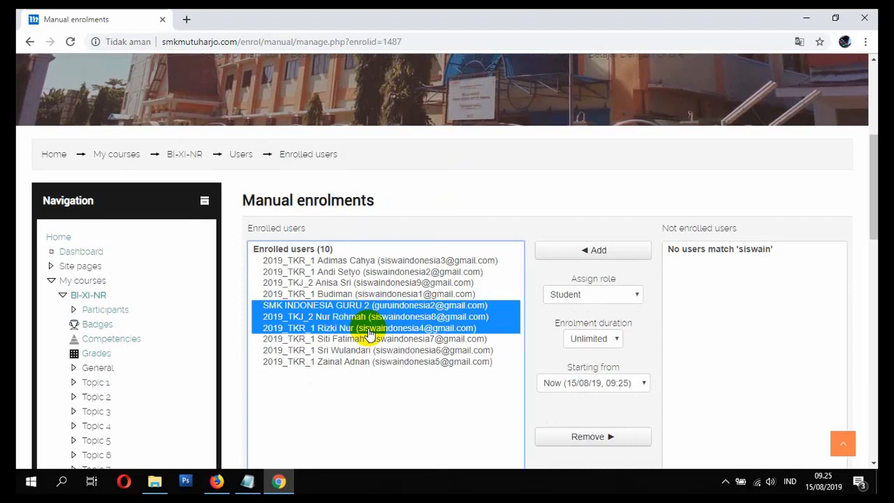
pyautogui.click(349, 308)
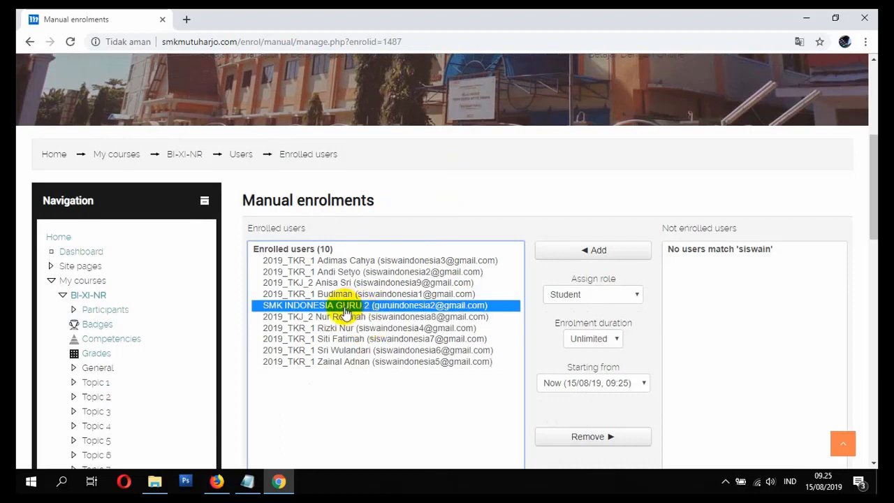
pyautogui.click(348, 260)
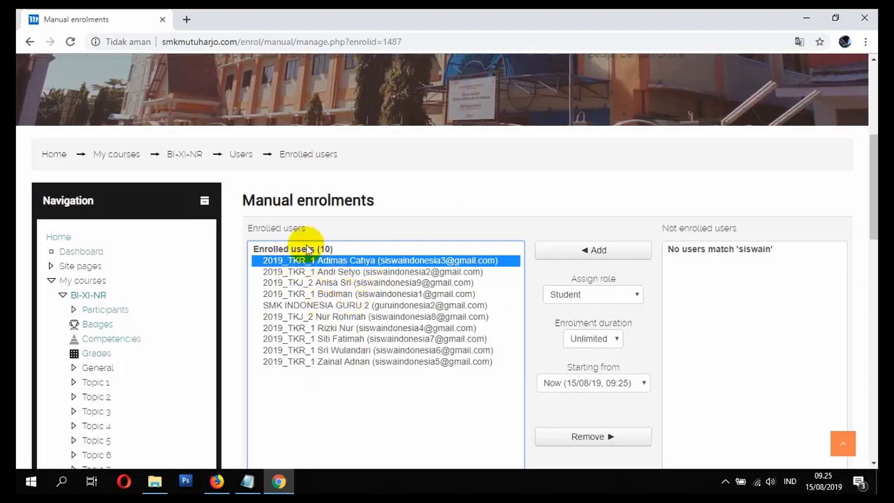
# Step: Switch to the Notepad topic list and mark item 6, UPLOAD & ENROLE USER SISWA, as SELESAI
pyautogui.click(249, 480)
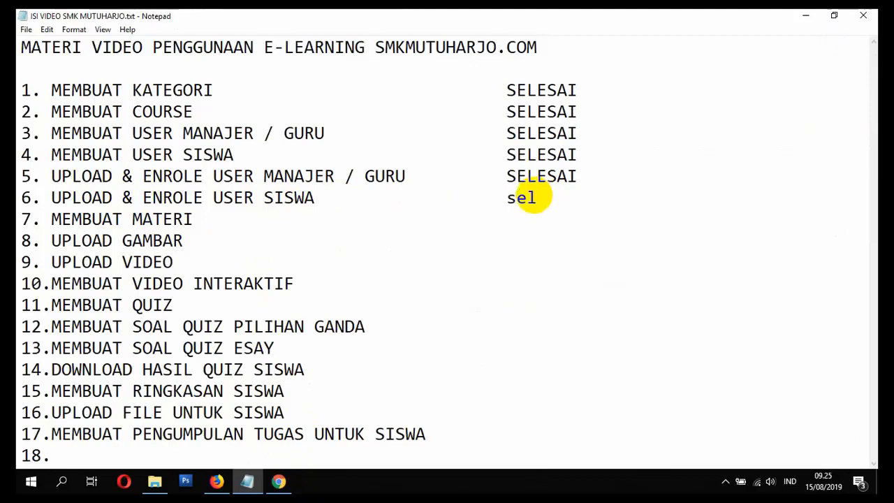
pyautogui.write('SELESAI')
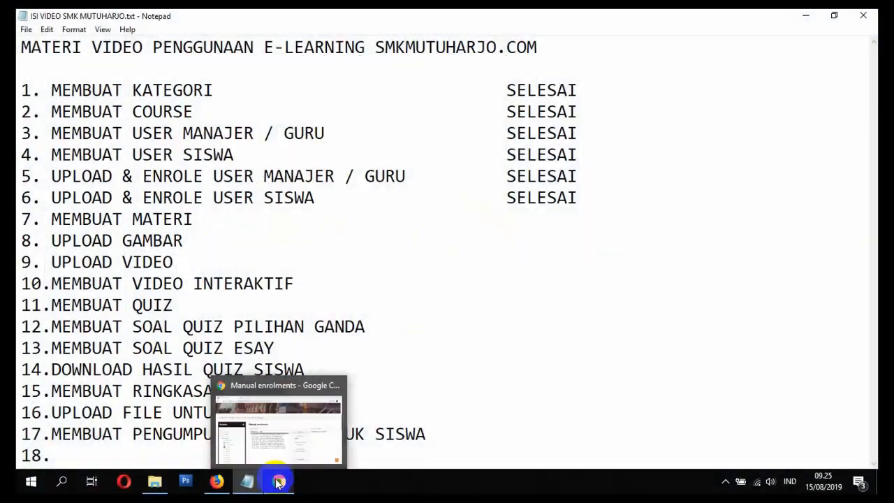
# Step: Switch back to Chrome, go to the site's home page and open the BAHASA INDONESIA - XI course from the enrolled courses
pyautogui.click(279, 481)
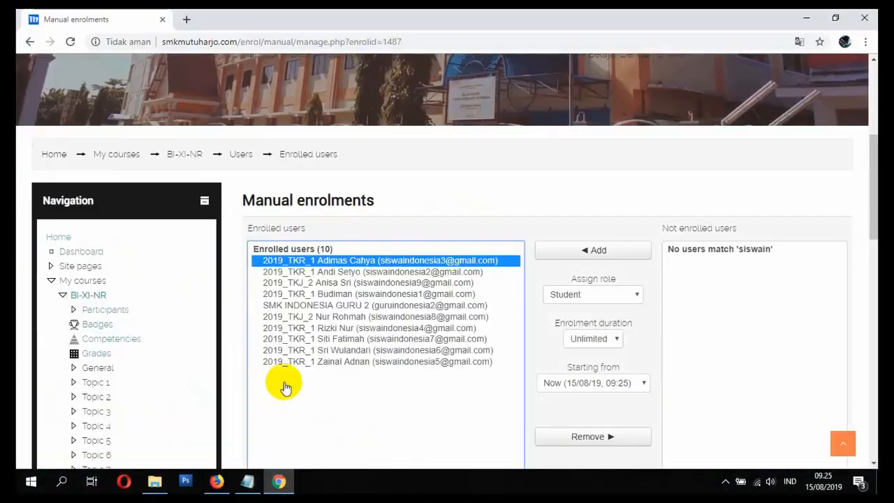
pyautogui.click(55, 152)
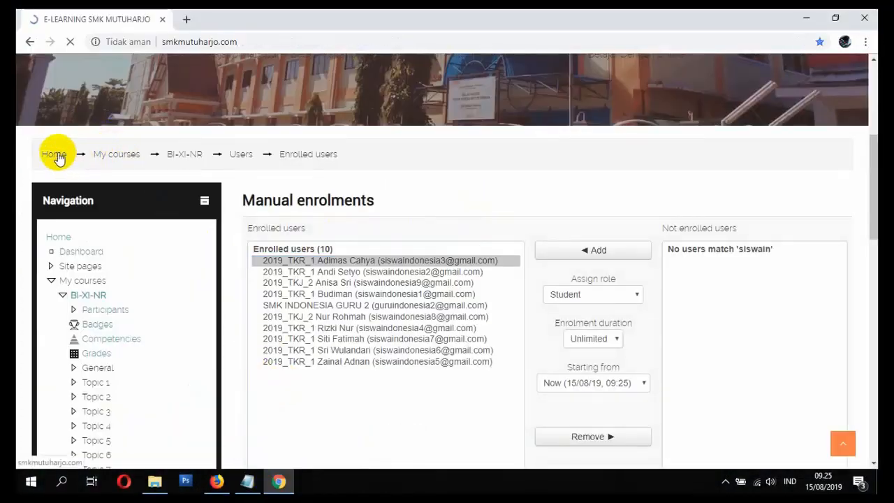
pyautogui.scroll(-10, 150, 216)
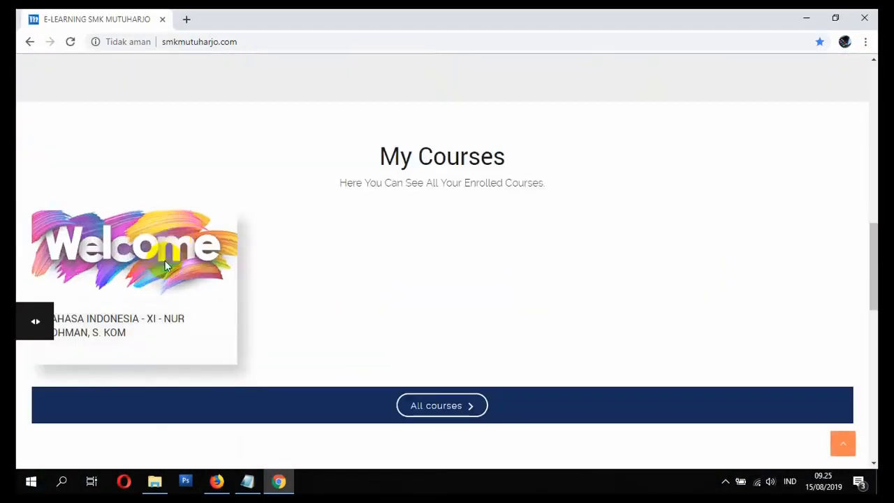
pyautogui.click(130, 330)
# Step: Turn on editing mode for the BAHASA INDONESIA - XI course
pyautogui.scroll(-3, 362, 237)
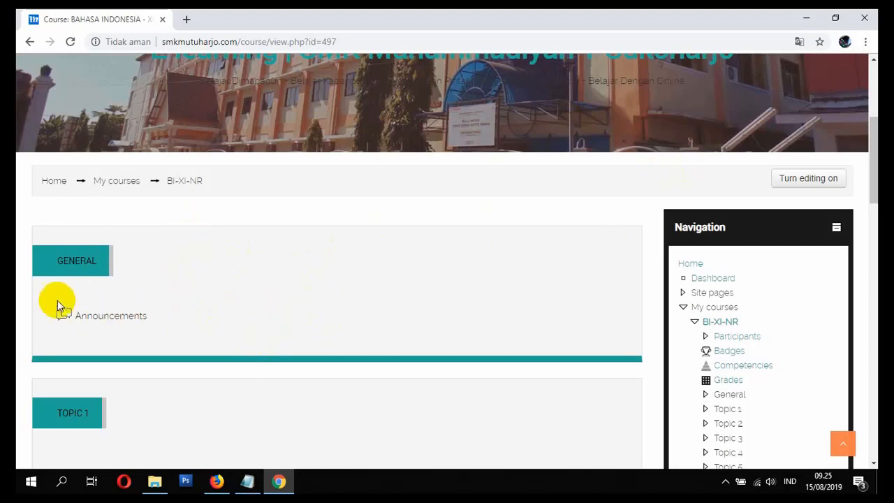
pyautogui.scroll(-2, 104, 312)
pyautogui.scroll(1, 94, 251)
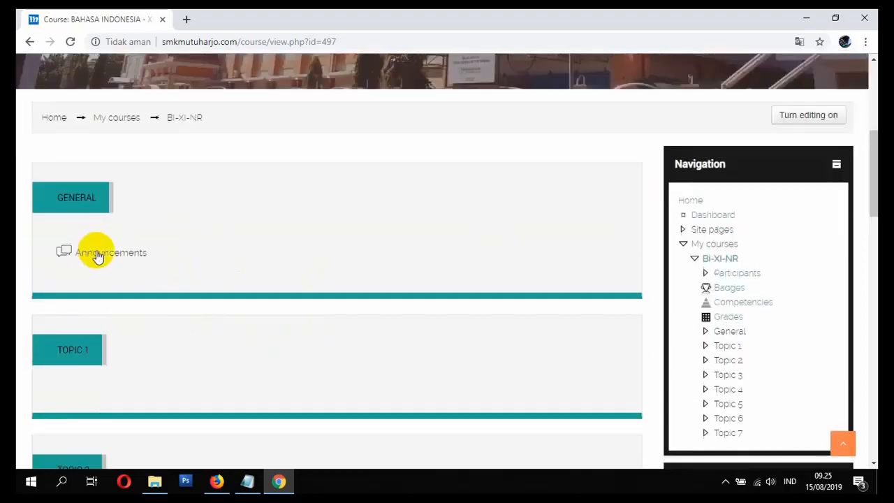
pyautogui.click(836, 117)
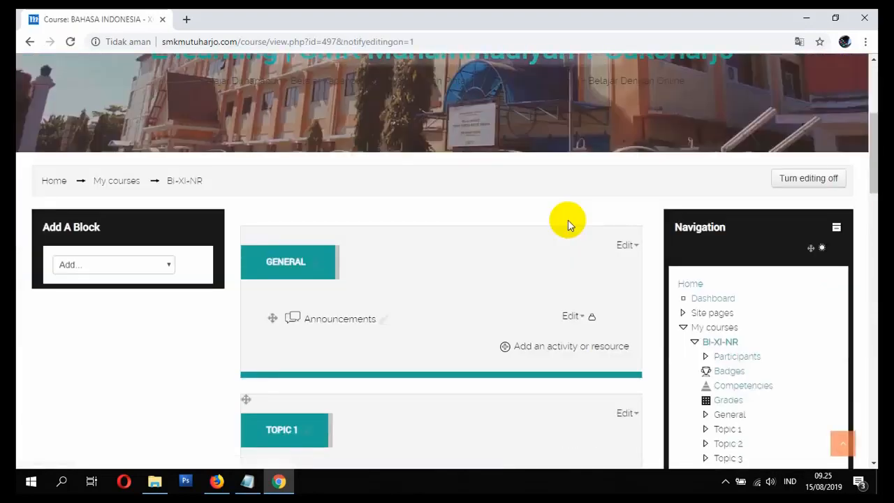
pyautogui.click(807, 179)
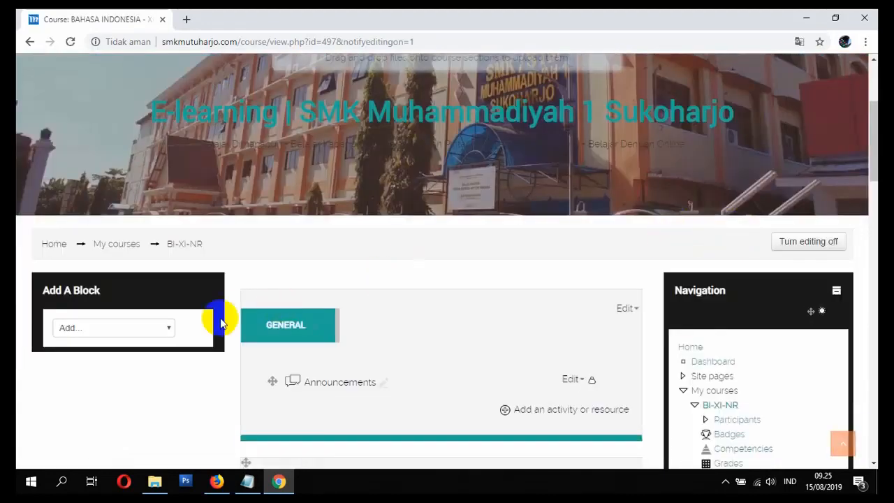
# Step: Delete the Announcements forum from the course's General section and confirm the deletion
pyautogui.scroll(-1, 423, 318)
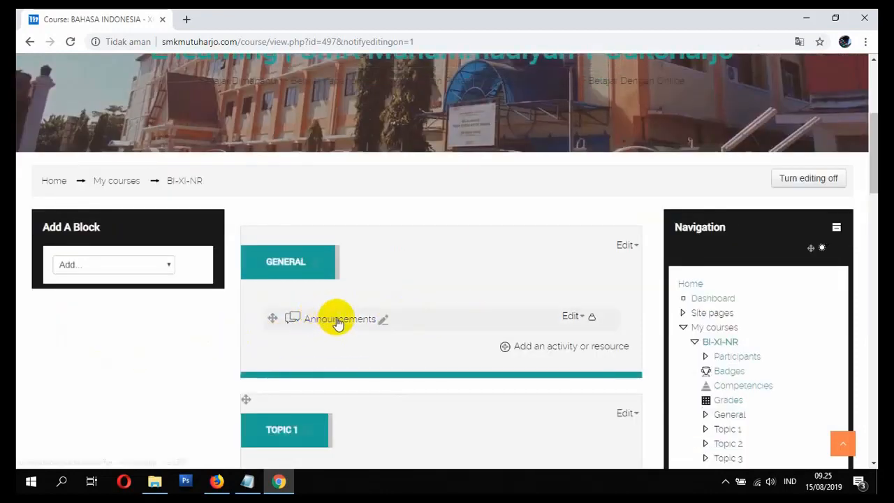
pyautogui.click(580, 318)
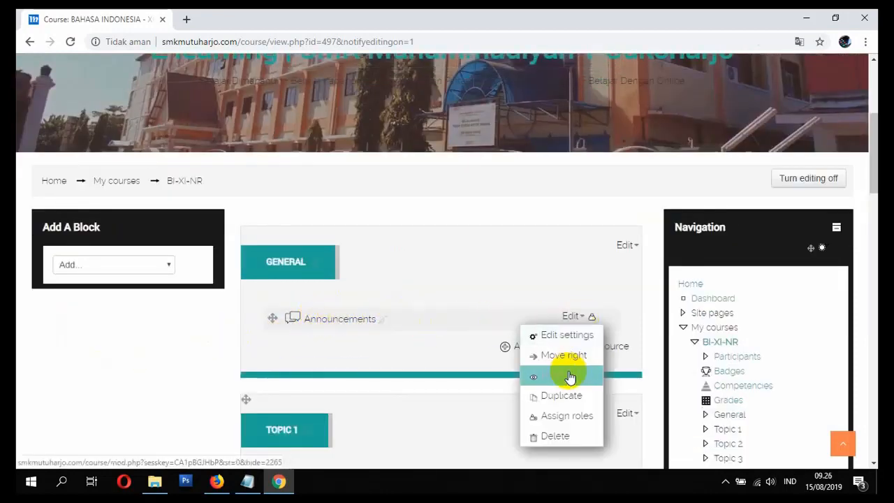
pyautogui.click(581, 316)
pyautogui.click(573, 318)
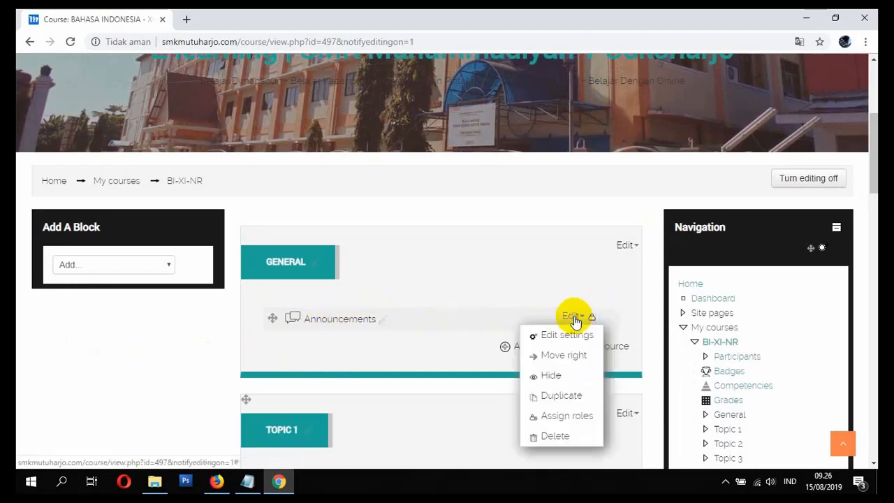
pyautogui.click(552, 436)
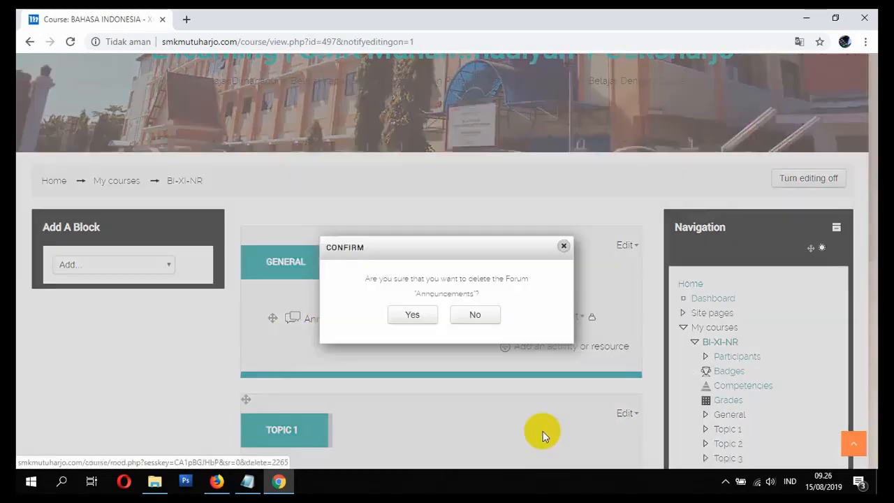
pyautogui.click(412, 314)
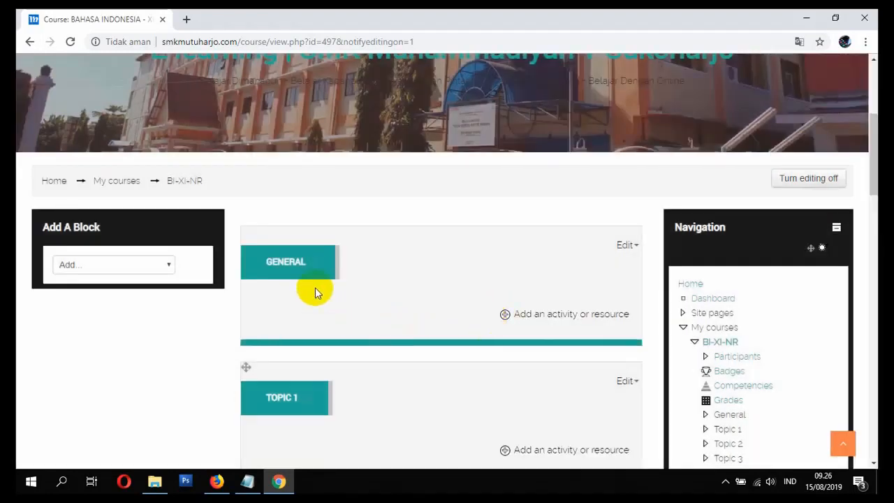
# Step: Rename the course's General section as PENDAHULUAN
pyautogui.click(282, 267)
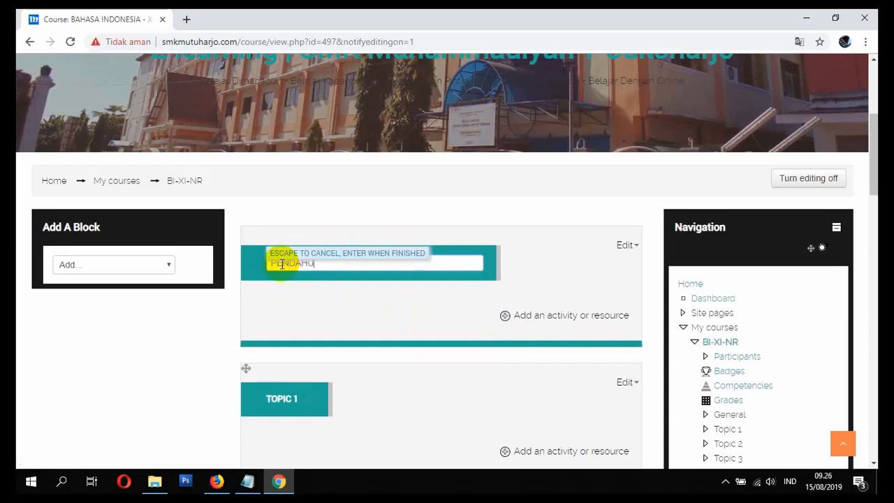
pyautogui.write('PENDAHULUAN')
pyautogui.press('Return')
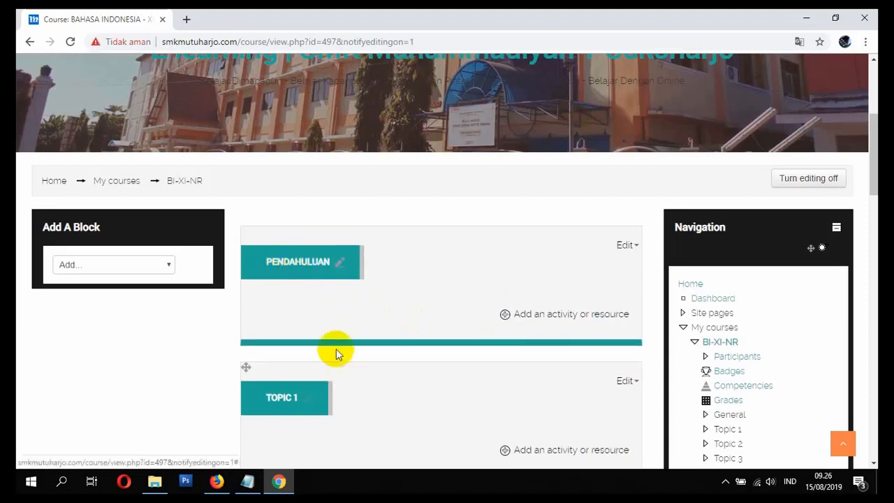
# Step: Add a Page resource to the PENDAHULUAN section, opening its editing form
pyautogui.scroll(-1, 336, 348)
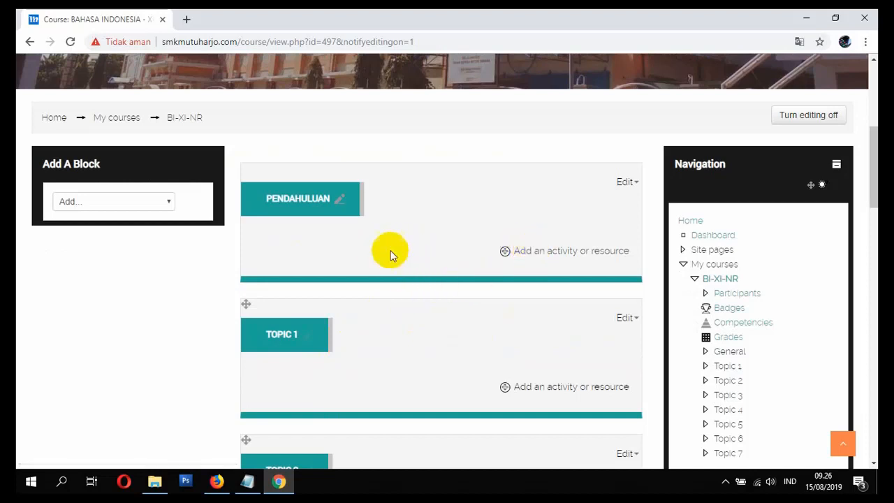
pyautogui.click(538, 257)
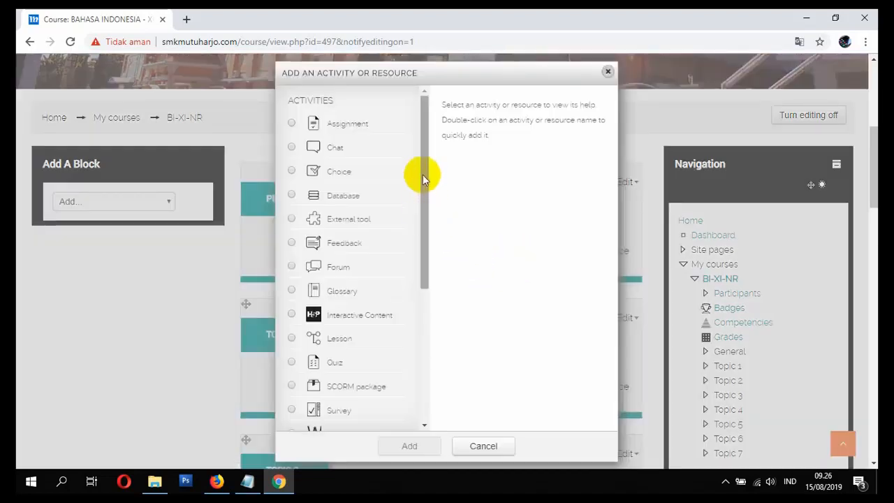
pyautogui.moveTo(422, 179); pyautogui.dragTo(451, 335)
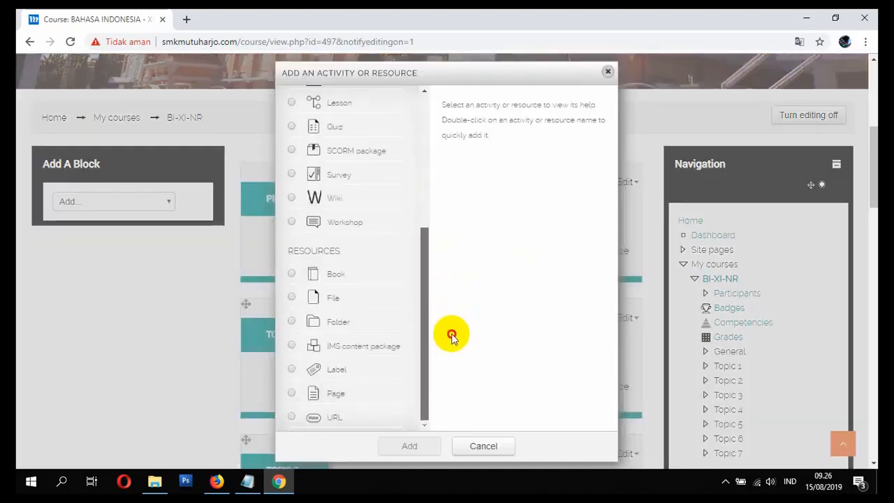
pyautogui.click(334, 395)
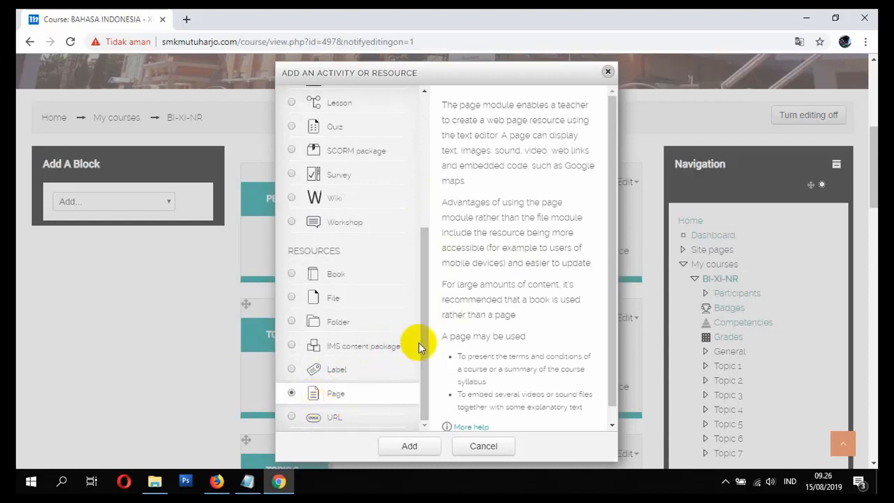
pyautogui.moveTo(421, 343); pyautogui.dragTo(413, 299)
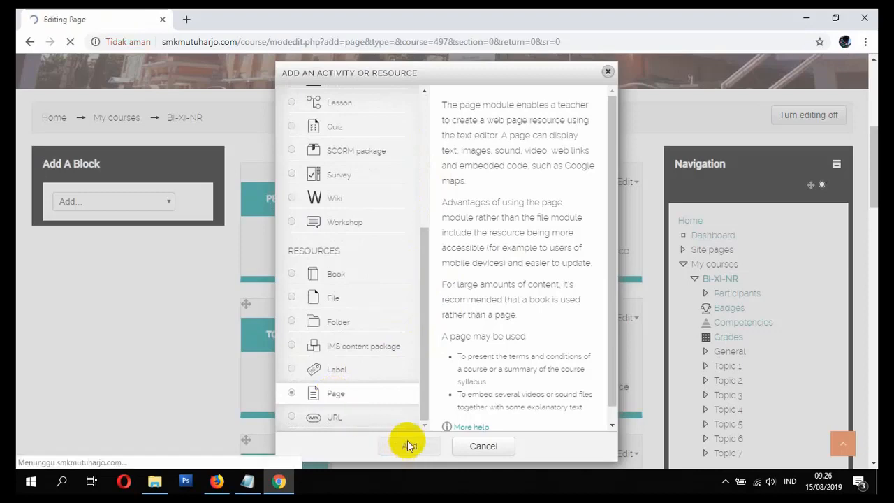
# Step: Name the new page PETUNJUK PENGGUNAAN E-LEARNING and start editing its Description
pyautogui.scroll(-1, 416, 395)
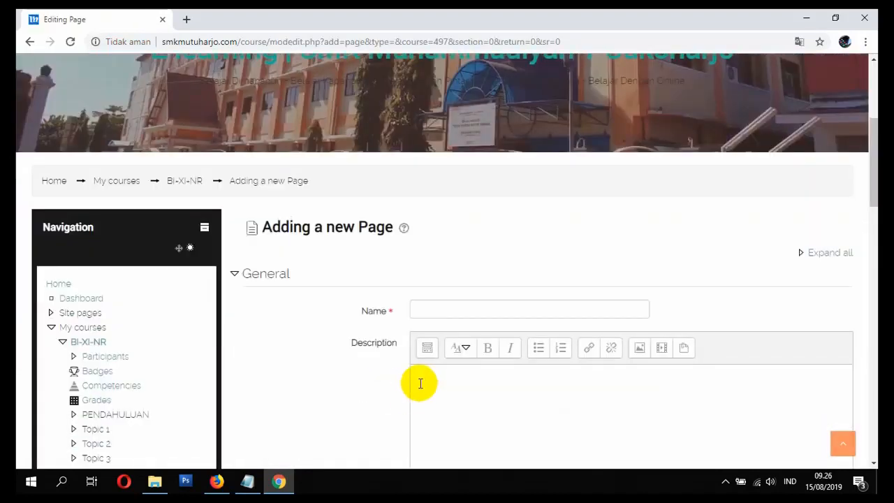
pyautogui.click(439, 309)
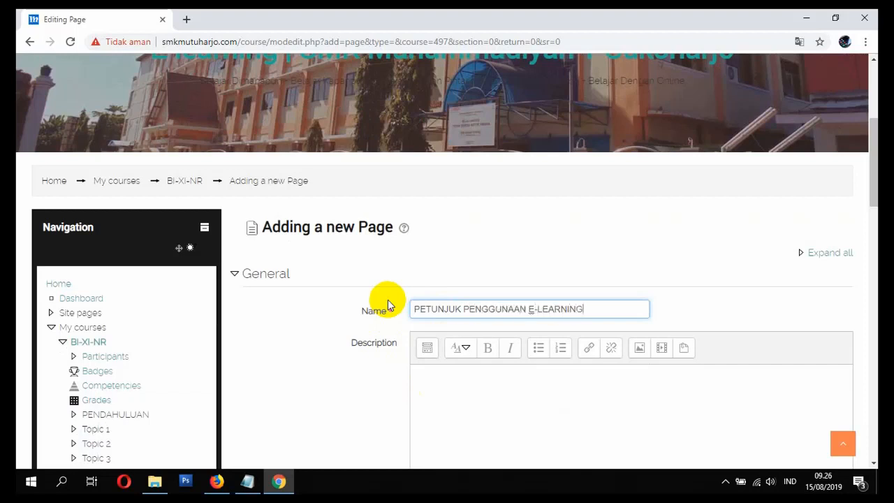
pyautogui.scroll(-2, 398, 354)
pyautogui.click(479, 280)
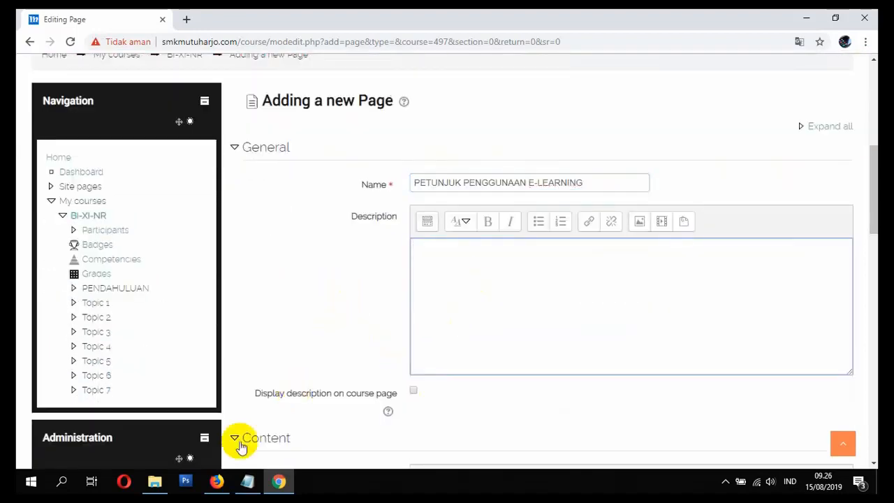
# Step: Switch to Firefox, go to the e-learning site's home page and find the course category list
pyautogui.click(216, 481)
pyautogui.scroll(-4, 245, 329)
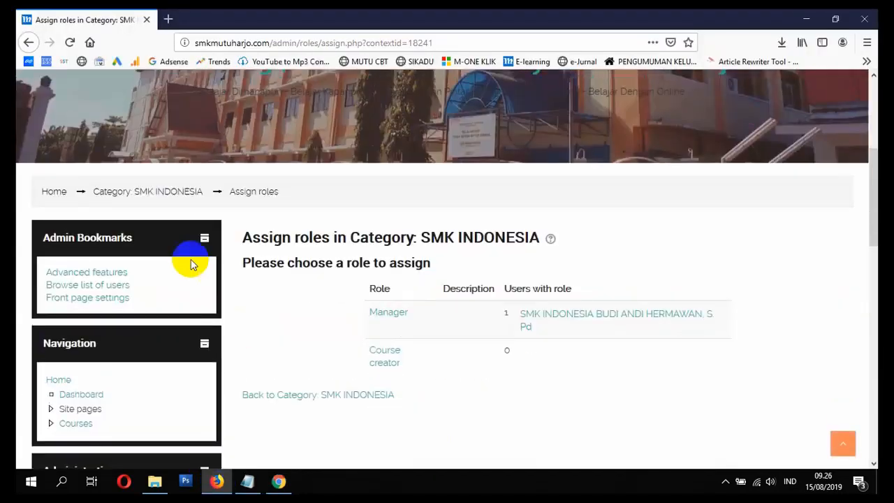
pyautogui.click(49, 192)
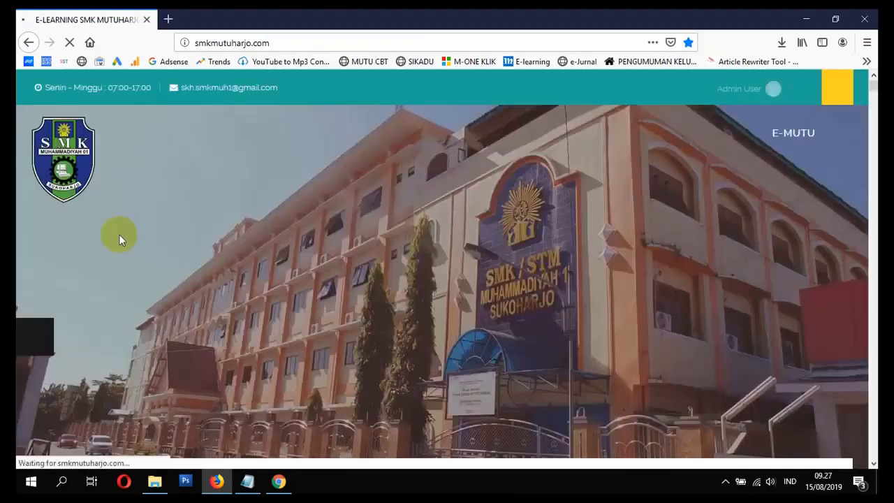
pyautogui.scroll(-15, 92, 255)
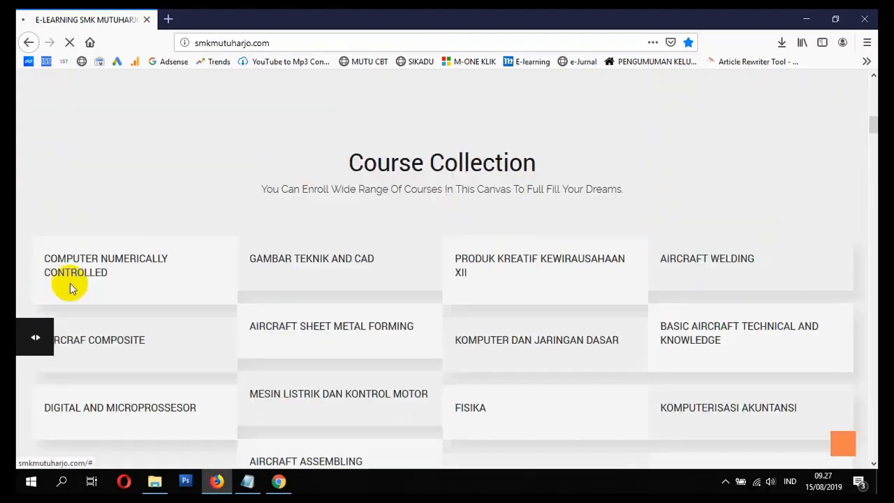
pyautogui.scroll(-20, 70, 288)
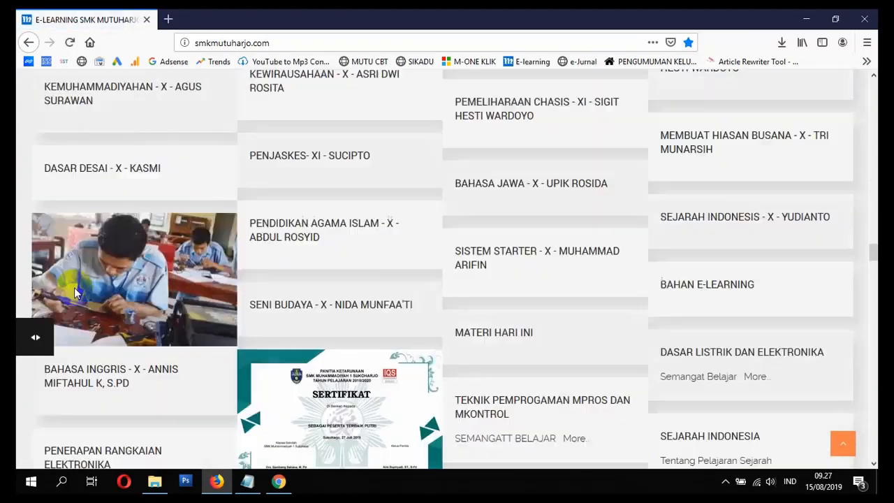
pyautogui.scroll(-15, 74, 286)
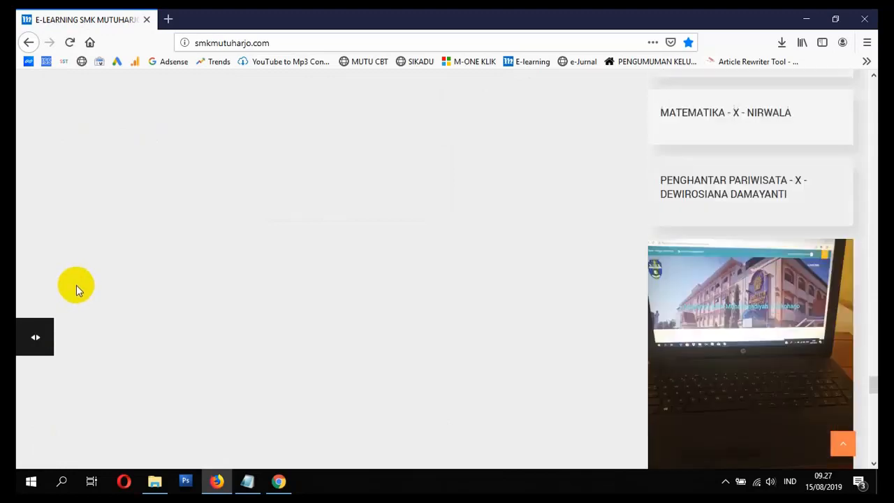
pyautogui.scroll(-15, 77, 285)
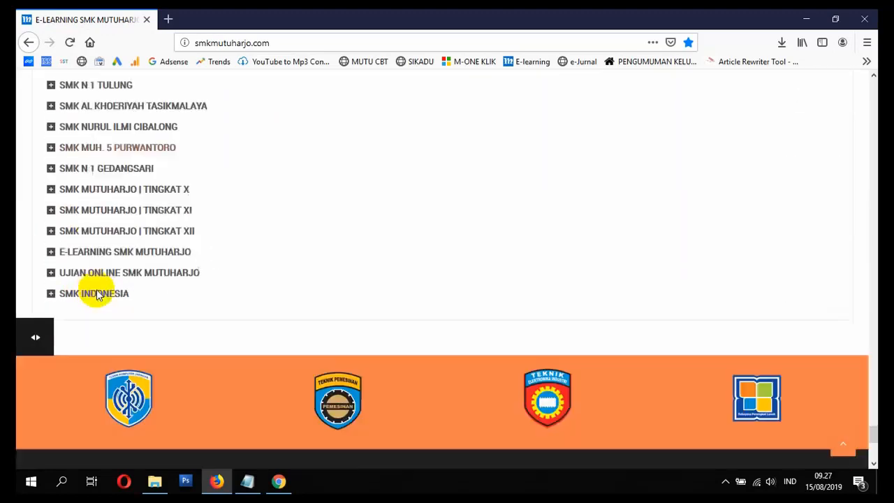
pyautogui.scroll(-3, 96, 293)
# Step: Open the PEMODELAN PERANGKAT LUNAK - XI course from SMK MUTUHARJO | TINGKAT XI, MATERI PRODUKTIF, PRODUKTIF RPL
pyautogui.click(53, 144)
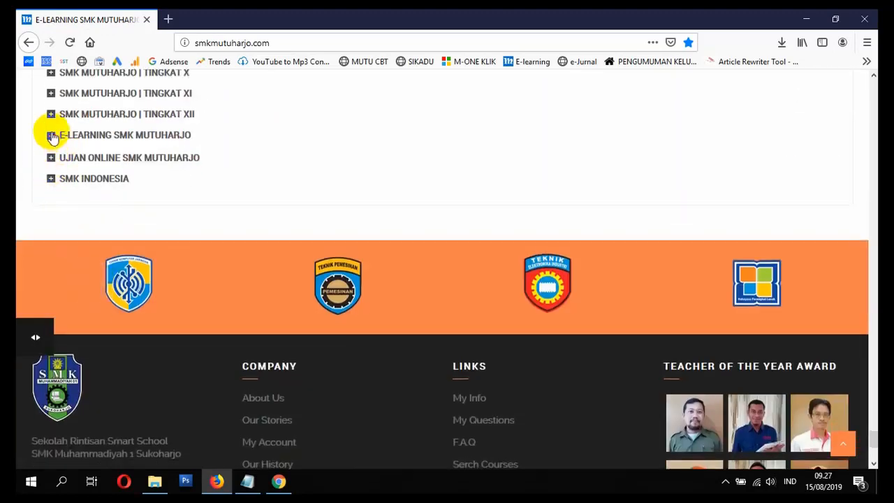
pyautogui.click(51, 137)
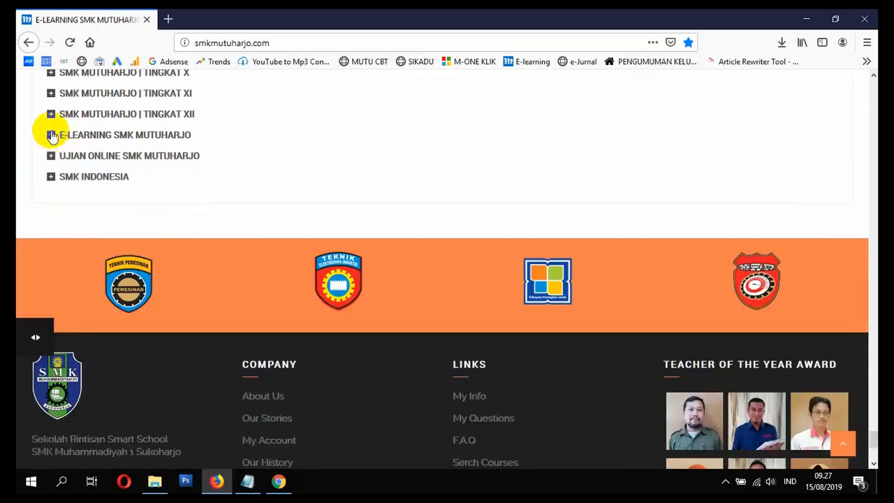
pyautogui.click(51, 94)
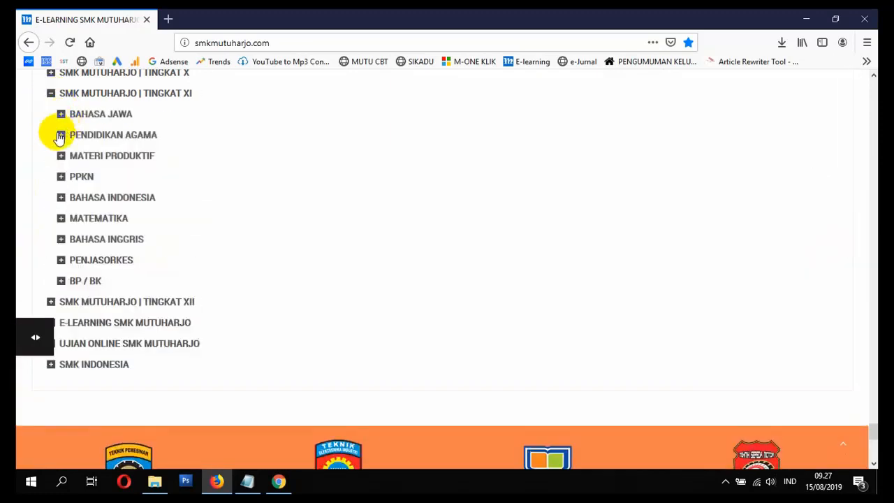
pyautogui.click(61, 156)
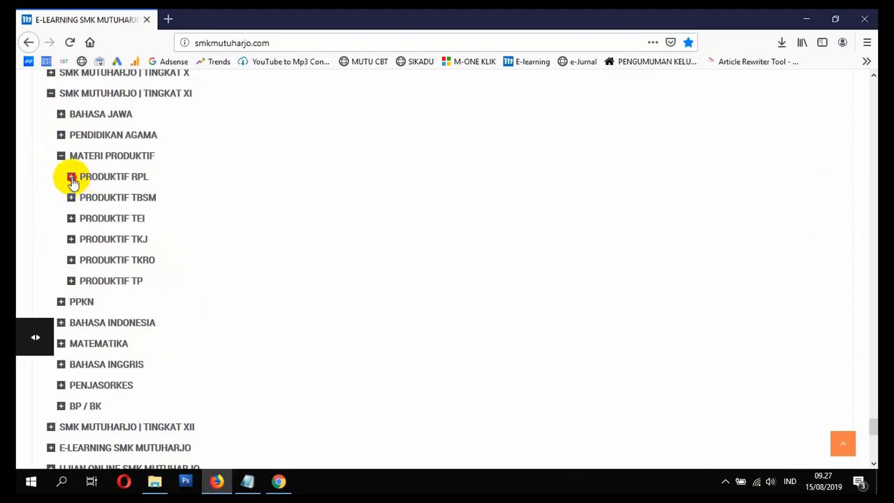
pyautogui.click(71, 177)
pyautogui.click(82, 199)
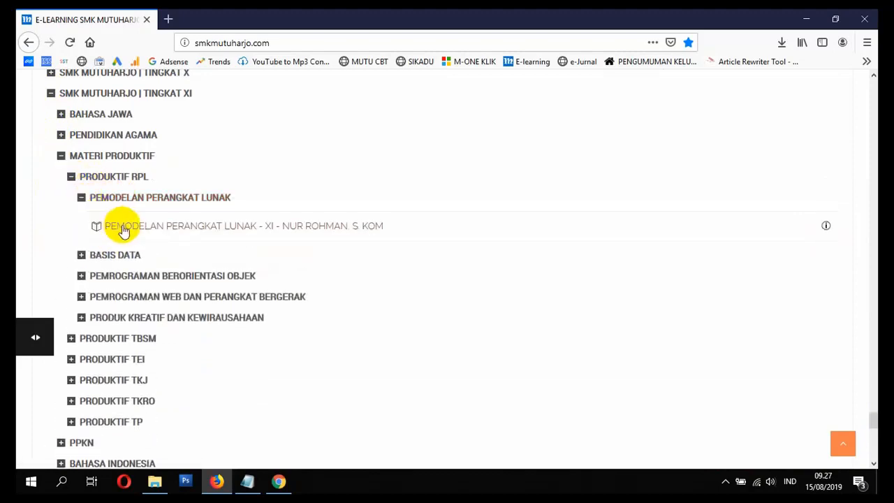
pyautogui.click(122, 230)
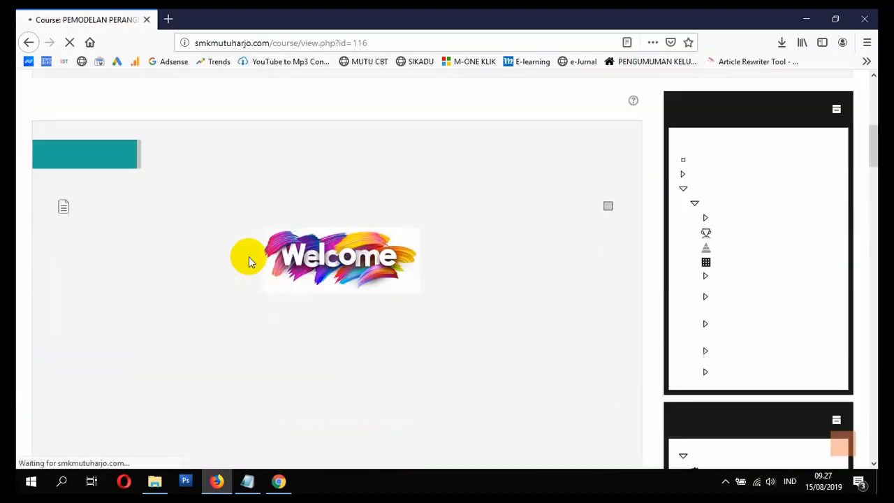
# Step: Copy the instruction text below the Welcome image in the PENDAHULUAN section and paste it into the new page's Description in Chrome
pyautogui.scroll(-4, 249, 257)
pyautogui.scroll(2, 248, 259)
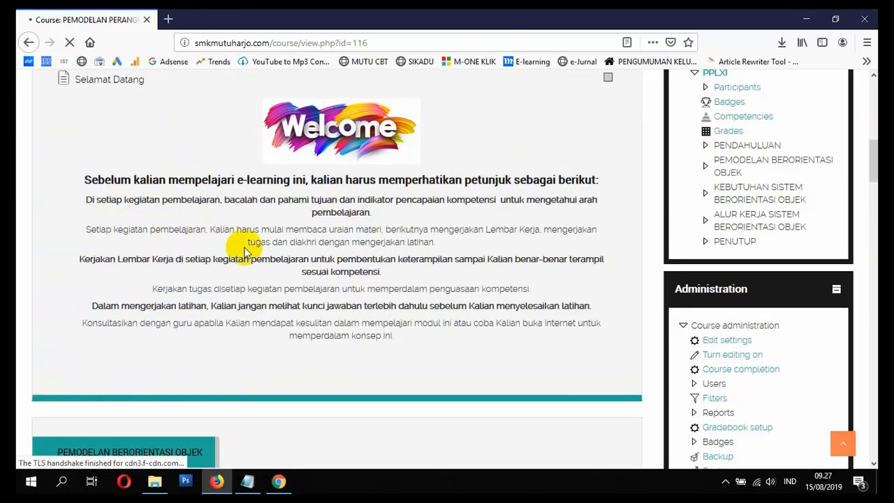
pyautogui.scroll(-3, 245, 251)
pyautogui.scroll(4, 235, 259)
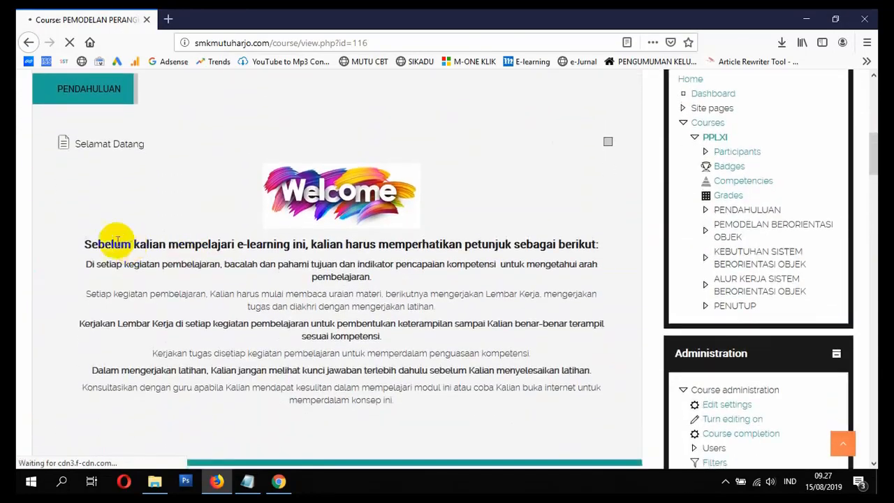
pyautogui.moveTo(87, 250); pyautogui.dragTo(399, 413)
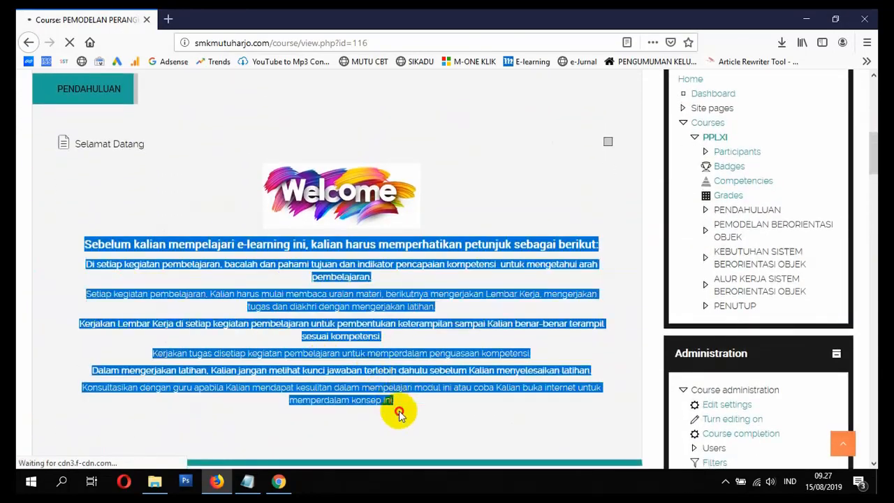
pyautogui.click(278, 481)
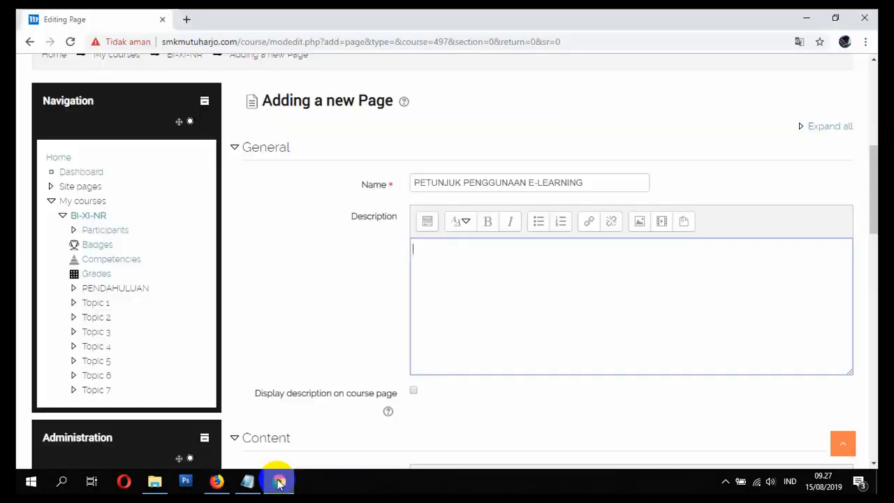
pyautogui.hotkey('ctrl', 'v')
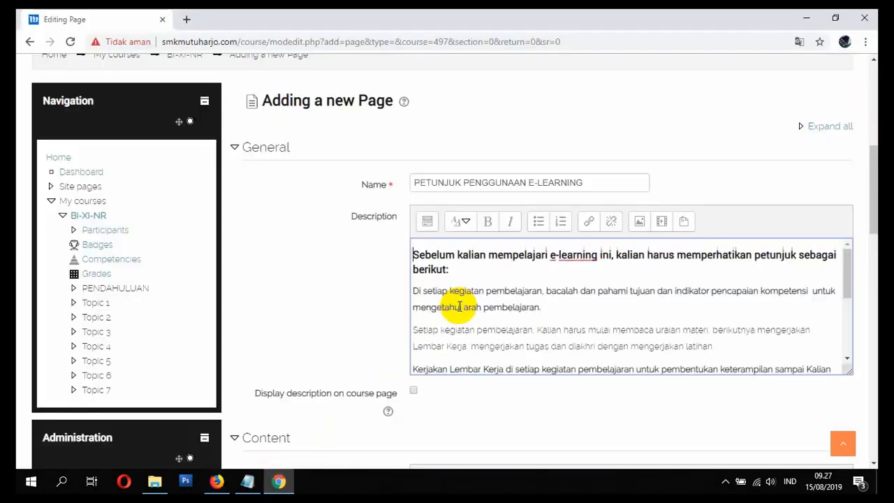
pyautogui.scroll(-1, 657, 318)
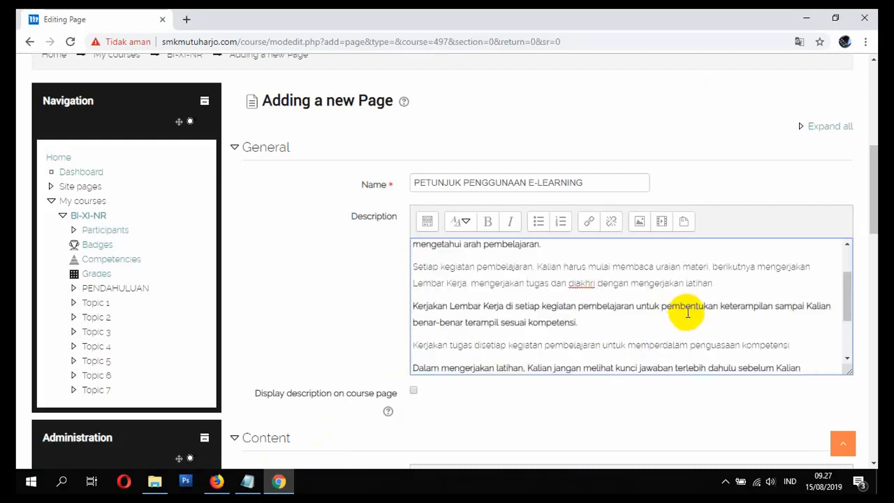
pyautogui.scroll(1, 600, 315)
# Step: Show the Description editor's additional formatting tools and centre all of the pasted instruction text
pyautogui.click(427, 222)
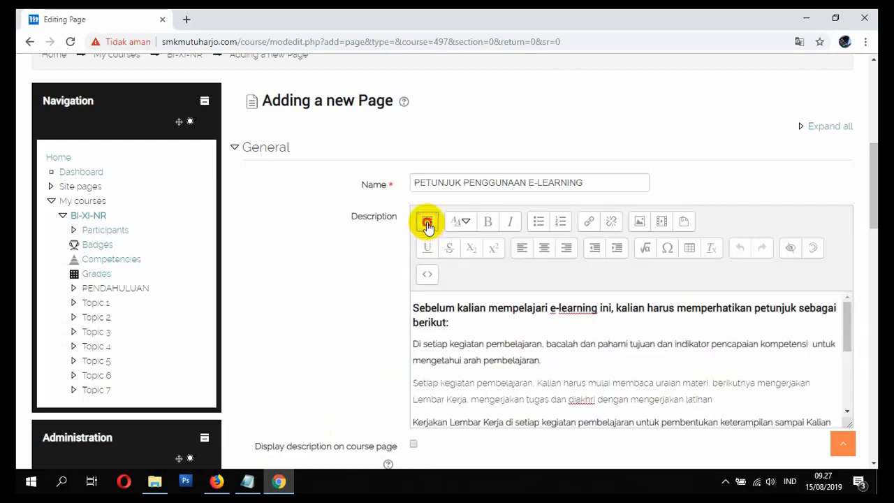
pyautogui.click(428, 221)
pyautogui.click(426, 221)
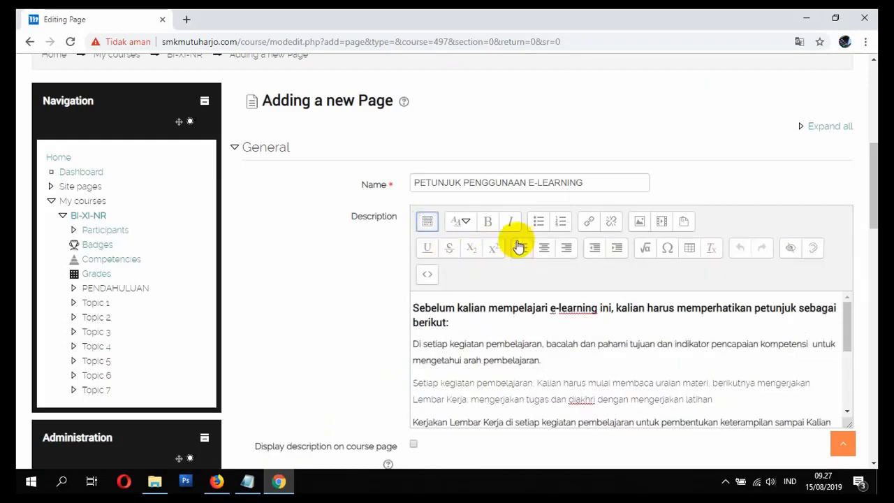
pyautogui.click(426, 224)
pyautogui.click(427, 225)
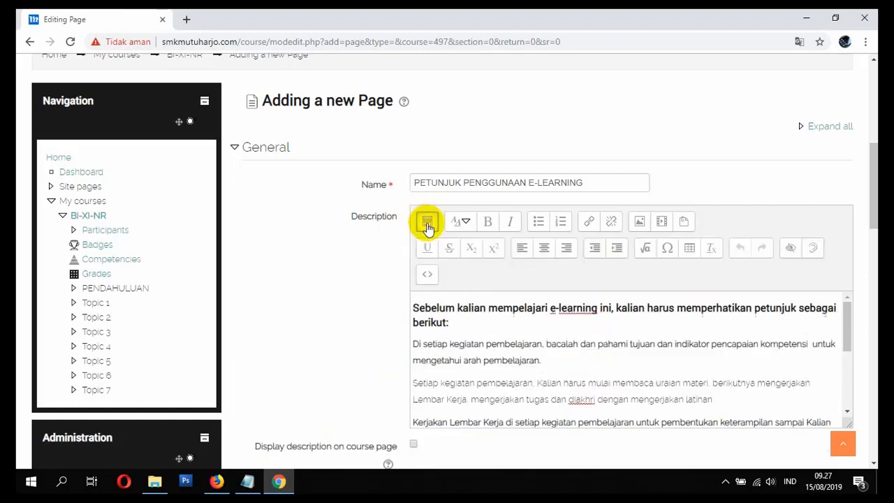
pyautogui.hotkey('ctrl', 'a')
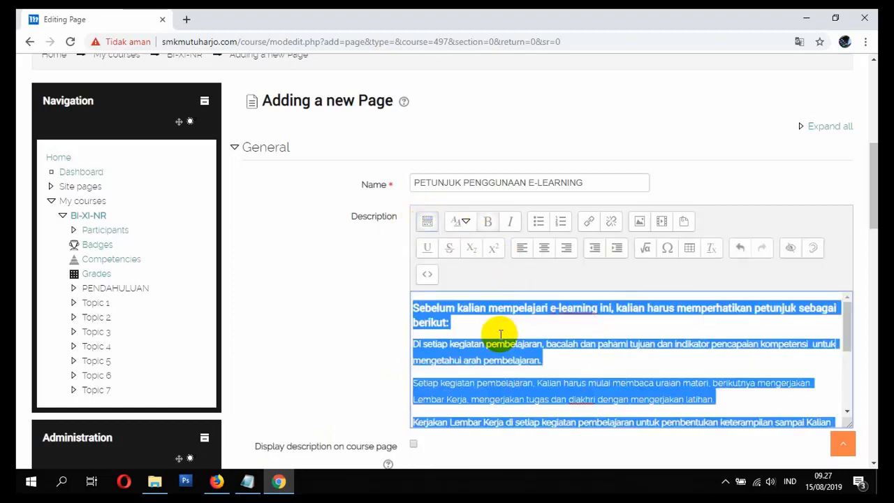
pyautogui.click(555, 247)
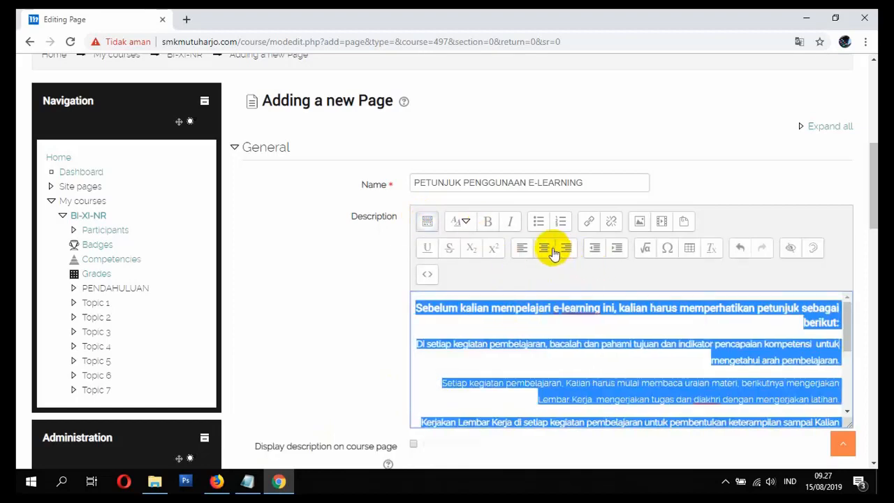
pyautogui.click(544, 248)
# Step: Add a blank line above the instruction text and insert WELCOME.PNG there from the Pictures folder
pyautogui.click(587, 307)
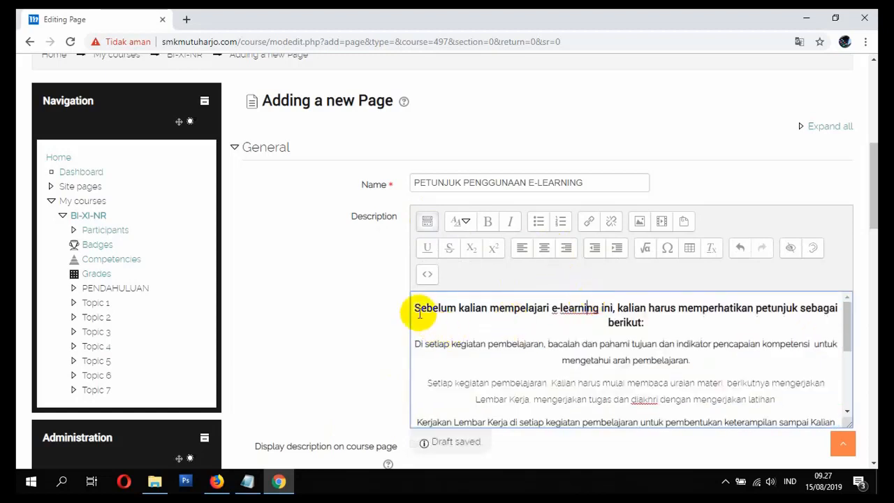
pyautogui.press('Return')
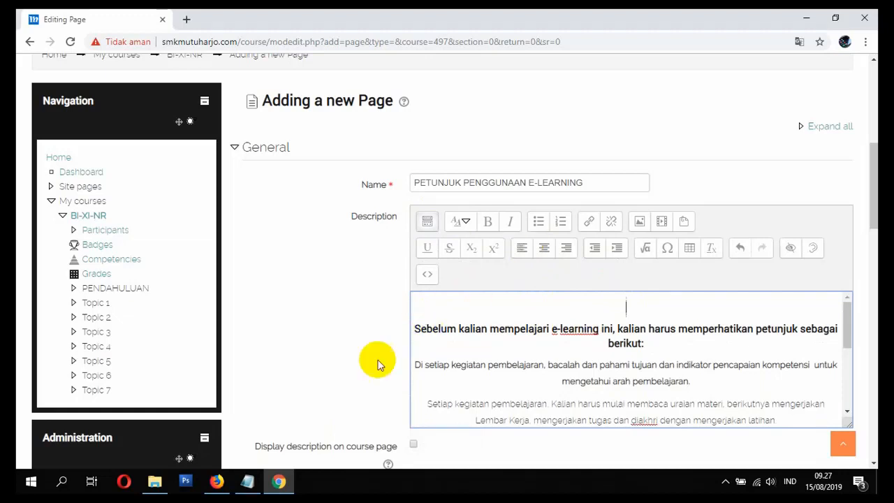
pyautogui.click(154, 481)
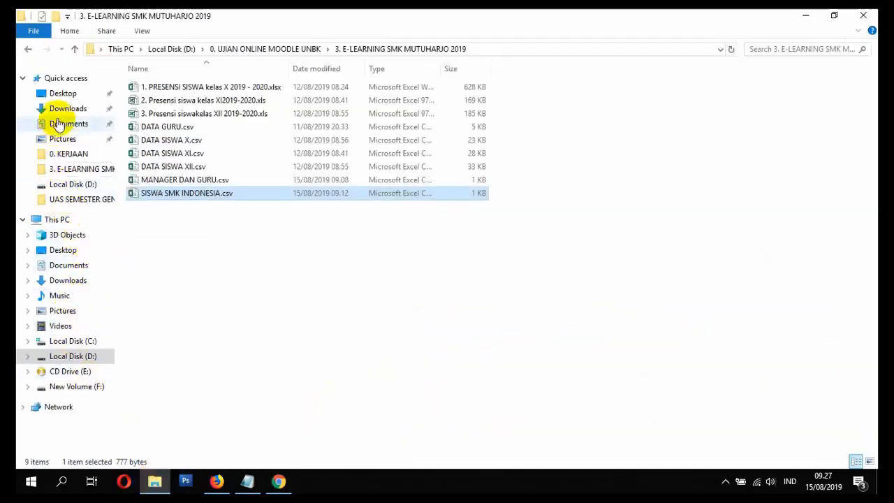
pyautogui.click(62, 139)
pyautogui.click(384, 127)
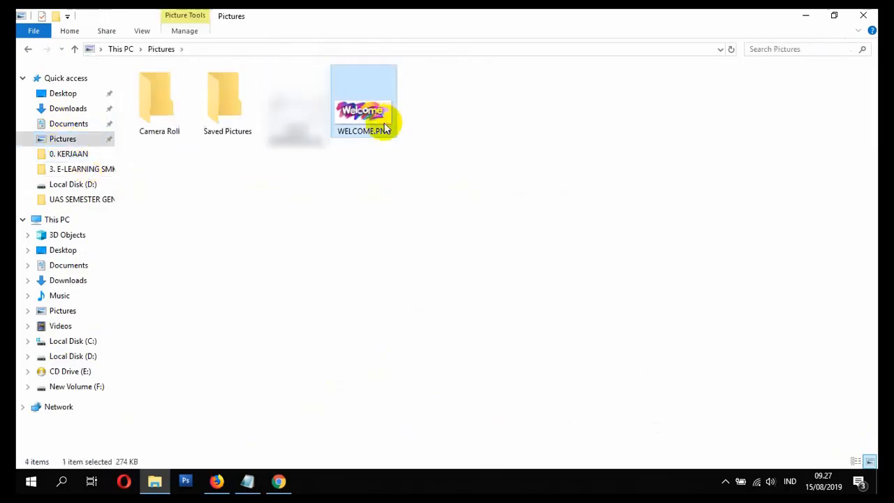
pyautogui.moveTo(365, 124); pyautogui.dragTo(602, 300)
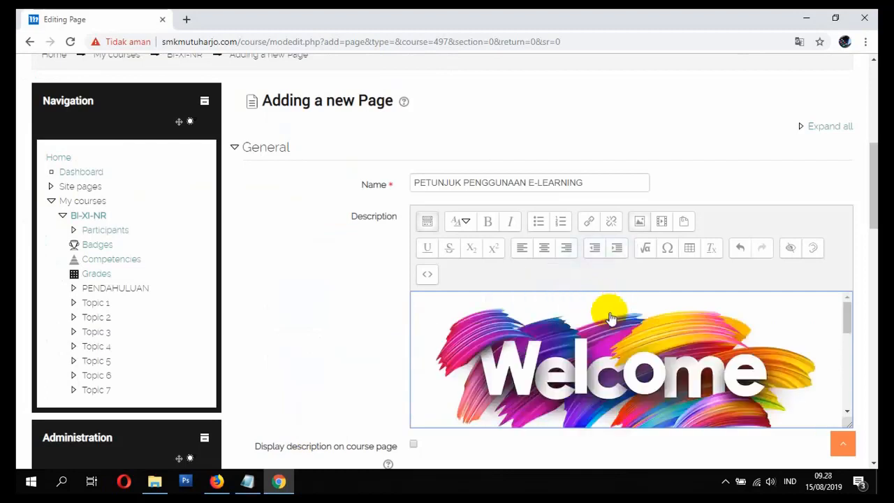
pyautogui.scroll(-3, 688, 373)
pyautogui.scroll(3, 692, 365)
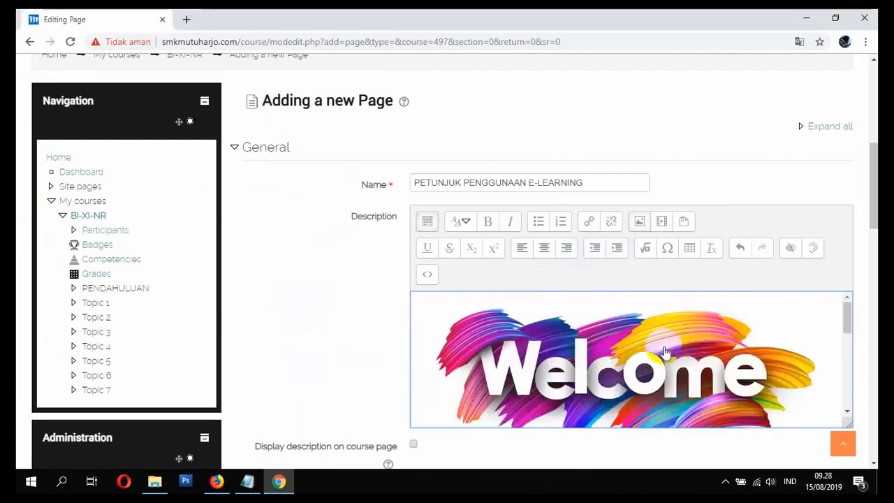
# Step: Resize the Description's Welcome image to 250 wide with automatic height, leave it marked as needing no description, and save it
pyautogui.click(613, 355)
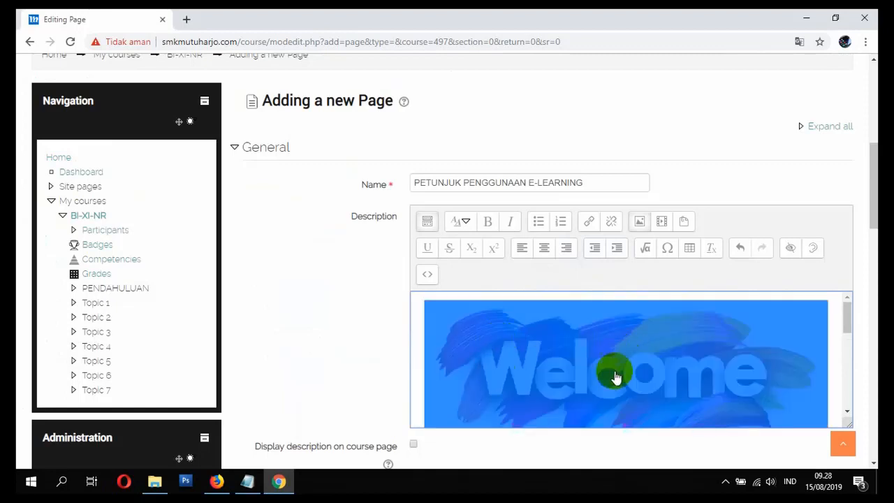
pyautogui.click(639, 223)
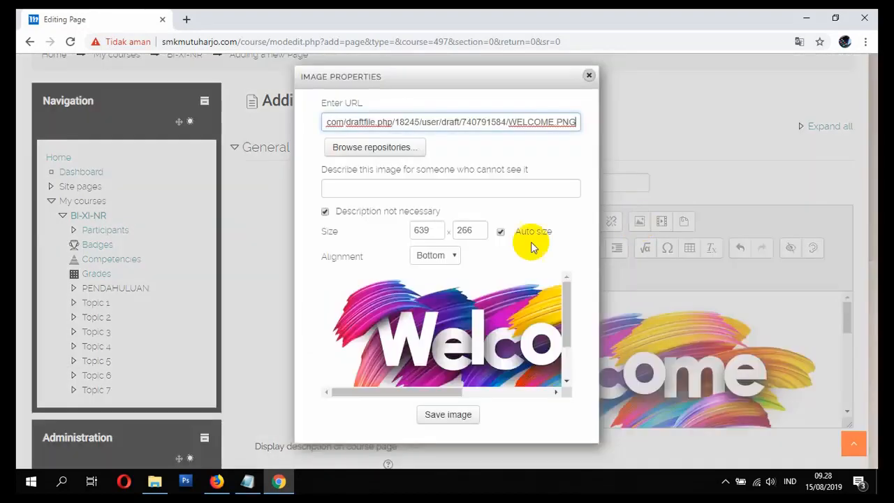
pyautogui.moveTo(430, 229); pyautogui.dragTo(404, 230)
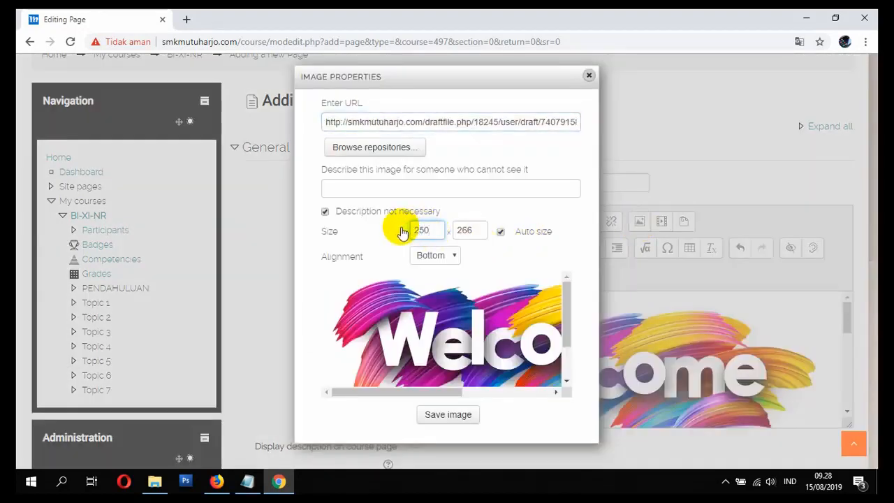
pyautogui.click(465, 230)
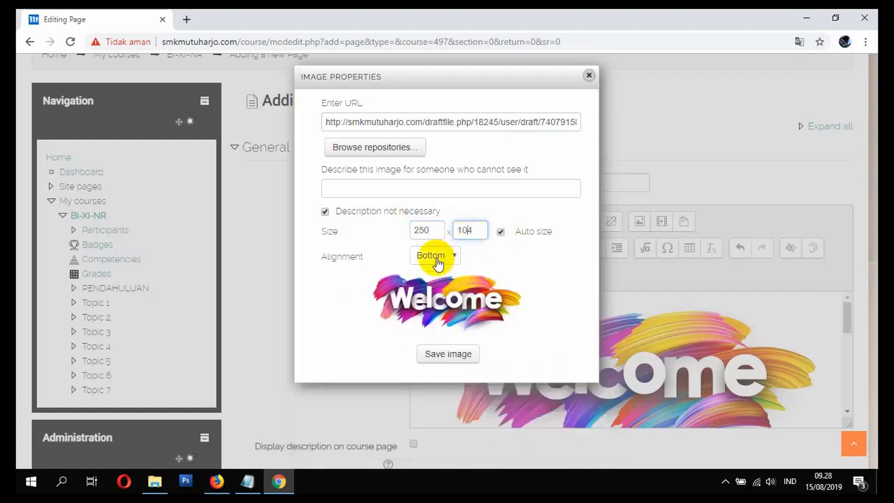
pyautogui.click(326, 212)
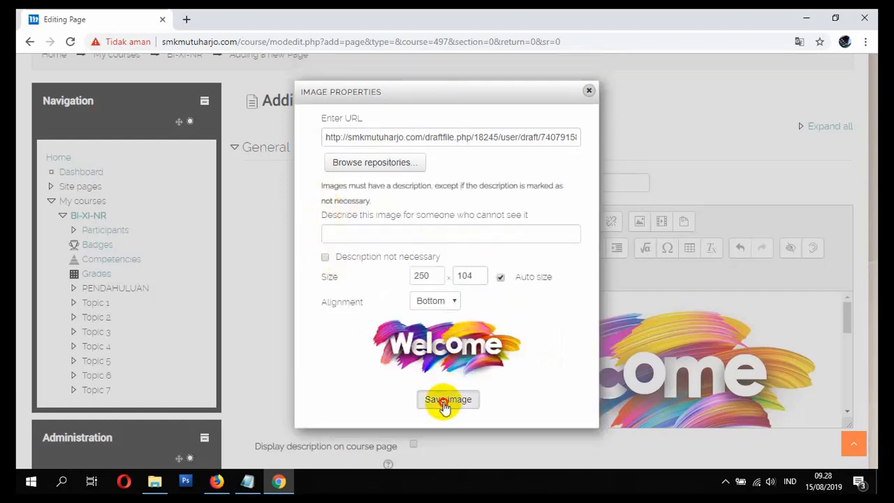
pyautogui.click(357, 232)
pyautogui.click(325, 259)
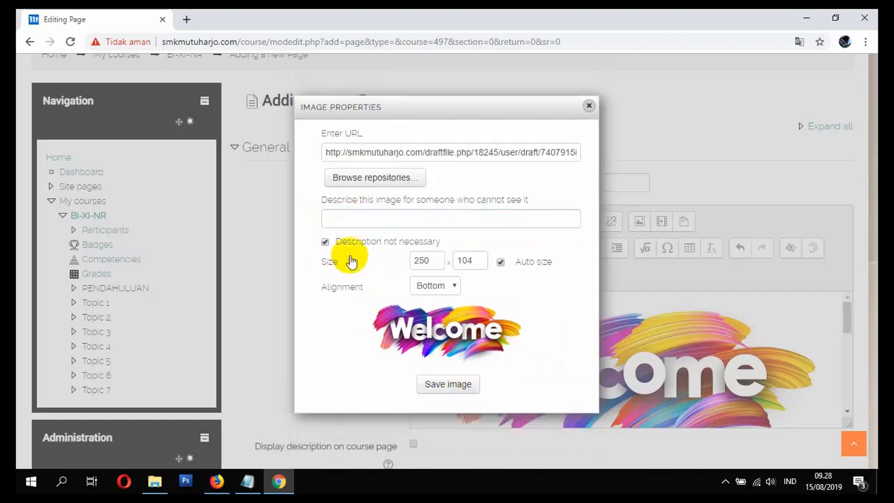
pyautogui.click(448, 384)
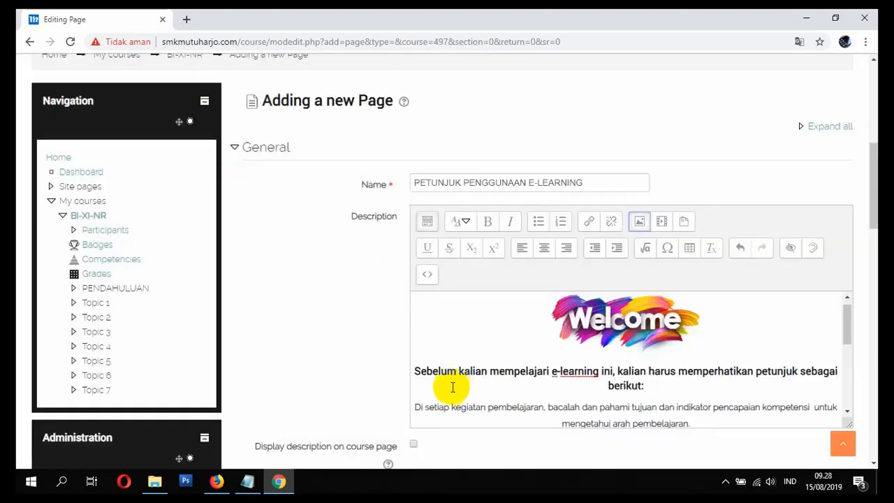
# Step: Enable displaying the description on the course page for the new page
pyautogui.scroll(-5, 509, 369)
pyautogui.scroll(5, 571, 346)
pyautogui.scroll(-8, 571, 347)
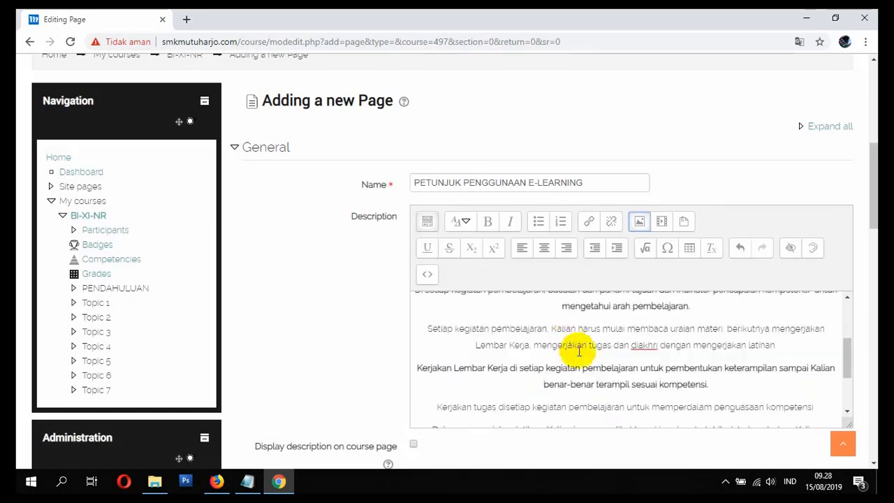
pyautogui.scroll(-2, 567, 368)
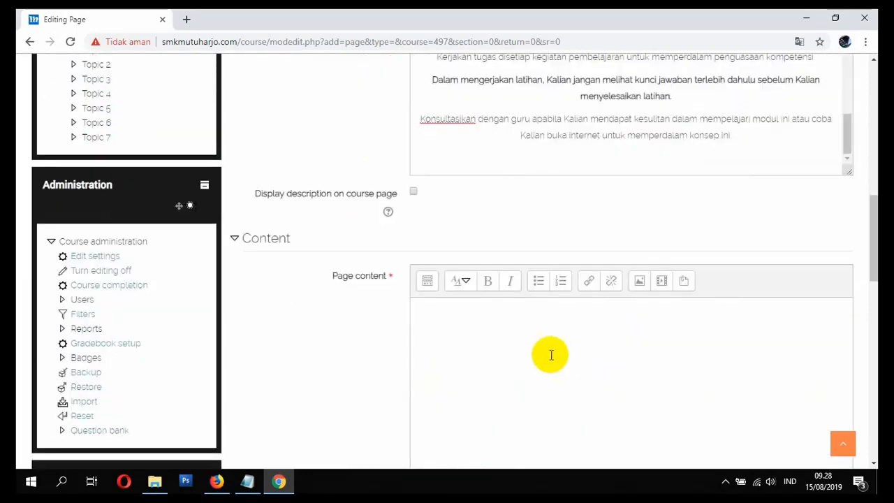
pyautogui.scroll(2, 489, 338)
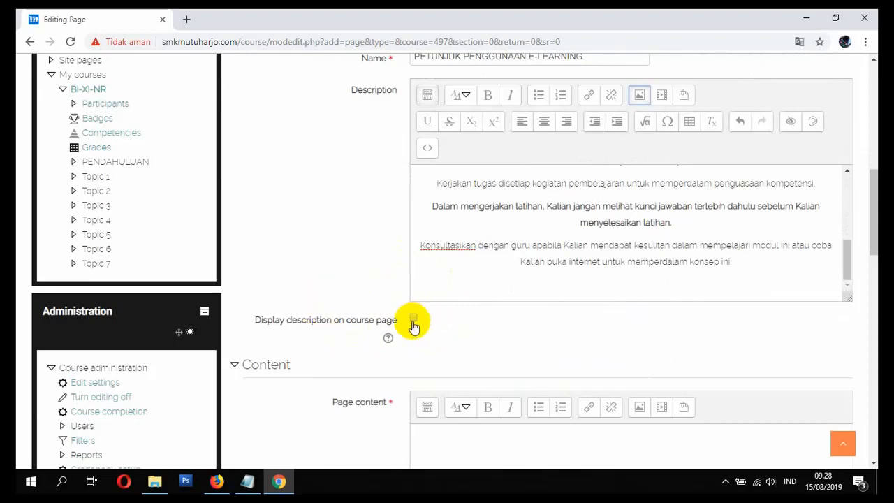
pyautogui.click(615, 277)
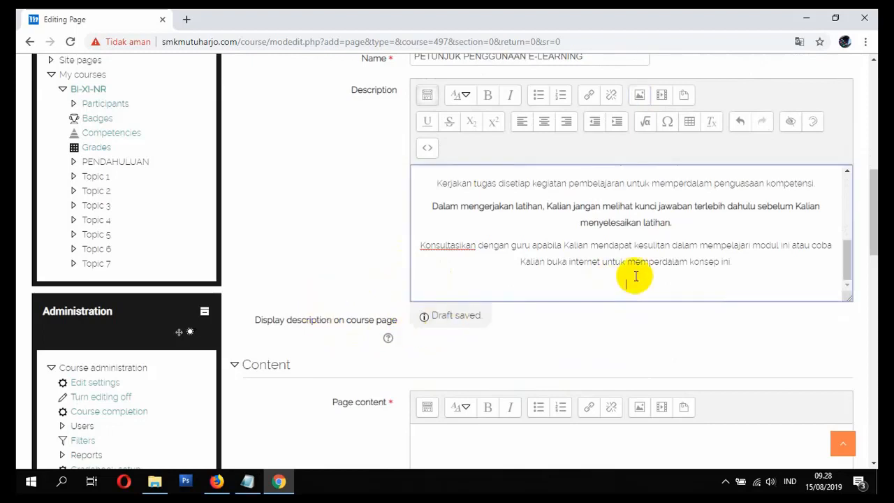
# Step: Copy the Description's entire content, including the Welcome image, and paste it into Page content
pyautogui.scroll(-1, 628, 314)
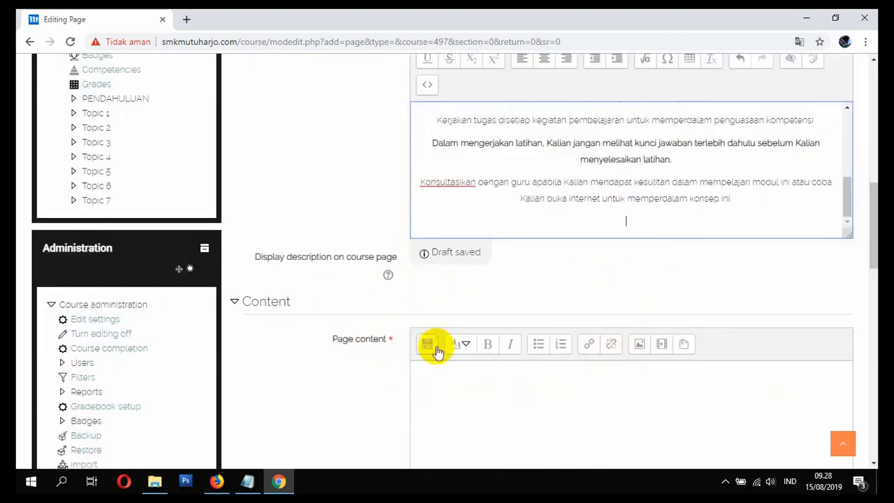
pyautogui.scroll(5, 389, 356)
pyautogui.scroll(-2, 386, 353)
pyautogui.click(546, 334)
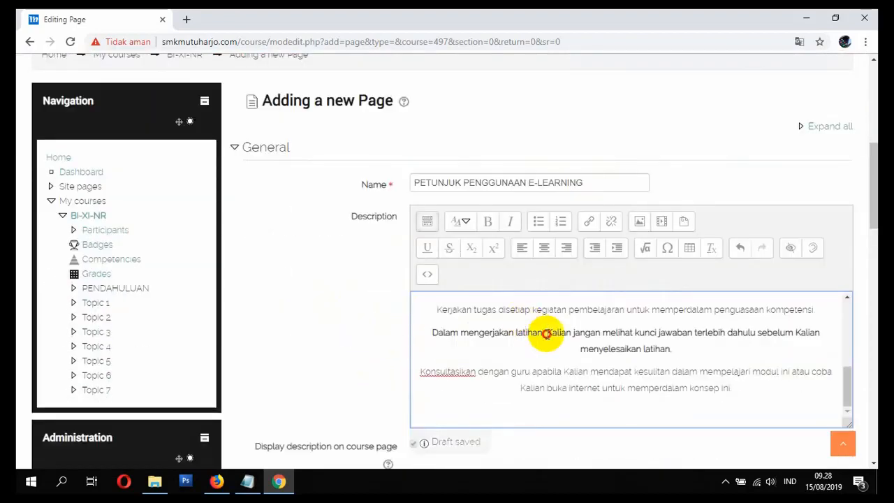
pyautogui.hotkey('ctrl', 'a')
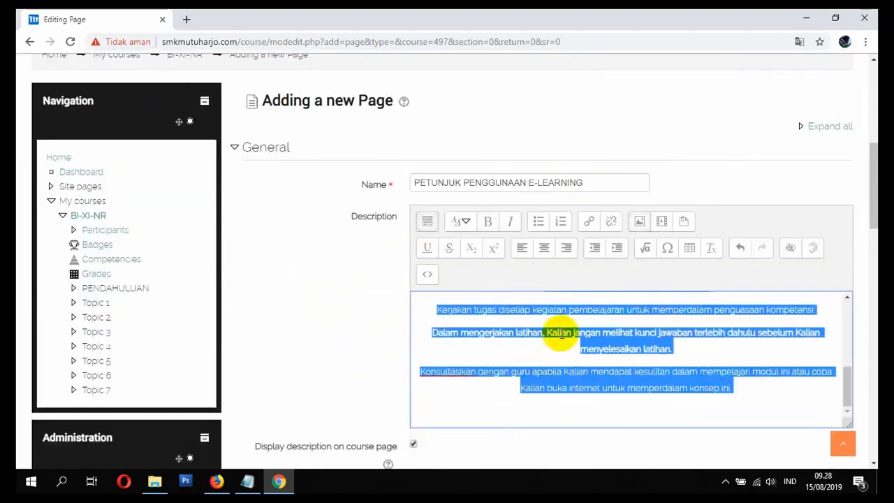
pyautogui.rightClick(558, 332)
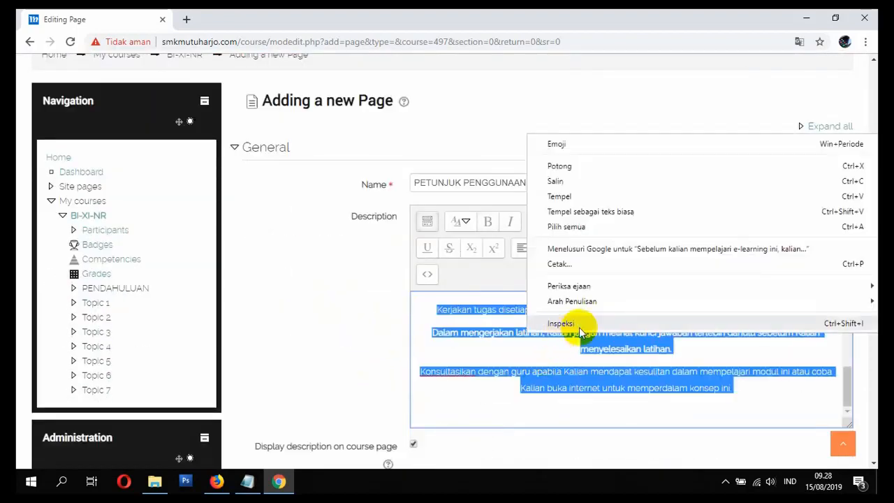
pyautogui.click(578, 180)
pyautogui.scroll(-3, 343, 349)
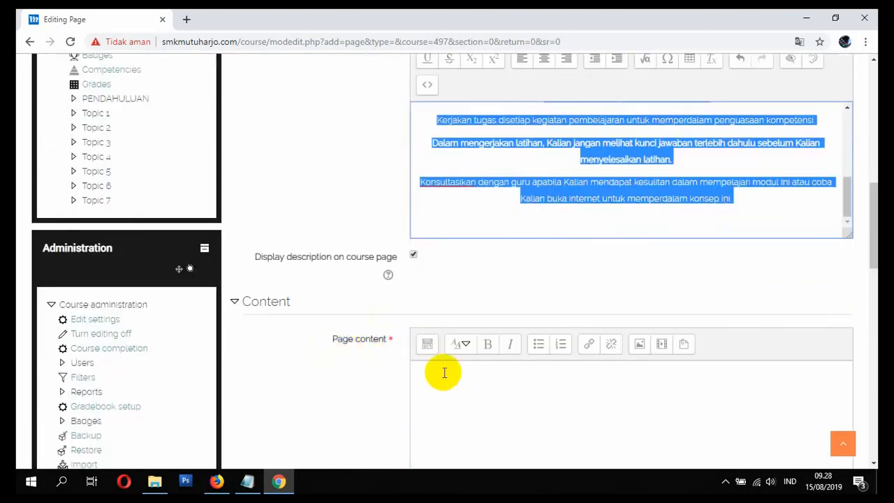
pyautogui.click(461, 392)
pyautogui.rightClick(460, 394)
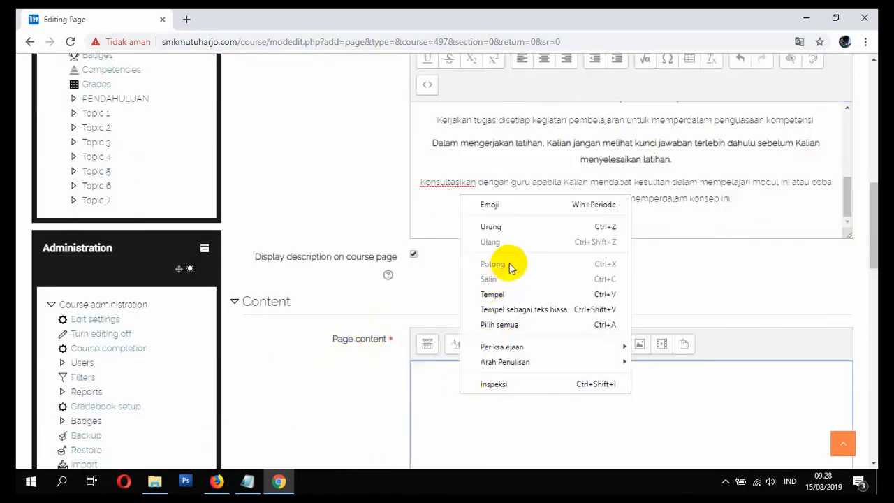
pyautogui.click(495, 294)
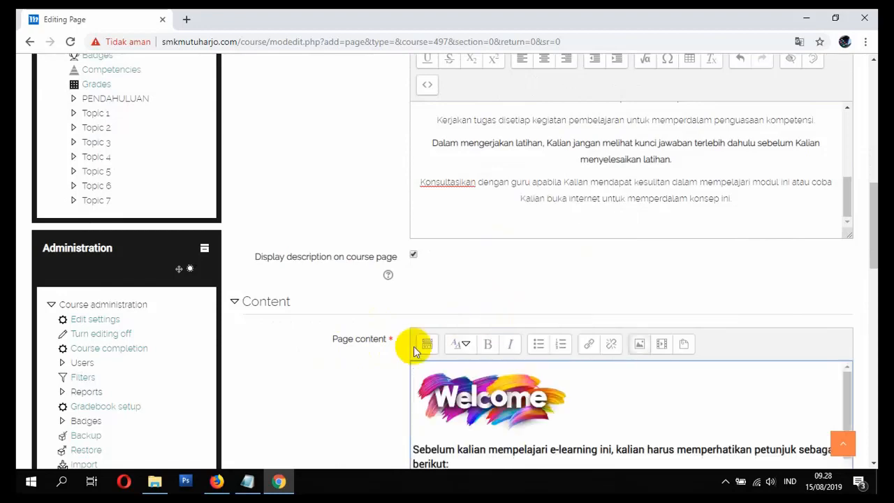
# Step: Show the Page content editor's additional formatting tools and centre the pasted Welcome image and instruction text
pyautogui.scroll(-3, 301, 345)
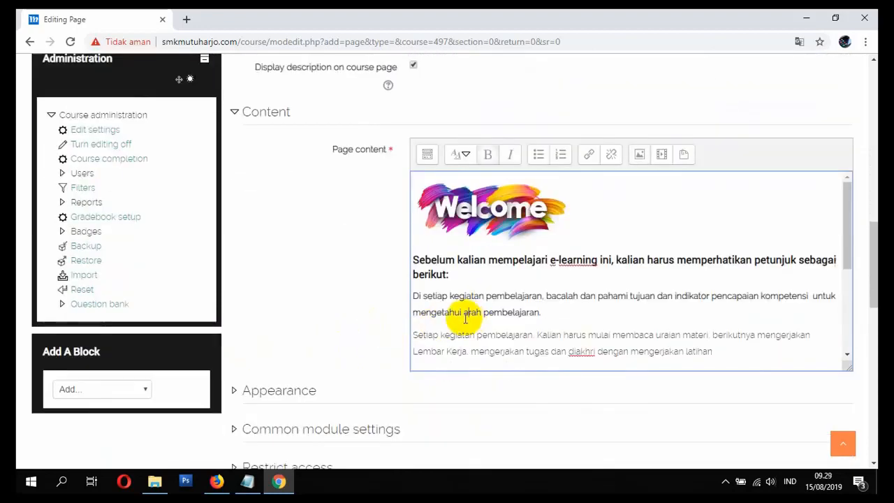
pyautogui.hotkey('ctrl', 'a')
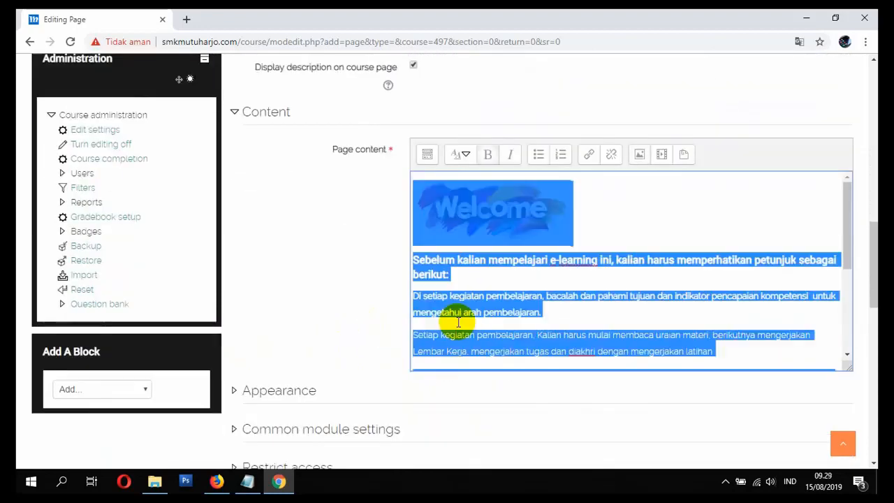
pyautogui.click(431, 153)
pyautogui.click(543, 181)
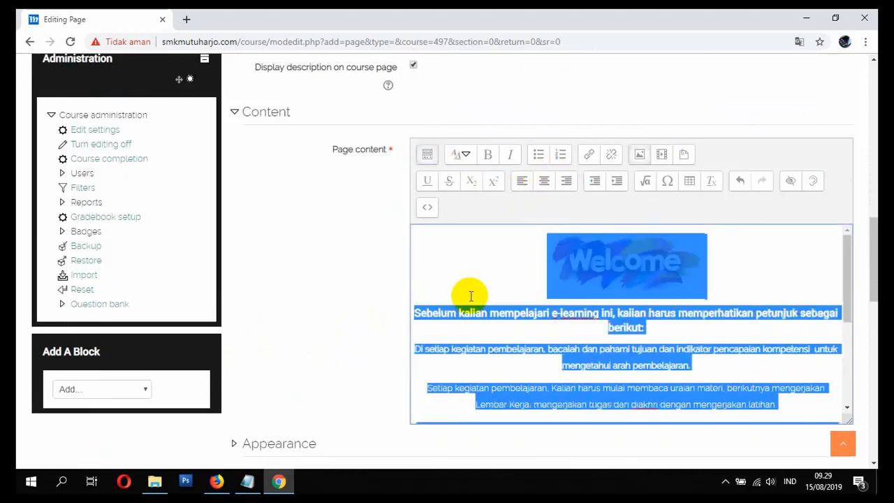
pyautogui.click(343, 300)
pyautogui.rightClick(515, 315)
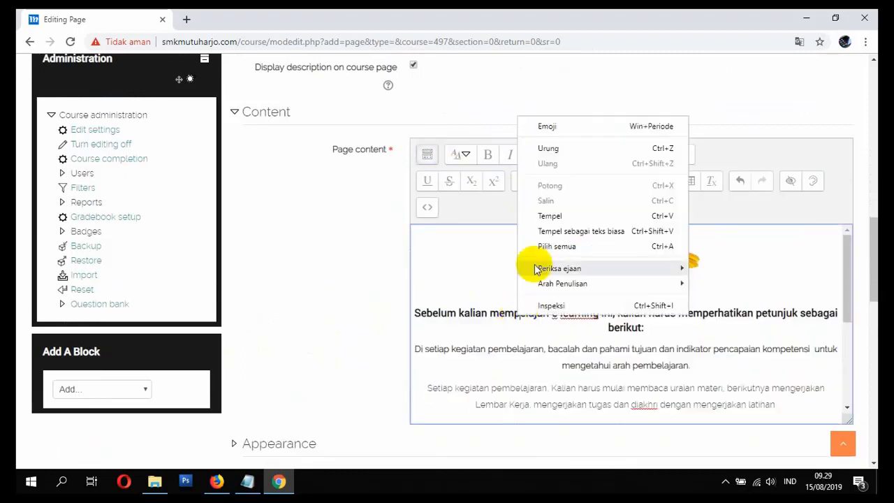
pyautogui.click(559, 246)
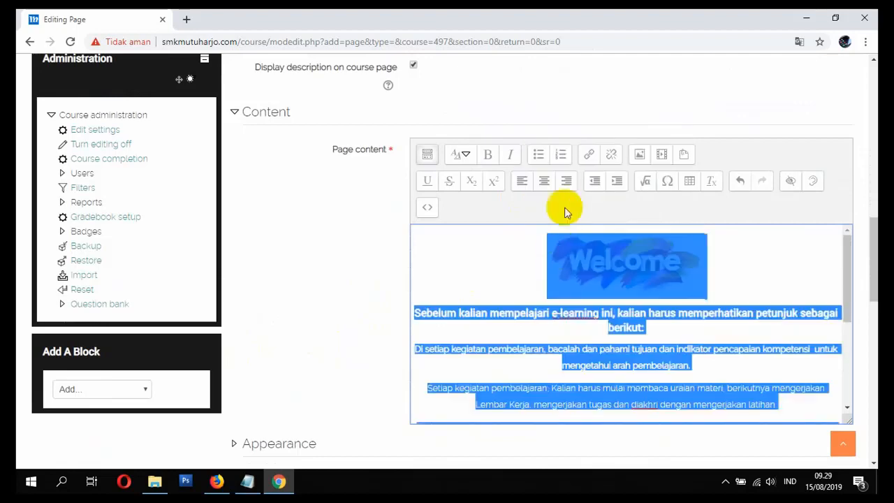
pyautogui.click(534, 252)
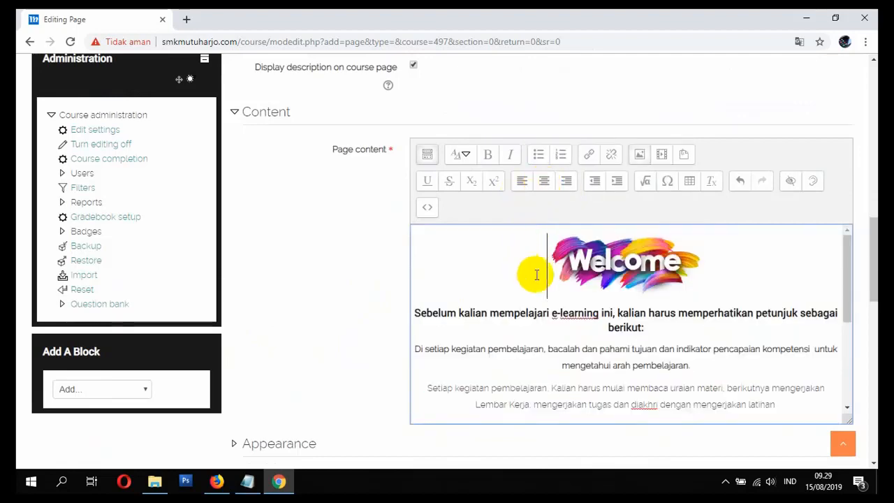
# Step: Review the Appearance options of the new page, and save it, returning to the course
pyautogui.scroll(-1, 536, 274)
pyautogui.scroll(-1, 353, 309)
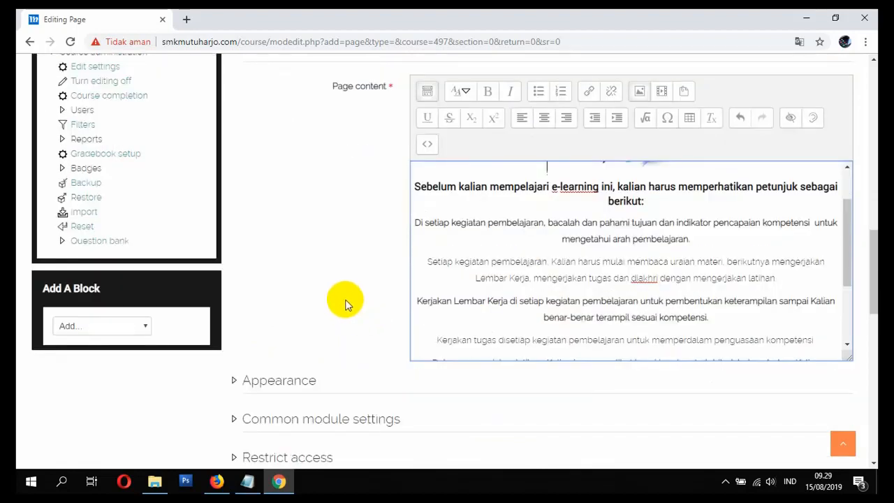
pyautogui.scroll(3, 343, 303)
pyautogui.scroll(-3, 361, 292)
pyautogui.scroll(3, 377, 265)
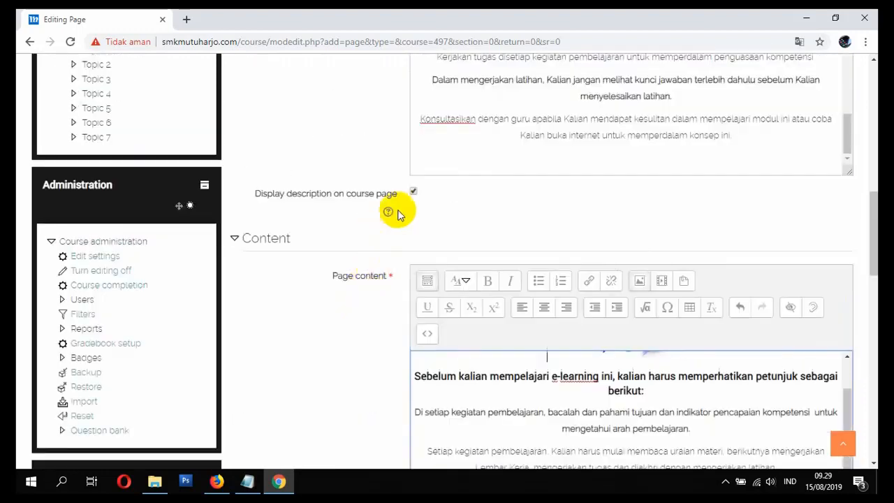
pyautogui.scroll(-5, 432, 272)
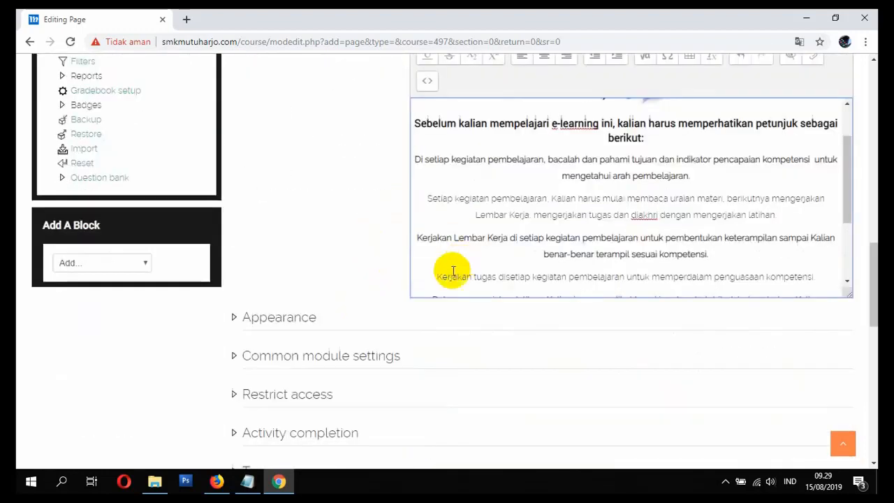
pyautogui.click(309, 256)
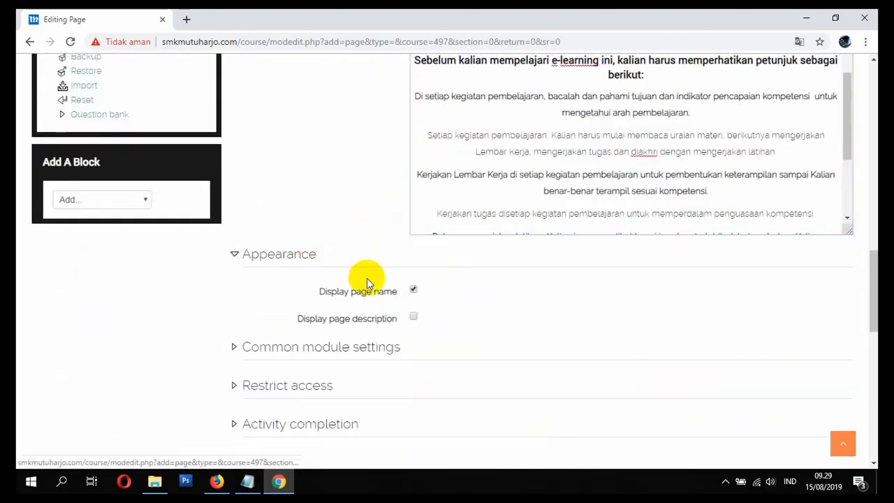
pyautogui.click(293, 270)
pyautogui.scroll(-1, 289, 309)
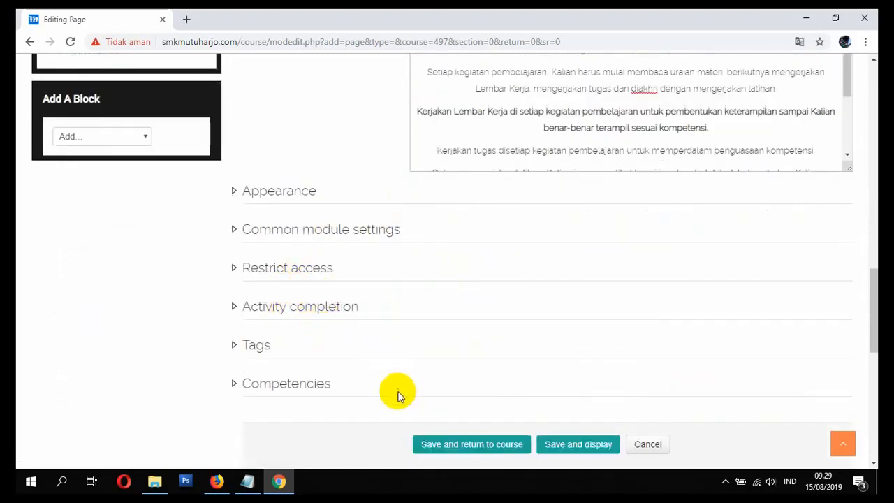
pyautogui.click(433, 447)
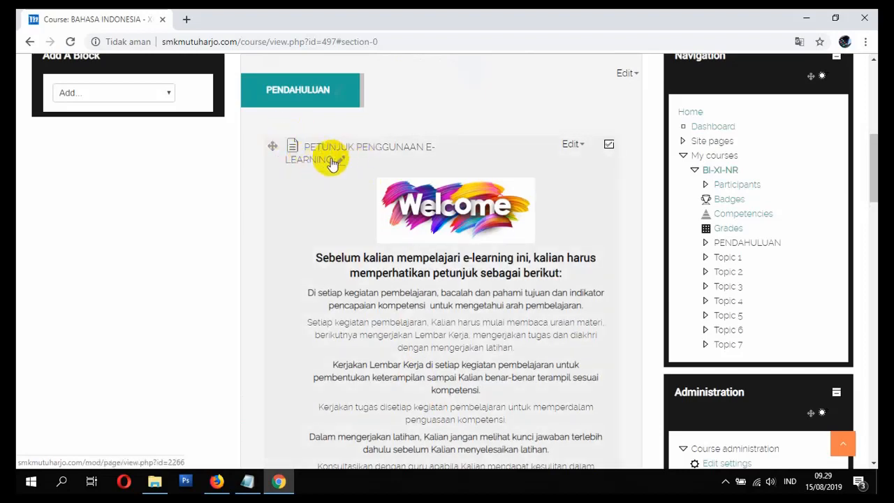
# Step: Edit the PETUNJUK PENGGUNAAN E-LEARNING page's settings to stop displaying its description on the course page, and save, returning to the course
pyautogui.scroll(-2, 433, 264)
pyautogui.scroll(2, 475, 252)
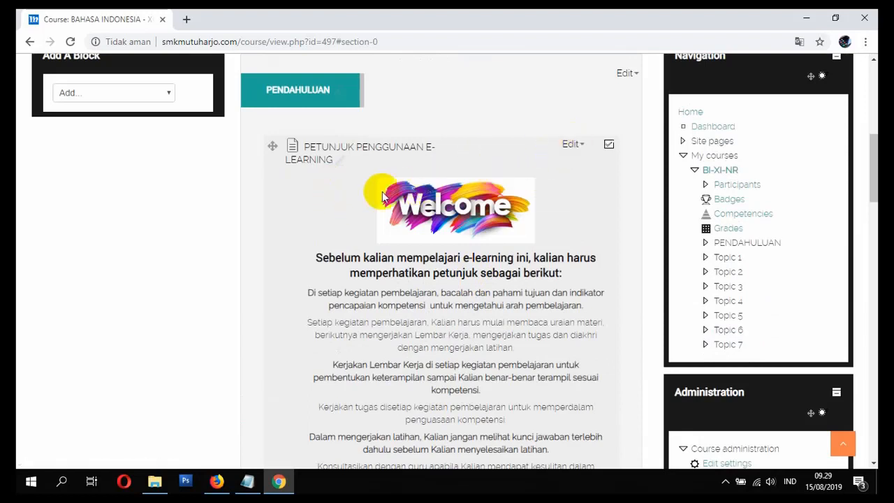
pyautogui.click(571, 148)
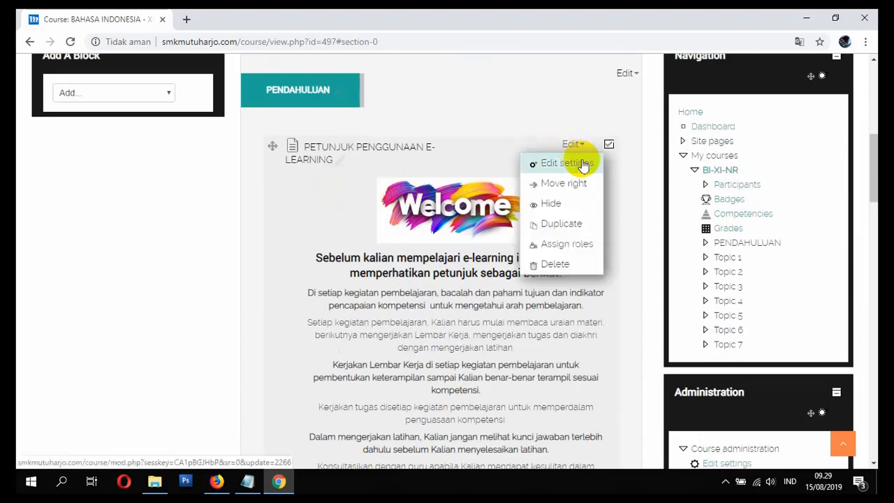
pyautogui.click(578, 165)
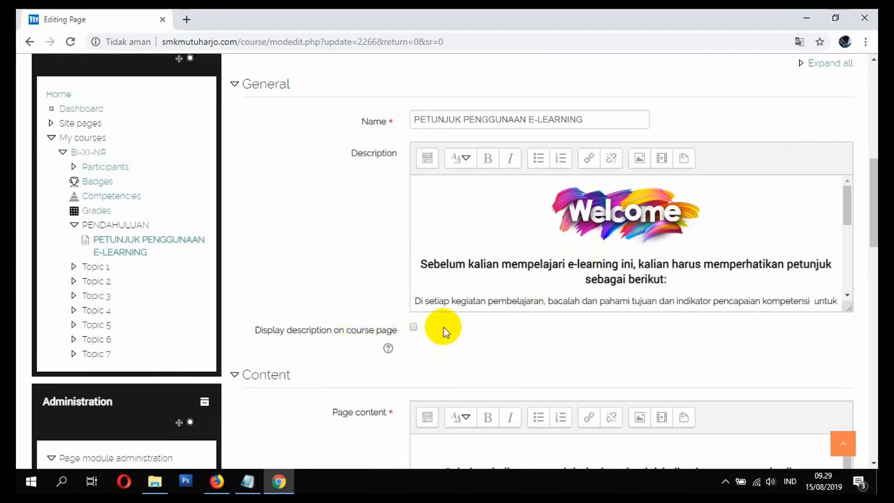
pyautogui.scroll(-1, 441, 329)
pyautogui.scroll(-2, 465, 289)
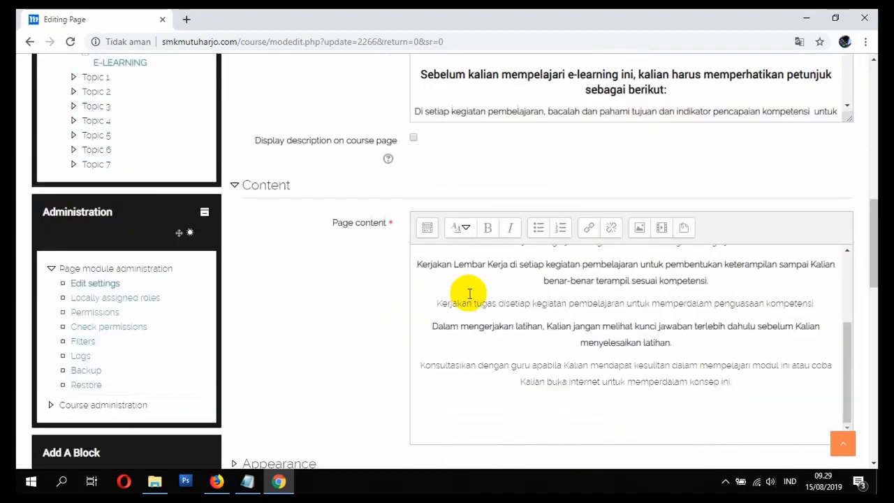
pyautogui.scroll(-7, 407, 312)
pyautogui.click(461, 276)
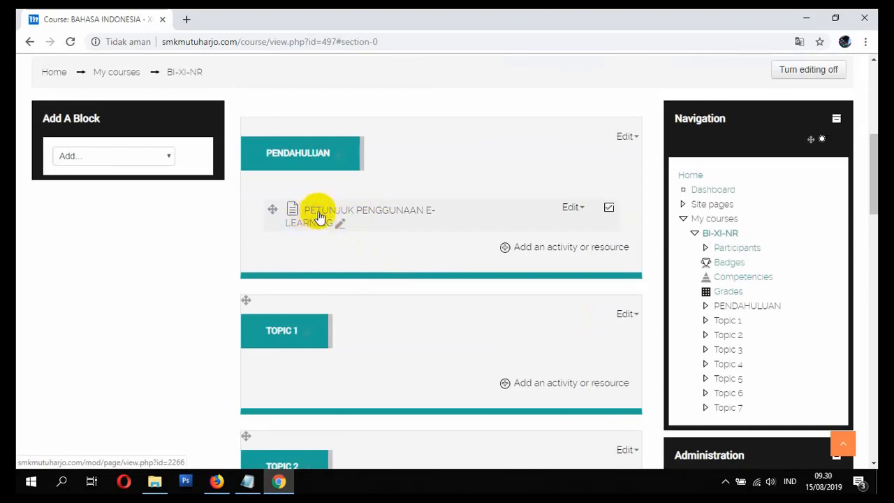
# Step: Open the PETUNJUK PENGGUNAAN E-LEARNING page, check how its content displays, and return to the BI-XI-NR course
pyautogui.click(320, 209)
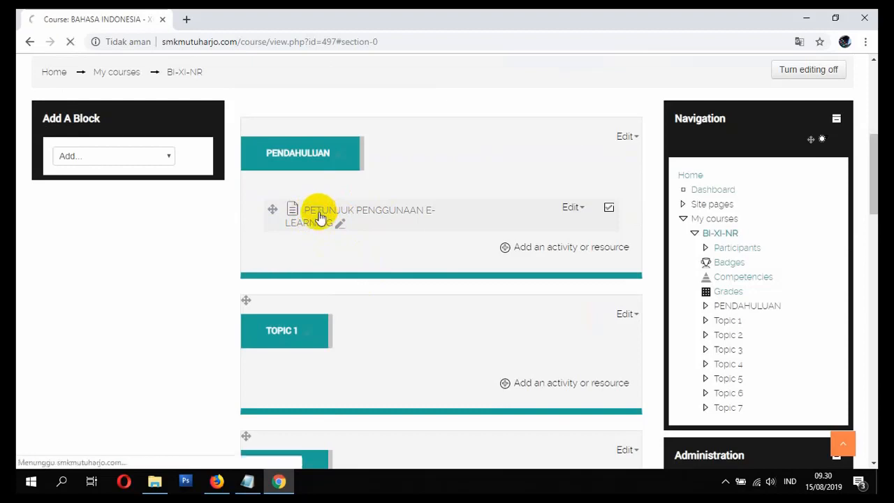
pyautogui.scroll(-2, 322, 249)
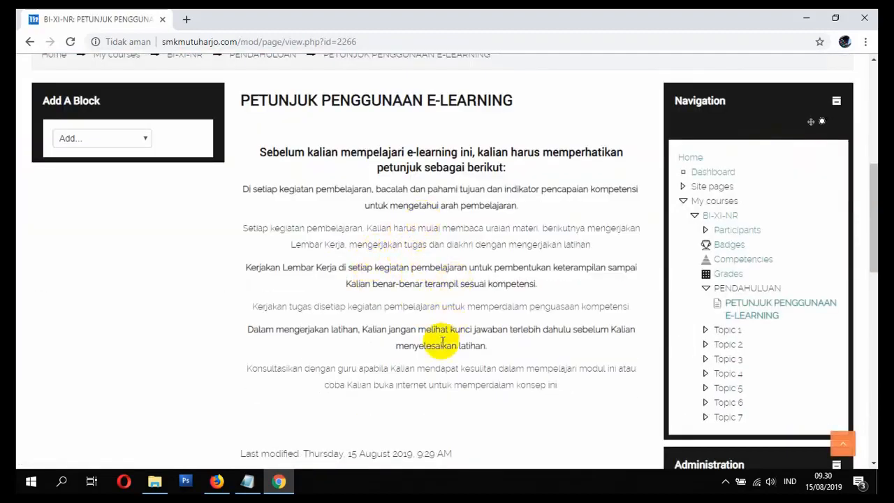
pyautogui.scroll(-3, 432, 349)
pyautogui.scroll(5, 428, 344)
pyautogui.scroll(-2, 427, 342)
pyautogui.scroll(4, 425, 341)
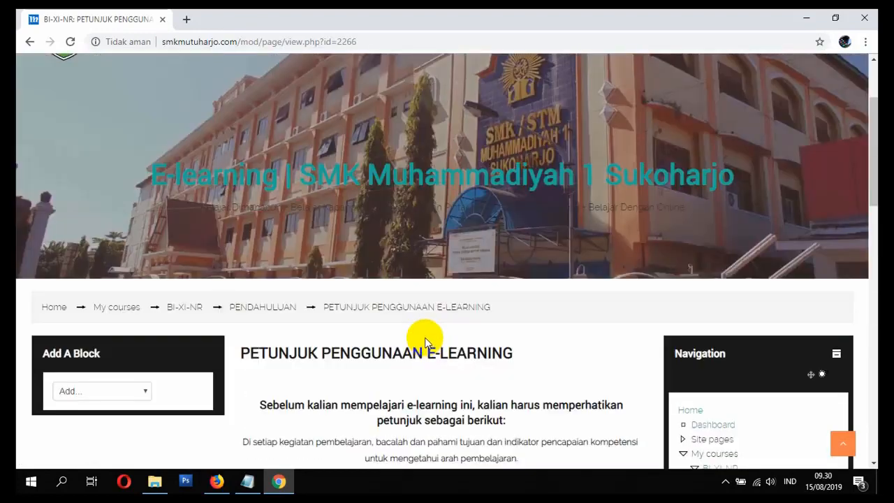
pyautogui.scroll(-2, 391, 335)
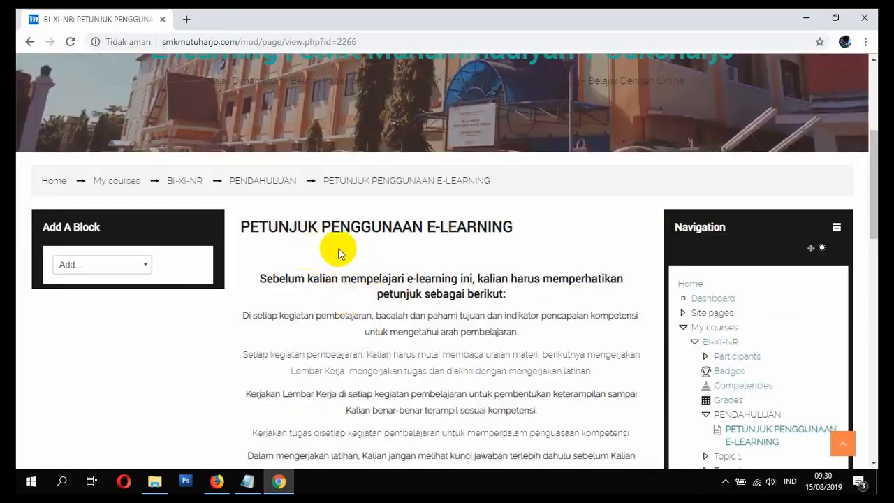
pyautogui.click(191, 183)
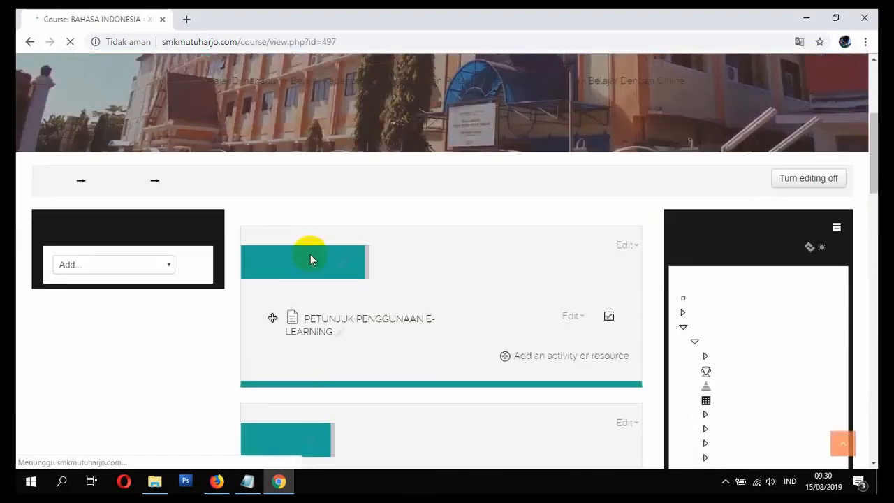
# Step: Open the PETUNJUK PENGGUNAAN E-LEARNING page's settings for editing and go to its Page content
pyautogui.click(570, 325)
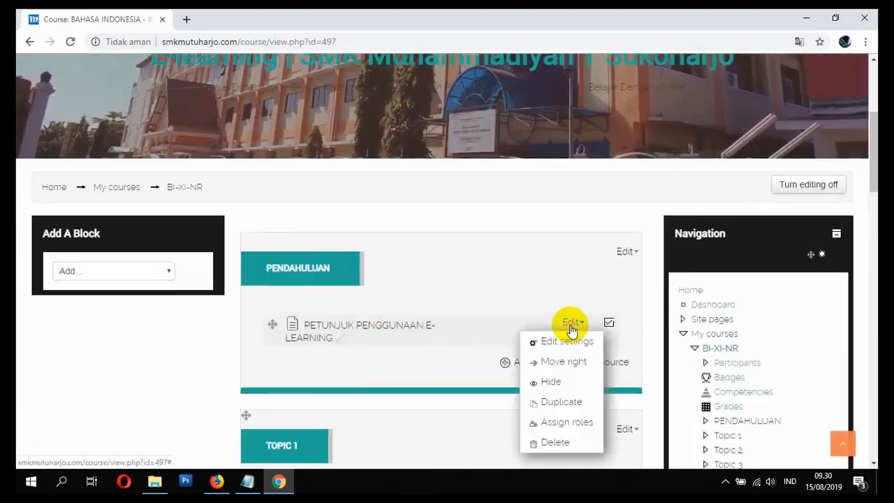
pyautogui.click(397, 326)
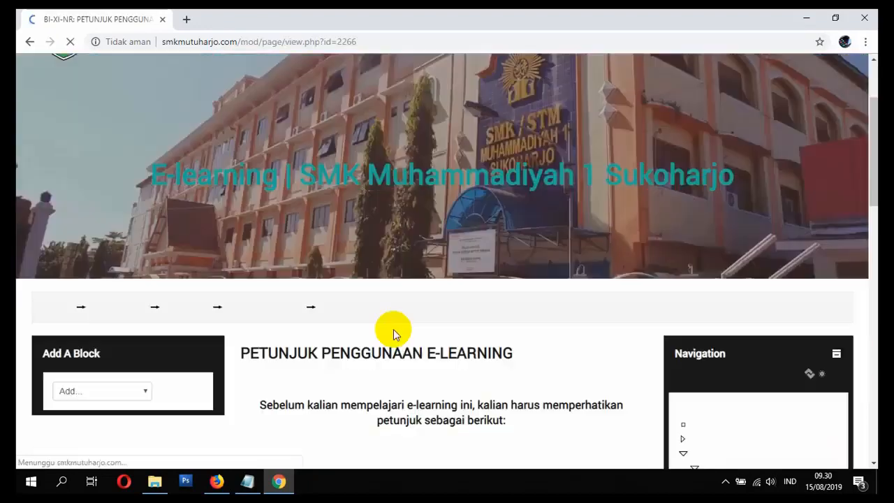
pyautogui.scroll(-5, 412, 324)
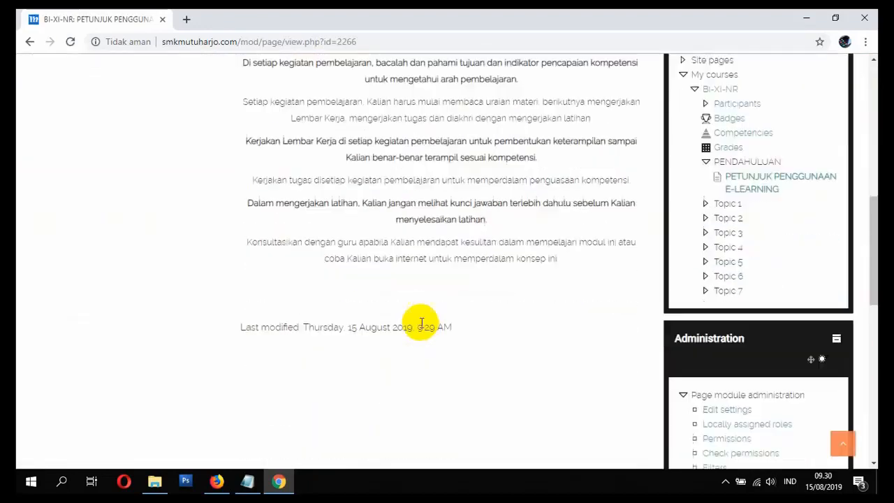
pyautogui.click(725, 410)
pyautogui.scroll(-4, 558, 384)
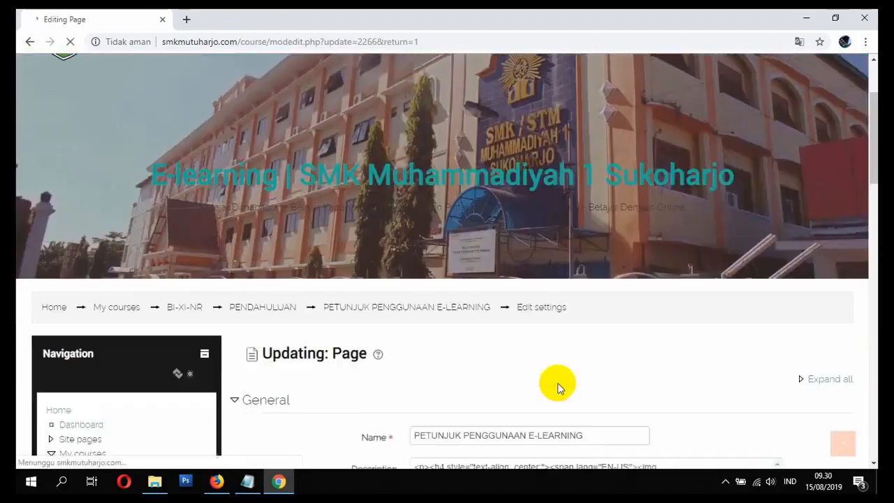
pyautogui.scroll(-4, 547, 376)
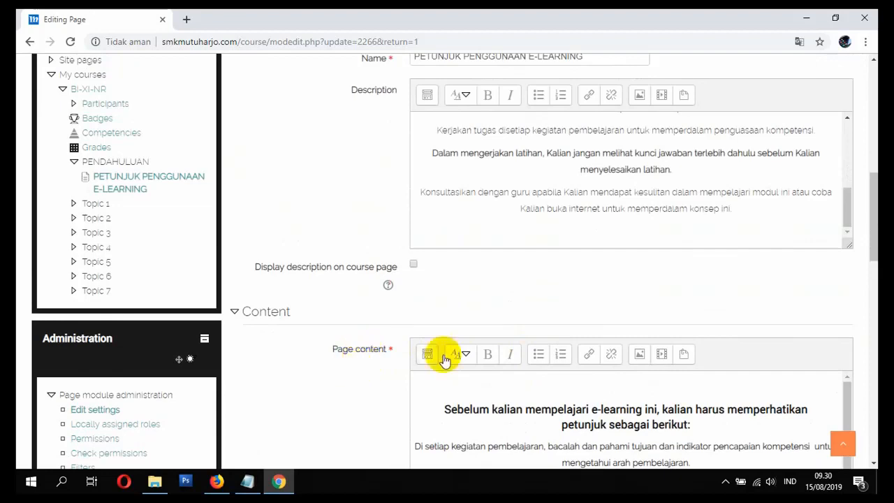
# Step: Select the missing image in Page content and replace its source by uploading WELCOME.PNG from the Pictures folder
pyautogui.scroll(-2, 442, 355)
pyautogui.click(593, 266)
pyautogui.scroll(1, 597, 271)
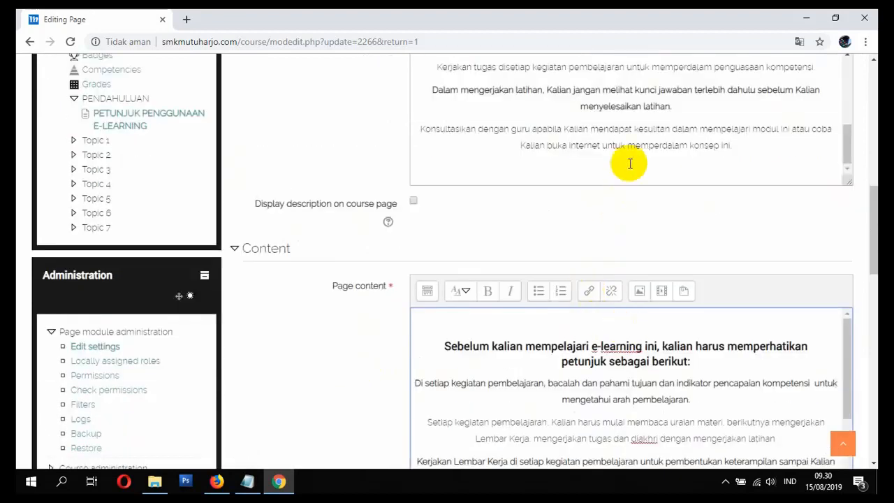
pyautogui.scroll(5, 628, 160)
pyautogui.click(640, 291)
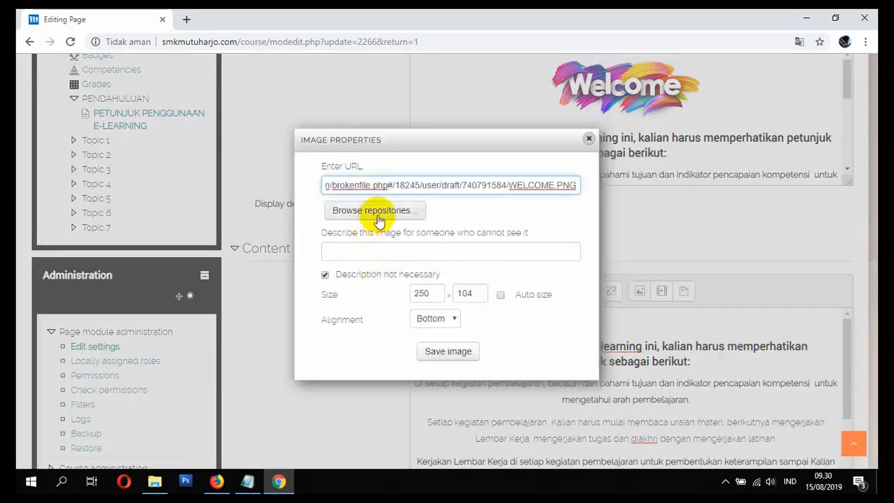
pyautogui.click(395, 213)
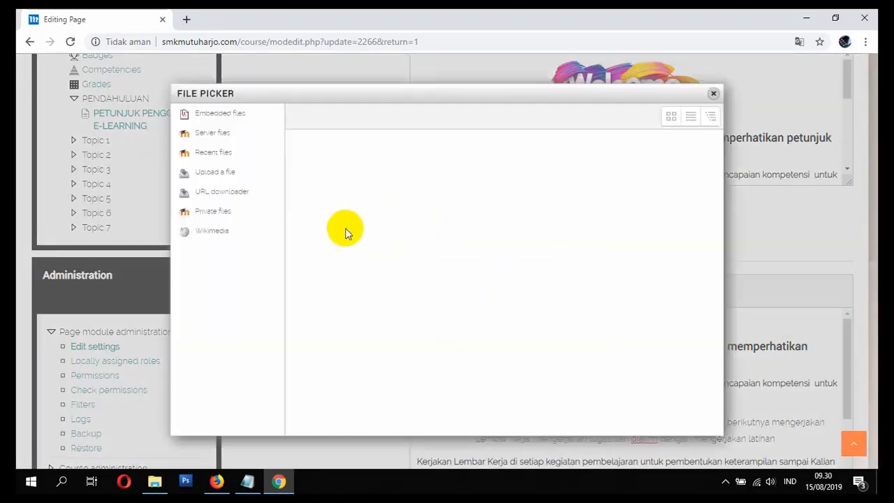
pyautogui.click(217, 173)
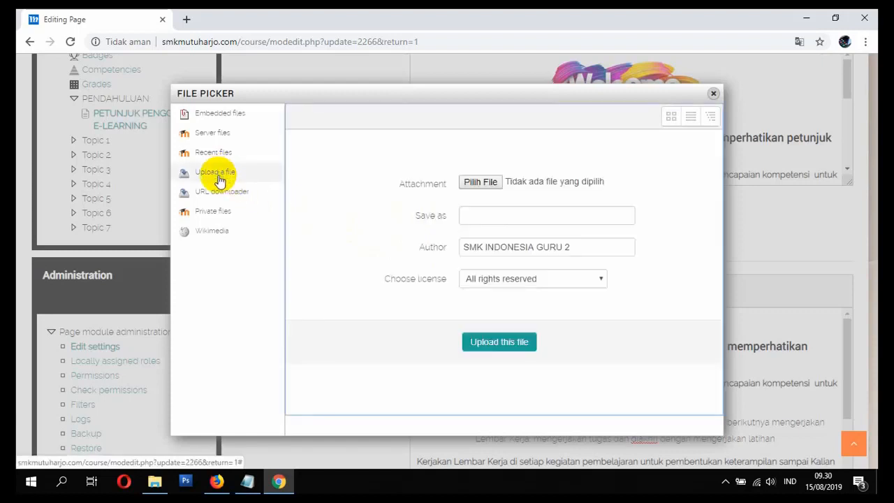
pyautogui.click(471, 181)
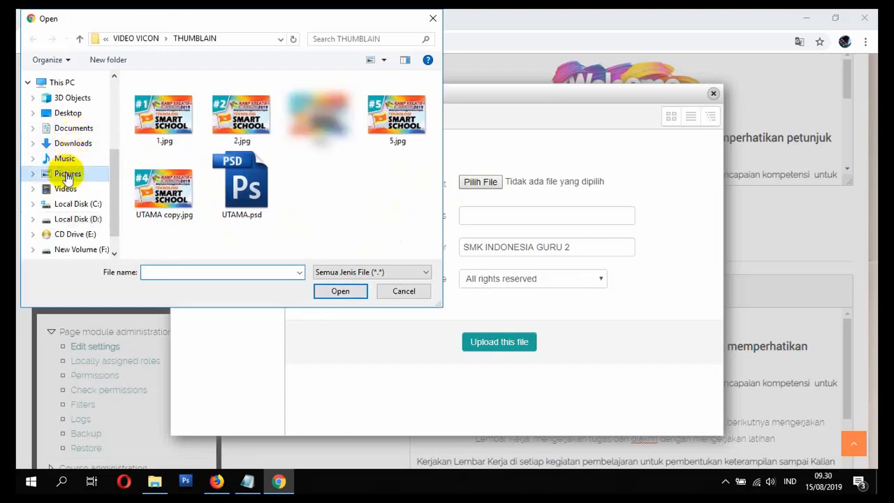
pyautogui.click(67, 173)
pyautogui.doubleClick(412, 119)
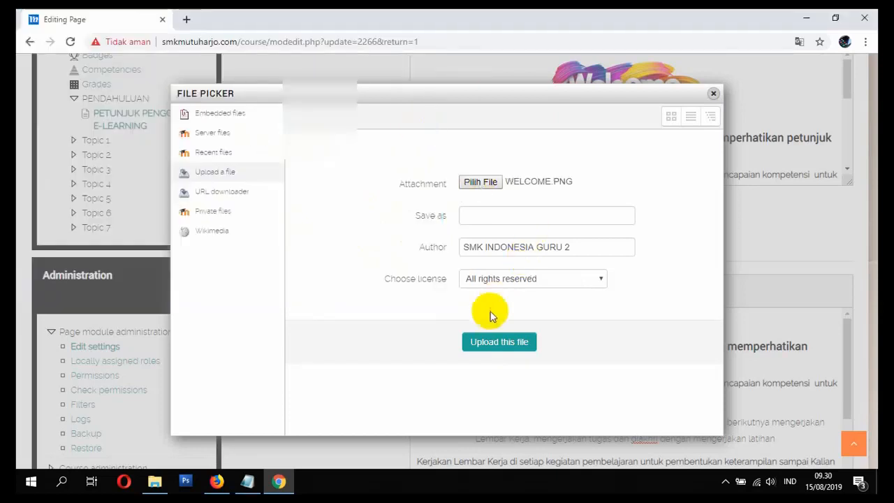
pyautogui.click(499, 342)
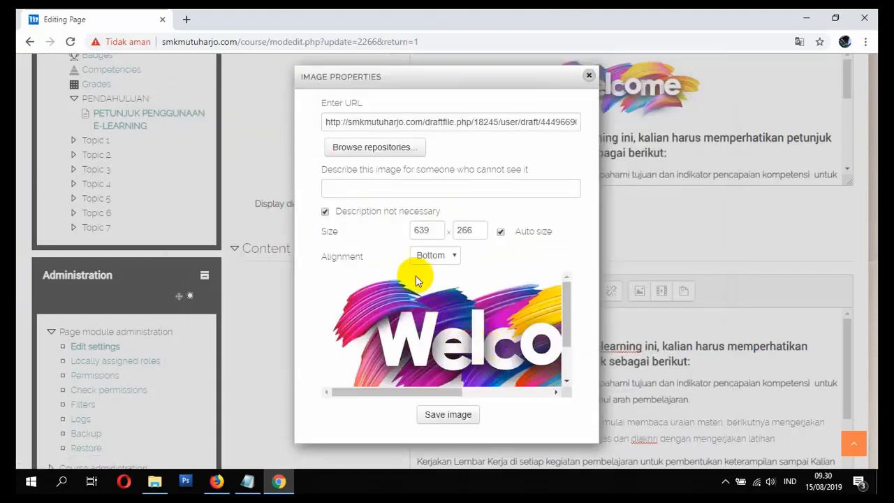
# Step: Set the uploaded Welcome image's width to 250 with automatic sizing kept on, and save the image into Page content
pyautogui.click(389, 215)
pyautogui.click(366, 240)
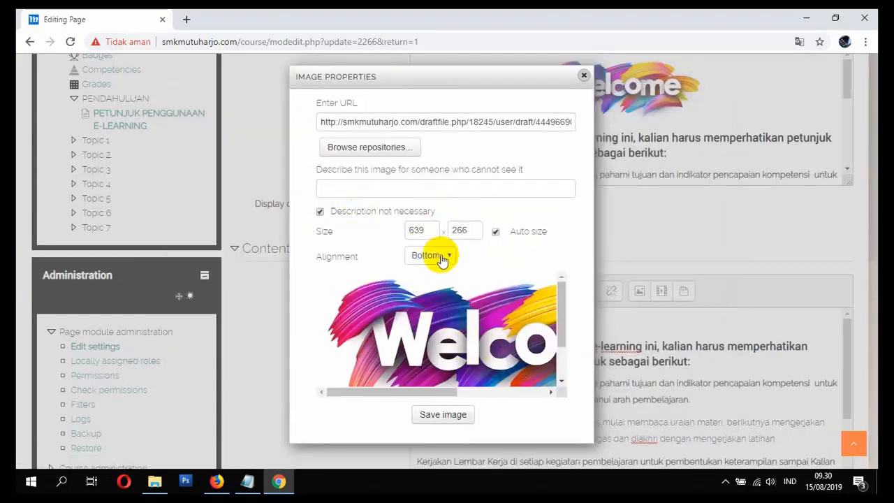
pyautogui.moveTo(433, 231); pyautogui.dragTo(385, 238)
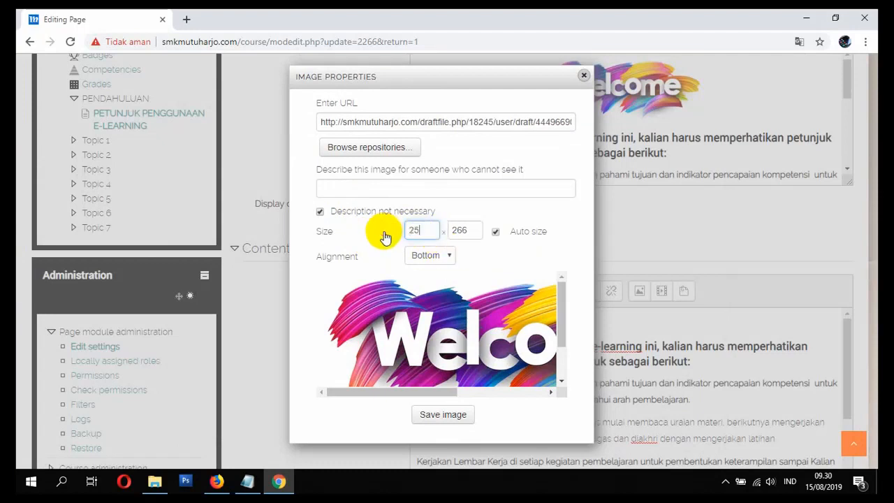
pyautogui.write('250')
pyautogui.click(468, 229)
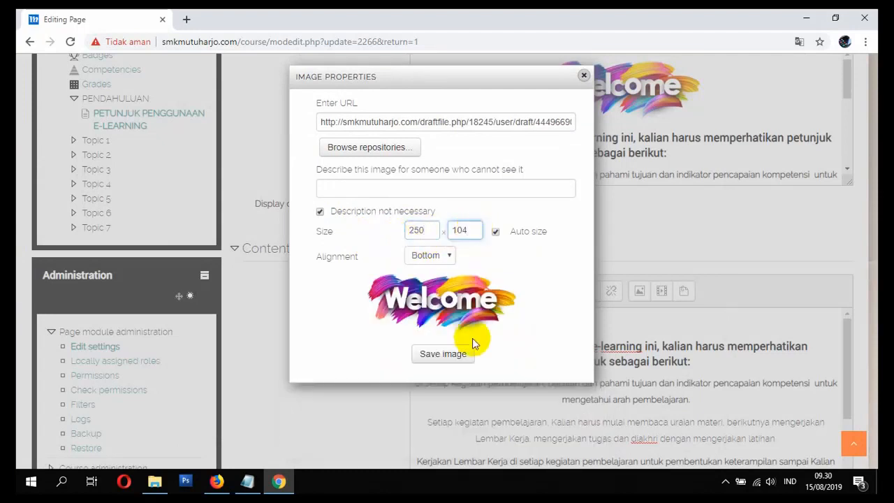
pyautogui.click(440, 354)
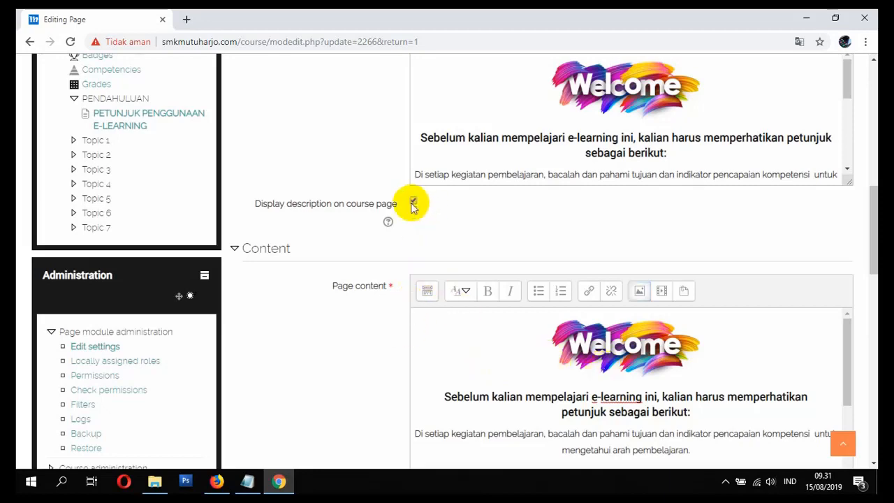
# Step: Turn on displaying the description on the course page, save and return to the course, and check the PENDAHULUAN section
pyautogui.scroll(-10, 456, 289)
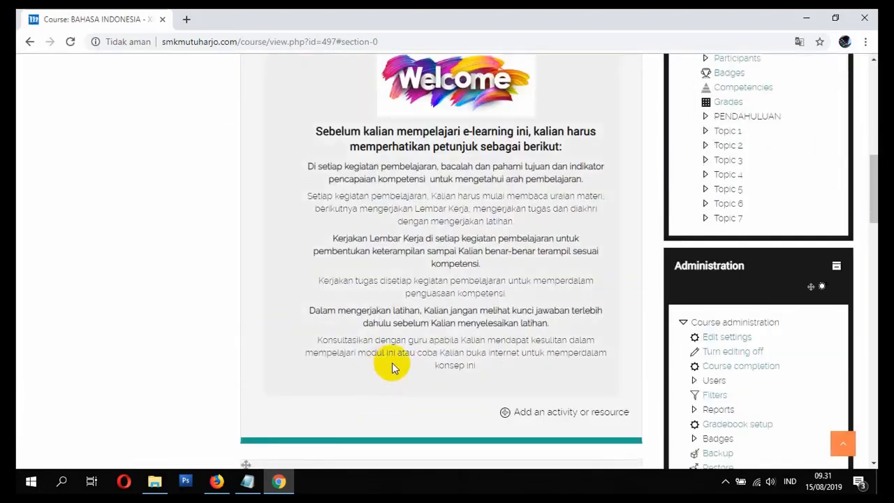
pyautogui.scroll(-2, 392, 362)
pyautogui.scroll(-7, 389, 380)
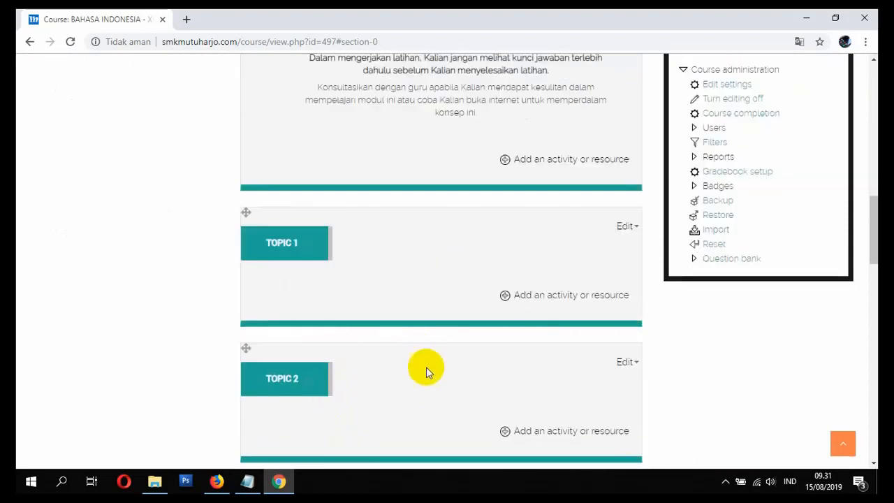
pyautogui.scroll(7, 310, 257)
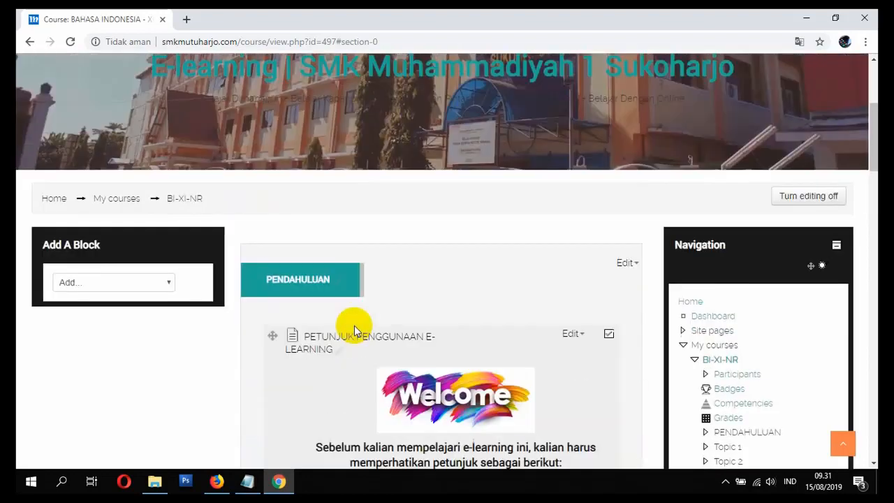
pyautogui.scroll(-1, 353, 323)
pyautogui.scroll(-2, 421, 306)
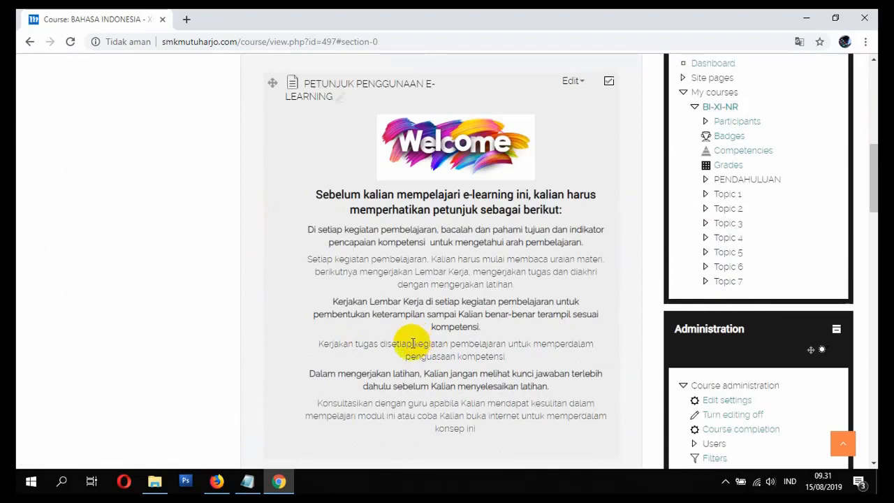
# Step: Open the TOPIC 1 section's name for editing
pyautogui.scroll(-3, 408, 343)
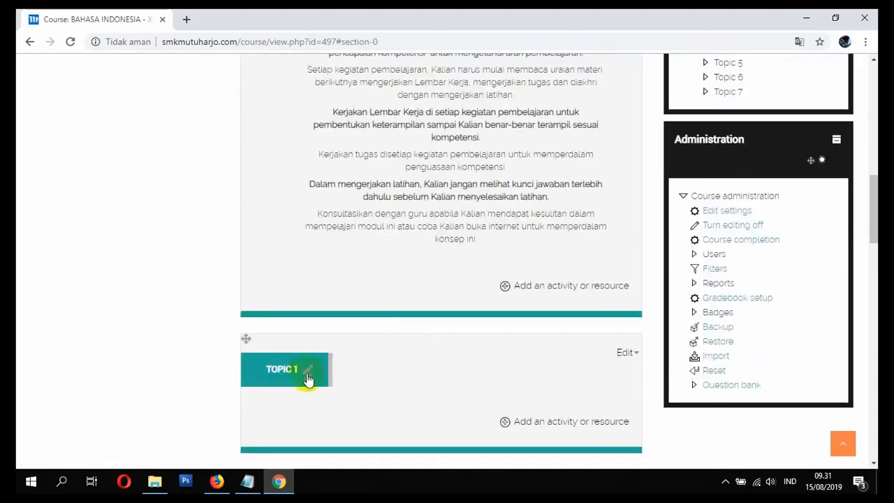
pyautogui.click(310, 375)
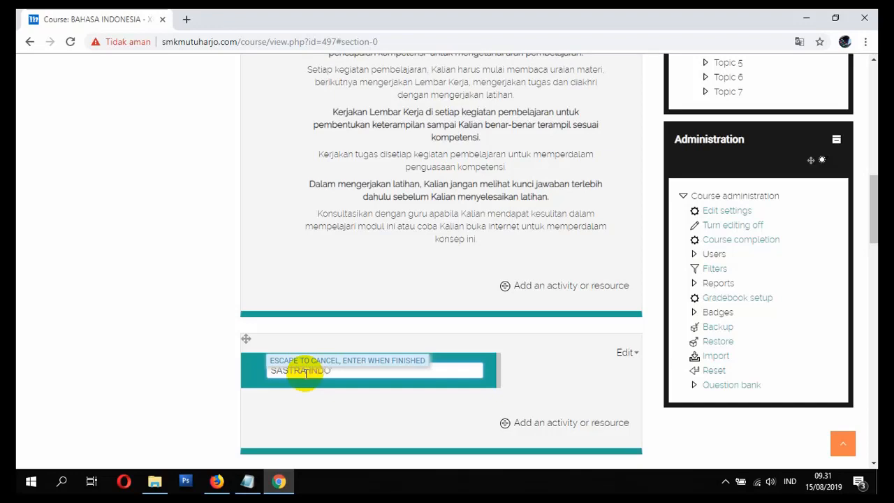
# Step: Rename the TOPIC 1 section as SASTRA INDONESIA
pyautogui.press('Return')
pyautogui.scroll(3, 306, 373)
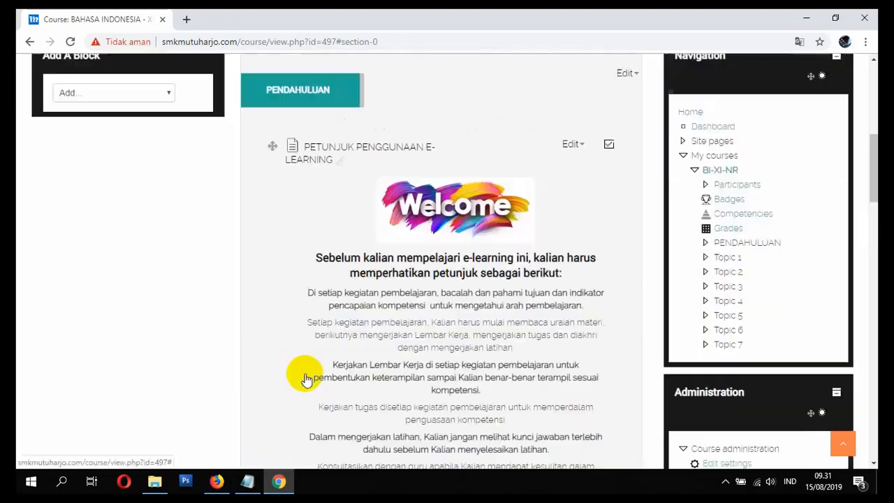
pyautogui.scroll(-4, 305, 373)
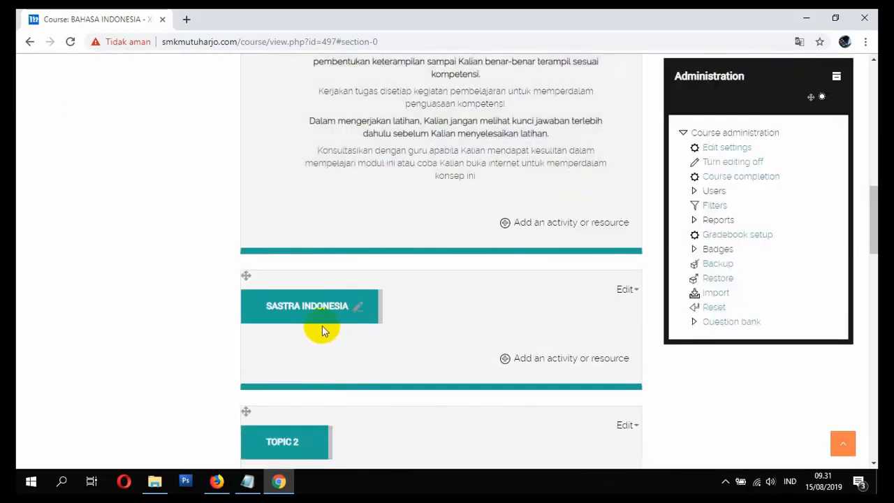
pyautogui.click(356, 308)
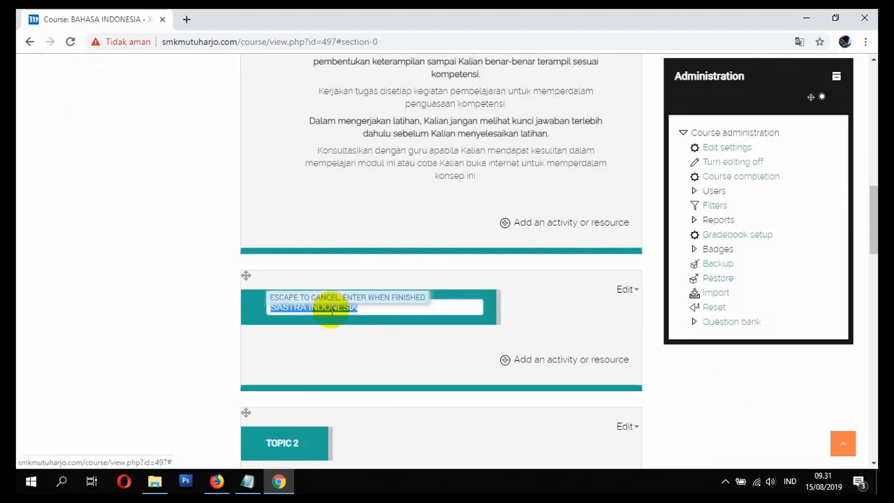
pyautogui.click(370, 312)
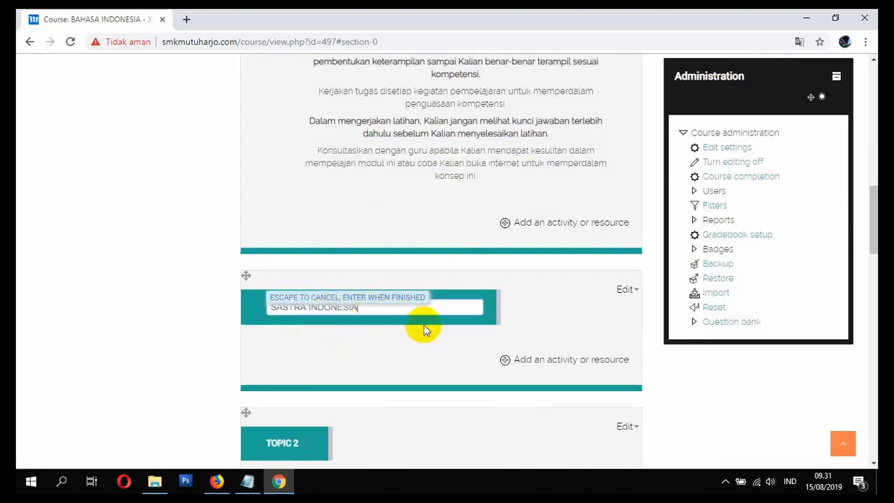
pyautogui.moveTo(416, 310); pyautogui.dragTo(271, 302)
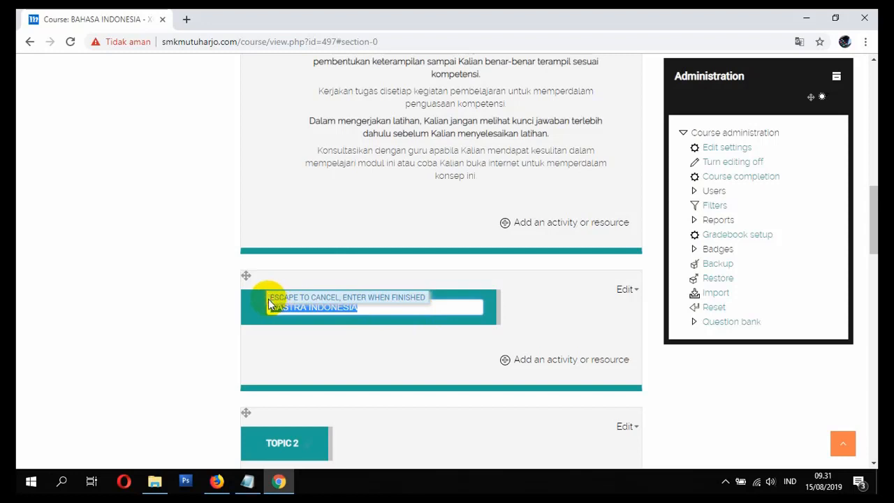
pyautogui.press('BackSpace')
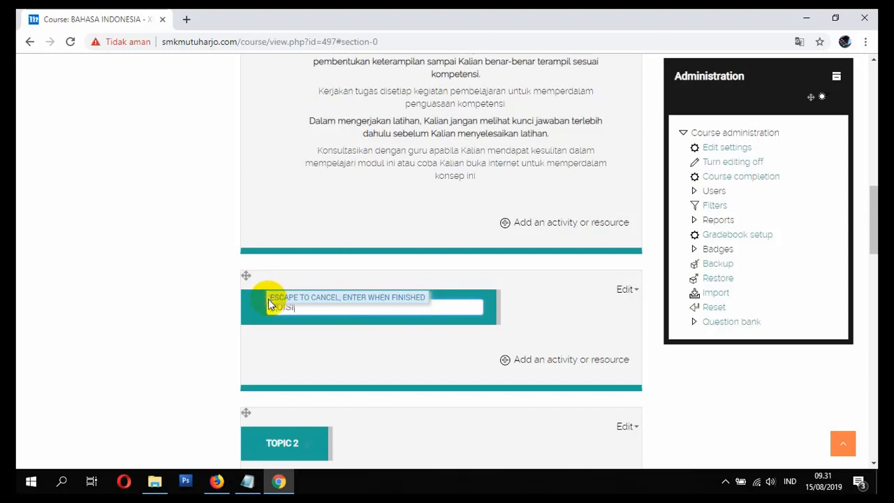
pyautogui.press('Escape')
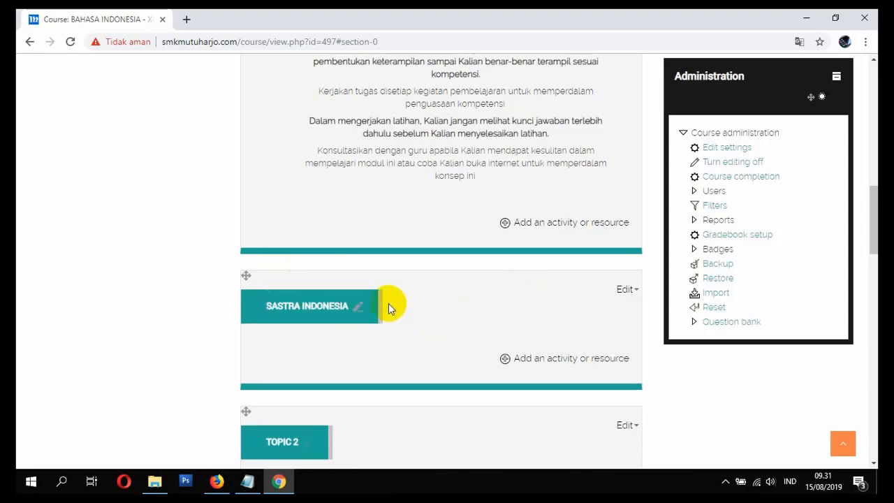
# Step: Rename the SASTRA INDONESIA section as PUISI ABAD 20
pyautogui.click(328, 312)
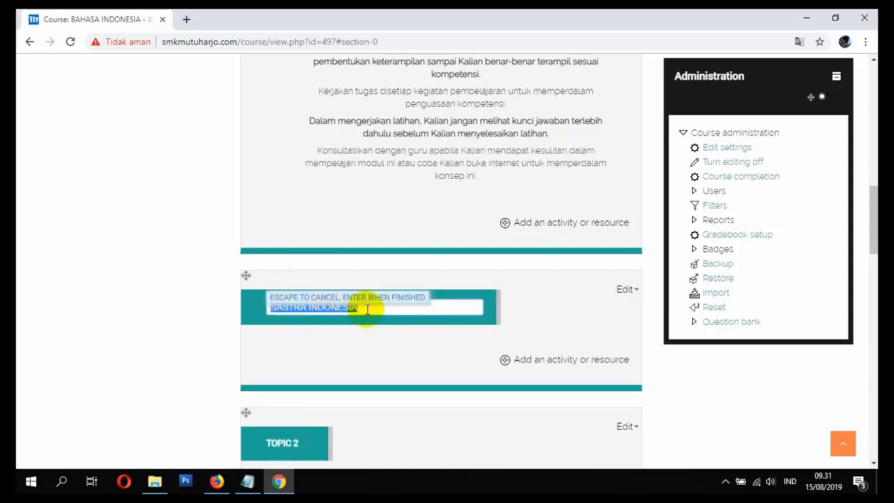
pyautogui.write('PUISI ABAD 20')
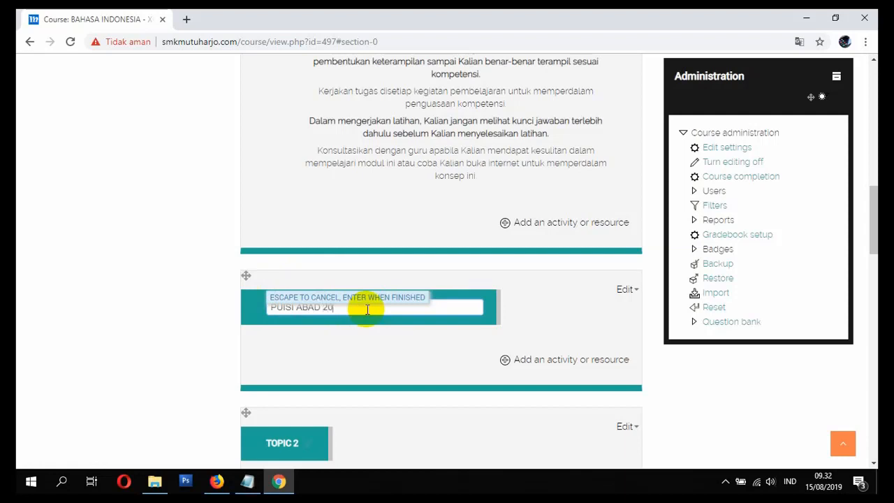
pyautogui.press('Return')
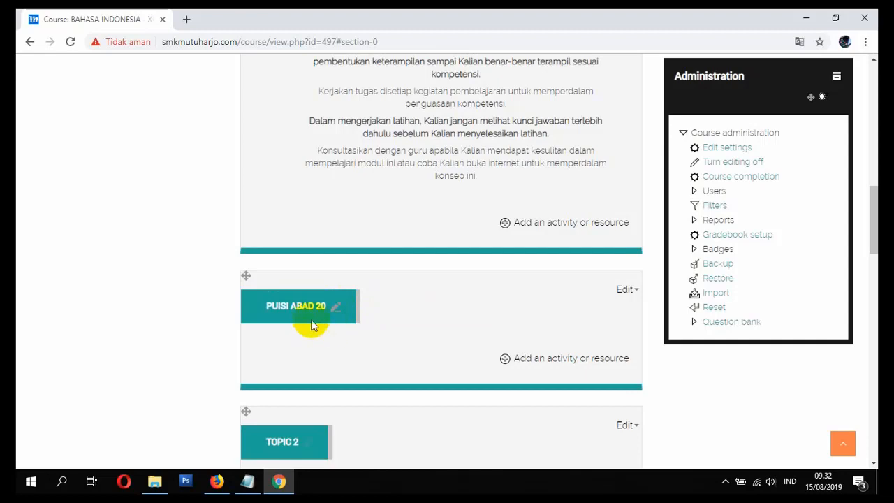
pyautogui.scroll(4, 324, 341)
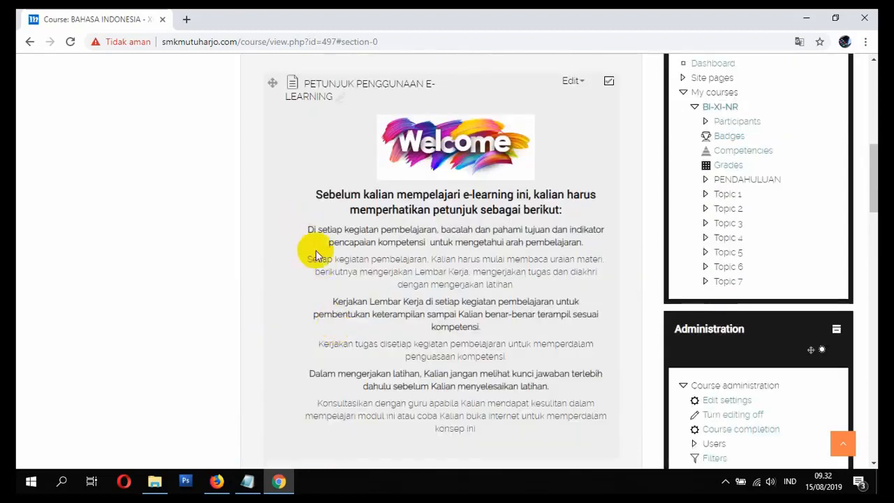
pyautogui.scroll(3, 315, 249)
pyautogui.click(340, 217)
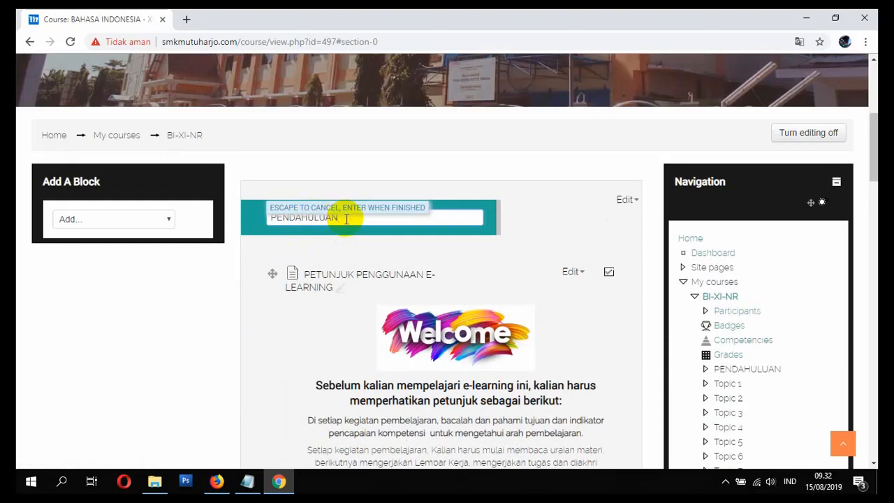
pyautogui.press('Return')
# Step: Switch to the reference course in Firefox and examine how the PENDAHULUAN page in its PEMODELAN BERORIENTASI OBJEK section is structured
pyautogui.scroll(-6, 356, 240)
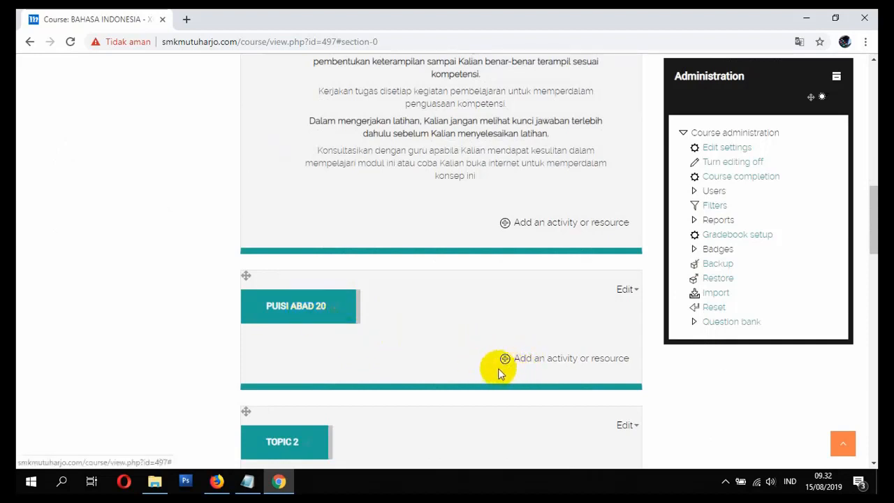
pyautogui.scroll(-2, 513, 363)
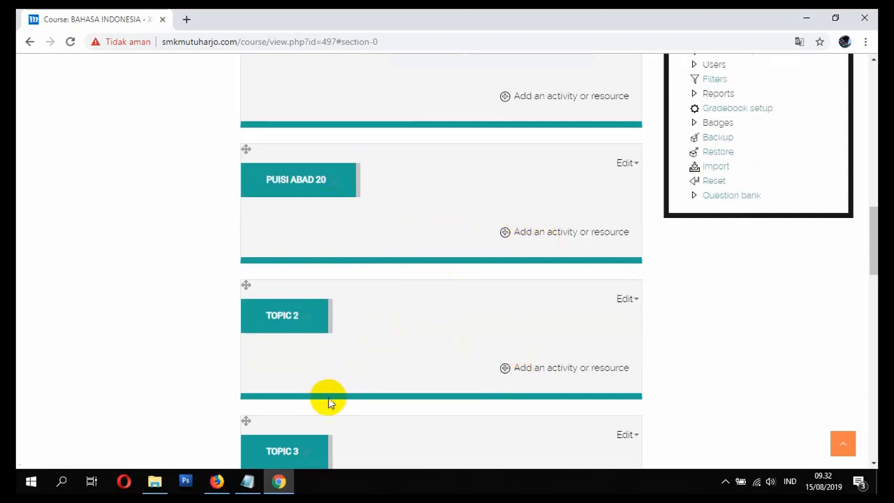
pyautogui.click(219, 481)
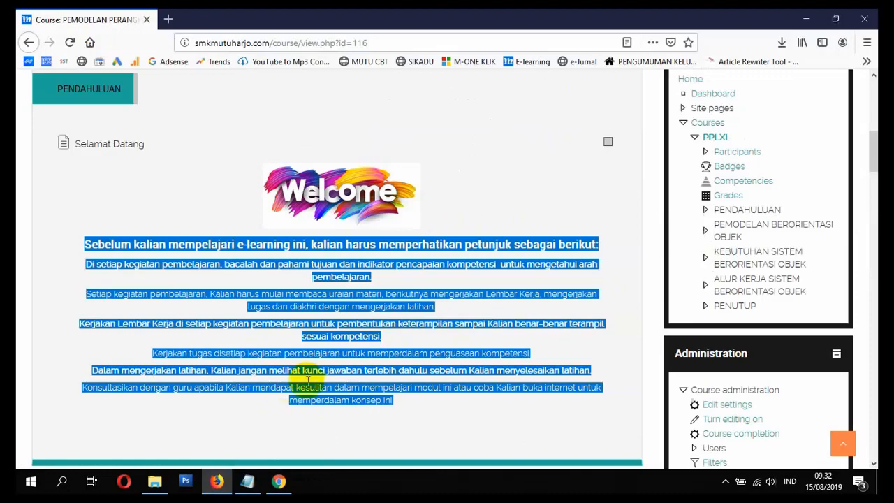
pyautogui.scroll(-3, 307, 390)
pyautogui.click(314, 349)
pyautogui.scroll(-2, 315, 348)
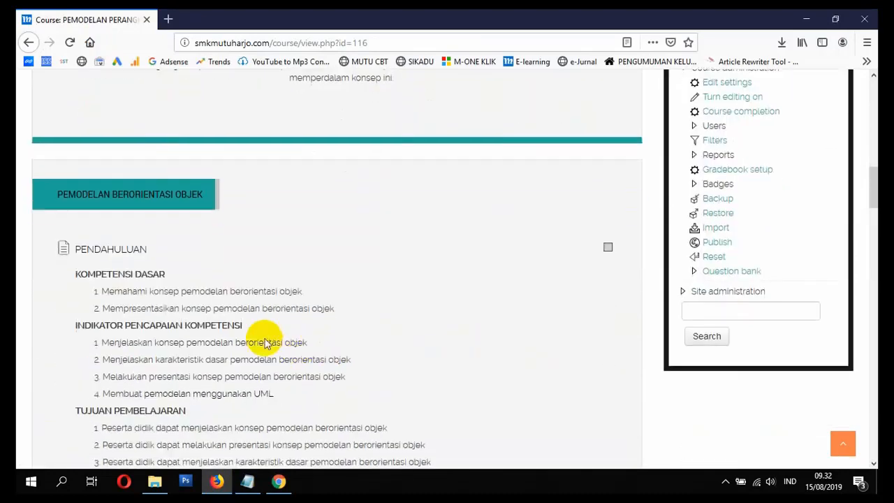
pyautogui.scroll(-2, 132, 274)
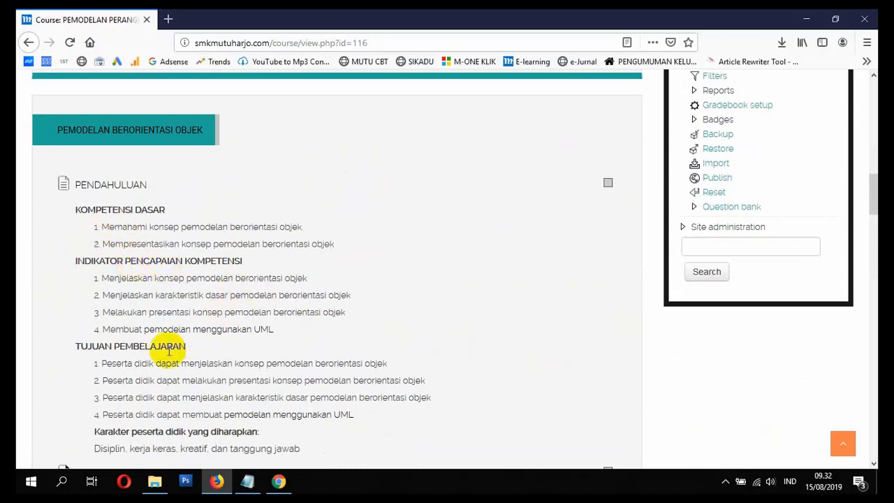
pyautogui.scroll(-2, 168, 345)
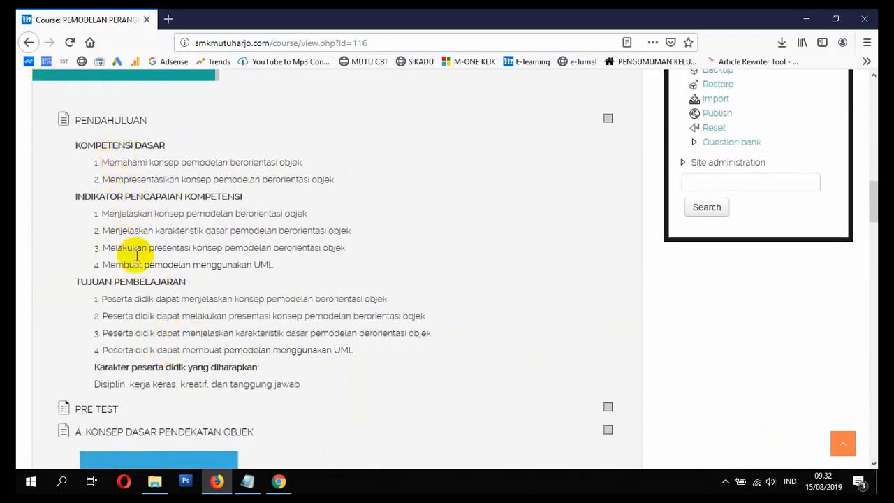
# Step: Return to the BAHASA INDONESIA course in Chrome and add a new Page resource to the PUISI ABAD 20 section
pyautogui.click(276, 488)
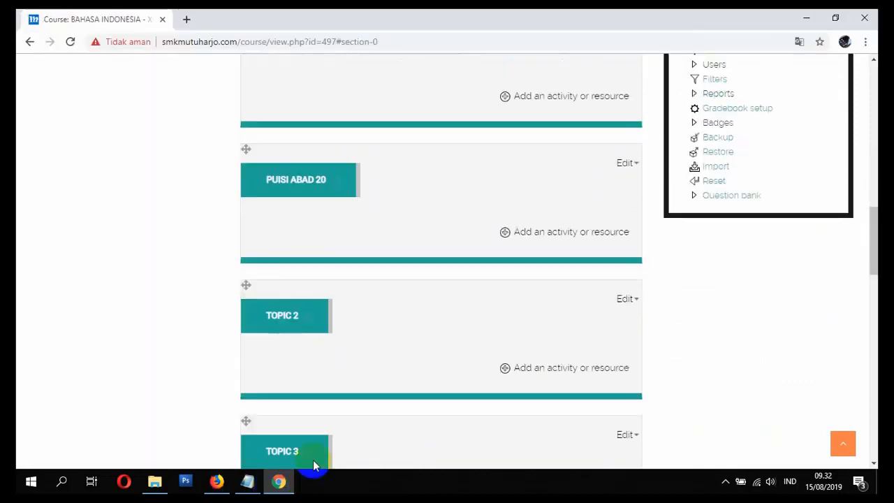
pyautogui.scroll(2, 361, 377)
pyautogui.scroll(-1, 370, 374)
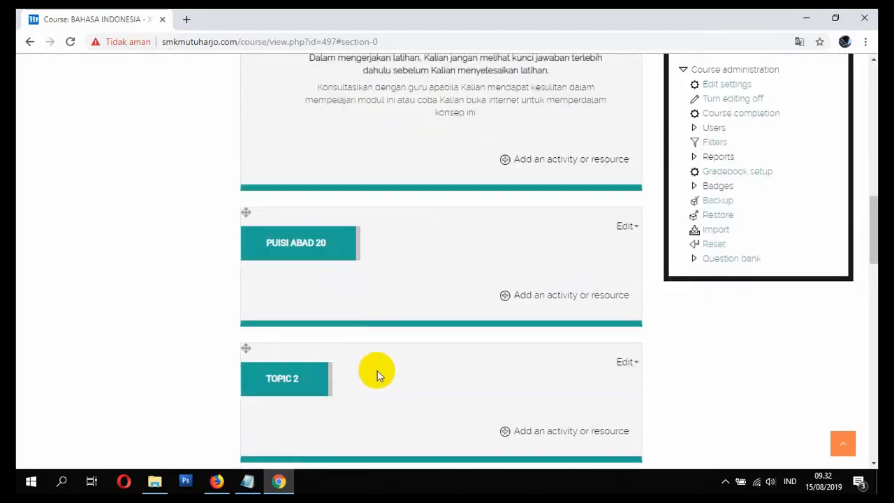
pyautogui.click(505, 296)
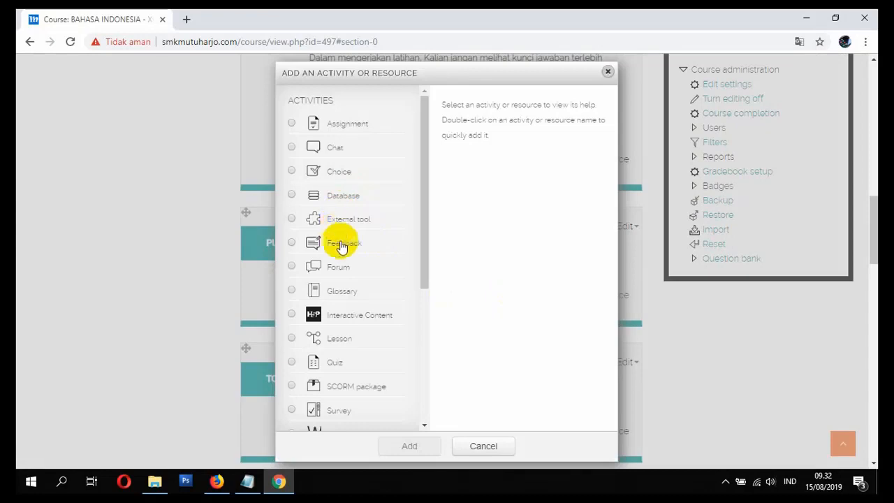
pyautogui.scroll(-3, 340, 241)
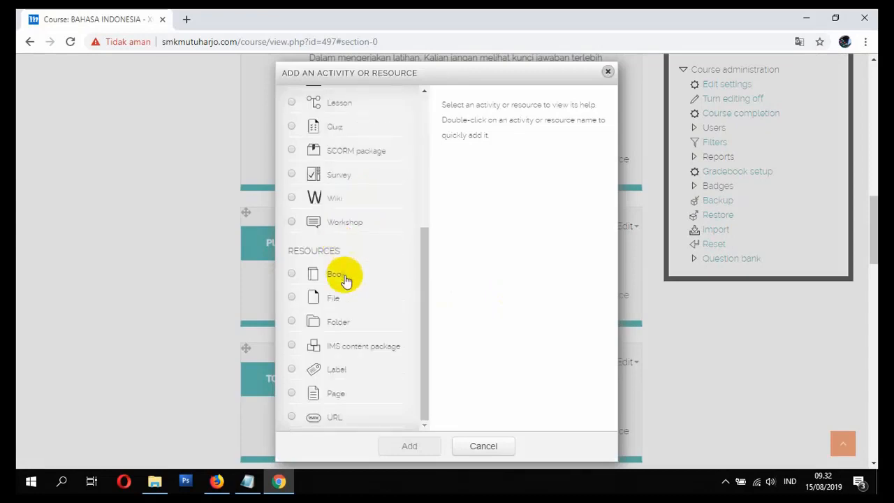
pyautogui.click(342, 394)
pyautogui.scroll(-1, 370, 412)
pyautogui.click(412, 383)
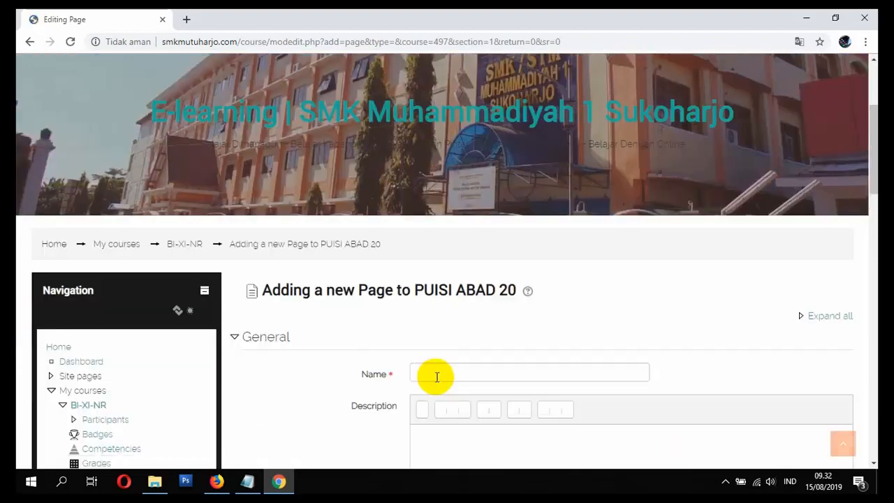
# Step: Name the new page PENDAHULUAN and place the cursor in its Description
pyautogui.click(437, 376)
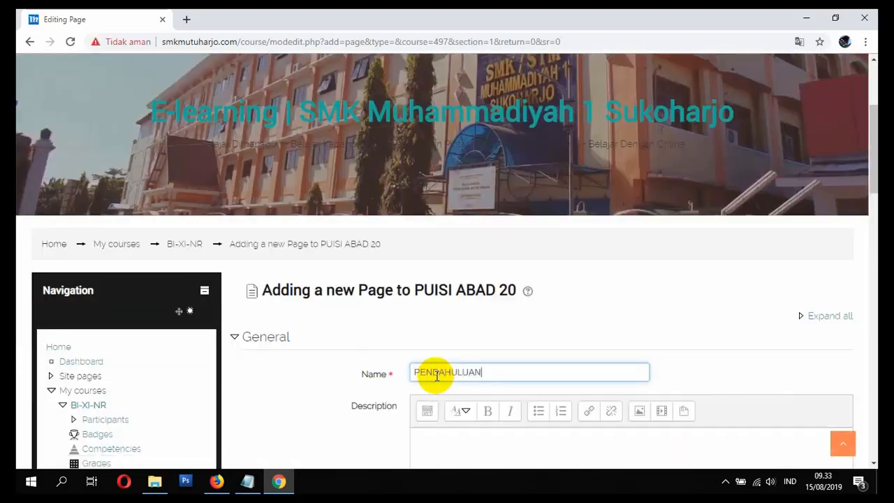
pyautogui.scroll(-1, 436, 376)
pyautogui.click(459, 389)
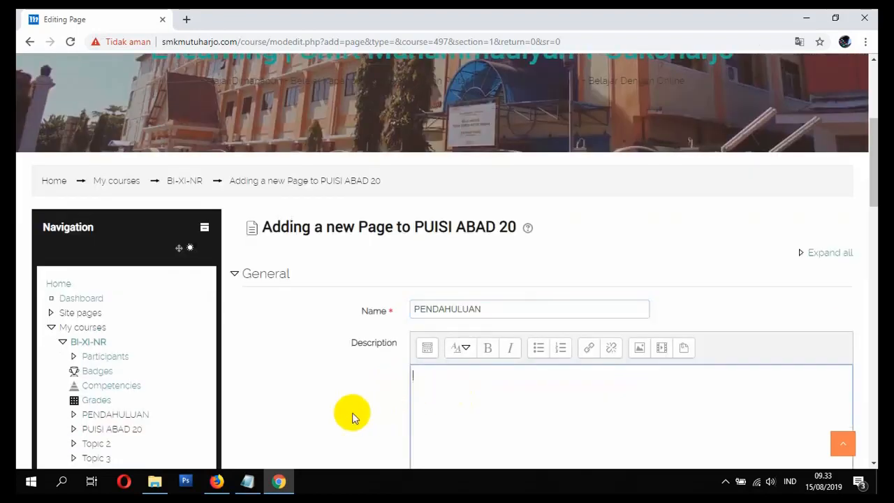
# Step: Switch to Firefox and copy the PENDAHULUAN text from KOMPETENSI DASAR through the expected student character line
pyautogui.click(217, 481)
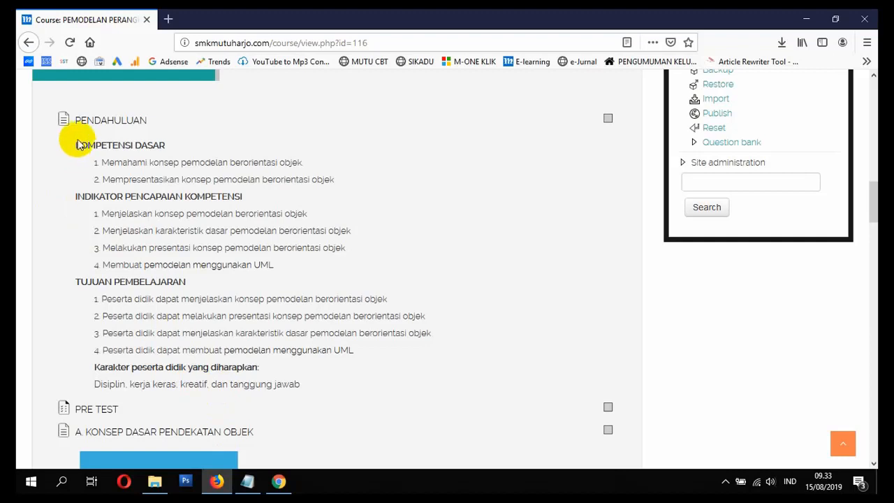
pyautogui.moveTo(78, 145); pyautogui.dragTo(302, 391)
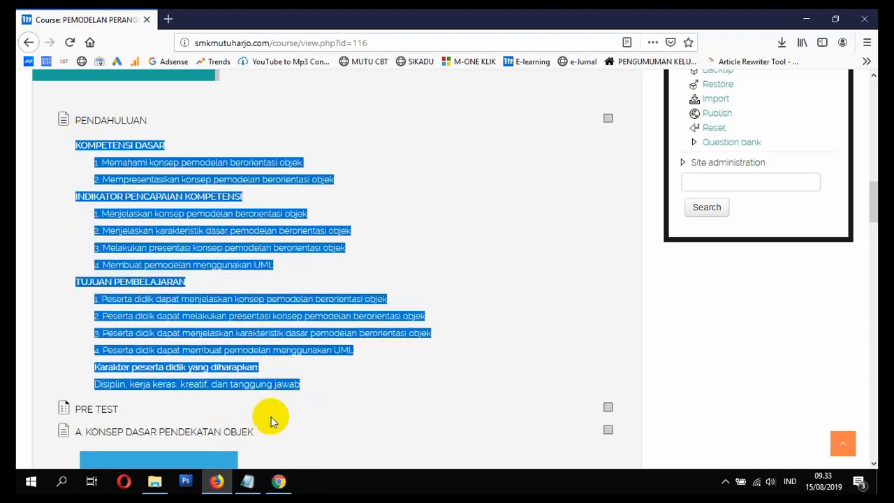
pyautogui.rightClick(255, 334)
pyautogui.click(257, 335)
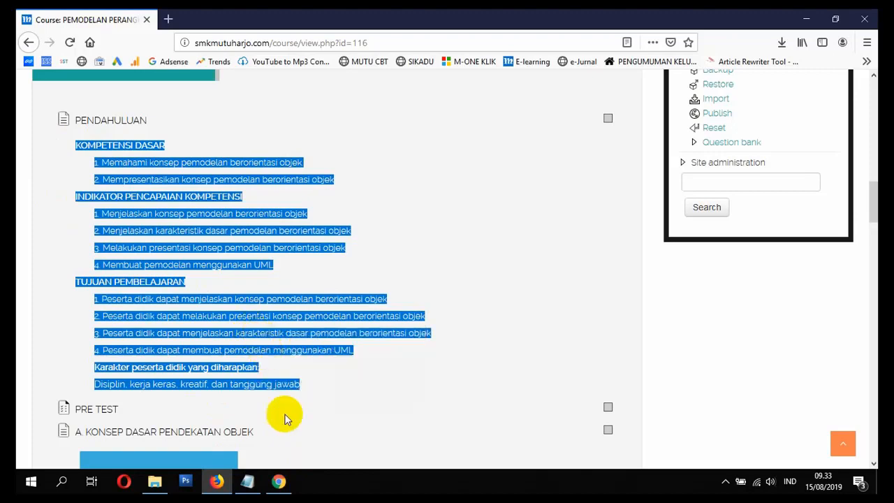
# Step: Switch back to Chrome and paste the copied PENDAHULUAN text into the new page's Description
pyautogui.click(280, 481)
pyautogui.rightClick(458, 401)
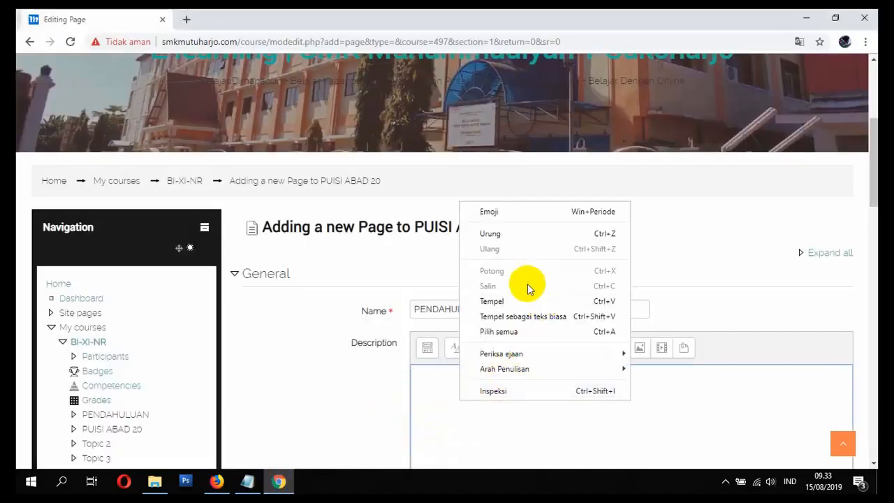
pyautogui.click(525, 300)
# Step: Show the Description editor's extra formatting tools and indent the two numbered items under KOMPETENSI DASAR
pyautogui.scroll(-3, 232, 372)
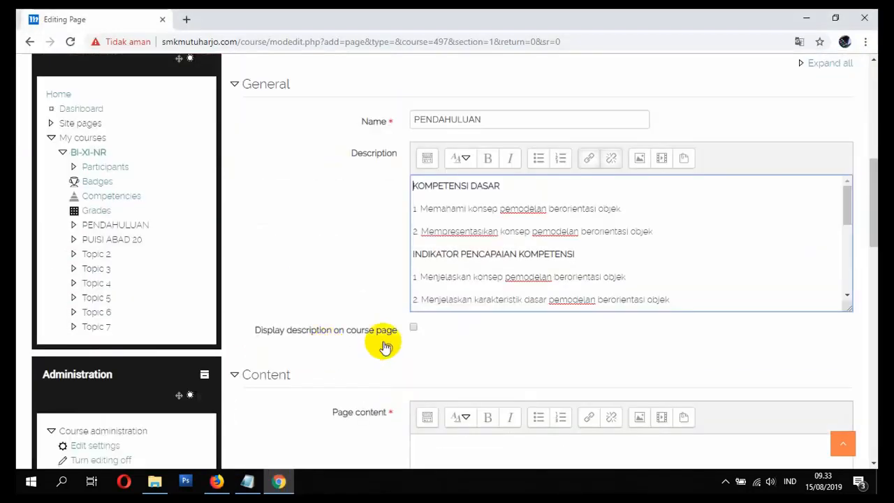
pyautogui.click(426, 158)
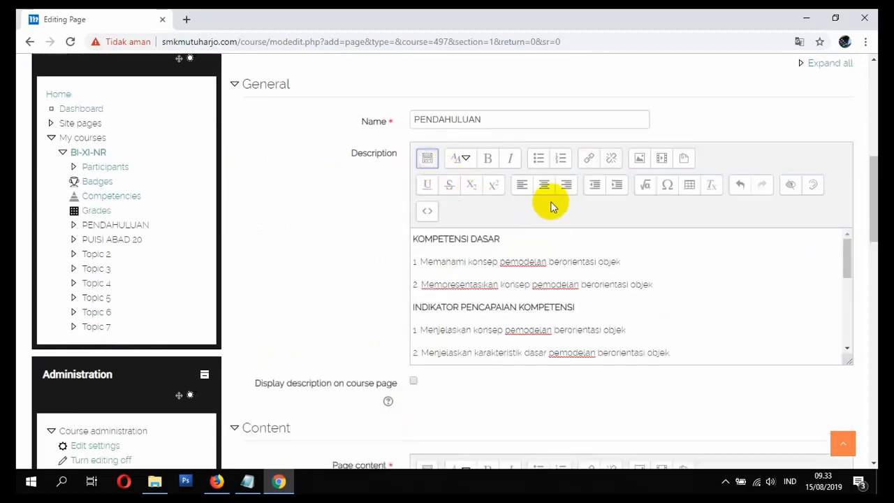
pyautogui.click(616, 185)
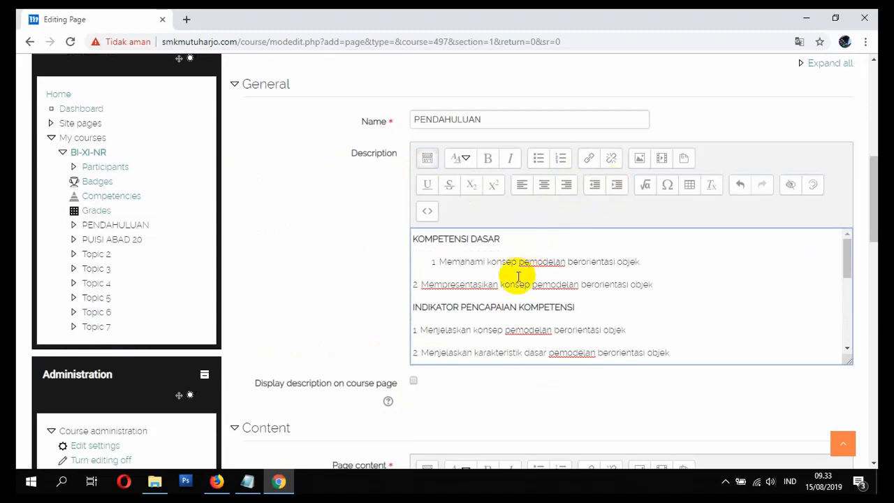
pyautogui.click(616, 185)
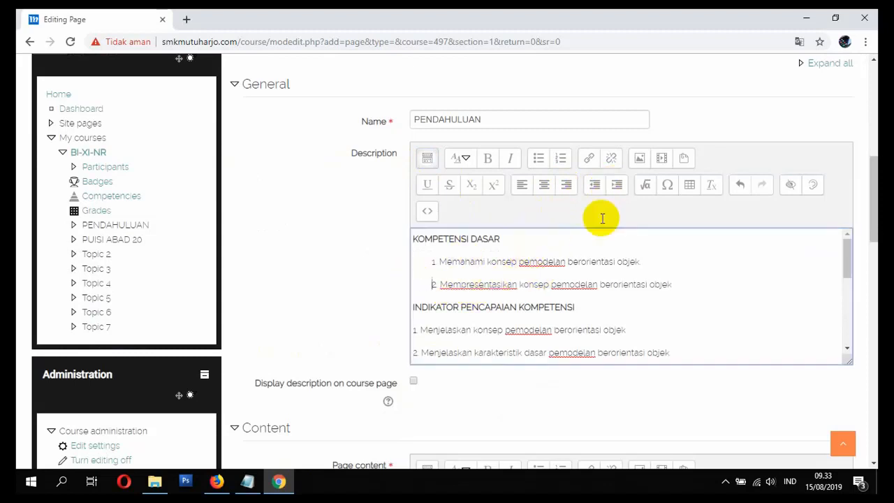
# Step: Indent the four numbered items under INDIKATOR PENCAPAIAN KOMPETENSI in the Description
pyautogui.click(484, 330)
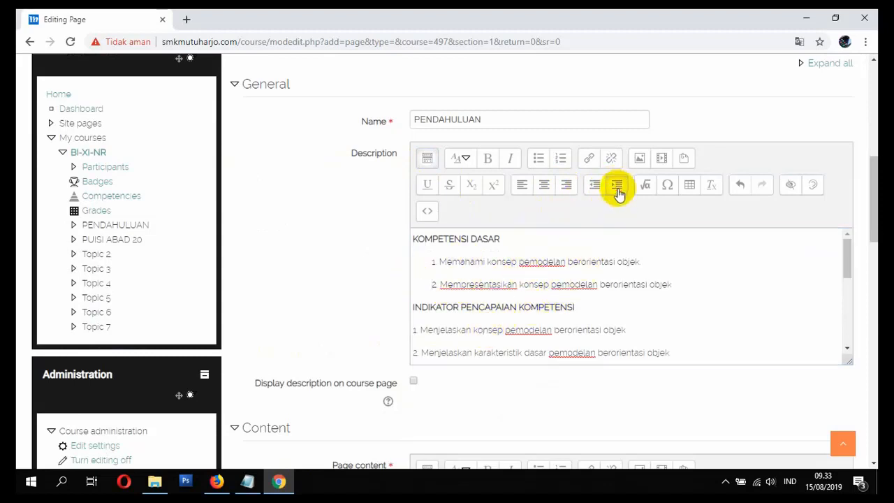
pyautogui.click(616, 185)
pyautogui.click(508, 349)
pyautogui.click(616, 185)
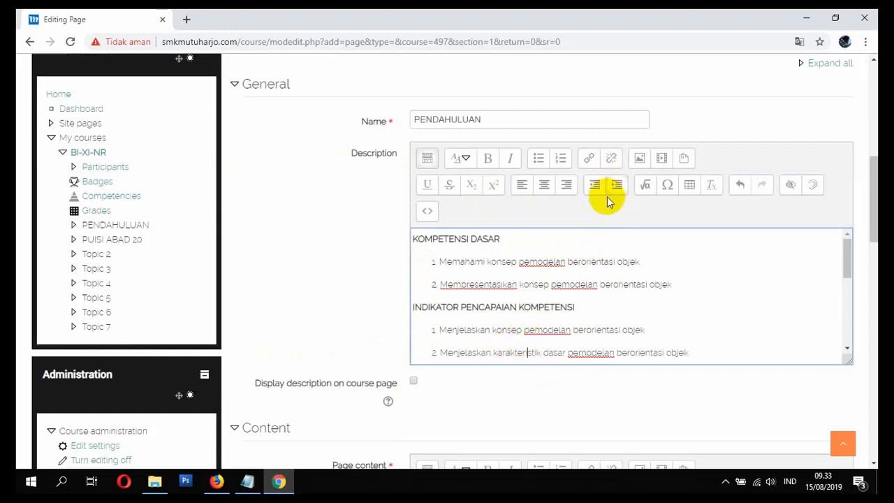
pyautogui.scroll(-2, 606, 210)
pyautogui.click(493, 249)
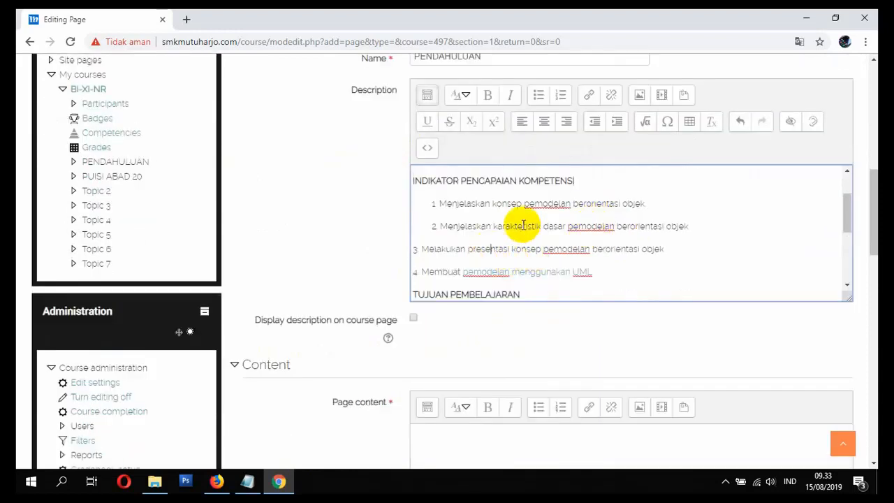
pyautogui.click(615, 121)
pyautogui.click(509, 275)
pyautogui.click(616, 121)
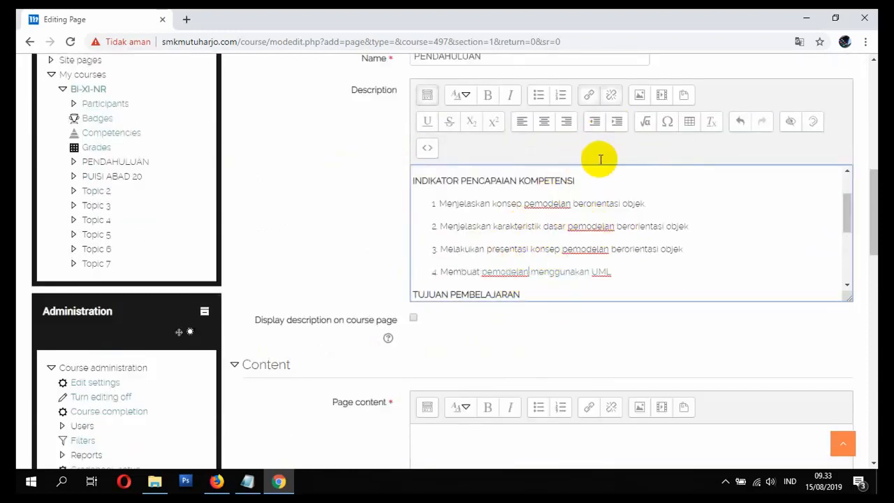
# Step: Indent the four numbered items under TUJUAN PEMBELAJARAN in the Description
pyautogui.scroll(-2, 545, 224)
pyautogui.click(516, 252)
pyautogui.click(615, 121)
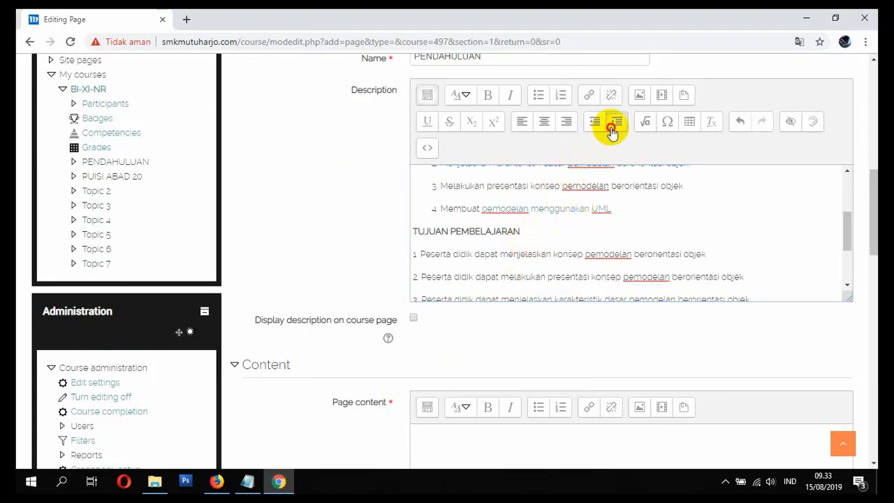
pyautogui.click(501, 273)
pyautogui.click(616, 121)
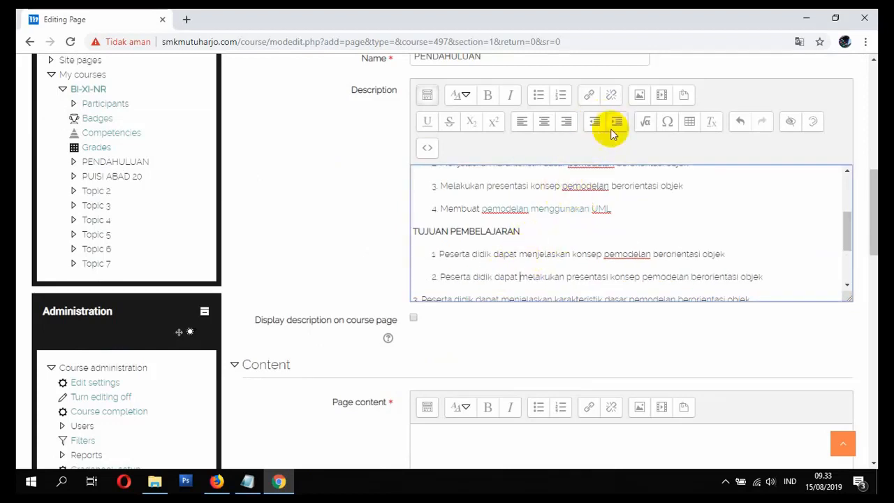
pyautogui.scroll(-3, 564, 259)
pyautogui.click(515, 201)
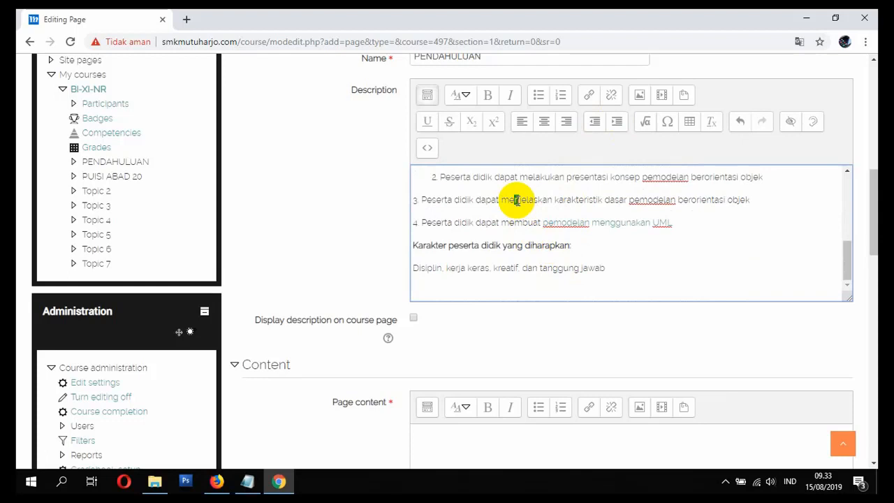
pyautogui.click(616, 120)
pyautogui.click(547, 224)
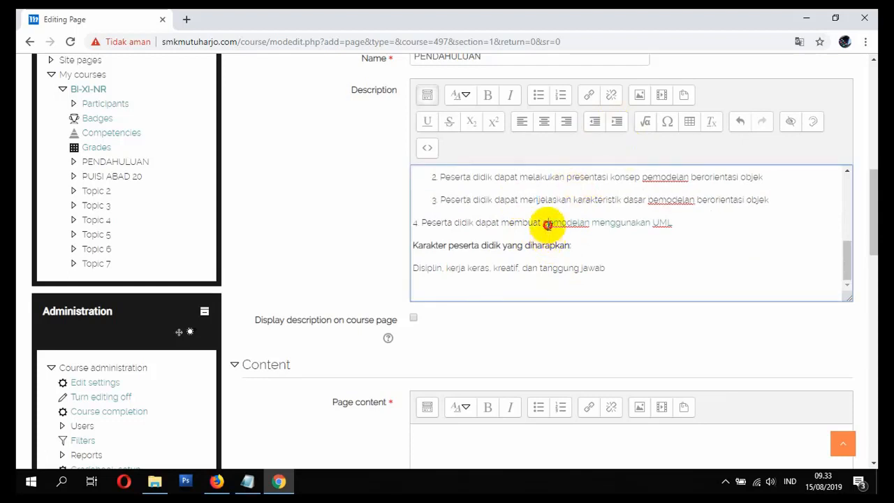
pyautogui.click(615, 121)
# Step: Indent the expected student character heading and its line, and enable displaying the description on the course page
pyautogui.click(515, 253)
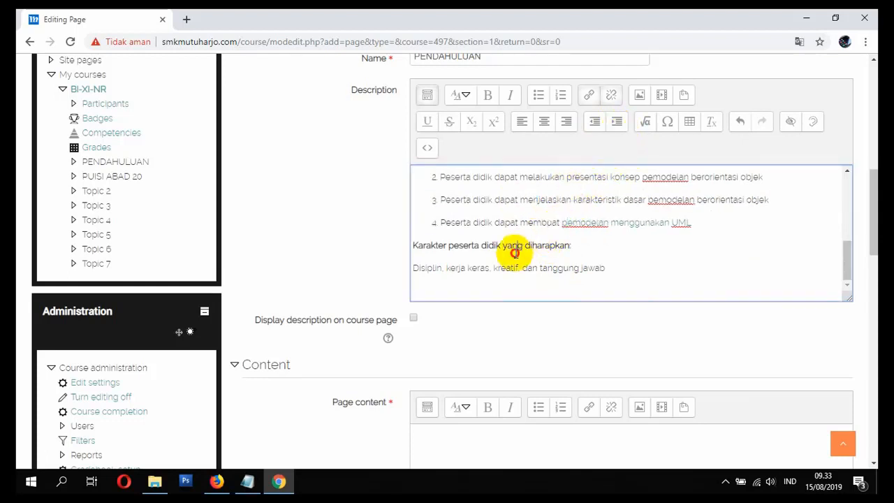
pyautogui.click(616, 121)
pyautogui.click(551, 269)
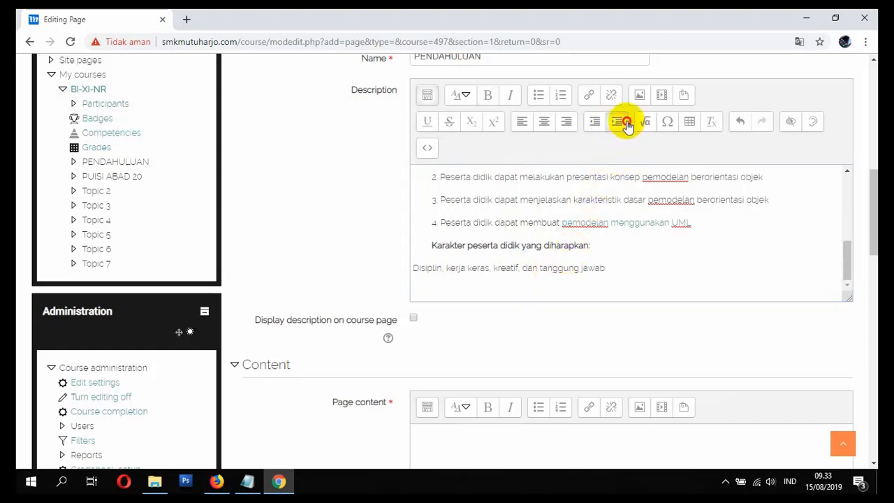
pyautogui.click(615, 121)
pyautogui.click(412, 318)
# Step: Copy the entire Description text and paste it into the Page content editor
pyautogui.click(642, 273)
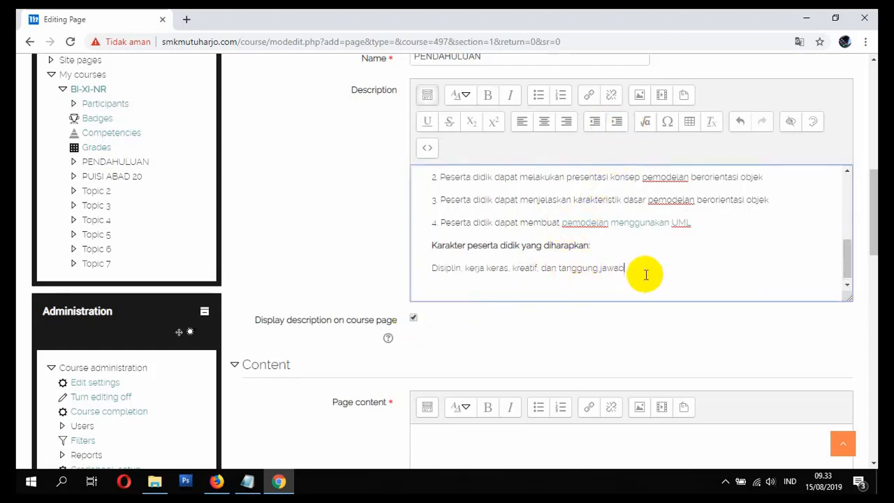
pyautogui.hotkey('ctrl', 'a')
pyautogui.rightClick(558, 268)
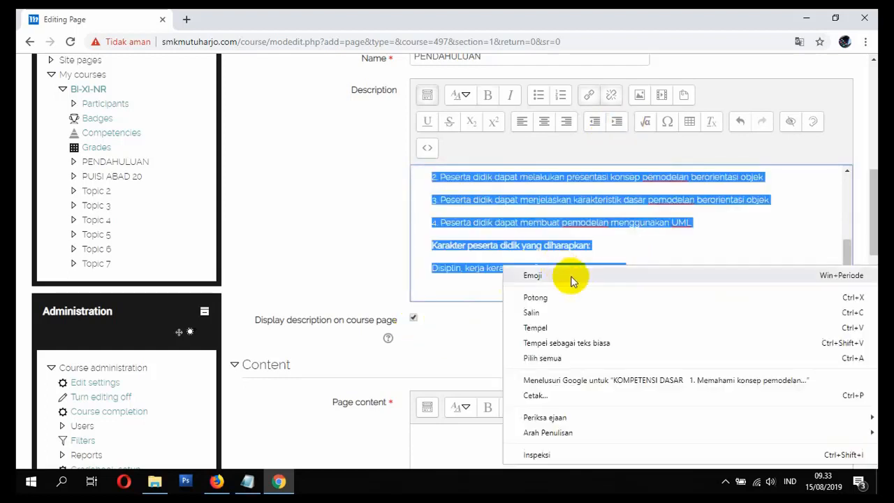
pyautogui.click(578, 313)
pyautogui.scroll(-2, 475, 349)
pyautogui.click(465, 349)
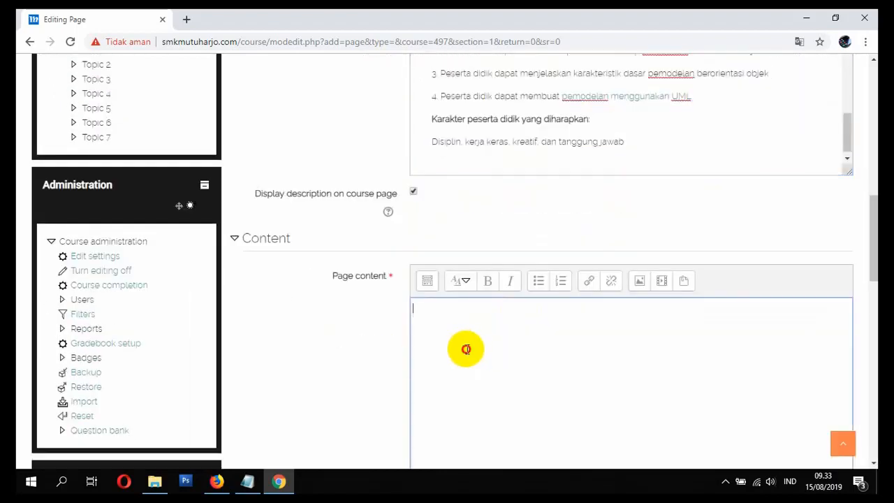
pyautogui.hotkey('ctrl', 'v')
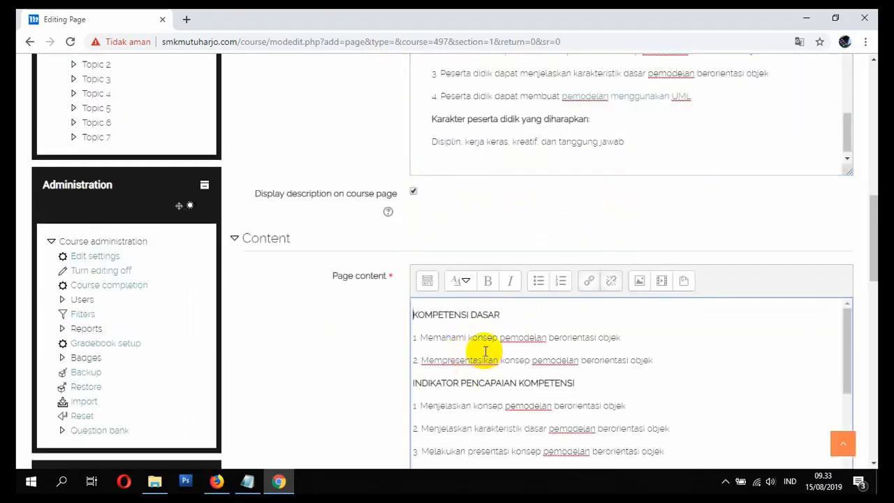
# Step: Show the Page content editor's extra formatting tools and indent the two numbered items under KOMPETENSI DASAR
pyautogui.click(426, 280)
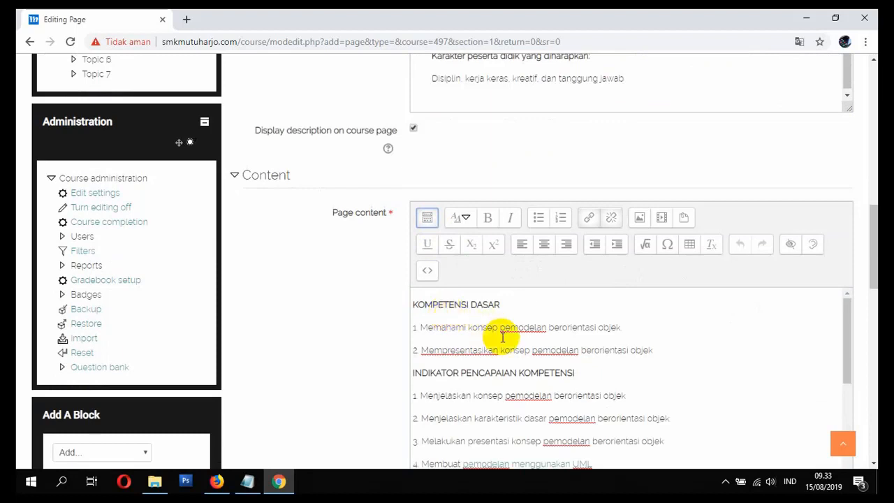
pyautogui.moveTo(500, 327); pyautogui.dragTo(506, 343)
pyautogui.click(617, 243)
# Step: Indent the four numbered items under INDIKATOR PENCAPAIAN KOMPETENSI in the Page content
pyautogui.scroll(-3, 541, 363)
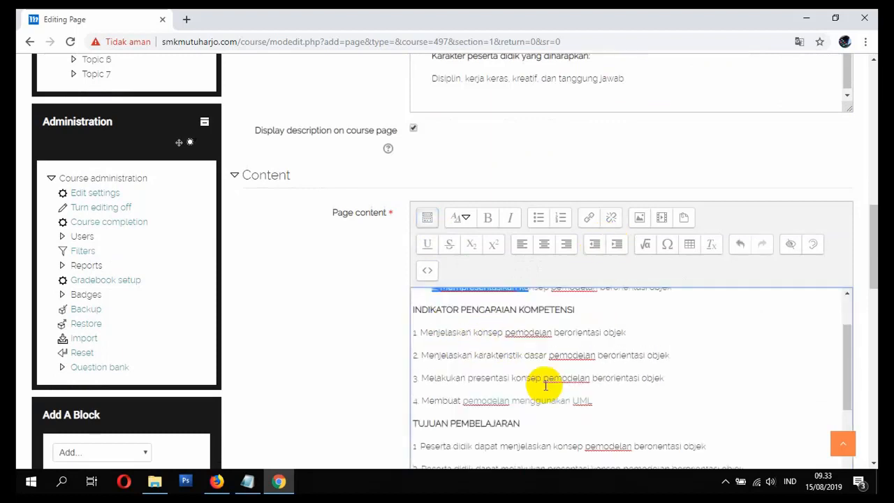
pyautogui.scroll(2, 537, 342)
pyautogui.moveTo(539, 333); pyautogui.dragTo(551, 448)
pyautogui.click(613, 244)
# Step: Indent the four TUJUAN PEMBELAJARAN items and the two expected student character lines in the Page content
pyautogui.scroll(-2, 608, 313)
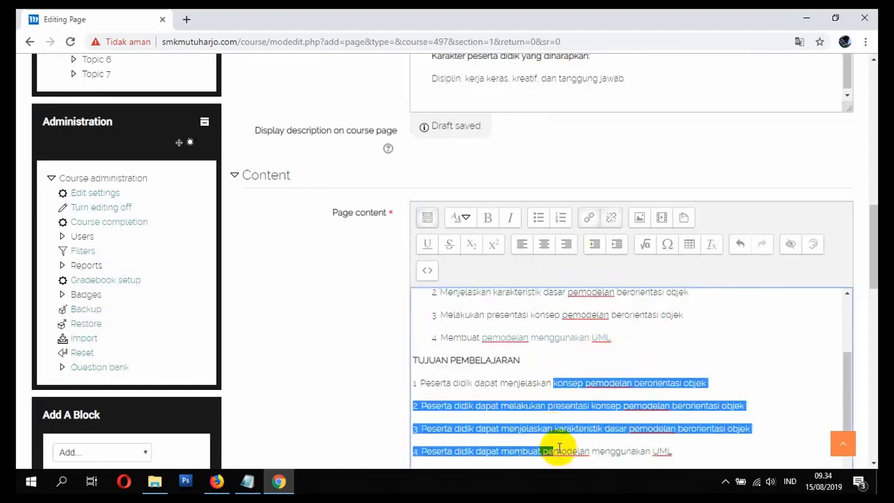
pyautogui.click(617, 244)
pyautogui.scroll(-2, 599, 353)
pyautogui.moveTo(532, 410); pyautogui.dragTo(528, 433)
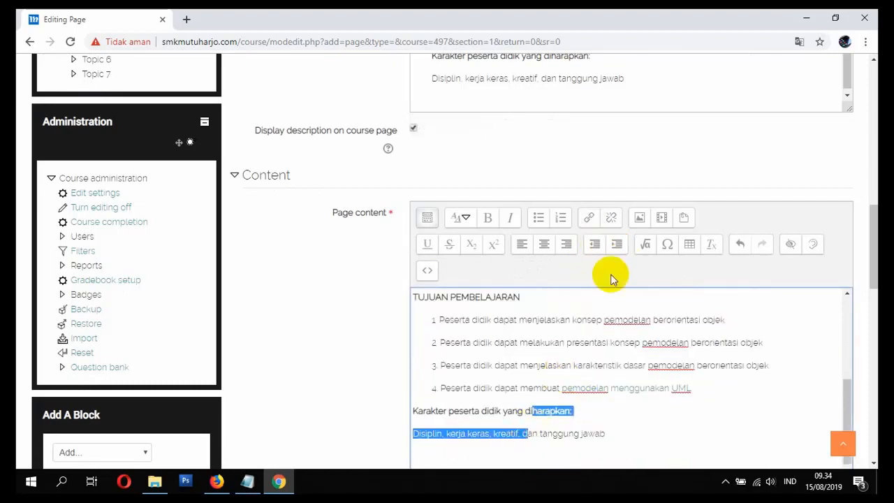
pyautogui.click(618, 244)
pyautogui.click(629, 342)
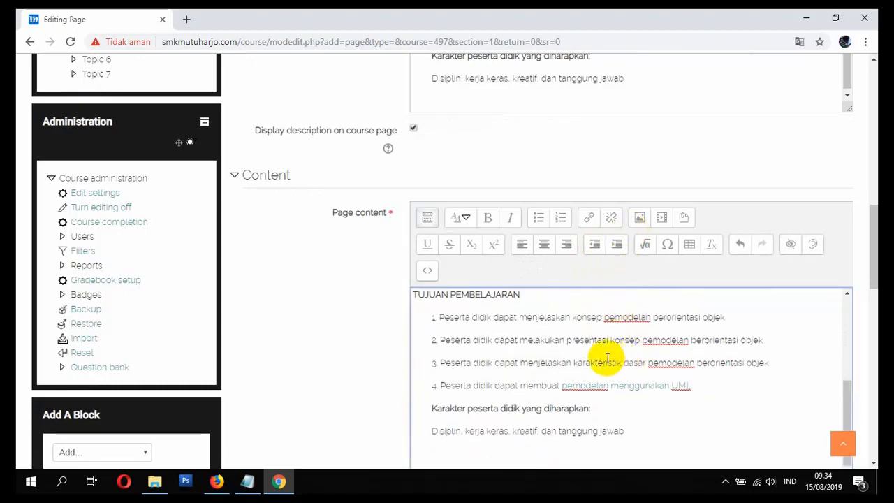
# Step: Save the PENDAHULUAN page and return to the course
pyautogui.scroll(-2, 583, 381)
pyautogui.scroll(-2, 488, 349)
pyautogui.scroll(-2, 370, 307)
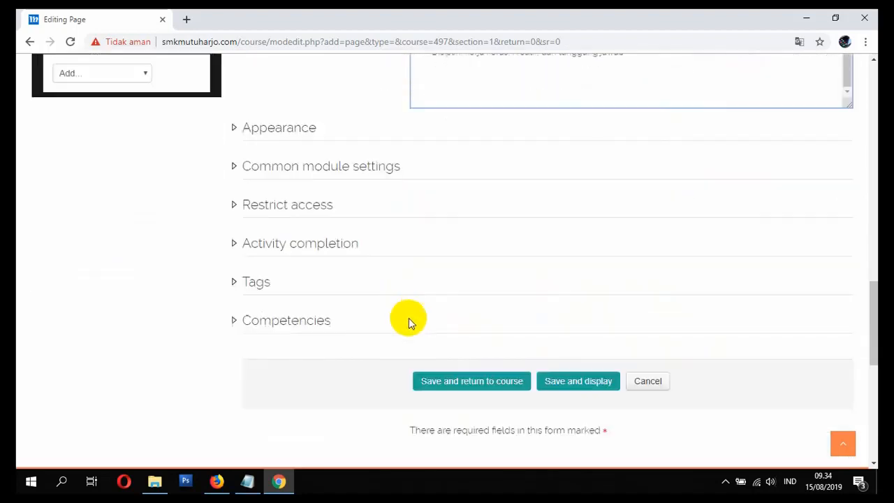
pyautogui.click(450, 386)
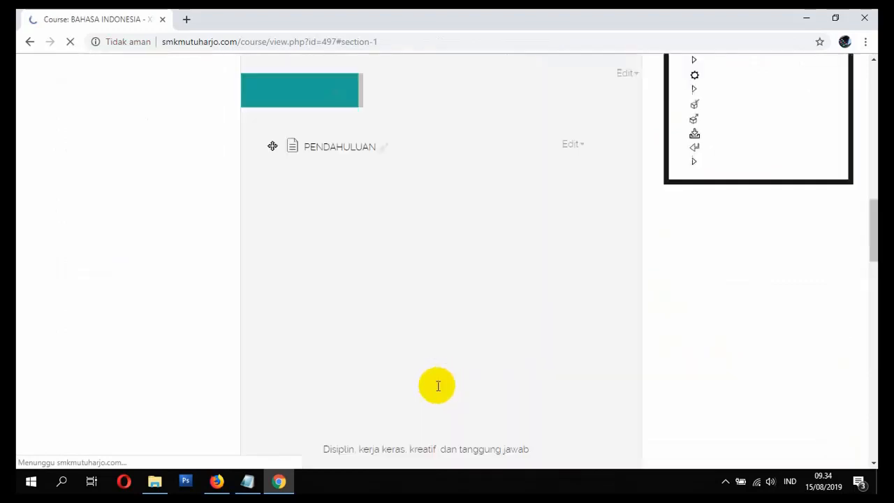
# Step: Review the PENDAHULUAN section and the new page under PUISI ABAD 20 on the course page
pyautogui.scroll(15, 412, 383)
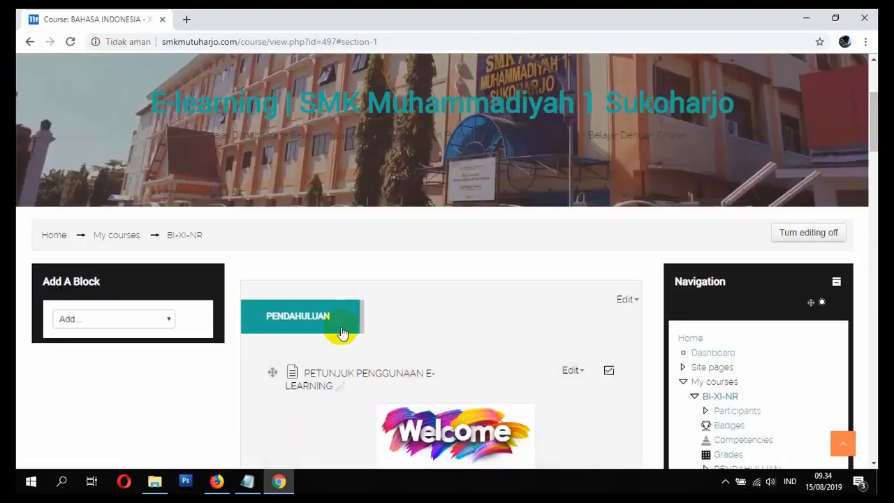
pyautogui.scroll(-6, 383, 325)
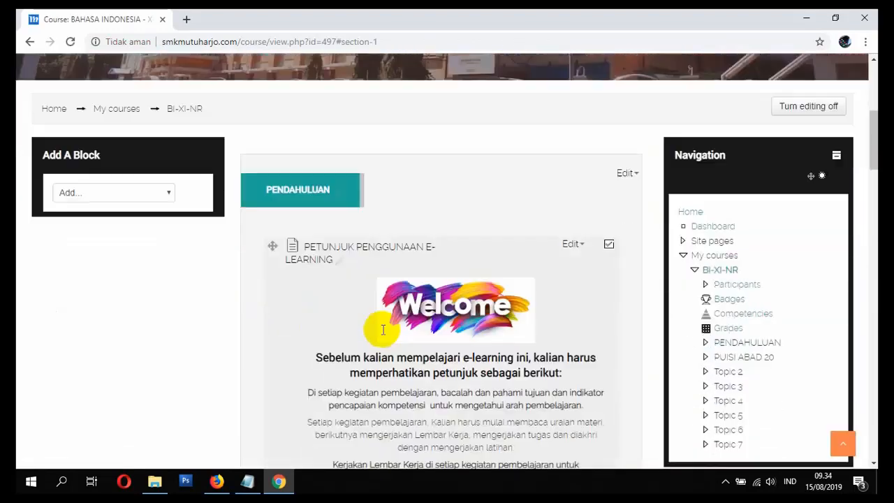
pyautogui.scroll(-2, 385, 335)
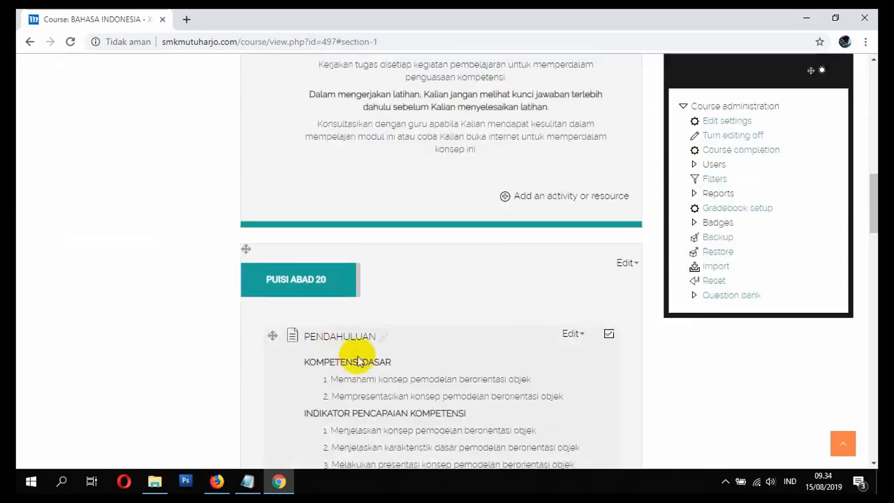
pyautogui.scroll(3, 356, 363)
pyautogui.scroll(4, 363, 382)
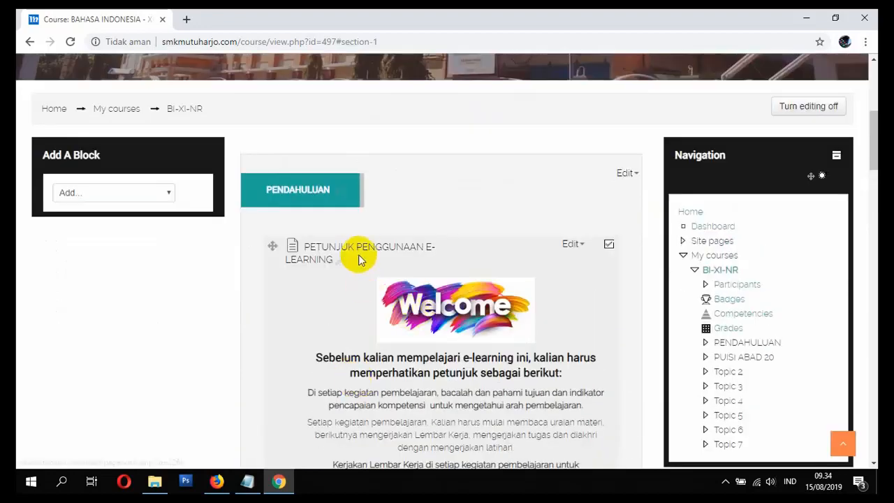
pyautogui.scroll(-2, 446, 328)
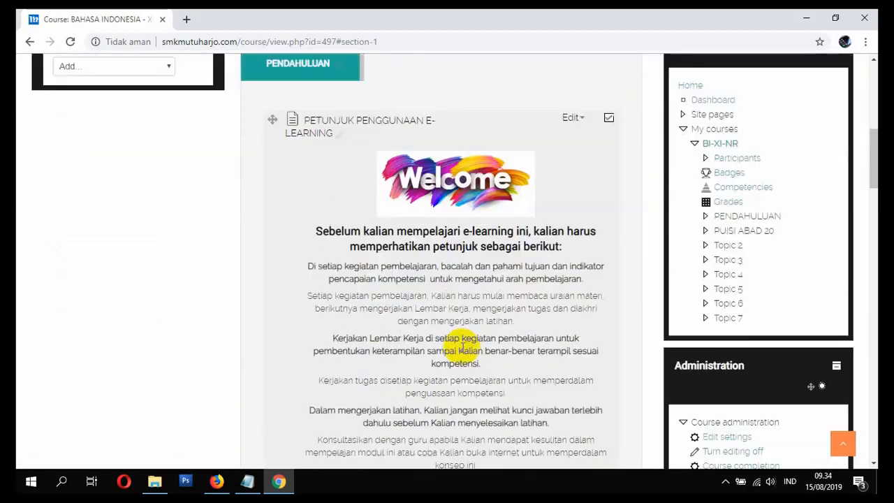
pyautogui.scroll(-2, 462, 347)
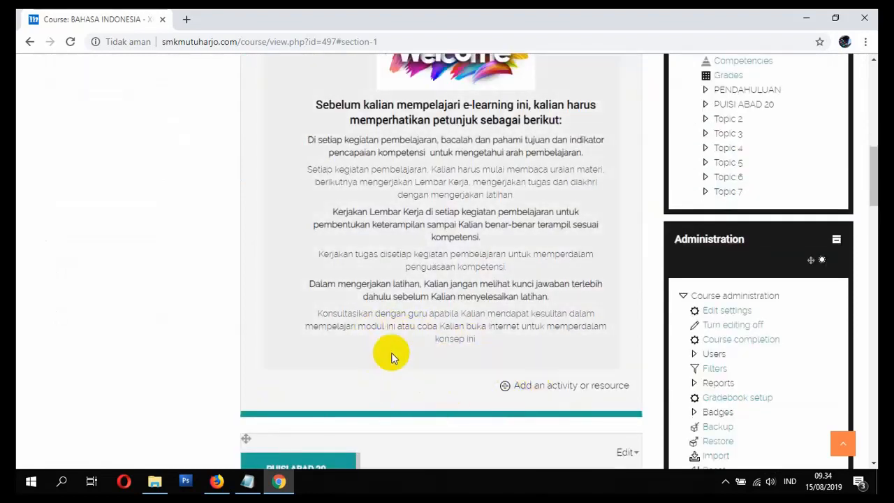
pyautogui.scroll(3, 384, 387)
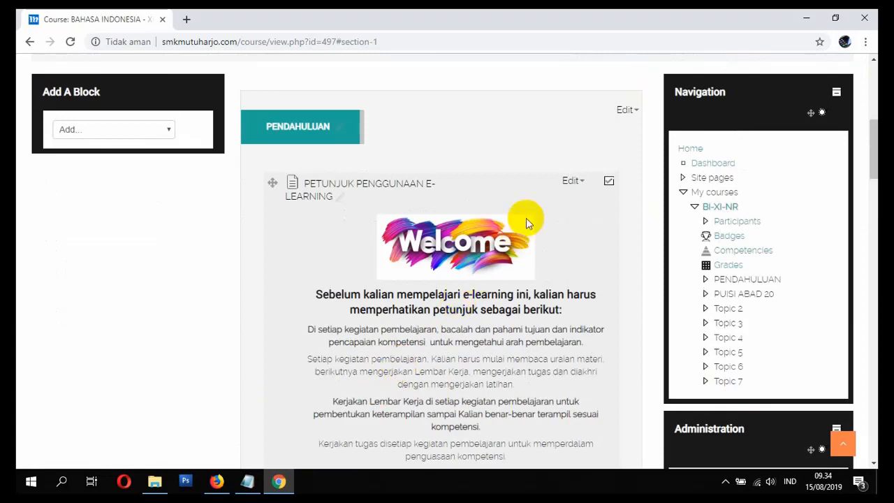
# Step: Open the settings of the PETUNJUK PENGGUNAAN E-LEARNING page for editing
pyautogui.click(569, 182)
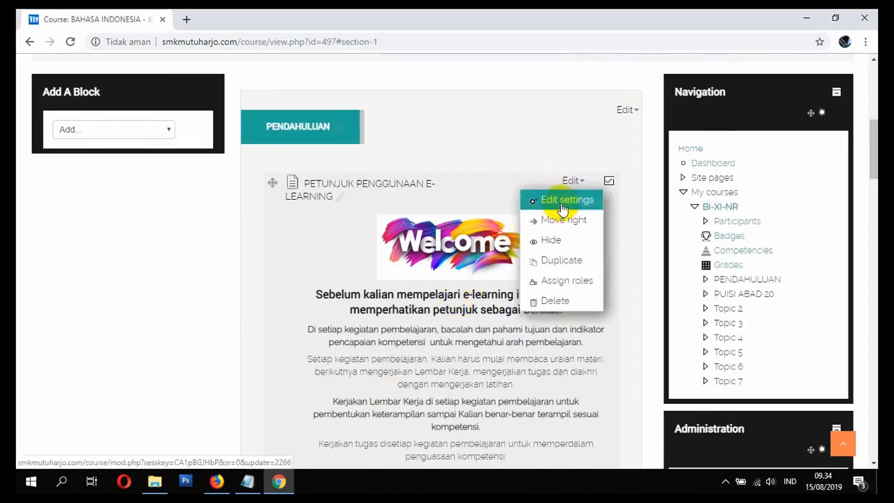
pyautogui.click(562, 201)
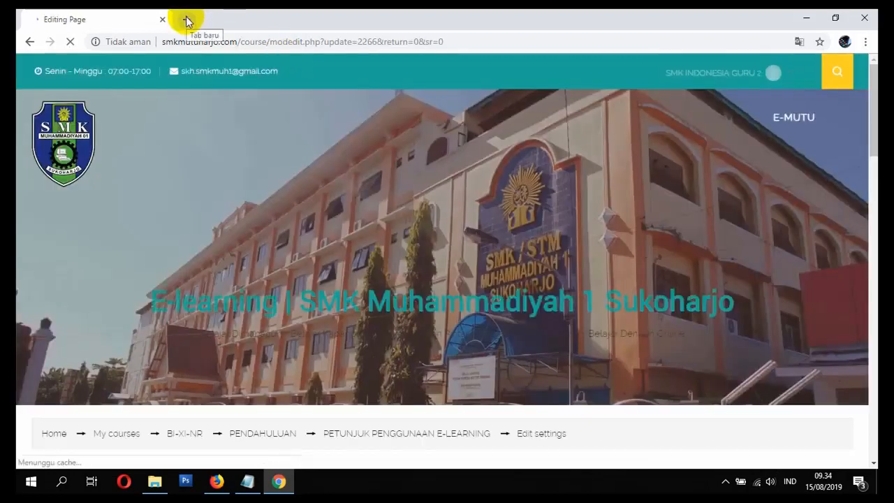
pyautogui.click(188, 19)
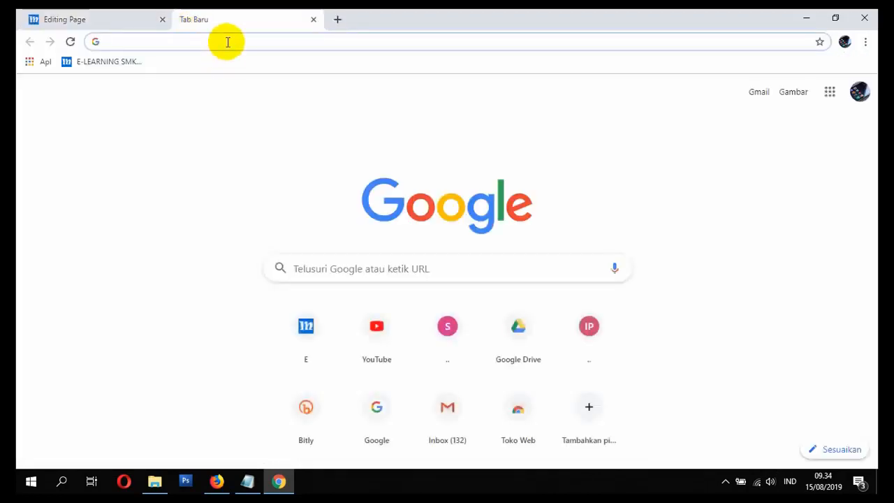
pyautogui.write('YOUtube.com')
pyautogui.press('Return')
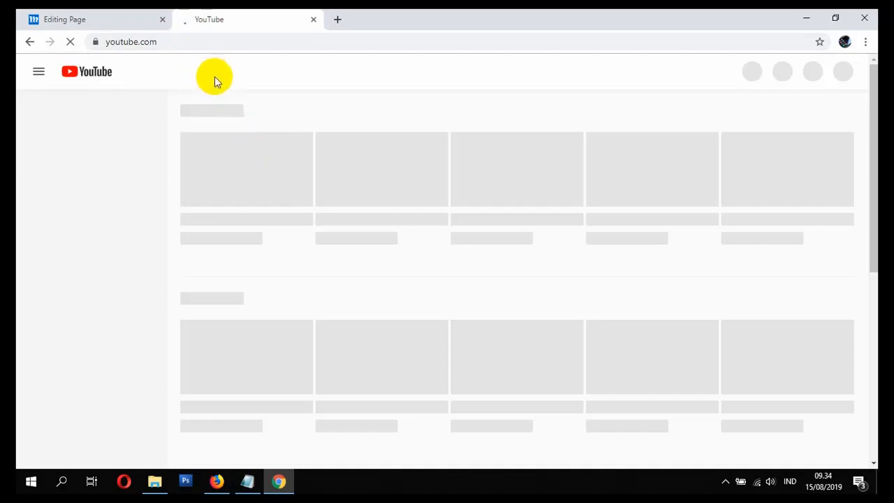
pyautogui.click(211, 44)
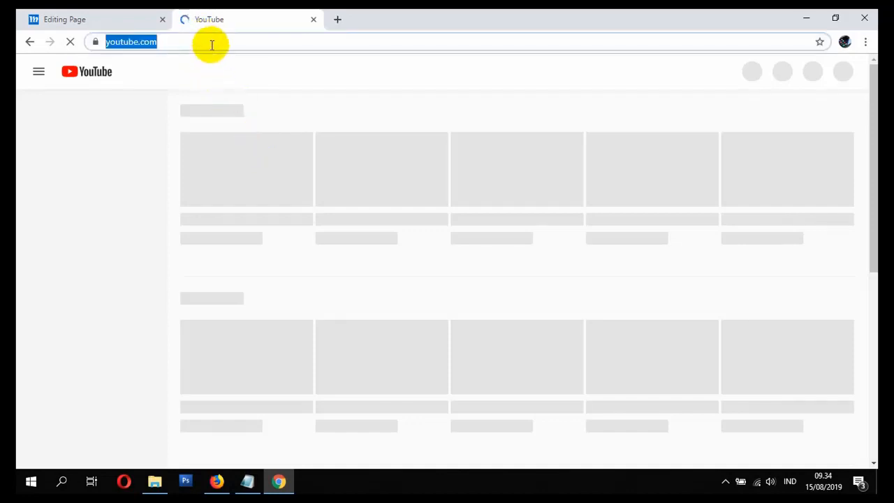
pyautogui.press('Return')
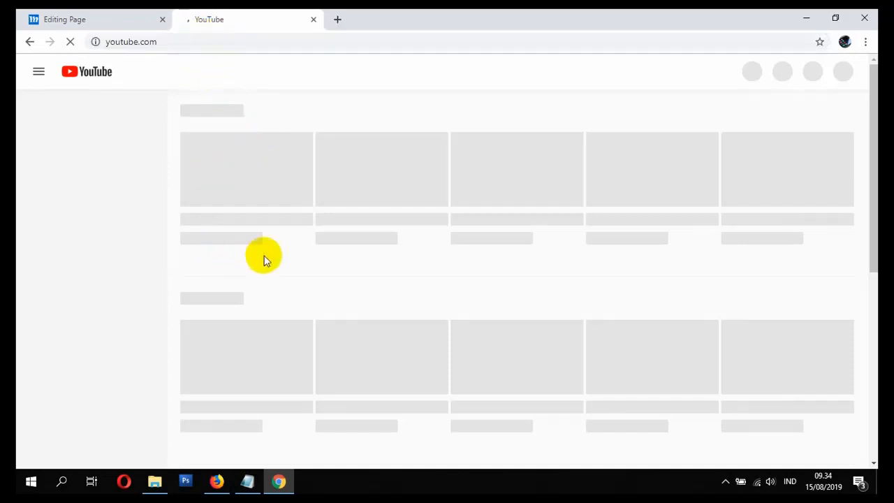
pyautogui.click(216, 481)
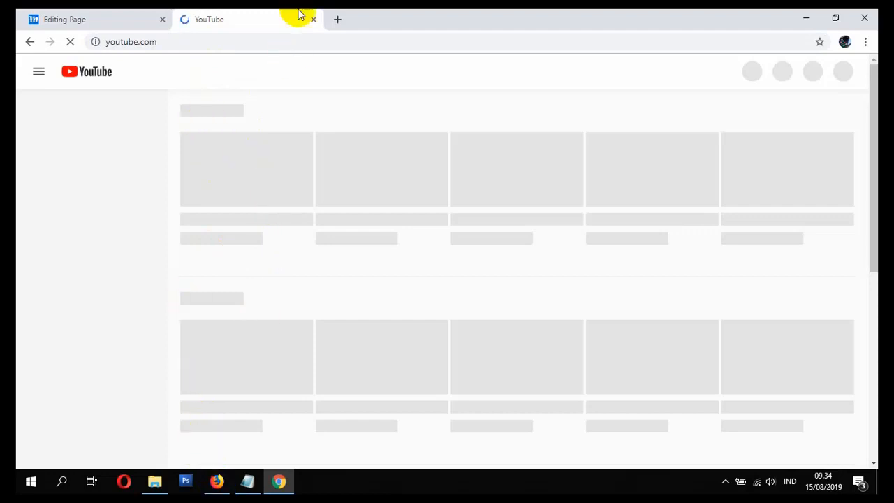
pyautogui.click(217, 481)
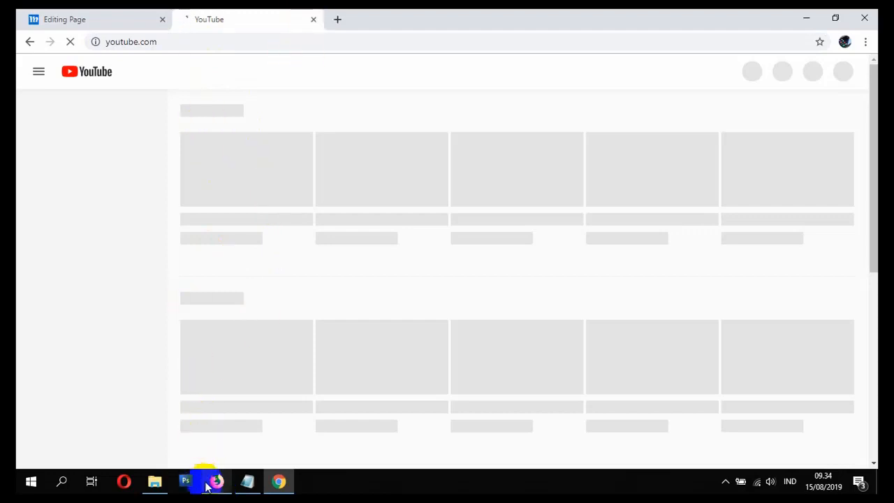
pyautogui.moveTo(220, 486)
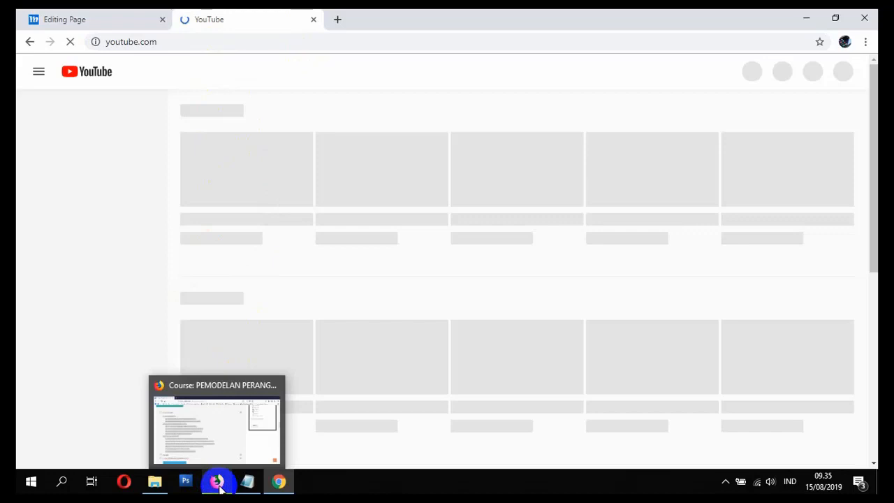
pyautogui.click(315, 19)
# Step: Switch to Firefox and open YouTube in a new browser tab
pyautogui.click(217, 481)
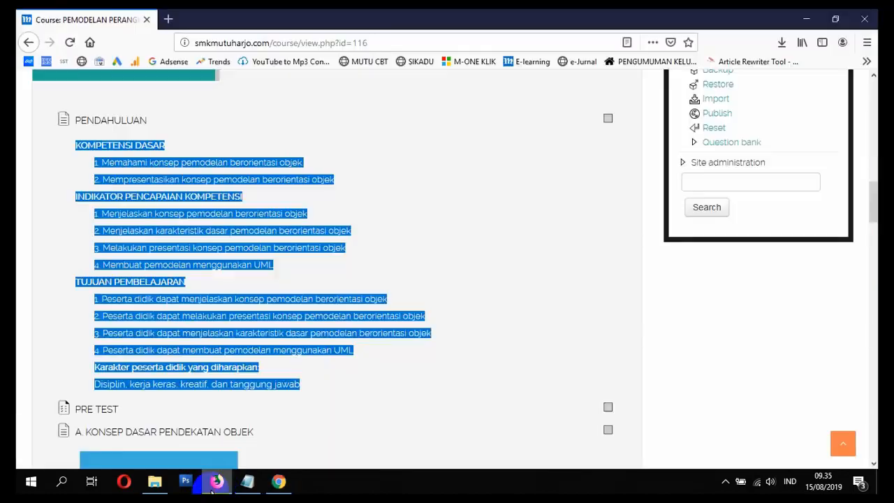
pyautogui.click(168, 20)
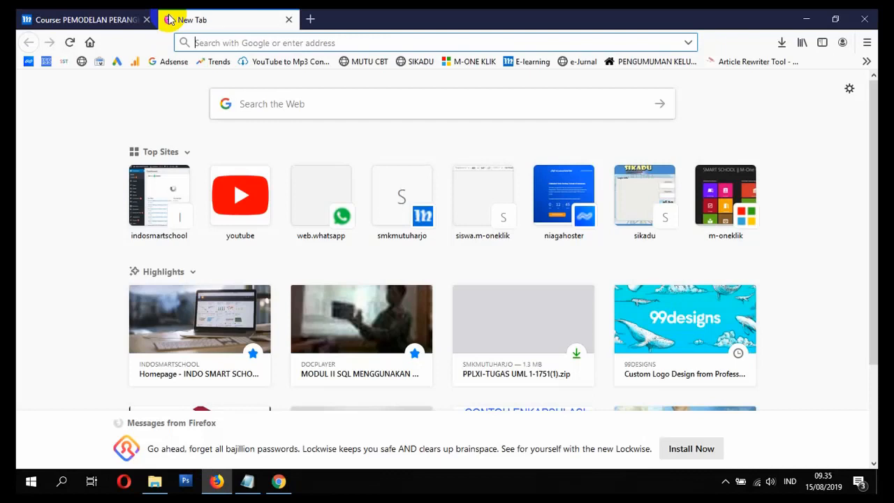
pyautogui.click(243, 194)
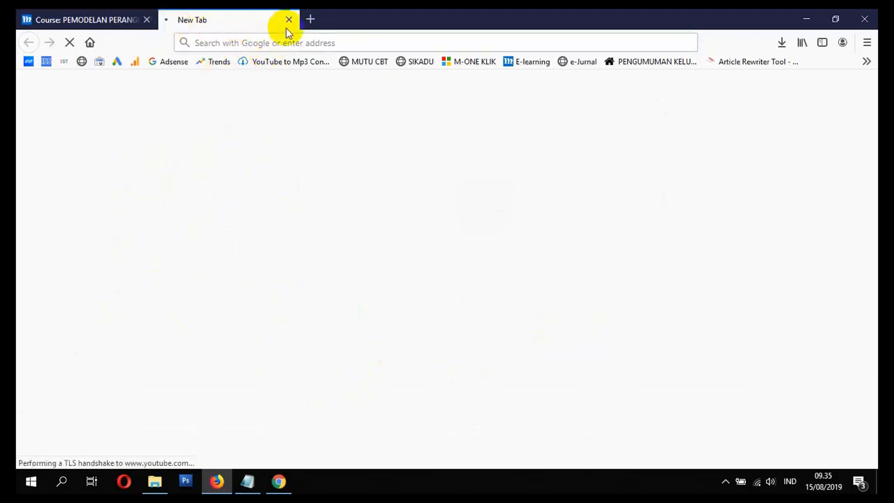
pyautogui.click(307, 26)
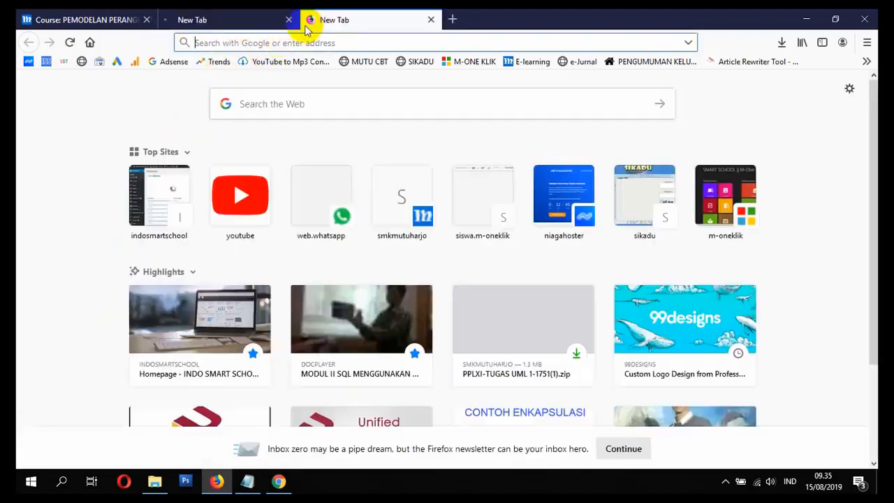
pyautogui.click(288, 20)
pyautogui.click(234, 213)
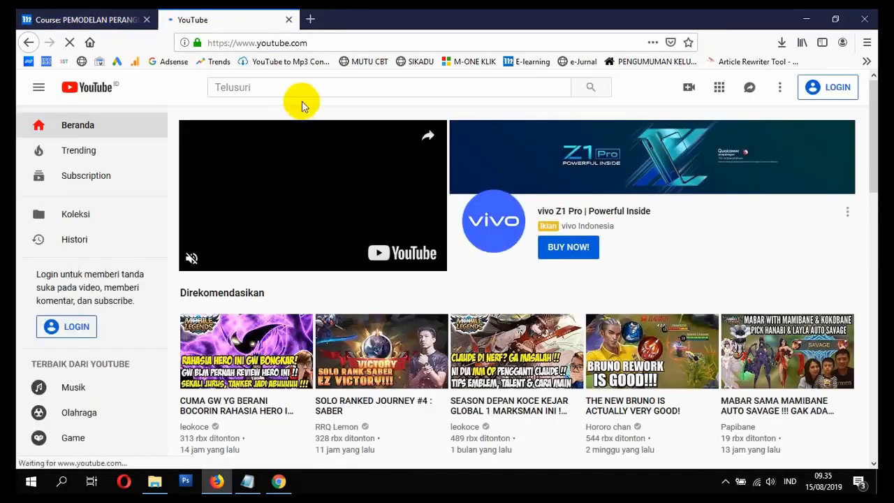
# Step: Search YouTube for "motivasi belajar"
pyautogui.click(300, 87)
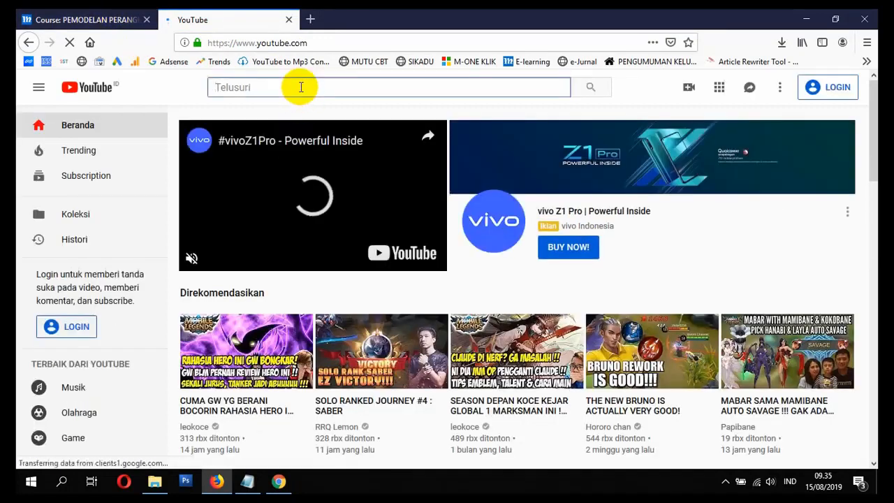
pyautogui.write('motivasi')
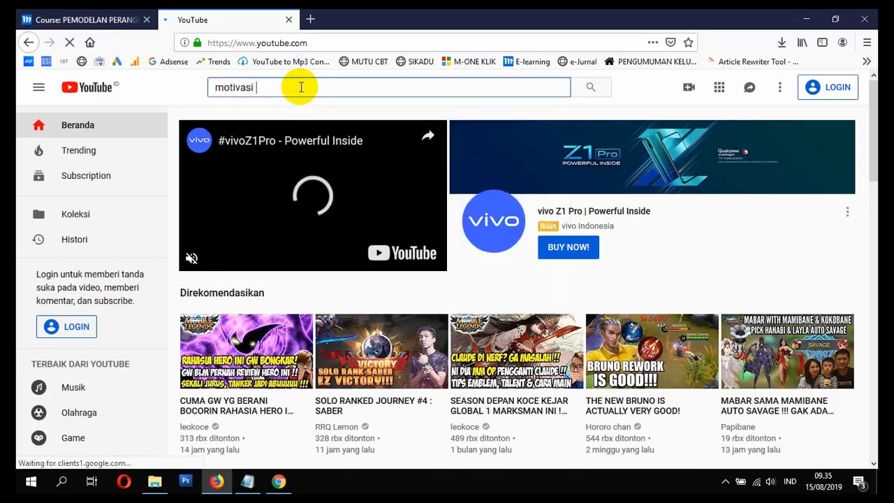
pyautogui.write(' belaja')
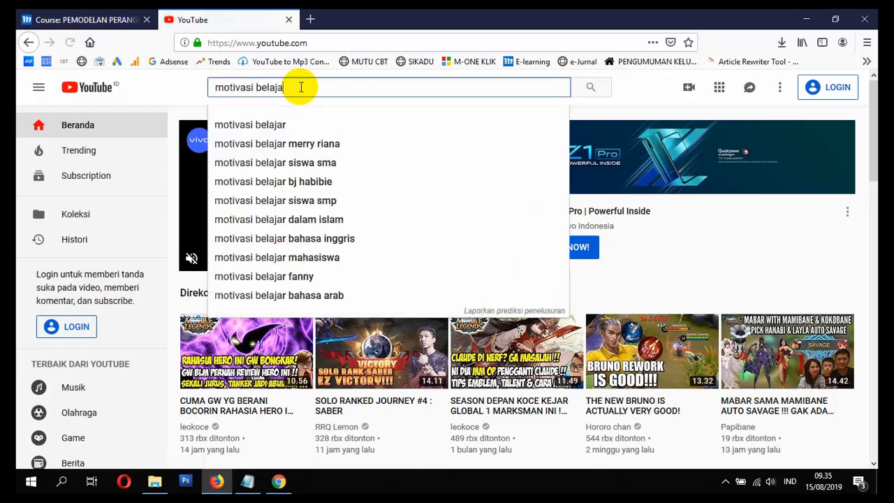
pyautogui.write('r')
pyautogui.press('Return')
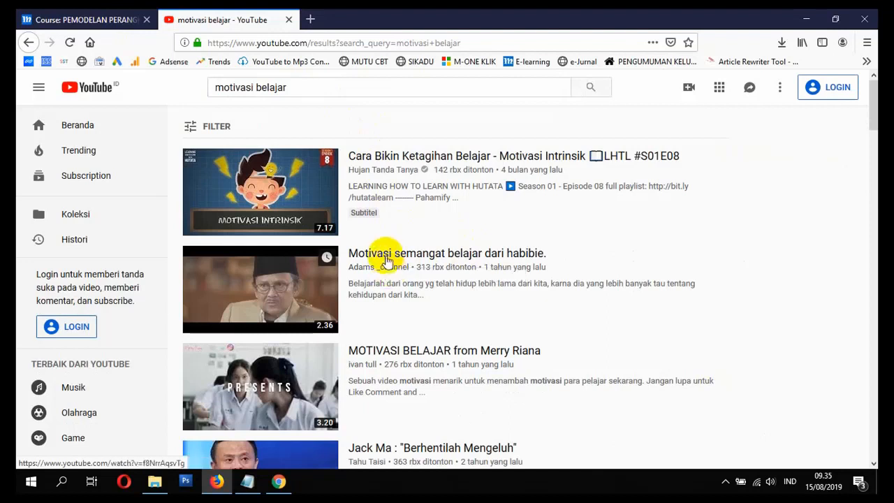
# Step: Open the video "Motivasi semangat belajar dari habibie.", pause it, copy its web address and close YouTube
pyautogui.click(419, 254)
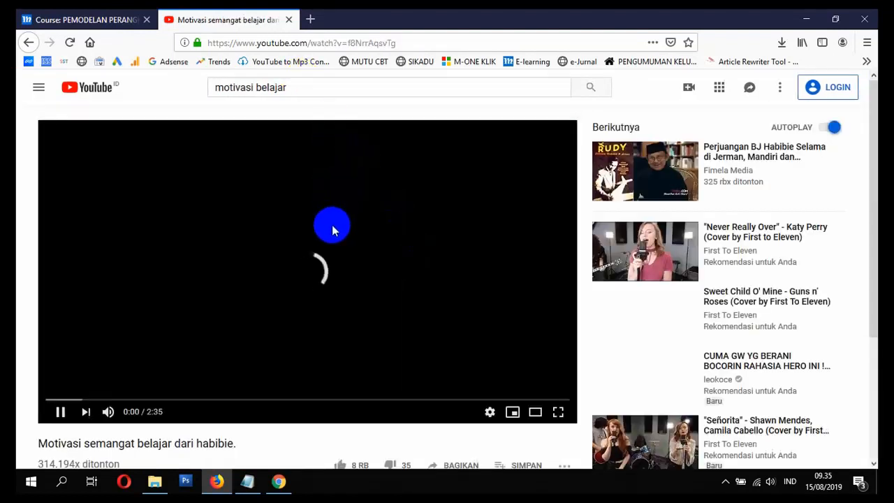
pyautogui.click(317, 265)
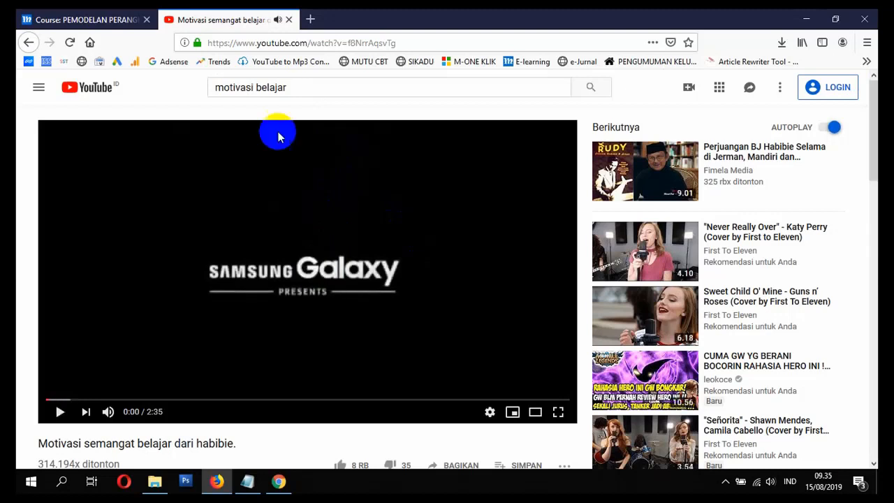
pyautogui.click(233, 43)
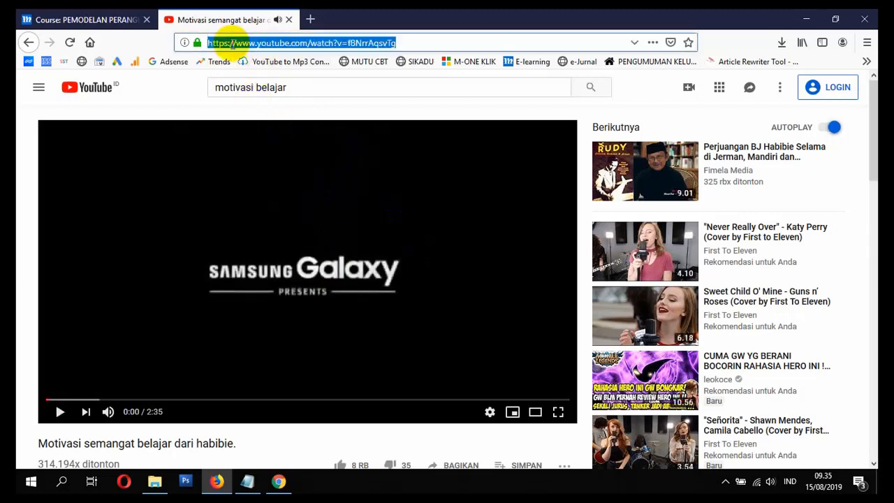
pyautogui.rightClick(253, 43)
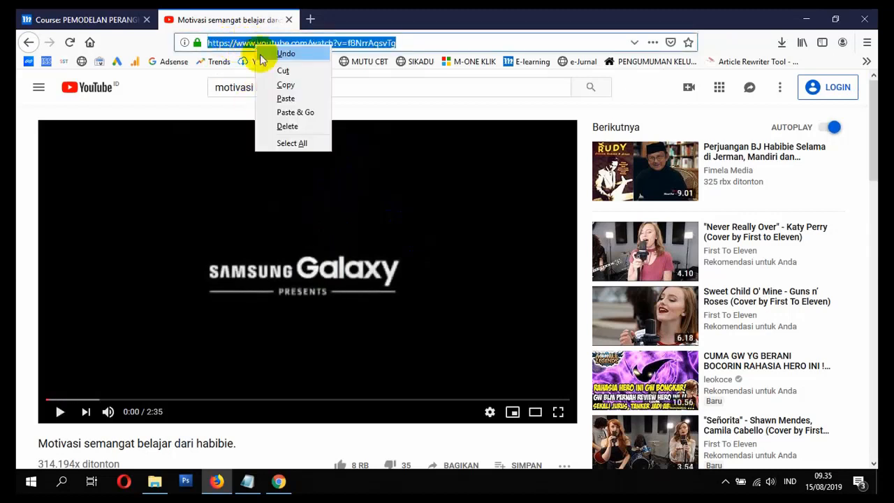
pyautogui.click(286, 84)
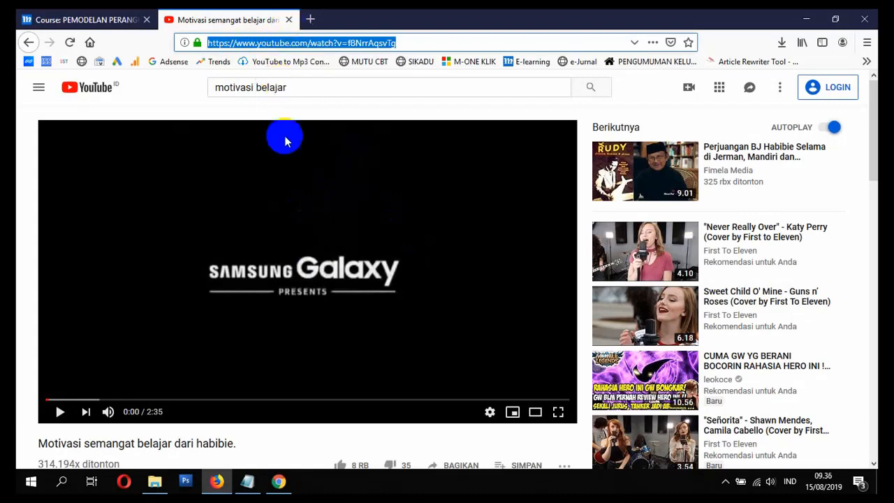
pyautogui.click(289, 19)
# Step: Switch back to Chrome and place the text cursor on the empty line at the end of the page's Description
pyautogui.click(278, 482)
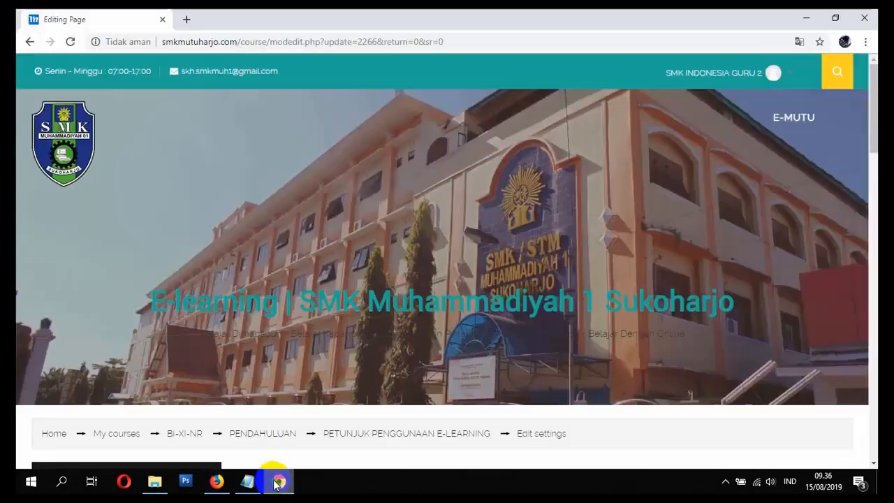
pyautogui.scroll(-6, 452, 307)
pyautogui.scroll(-2, 453, 322)
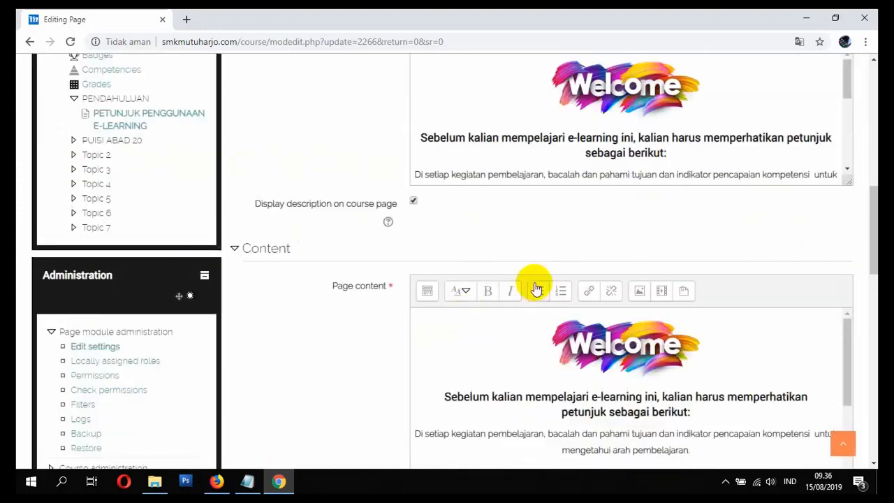
pyautogui.scroll(2, 535, 287)
pyautogui.scroll(-2, 543, 287)
pyautogui.scroll(-3, 545, 288)
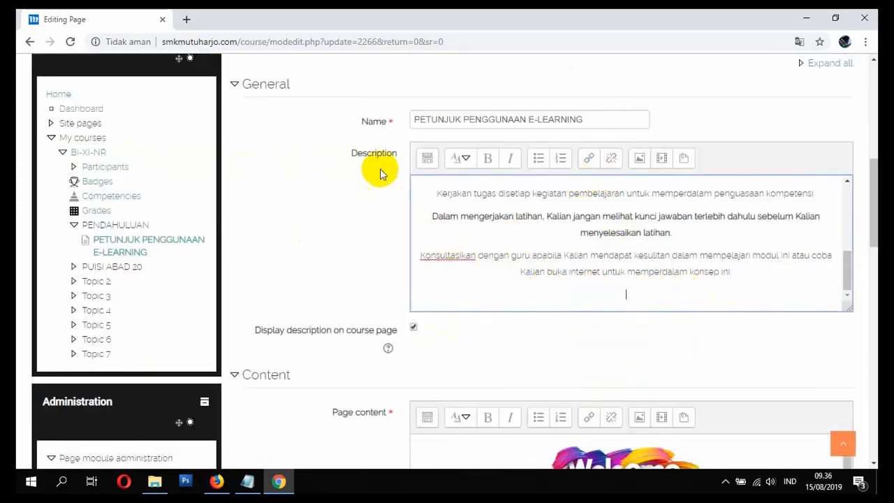
pyautogui.scroll(-2, 353, 384)
pyautogui.scroll(4, 359, 382)
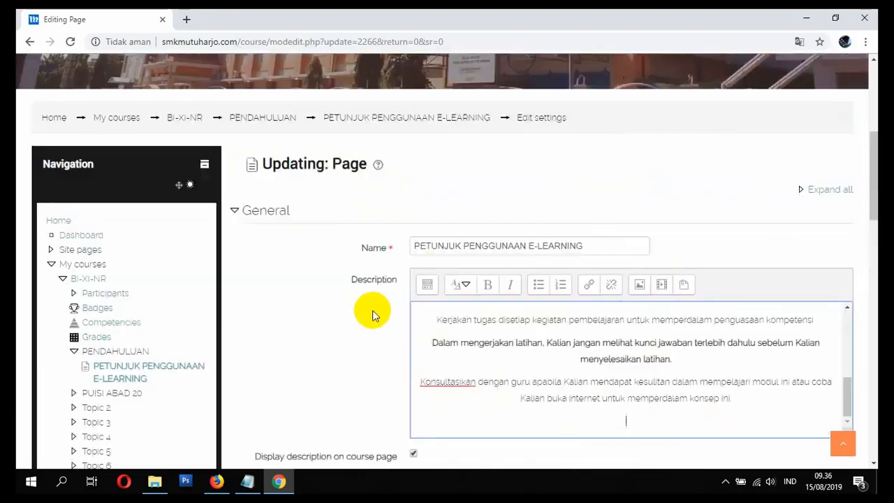
pyautogui.scroll(-2, 369, 314)
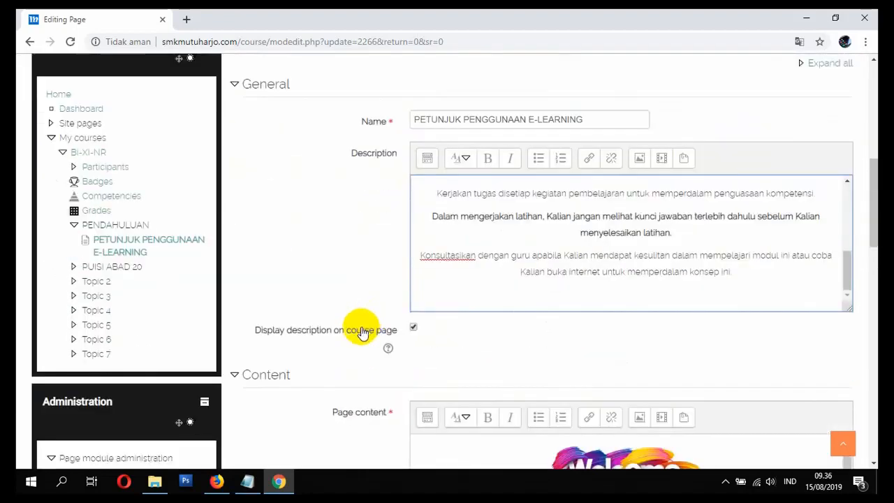
pyautogui.click(661, 163)
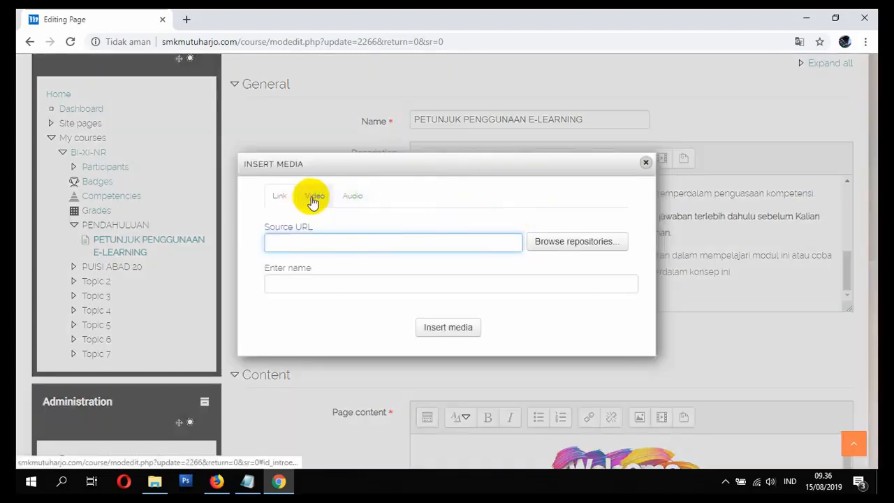
pyautogui.click(314, 197)
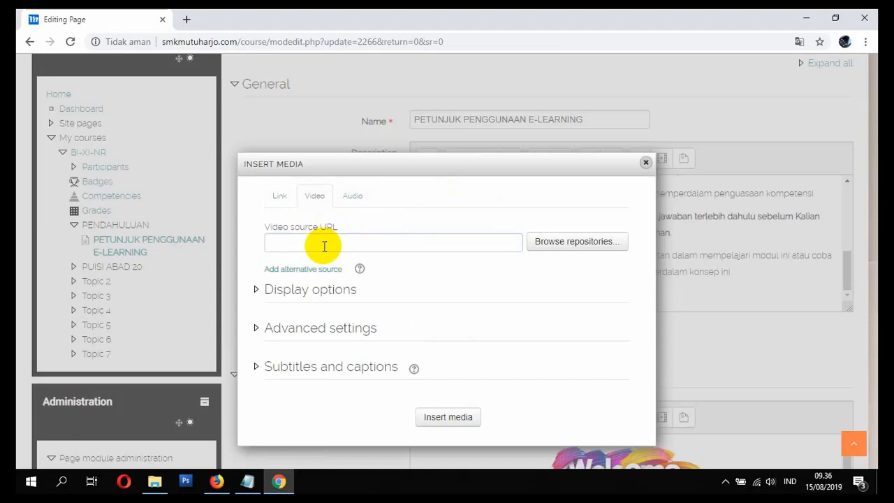
pyautogui.click(324, 245)
pyautogui.hotkey('ctrl', 'v')
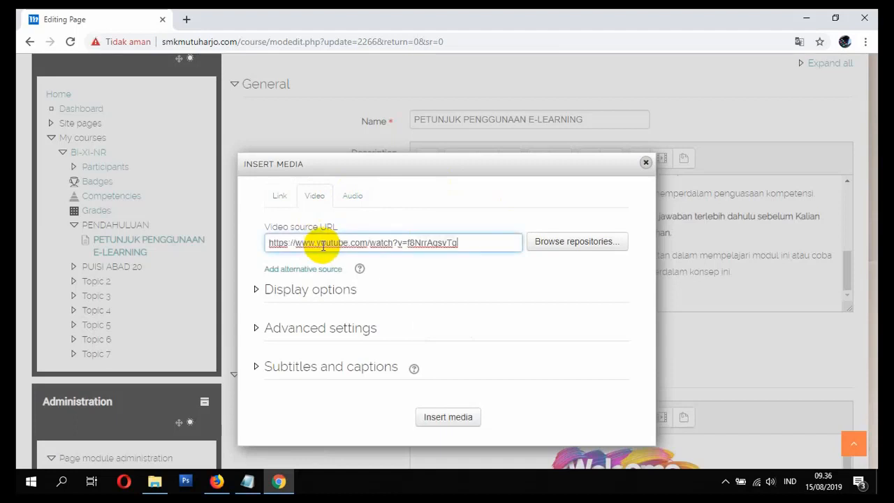
pyautogui.moveTo(465, 244); pyautogui.dragTo(166, 255)
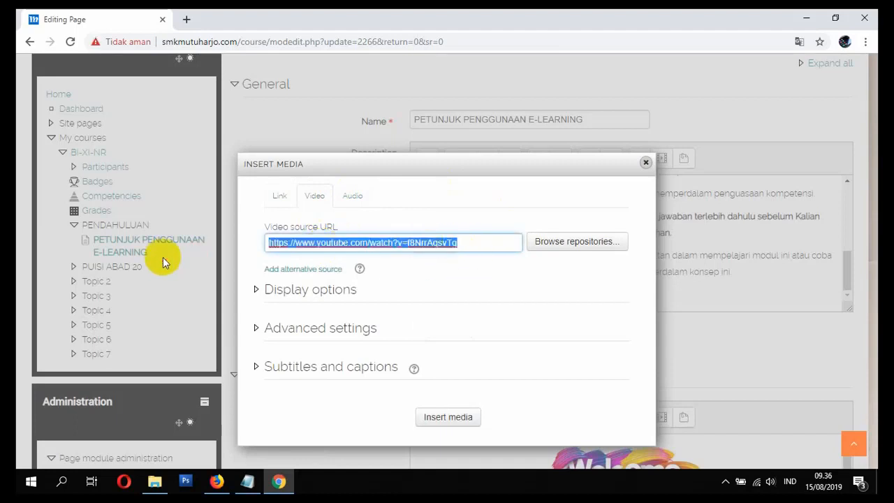
pyautogui.press('BackSpace')
pyautogui.rightClick(271, 241)
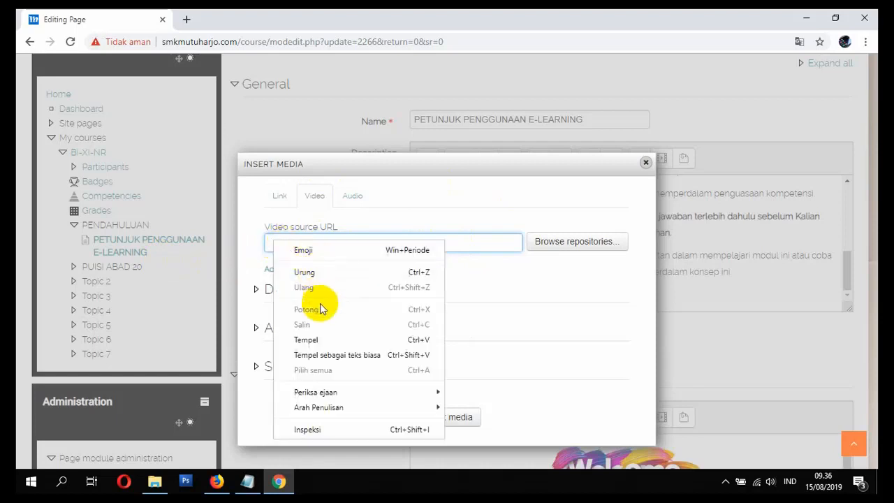
pyautogui.click(318, 339)
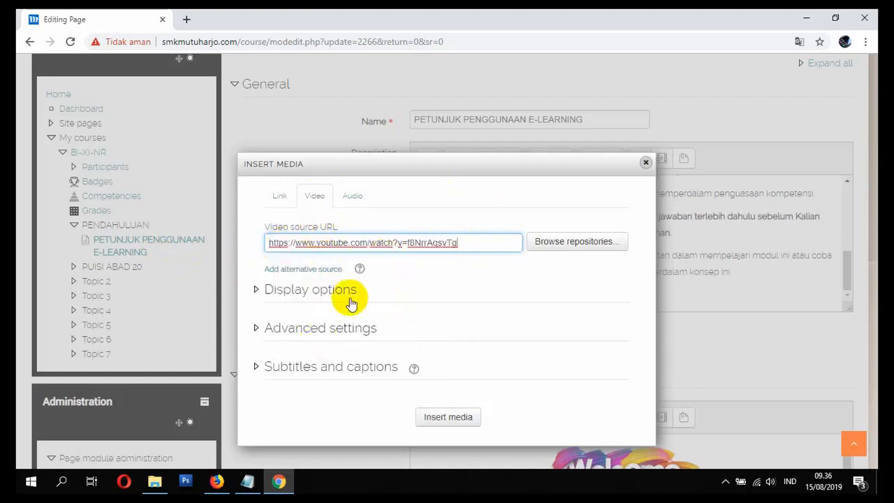
pyautogui.click(440, 419)
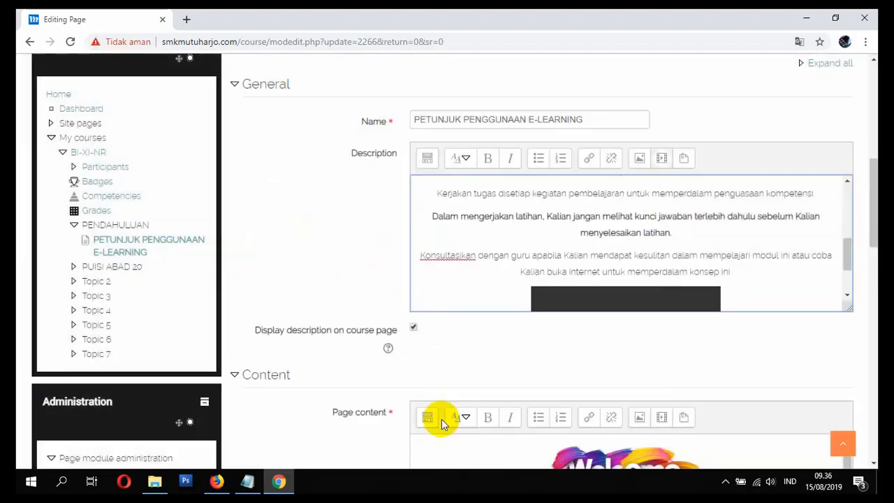
# Step: Check the inserted video in the Description, then save the page and return to the course
pyautogui.scroll(-2, 696, 289)
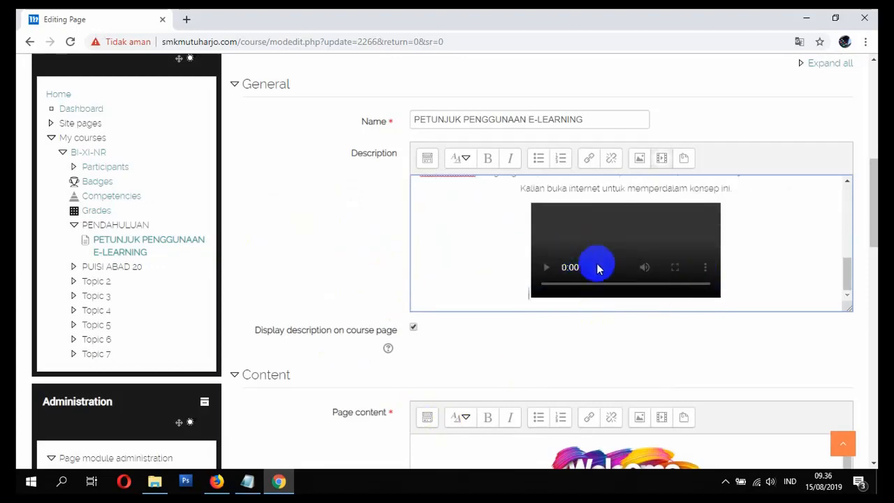
pyautogui.scroll(-3, 502, 292)
pyautogui.scroll(-6, 505, 296)
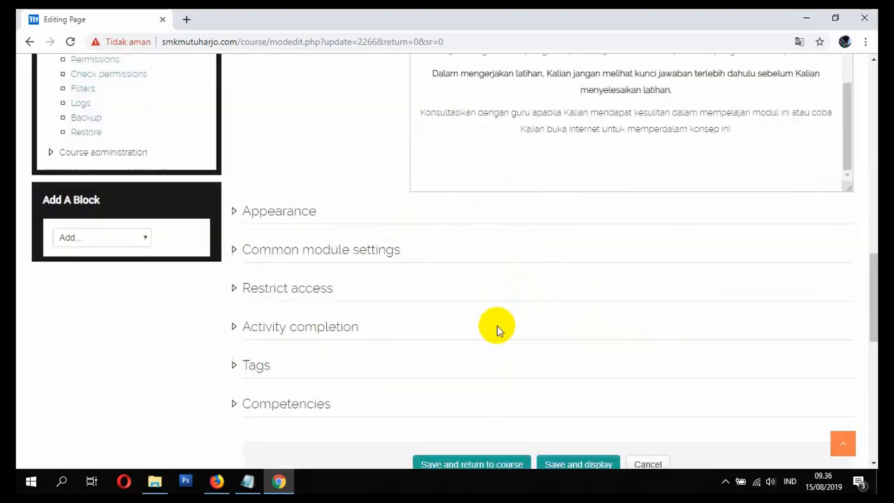
pyautogui.click(458, 279)
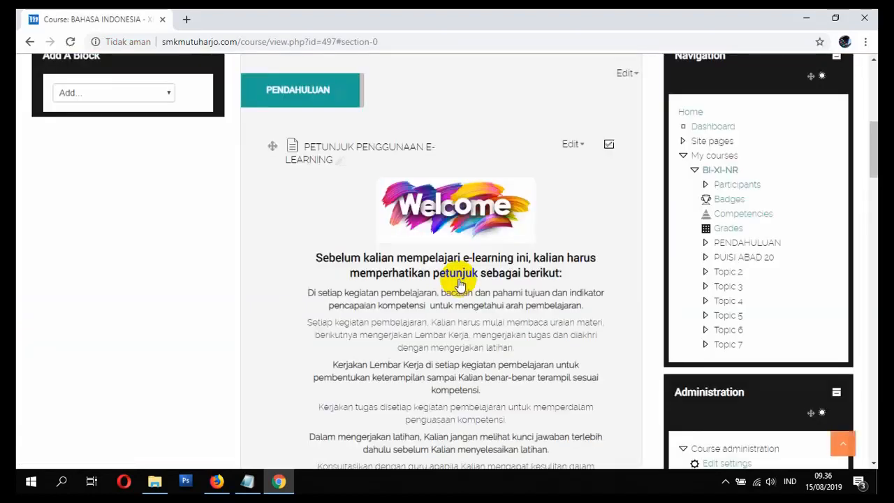
# Step: Examine the PETUNJUK PENGGUNAAN E-LEARNING description with its embedded video and the PUISI ABAD 20 topic on the course page
pyautogui.scroll(-3, 459, 282)
pyautogui.scroll(2, 488, 279)
pyautogui.scroll(-2, 484, 279)
pyautogui.scroll(2, 435, 298)
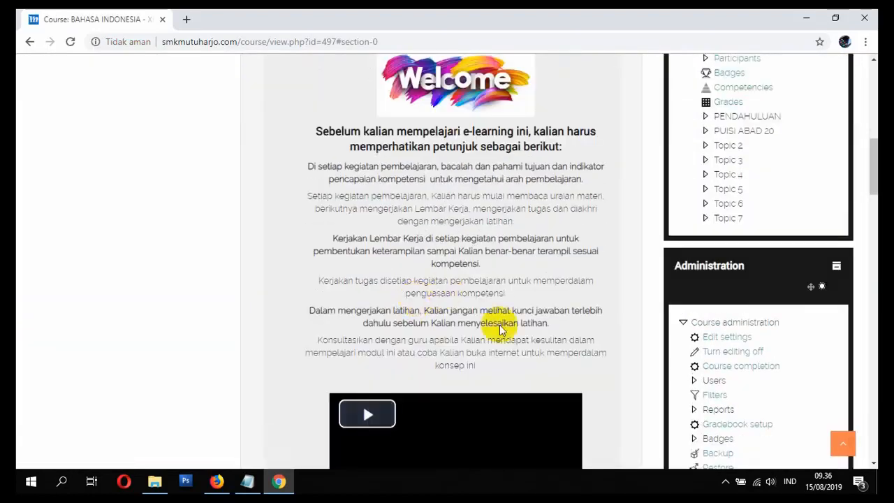
pyautogui.scroll(4, 524, 279)
pyautogui.scroll(-5, 463, 309)
pyautogui.scroll(4, 447, 231)
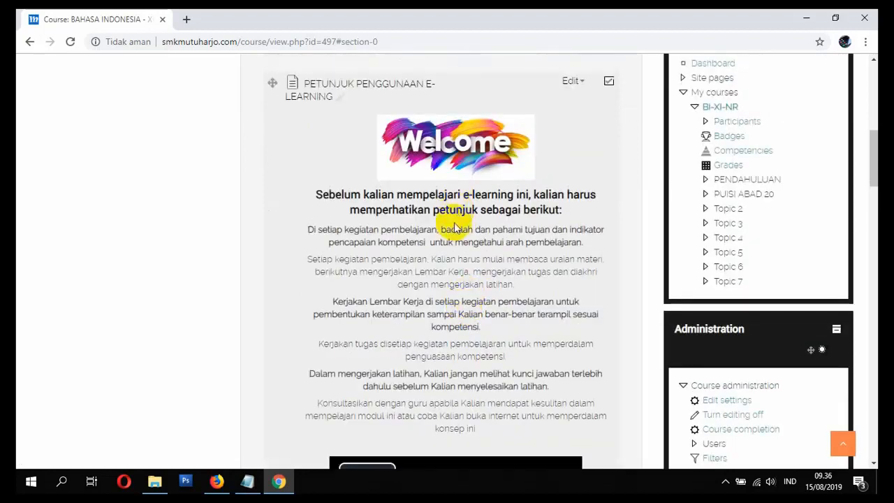
pyautogui.scroll(-4, 454, 231)
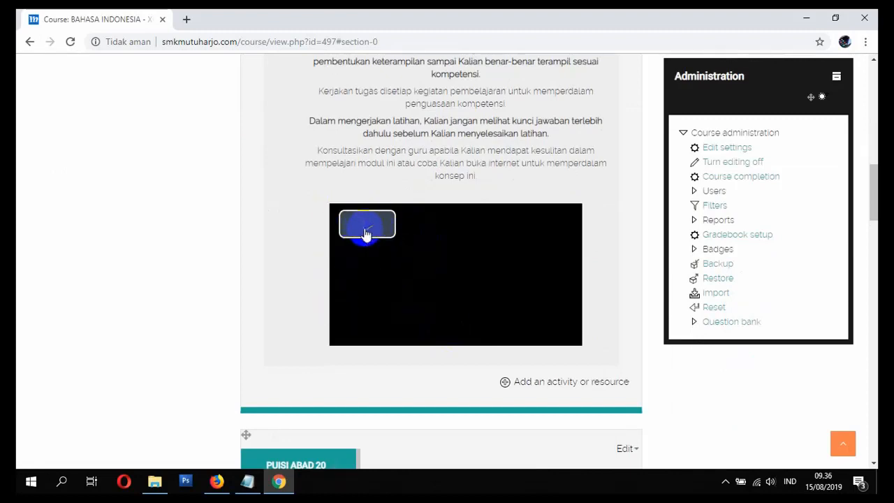
pyautogui.scroll(-4, 309, 296)
pyautogui.scroll(3, 352, 314)
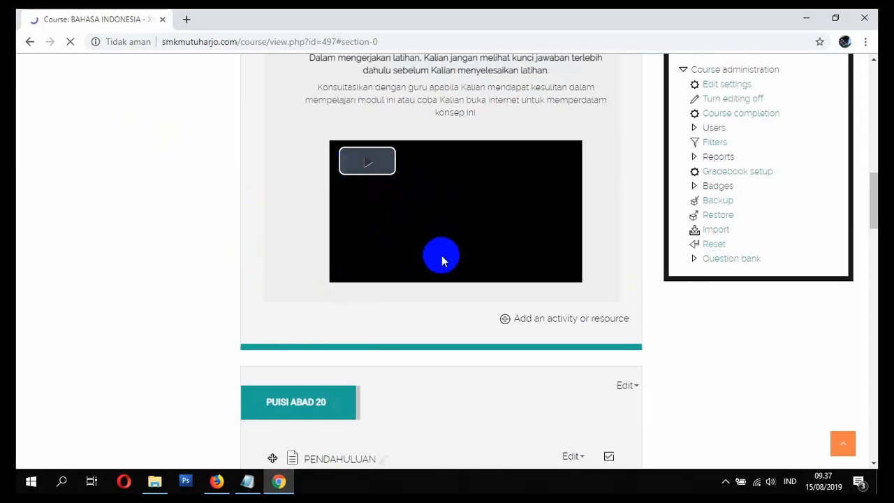
pyautogui.scroll(-2, 430, 248)
pyautogui.scroll(1, 419, 239)
pyautogui.scroll(-3, 428, 233)
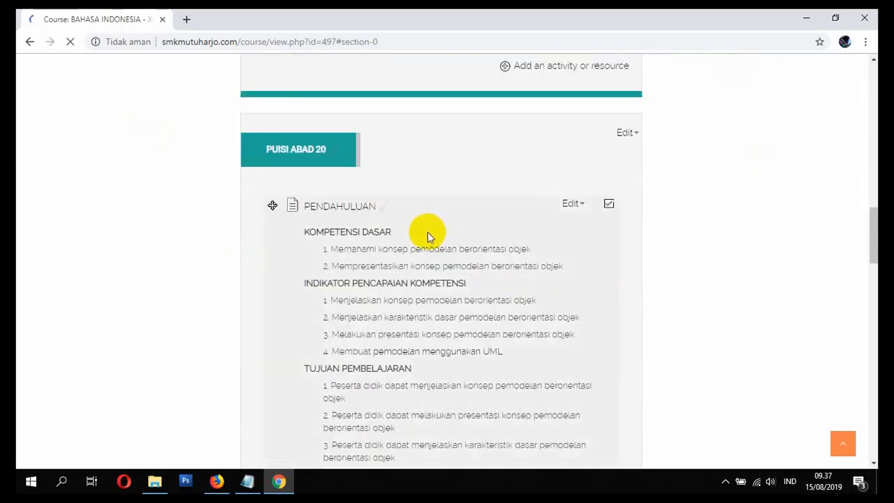
pyautogui.scroll(-3, 427, 235)
pyautogui.scroll(-2, 422, 234)
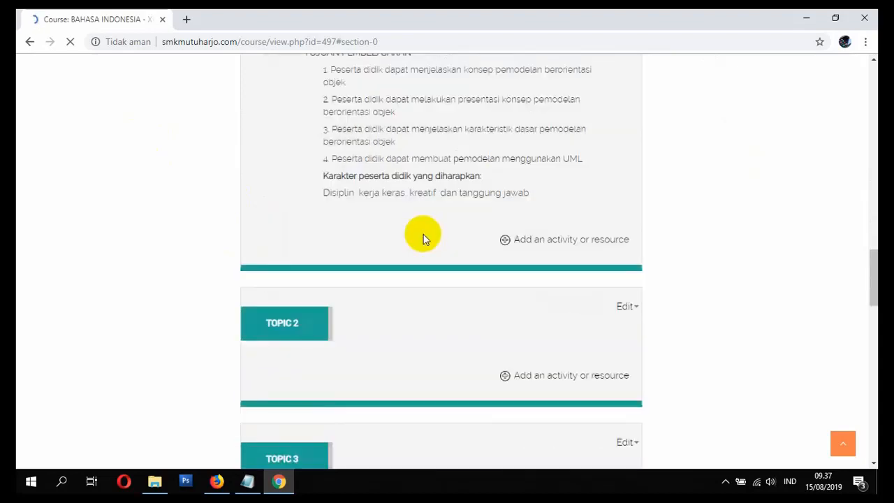
# Step: Return to the site's home page and reopen the BAHASA INDONESIA - XI course from My Courses
pyautogui.scroll(2, 419, 258)
pyautogui.scroll(10, 195, 203)
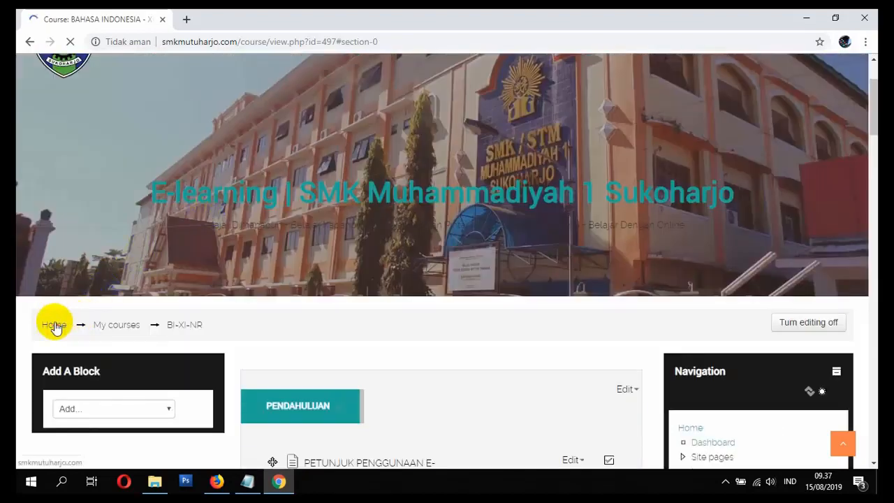
pyautogui.click(51, 321)
pyautogui.scroll(-10, 200, 269)
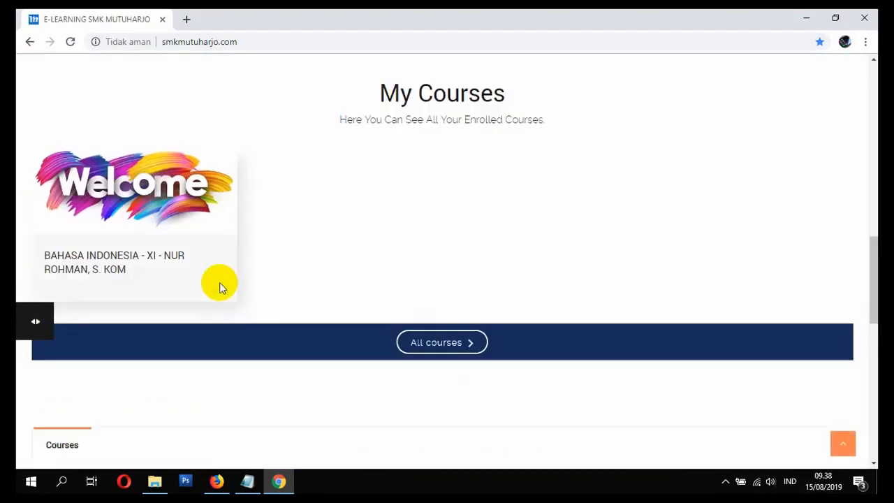
pyautogui.click(96, 257)
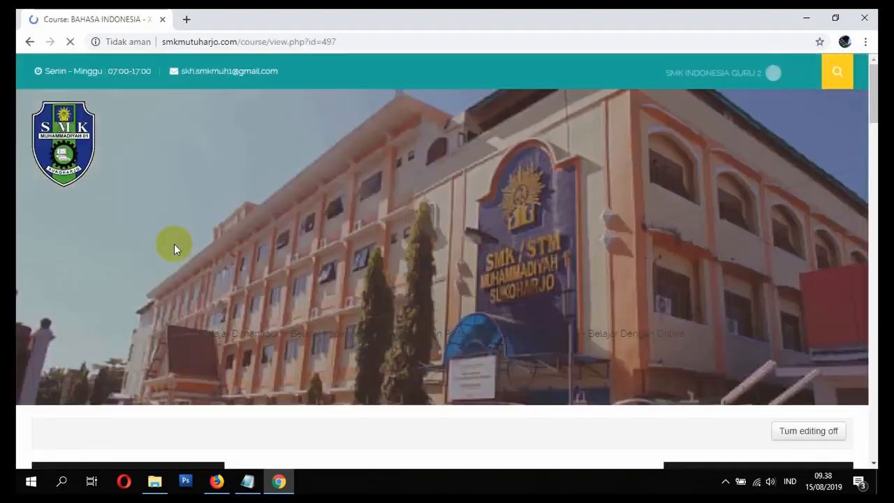
# Step: Try to play the embedded video in the PENDAHULUAN section and look over the PUISI ABAD 20 content below it
pyautogui.scroll(-8, 190, 249)
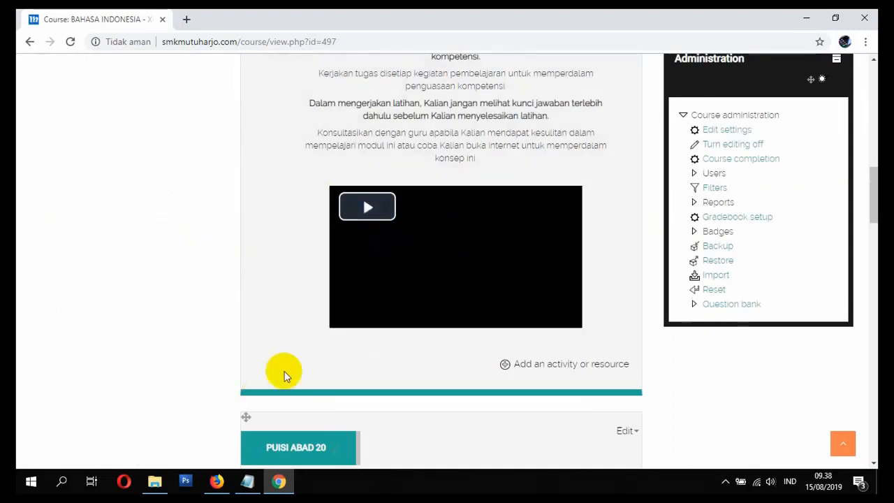
pyautogui.click(369, 218)
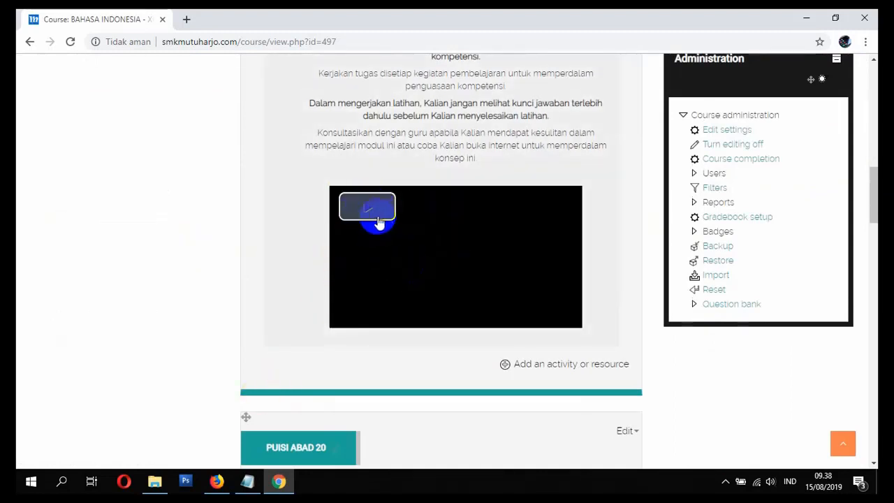
pyautogui.click(367, 217)
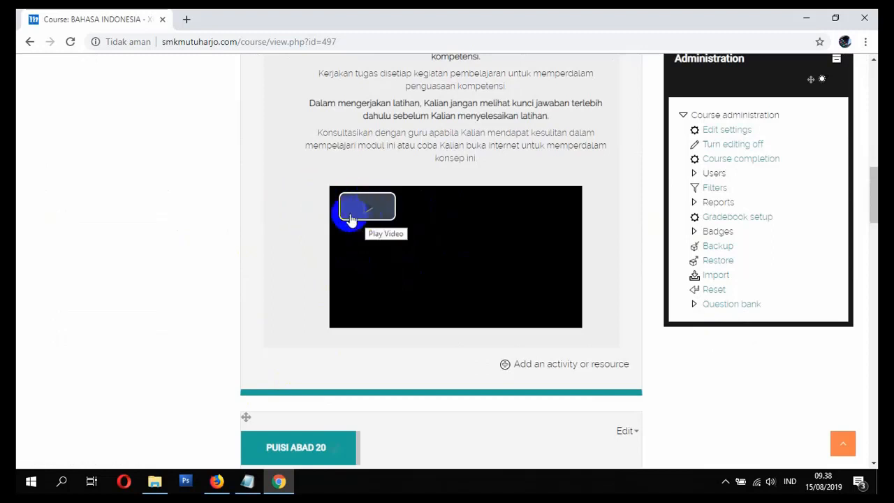
pyautogui.click(376, 219)
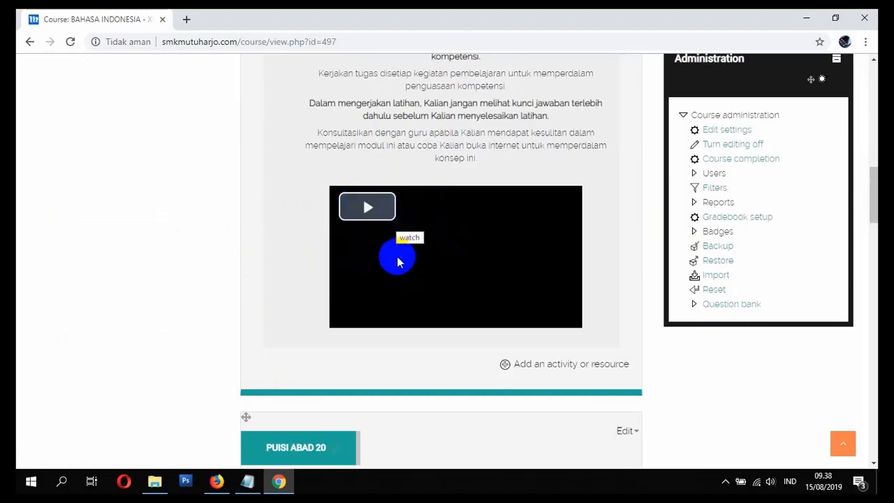
pyautogui.scroll(-4, 403, 262)
pyautogui.scroll(2, 409, 278)
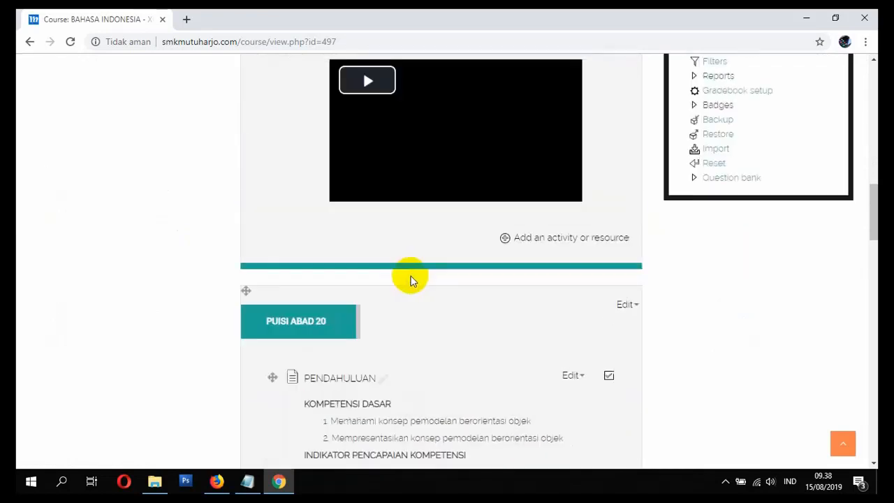
pyautogui.scroll(-3, 524, 273)
pyautogui.scroll(4, 488, 289)
pyautogui.scroll(-4, 485, 285)
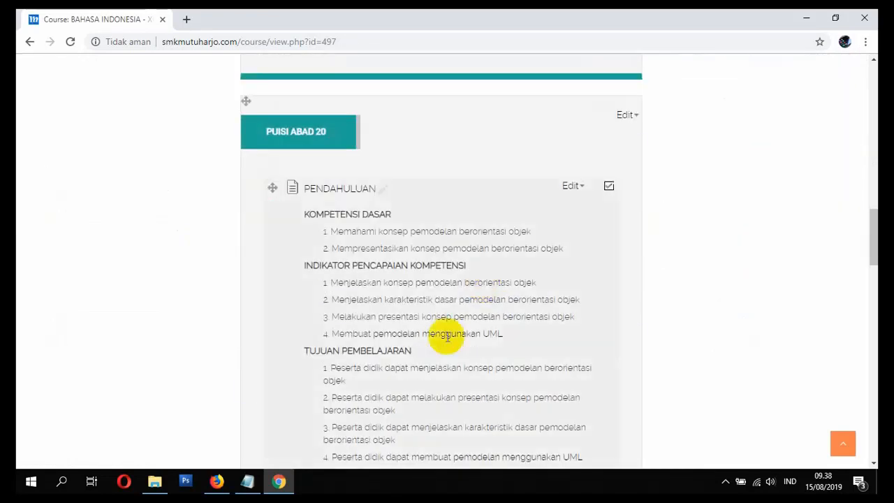
# Step: Switch to Notepad and mark items 7 MEMBUAT MATERI, 8 UPLOAD GAMBAR and 9 UPLOAD VIDEO as SELESAI
pyautogui.click(249, 480)
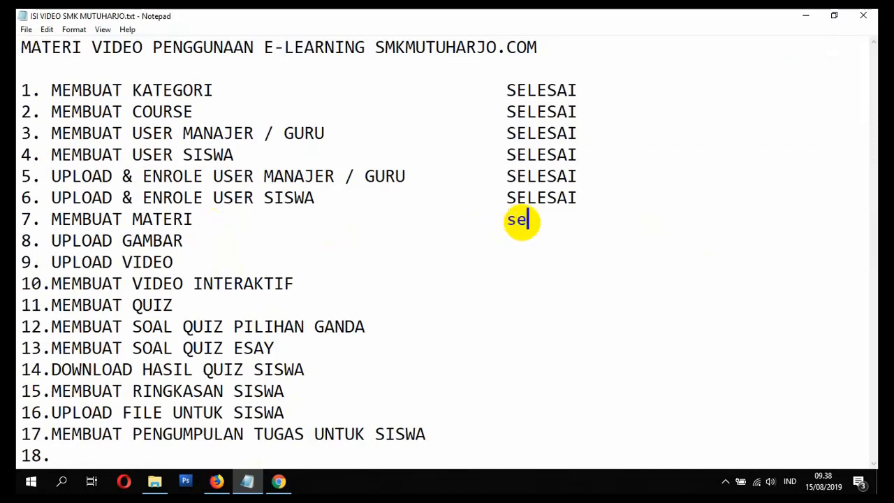
pyautogui.press('BackSpace')
pyautogui.press('BackSpace')
pyautogui.press('BackSpace')
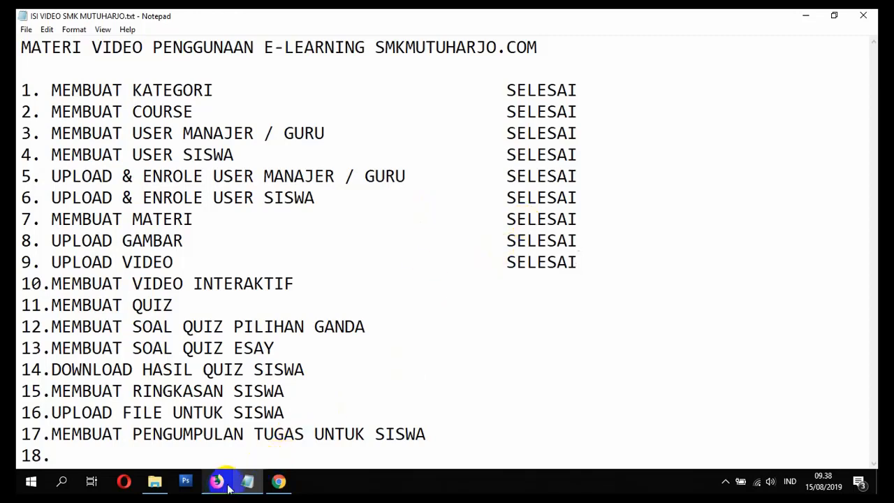
# Step: Switch back to Chrome and add a new Page resource to the PUISI ABAD 20 topic
pyautogui.click(279, 480)
pyautogui.scroll(-3, 370, 319)
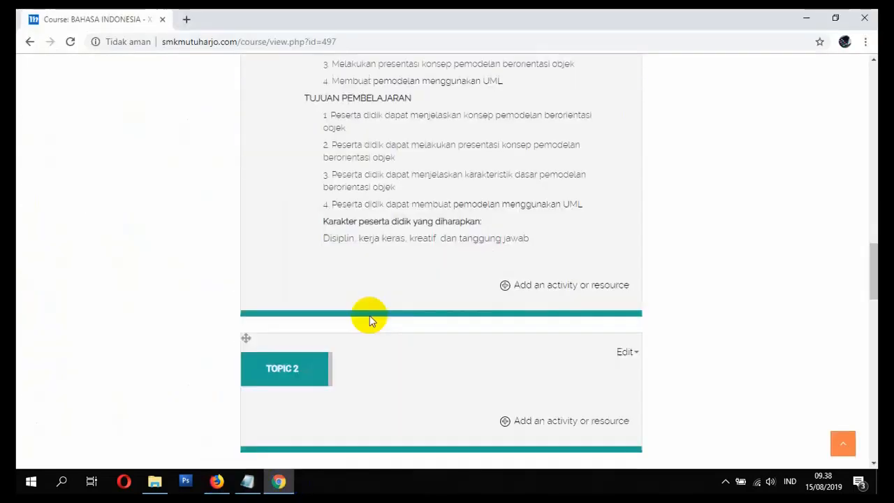
pyautogui.scroll(-10, 372, 320)
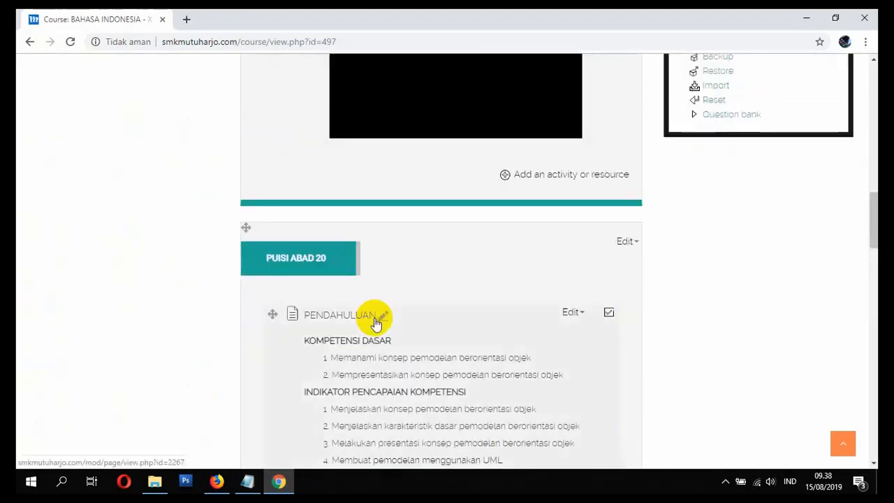
pyautogui.scroll(-6, 375, 322)
pyautogui.scroll(2, 391, 320)
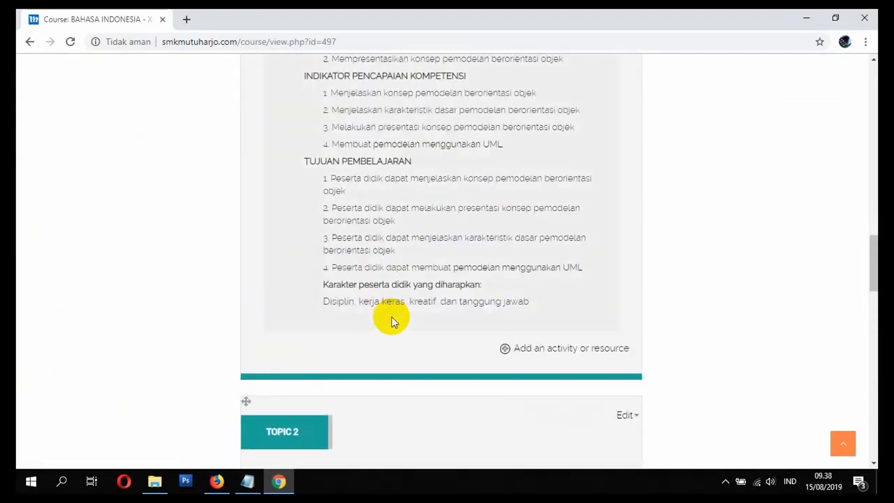
pyautogui.scroll(3, 461, 353)
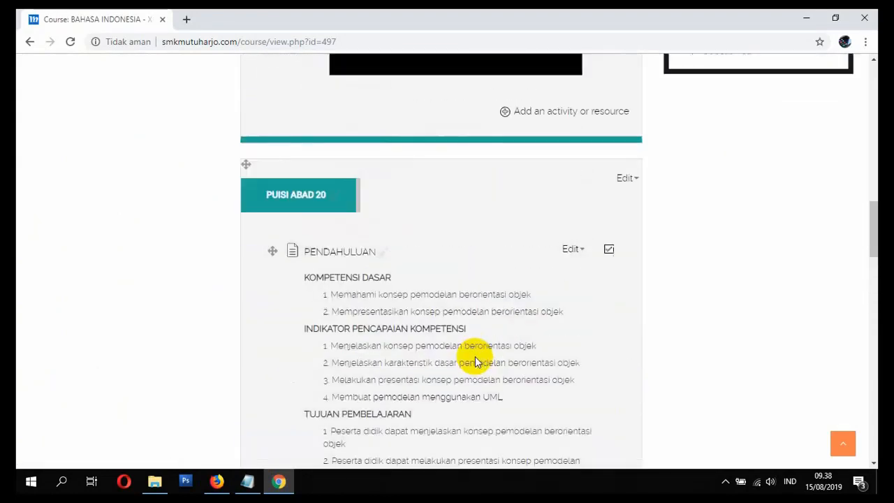
pyautogui.scroll(-2, 472, 352)
pyautogui.scroll(-1, 419, 328)
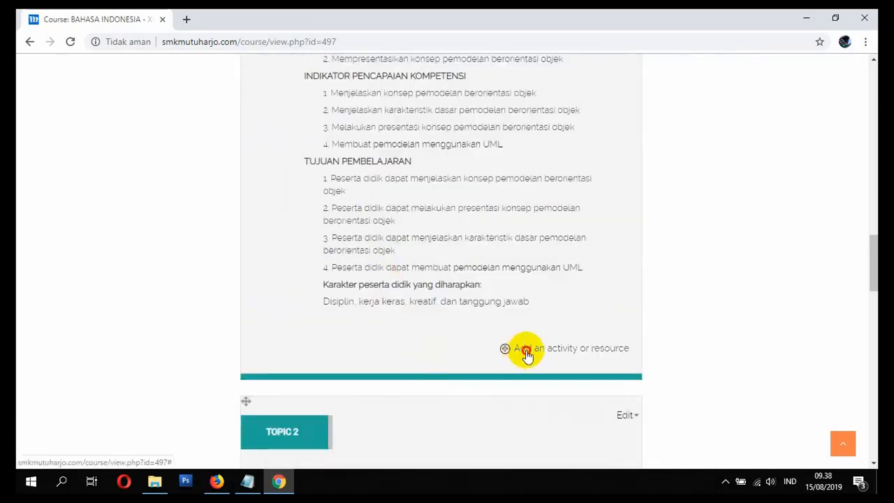
pyautogui.click(522, 350)
pyautogui.scroll(-3, 342, 343)
pyautogui.scroll(-1, 342, 343)
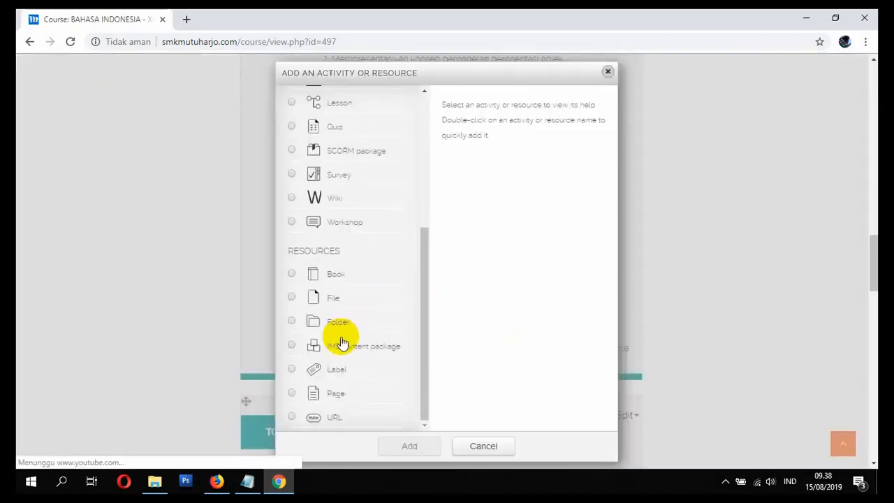
pyautogui.click(292, 394)
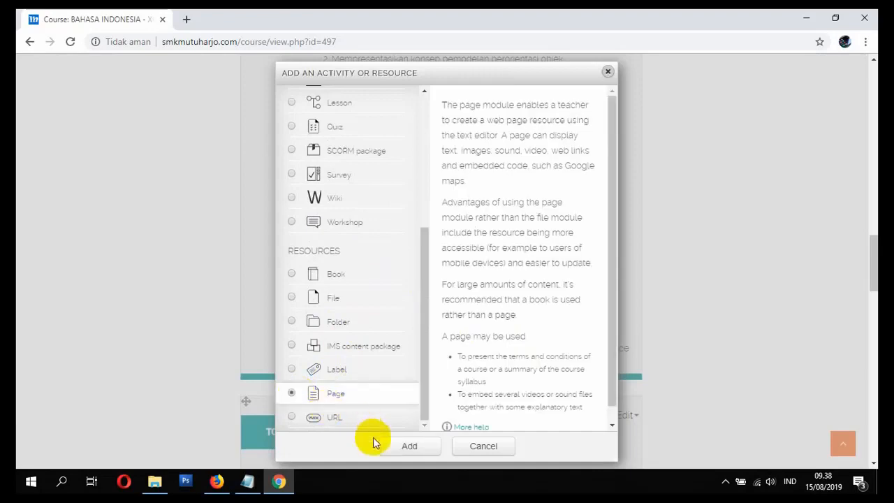
pyautogui.click(399, 449)
# Step: Name the new page SEJARAH PUISI and place the text cursor in its Description
pyautogui.scroll(-5, 406, 344)
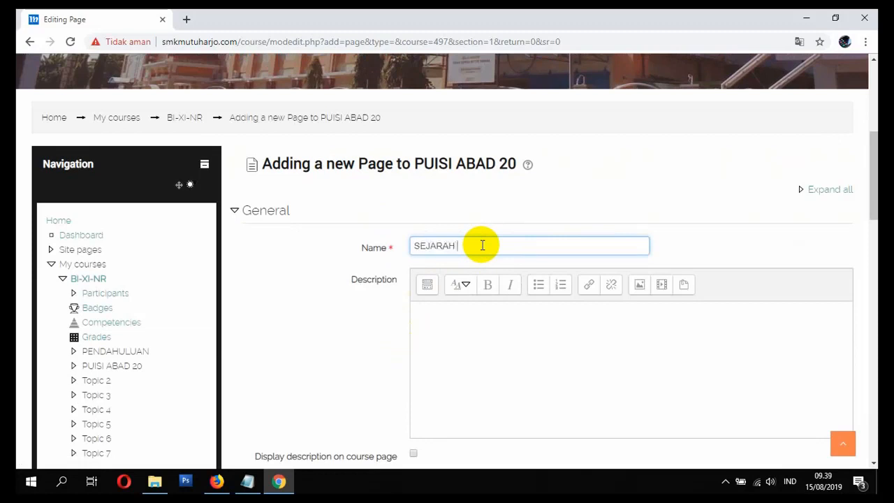
pyautogui.scroll(-1, 481, 245)
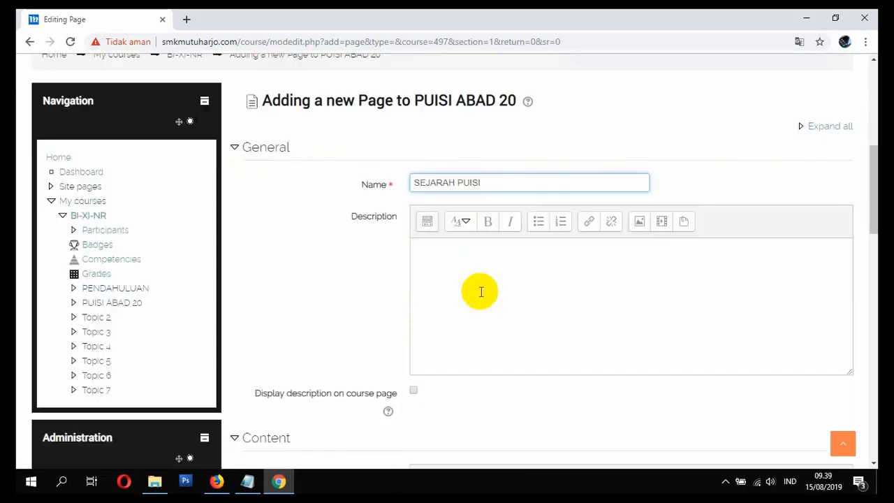
pyautogui.click(477, 292)
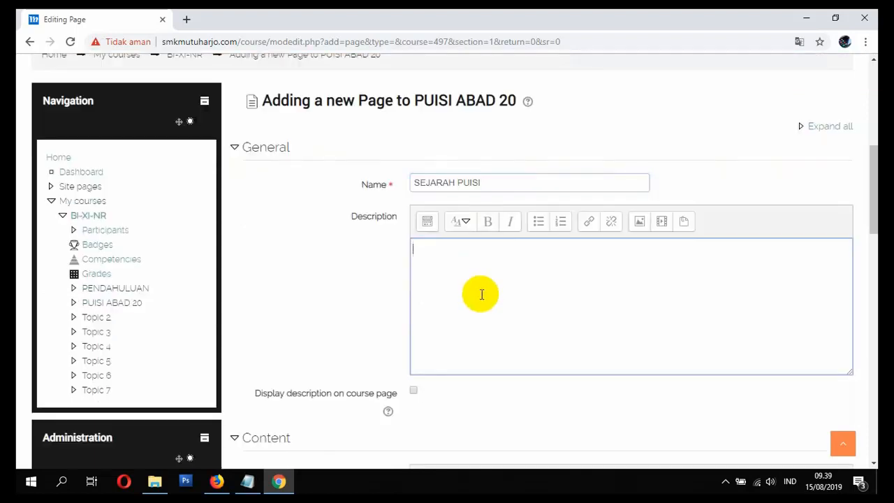
# Step: Search Google for "PUISI LOGO" in a new browser tab and browse the image results
pyautogui.click(186, 23)
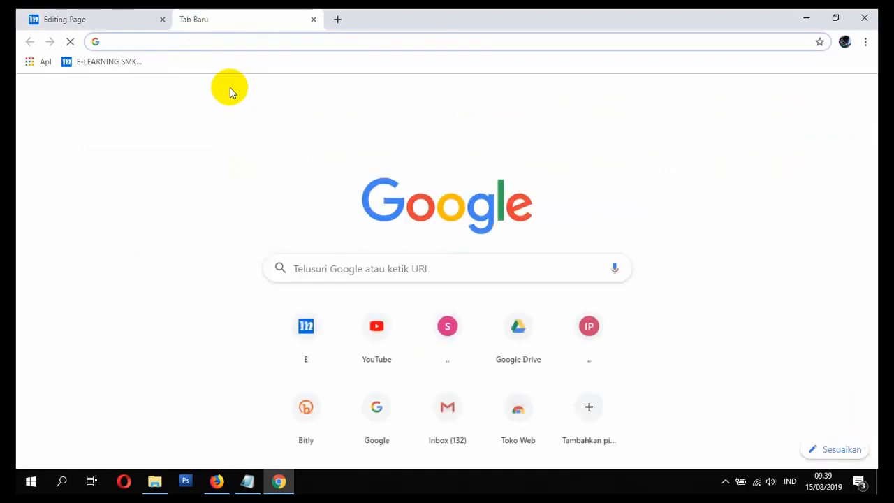
pyautogui.write('P')
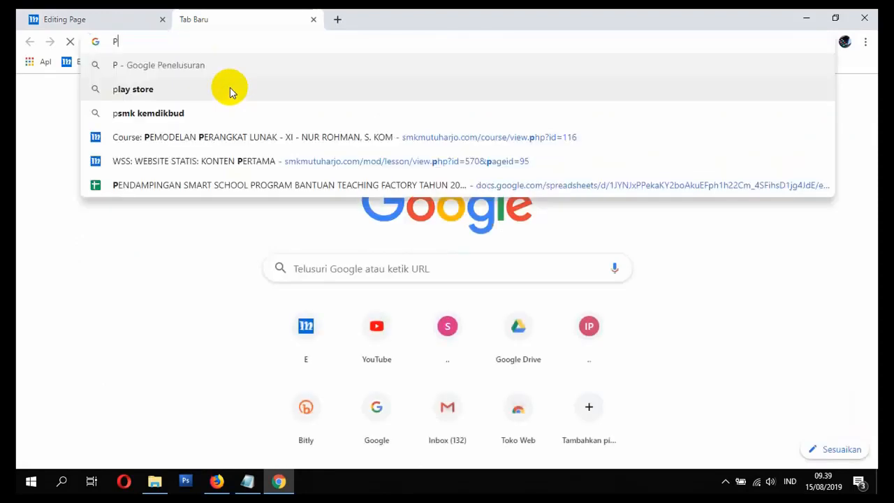
pyautogui.write('UISI LOGO')
pyautogui.press('Return')
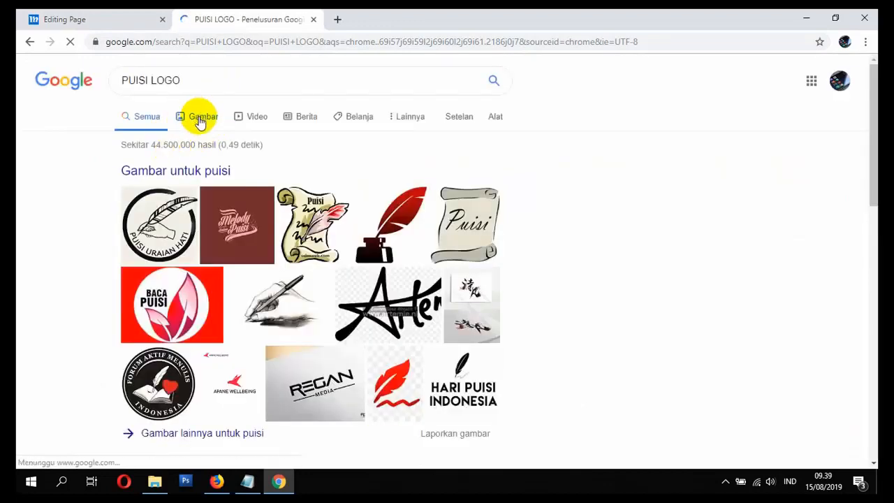
pyautogui.click(201, 118)
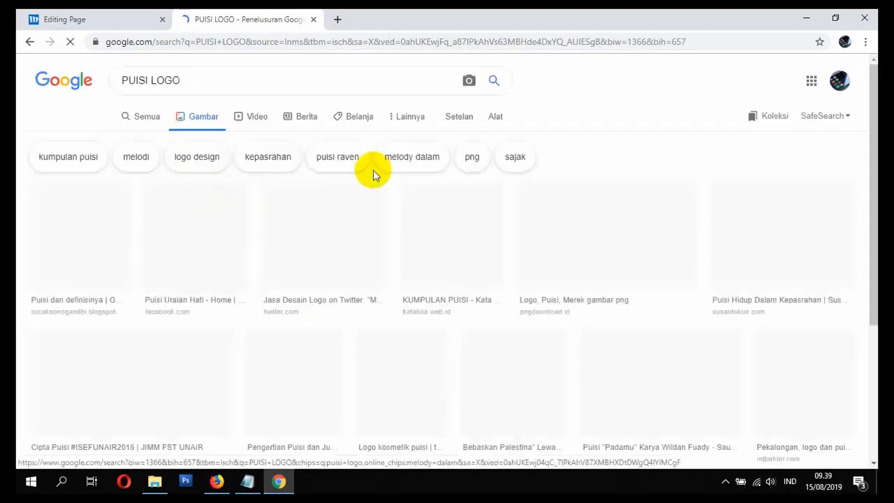
pyautogui.scroll(-3, 383, 191)
pyautogui.scroll(3, 377, 199)
pyautogui.scroll(-2, 349, 230)
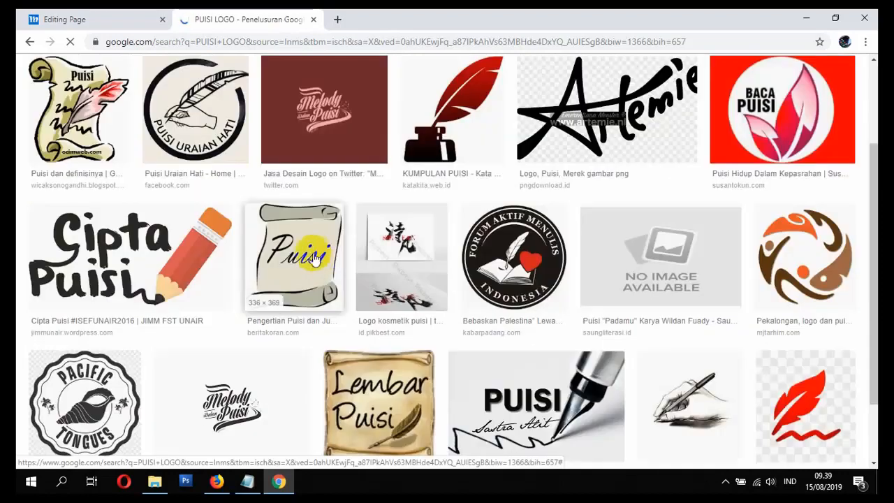
# Step: Copy the image address of the "Cipta Puisi" pencil logo from the image results
pyautogui.click(182, 251)
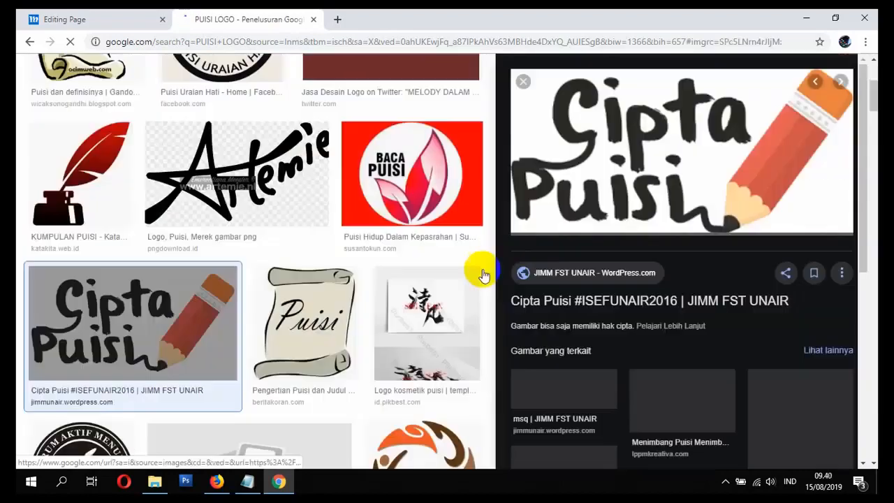
pyautogui.rightClick(624, 169)
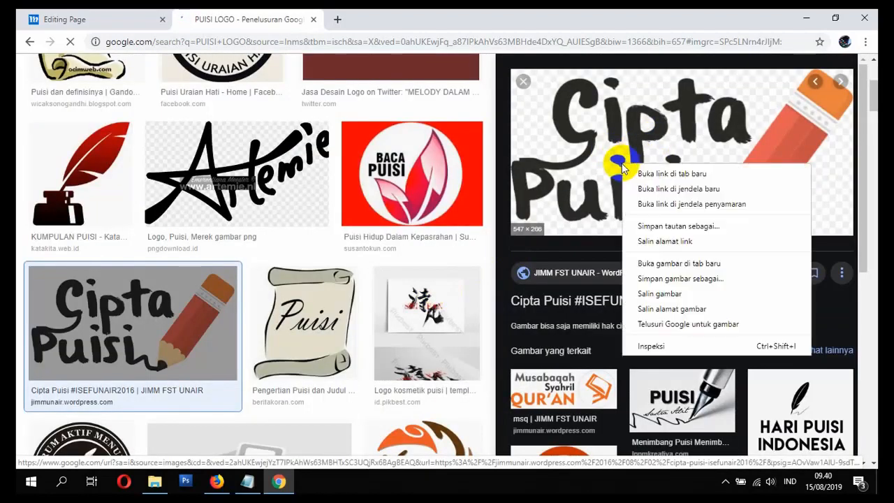
pyautogui.click(667, 309)
# Step: Return to the Editing Page tab, start an image in the Description, paste the copied URL and mark its description as not necessary
pyautogui.click(60, 19)
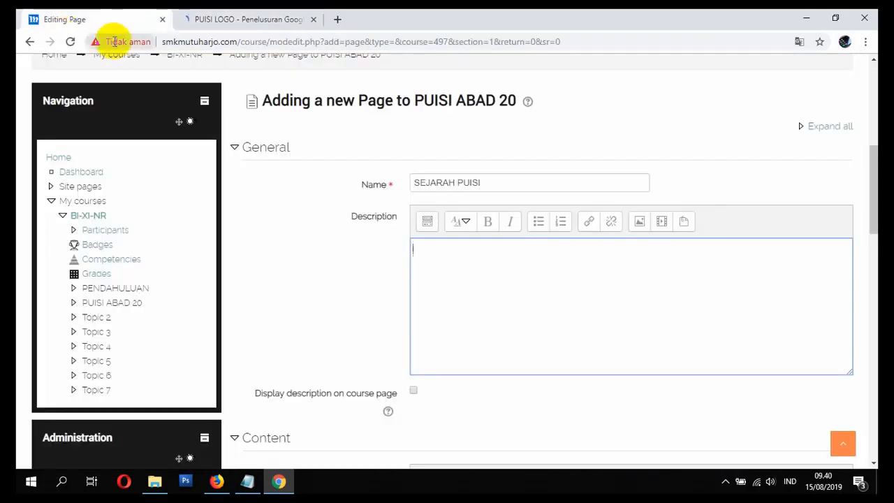
pyautogui.click(497, 249)
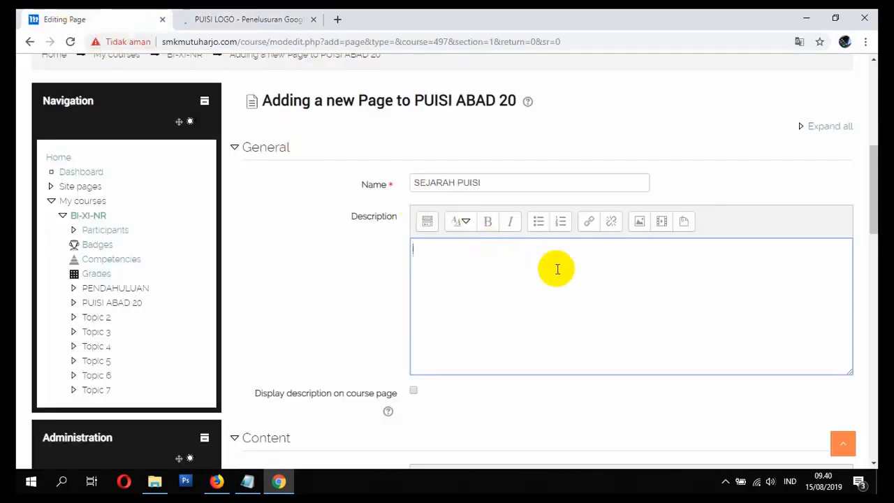
pyautogui.click(640, 222)
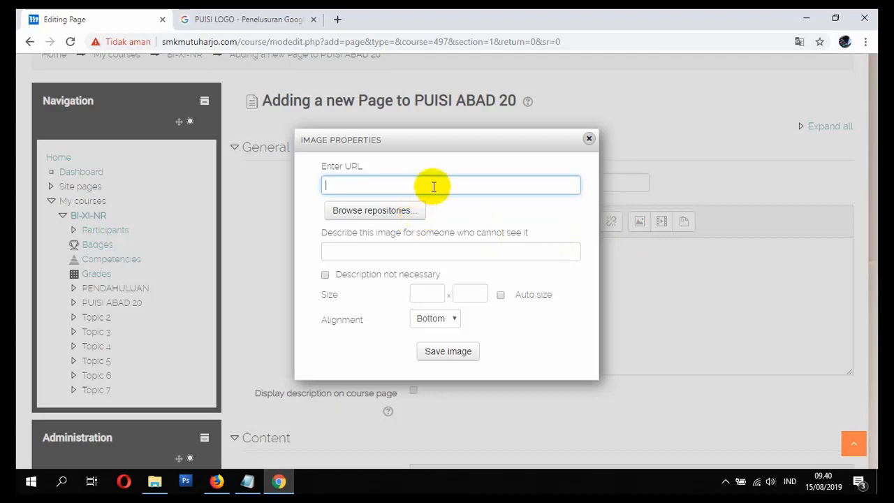
pyautogui.hotkey('ctrl', 'v')
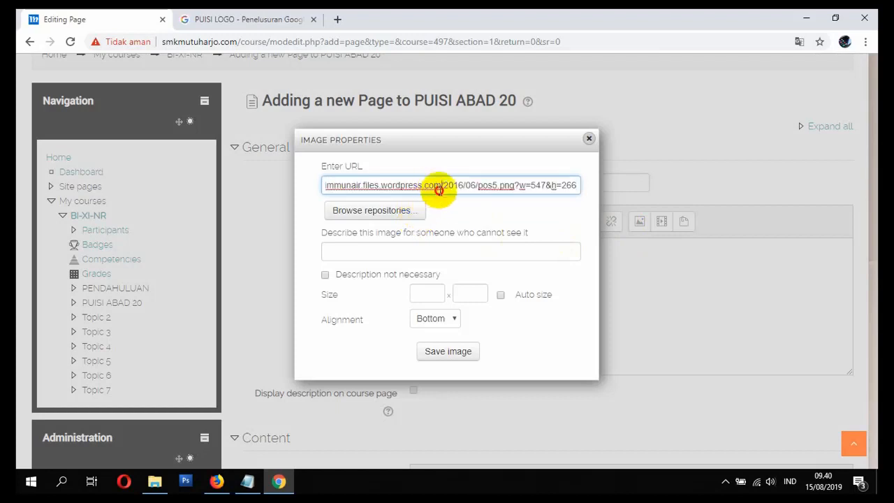
pyautogui.click(413, 246)
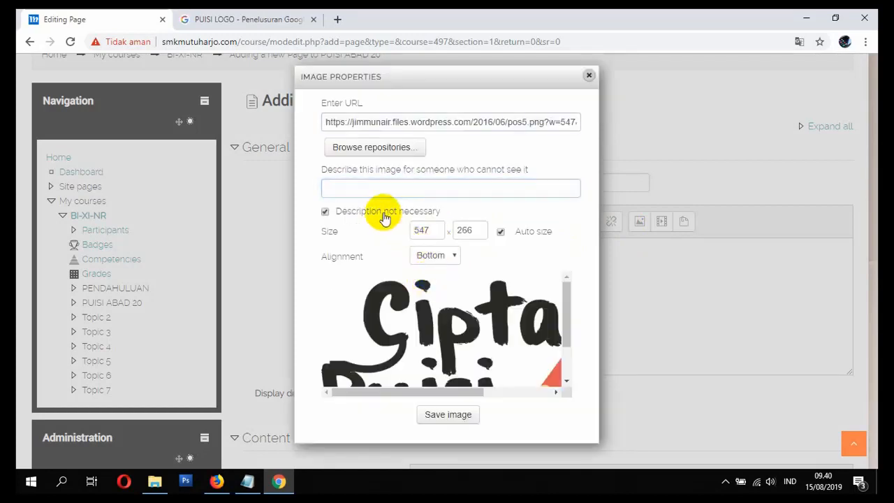
# Step: Set the image width to 250 with automatic height and save the image into the Description
pyautogui.moveTo(427, 230); pyautogui.dragTo(379, 231)
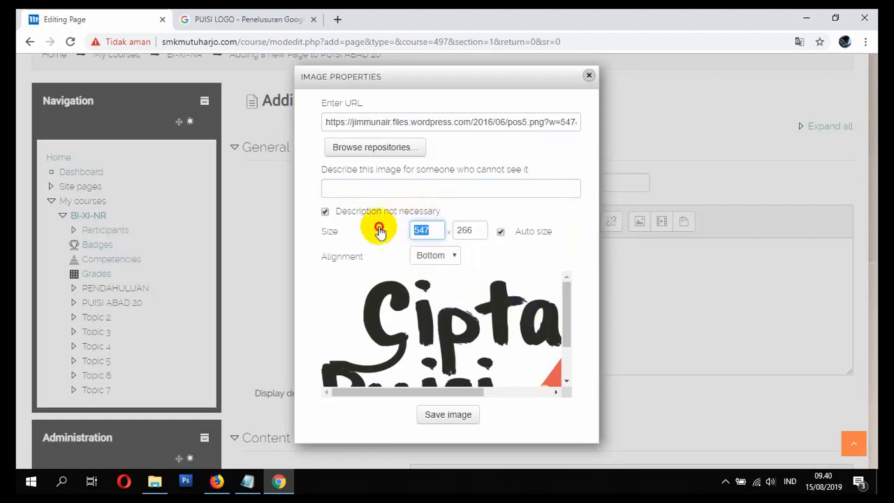
pyautogui.write('250')
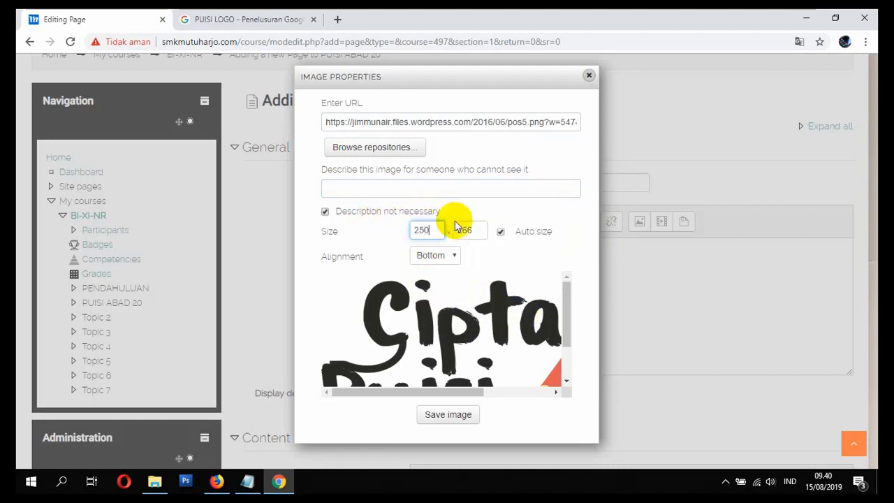
pyautogui.click(462, 228)
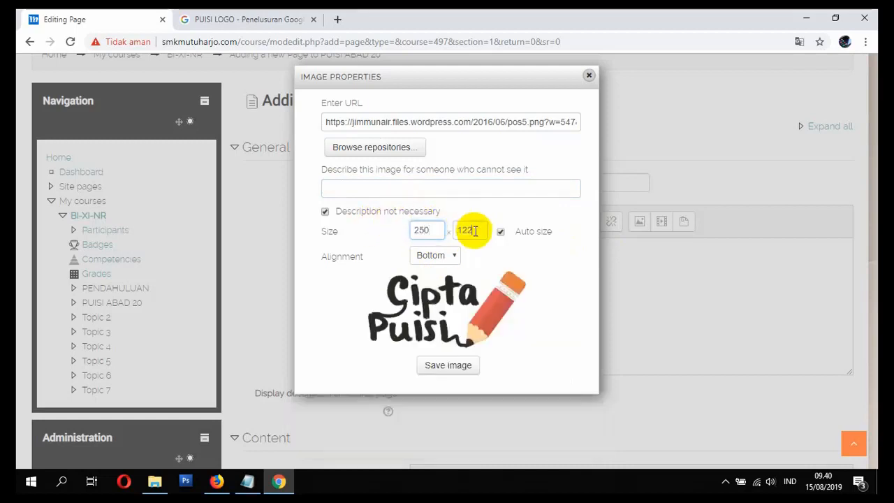
pyautogui.click(448, 367)
# Step: Enable displaying the description on the course page and place the text cursor in the Page content
pyautogui.scroll(-3, 460, 297)
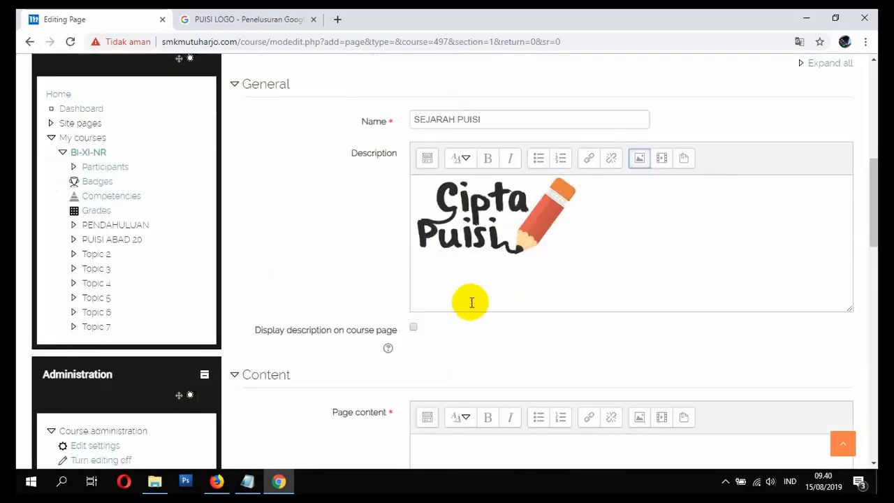
pyautogui.scroll(2, 454, 300)
pyautogui.scroll(1, 437, 294)
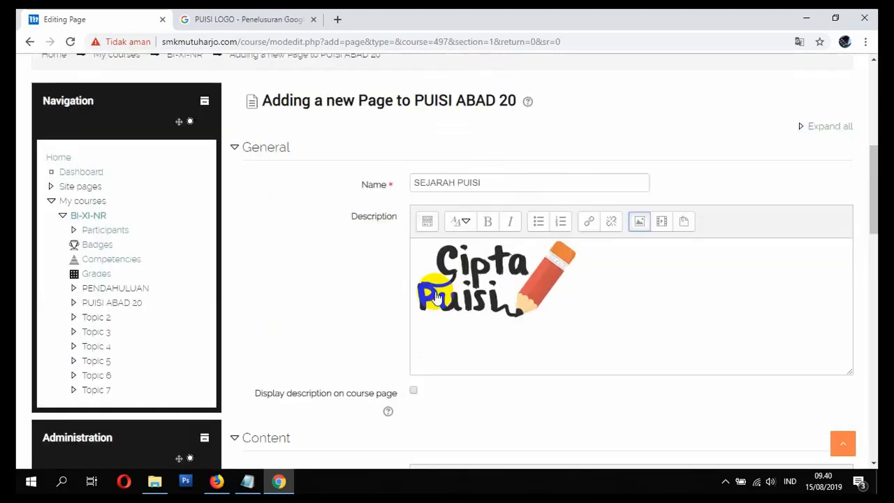
pyautogui.click(413, 392)
pyautogui.scroll(-5, 343, 279)
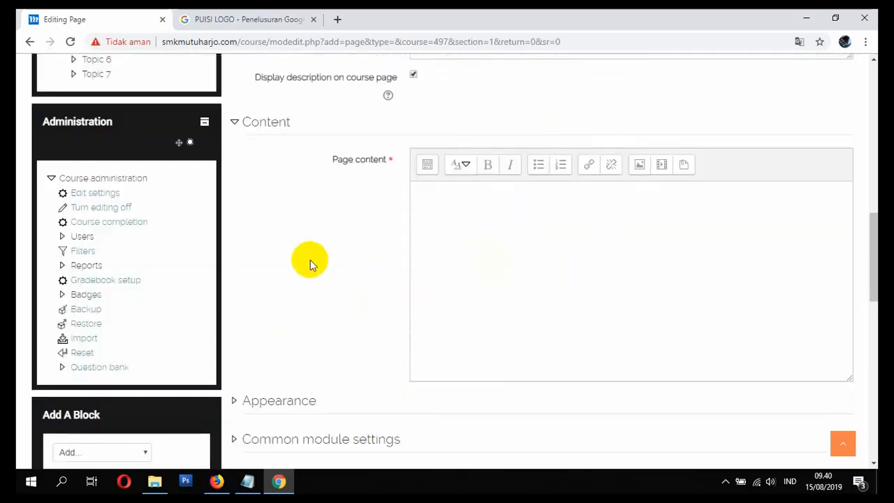
pyautogui.scroll(2, 309, 264)
pyautogui.click(461, 330)
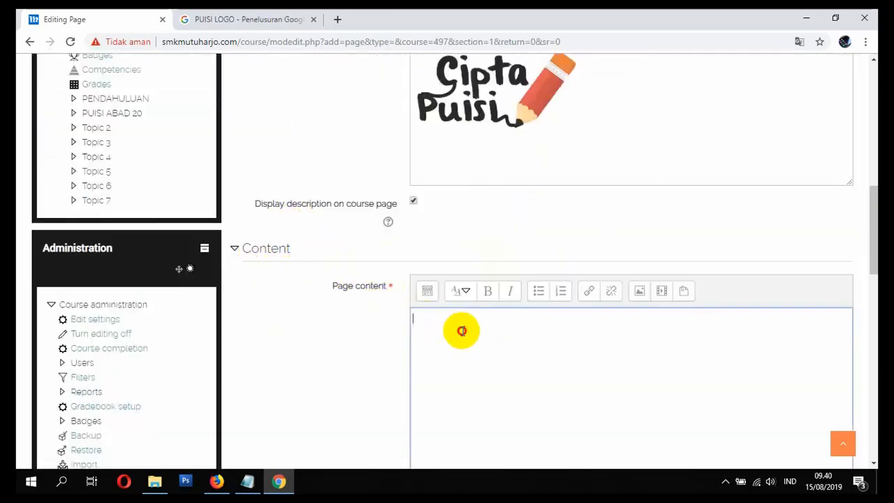
# Step: Return to the Google tab, switch to all results and search for "SEJARAH PUISI"
pyautogui.click(216, 18)
pyautogui.scroll(3, 169, 116)
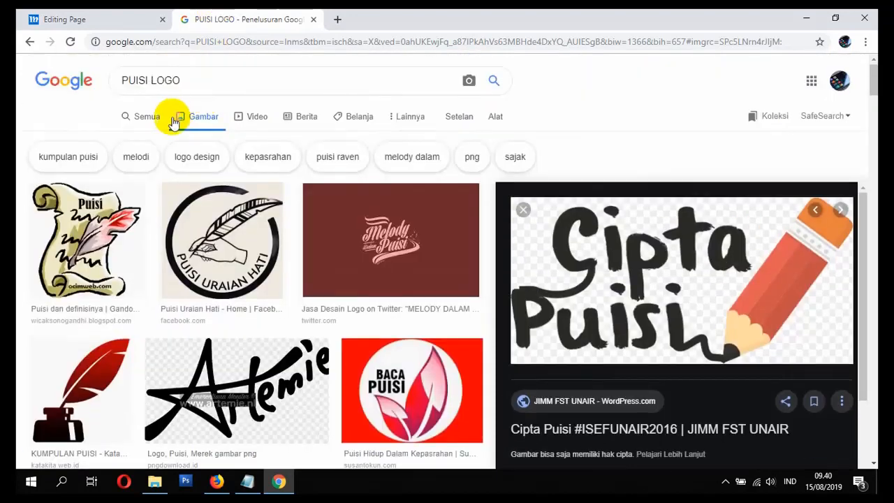
pyautogui.click(123, 116)
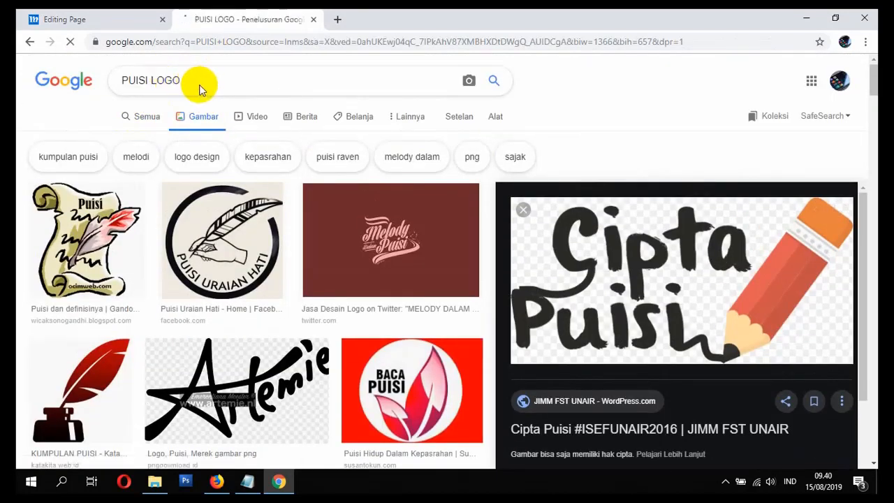
pyautogui.click(105, 18)
pyautogui.click(209, 19)
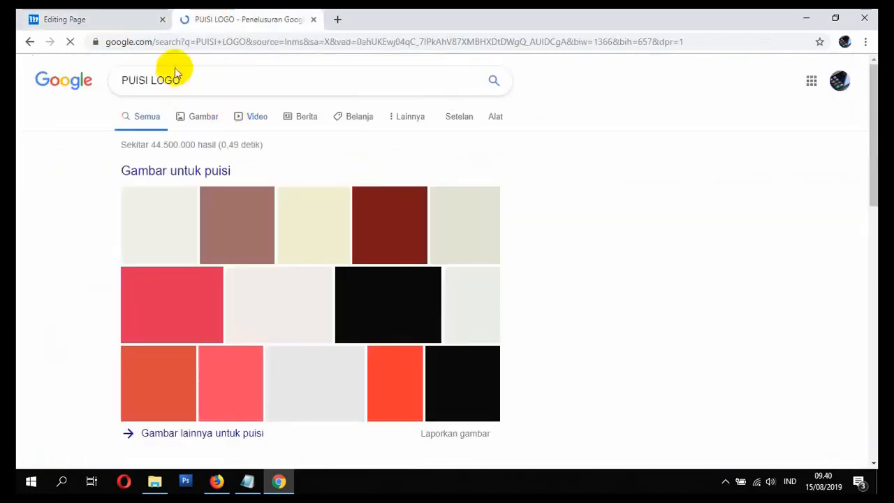
pyautogui.moveTo(189, 79); pyautogui.dragTo(33, 77)
pyautogui.write('SEJARAH')
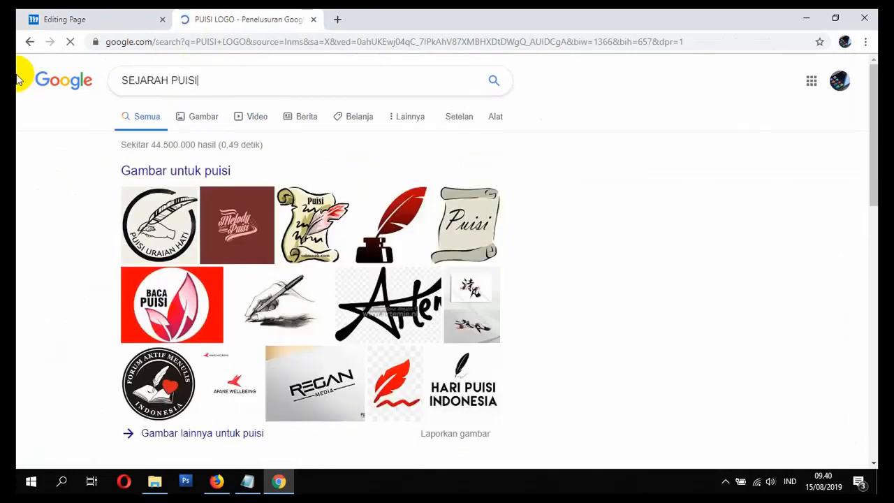
pyautogui.write(' PUISI')
pyautogui.press('Return')
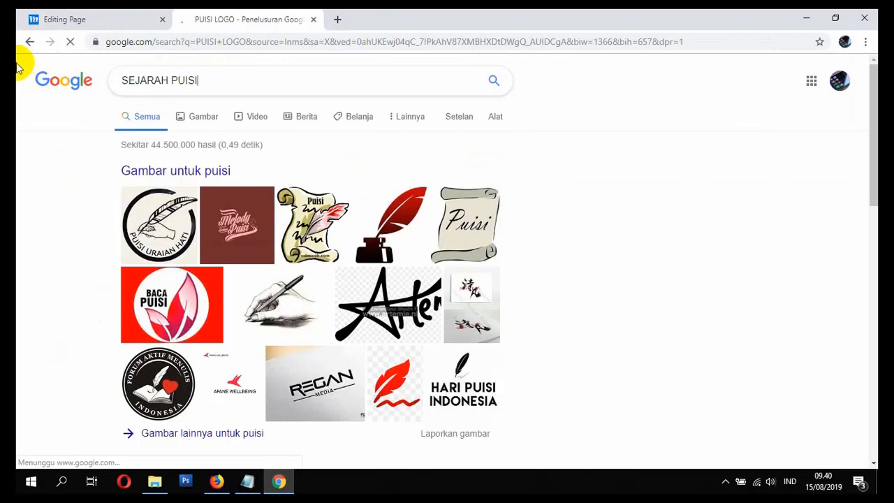
# Step: Open the "SEJARAH PUISI - BELAJAR PUISI" result in a new tab and switch to it
pyautogui.scroll(-1, 174, 105)
pyautogui.scroll(-2, 209, 98)
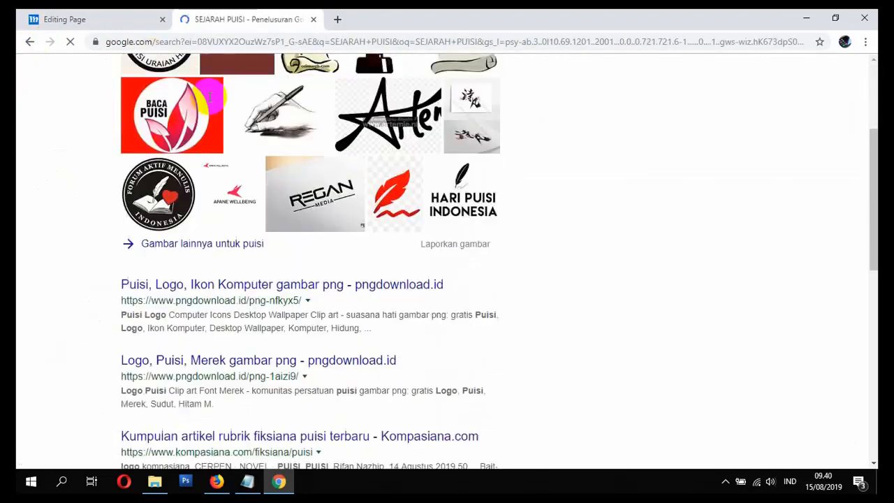
pyautogui.scroll(2, 210, 98)
pyautogui.scroll(-3, 236, 116)
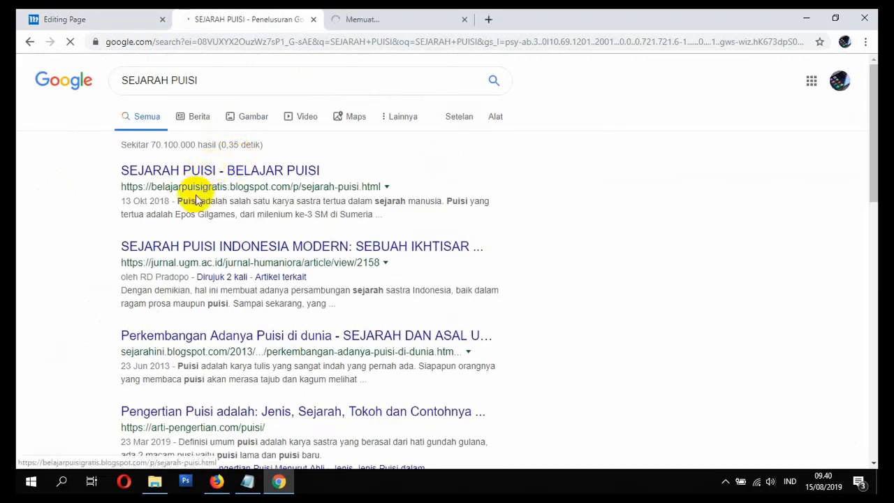
pyautogui.click(103, 14)
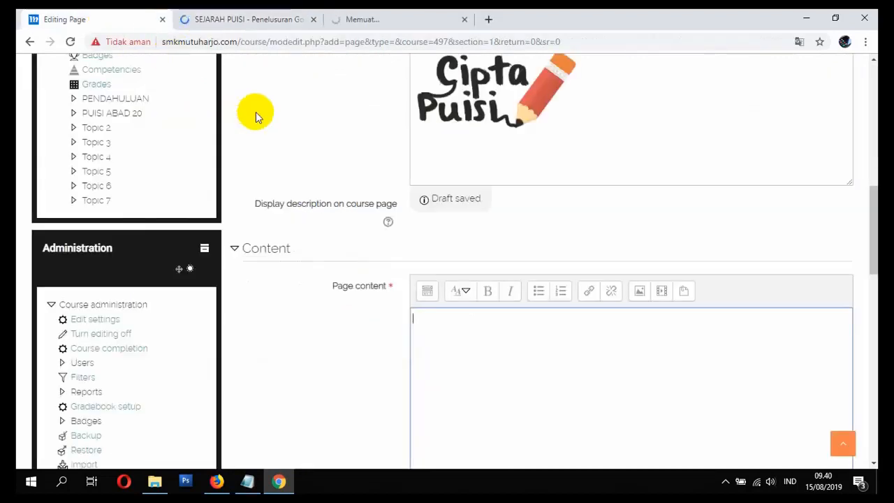
pyautogui.click(391, 15)
pyautogui.click(267, 14)
pyautogui.click(353, 19)
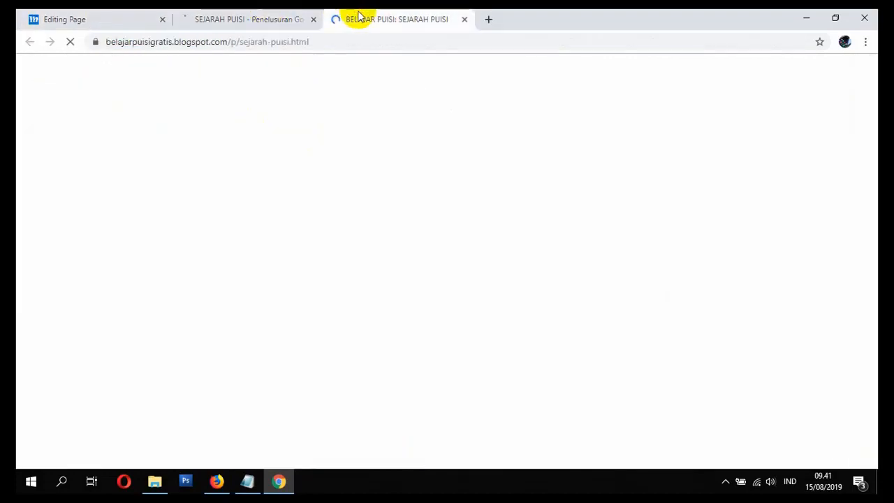
# Step: Copy the article text from the heading "PERKEMBANGAN SEJARAH PUISI DI DUNIA" through the last paragraph before the closing remark
pyautogui.scroll(-9, 281, 168)
pyautogui.scroll(-2, 286, 178)
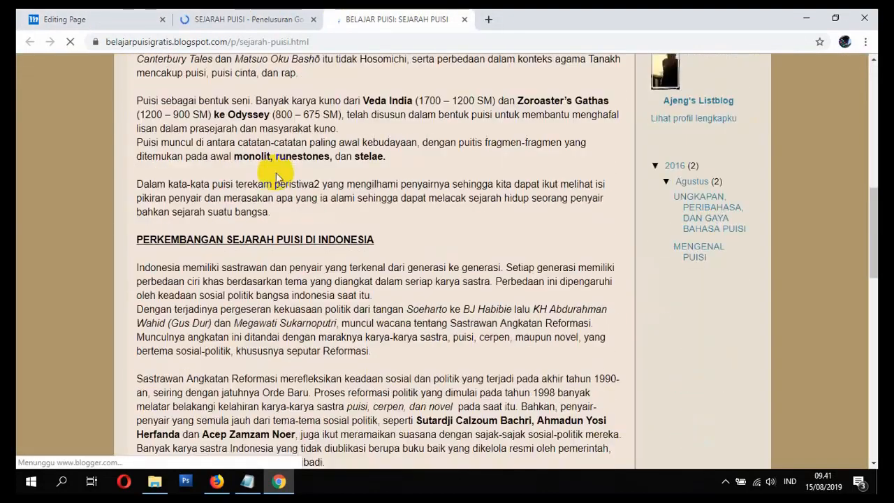
pyautogui.scroll(5, 293, 183)
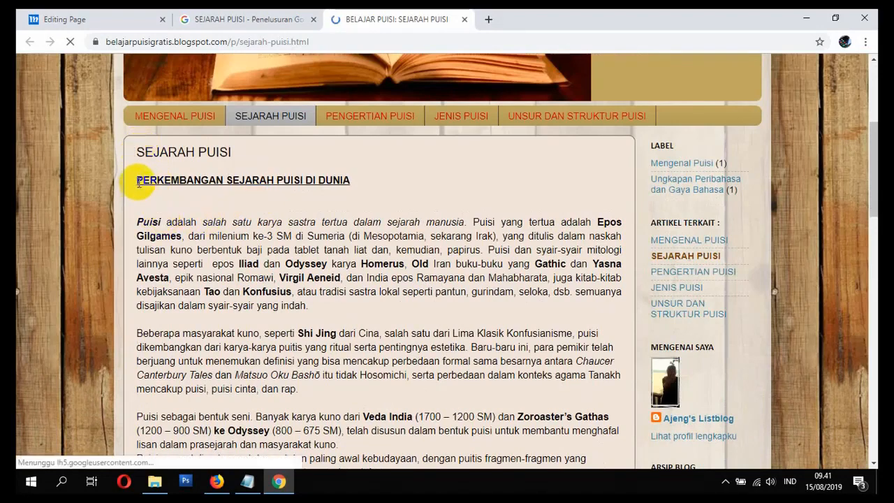
pyautogui.moveTo(139, 182); pyautogui.dragTo(401, 193)
pyautogui.rightClick(365, 160)
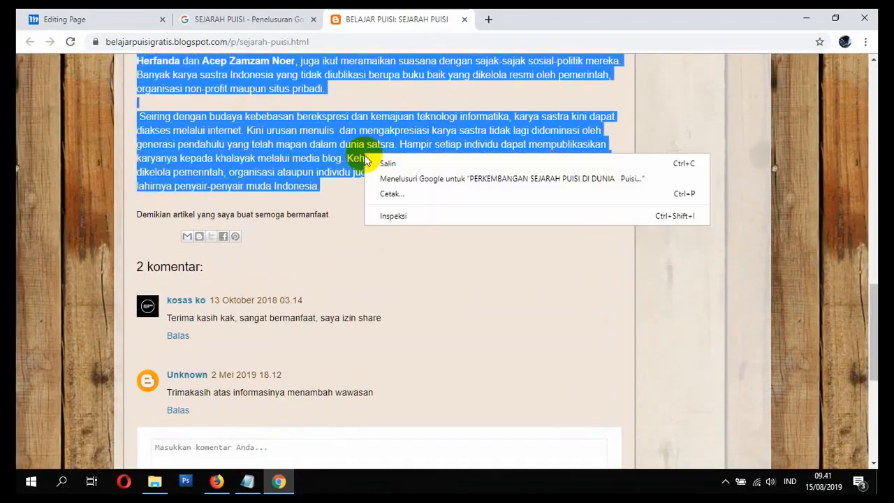
pyautogui.click(377, 162)
# Step: Paste the copied article into the Page content on the Editing Page tab and delete the blank lines below its first heading
pyautogui.click(112, 19)
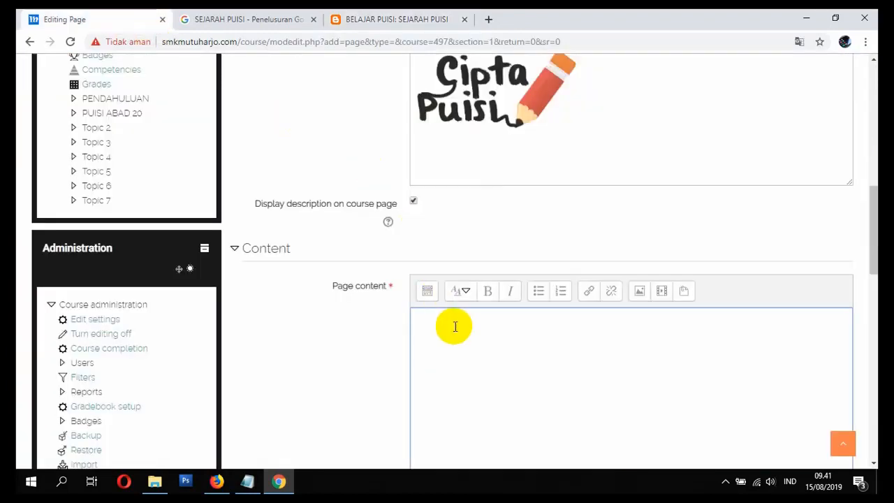
pyautogui.hotkey('ctrl', 'v')
pyautogui.click(477, 346)
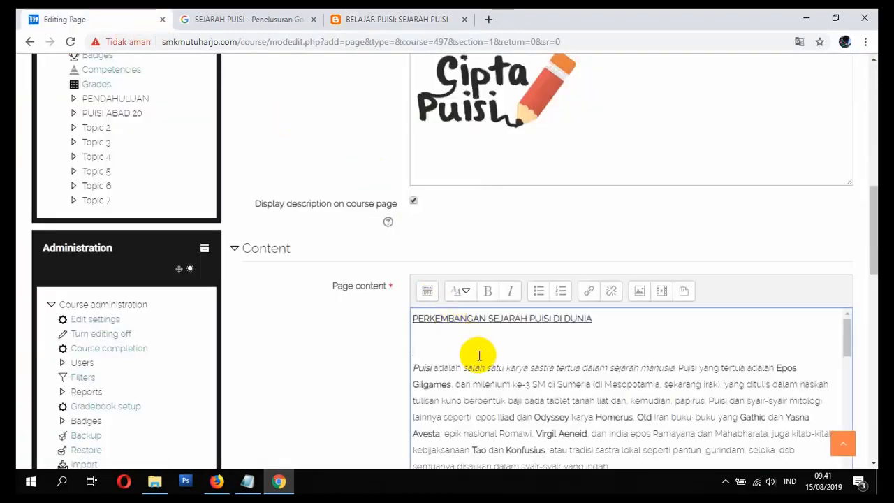
pyautogui.press('BackSpace')
pyautogui.press('BackSpace')
# Step: Format the line "PERKEMBANGAN SEJARAH PUISI DI DUNIA" in the Page content as Heading (large)
pyautogui.scroll(-2, 498, 365)
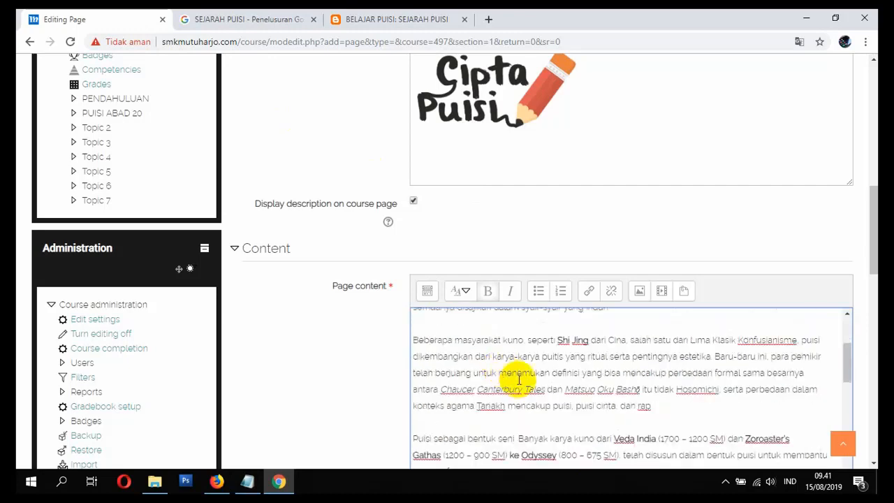
pyautogui.scroll(2, 519, 380)
pyautogui.scroll(-5, 516, 372)
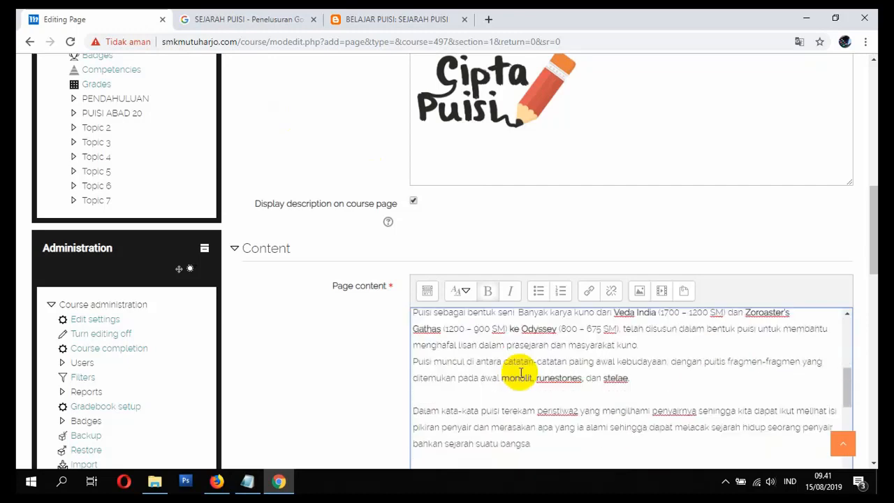
pyautogui.scroll(8, 535, 389)
pyautogui.scroll(-3, 485, 384)
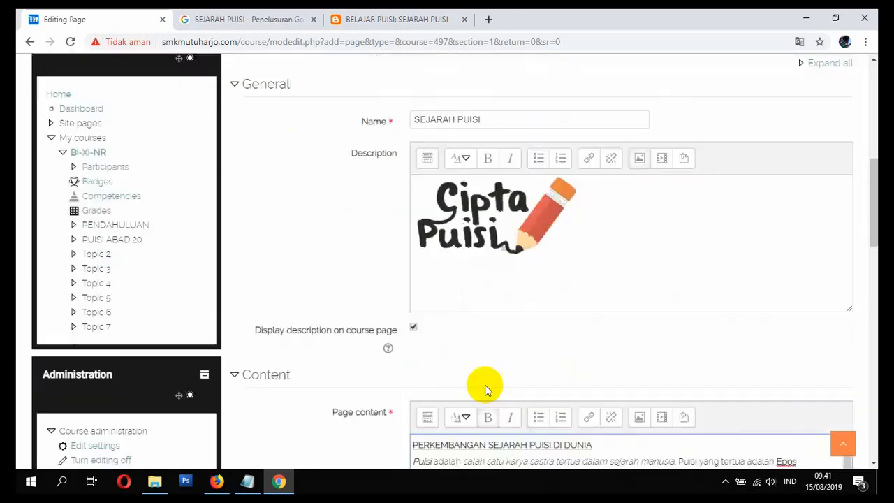
pyautogui.scroll(-1, 360, 340)
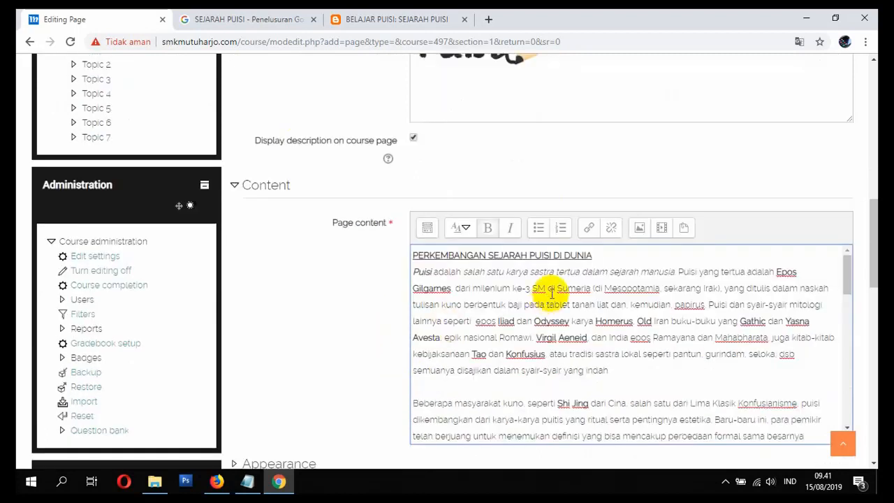
pyautogui.moveTo(585, 255); pyautogui.dragTo(410, 255)
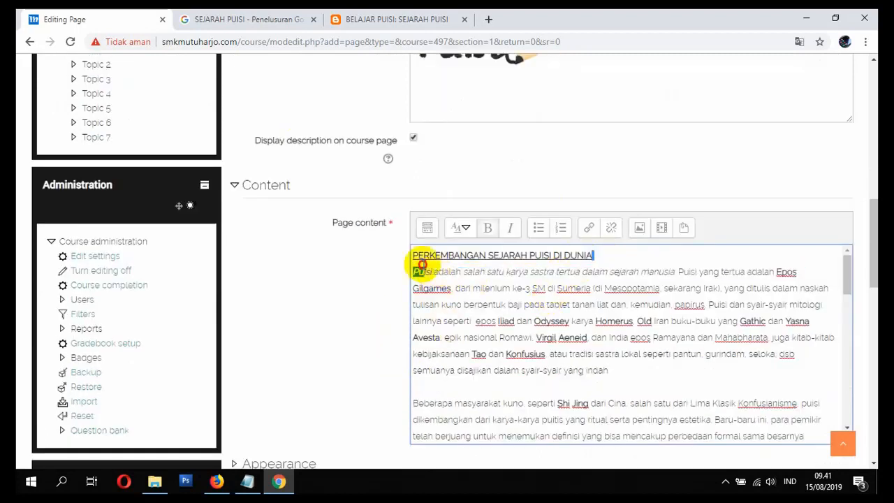
pyautogui.click(465, 230)
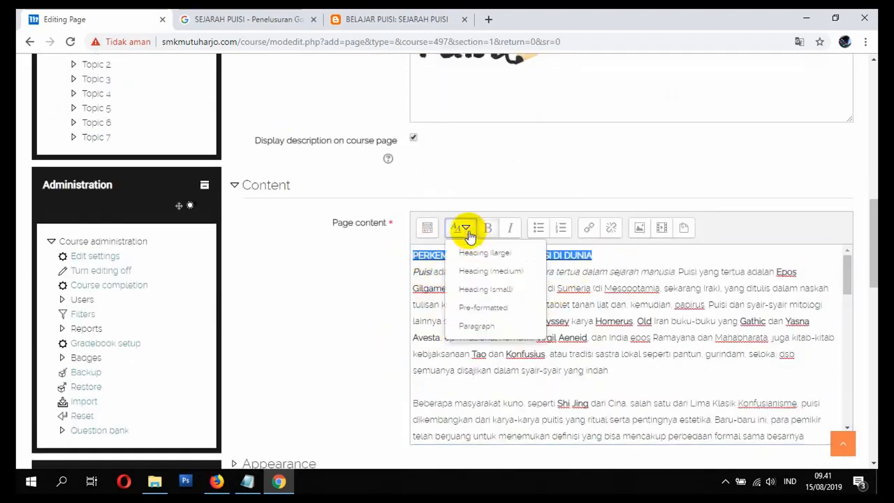
pyautogui.click(474, 252)
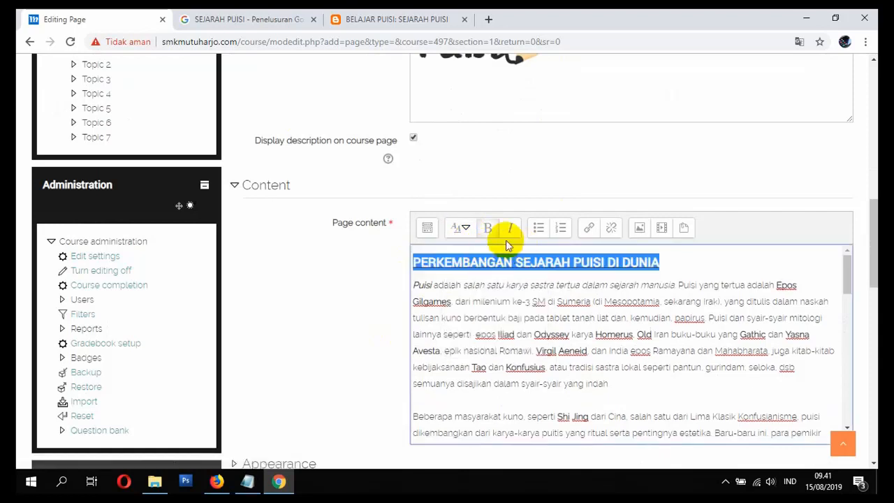
# Step: Centre the heading "PERKEMBANGAN SEJARAH PUISI DI DUNIA" in the Page content
pyautogui.click(427, 228)
pyautogui.click(544, 259)
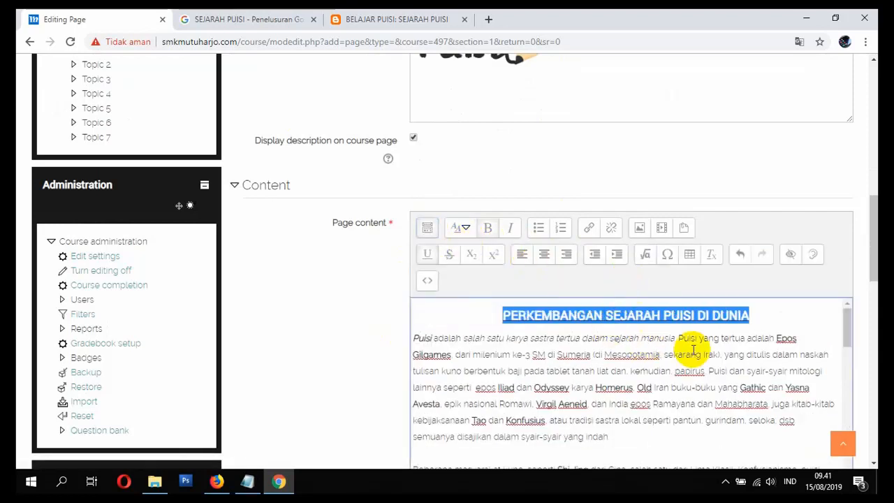
pyautogui.click(747, 353)
# Step: Centre the line "PERKEMBANGAN SEJARAH PUISI DI INDONESIA" in the Page content and apply a heading style to it
pyautogui.scroll(-5, 707, 368)
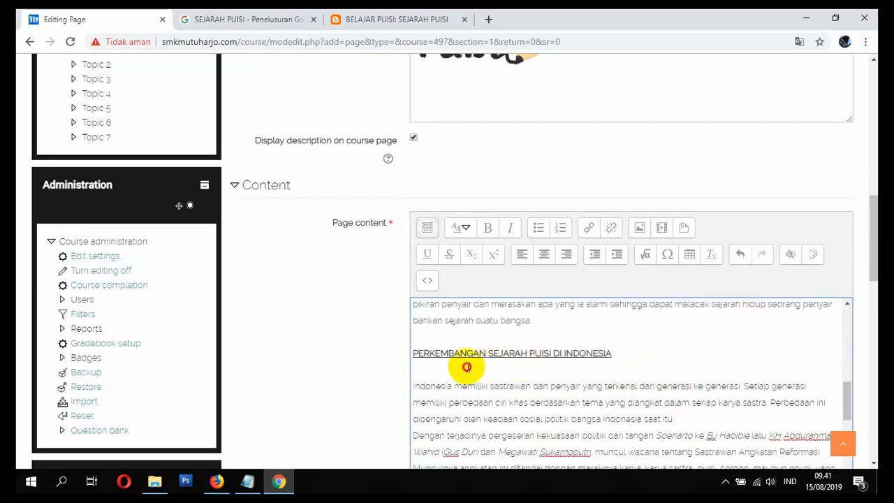
pyautogui.tripleClick(419, 352)
pyautogui.click(544, 254)
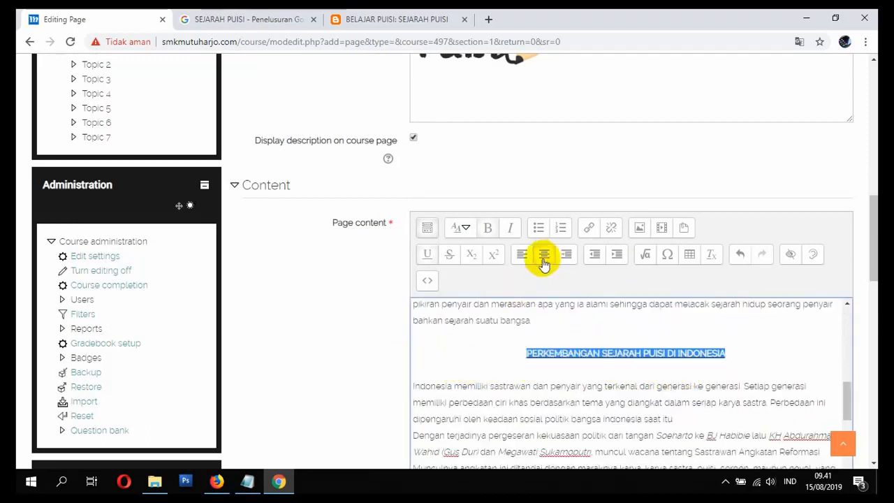
pyautogui.click(460, 227)
pyautogui.click(473, 262)
pyautogui.scroll(-5, 579, 333)
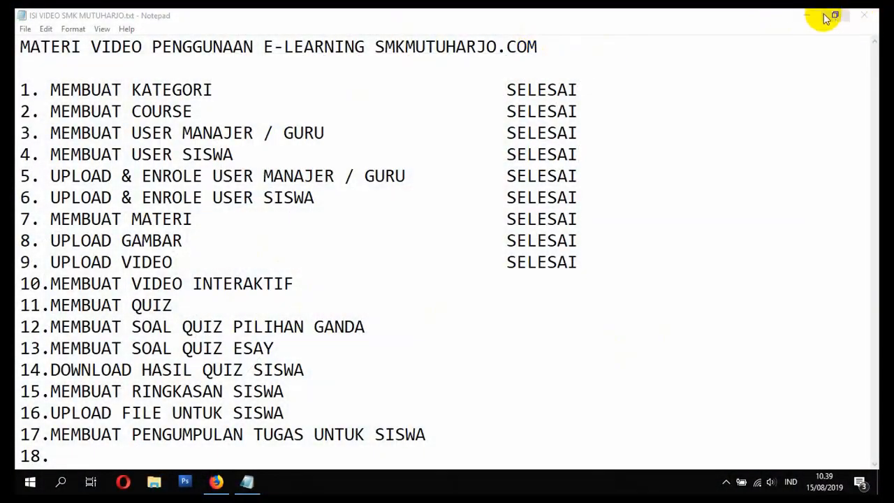
# Step: Switch from the Notepad list to Firefox, close the YouTube tab and open smkmutuharjo.com
pyautogui.click(809, 16)
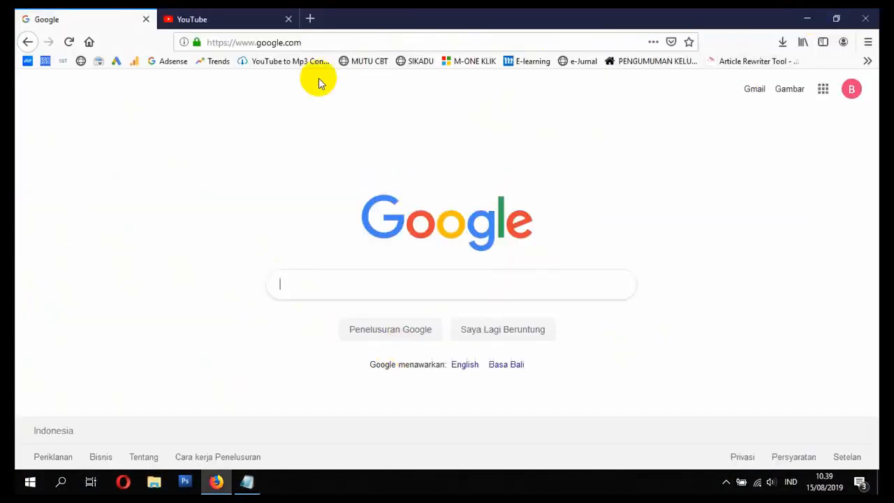
pyautogui.click(288, 21)
pyautogui.click(307, 47)
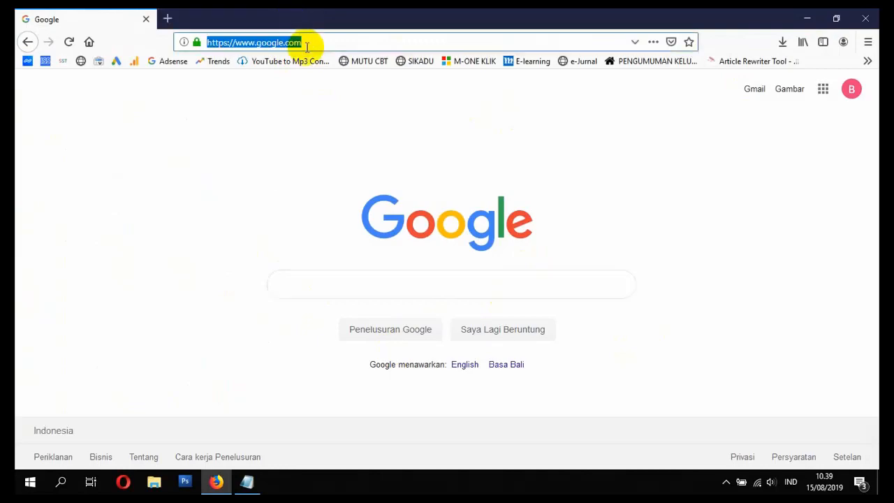
pyautogui.write('smk')
pyautogui.press('Return')
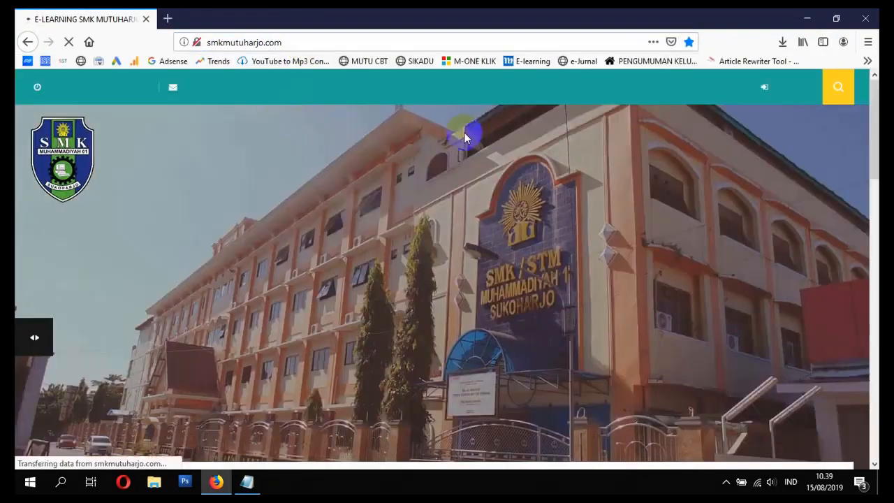
# Step: Log in to the e-learning site with the Indonesian-language teacher's username and account password
pyautogui.click(779, 91)
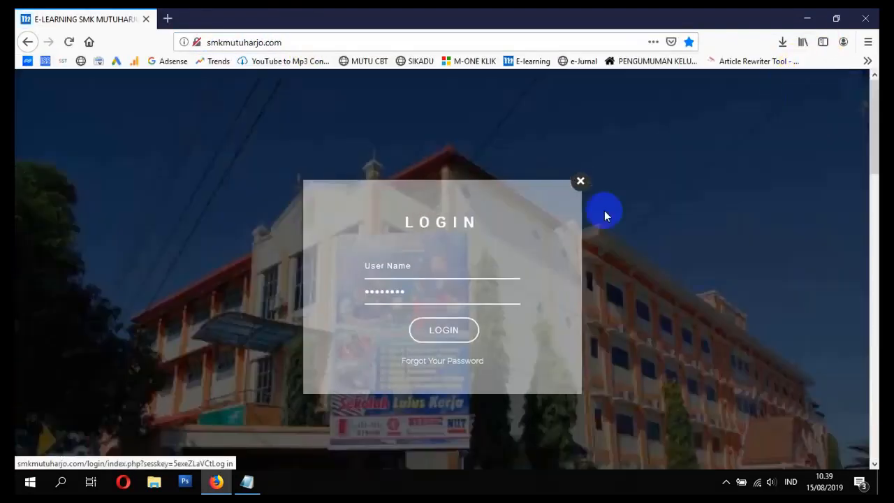
pyautogui.click(445, 272)
pyautogui.click(444, 272)
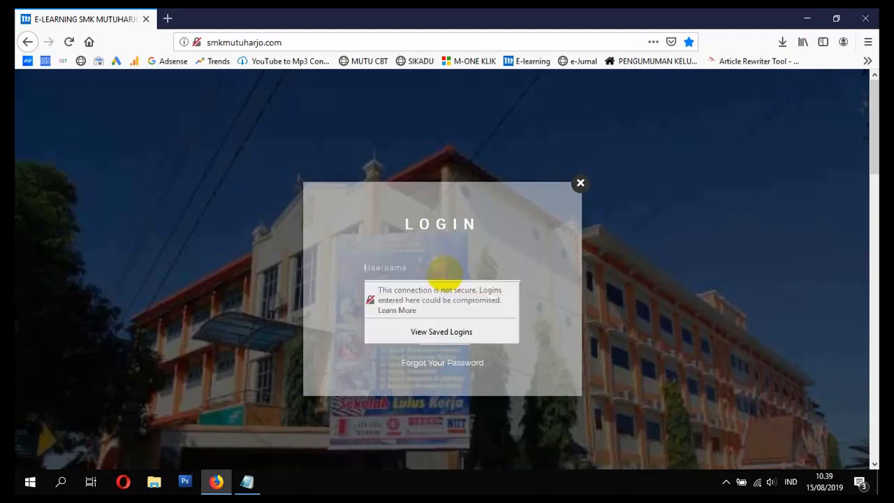
pyautogui.write('guruindonesia2')
pyautogui.press('Tab')
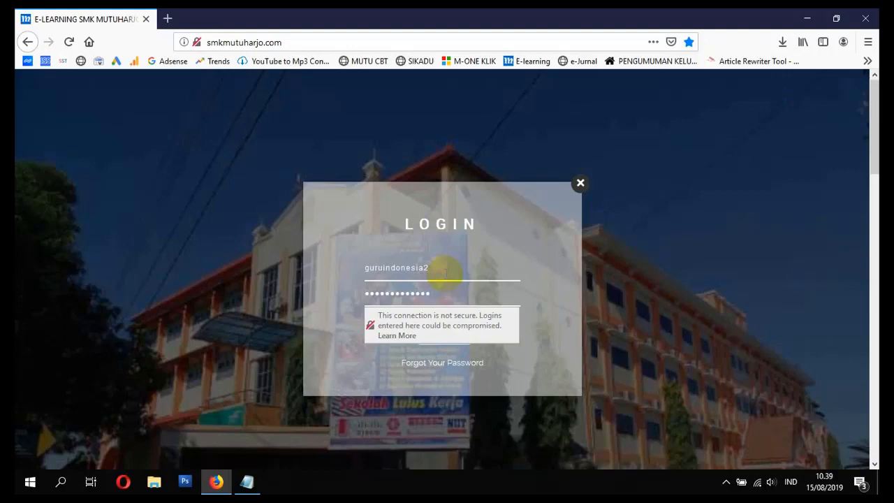
pyautogui.press('Return')
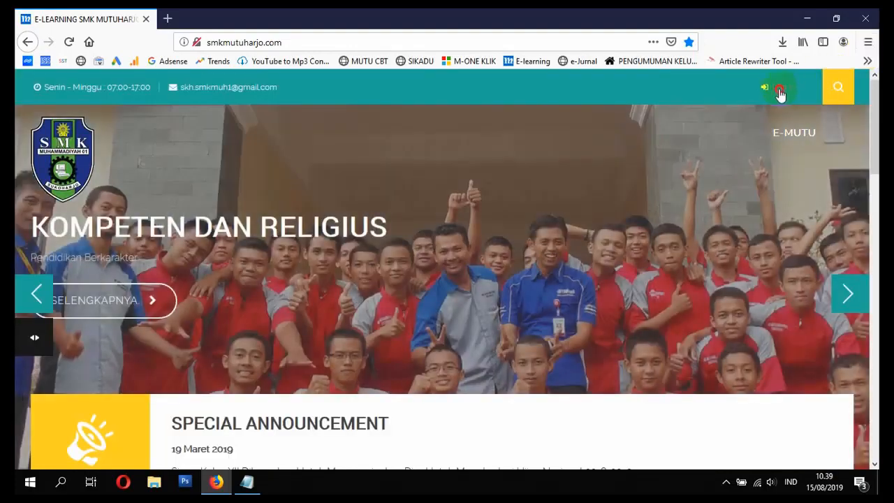
pyautogui.click(780, 94)
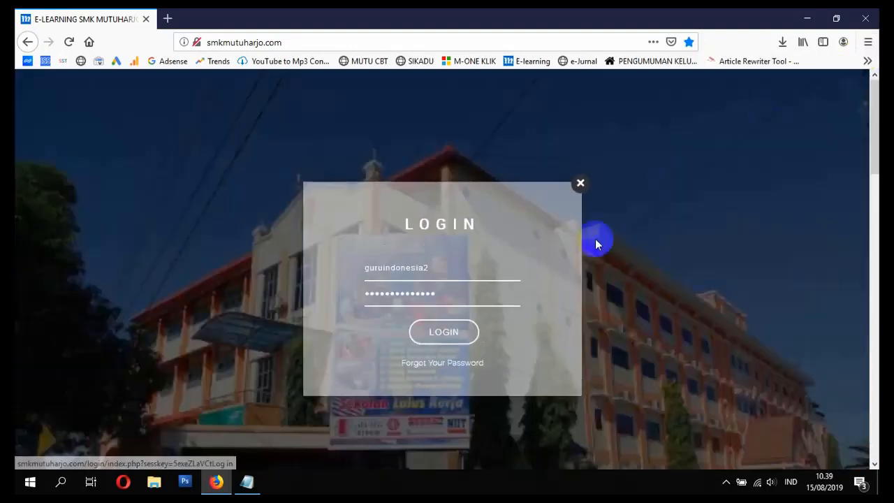
pyautogui.click(434, 334)
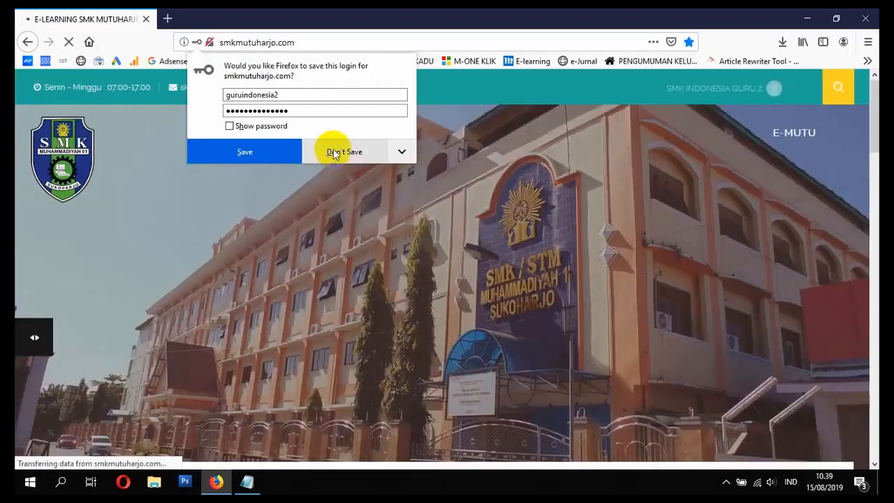
# Step: Open the BAHASA INDONESIA - XI course from My Courses on the site's home page
pyautogui.scroll(-6, 475, 230)
pyautogui.scroll(-3, 399, 237)
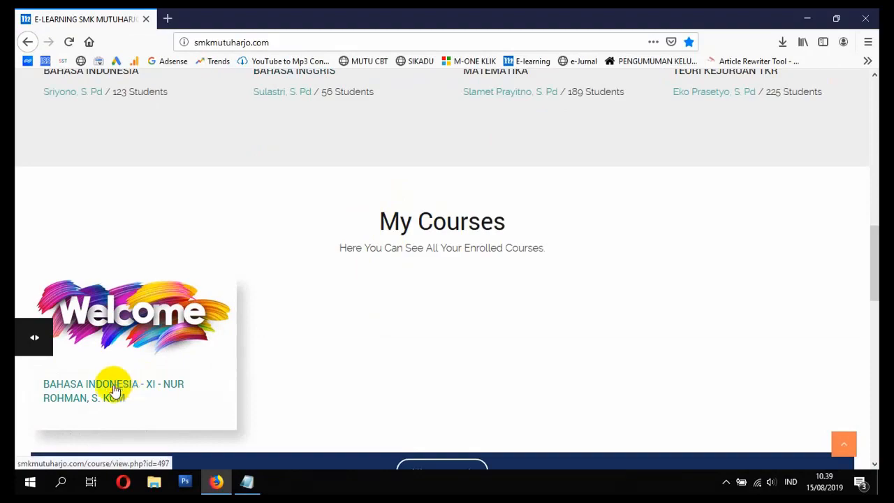
pyautogui.click(90, 397)
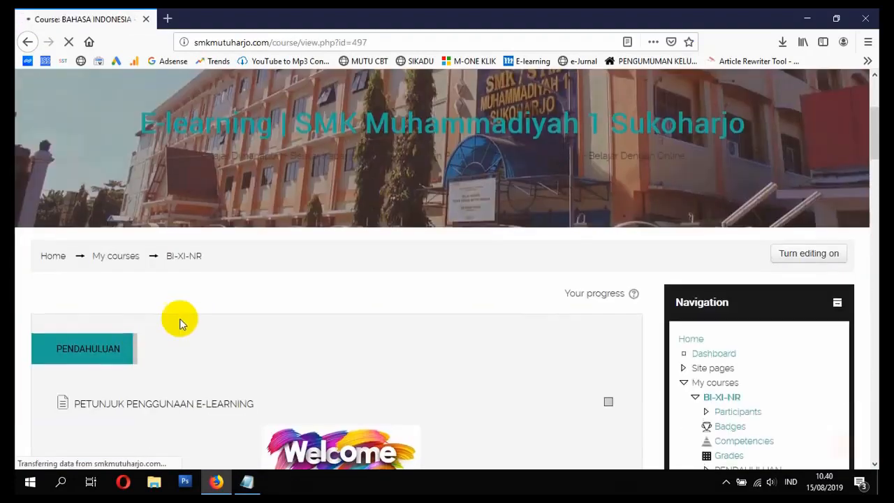
# Step: Examine the course page's PENDAHULUAN and PUISI ABAD 20 sections, including the embedded video and the SEJARAH PUISI page entry
pyautogui.scroll(-10, 180, 319)
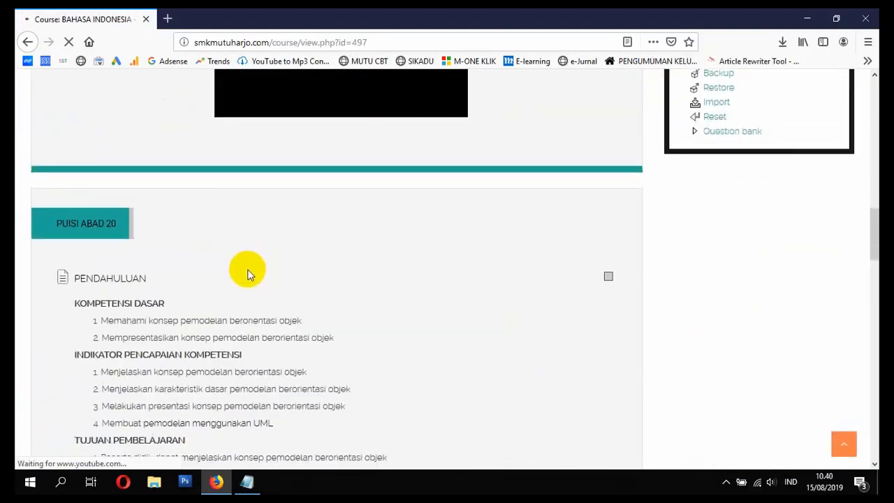
pyautogui.scroll(-2, 250, 274)
pyautogui.scroll(3, 253, 200)
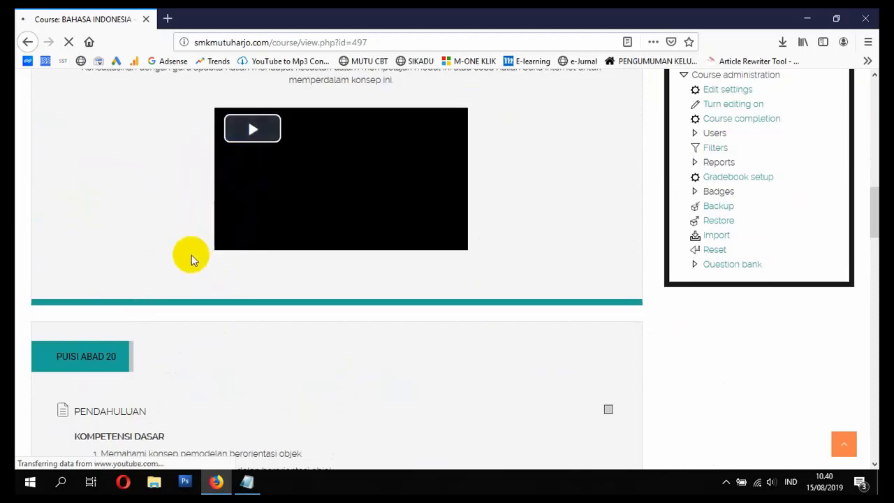
pyautogui.scroll(-8, 303, 287)
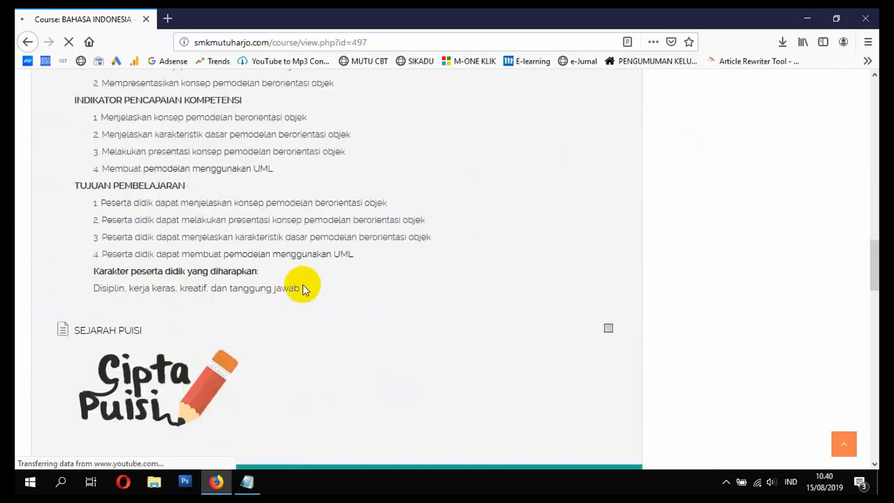
pyautogui.scroll(2, 289, 294)
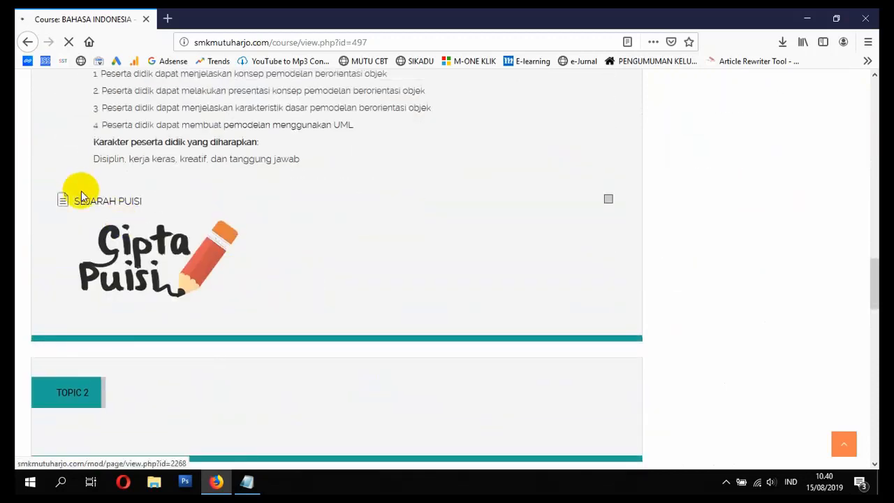
pyautogui.scroll(12, 188, 244)
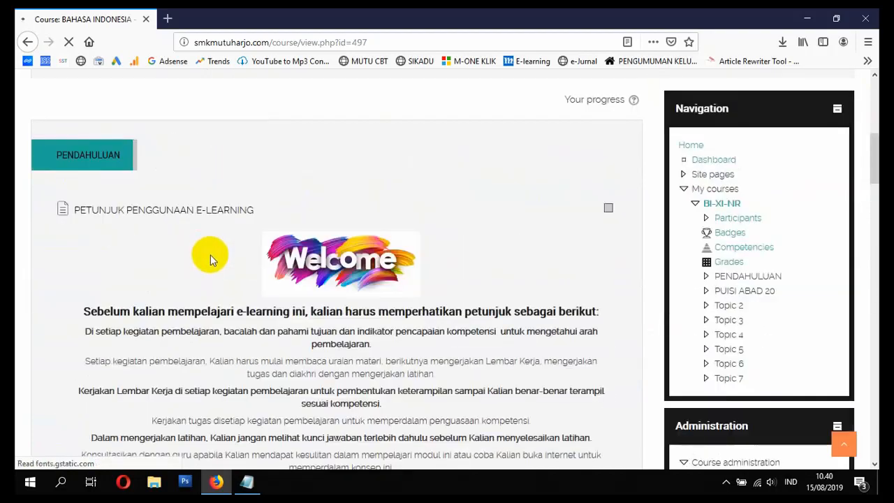
pyautogui.scroll(-8, 209, 256)
pyautogui.scroll(-4, 409, 282)
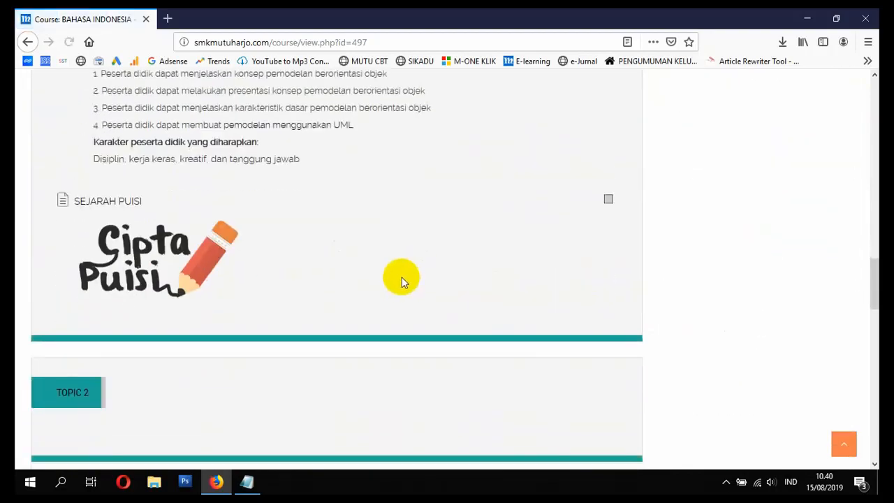
pyautogui.scroll(10, 345, 295)
pyautogui.scroll(-3, 321, 293)
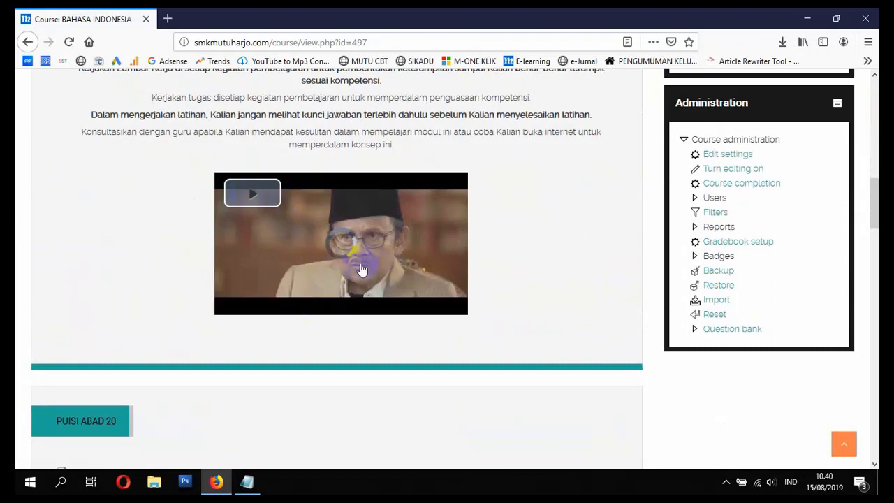
# Step: Play the embedded motivation video in the PENDAHULUAN section briefly and pause it
pyautogui.click(409, 270)
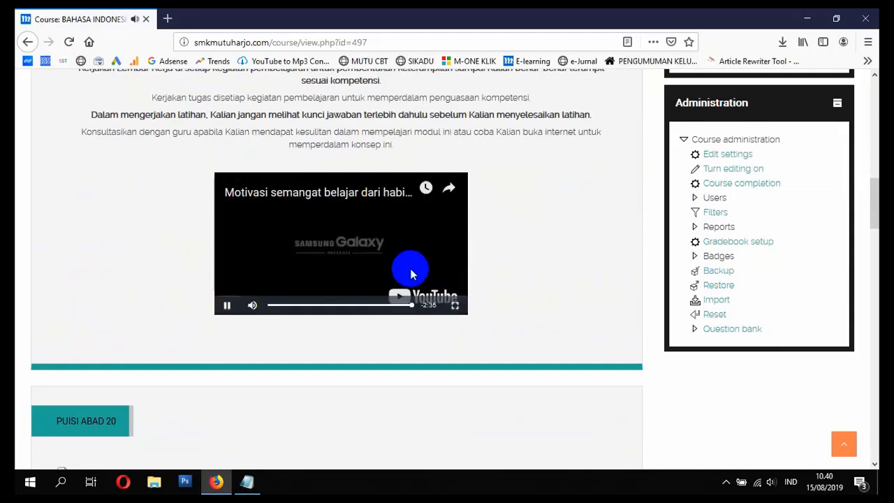
pyautogui.click(226, 305)
pyautogui.scroll(-9, 377, 293)
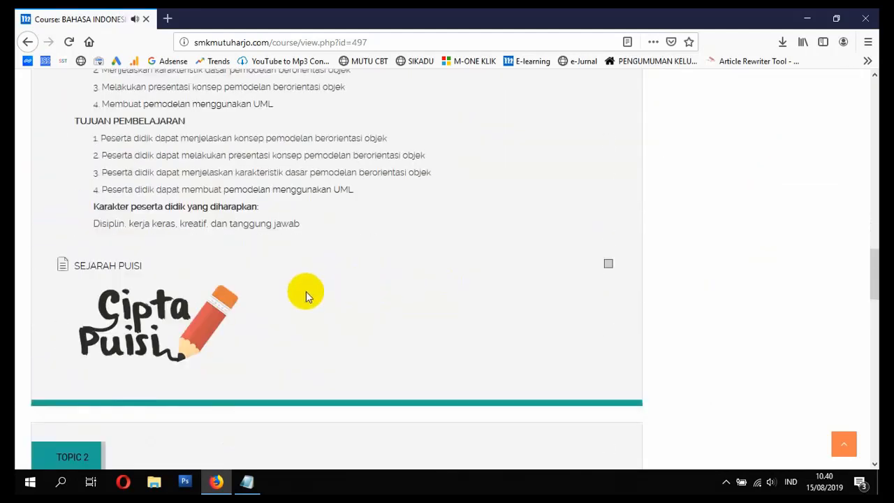
# Step: Turn course editing on and add an Interactive Content activity to the PUISI ABAD 20 section
pyautogui.scroll(9, 349, 289)
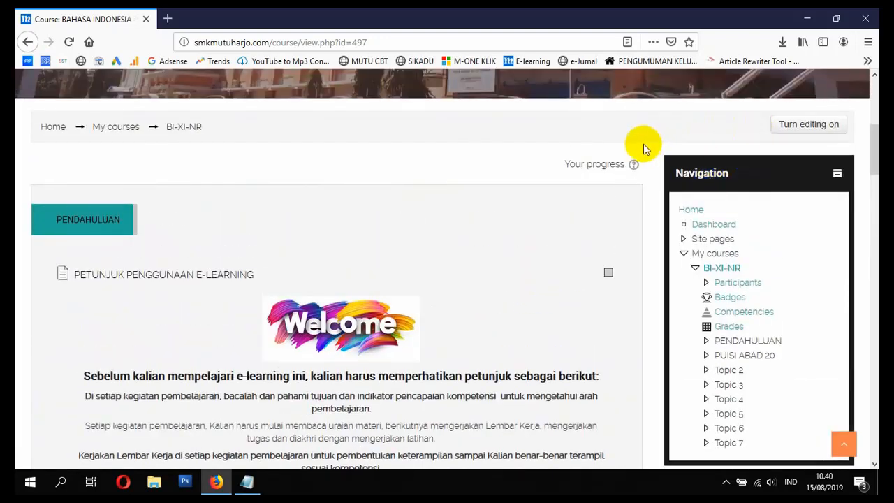
pyautogui.click(810, 125)
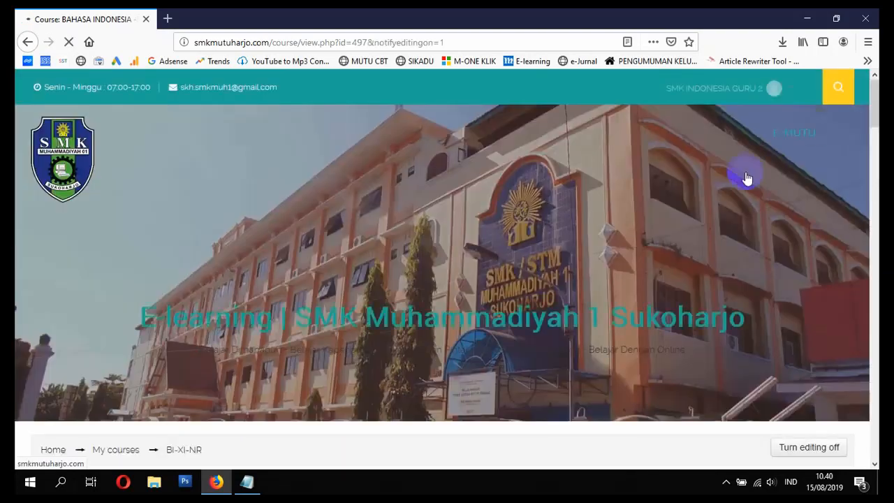
pyautogui.scroll(-10, 630, 235)
pyautogui.scroll(-10, 548, 231)
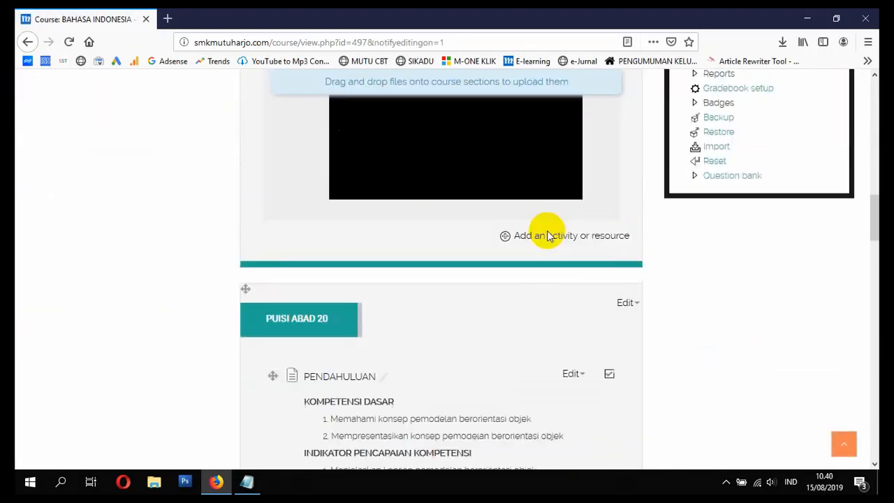
pyautogui.scroll(-2, 560, 256)
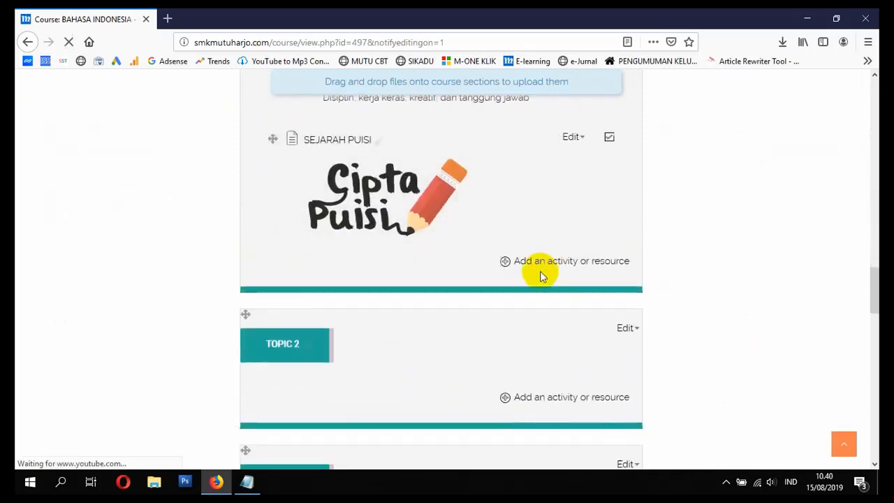
pyautogui.click(539, 262)
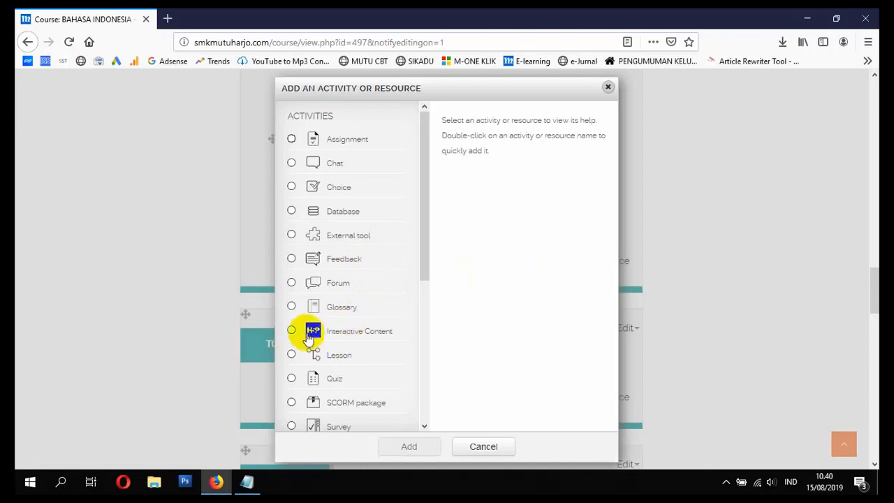
pyautogui.click(291, 330)
pyautogui.scroll(-2, 464, 356)
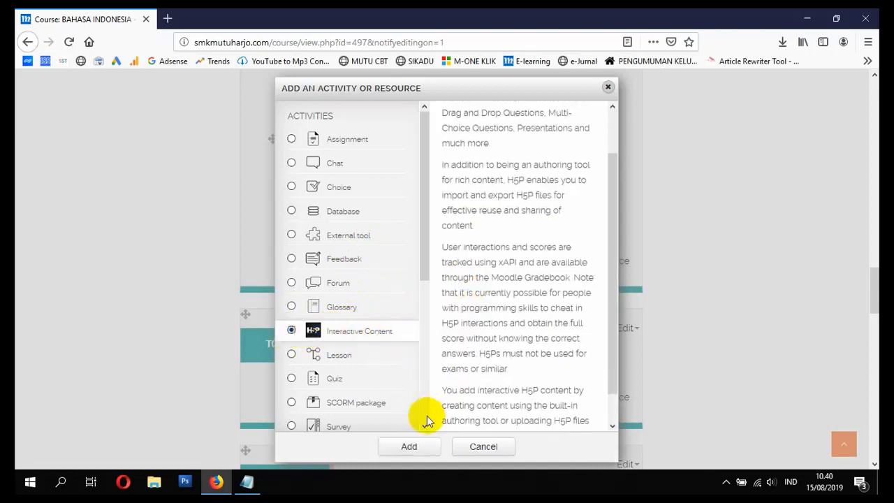
pyautogui.click(421, 447)
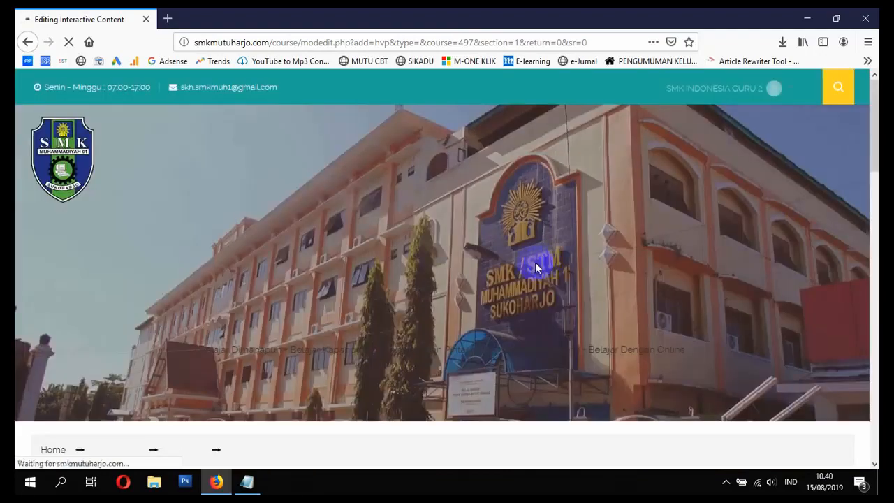
# Step: Enter the description "Silahkan Lihat Video Berikut Dan Kerjakan Soal Yang Tampil...!" and enable its display on the course page
pyautogui.scroll(-1, 491, 363)
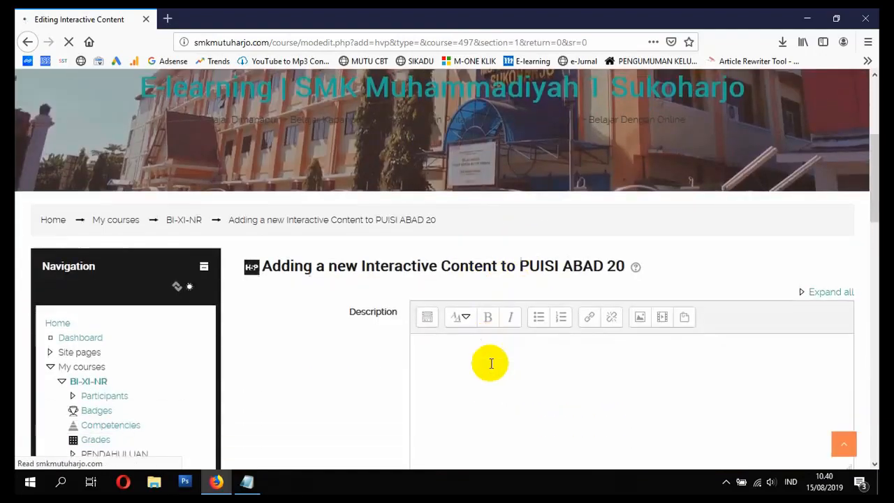
pyautogui.click(463, 323)
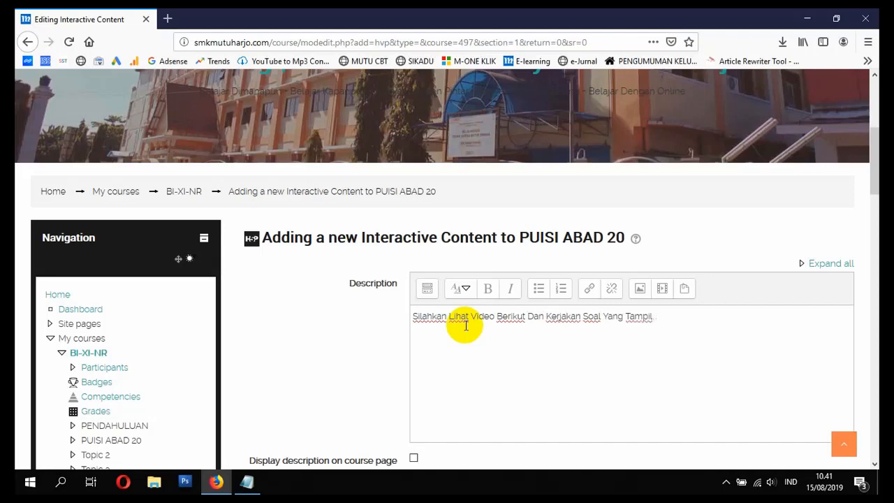
pyautogui.scroll(-3, 457, 335)
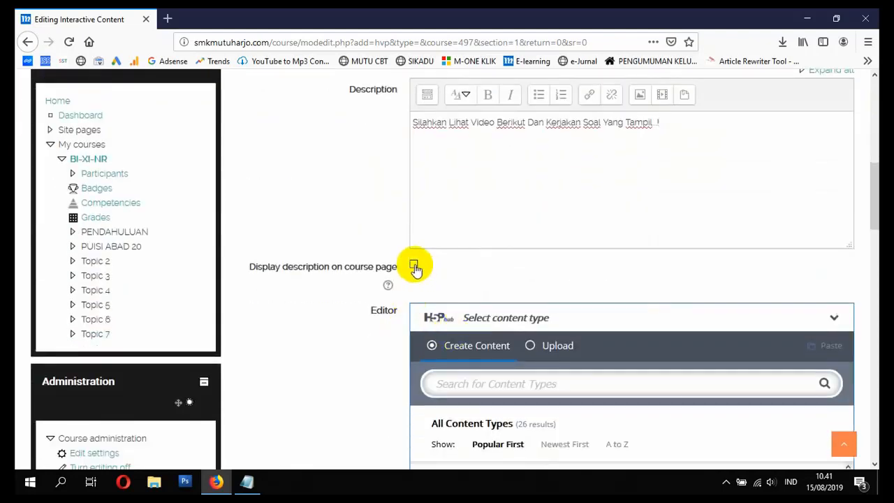
pyautogui.scroll(-1, 457, 307)
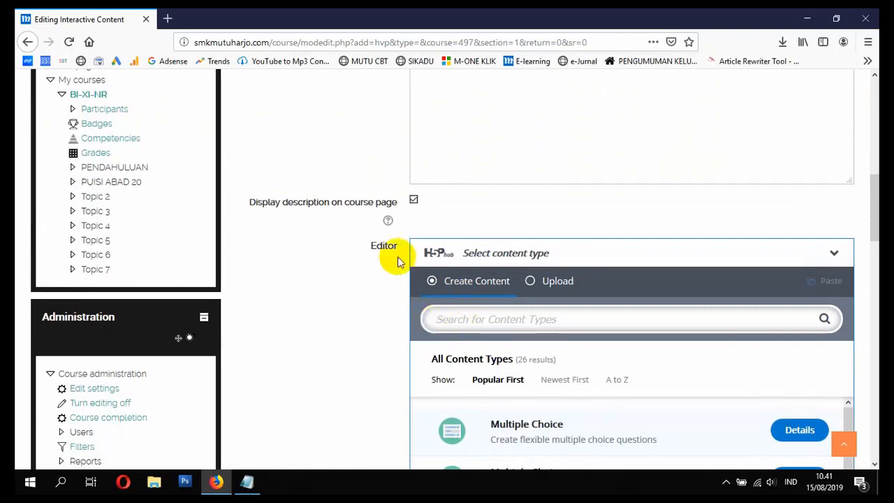
# Step: Choose Interactive Video as the content type for the new PUISI ABAD 20 activity
pyautogui.scroll(2, 454, 195)
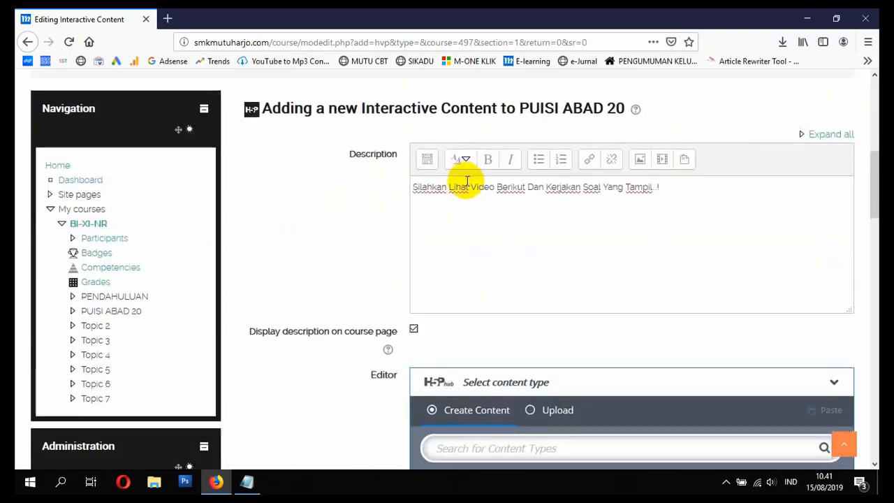
pyautogui.scroll(-4, 412, 272)
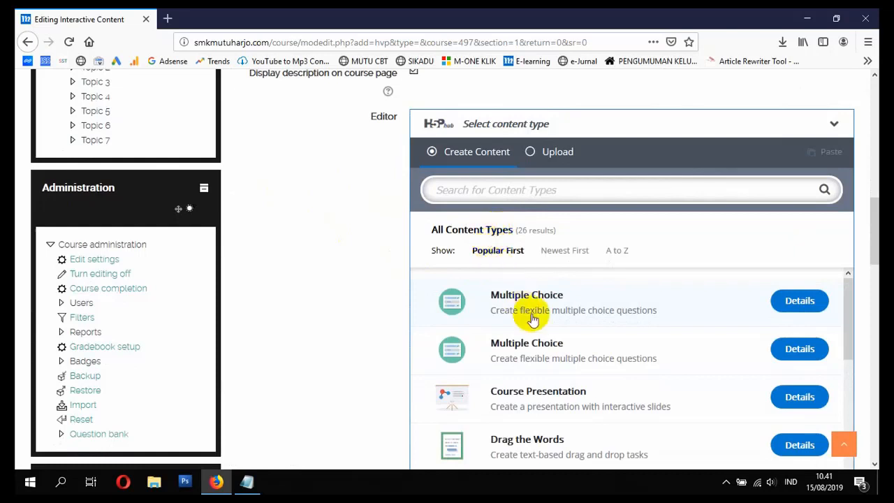
pyautogui.scroll(-3, 529, 318)
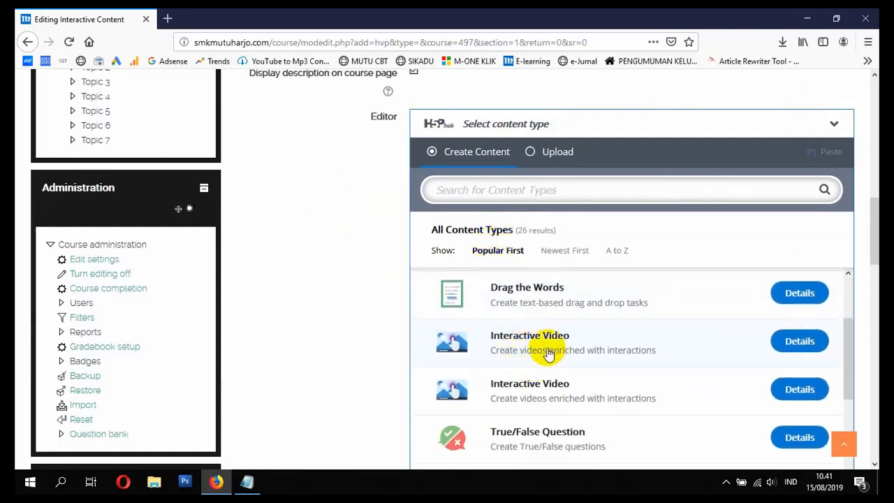
pyautogui.click(534, 347)
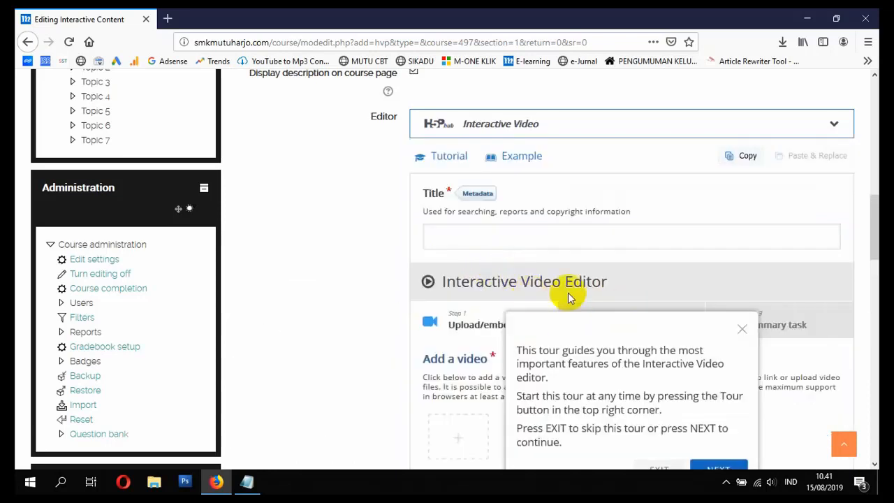
# Step: Enter "VIDEO PUISI 1" as the title of the interactive video content
pyautogui.scroll(1, 482, 268)
pyautogui.scroll(-1, 491, 277)
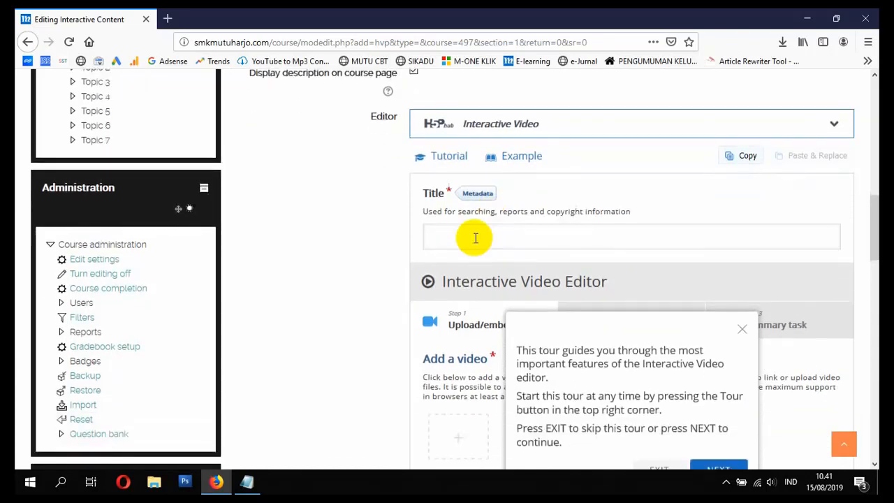
pyautogui.click(475, 237)
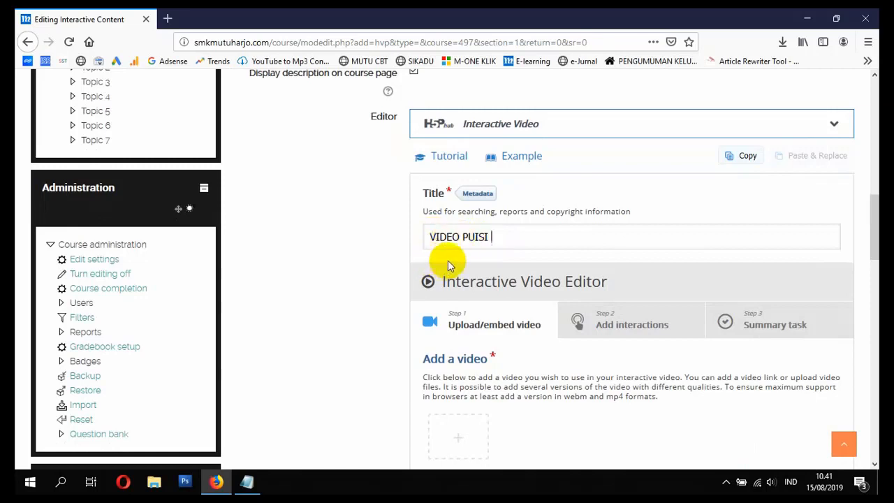
pyautogui.write('1')
pyautogui.scroll(-2, 477, 307)
pyautogui.scroll(-2, 477, 314)
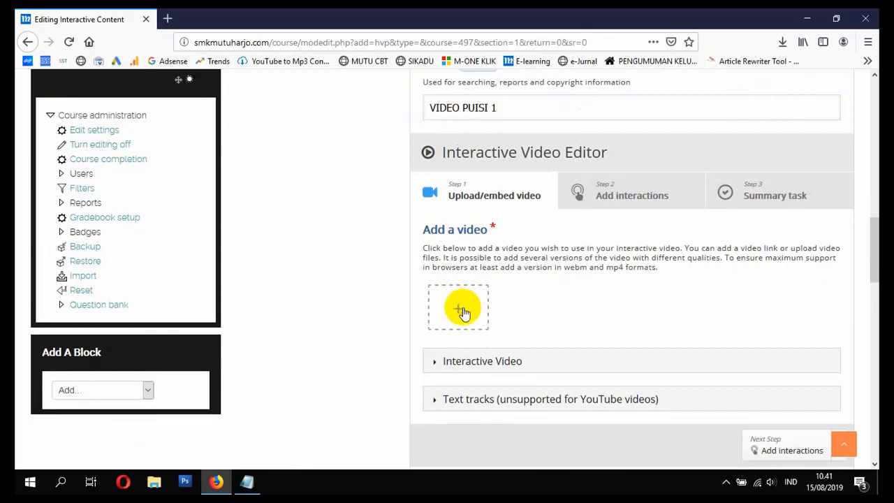
# Step: Switch to YouTube in a separate browser tab and search for "PUISI SEJARAH"
pyautogui.click(168, 19)
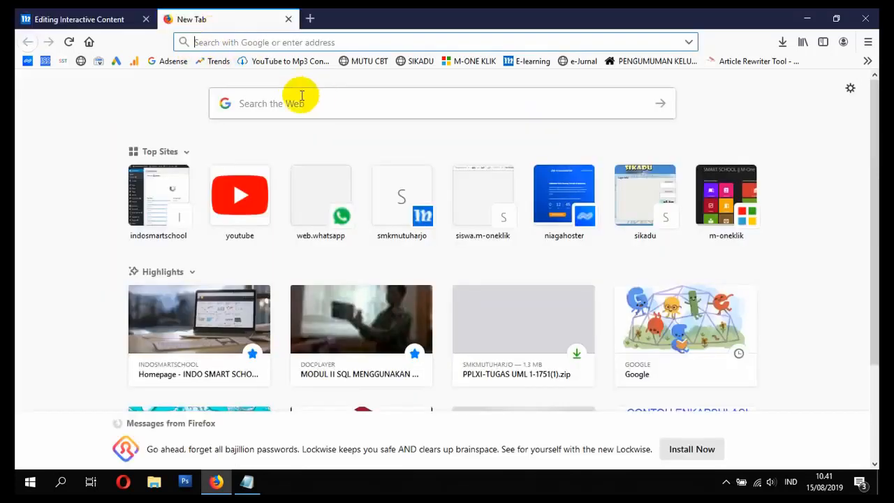
pyautogui.click(246, 176)
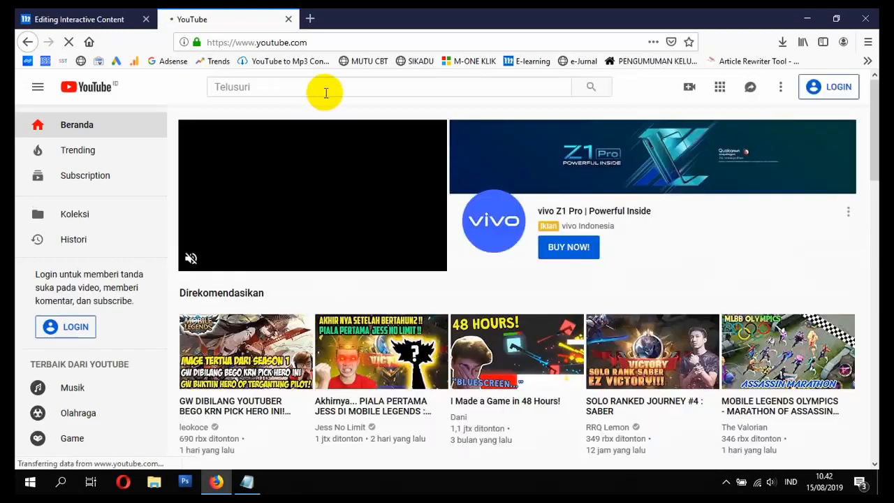
pyautogui.click(324, 88)
pyautogui.write('PUISI SEJARAH')
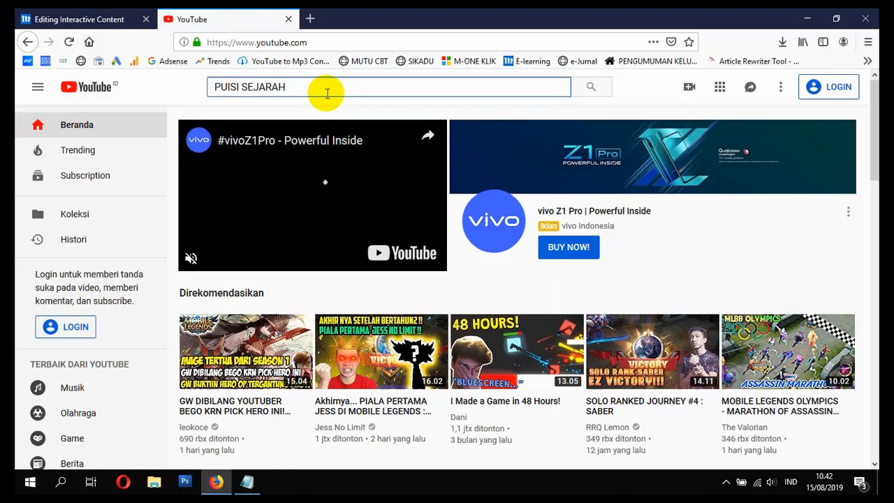
pyautogui.press('Return')
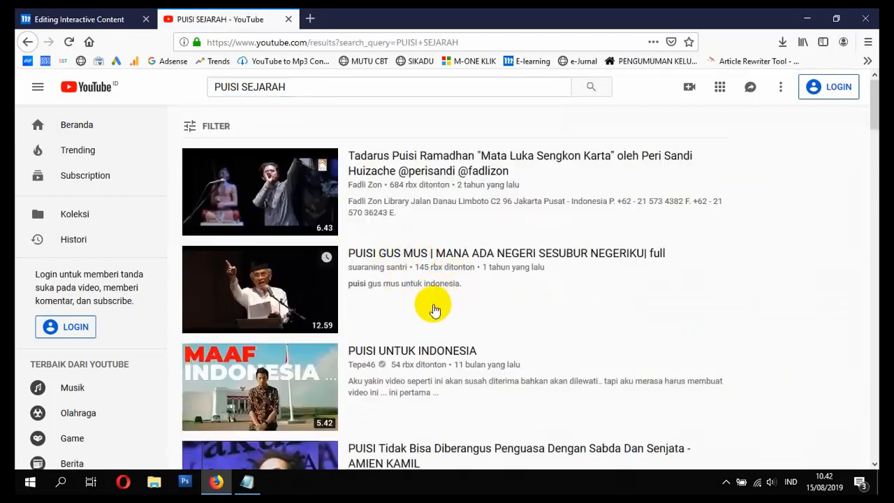
# Step: Open the "Puisi Tanah Surga" video, copy its web address and return to the activity form
pyautogui.scroll(-5, 433, 309)
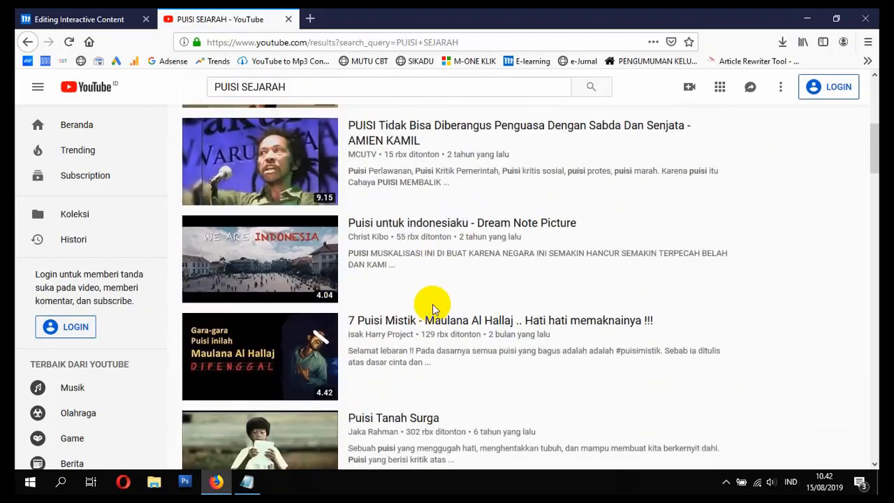
pyautogui.scroll(-2, 433, 309)
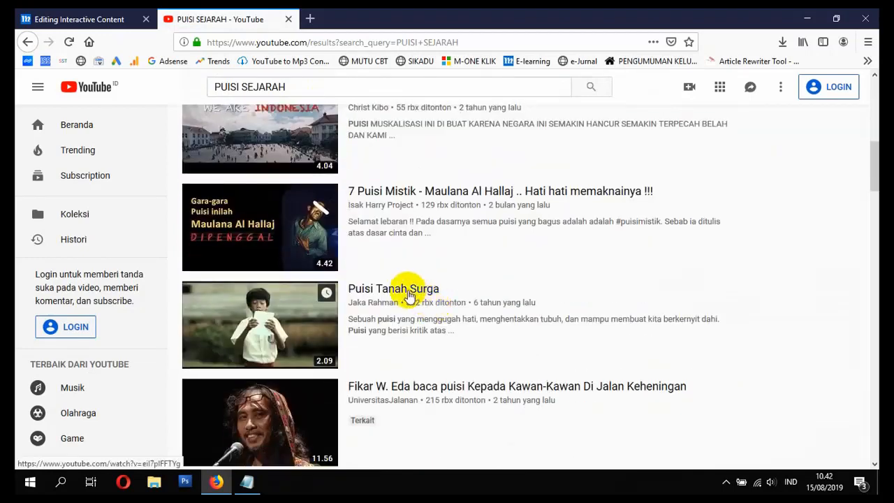
pyautogui.click(409, 294)
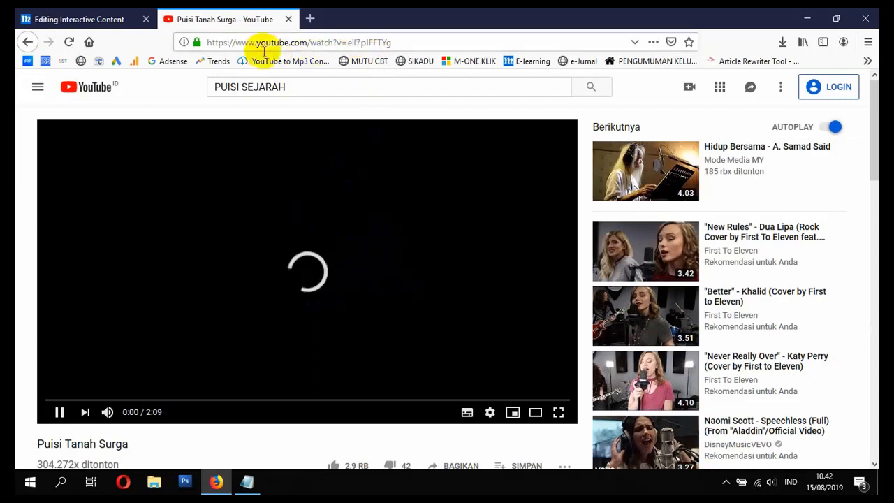
pyautogui.click(280, 43)
pyautogui.hotkey('ctrl', 'c')
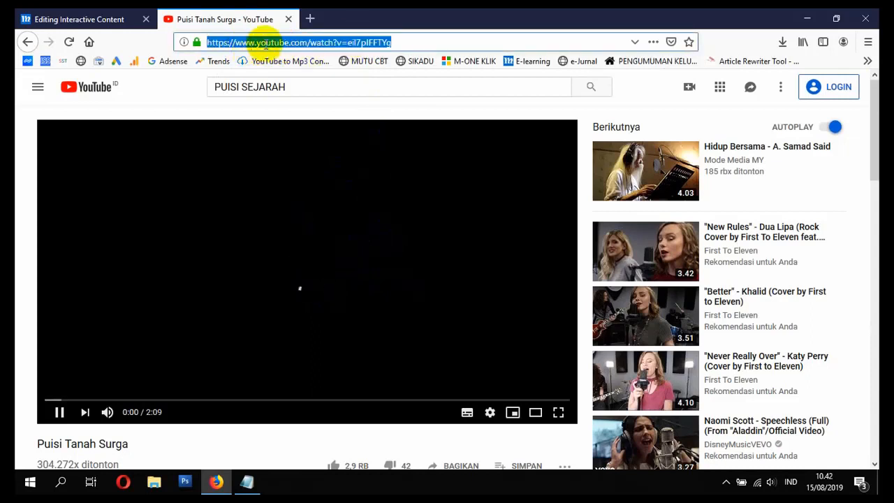
pyautogui.rightClick(307, 37)
pyautogui.click(352, 76)
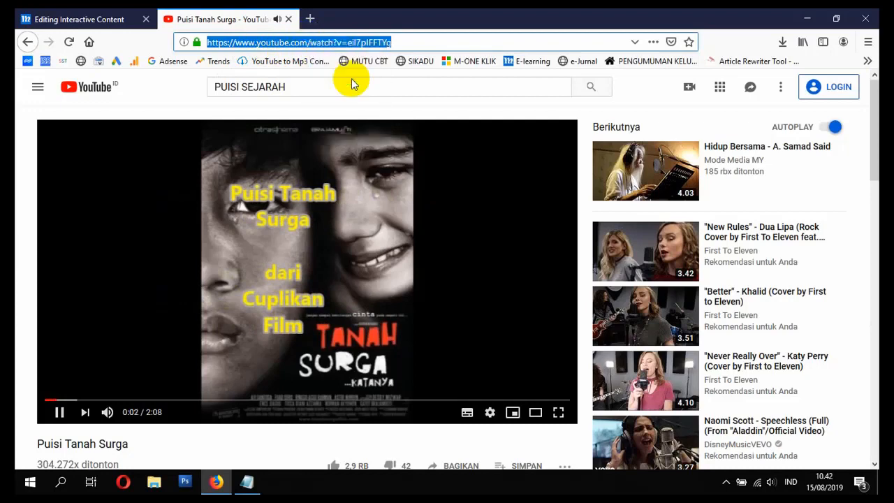
pyautogui.click(287, 21)
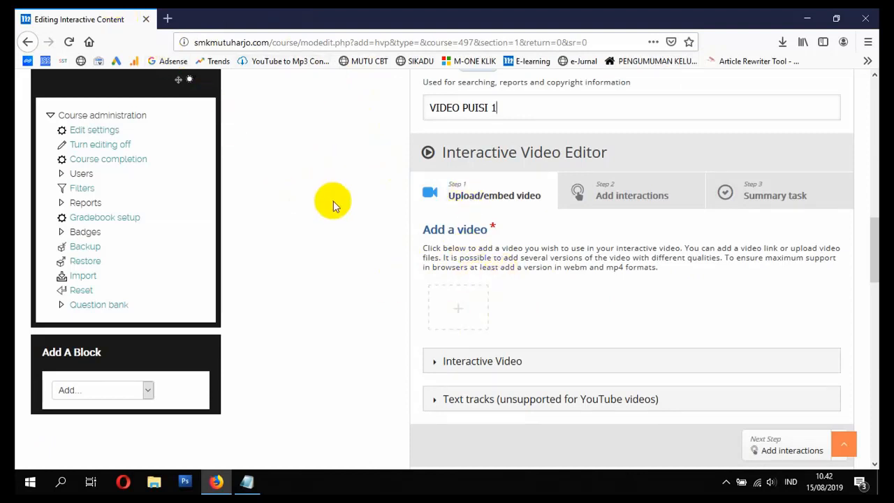
# Step: Insert the copied "Puisi Tanah Surga" YouTube link as the source of the interactive video
pyautogui.click(458, 307)
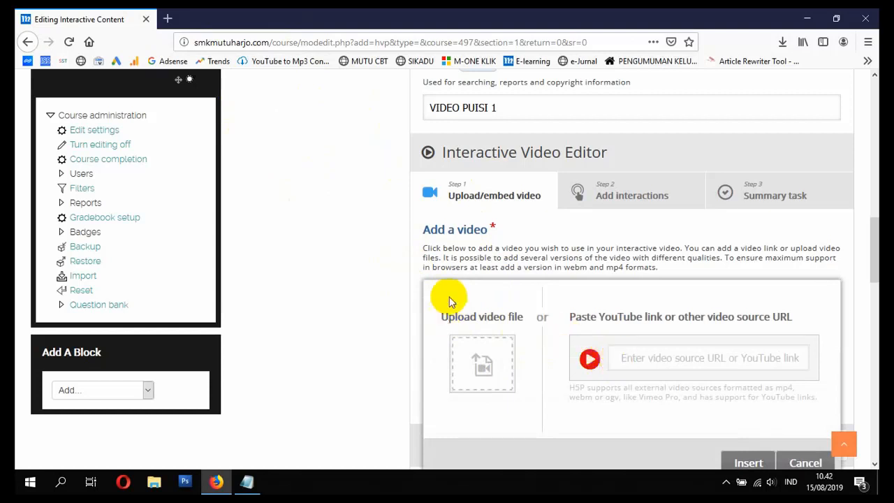
pyautogui.click(641, 357)
pyautogui.hotkey('ctrl', 'v')
pyautogui.scroll(-2, 787, 389)
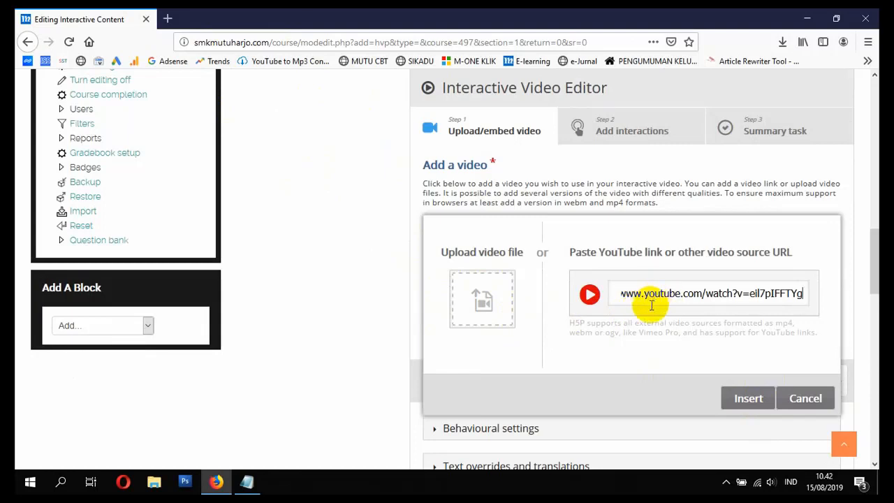
pyautogui.click(746, 398)
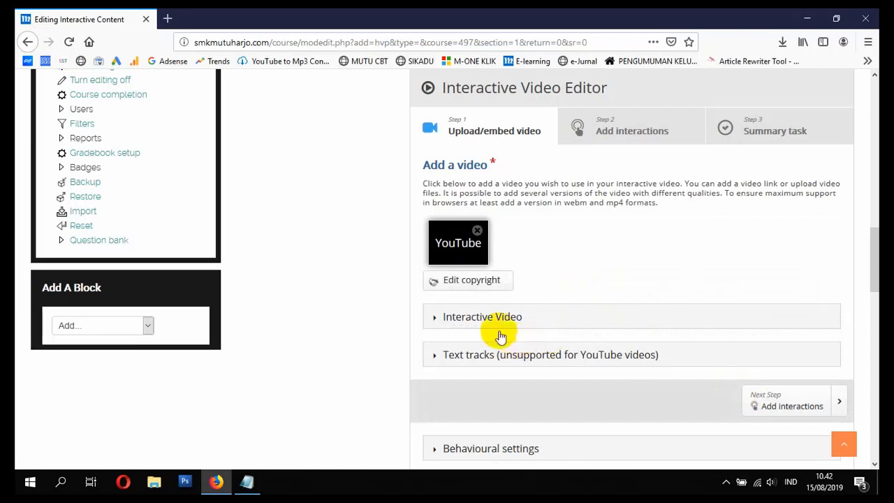
# Step: Examine the Interactive Video title, description and poster options and the available text tracks
pyautogui.click(442, 319)
pyautogui.scroll(-2, 517, 325)
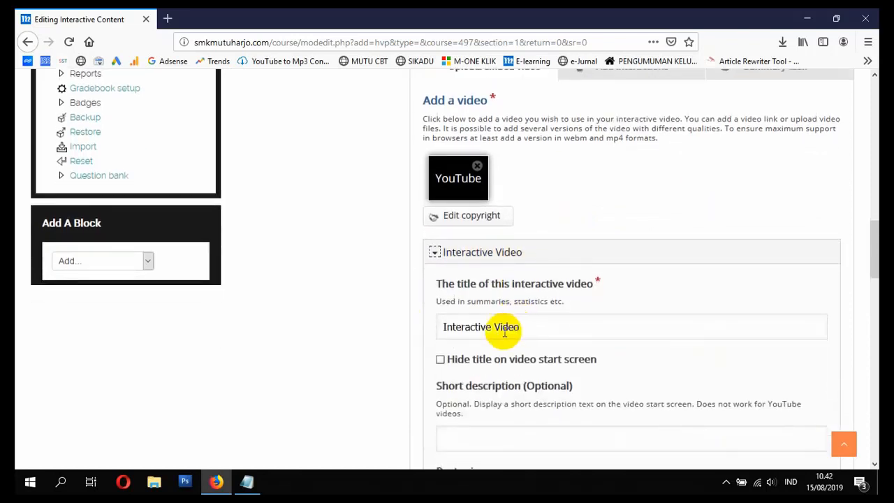
pyautogui.scroll(-2, 503, 319)
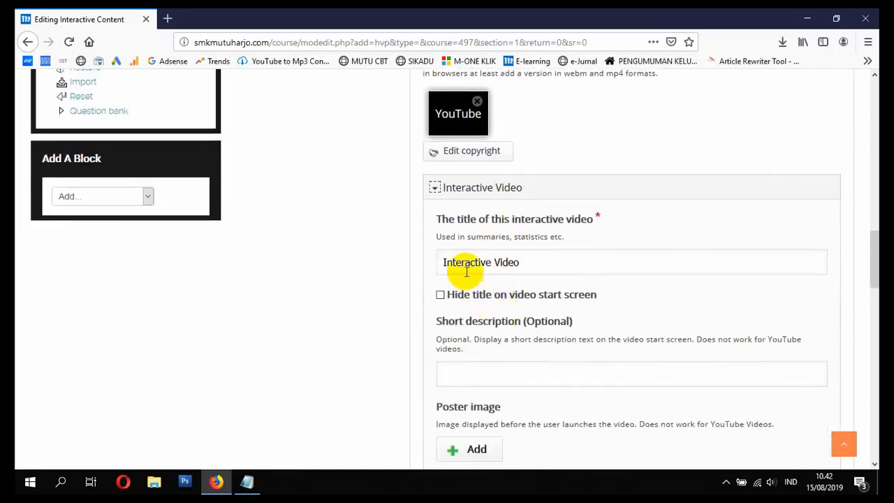
pyautogui.scroll(-4, 510, 317)
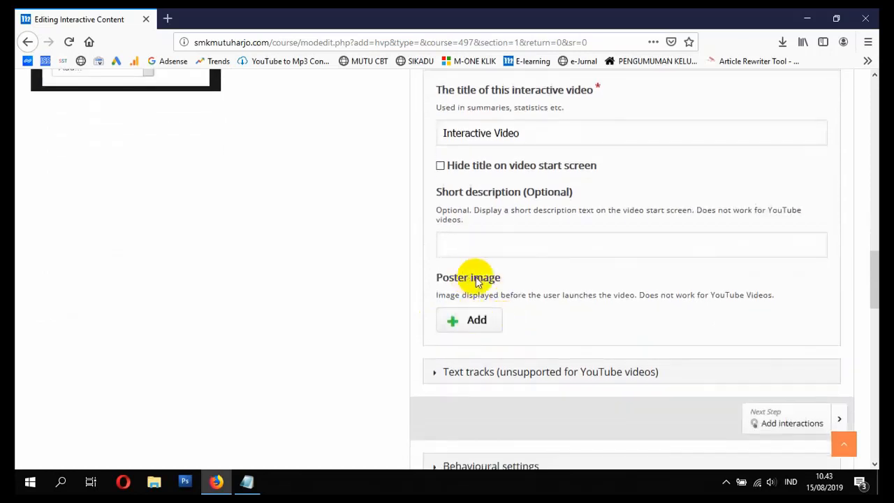
pyautogui.scroll(2, 492, 308)
pyautogui.click(435, 123)
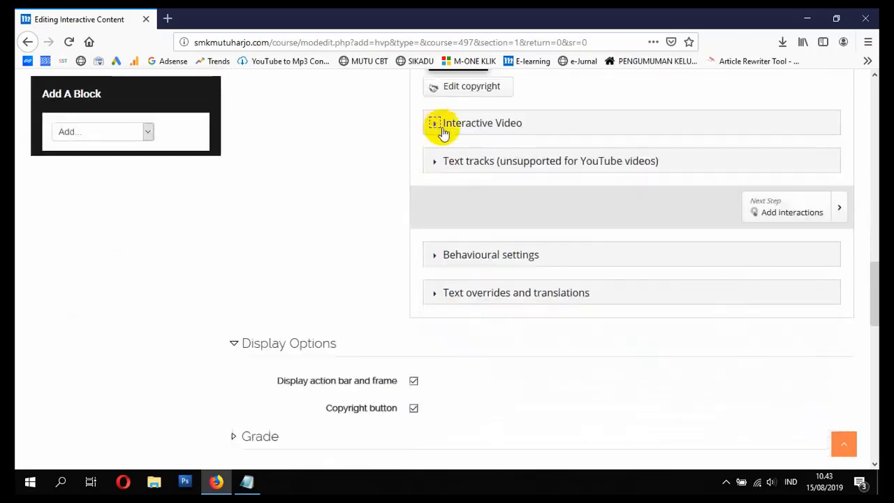
pyautogui.click(430, 166)
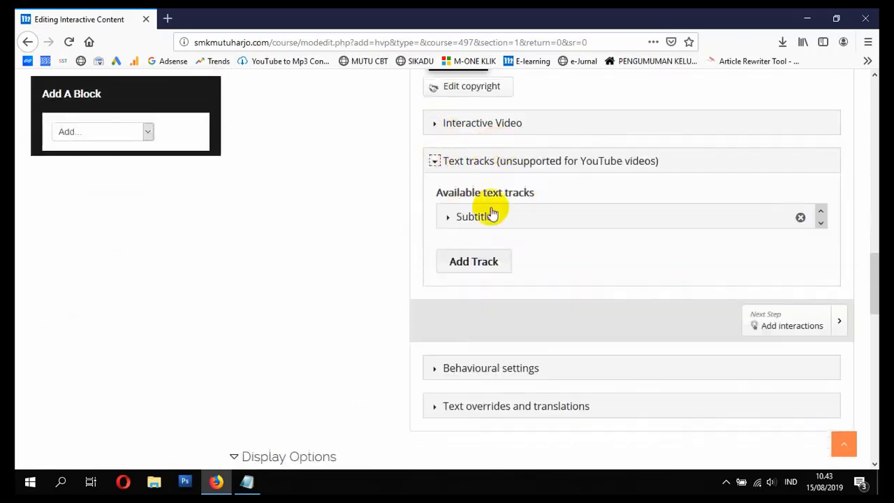
pyautogui.click(434, 163)
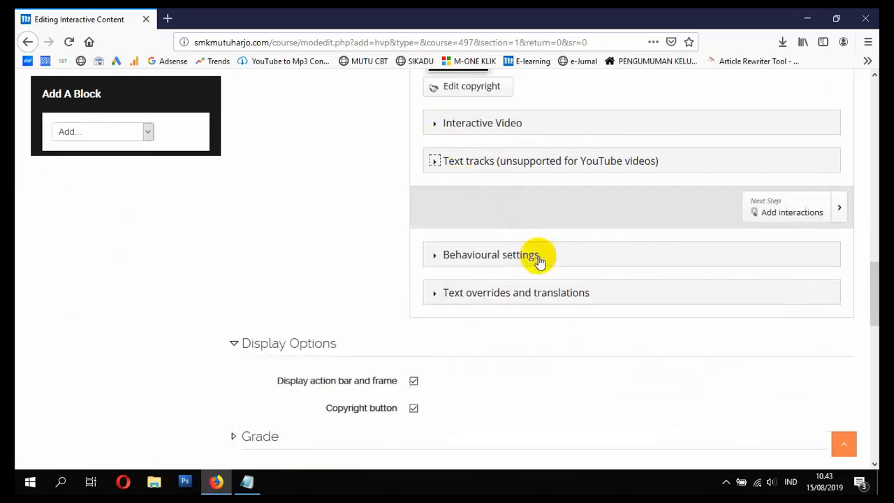
# Step: Go to the Add interactions stage, dismiss the tour, and play the video to 0:19 and pause it there
pyautogui.scroll(5, 539, 260)
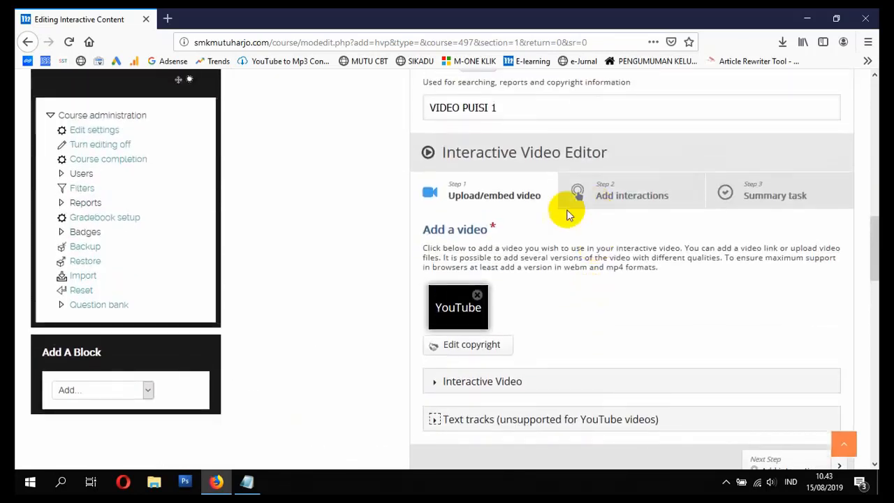
pyautogui.click(624, 195)
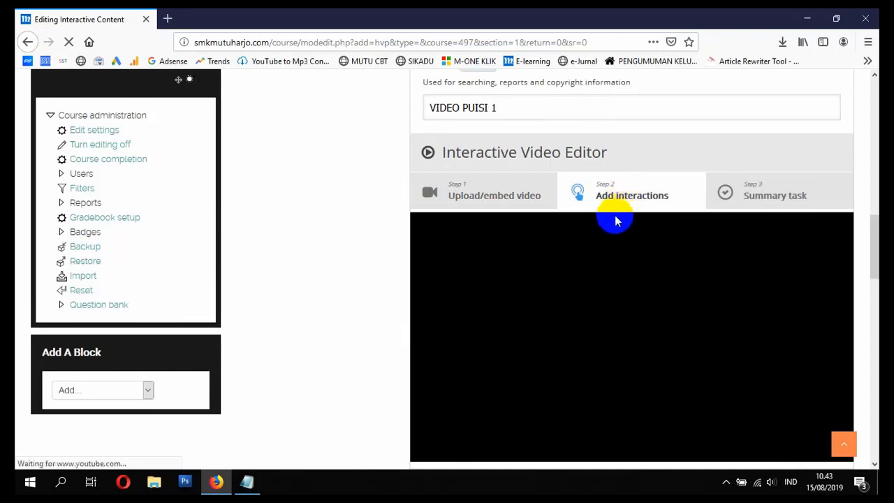
pyautogui.scroll(-1, 616, 220)
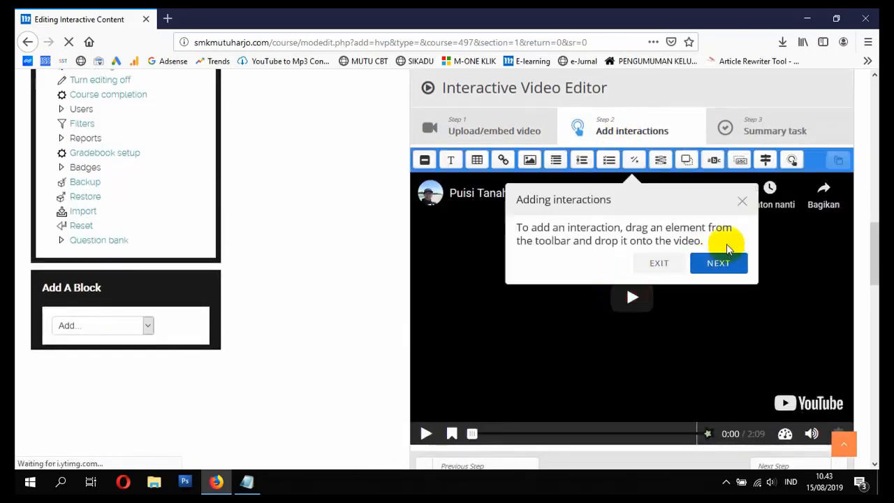
pyautogui.click(741, 200)
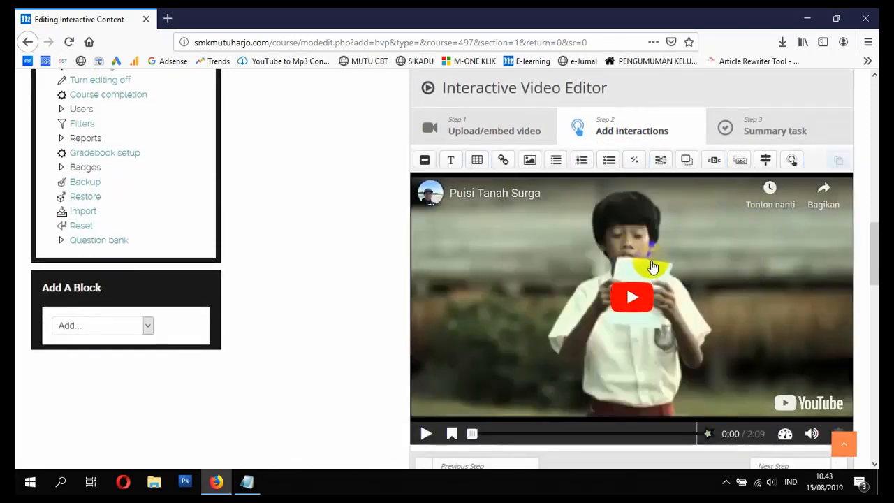
pyautogui.click(627, 300)
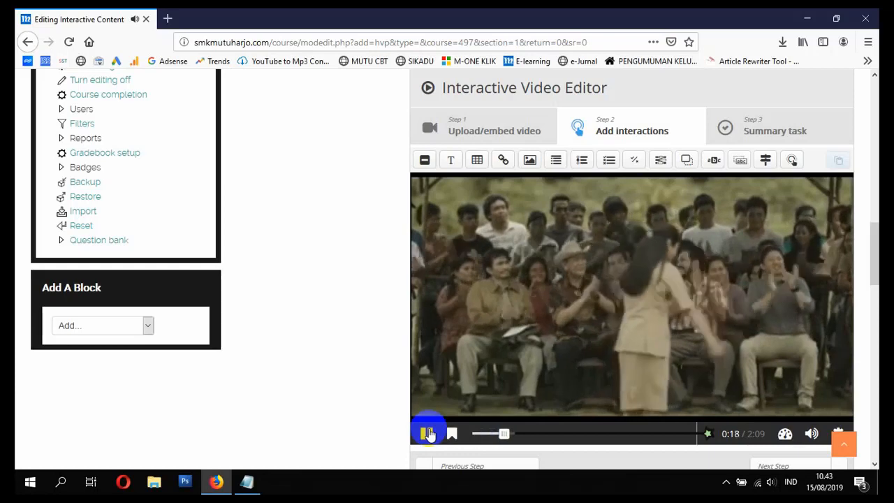
pyautogui.click(427, 434)
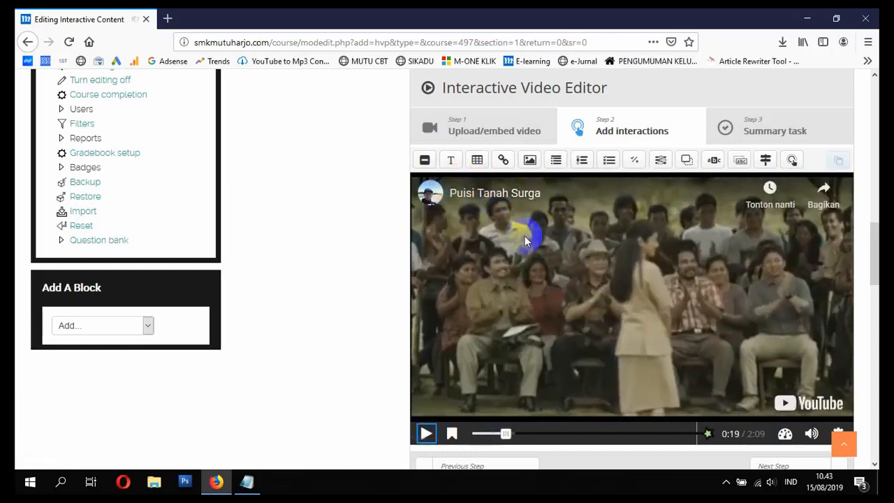
# Step: Add a Multiple Choice interaction at 0:19 and make the video pause when it appears
pyautogui.click(610, 160)
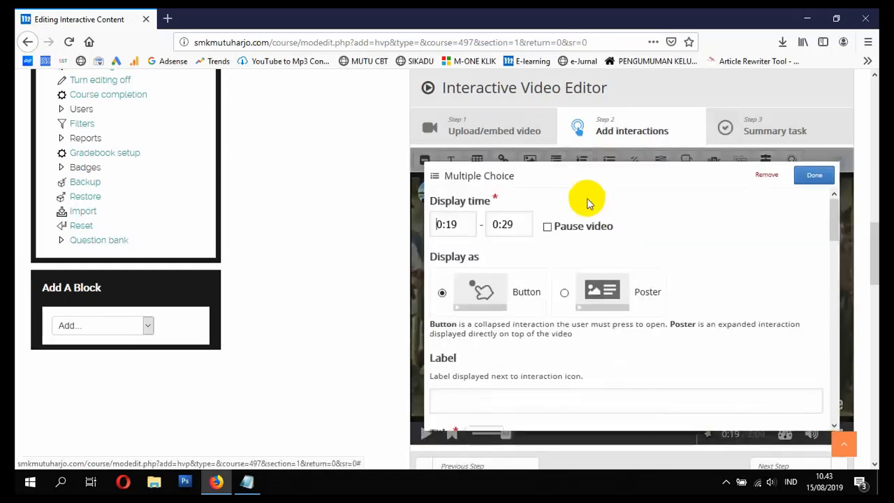
pyautogui.click(548, 227)
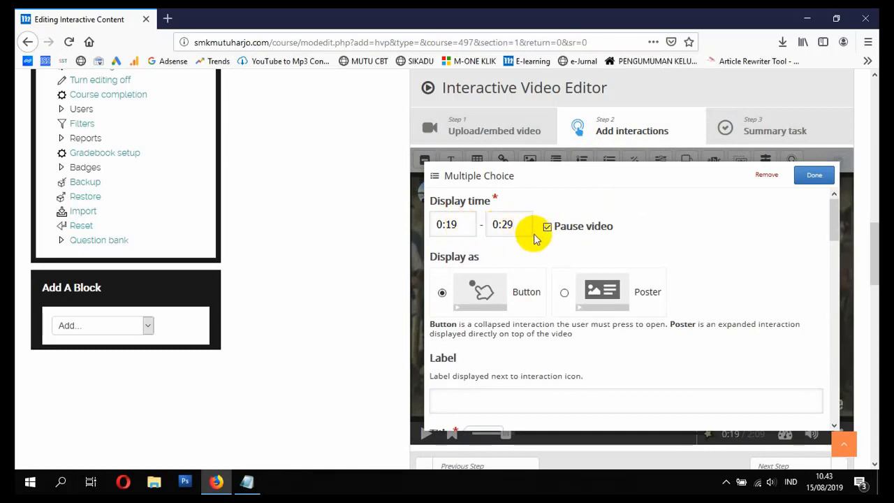
pyautogui.scroll(-2, 515, 279)
pyautogui.scroll(2, 495, 251)
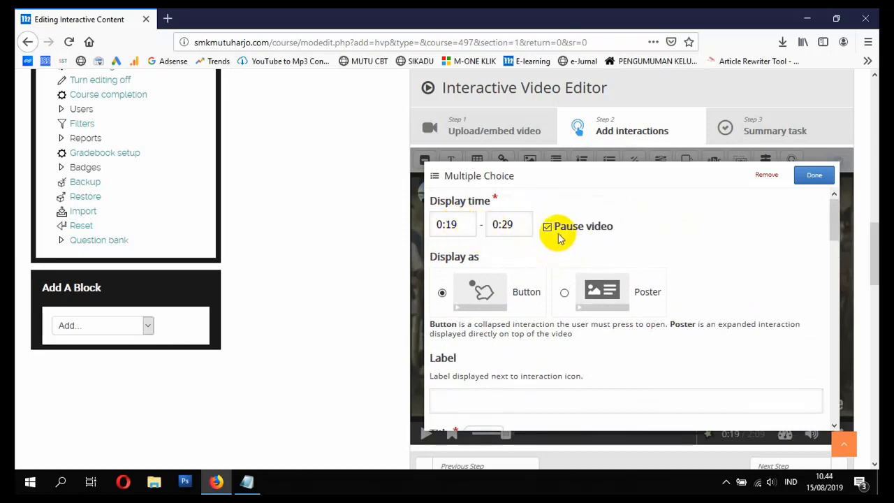
# Step: Label the multiple-choice interaction "SOAL PERTAMA - KLIK DISINI" and replace its default title with "SOAL PERTAMA"
pyautogui.scroll(-2, 520, 300)
pyautogui.click(499, 311)
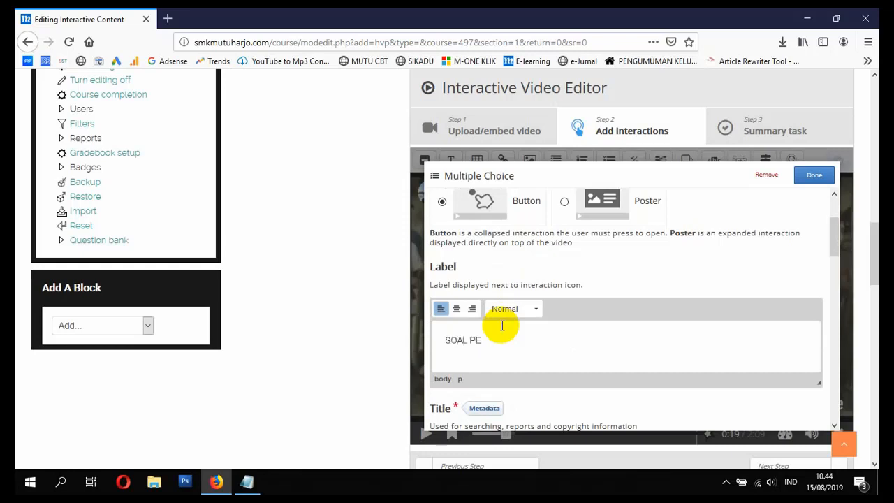
pyautogui.scroll(-2, 461, 342)
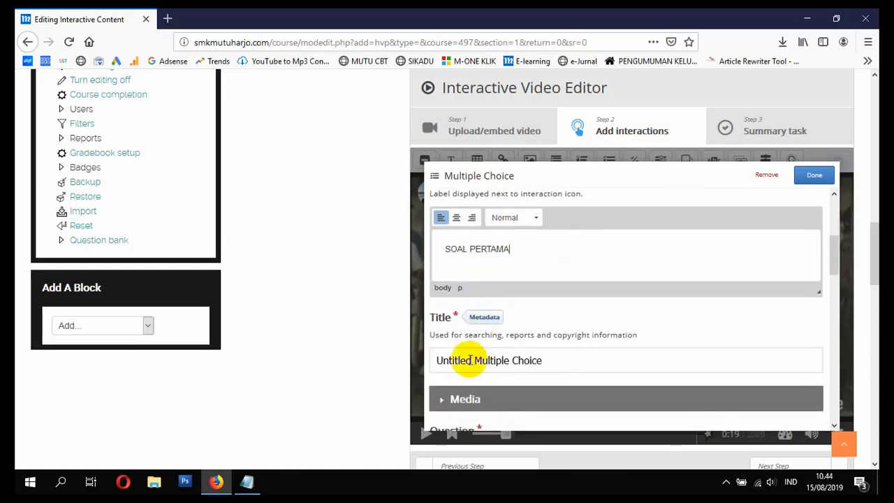
pyautogui.click(580, 356)
pyautogui.moveTo(580, 355); pyautogui.dragTo(408, 357)
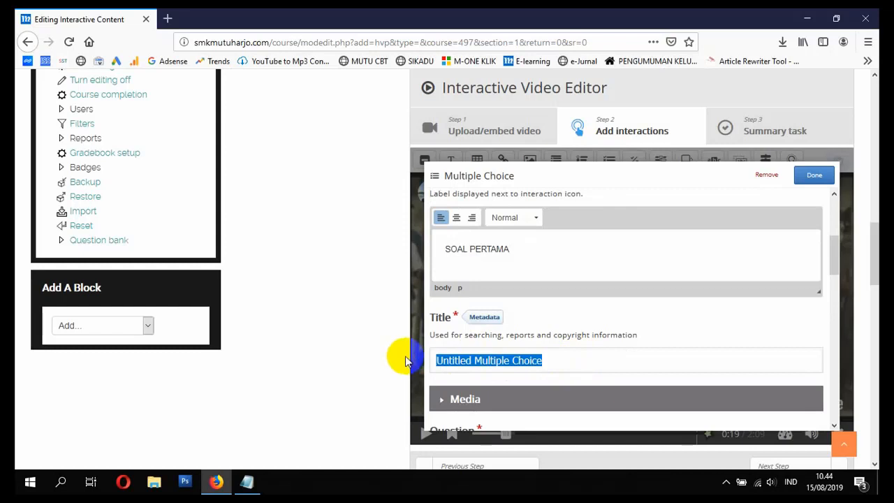
pyautogui.click(570, 251)
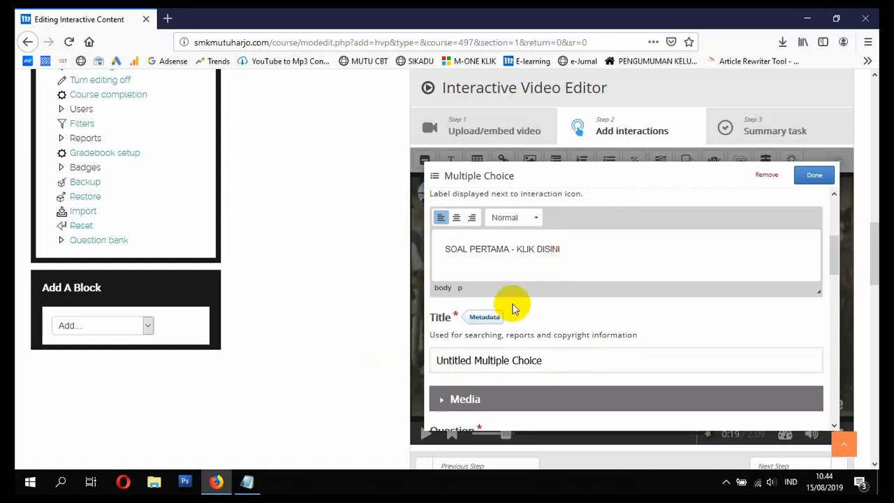
pyautogui.moveTo(548, 359); pyautogui.dragTo(349, 371)
pyautogui.write('SOAL PERTAMA')
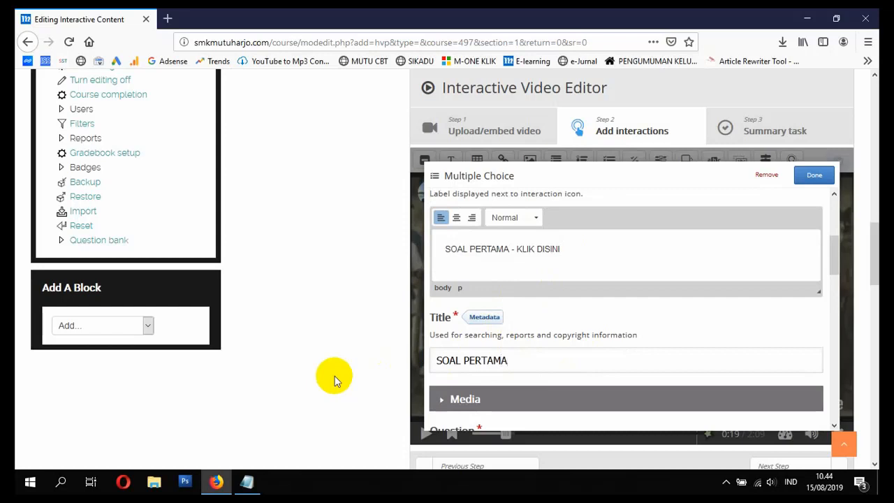
# Step: Open the Question text of the multiple-choice interaction for editing
pyautogui.scroll(-1, 319, 379)
pyautogui.scroll(-3, 475, 314)
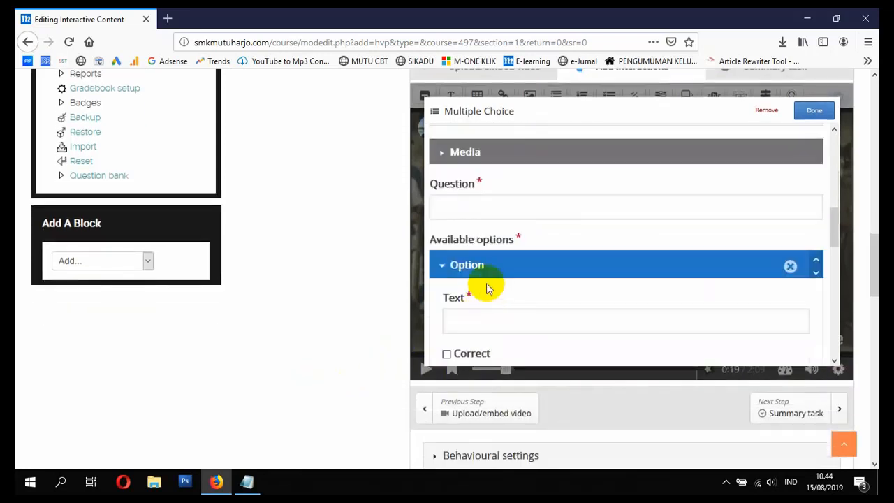
pyautogui.click(497, 212)
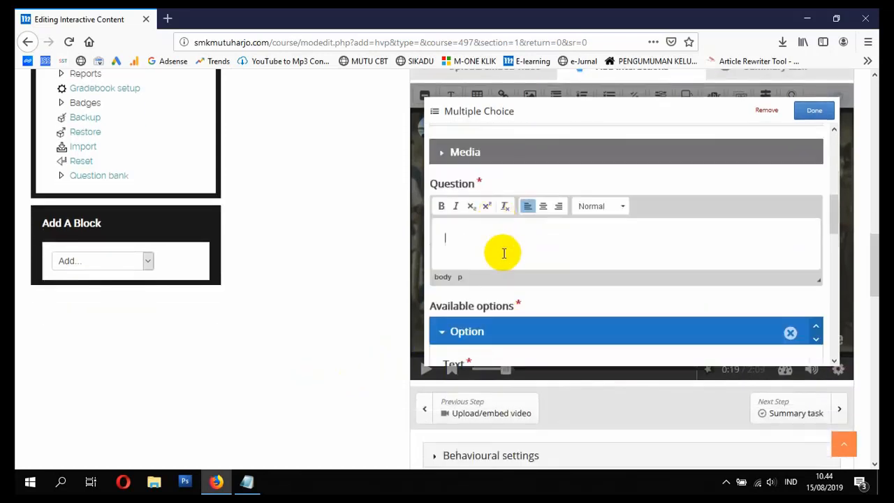
pyautogui.scroll(1, 349, 314)
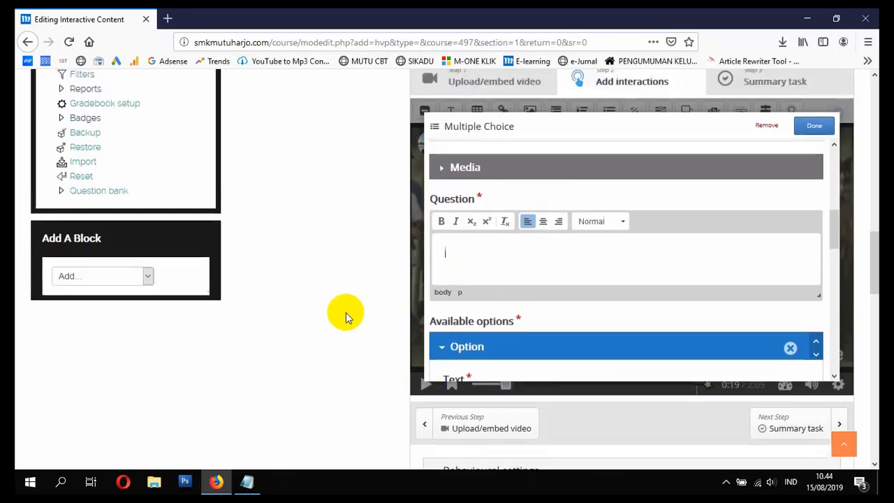
pyautogui.scroll(-1, 346, 312)
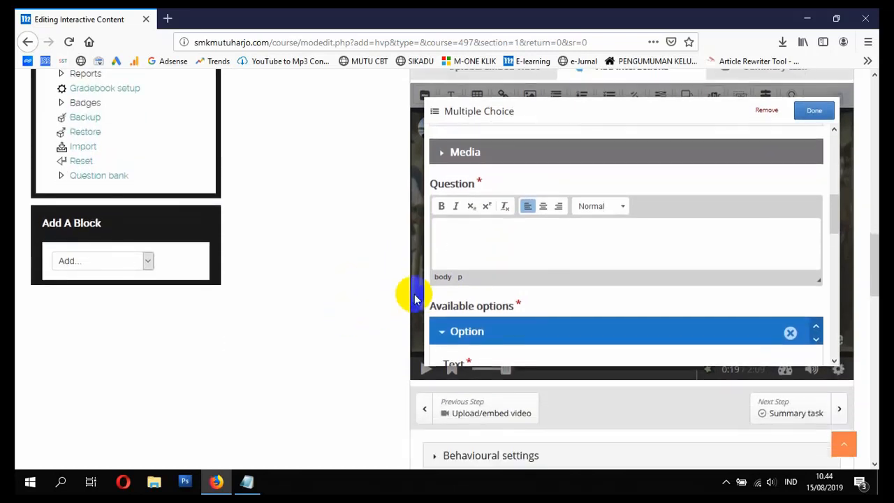
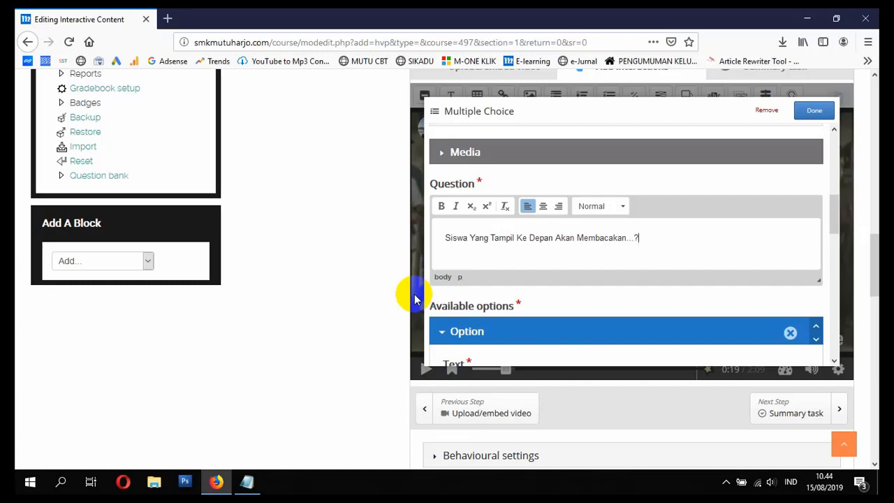
# Step: Enter "Pantun" as the first answer option of the multiple-choice question
pyautogui.scroll(-3, 488, 261)
pyautogui.click(515, 290)
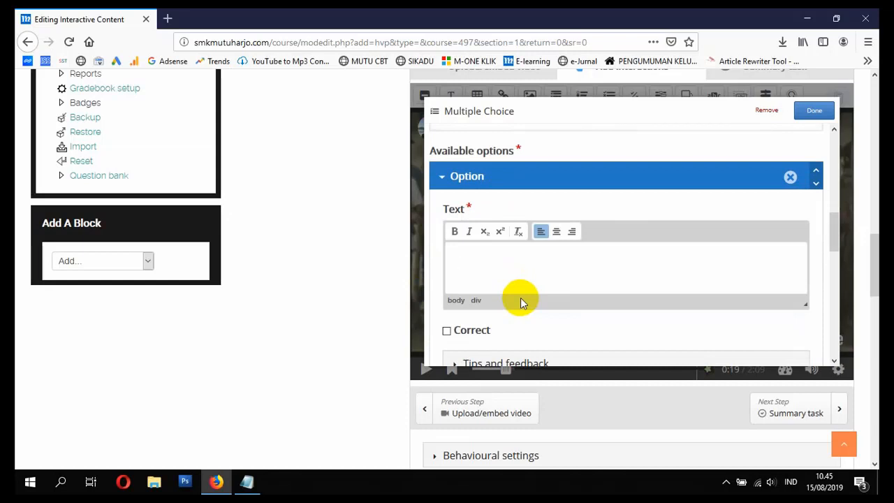
pyautogui.write('pantun')
pyautogui.press('BackSpace')
pyautogui.press('BackSpace')
pyautogui.press('BackSpace')
pyautogui.press('BackSpace')
pyautogui.press('BackSpace')
pyautogui.press('BackSpace')
pyautogui.write('Pantun')
# Step: Enter "Puisi" as the second answer option and mark it as correct
pyautogui.scroll(-3, 502, 305)
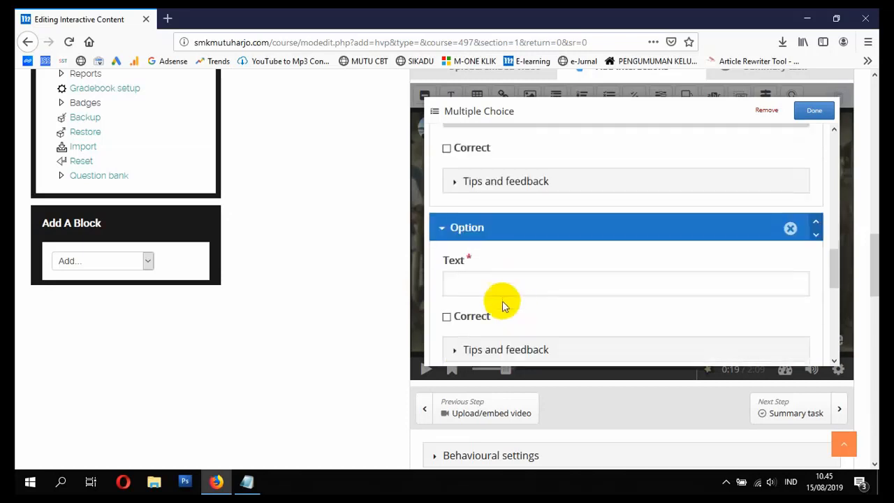
pyautogui.click(489, 287)
pyautogui.scroll(2, 536, 279)
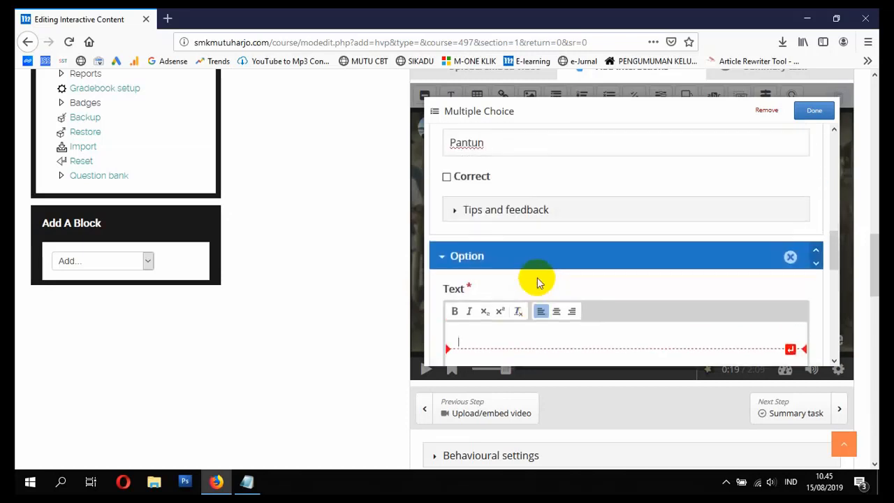
pyautogui.scroll(-3, 540, 307)
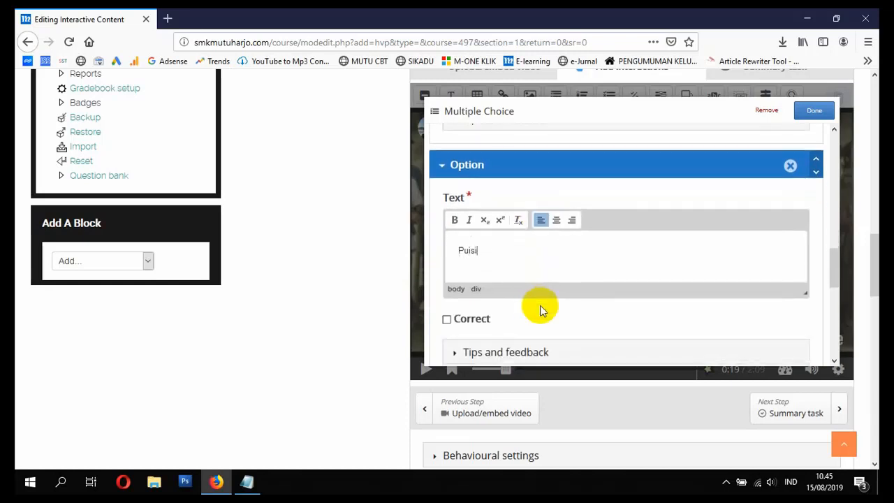
pyautogui.click(445, 320)
# Step: Add a third answer option, "Pidato", and finish editing the multiple-choice interaction
pyautogui.scroll(-3, 487, 297)
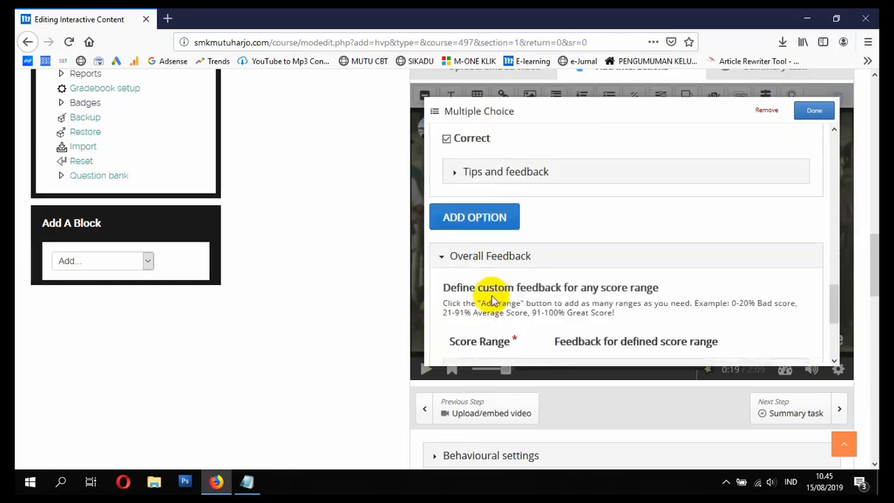
pyautogui.click(487, 217)
pyautogui.click(496, 275)
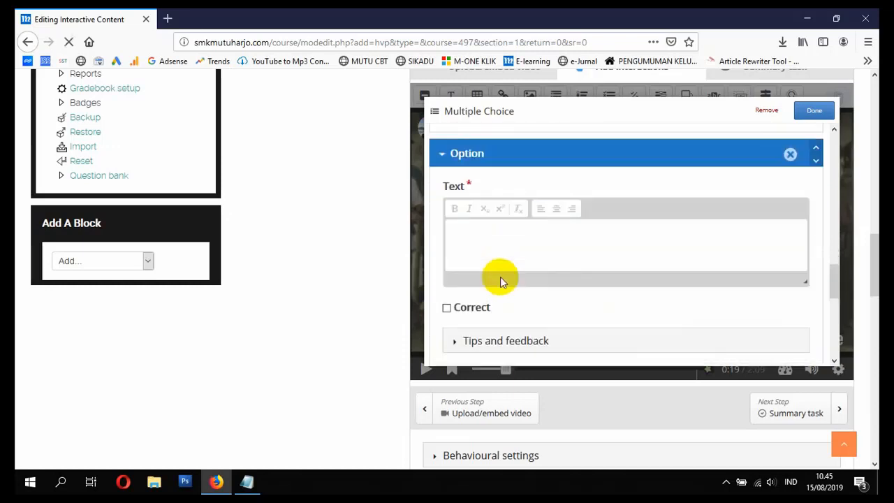
pyautogui.write('Pidato')
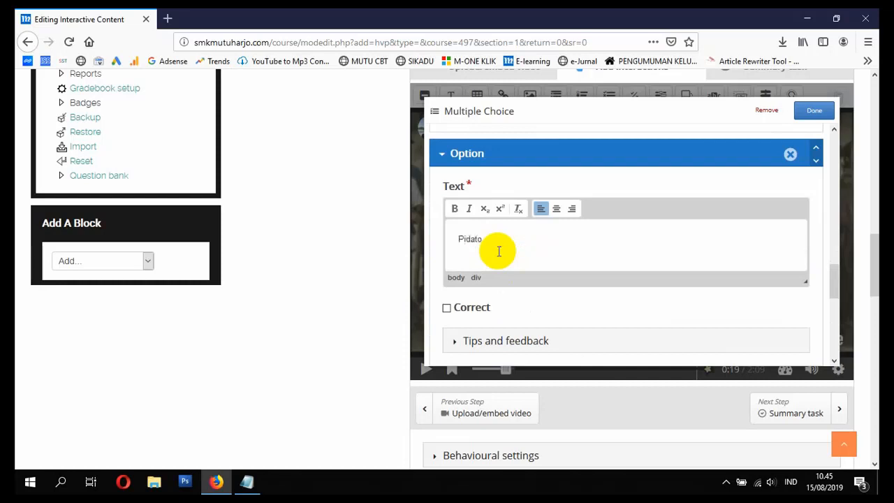
pyautogui.scroll(-2, 503, 297)
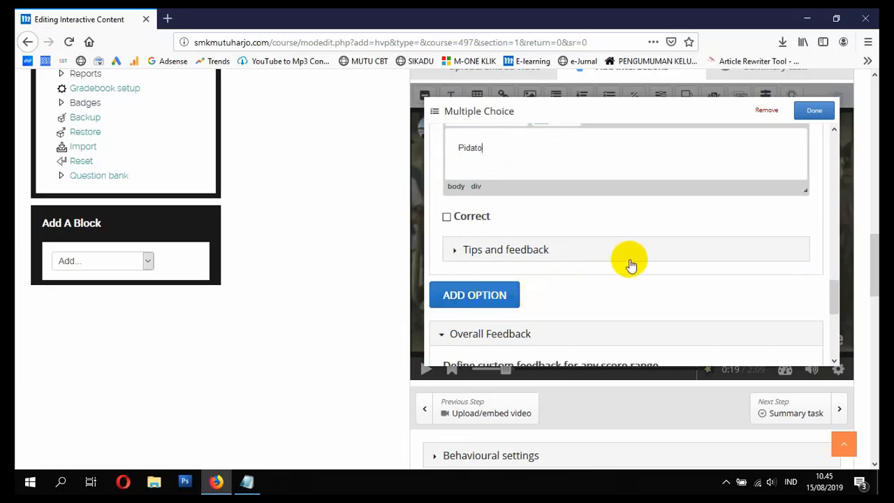
pyautogui.scroll(-4, 631, 264)
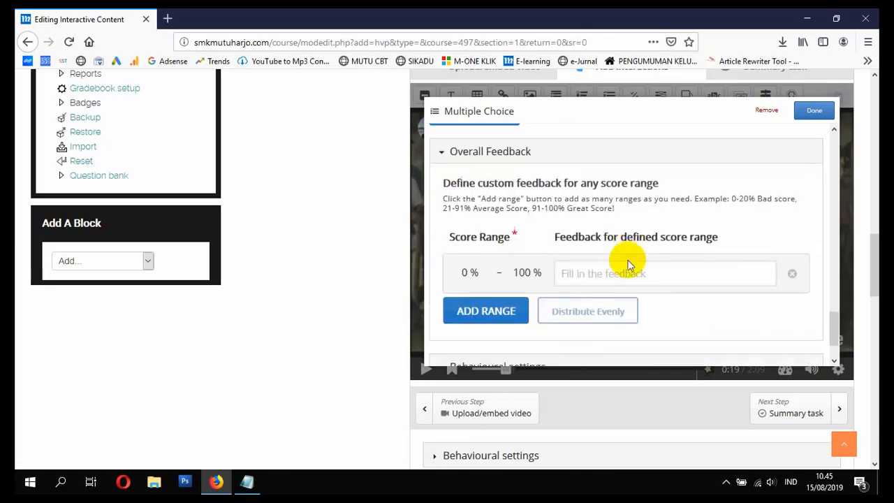
pyautogui.click(814, 112)
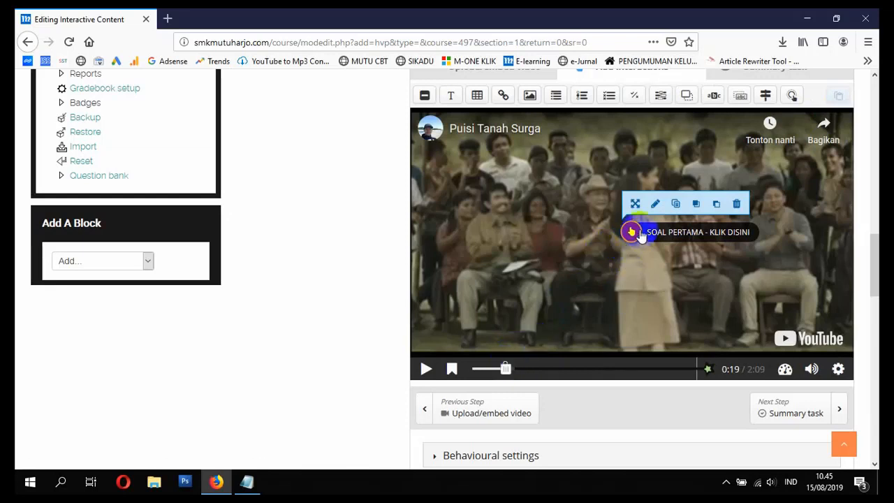
# Step: Check the display time of the first question, and replay the video from the start to 0:19 to preview its button
pyautogui.click(655, 203)
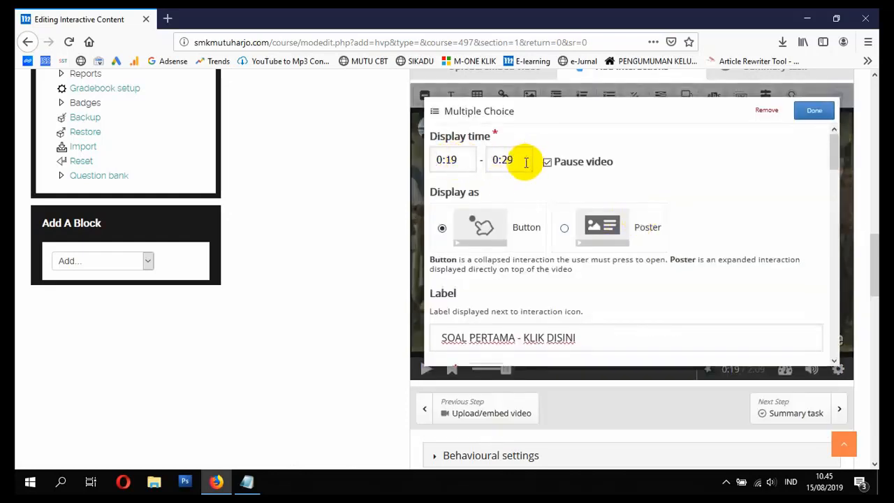
pyautogui.click(814, 112)
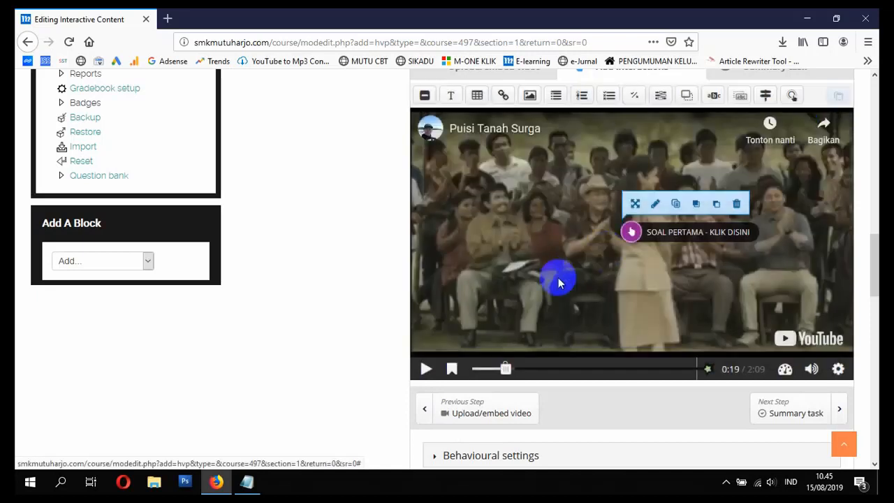
pyautogui.moveTo(504, 367); pyautogui.dragTo(467, 370)
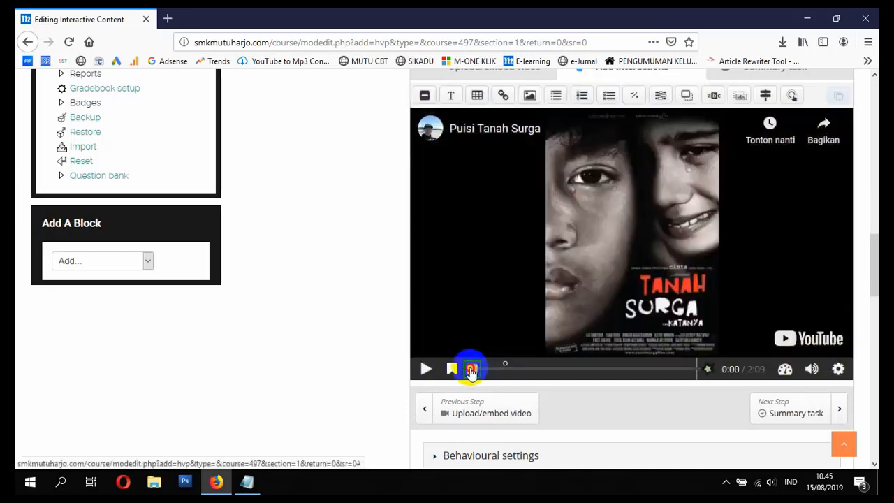
pyautogui.click(425, 368)
pyautogui.click(452, 370)
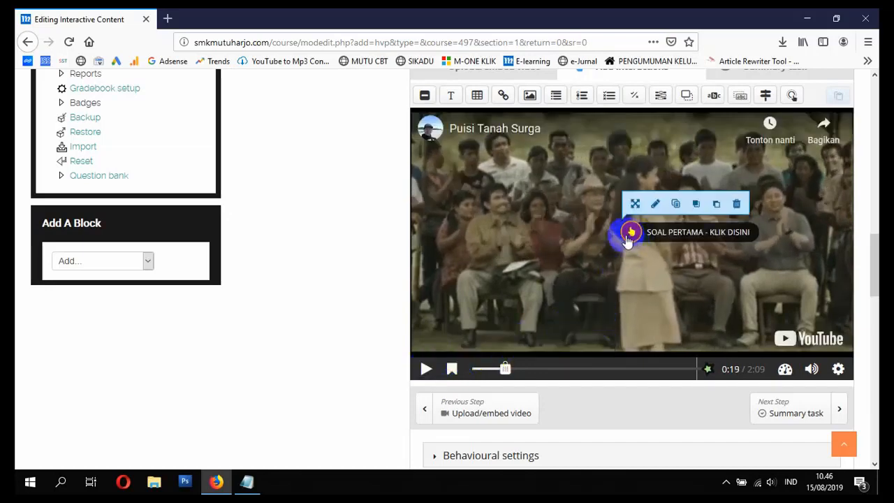
# Step: Play the video to 0:34 and add a True/False Question there that pauses the video
pyautogui.click(427, 370)
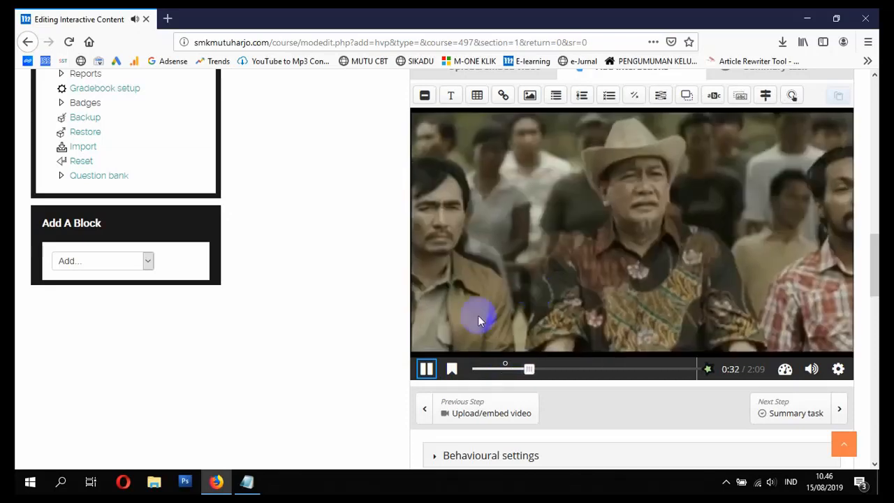
pyautogui.click(427, 369)
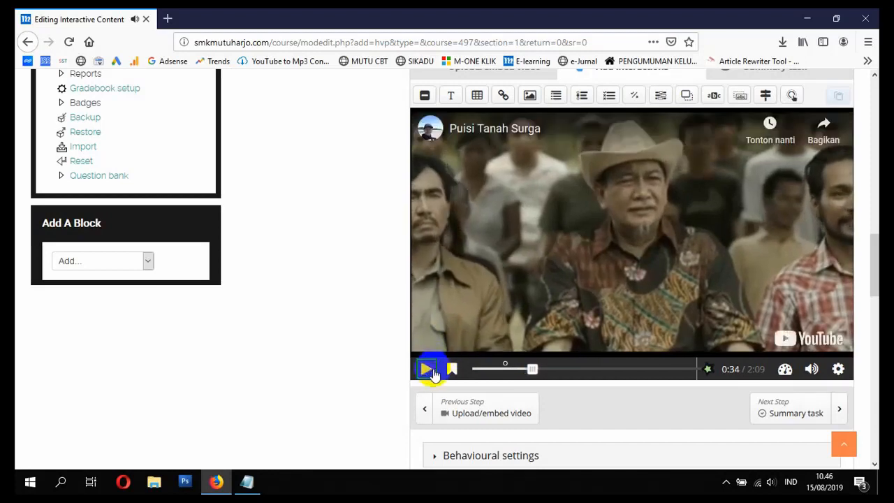
pyautogui.click(582, 98)
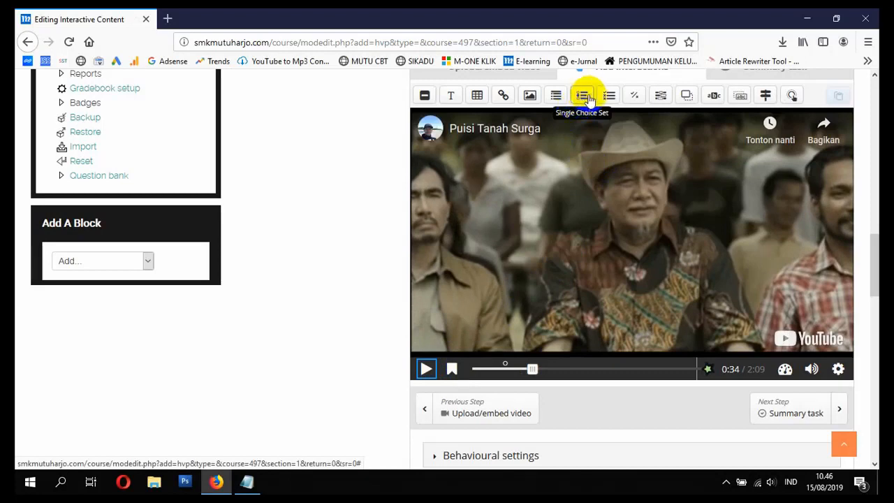
pyautogui.click(634, 95)
pyautogui.click(547, 161)
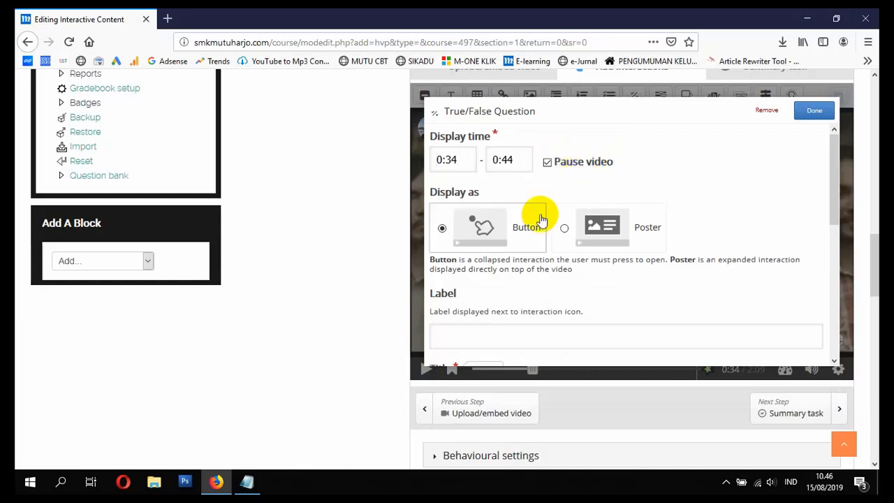
# Step: Label the True/False interaction "SOAL KEDUA - KLIK DISINI" and replace its default title with "SOAL KEDUA"
pyautogui.scroll(-3, 522, 255)
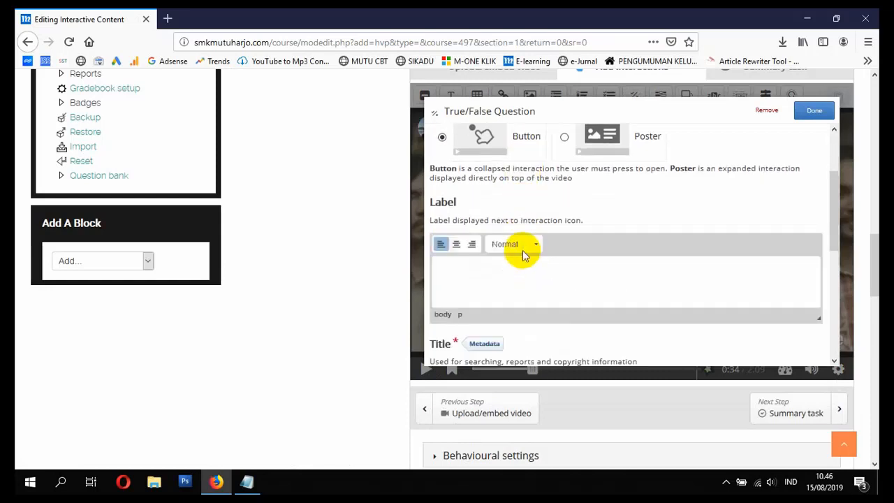
pyautogui.write('so')
pyautogui.press('BackSpace')
pyautogui.press('BackSpace')
pyautogui.write('SOAL KEDUA')
pyautogui.press('BackSpace')
pyautogui.scroll(-5, 522, 254)
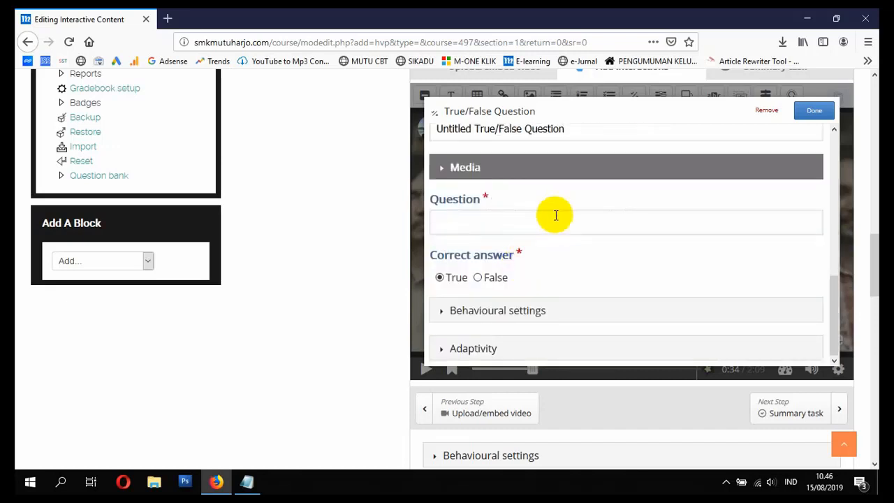
pyautogui.scroll(2, 554, 214)
pyautogui.moveTo(581, 220); pyautogui.dragTo(419, 220)
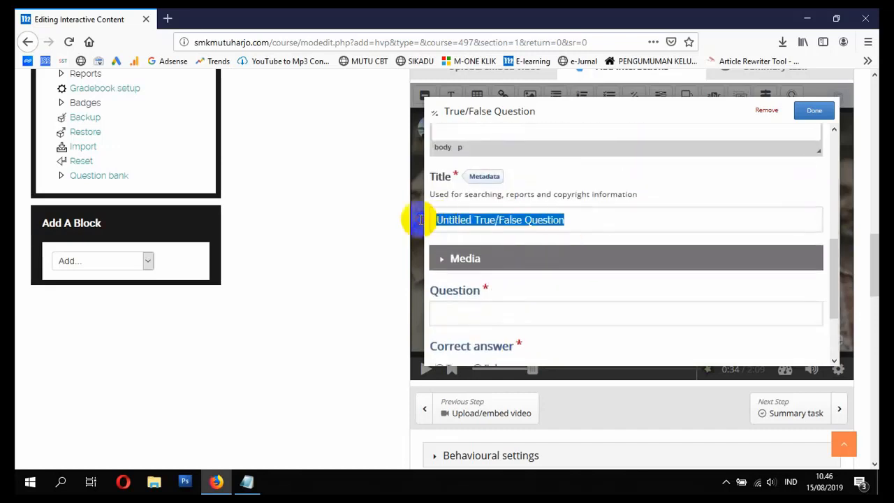
pyautogui.write('SOAL KEDUA')
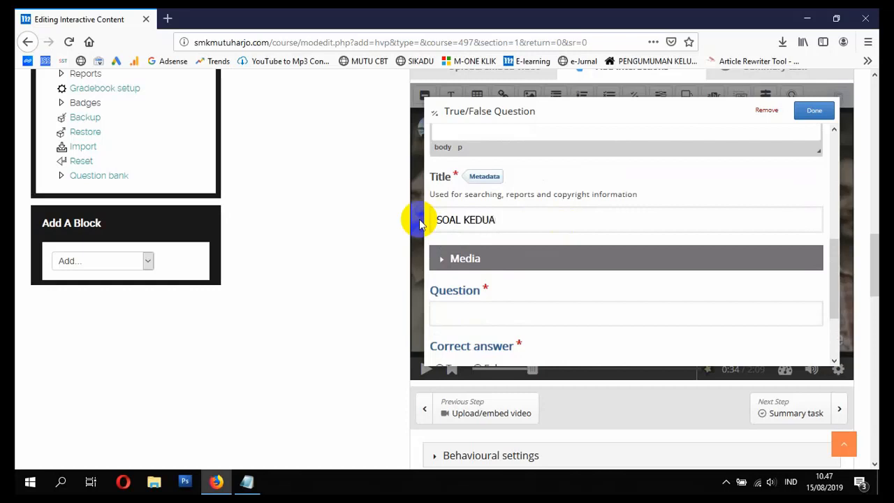
# Step: Enter the question "Apakah Siswa Yang Membacakan Puisi Namanya", ending with the student's first name and "..?"
pyautogui.scroll(-3, 489, 249)
pyautogui.click(491, 221)
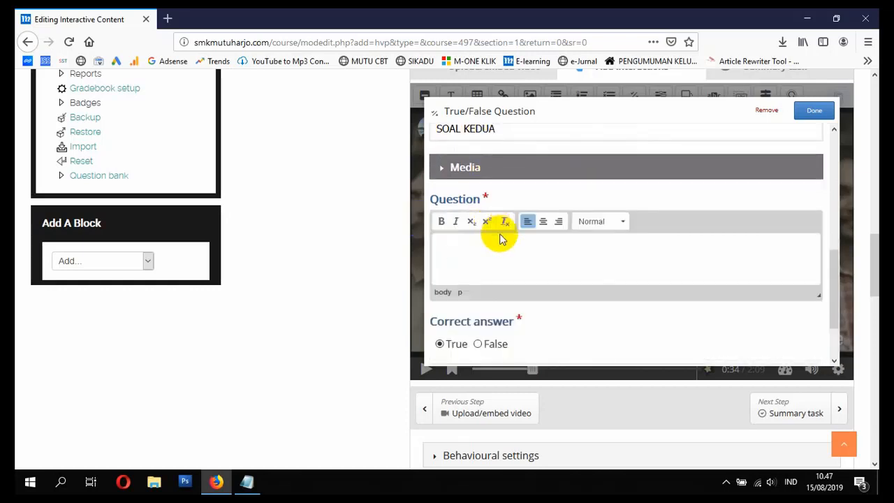
pyautogui.write('Apakah Siswa Yang')
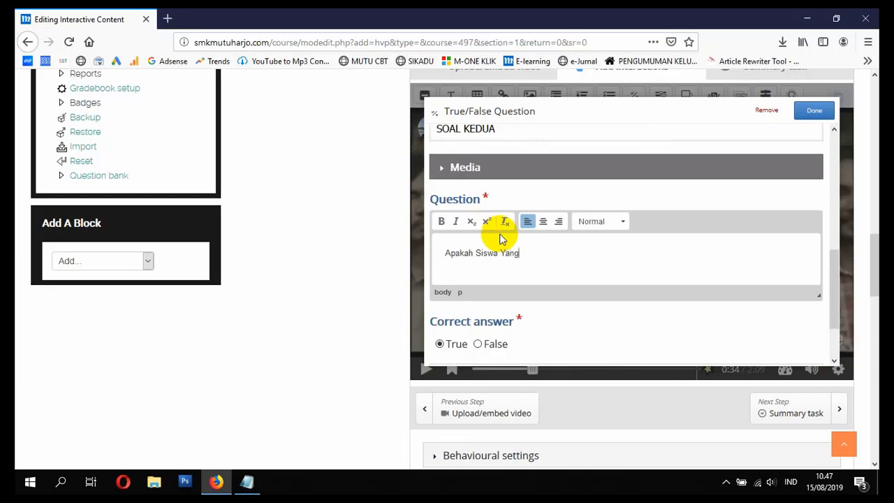
pyautogui.write(' Membacakan Puisi Na')
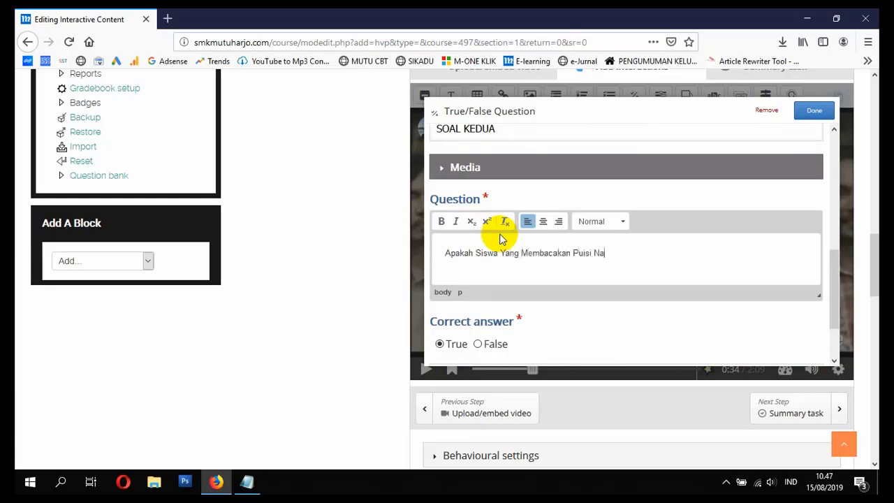
pyautogui.write('manya Salman..?')
# Step: Set True as the correct answer and finish editing the True/False interaction
pyautogui.scroll(-2, 482, 261)
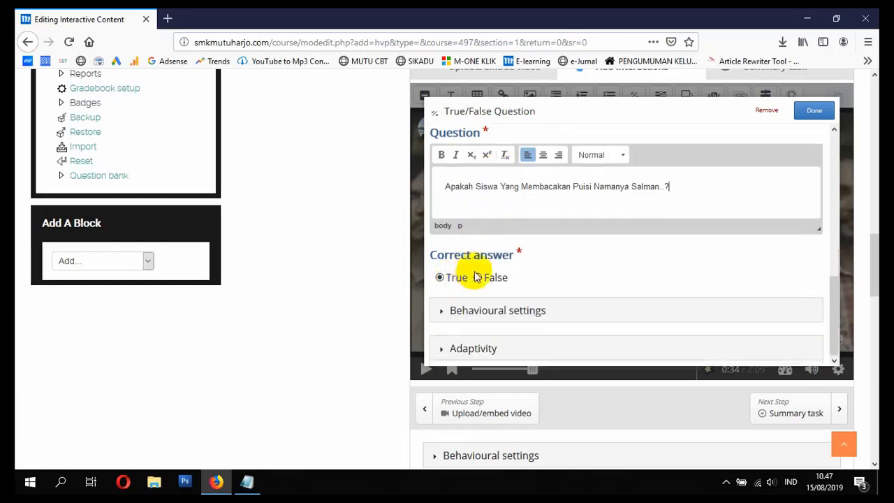
pyautogui.click(477, 277)
pyautogui.click(439, 277)
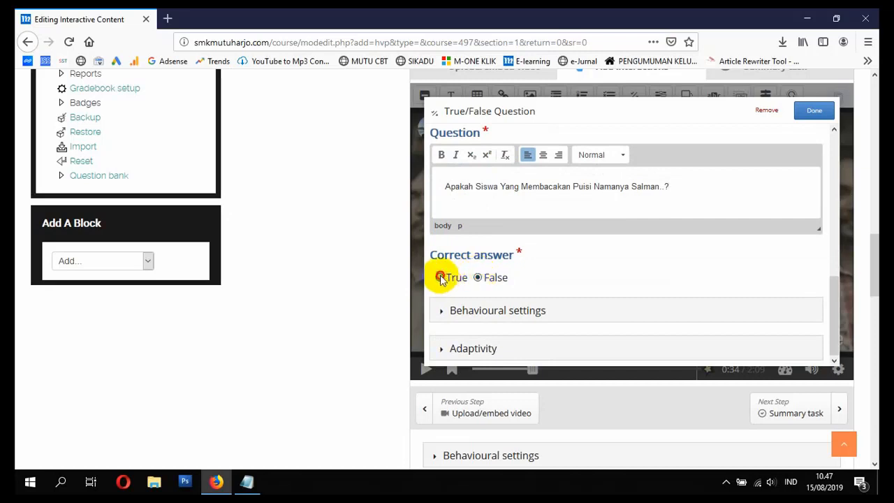
pyautogui.click(814, 110)
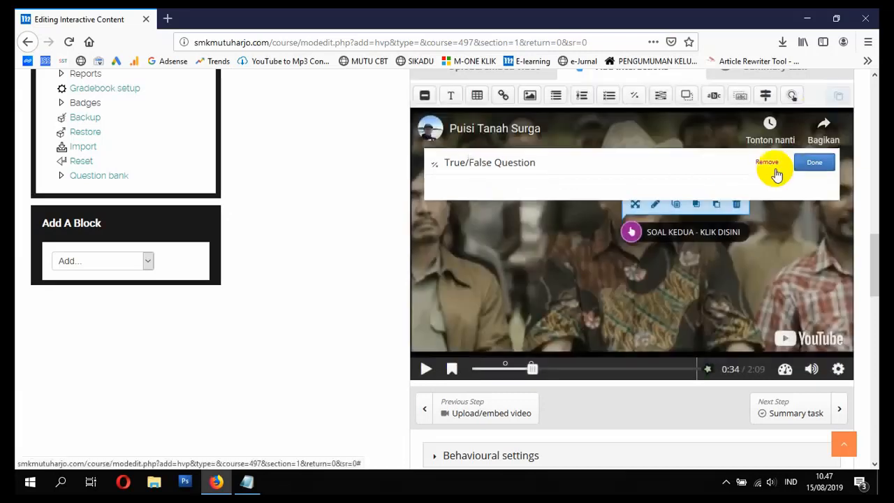
# Step: Play the video on to 0:55 and add a Fill in the Blanks interaction there that pauses the video
pyautogui.click(424, 370)
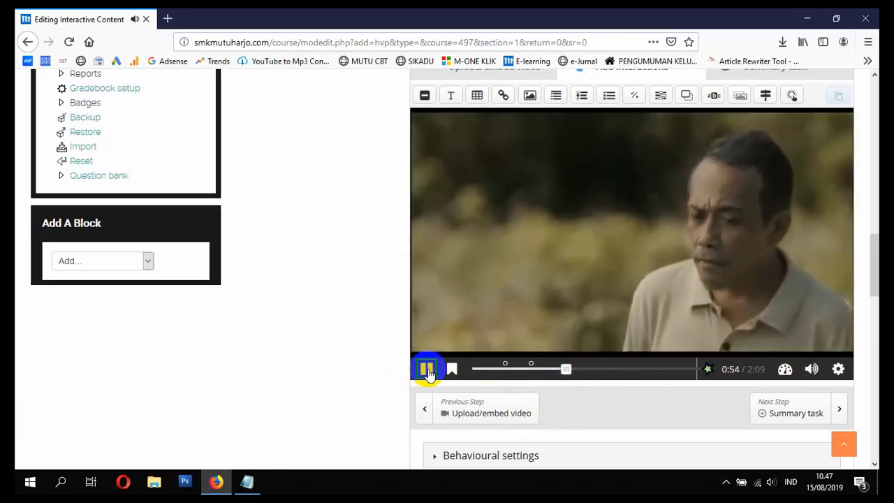
pyautogui.click(427, 368)
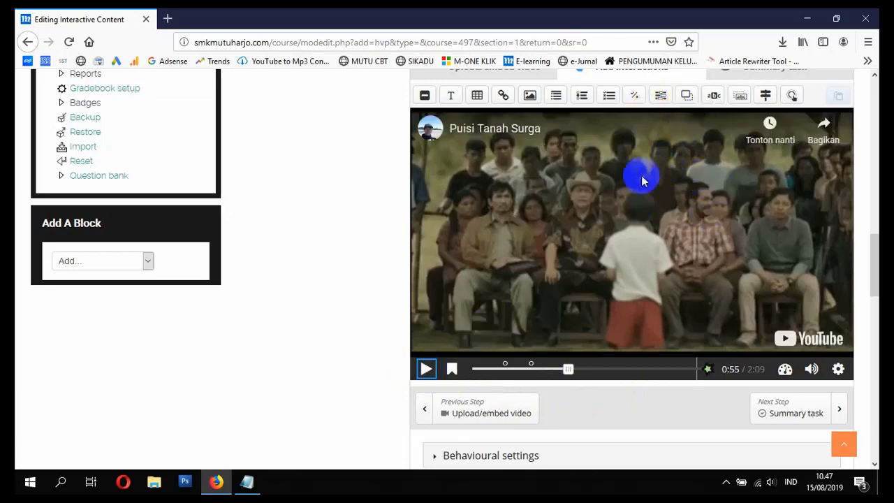
pyautogui.click(661, 95)
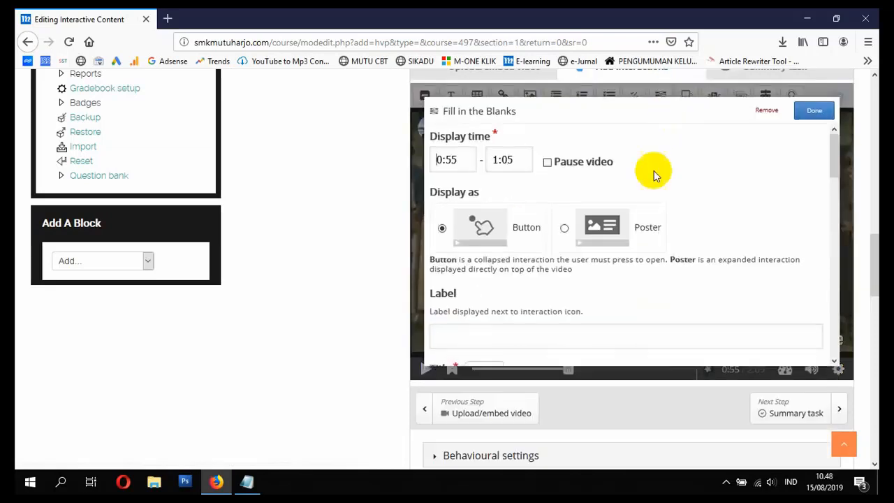
pyautogui.click(546, 162)
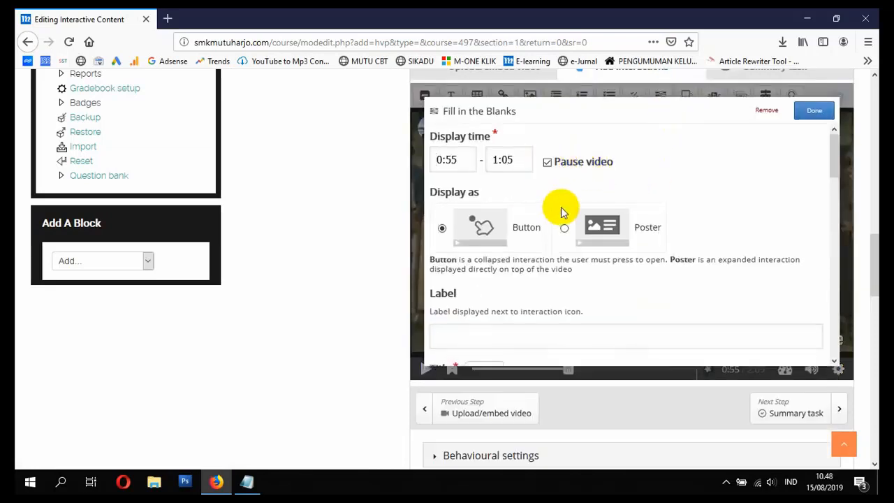
# Step: Label the Fill in the Blanks interaction "SOAL KETIGA - KLIK DISINI"
pyautogui.scroll(-3, 559, 210)
pyautogui.click(530, 157)
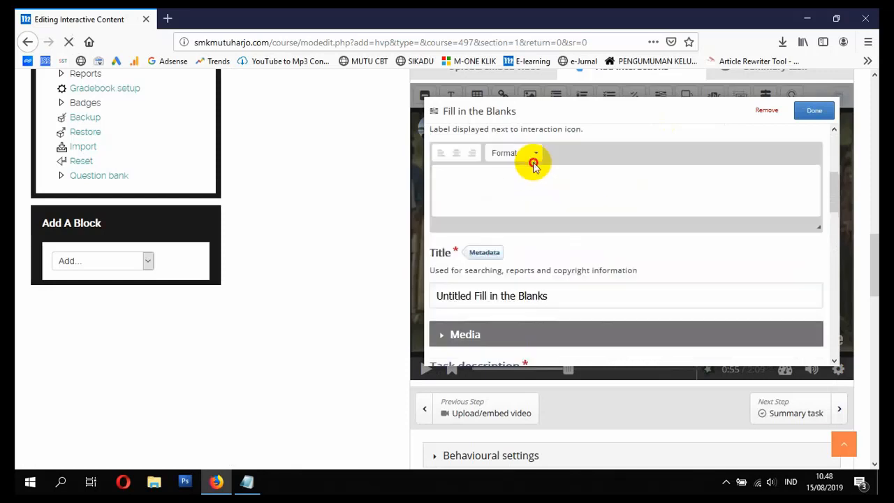
pyautogui.write('SO')
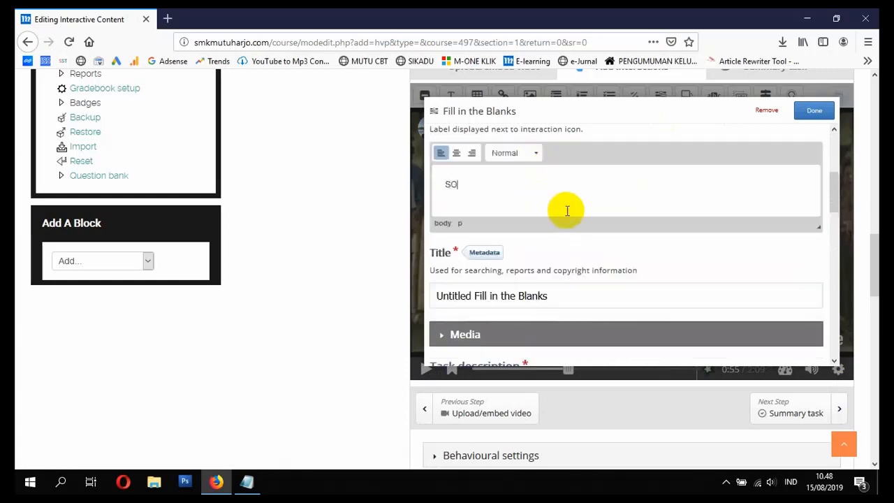
pyautogui.write('AL KETIGA - KLIK DISINI')
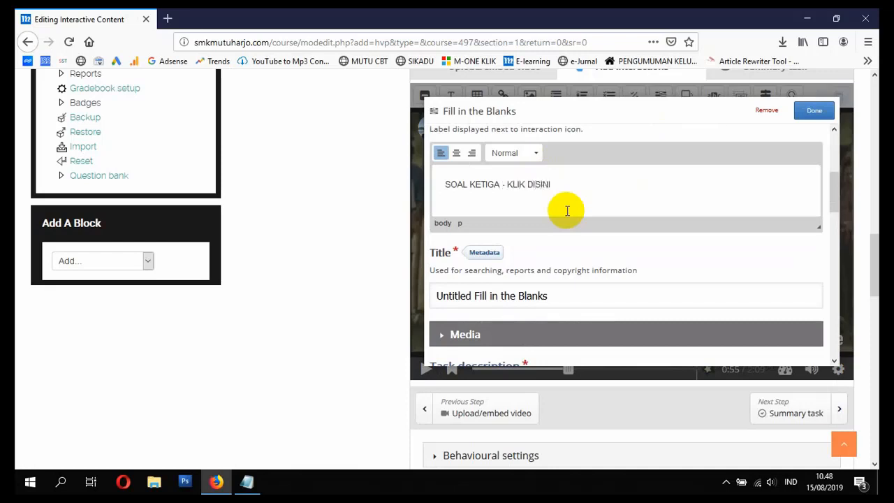
# Step: Set the title of the Fill in the Blanks interaction to "SOAL KETIGA"
pyautogui.tripleClick(557, 295)
pyautogui.write('SO')
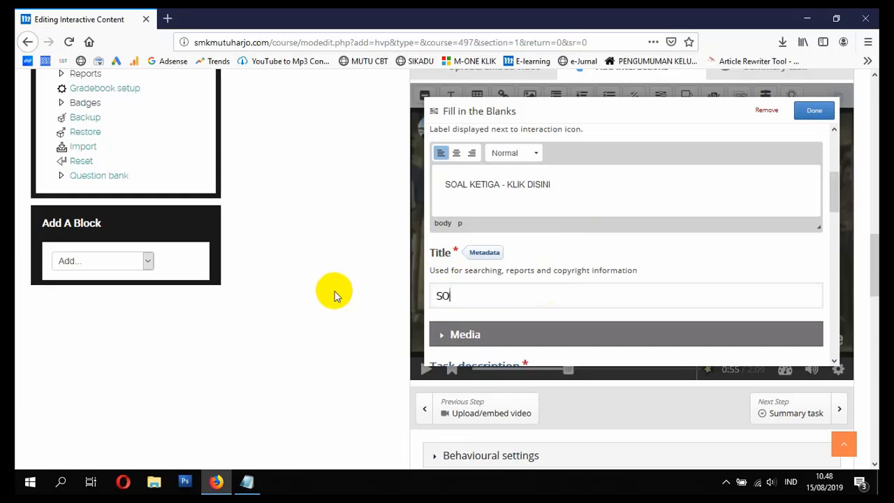
pyautogui.write('AL KETIGA')
# Step: Replace the default task description with an instruction beginning "Silahkan Isi Field Yang"
pyautogui.scroll(-5, 514, 289)
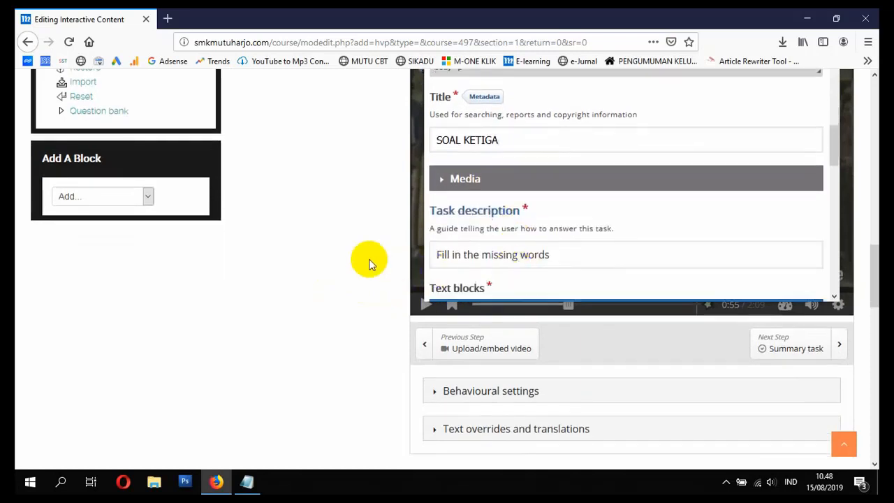
pyautogui.scroll(2, 360, 255)
pyautogui.scroll(-3, 545, 270)
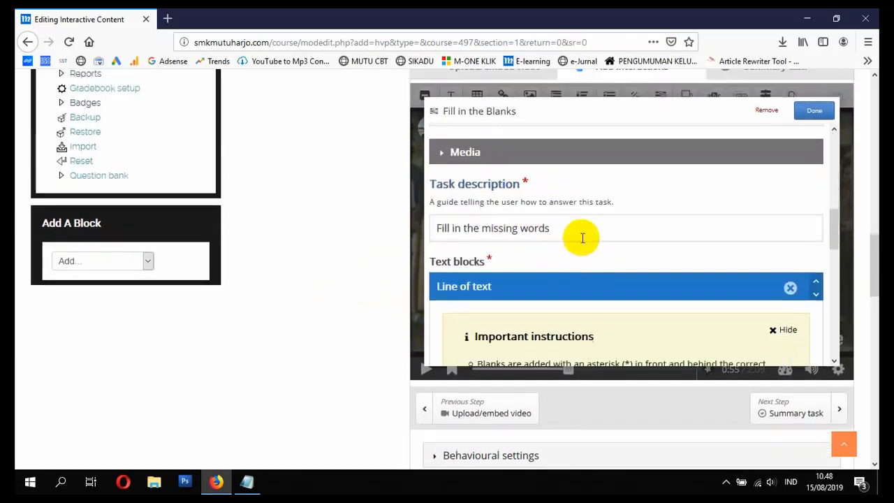
pyautogui.click(582, 238)
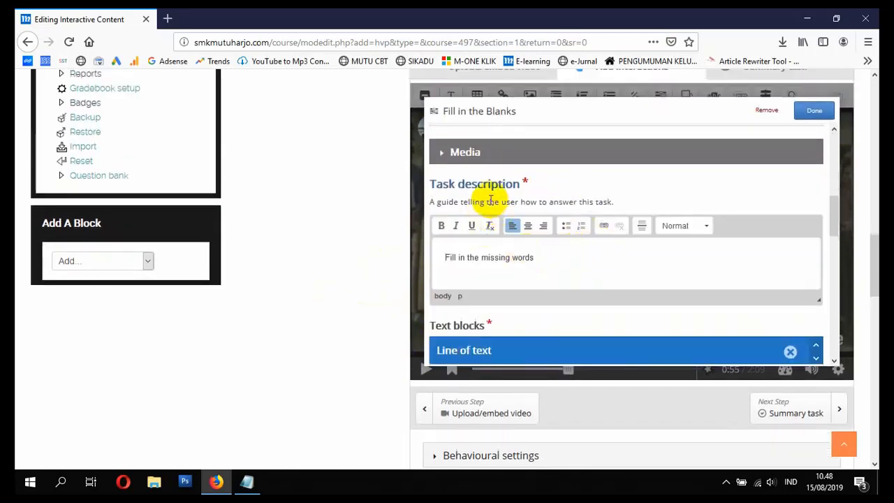
pyautogui.click(561, 260)
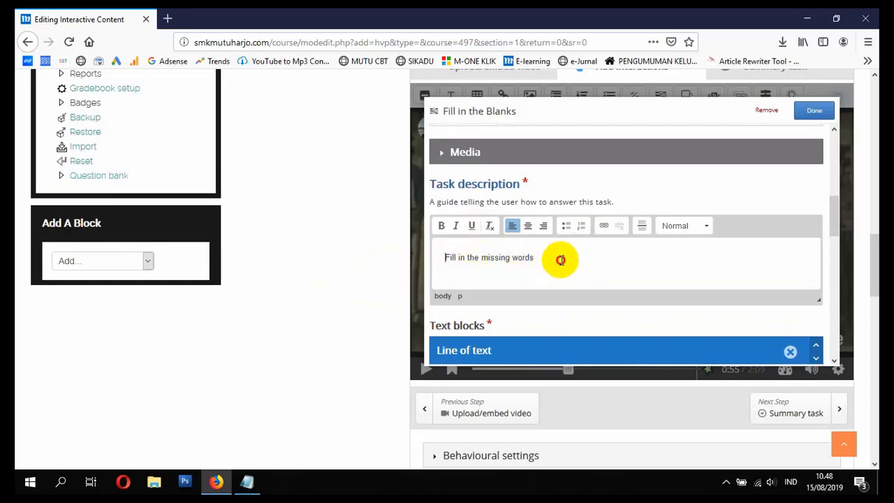
pyautogui.moveTo(561, 260); pyautogui.dragTo(388, 249)
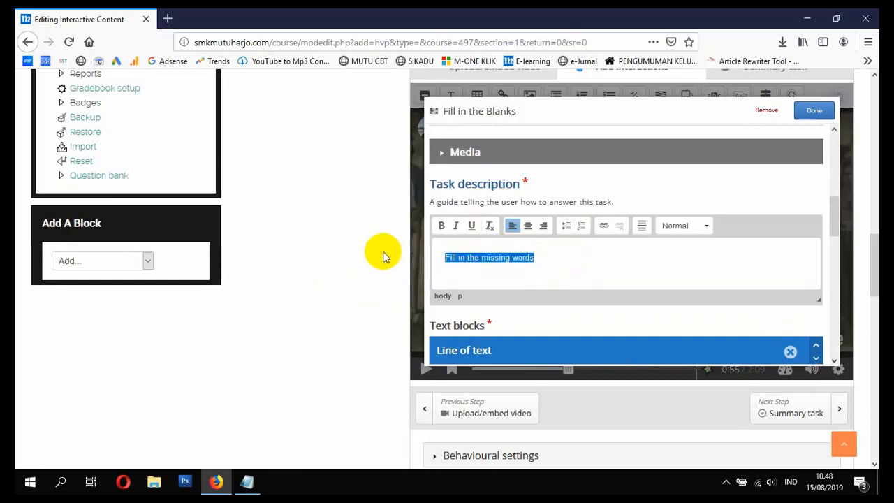
pyautogui.write('Silahkan Isi')
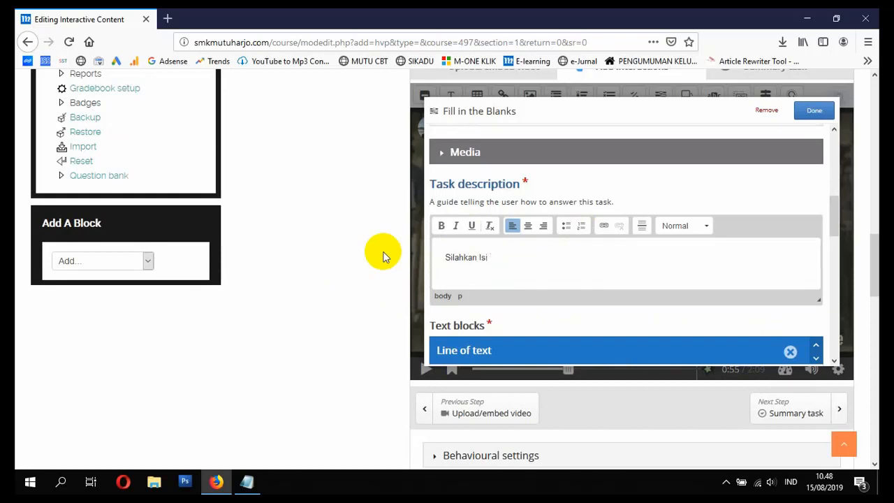
pyautogui.write(' F')
pyautogui.write('ield ynag')
pyautogui.write('oso')
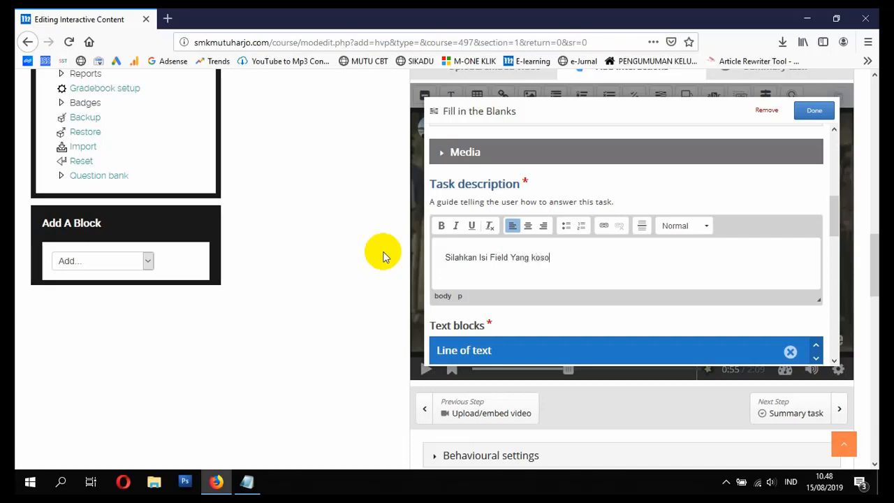
pyautogui.press('BackSpace')
pyautogui.press('BackSpace')
# Step: Enter "Siswa Membaca Puisi Tersebut Dengan Memegang" as the line of text in the first text block
pyautogui.scroll(-5, 535, 256)
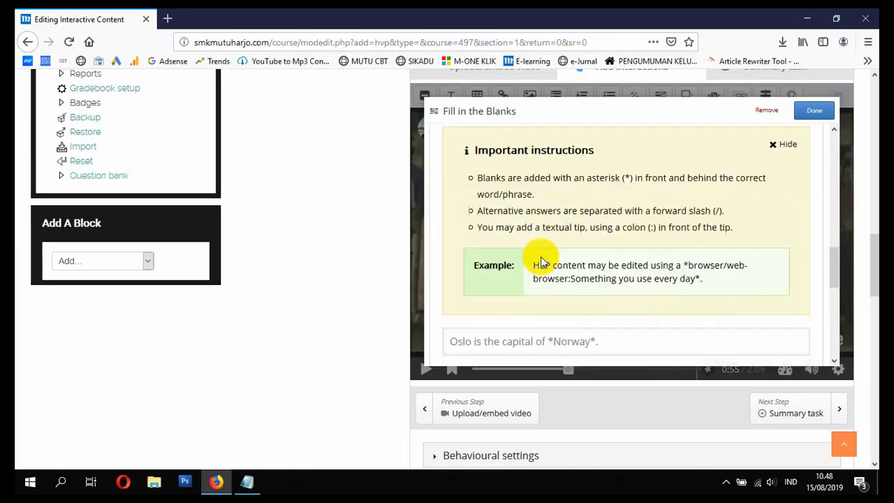
pyautogui.scroll(-2, 540, 256)
pyautogui.scroll(2, 535, 235)
pyautogui.click(515, 230)
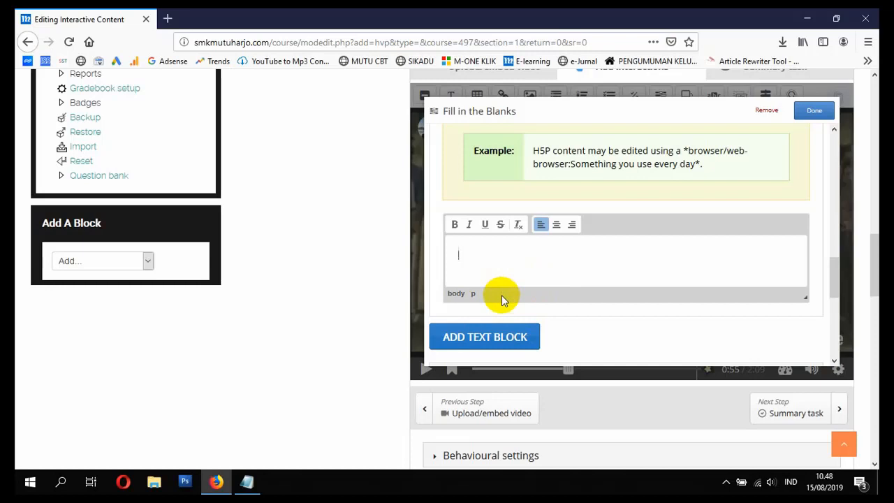
pyautogui.write('Siswa Membaca Puisi Ter')
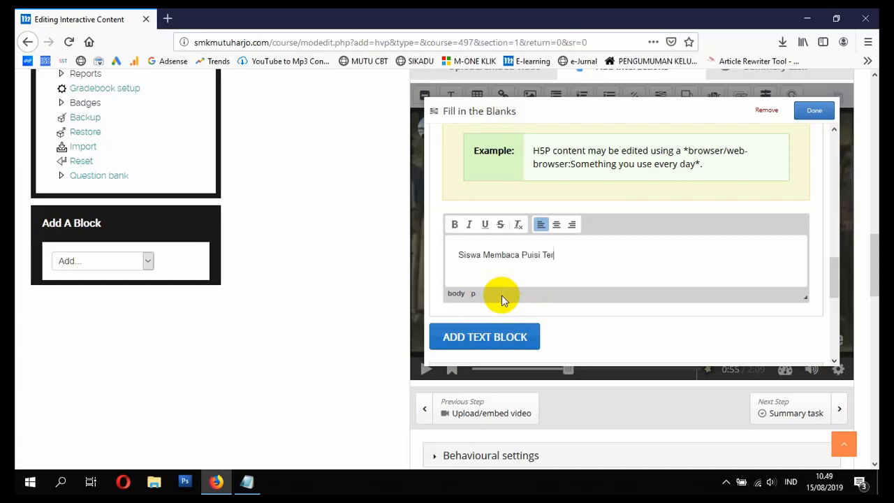
pyautogui.write('sebut Dengan Memegang')
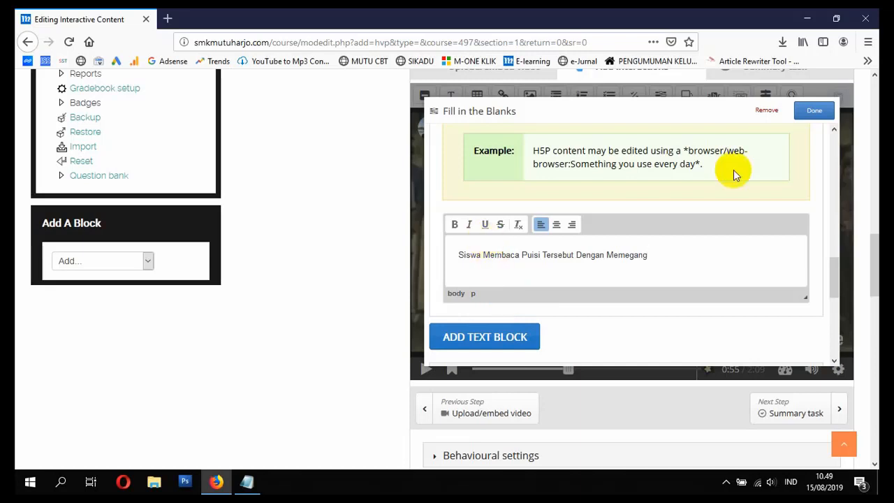
# Step: End the line with the blank answer "*kertas*" and finish editing the Fill in the Blanks interaction
pyautogui.doubleClick(686, 150)
pyautogui.write('tas')
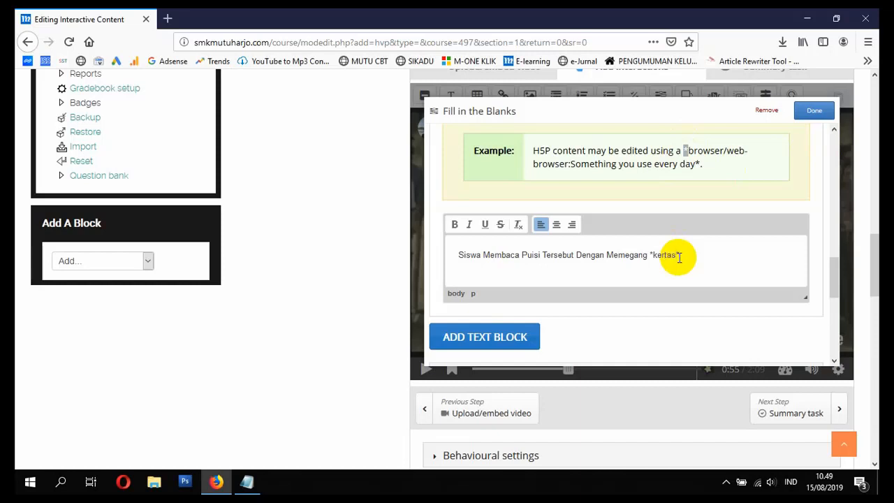
pyautogui.write('*')
pyautogui.scroll(-3, 619, 283)
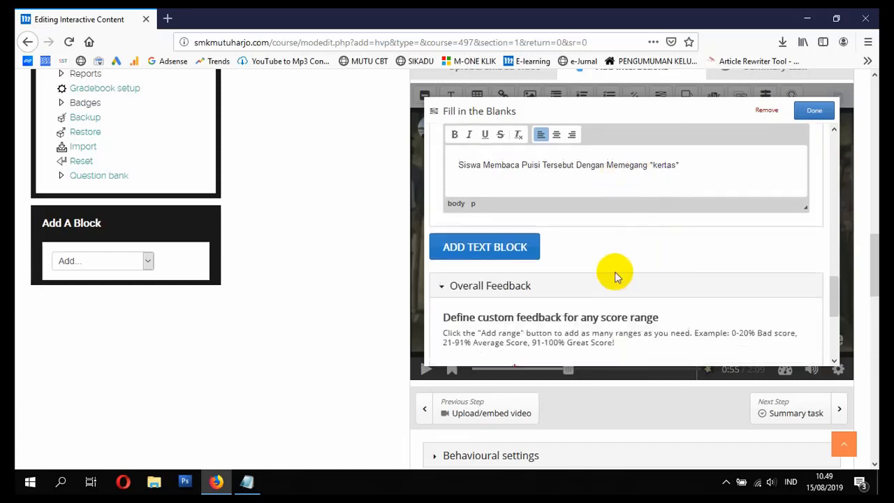
pyautogui.scroll(3, 705, 188)
pyautogui.click(813, 111)
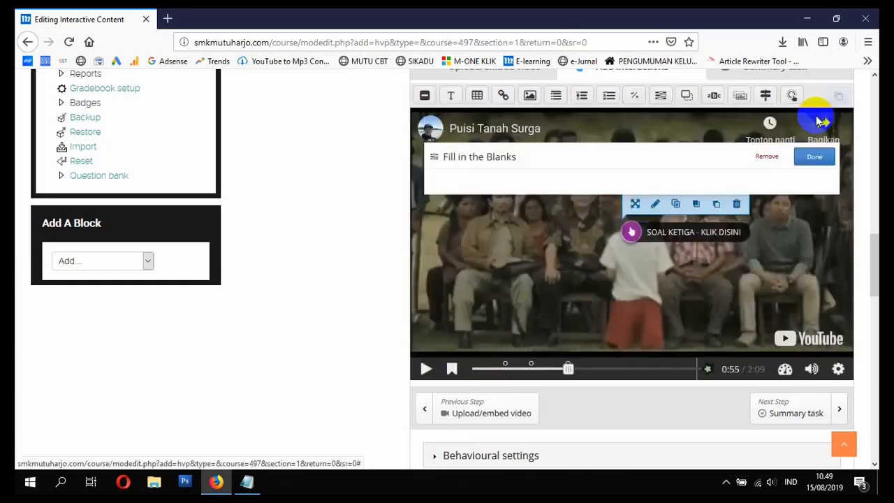
# Step: Play the video on to 1:11 and add a Text interaction there that pauses the video
pyautogui.click(425, 368)
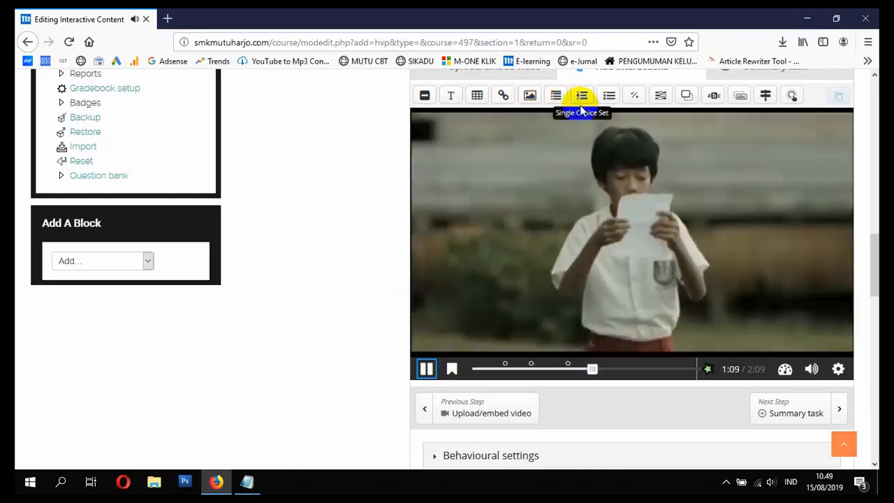
pyautogui.click(426, 368)
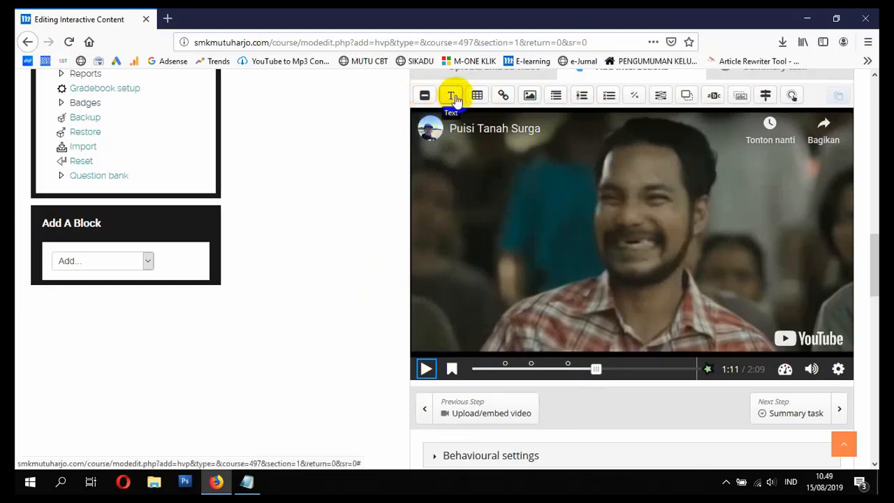
pyautogui.click(453, 96)
pyautogui.click(547, 162)
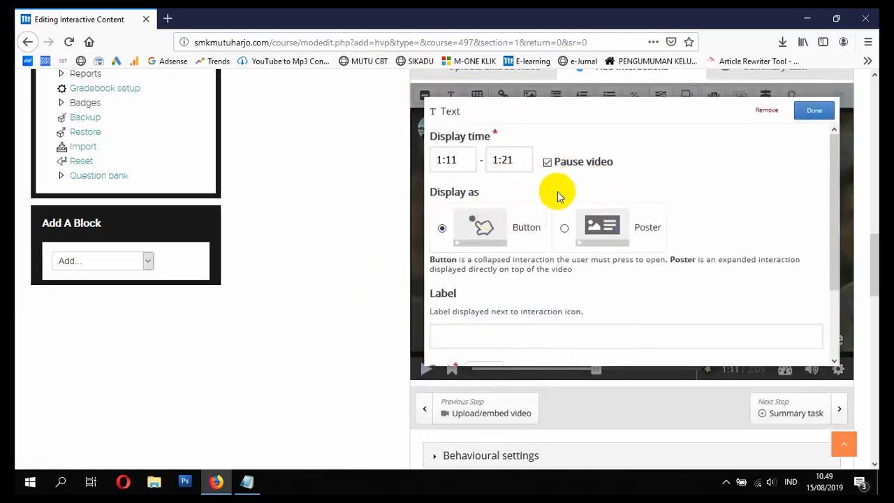
# Step: Label the Text interaction "INFORMASI PUISI - KLIK DISINI"
pyautogui.scroll(-2, 547, 313)
pyautogui.click(511, 260)
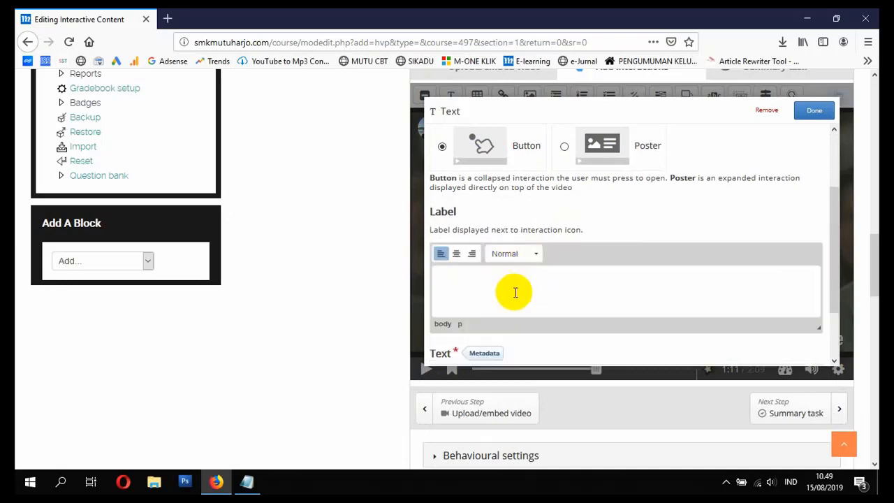
pyautogui.scroll(-2, 514, 291)
pyautogui.click(500, 241)
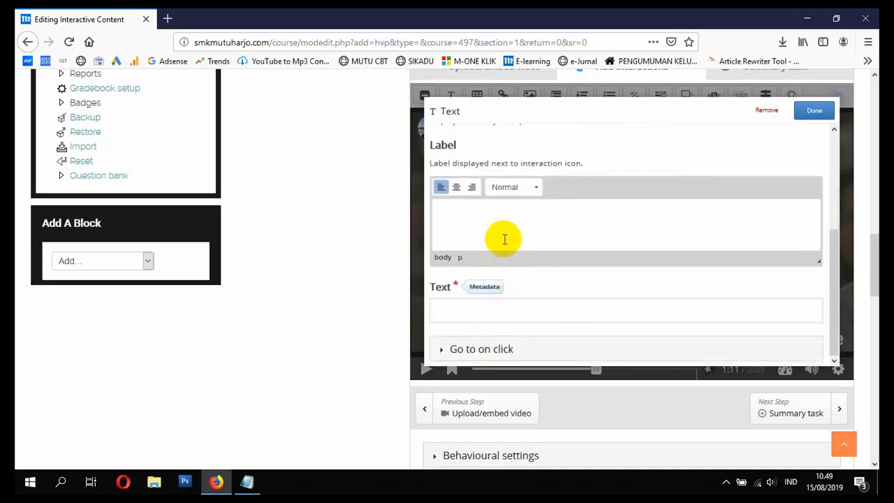
pyautogui.scroll(-2, 505, 252)
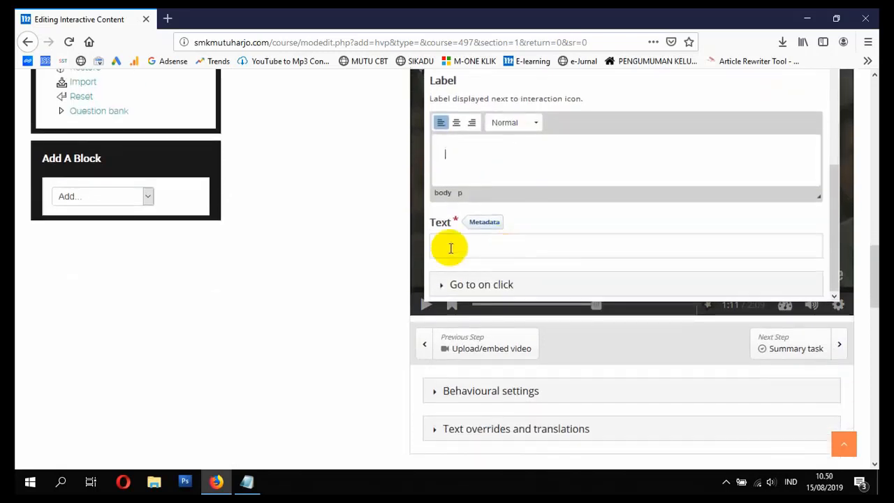
pyautogui.scroll(2, 397, 228)
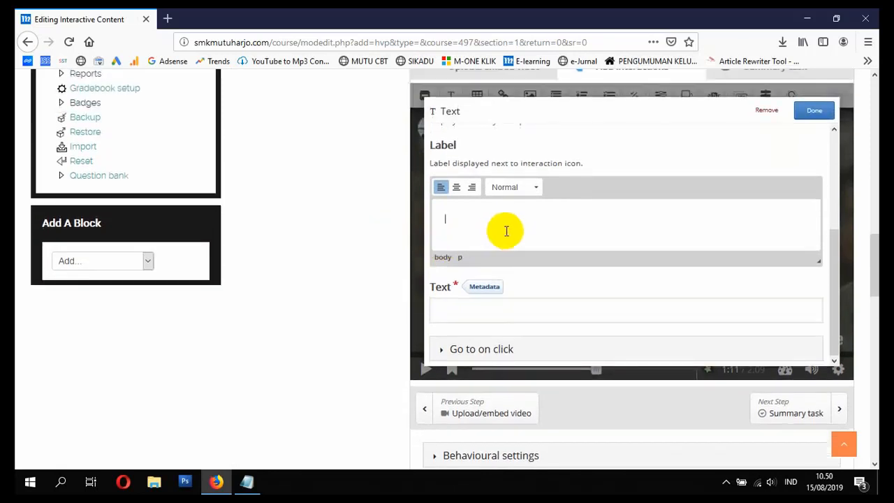
pyautogui.write('ING')
pyautogui.write('FORMASI PUISI - KLIK DISINI')
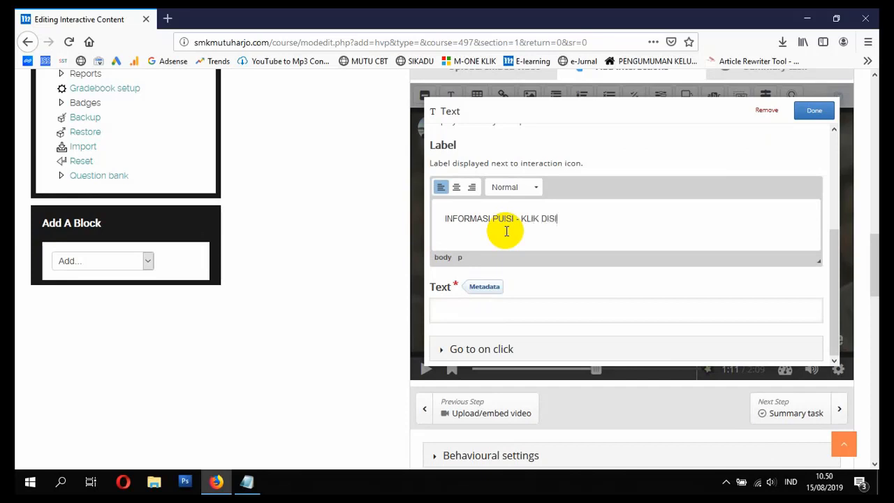
# Step: Search the web for "PUISI ADALAH" in a new browser tab
pyautogui.click(167, 18)
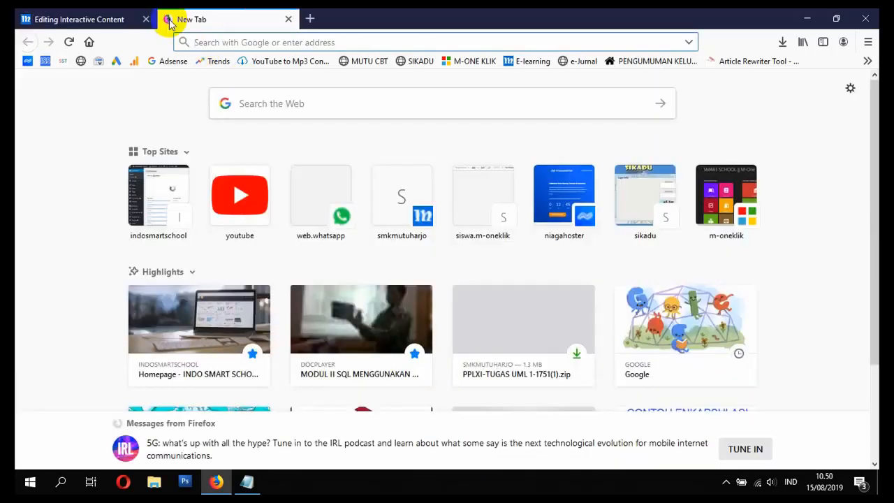
pyautogui.write('PUISI AAL')
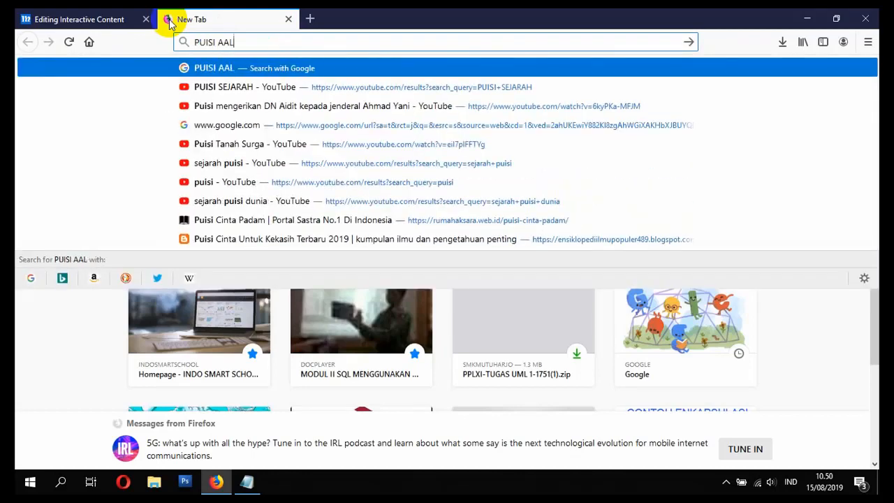
pyautogui.press('BackSpace')
pyautogui.press('BackSpace')
pyautogui.press('BackSpace')
pyautogui.write('ADALAH')
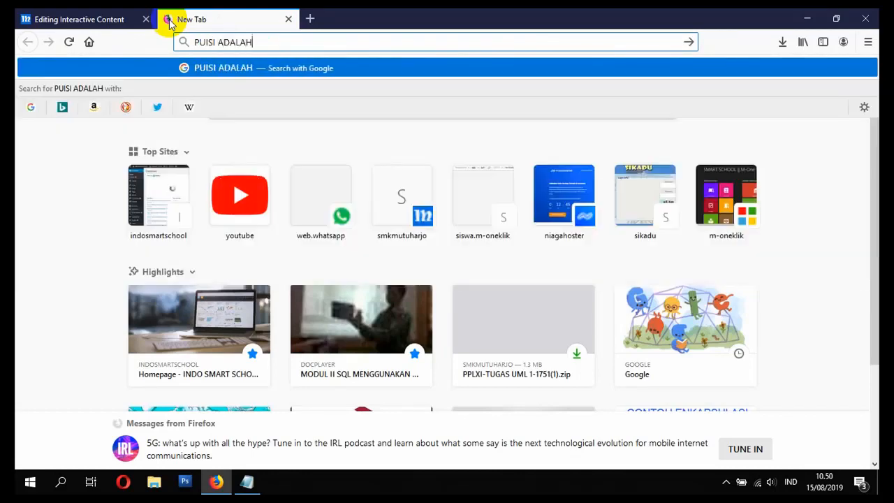
pyautogui.press('Return')
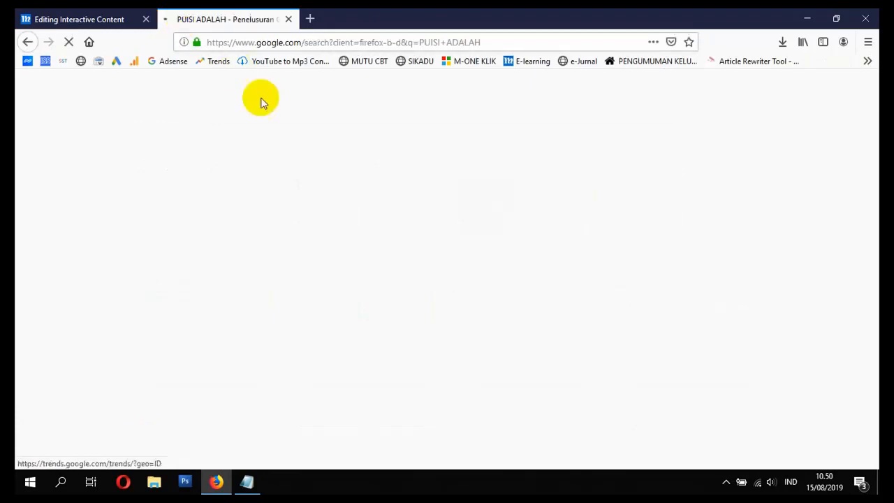
# Step: Open the Wikibooks page on Puisi from the search results and copy the first two sentences under Pengertian Puisi
pyautogui.scroll(-1, 279, 187)
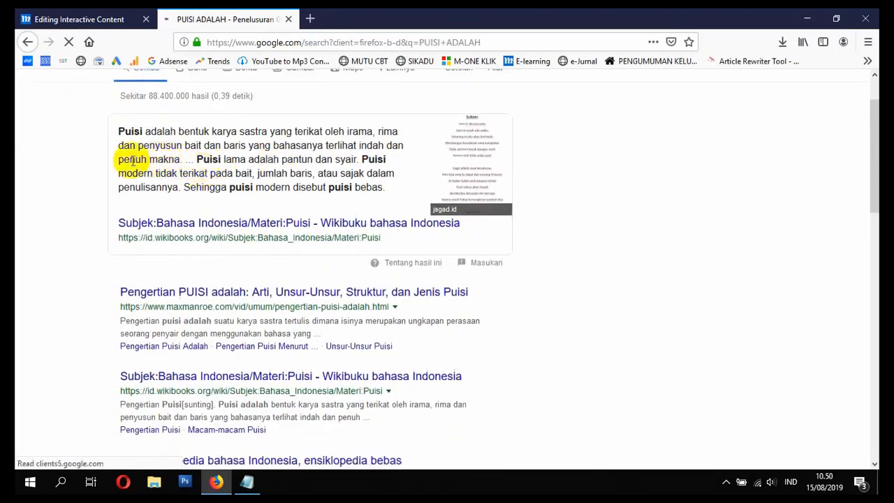
pyautogui.click(244, 228)
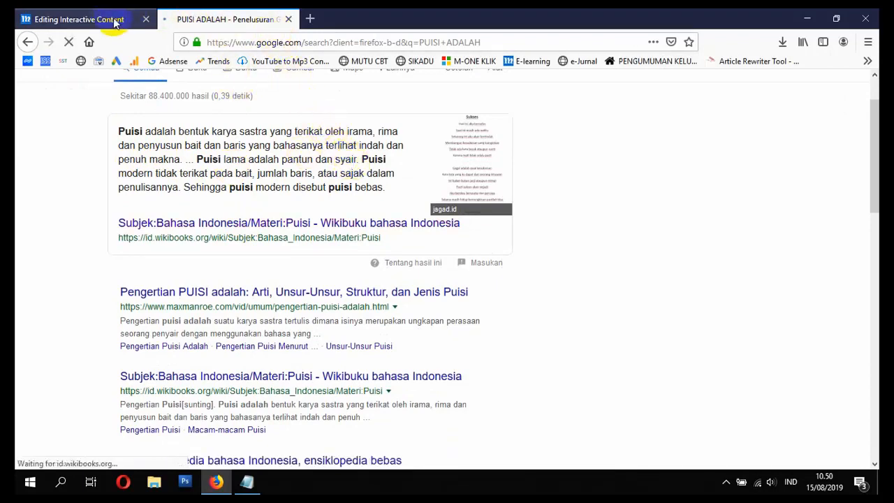
pyautogui.scroll(-2, 307, 202)
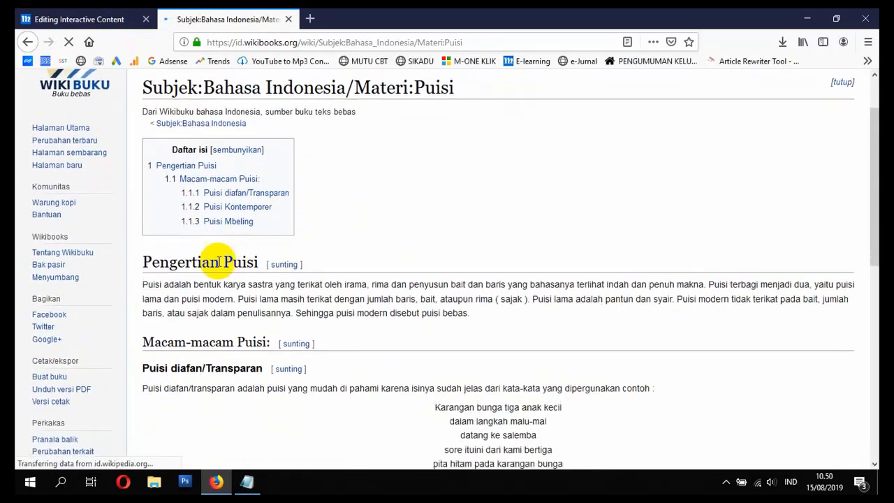
pyautogui.moveTo(143, 285); pyautogui.dragTo(239, 303)
pyautogui.hotkey('ctrl', 'c')
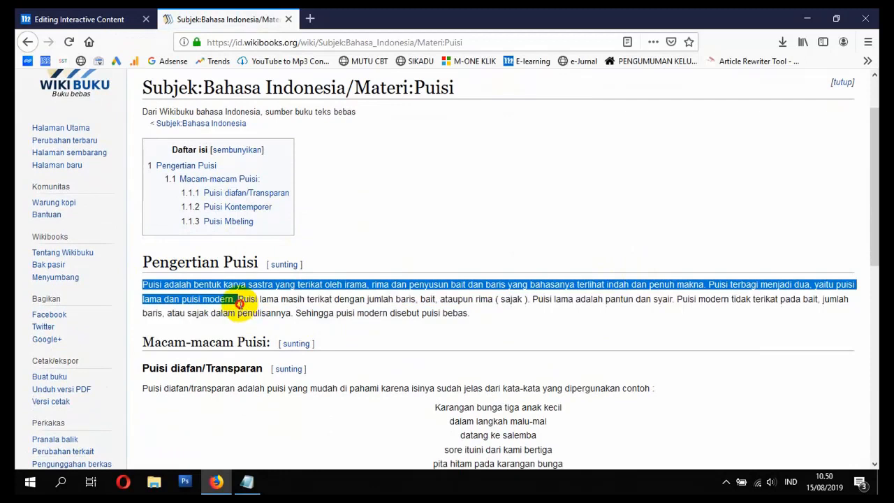
# Step: Return to the interactive content editor, paste the copied poetry definition as the Text interaction's text, and finish editing it
pyautogui.click(98, 21)
pyautogui.scroll(-3, 547, 282)
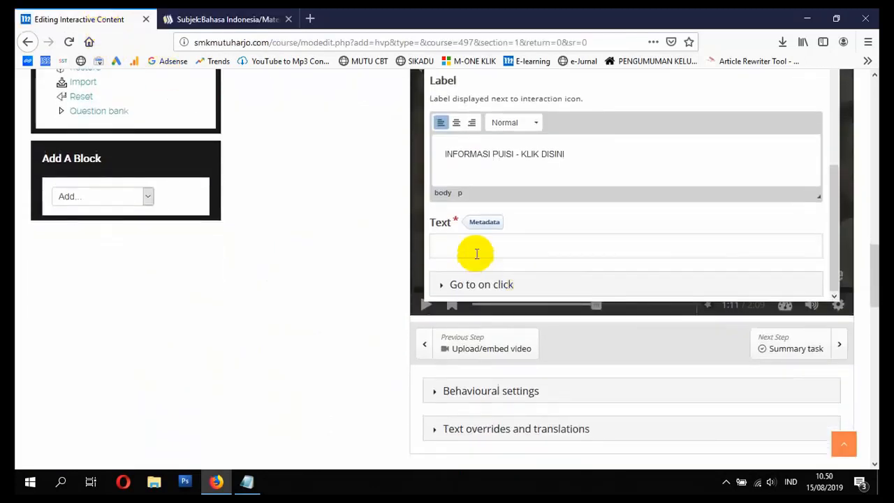
pyautogui.scroll(1, 419, 252)
pyautogui.click(479, 252)
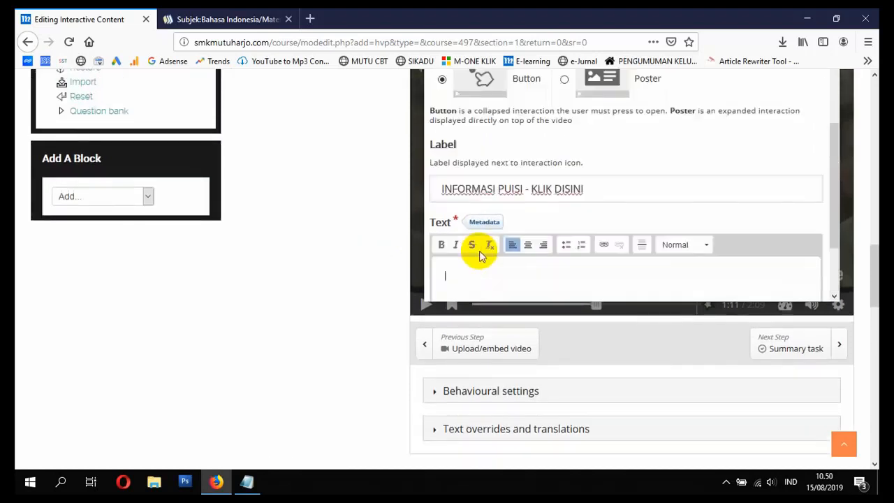
pyautogui.hotkey('ctrl', 'v')
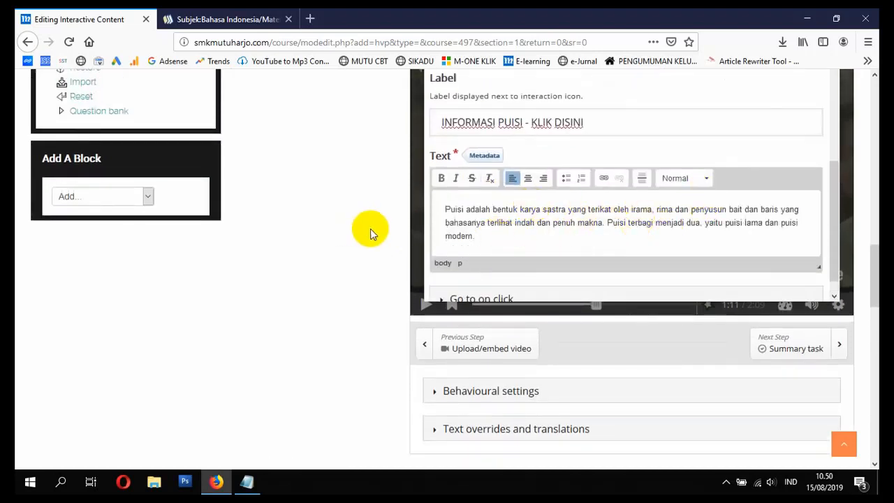
pyautogui.scroll(2, 361, 235)
pyautogui.scroll(1, 361, 235)
pyautogui.click(811, 176)
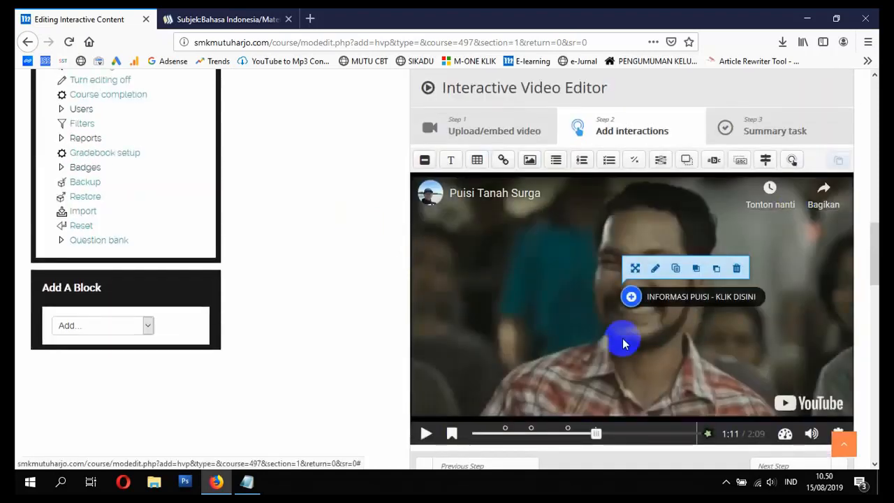
# Step: Play the video on to 1:22 and add an Image interaction at that point
pyautogui.click(426, 434)
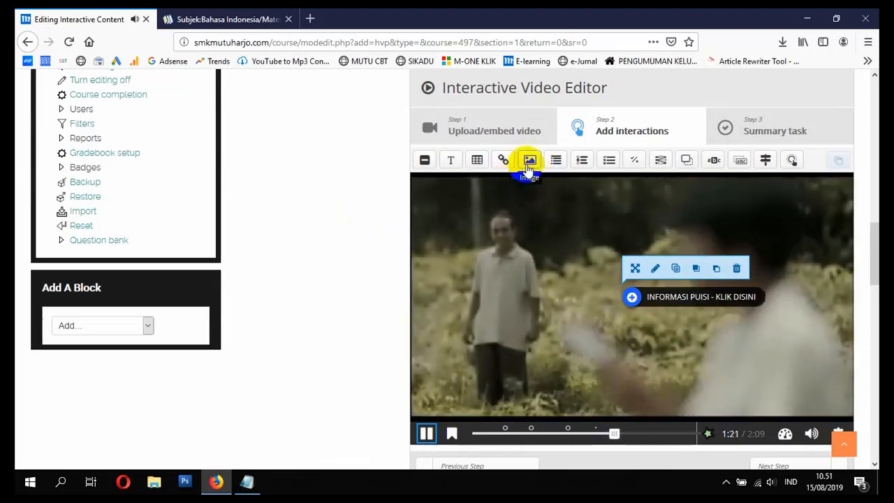
pyautogui.click(529, 160)
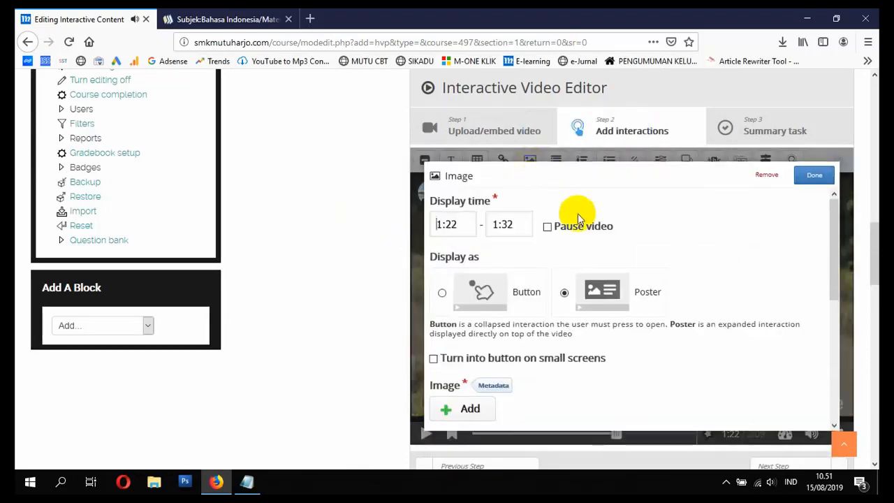
# Step: Search the web for "PUISI" in the other browser tab and show the image results
pyautogui.click(233, 14)
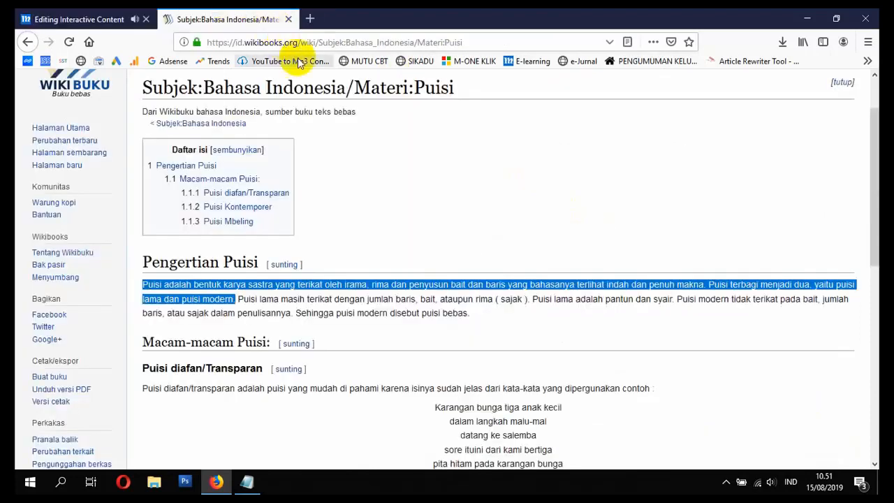
pyautogui.click(386, 44)
pyautogui.write('PU')
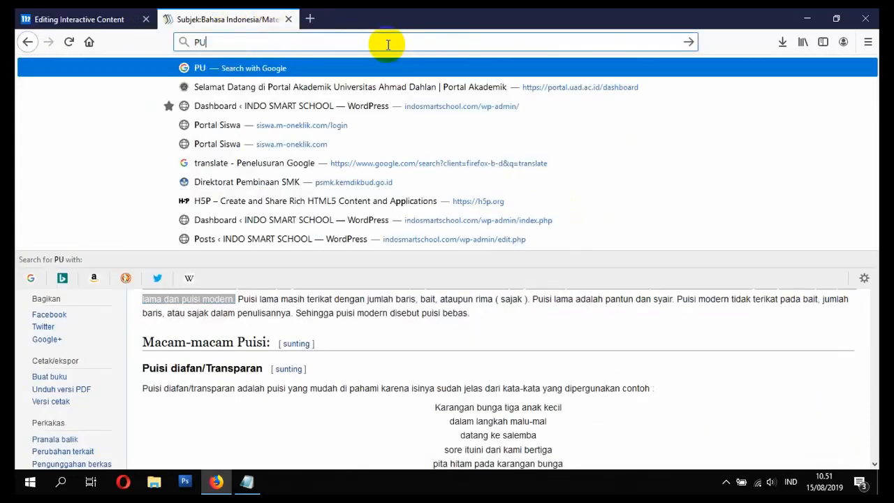
pyautogui.write('ISI')
pyautogui.press('Return')
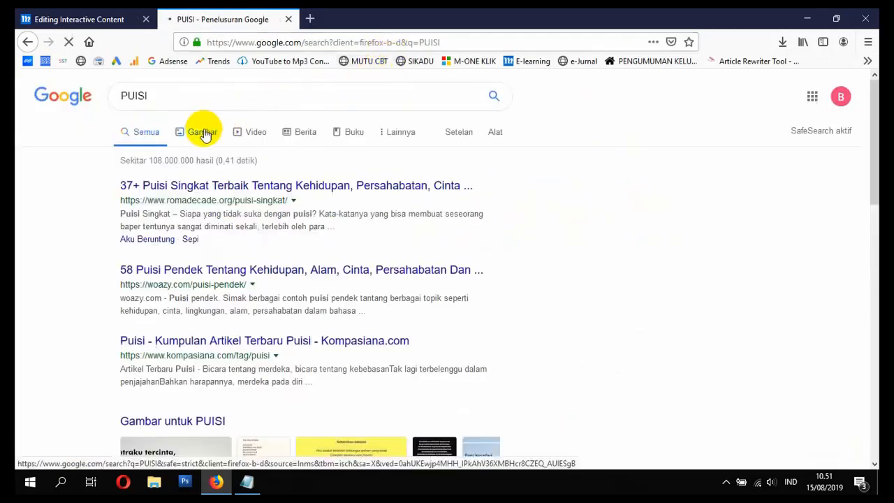
pyautogui.click(110, 19)
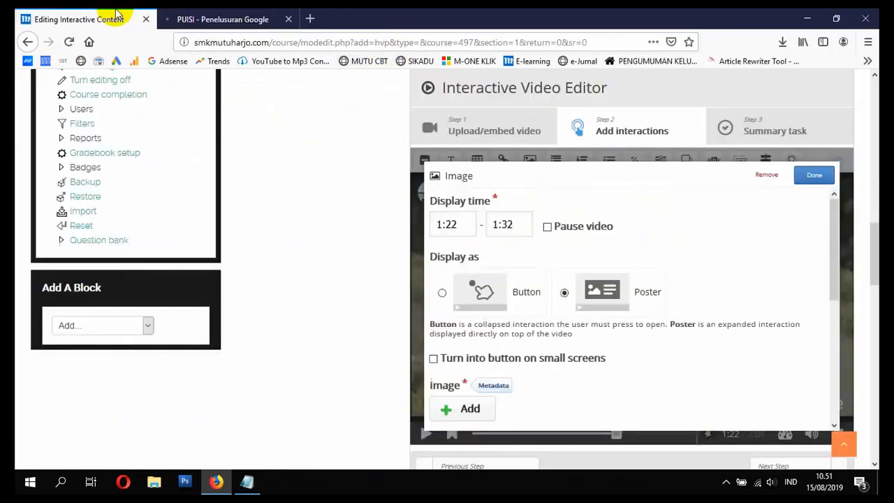
pyautogui.scroll(-2, 461, 241)
pyautogui.click(253, 15)
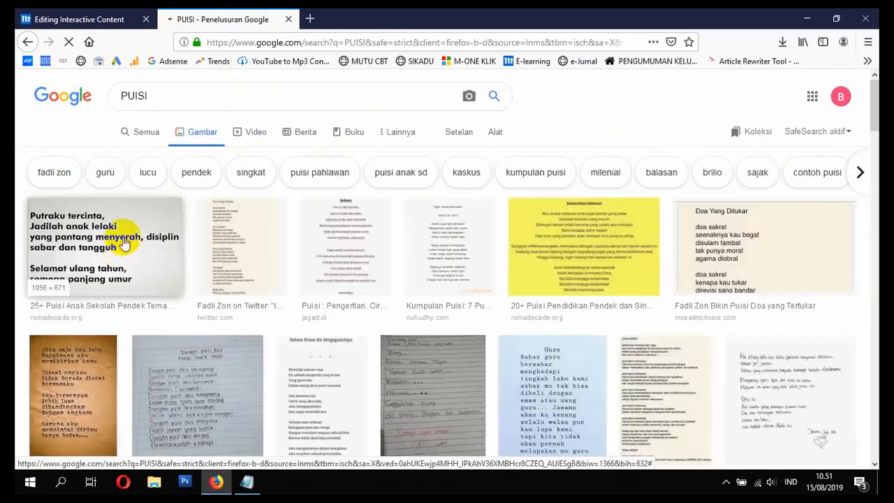
# Step: Open the preview of the first image result, the "Putraku tercinta" poem from romadecade.org
pyautogui.scroll(-5, 120, 262)
pyautogui.scroll(5, 120, 260)
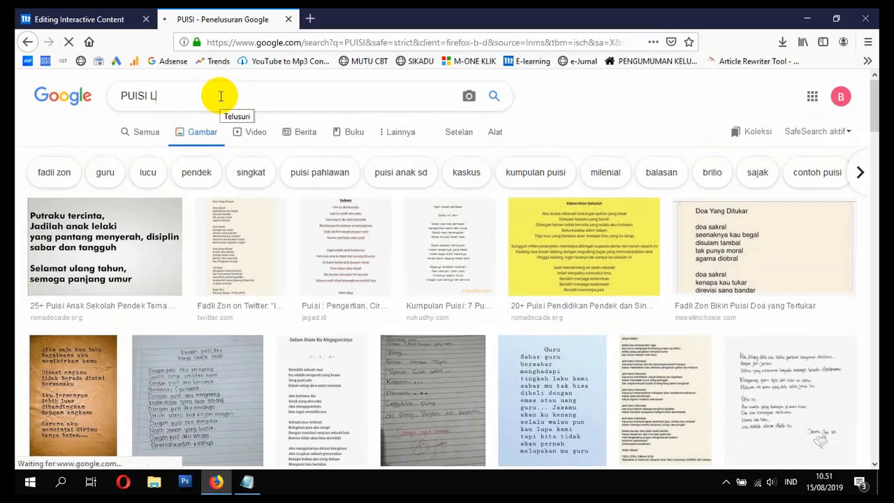
pyautogui.write('O')
pyautogui.press('BackSpace')
pyautogui.press('BackSpace')
pyautogui.press('BackSpace')
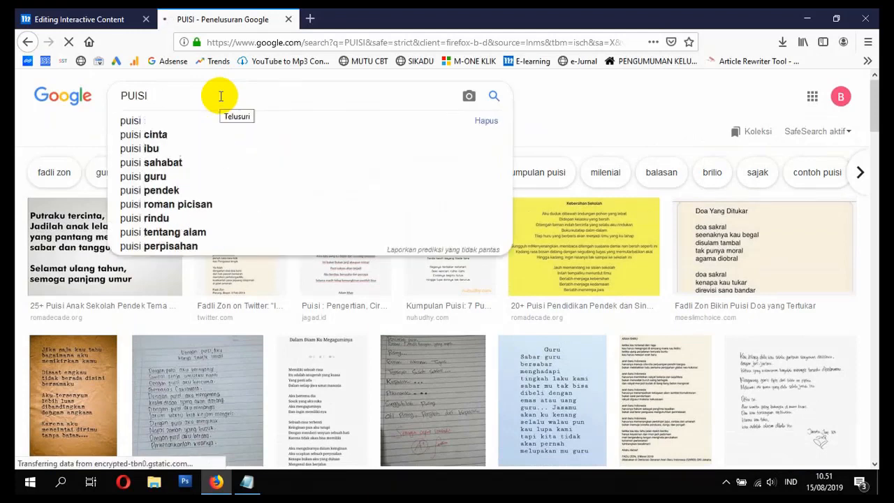
pyautogui.click(78, 264)
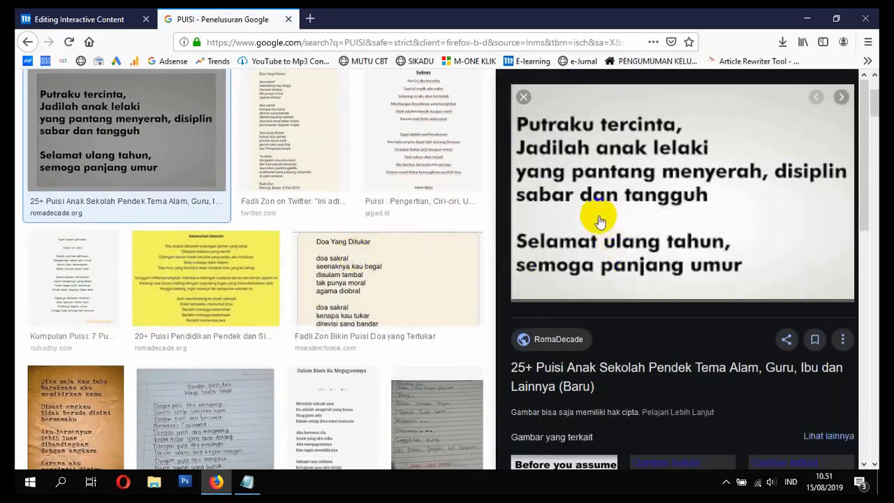
# Step: Return to the Image interaction in the video editor and enable Turn into button on small screens
pyautogui.click(88, 18)
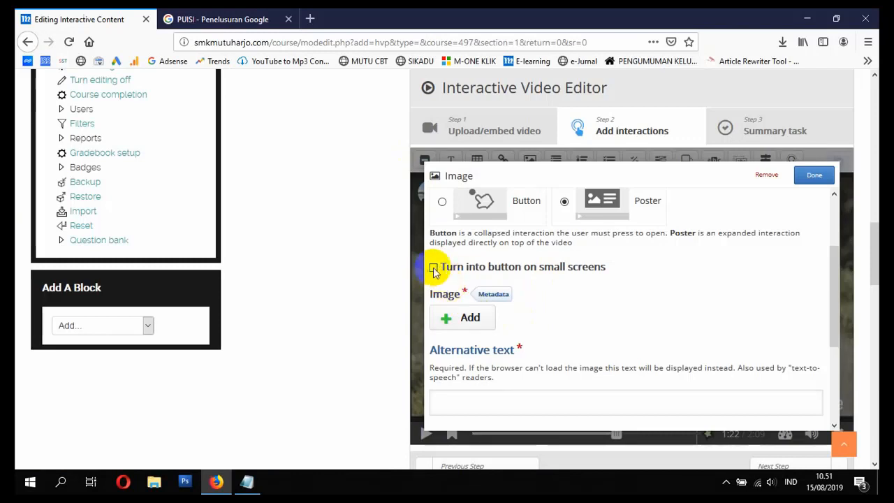
pyautogui.click(469, 318)
pyautogui.click(399, 290)
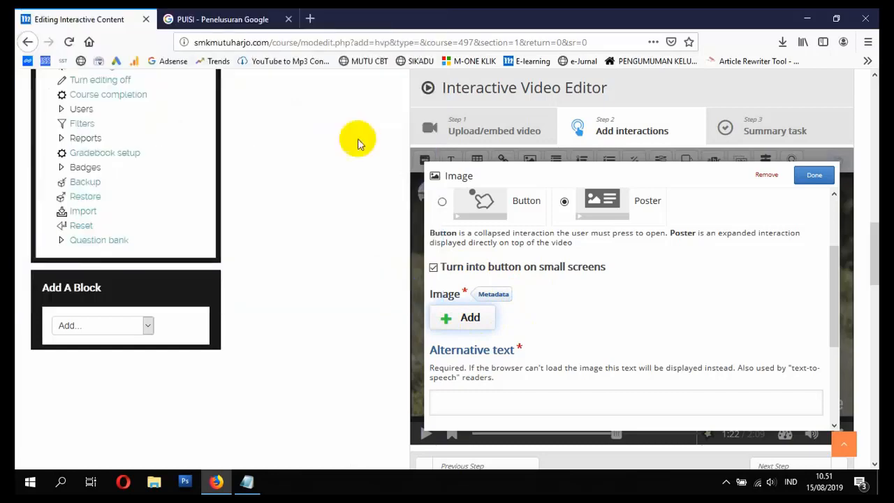
# Step: Save the previewed poem image to the Desktop as Contoh-Puisi-Anak-singkat-e1553746271975.jpg
pyautogui.hotkey('ctrl', 'Tab')
pyautogui.rightClick(600, 213)
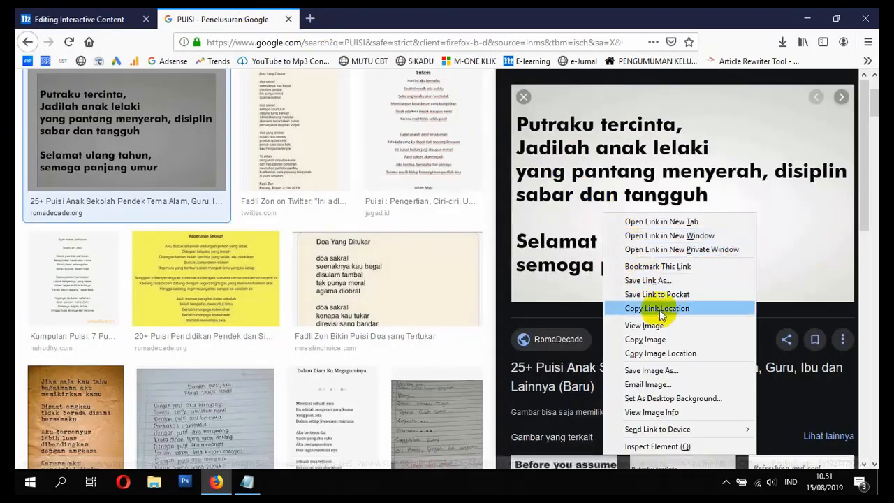
pyautogui.click(657, 370)
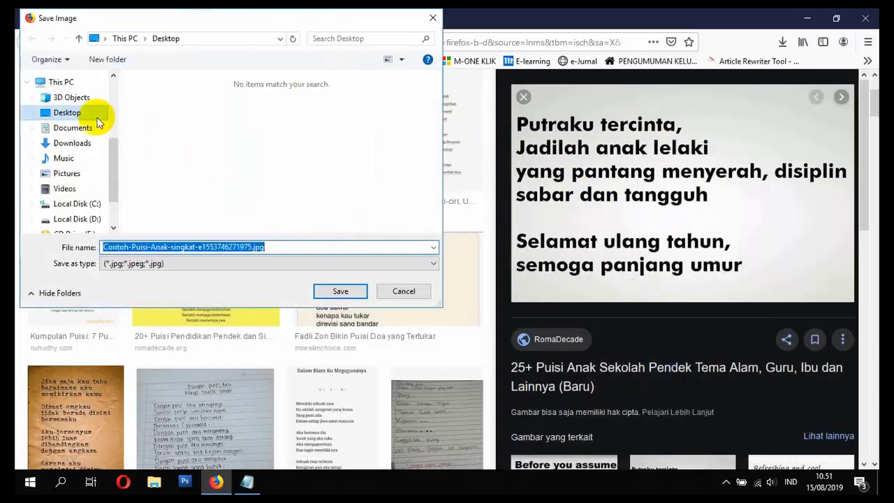
pyautogui.click(344, 290)
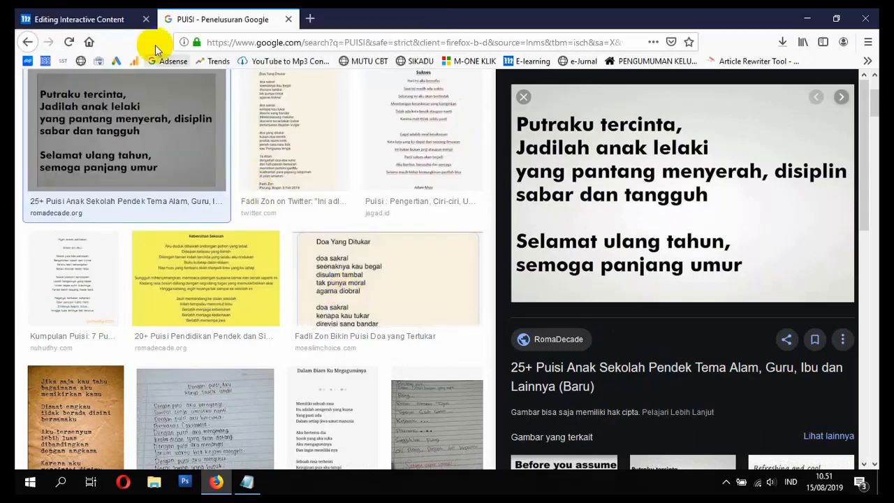
# Step: Upload Contoh-Puisi-Anak-singkat-e1553746271975.jpg from the Desktop as the Image interaction's picture
pyautogui.click(84, 19)
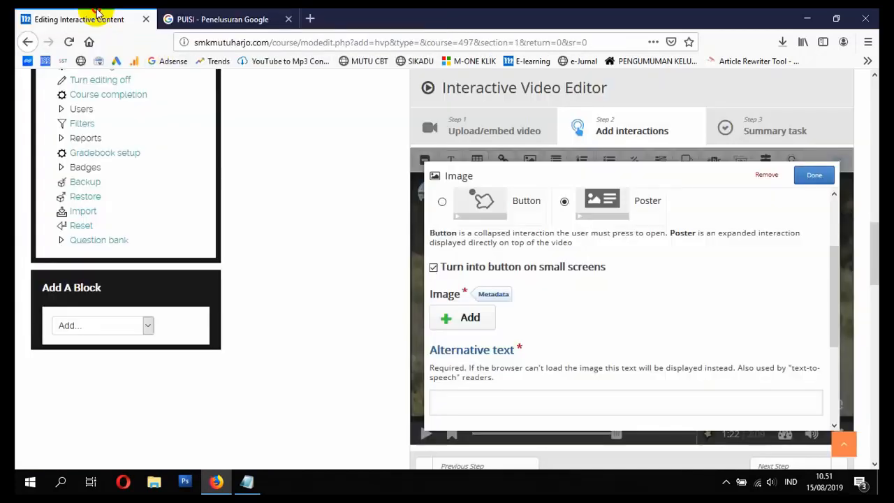
pyautogui.click(461, 320)
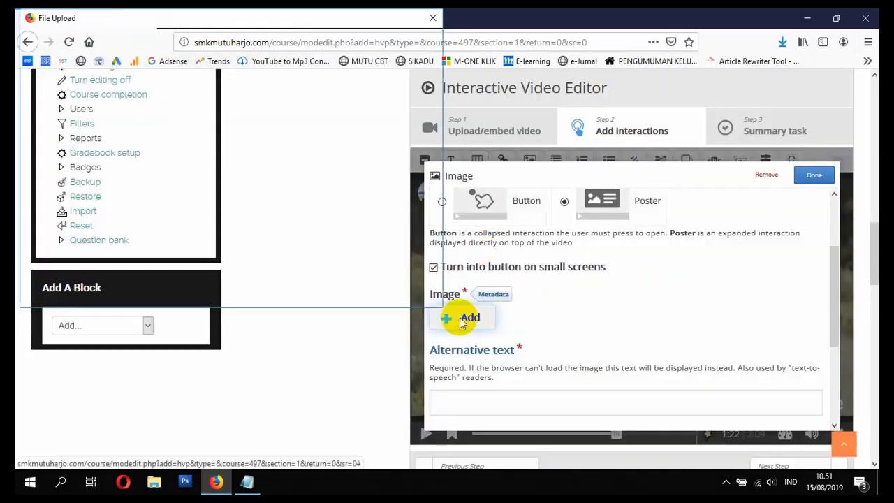
pyautogui.click(68, 112)
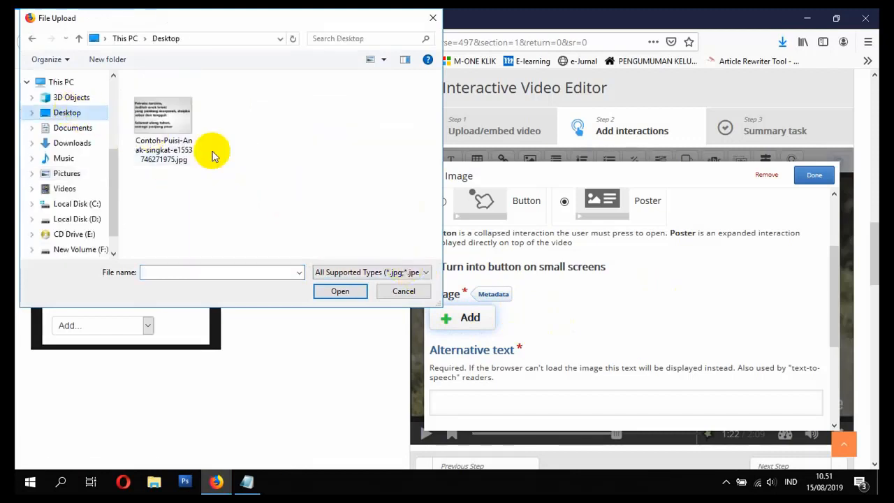
pyautogui.doubleClick(162, 122)
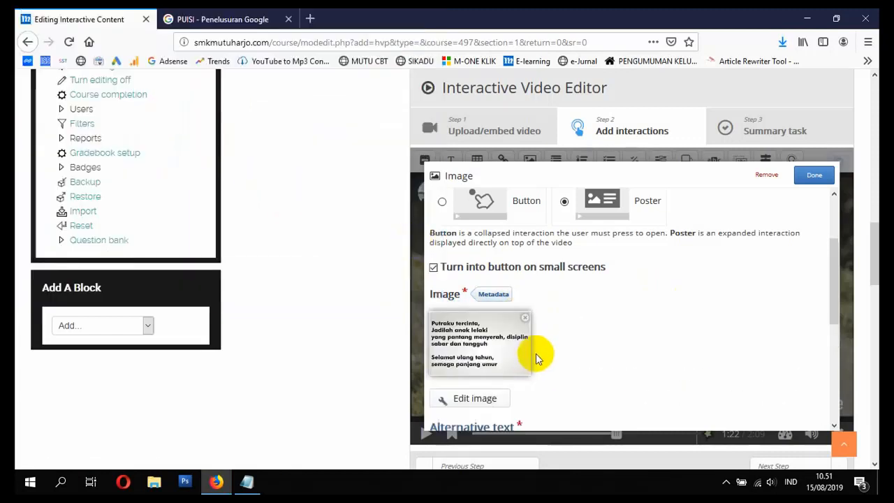
# Step: Enter alternative text beginning with "Contoh Pui" for the poem image and finish editing the interaction
pyautogui.scroll(-3, 535, 355)
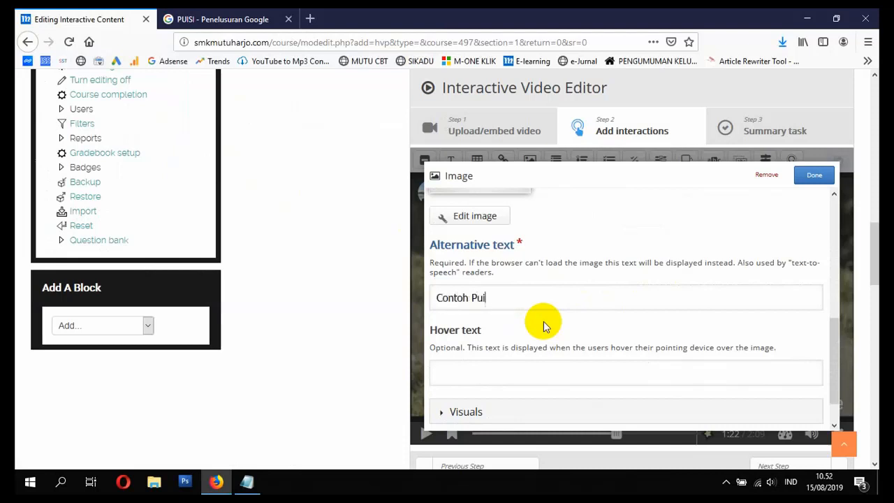
pyautogui.click(814, 175)
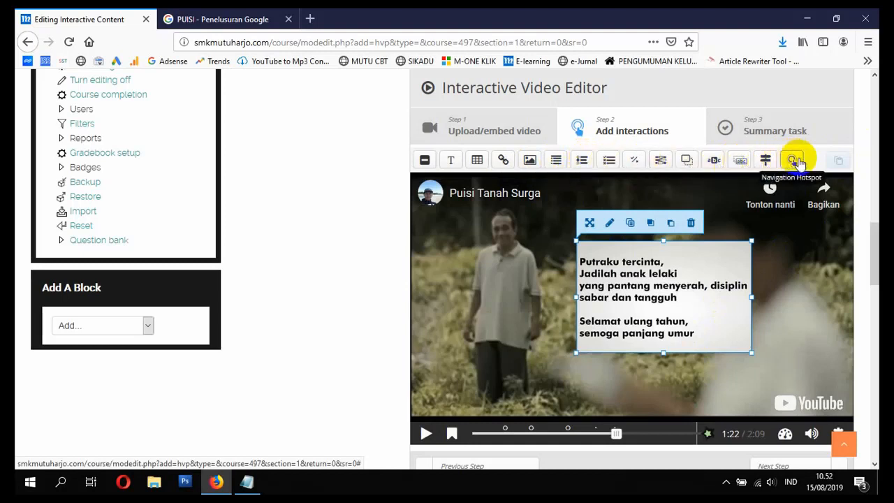
# Step: Go to the Summary task stage of the interactive video and title the summary "Penilaian Video 1"
pyautogui.scroll(-1, 740, 337)
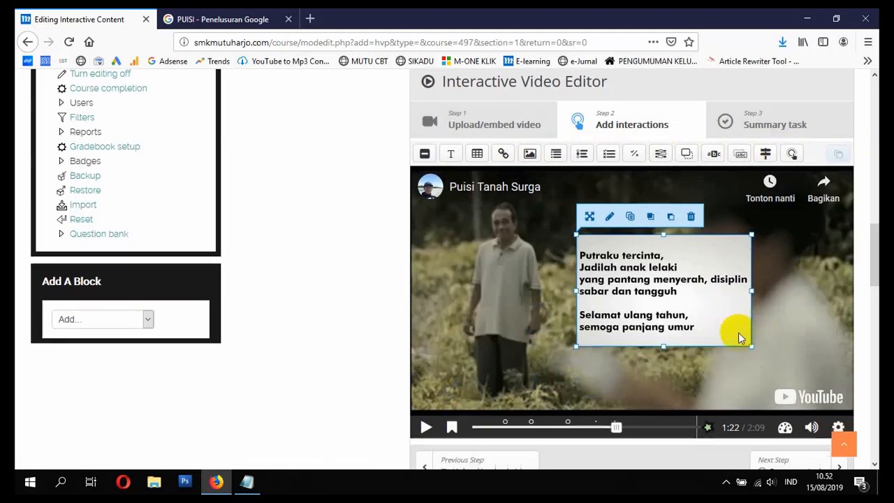
pyautogui.scroll(-3, 658, 259)
pyautogui.scroll(4, 677, 255)
pyautogui.click(773, 195)
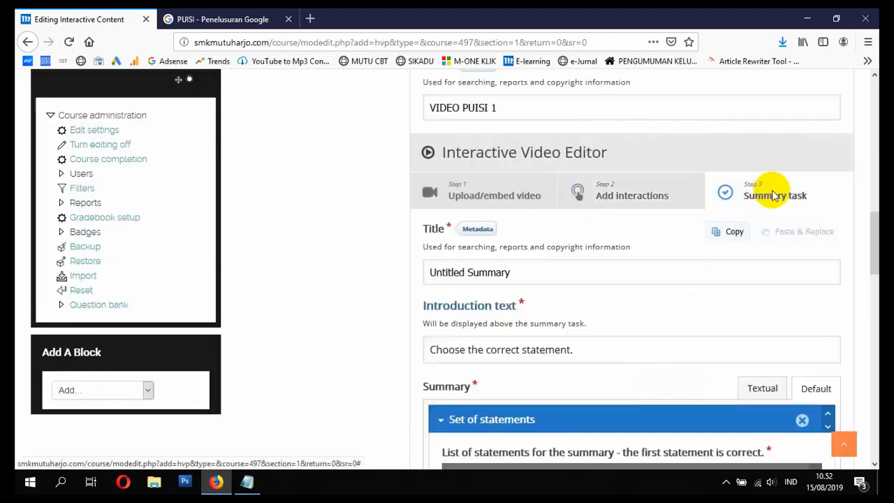
pyautogui.scroll(-2, 698, 224)
pyautogui.click(740, 179)
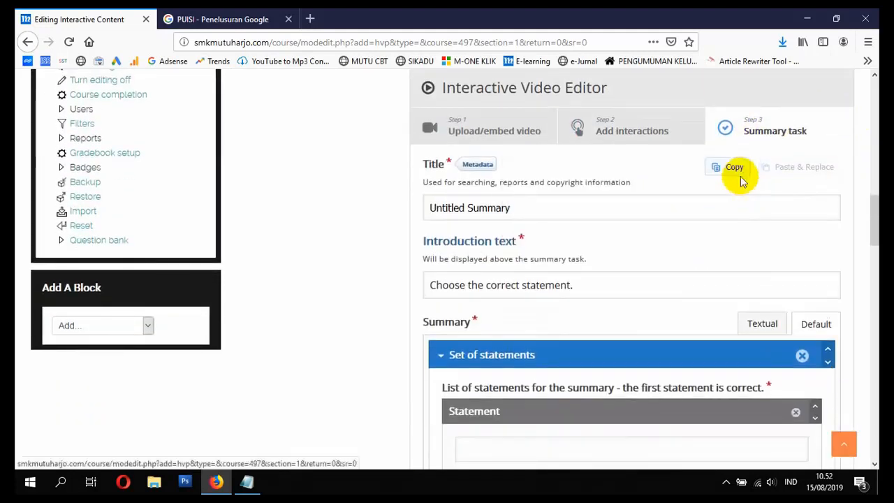
pyautogui.moveTo(524, 214); pyautogui.dragTo(429, 210)
pyautogui.scroll(3, 503, 232)
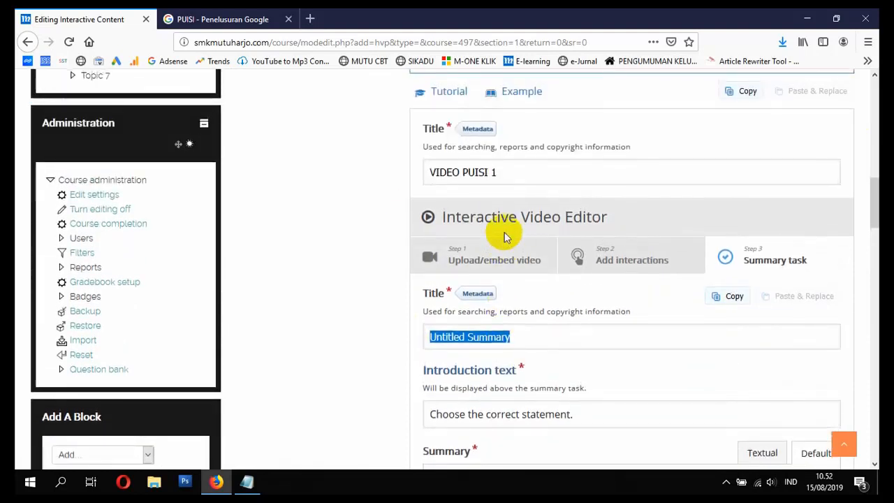
pyautogui.write('Penil')
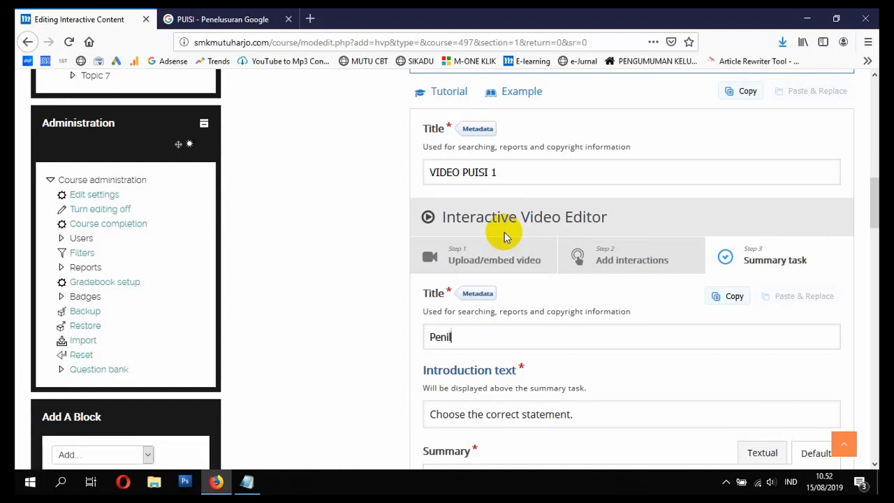
pyautogui.write('aian Video 1')
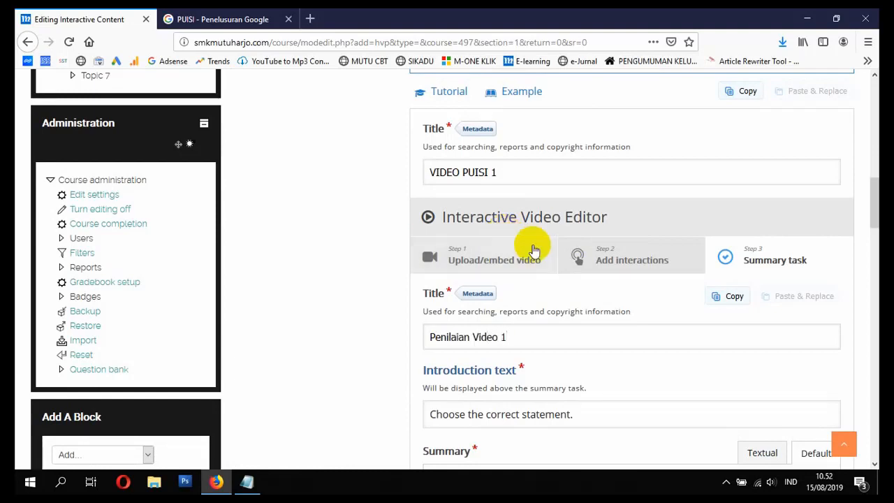
# Step: Keep the default introduction text and empty summary statements, and save the interactive video, returning to the course
pyautogui.scroll(-3, 534, 244)
pyautogui.click(530, 284)
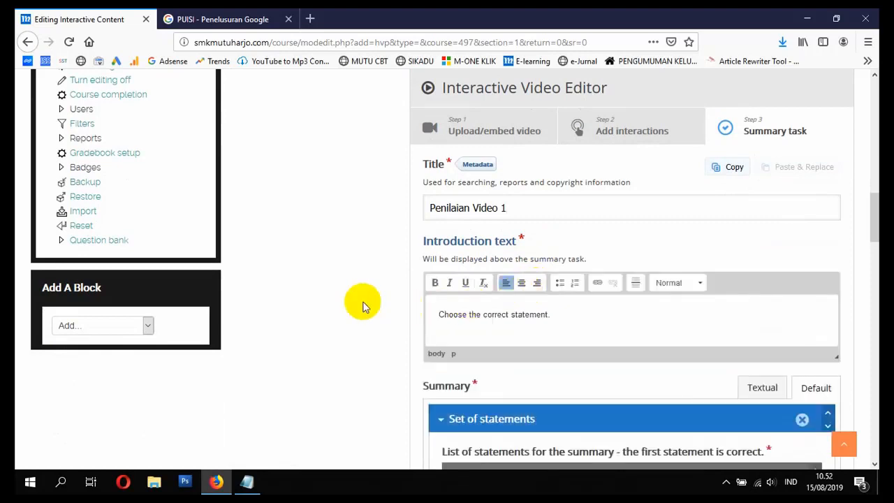
pyautogui.scroll(-3, 377, 299)
pyautogui.scroll(-9, 433, 285)
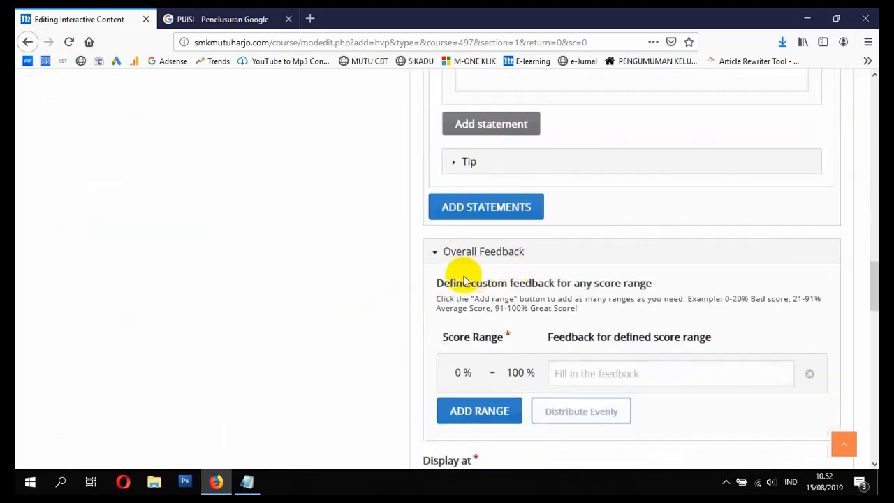
pyautogui.scroll(-14, 442, 283)
pyautogui.scroll(-6, 407, 279)
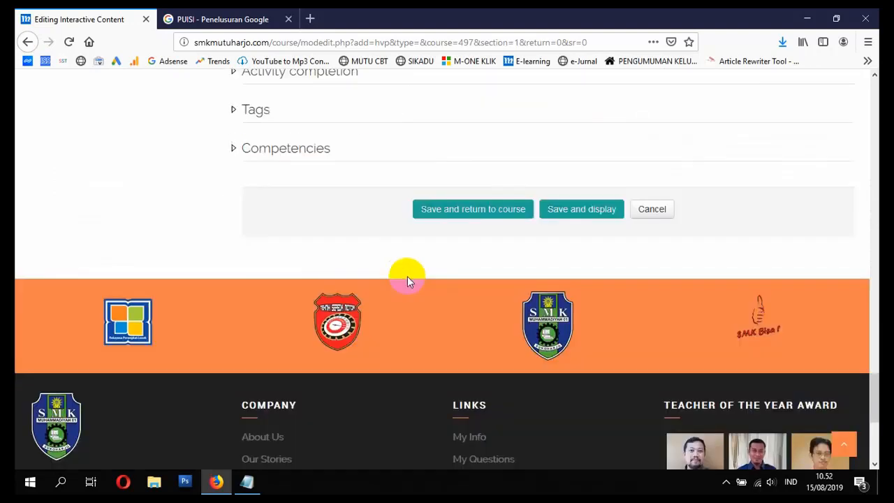
pyautogui.click(434, 198)
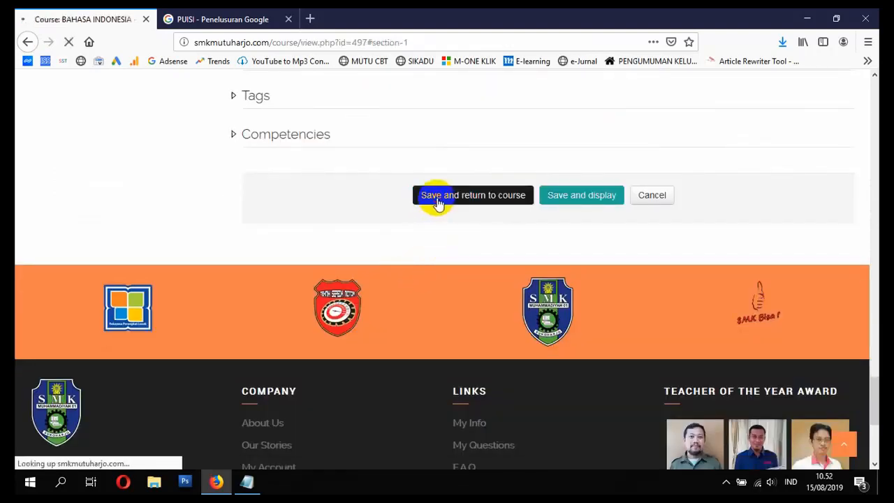
# Step: Open the VIDEO PUISI 1 activity from the PUISI ABAD 20 section and view its interactive video player
pyautogui.scroll(-7, 442, 203)
pyautogui.scroll(-12, 441, 203)
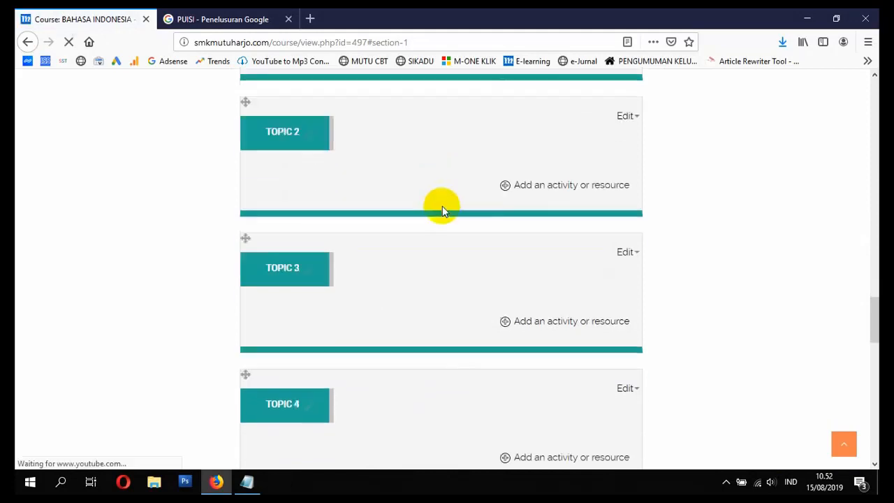
pyautogui.scroll(14, 439, 210)
pyautogui.scroll(-3, 441, 219)
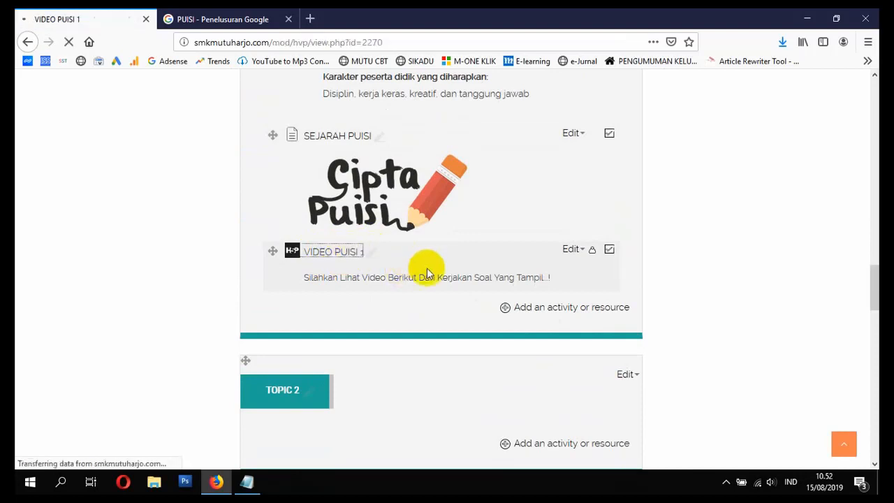
pyautogui.scroll(-4, 428, 272)
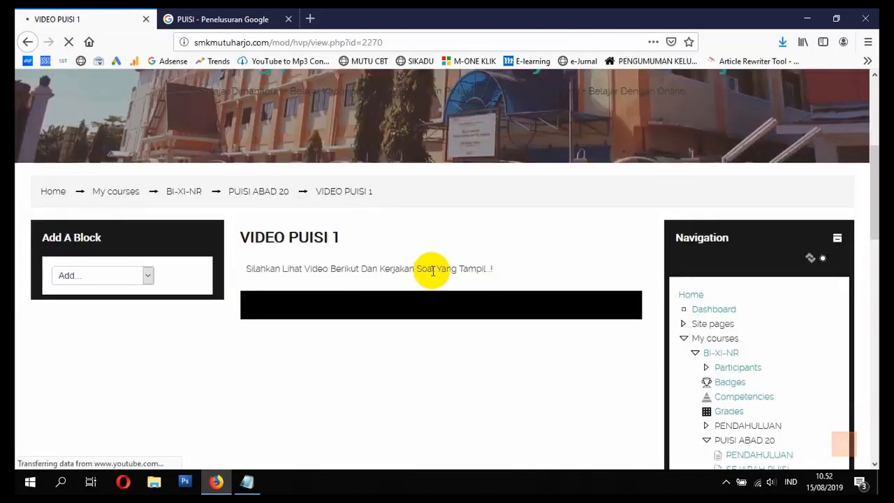
pyautogui.scroll(-1, 429, 279)
pyautogui.scroll(-2, 429, 281)
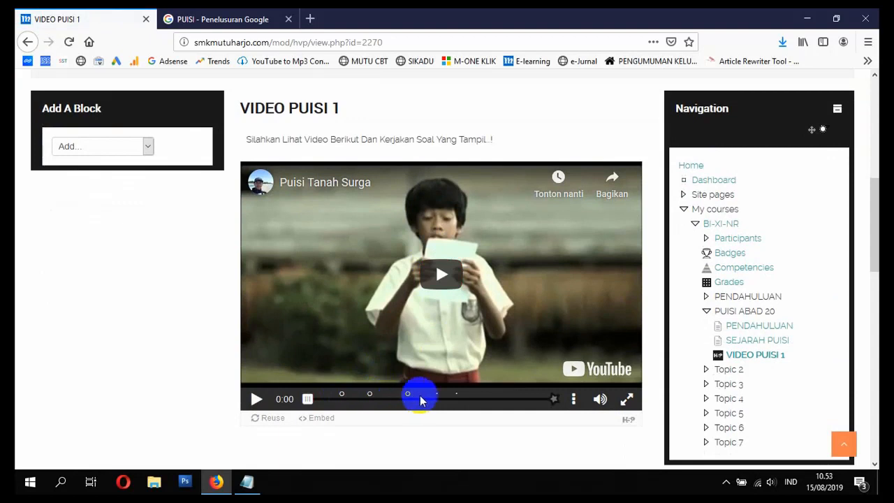
# Step: Play the VIDEO PUISI 1 interactive video until the SOAL PERTAMA prompt and open its question
pyautogui.click(426, 284)
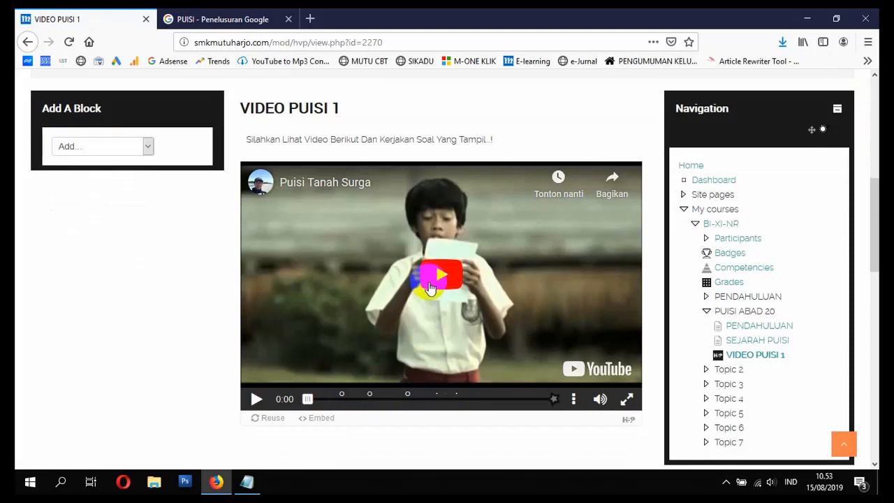
pyautogui.click(435, 284)
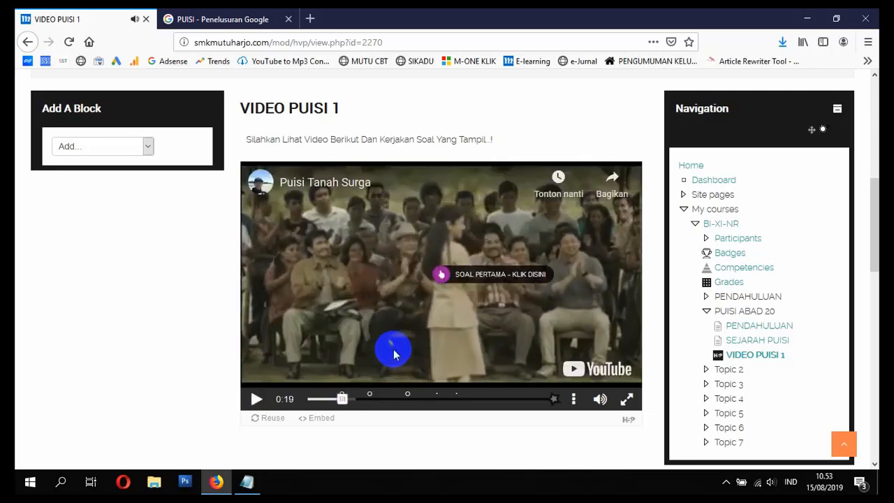
pyautogui.click(441, 278)
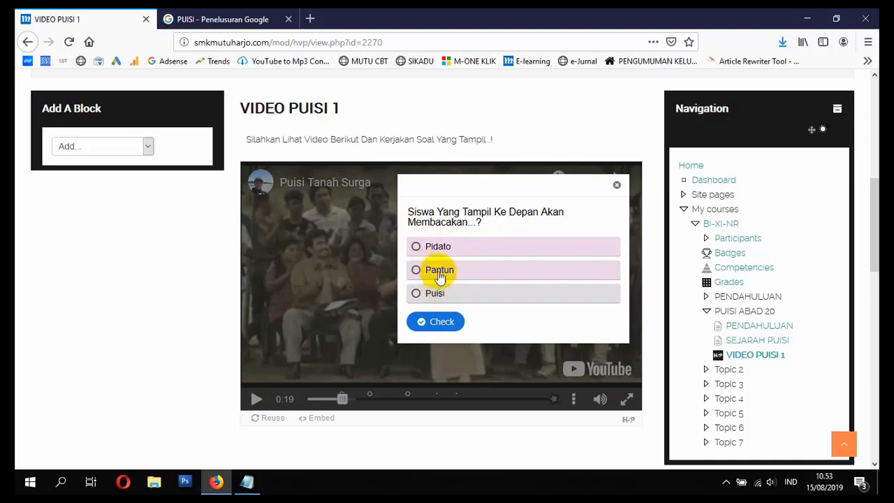
# Step: Test the first question by checking the answers "Pidato" and "Pantun", retrying after each attempt
pyautogui.click(428, 248)
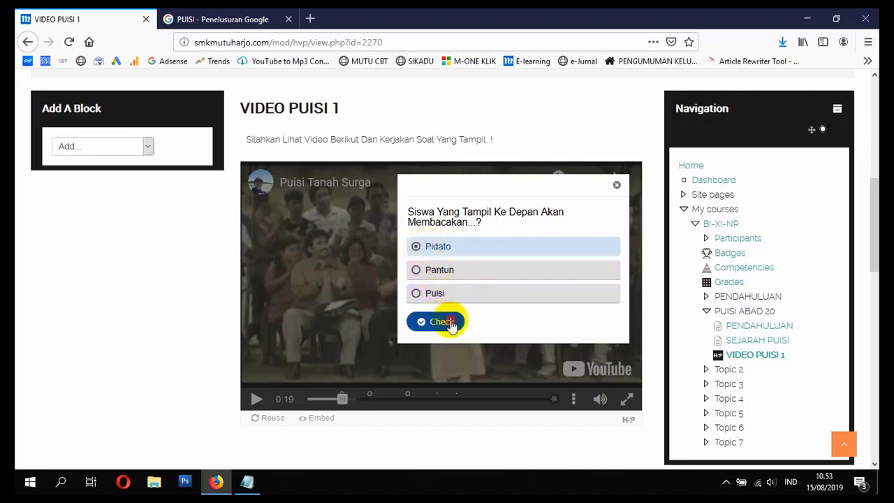
pyautogui.click(447, 320)
pyautogui.click(559, 321)
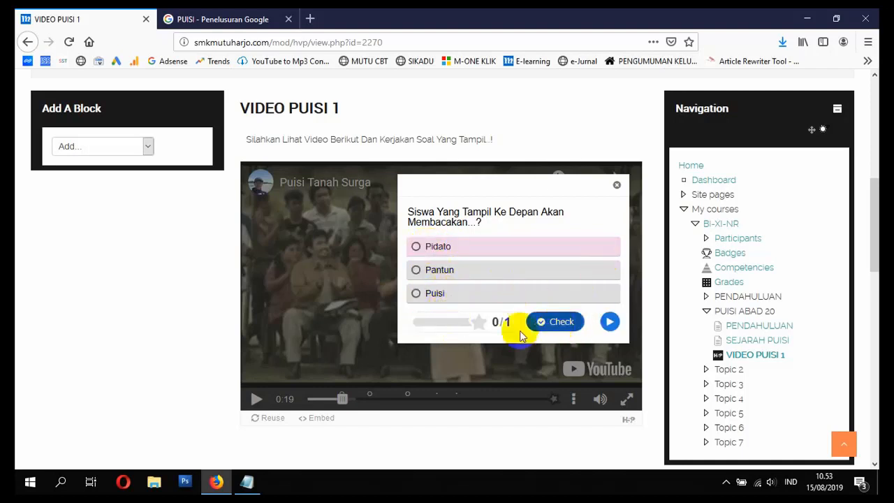
pyautogui.click(428, 272)
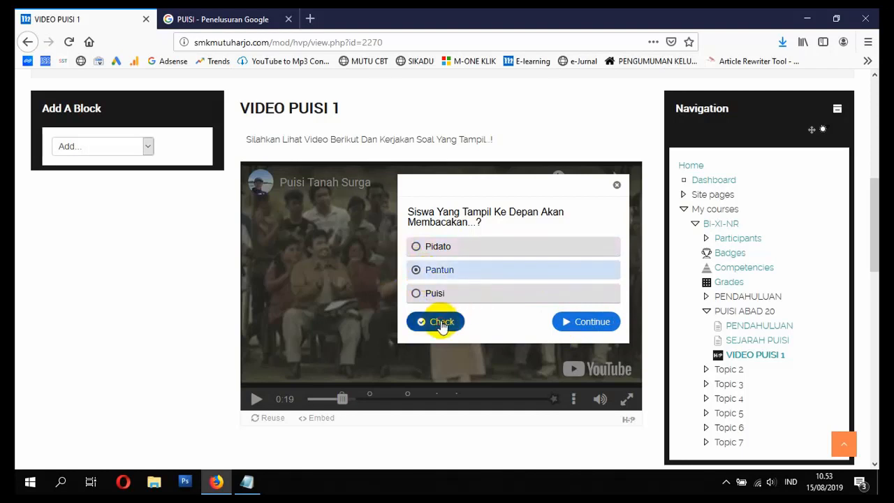
pyautogui.click(562, 322)
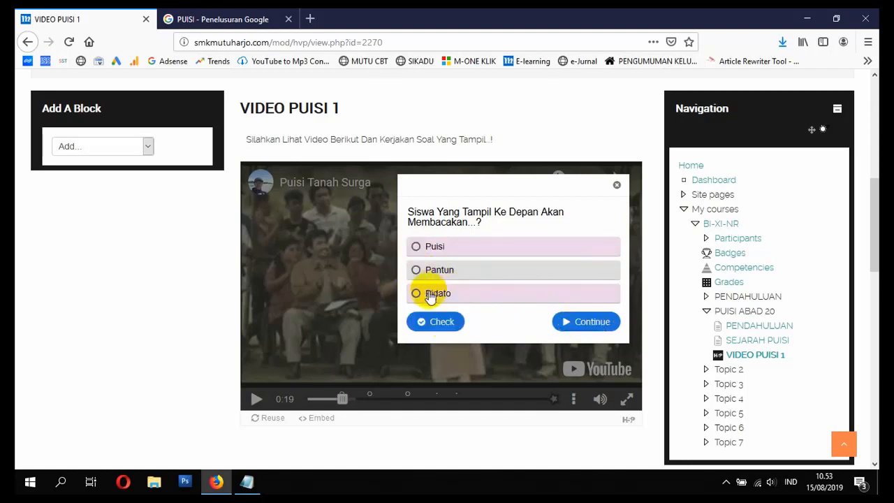
# Step: Answer the first question with "Puisi", check it and continue the video
pyautogui.click(433, 250)
pyautogui.click(439, 322)
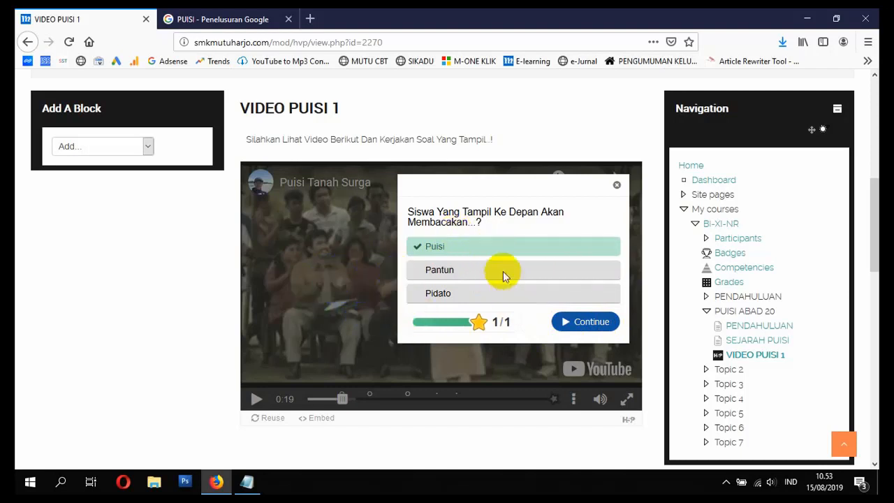
pyautogui.click(587, 324)
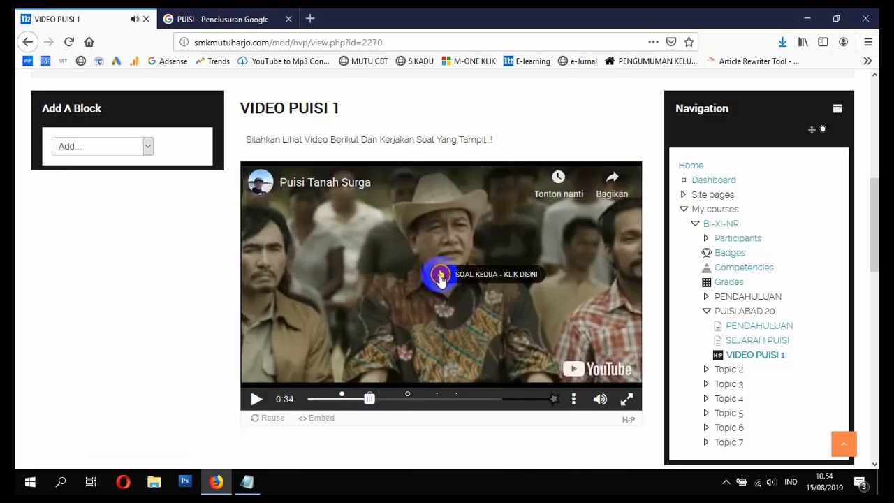
# Step: Open the SOAL KEDUA question at 0:34, answer "True", check it and continue the video
pyautogui.click(441, 277)
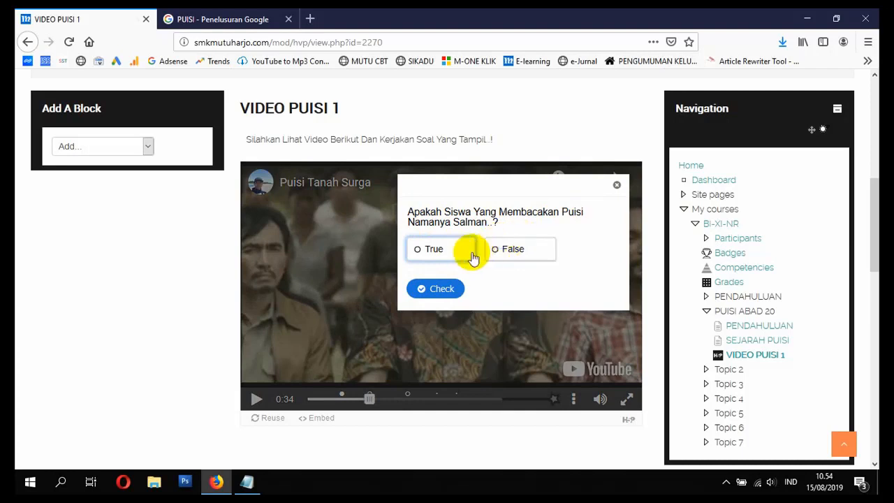
pyautogui.click(434, 247)
pyautogui.click(435, 287)
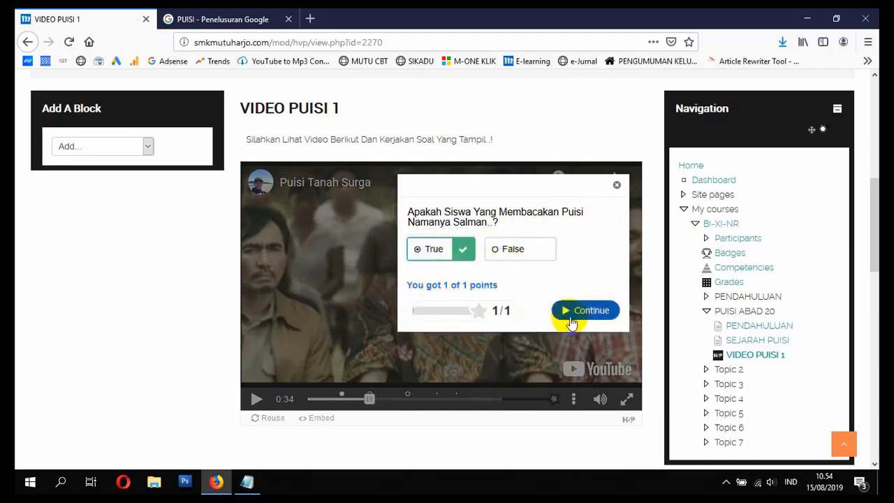
pyautogui.click(571, 319)
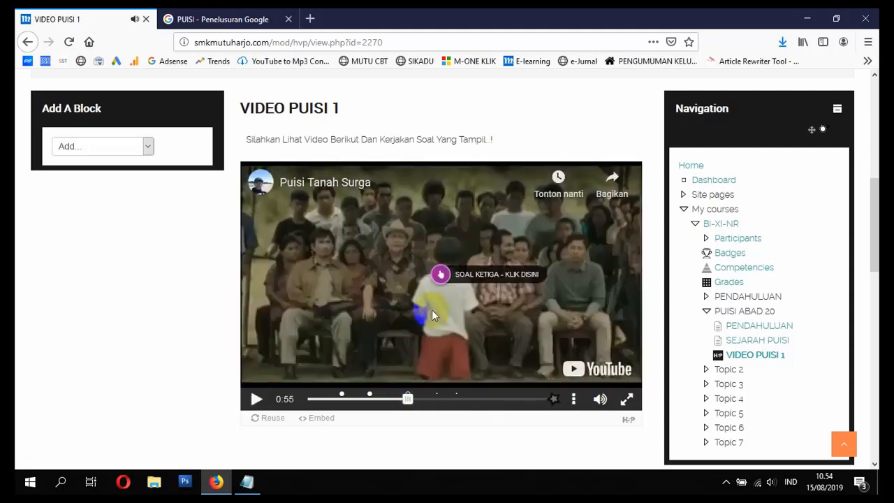
# Step: Open the SOAL KETIGA fill-in question, check "buku" as a test, replace it with "kertas", check again and continue
pyautogui.click(441, 275)
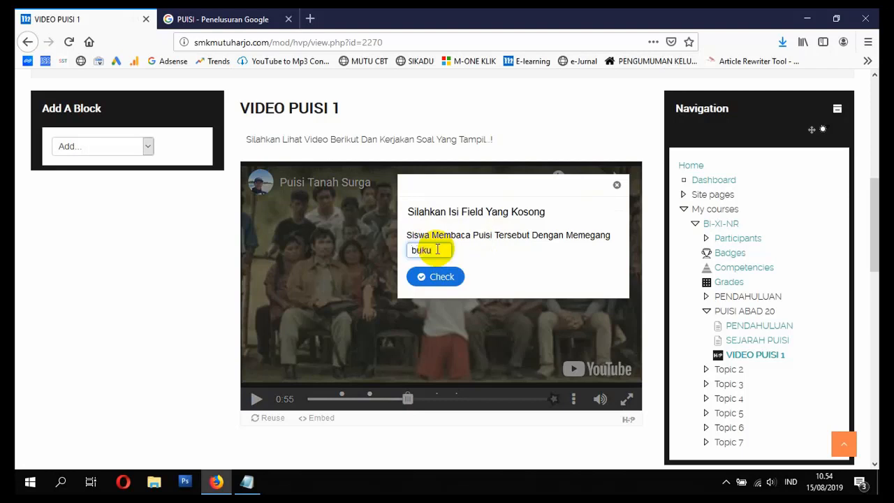
pyautogui.click(445, 277)
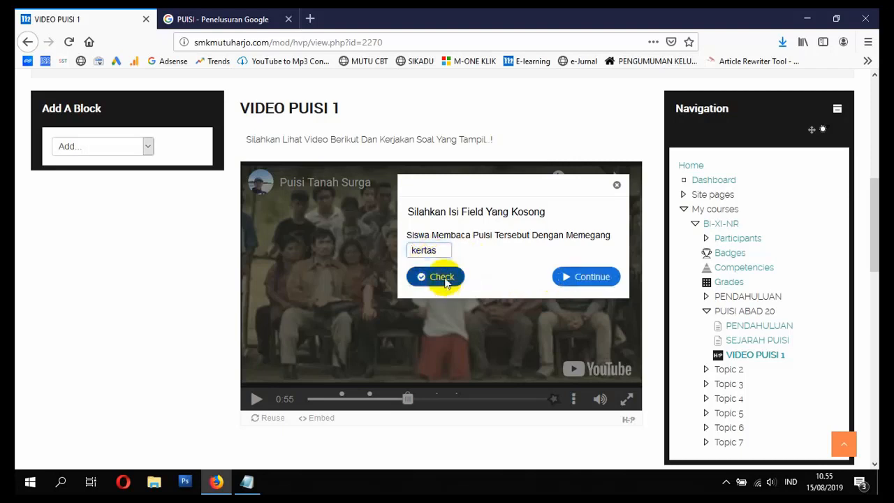
pyautogui.click(443, 278)
pyautogui.click(588, 280)
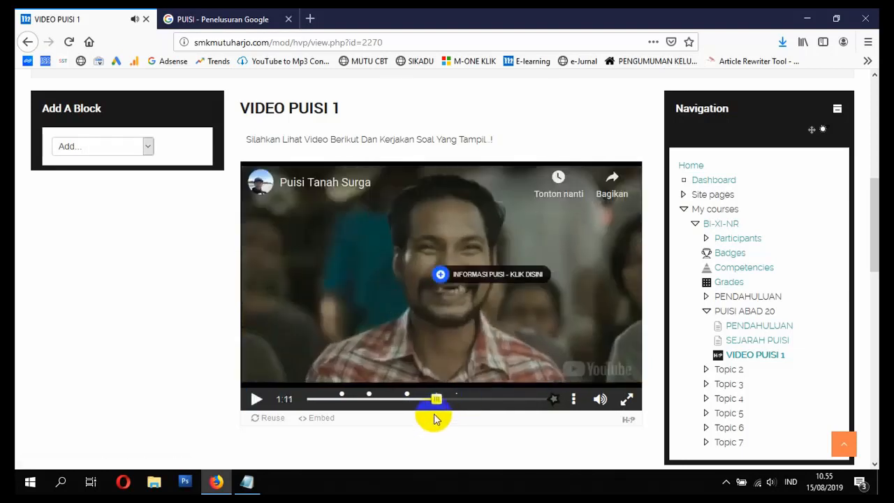
# Step: View and close the INFORMASI PUISI text, and play the video until past the poem image, pausing at 1:28
pyautogui.click(441, 275)
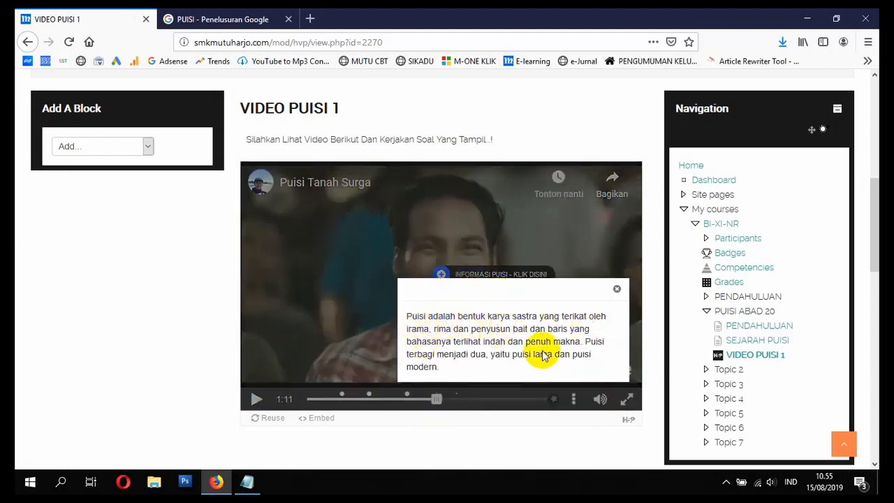
pyautogui.click(617, 291)
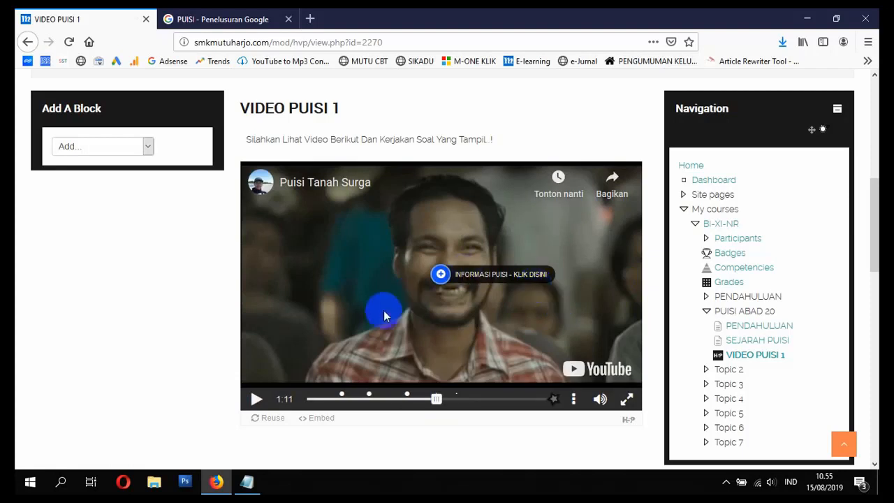
pyautogui.click(257, 401)
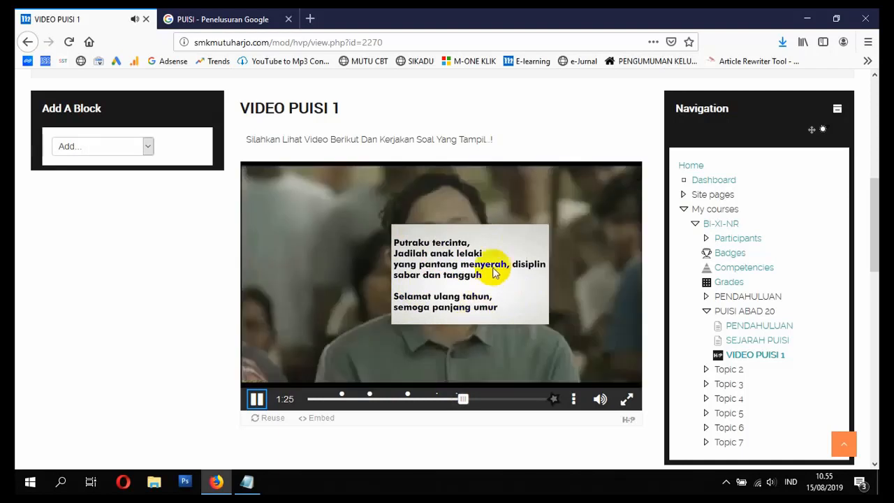
pyautogui.click(256, 400)
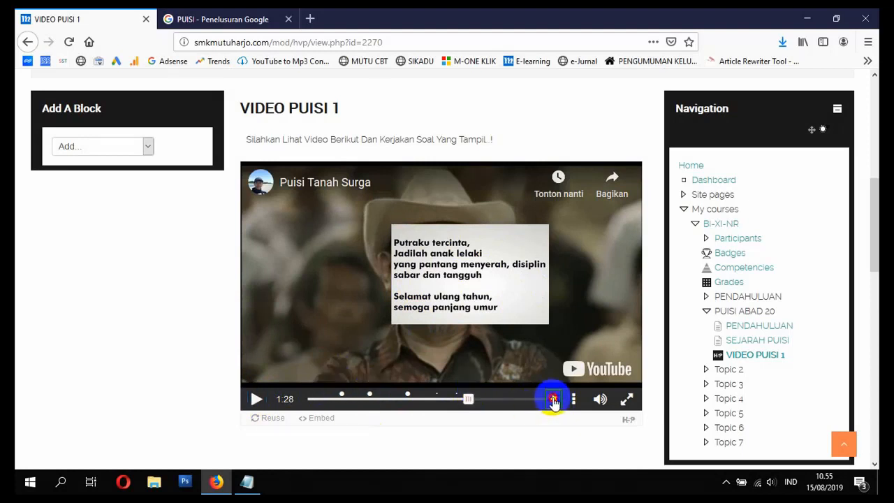
# Step: Open the video's end screen and submit the answers to the three questions
pyautogui.click(552, 399)
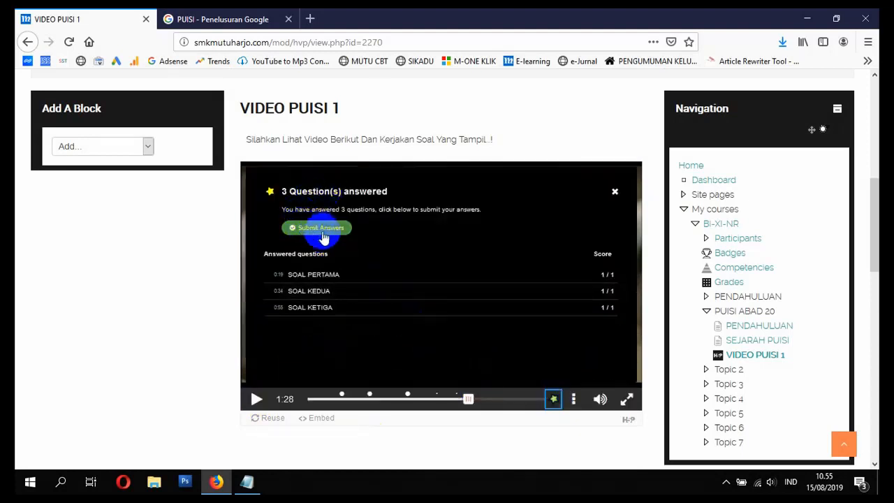
pyautogui.click(318, 231)
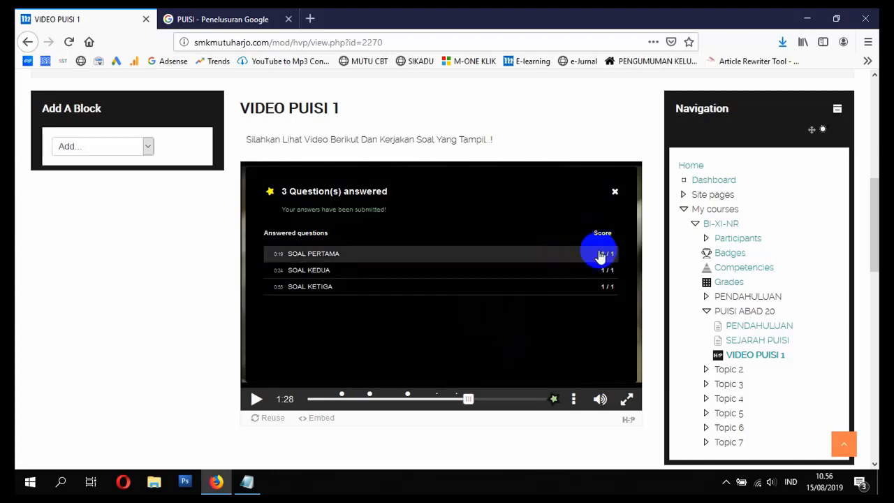
# Step: Look over the course topic checklist in Notepad, and return to the browser
pyautogui.scroll(3, 379, 295)
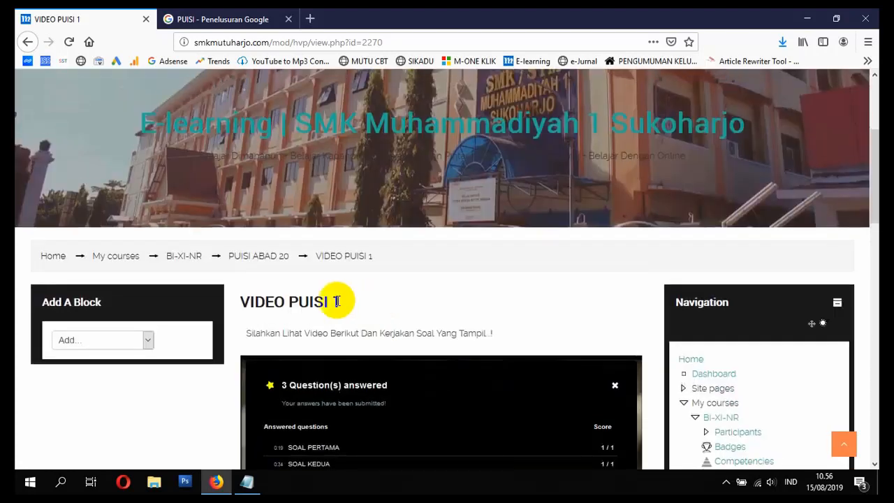
pyautogui.click(248, 481)
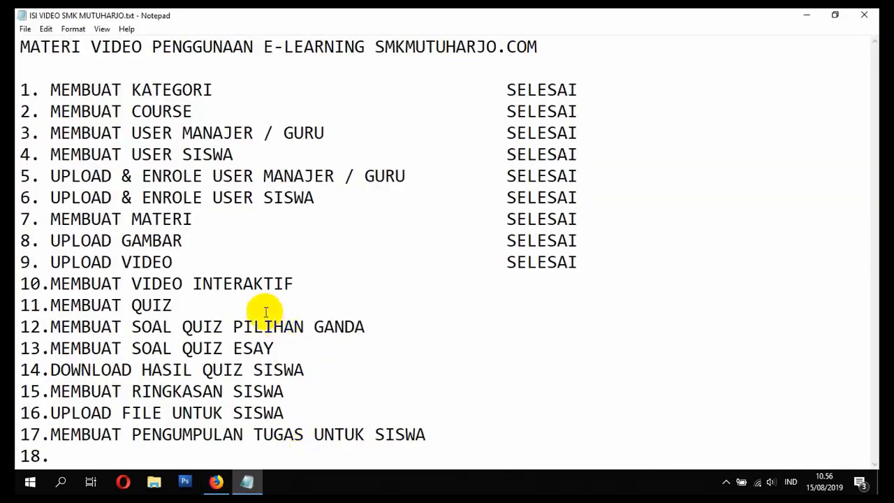
pyautogui.click(217, 481)
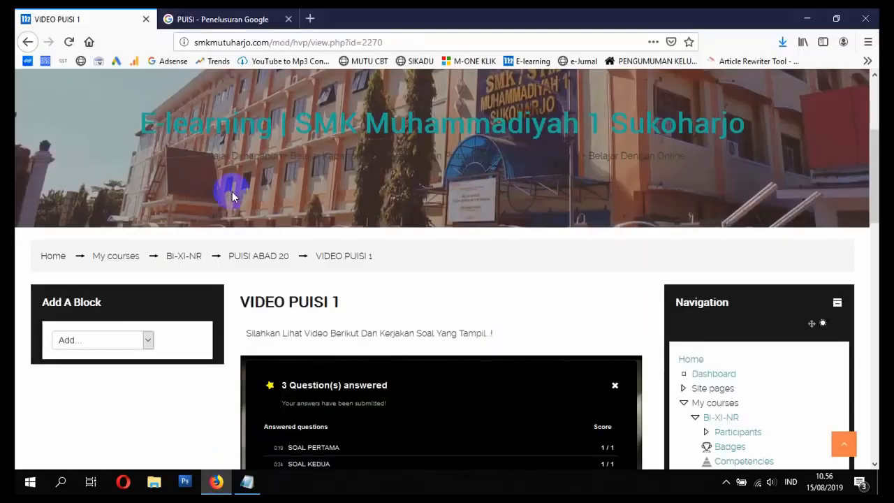
# Step: Load h5p.org in the browser tab that holds the PUISI image search
pyautogui.click(277, 19)
pyautogui.click(273, 41)
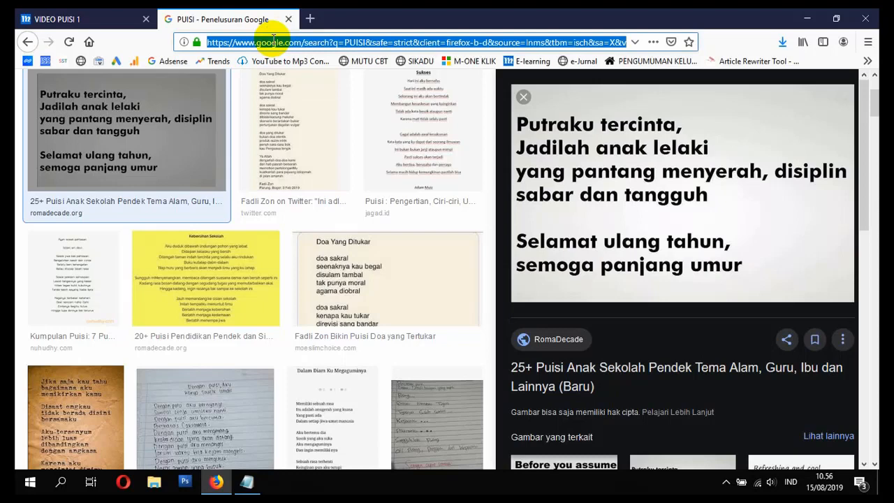
pyautogui.write('h5p.org/')
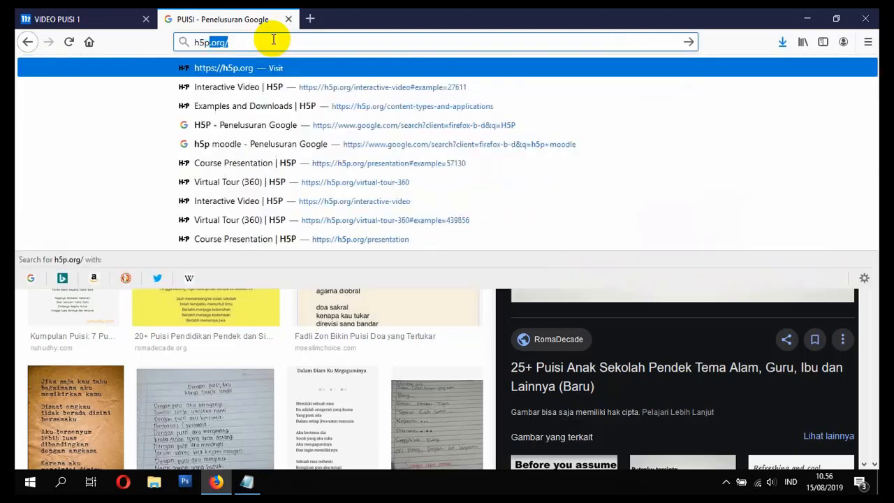
pyautogui.press('Return')
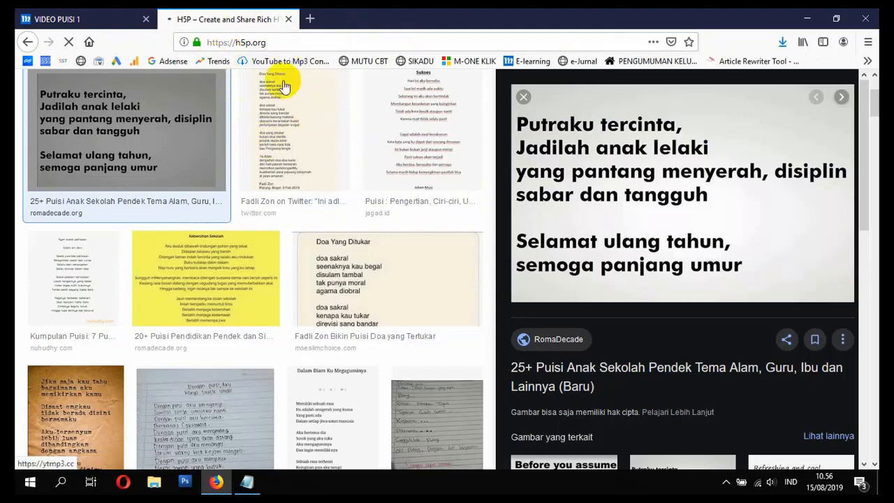
pyautogui.click(284, 42)
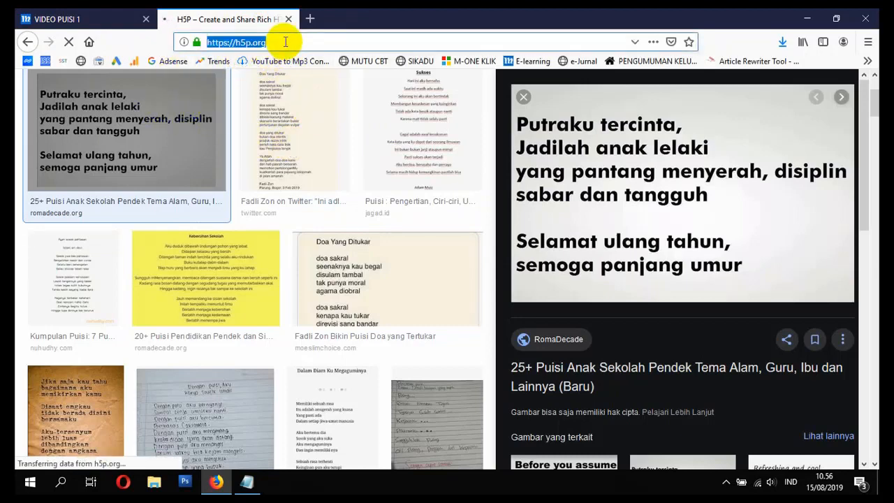
pyautogui.press('Return')
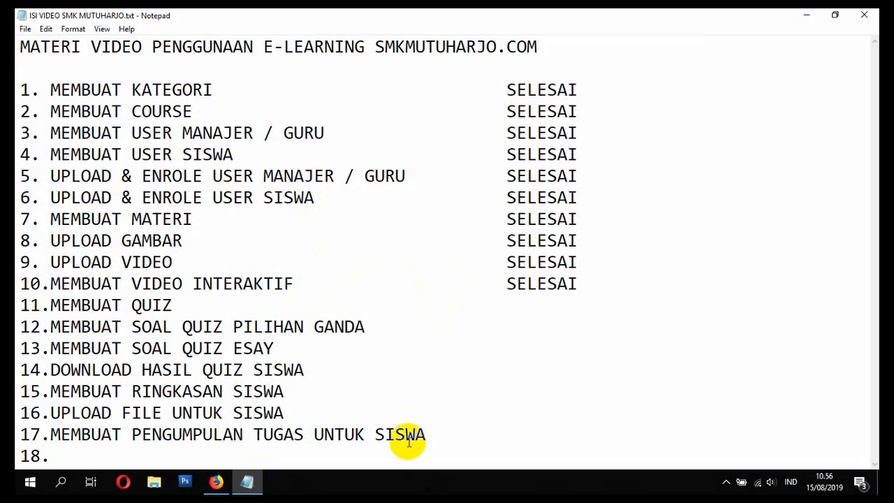
# Step: Point out item 11, MEMBUAT QUIZ, in the Notepad checklist and switch back to the browser
pyautogui.moveTo(50, 304); pyautogui.dragTo(171, 308)
pyautogui.click(173, 318)
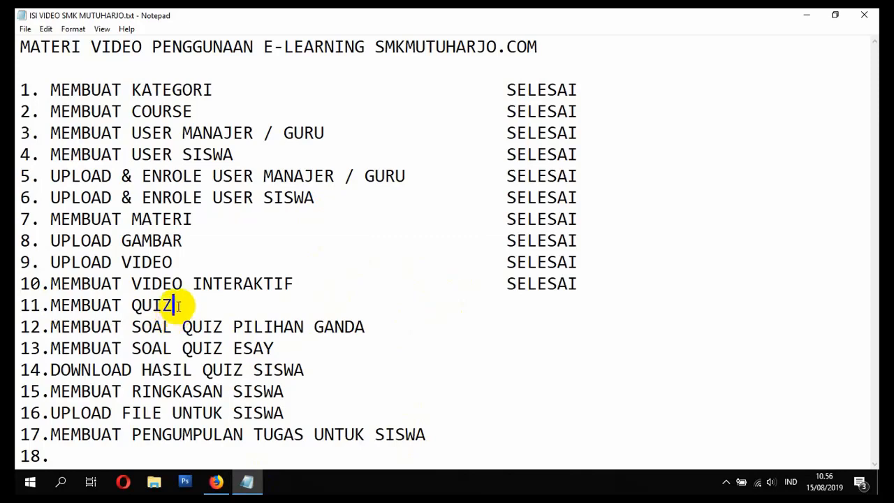
pyautogui.click(216, 481)
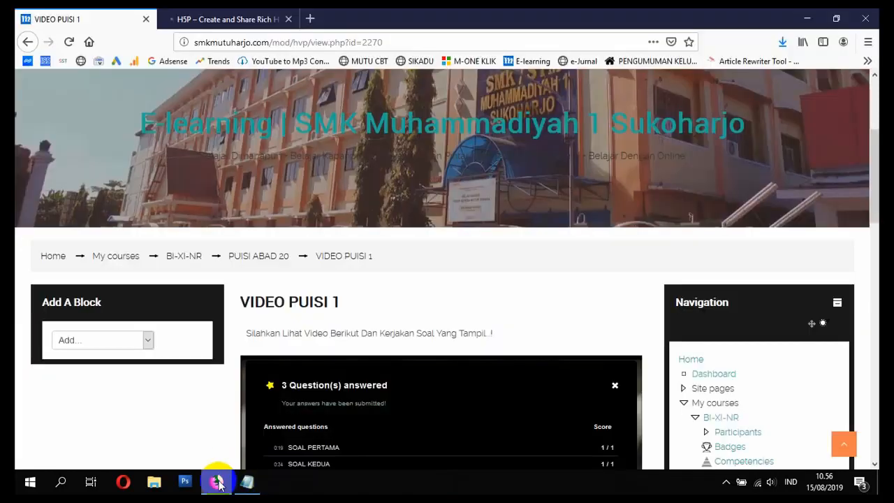
# Step: Look through the H5P home page and open its Examples & downloads page
pyautogui.click(251, 17)
pyautogui.scroll(-6, 398, 182)
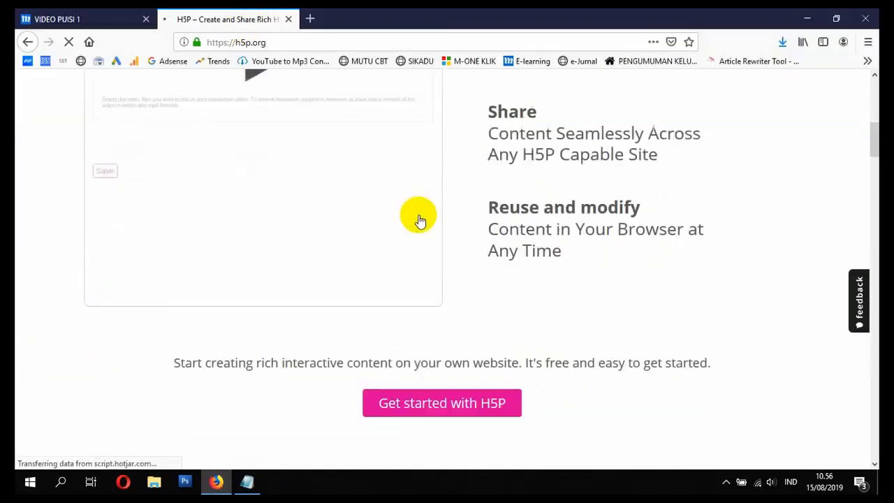
pyautogui.scroll(-8, 419, 221)
pyautogui.scroll(15, 474, 221)
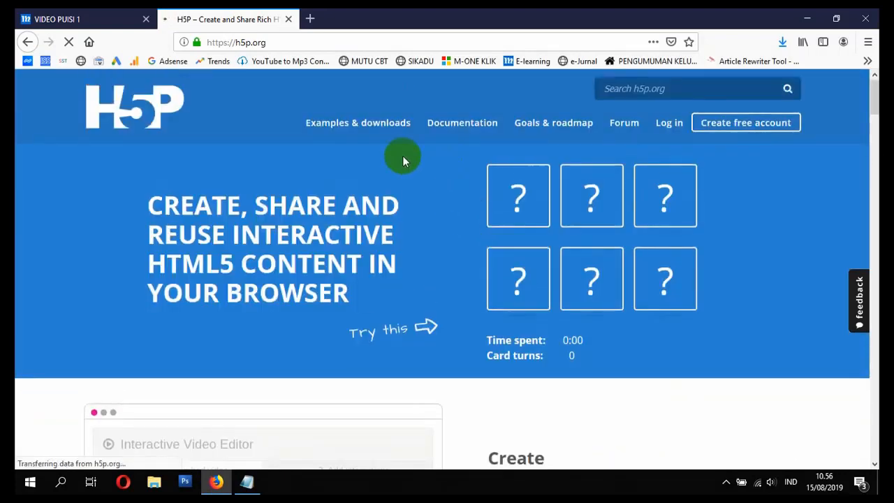
pyautogui.click(353, 126)
# Step: Return to the VIDEO PUISI 1 page and go to the e-learning site's home page
pyautogui.click(110, 12)
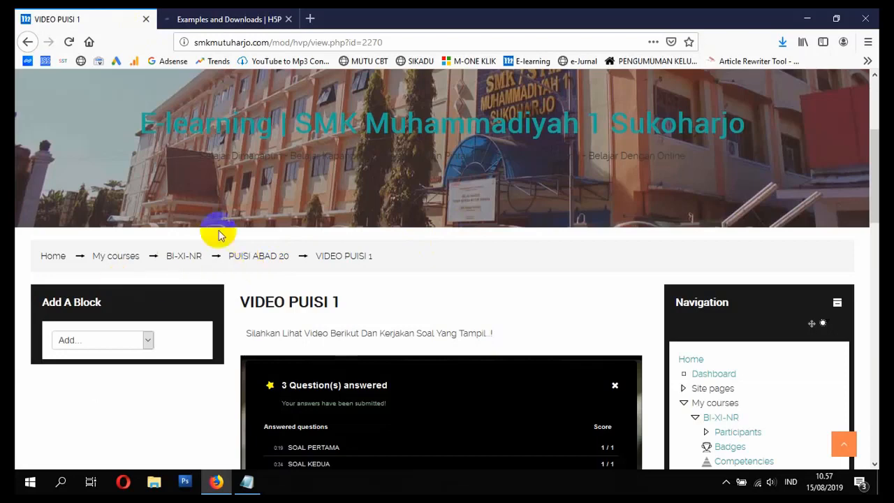
pyautogui.scroll(3, 527, 271)
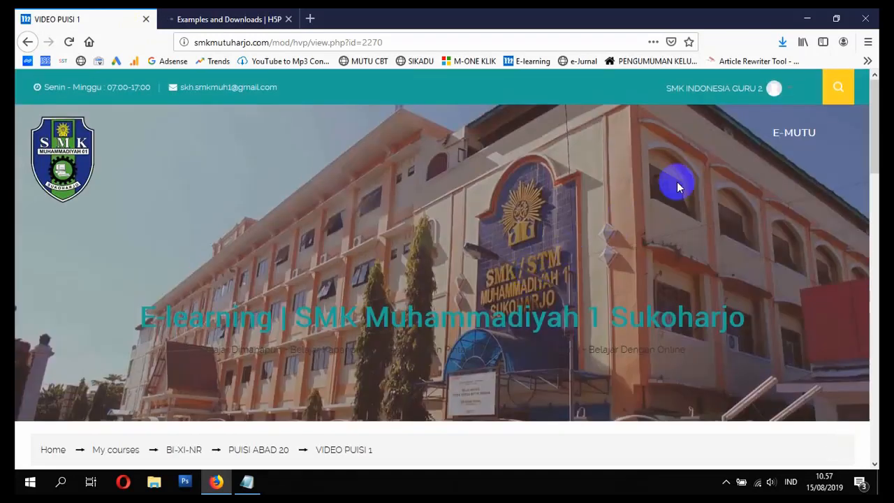
pyautogui.click(55, 450)
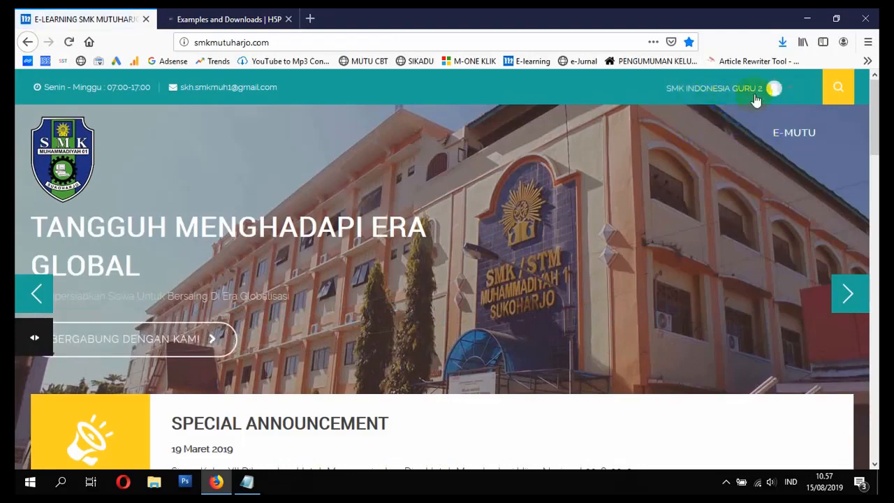
# Step: Open the BAHASA INDONESIA - XI course from the enrolled courses on the e-learning home page
pyautogui.scroll(-10, 743, 151)
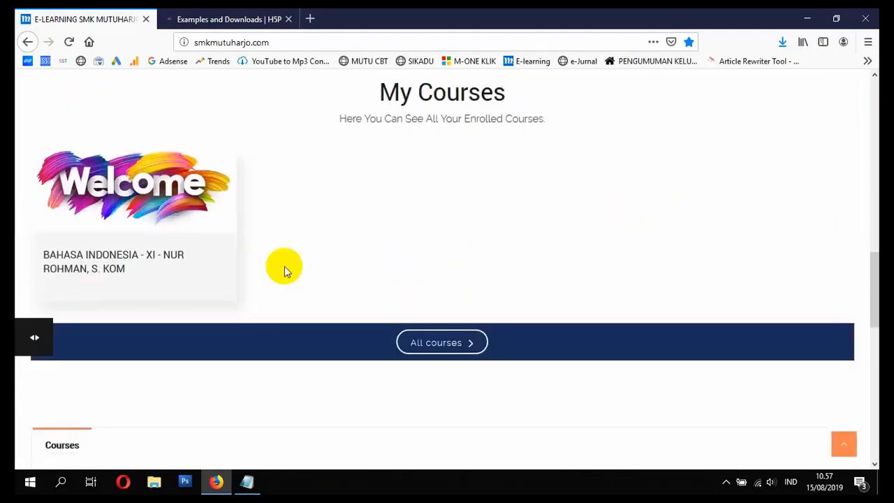
pyautogui.click(97, 267)
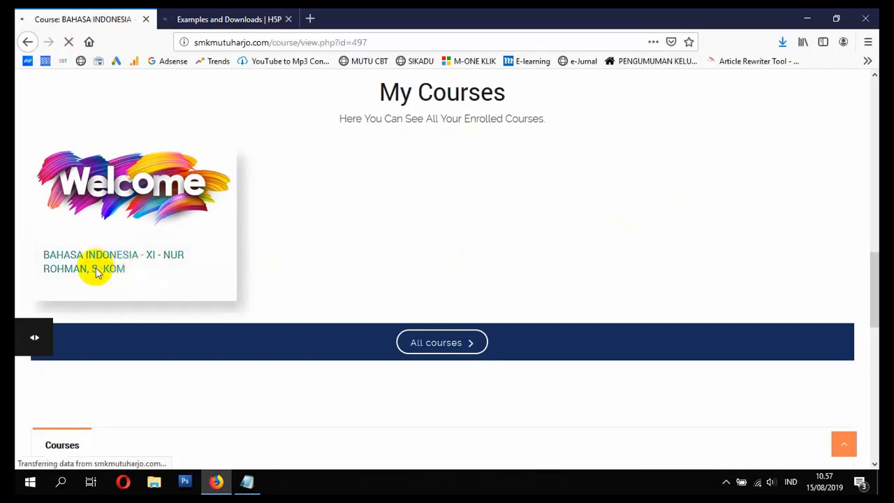
pyautogui.scroll(-5, 126, 300)
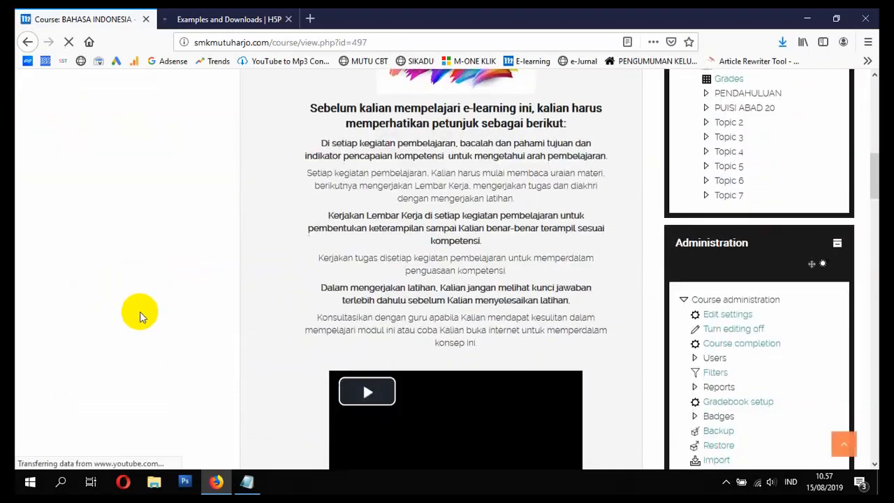
pyautogui.scroll(-15, 343, 299)
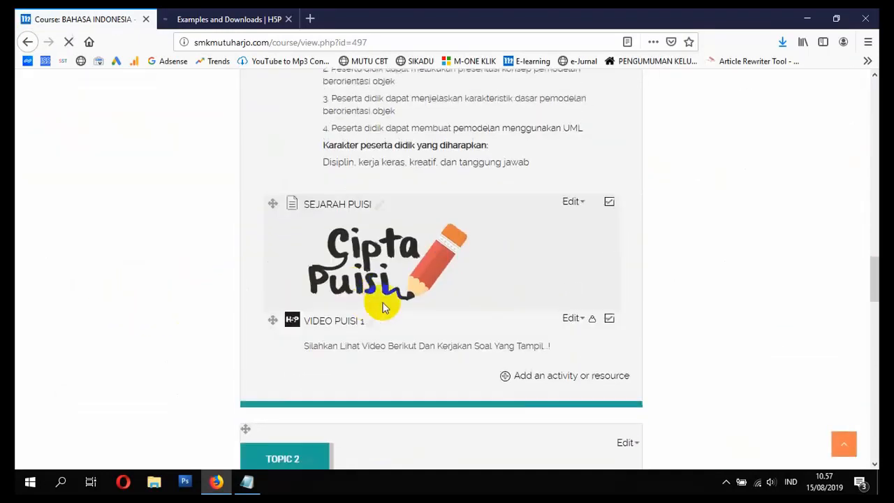
pyautogui.click(539, 381)
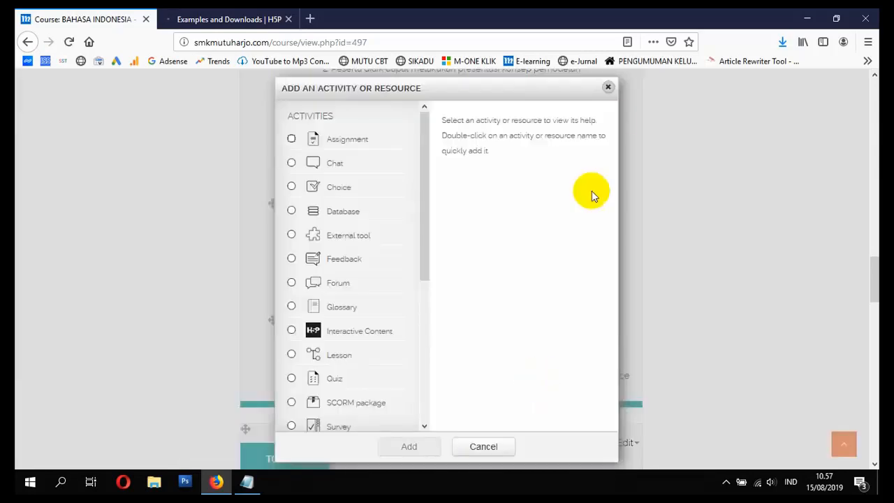
pyautogui.click(608, 88)
# Step: Turn the course's editing mode off and back on
pyautogui.scroll(10, 628, 206)
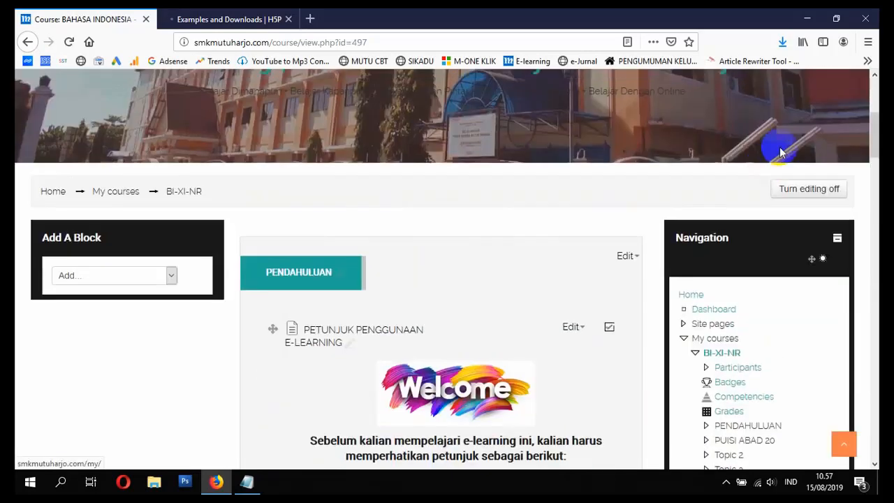
pyautogui.click(818, 195)
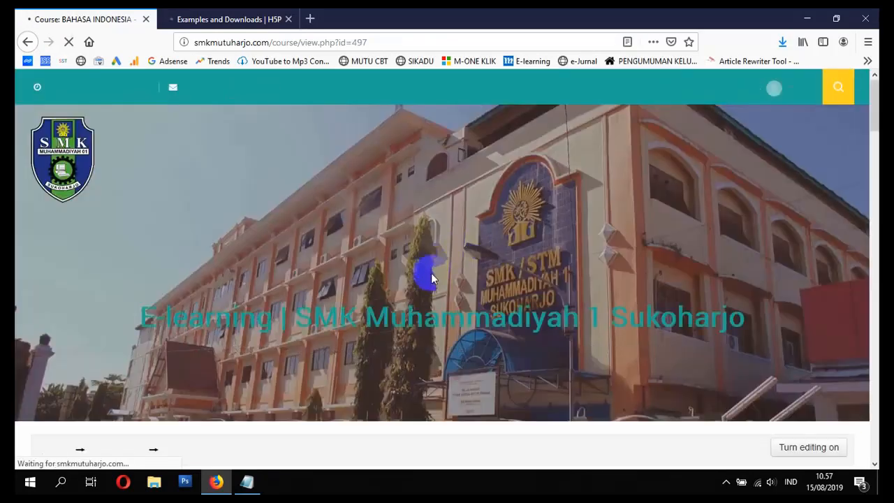
pyautogui.scroll(-3, 418, 300)
pyautogui.scroll(-4, 390, 306)
pyautogui.scroll(7, 390, 308)
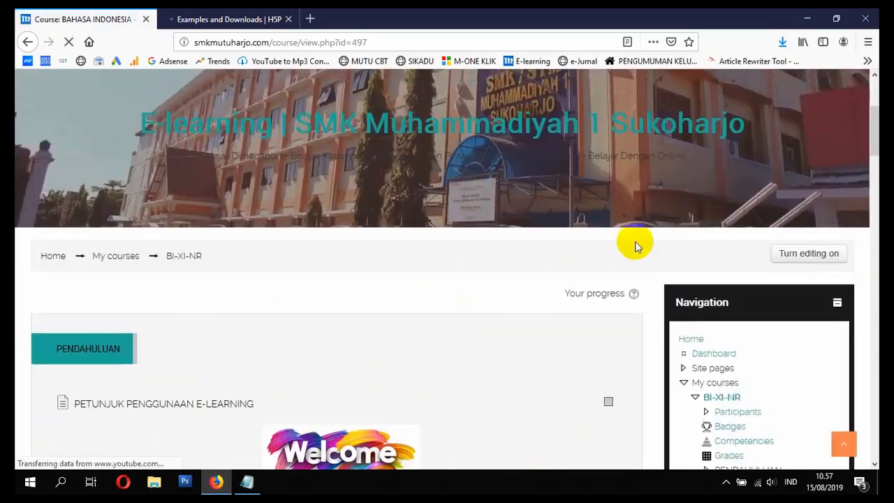
pyautogui.click(819, 261)
# Step: Add a new Quiz activity below VIDEO PUISI 1 in the PUISI ABAD 20 section
pyautogui.scroll(-2, 764, 281)
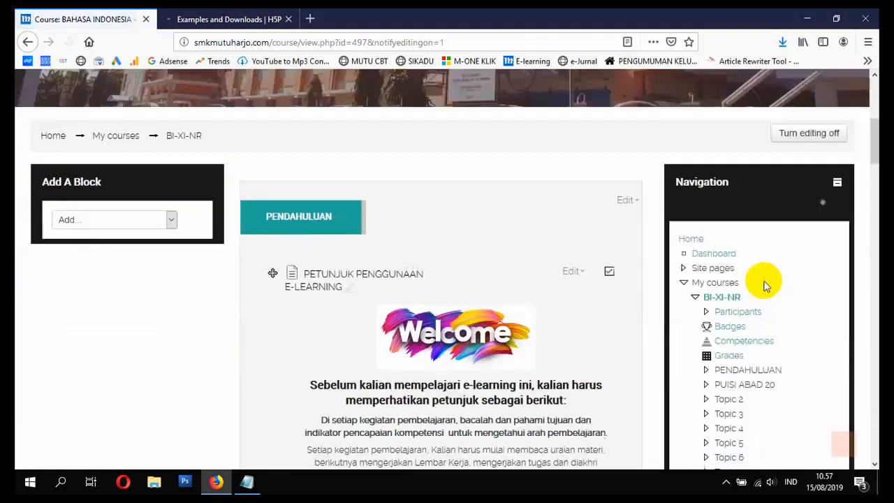
pyautogui.scroll(-10, 429, 256)
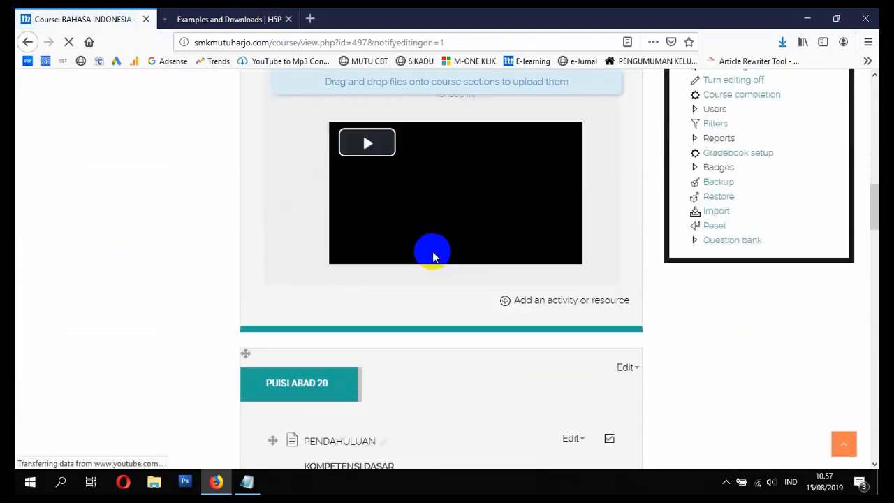
pyautogui.scroll(-5, 434, 258)
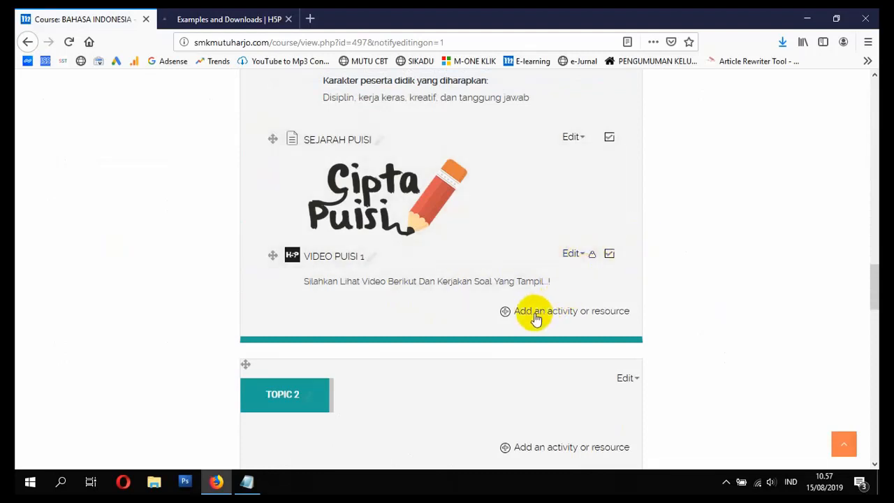
pyautogui.click(506, 318)
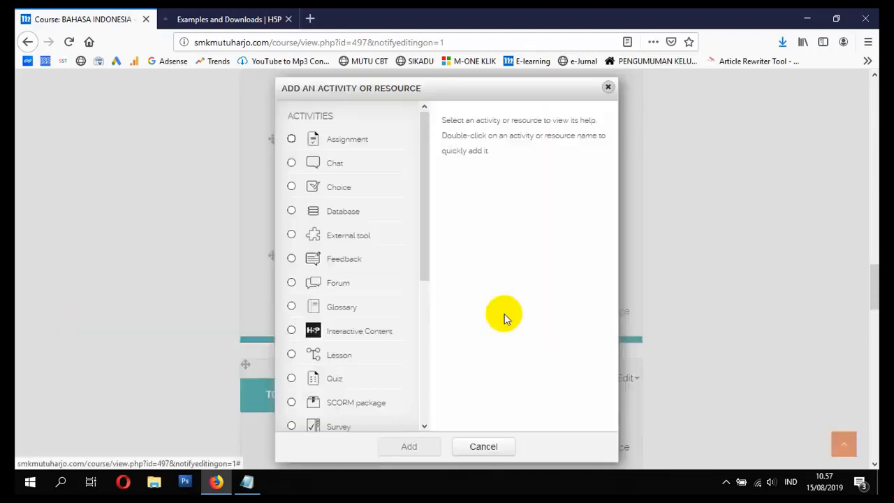
pyautogui.scroll(-3, 349, 336)
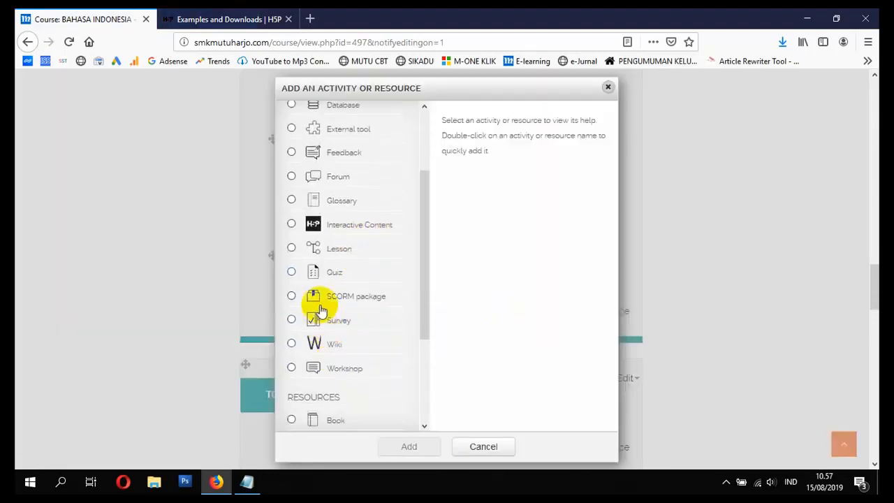
pyautogui.scroll(3, 325, 275)
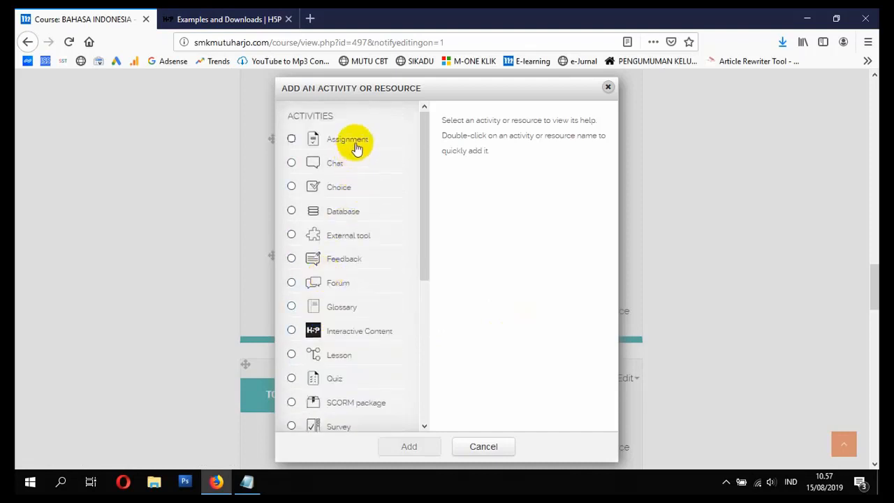
pyautogui.scroll(-2, 342, 290)
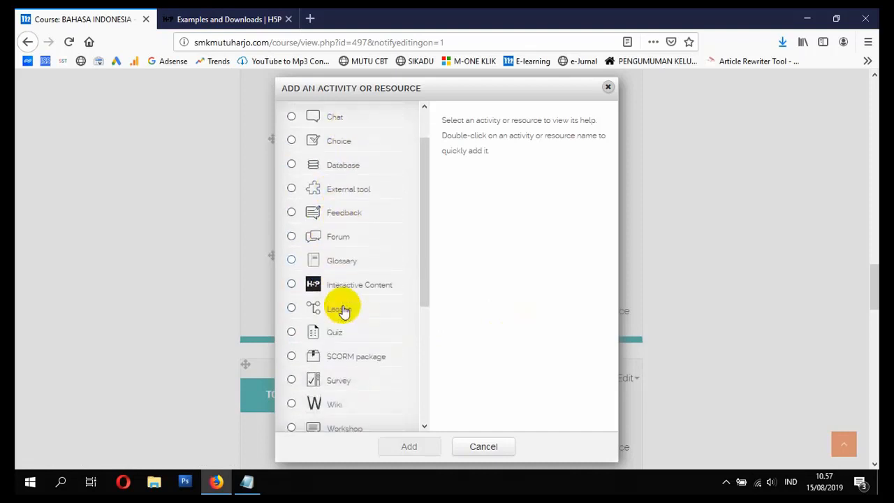
pyautogui.click(294, 325)
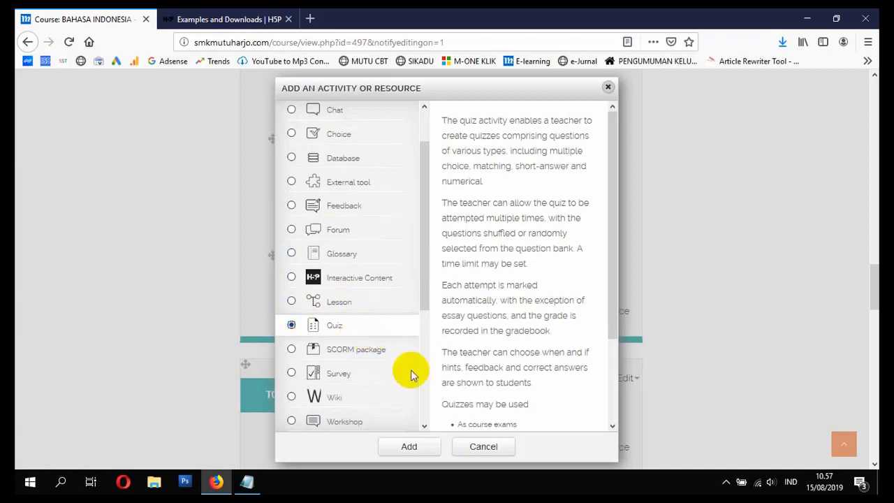
pyautogui.click(405, 447)
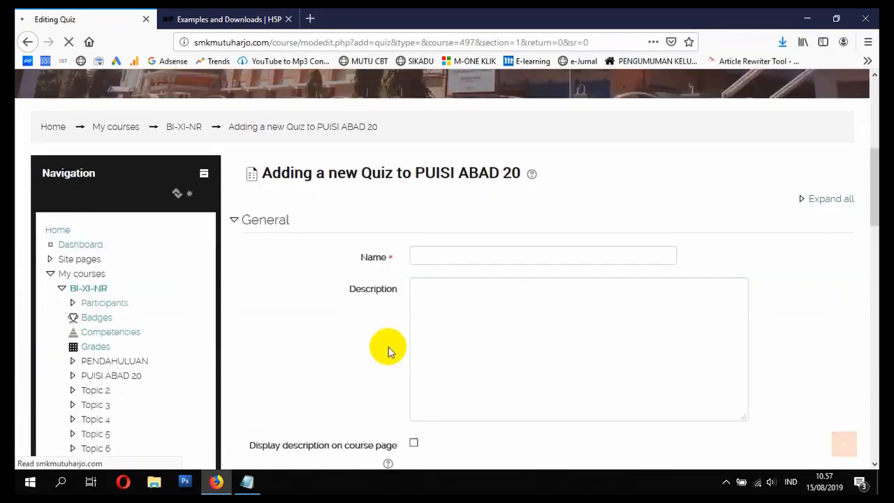
# Step: Name the quiz SOAL ULANGAN HARIAN, describe it as "Siswa Diharapkan Untuk Mengerjakan Soal Dengan Baik dan Benar" and display the description on the course page
pyautogui.click(458, 254)
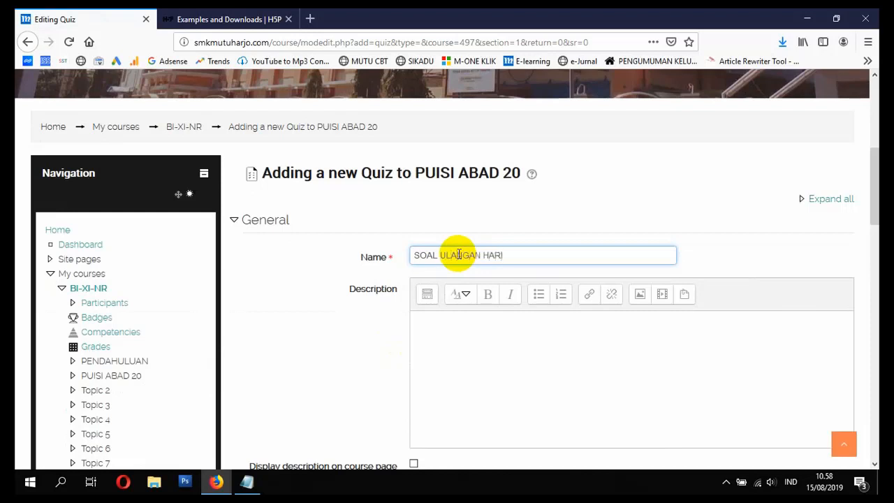
pyautogui.click(351, 334)
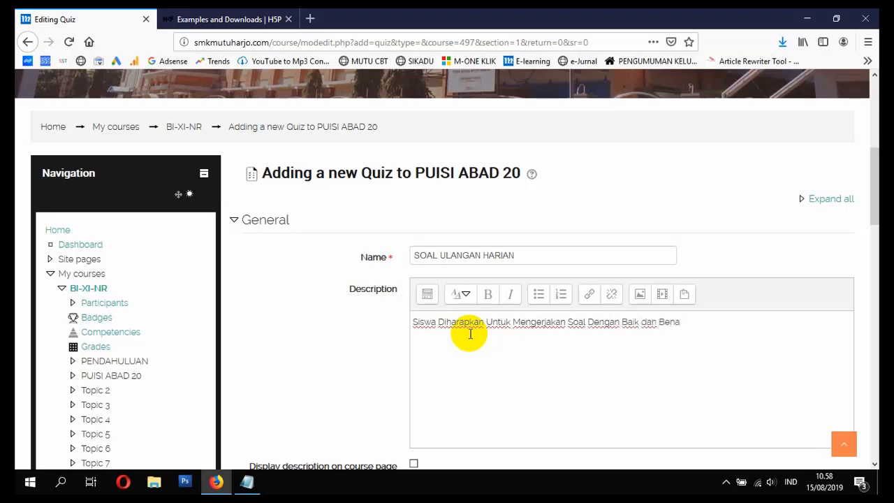
pyautogui.scroll(-5, 470, 333)
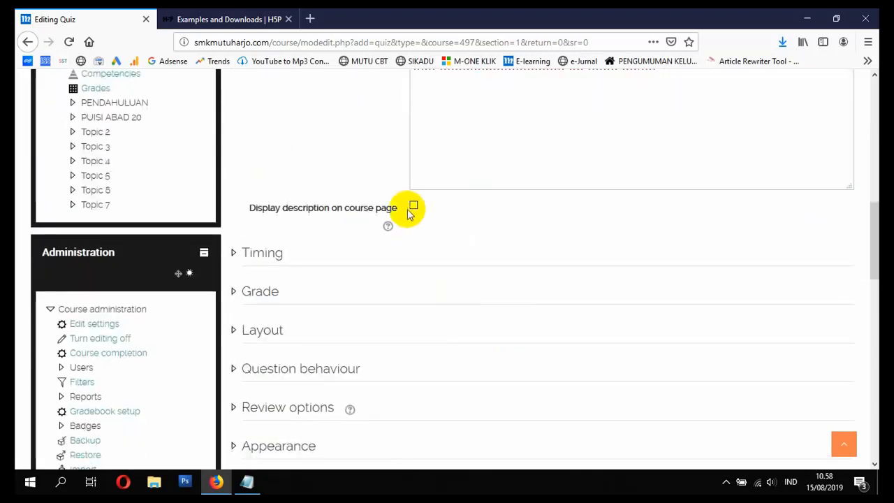
pyautogui.scroll(1, 415, 230)
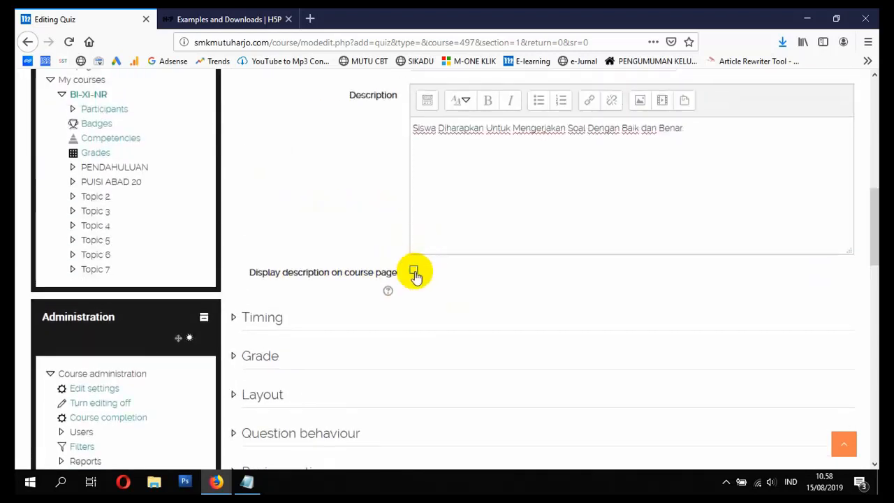
# Step: Search the web for "exam logo" in a new browser tab and copy the image address of the exam logo with the pencil
pyautogui.click(310, 19)
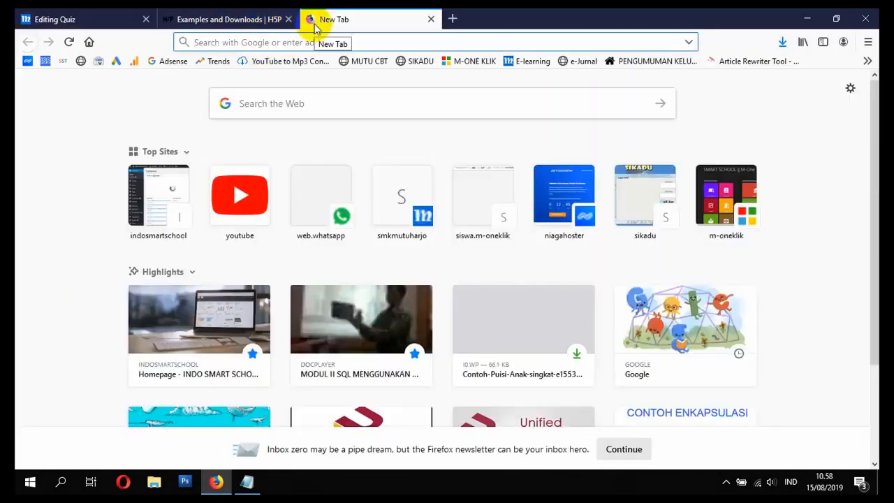
pyautogui.write('exam logo')
pyautogui.press('Return')
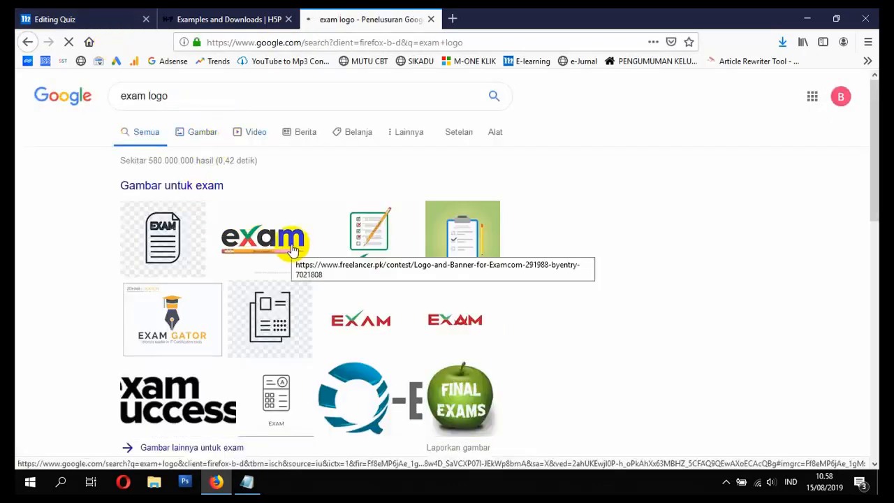
pyautogui.click(291, 247)
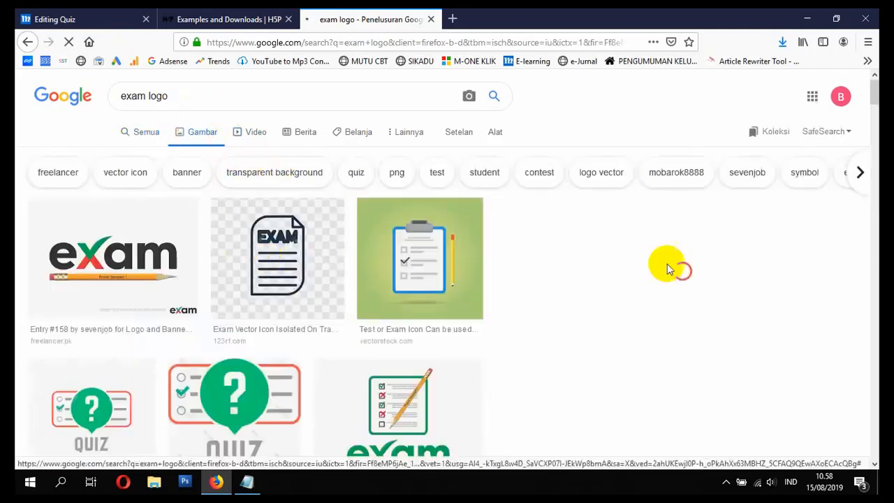
pyautogui.click(115, 252)
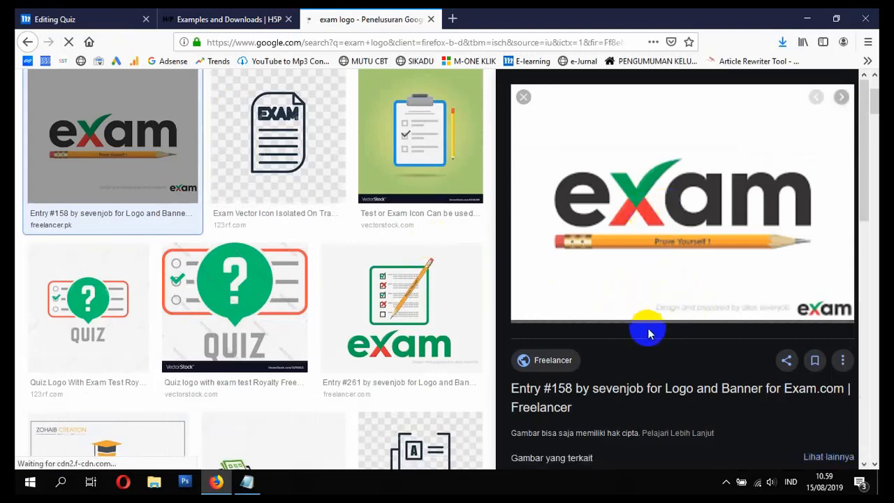
pyautogui.rightClick(656, 219)
pyautogui.click(729, 357)
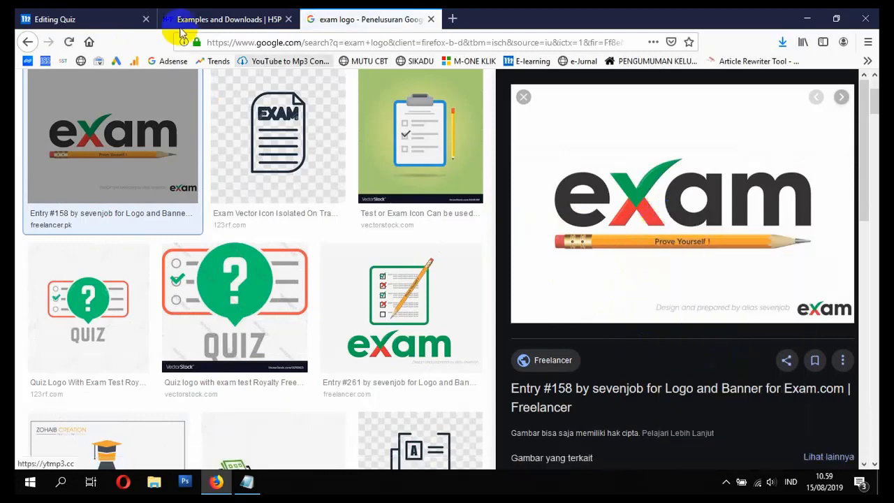
# Step: Return to the quiz form, start an image below the description text from the copied address, and mark its description as not necessary
pyautogui.click(91, 19)
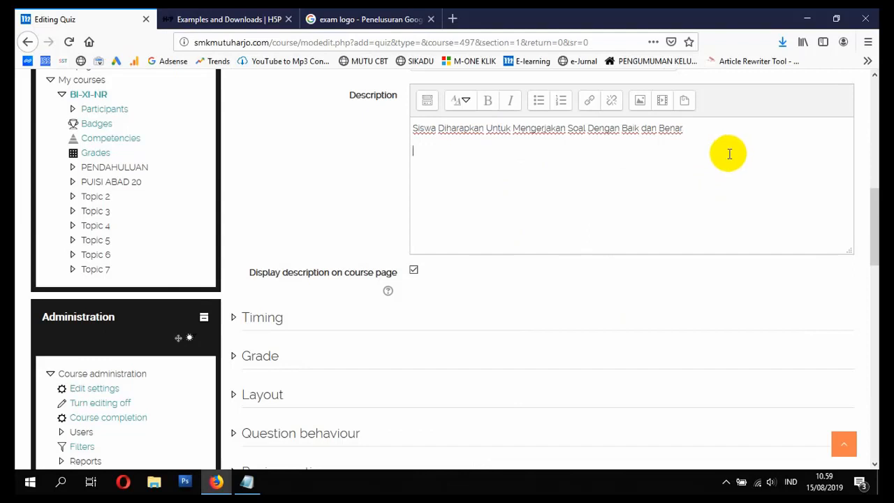
pyautogui.click(641, 102)
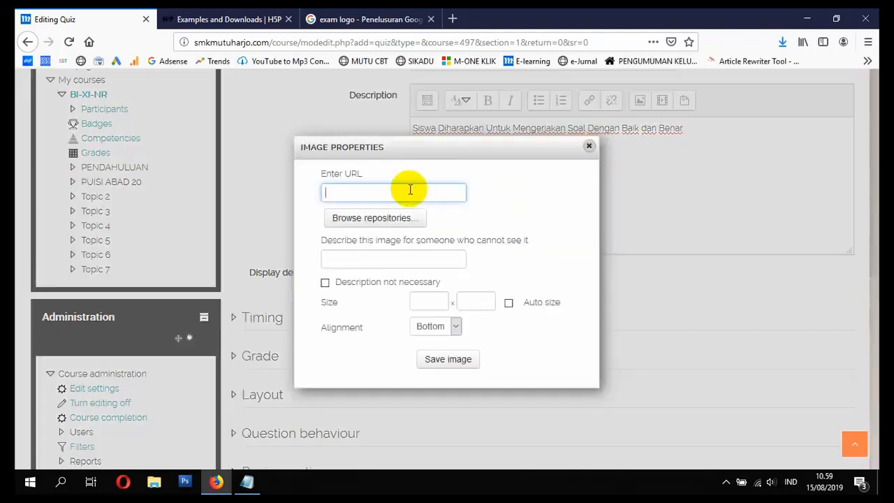
pyautogui.hotkey('ctrl', 'v')
pyautogui.click(413, 258)
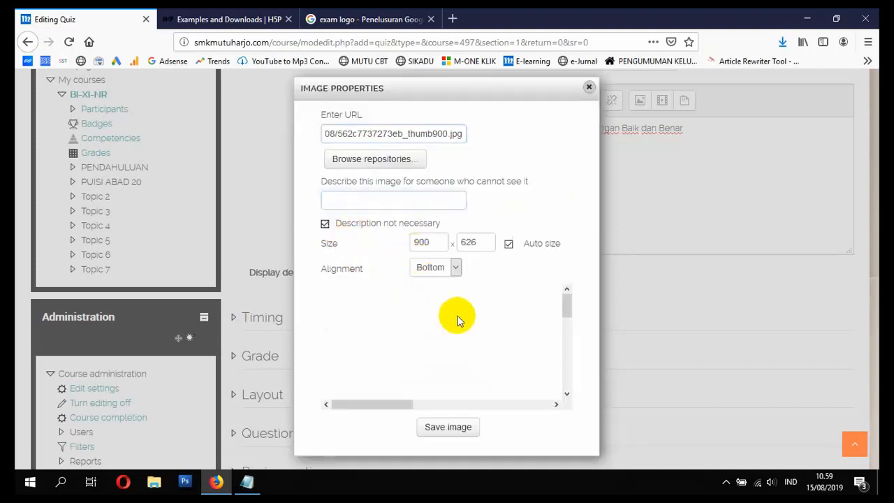
# Step: Set the exam logo's width to 250 with automatic proportional height and save the image into the quiz description
pyautogui.moveTo(435, 245); pyautogui.dragTo(378, 241)
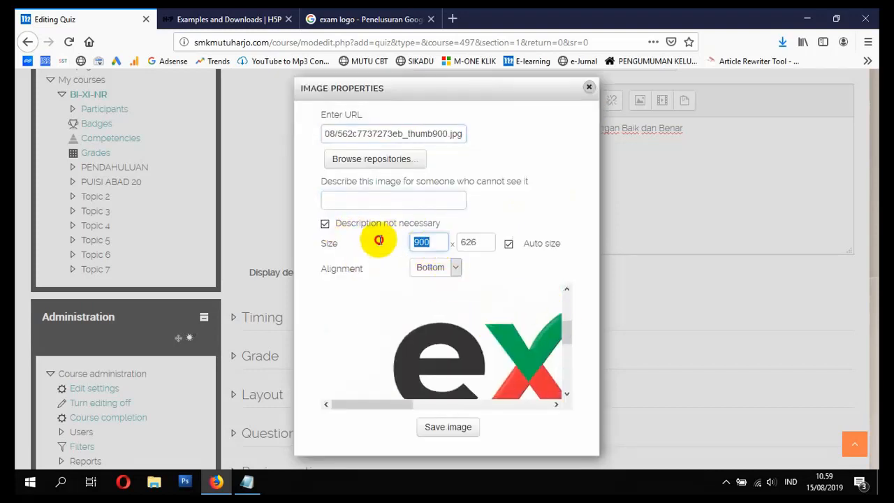
pyautogui.write('250')
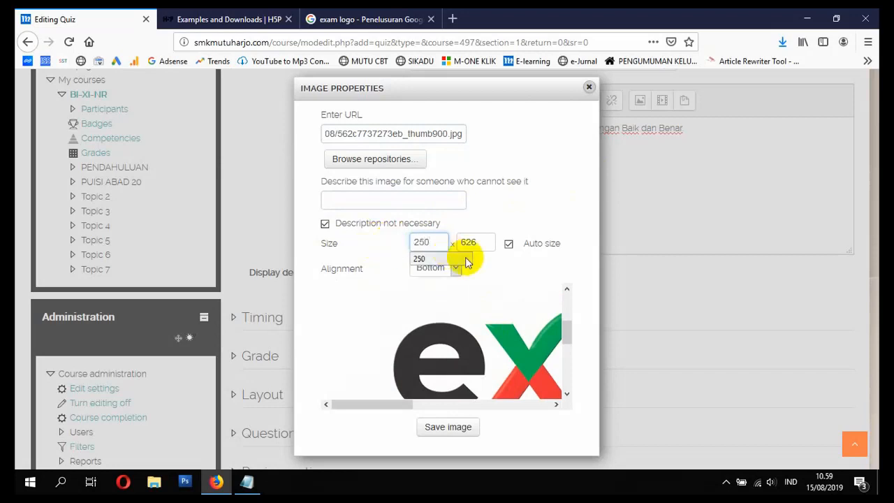
pyautogui.click(477, 241)
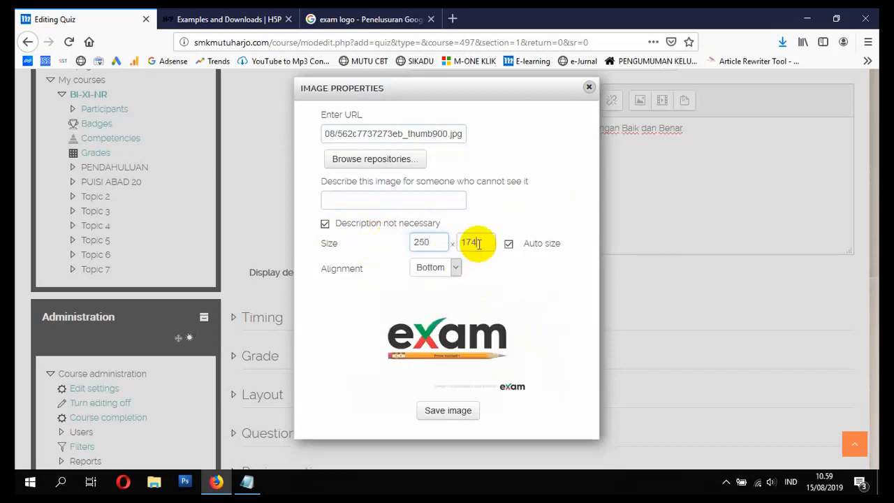
pyautogui.click(461, 411)
pyautogui.scroll(-2, 363, 262)
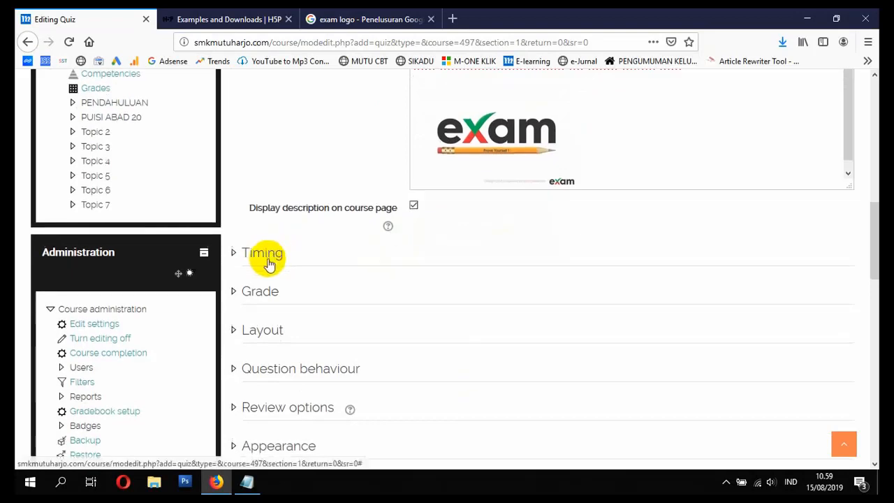
pyautogui.scroll(5, 419, 244)
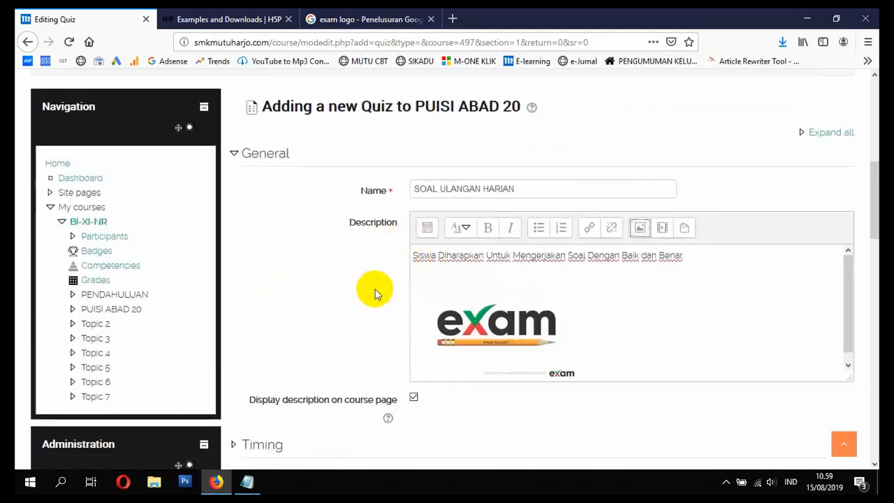
pyautogui.scroll(-3, 374, 293)
pyautogui.scroll(-3, 375, 293)
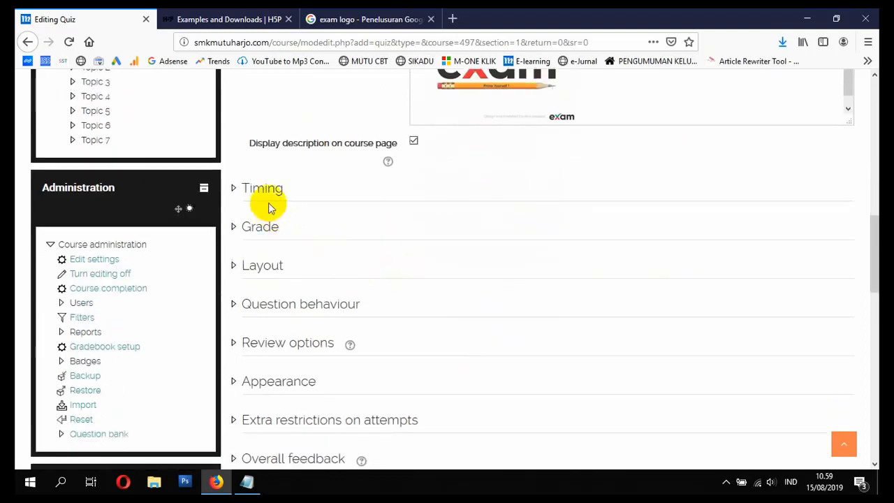
# Step: Enable the quiz's opening and closing dates, set it to close on 22 August 2019, and enable a 90-minute time limit
pyautogui.click(262, 198)
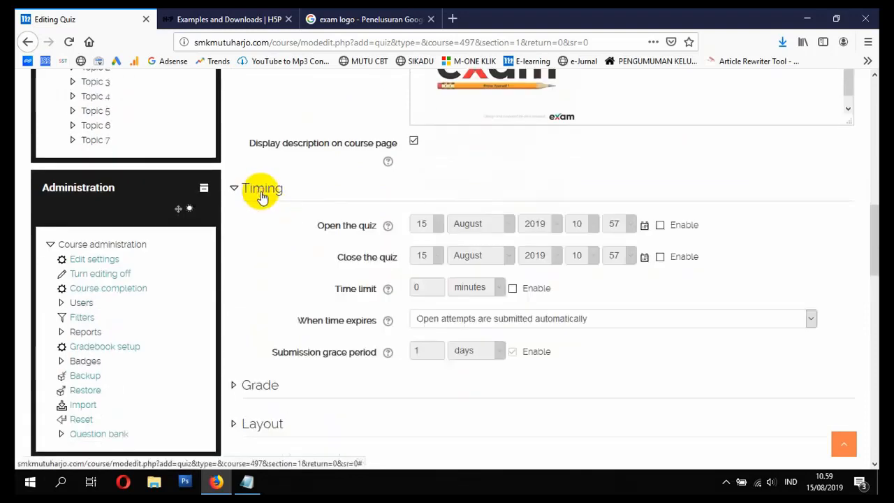
pyautogui.scroll(-2, 356, 224)
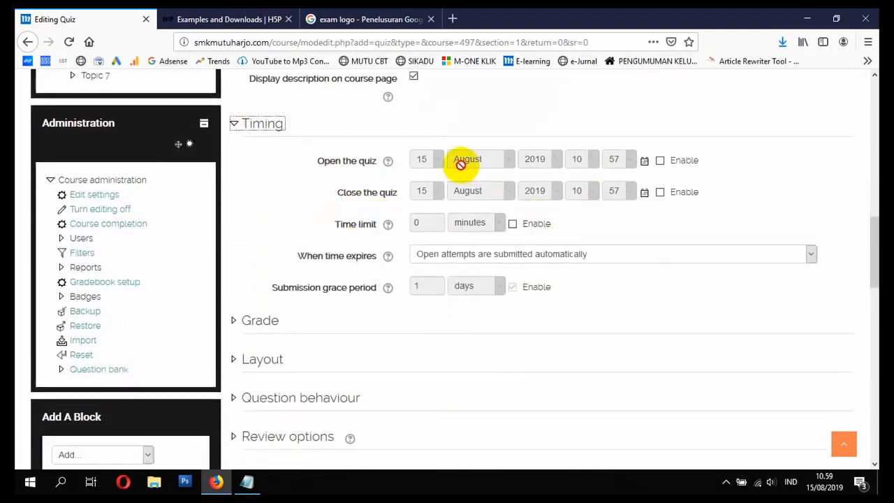
pyautogui.click(660, 161)
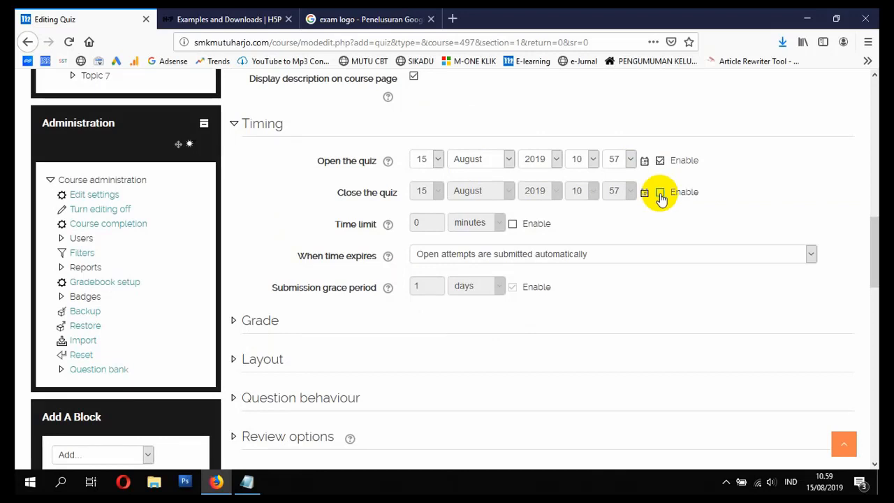
pyautogui.click(659, 193)
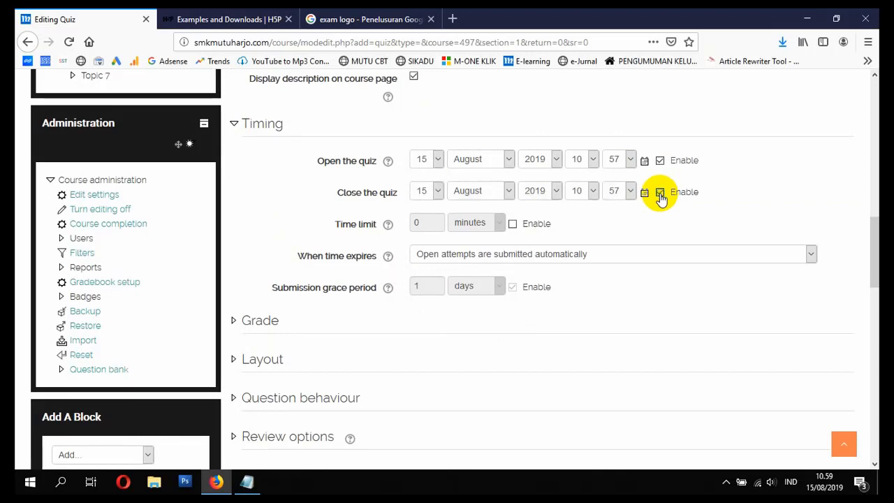
pyautogui.click(433, 191)
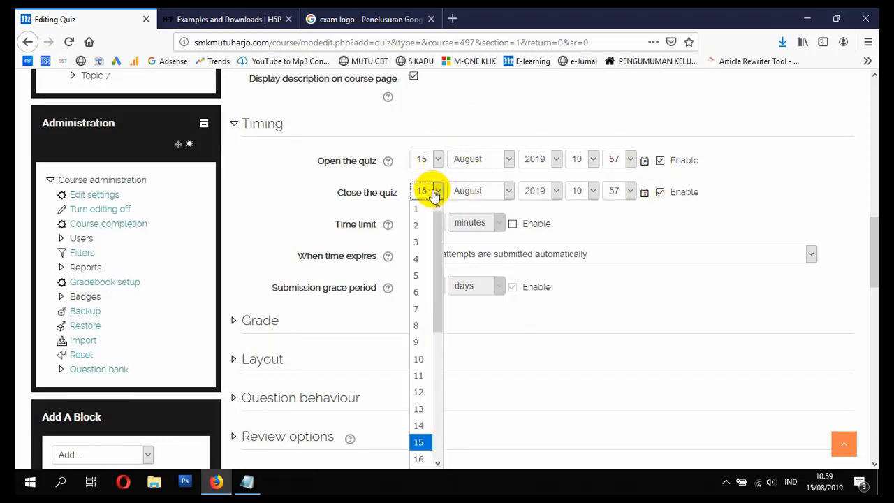
pyautogui.moveTo(440, 258); pyautogui.dragTo(444, 333)
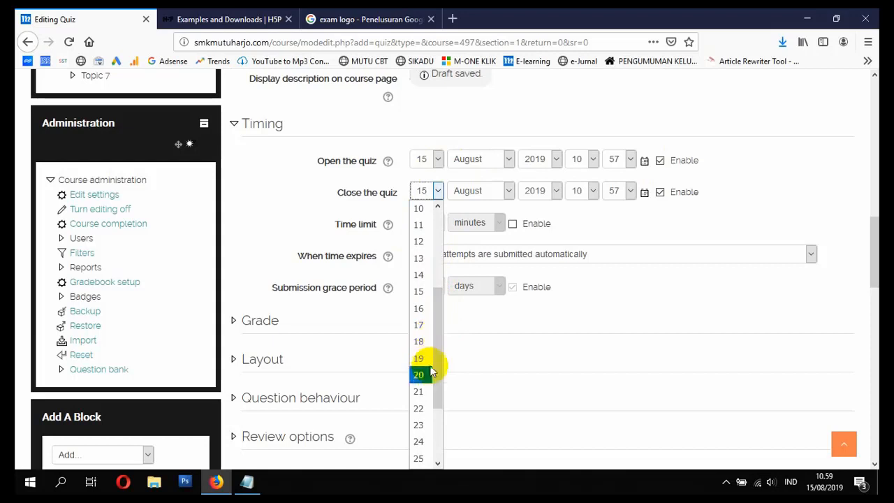
pyautogui.click(419, 409)
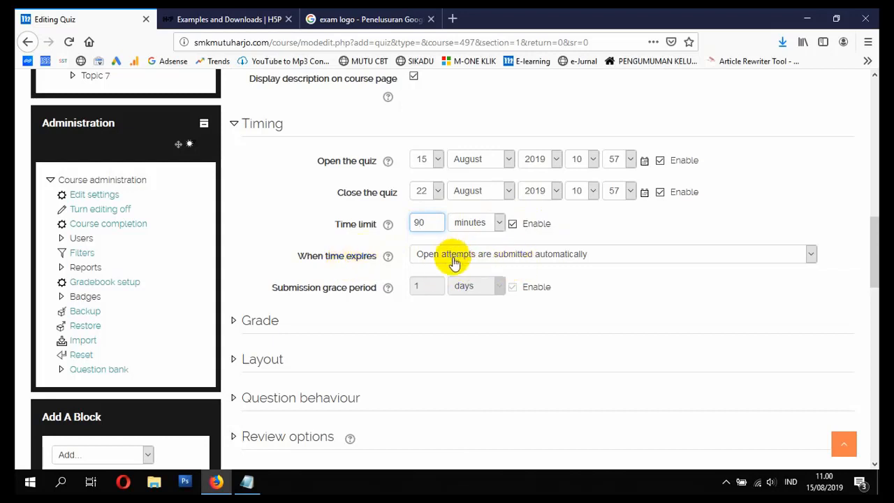
# Step: Allow 2 attempts for the quiz and keep Highest grade as the grading method
pyautogui.scroll(-2, 531, 269)
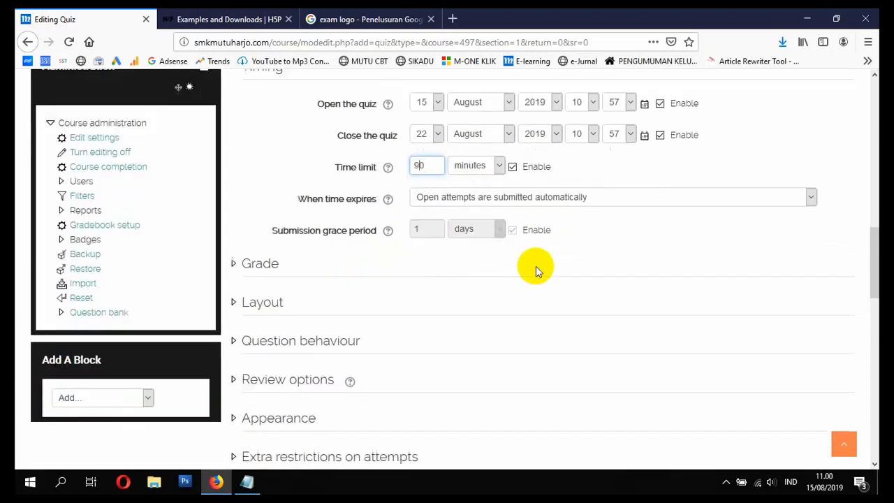
pyautogui.scroll(-2, 535, 270)
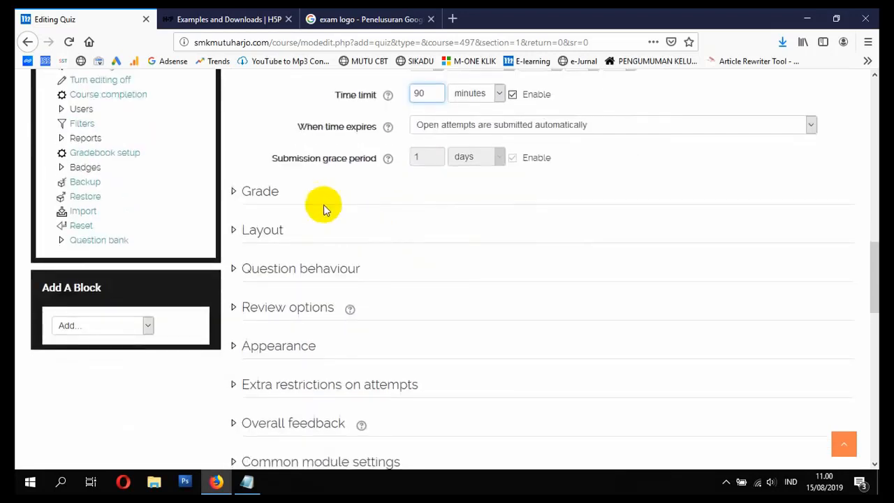
pyautogui.click(271, 193)
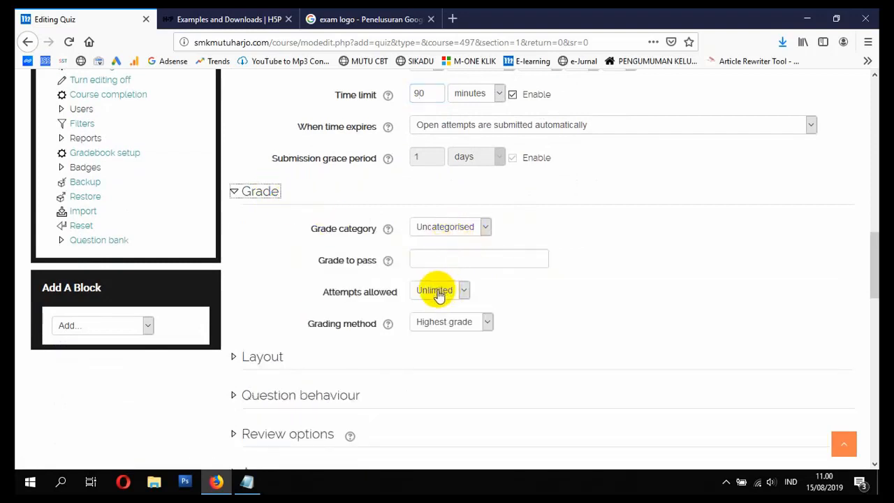
pyautogui.click(438, 293)
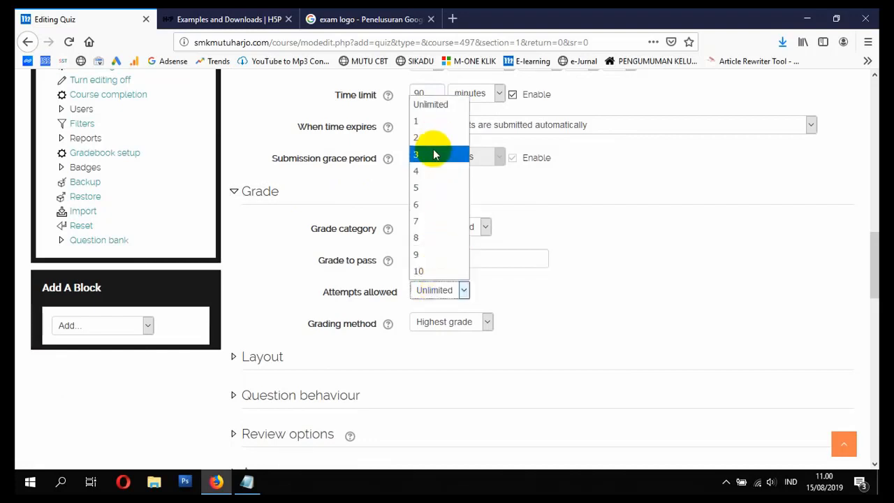
pyautogui.click(421, 121)
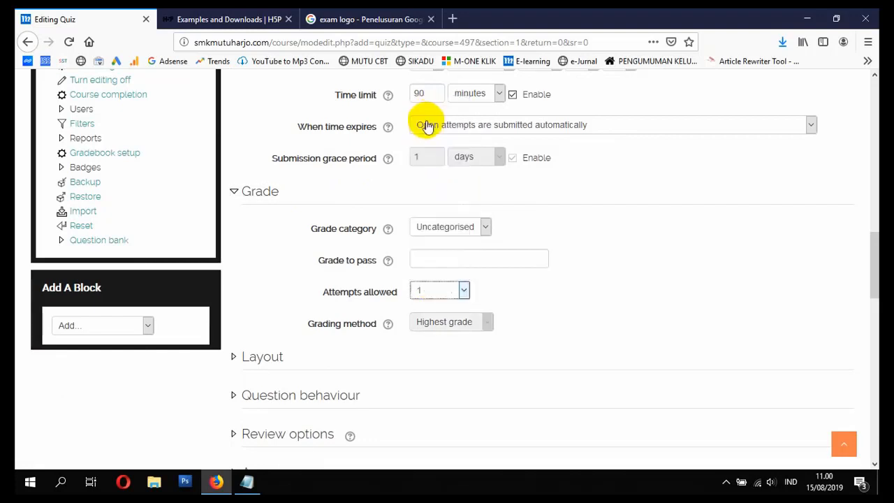
pyautogui.click(455, 295)
pyautogui.click(439, 136)
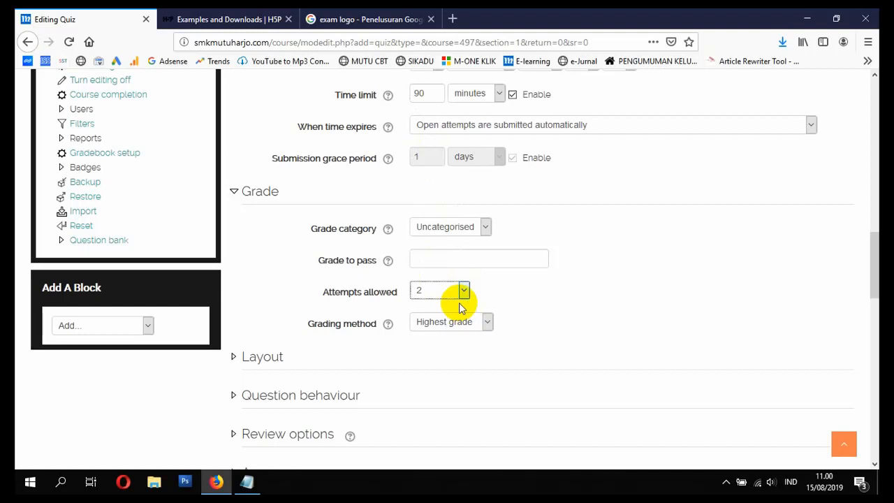
pyautogui.click(466, 326)
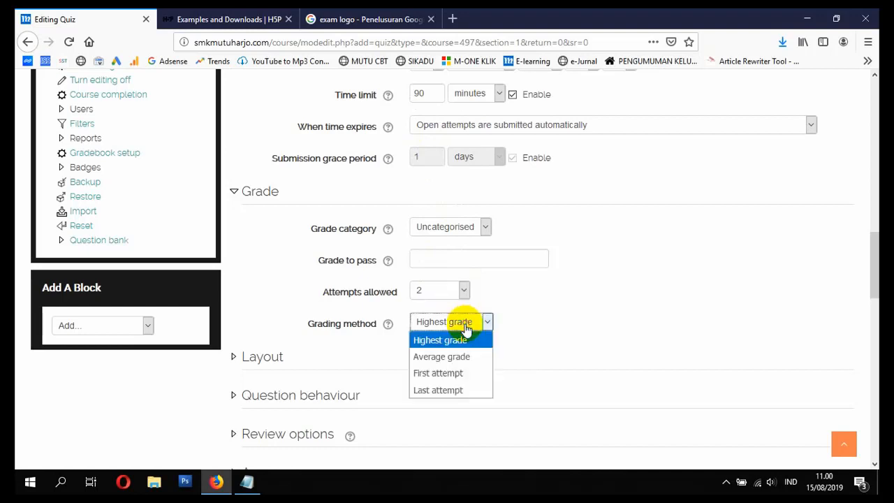
pyautogui.click(465, 326)
# Step: Examine the quiz's Layout and Question behaviour settings
pyautogui.scroll(-2, 370, 324)
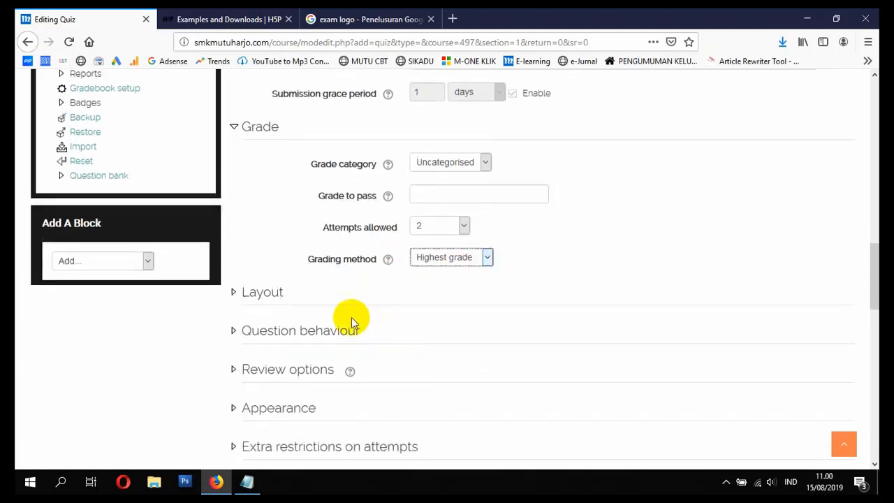
pyautogui.click(283, 294)
pyautogui.scroll(-2, 359, 314)
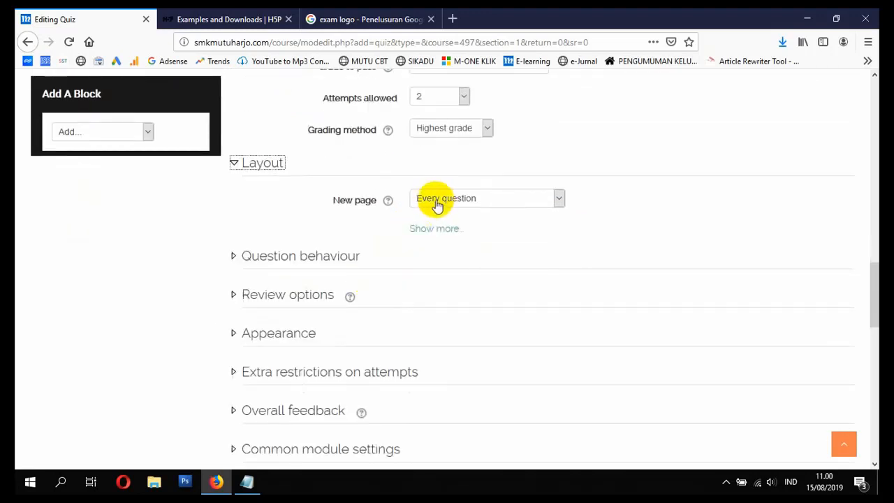
pyautogui.click(314, 257)
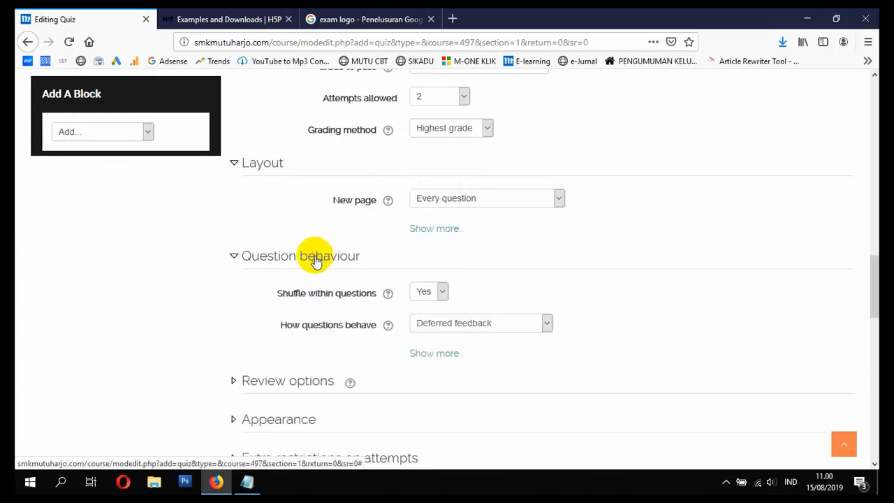
pyautogui.scroll(-2, 363, 272)
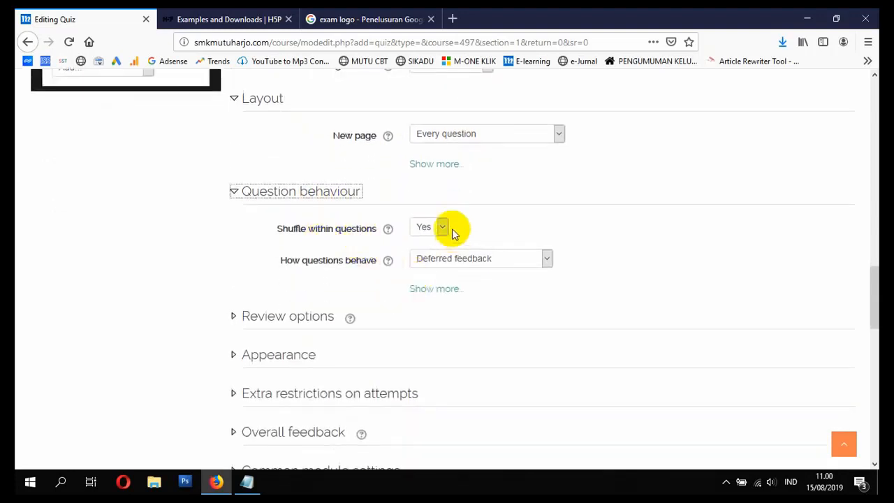
pyautogui.scroll(-2, 395, 267)
# Step: Clear the attempt, Marks and Overall feedback review options for immediately after the attempt, while the quiz is open, and after it closes
pyautogui.click(327, 252)
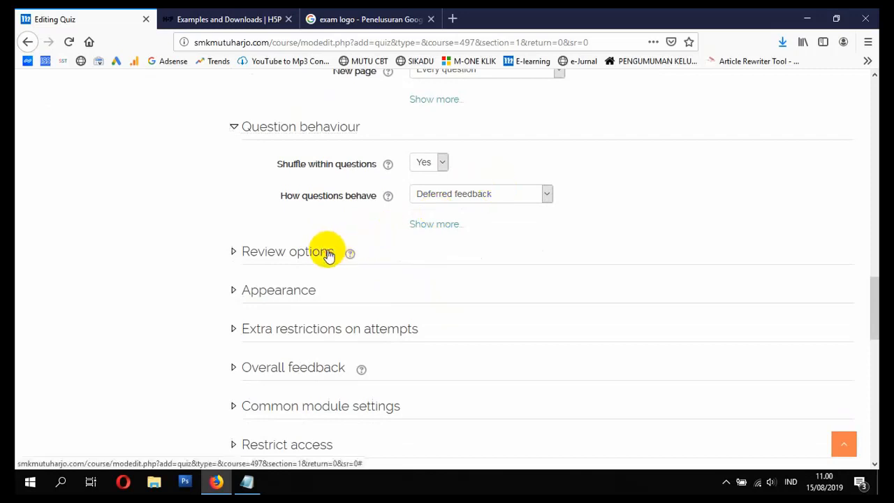
pyautogui.scroll(-4, 359, 272)
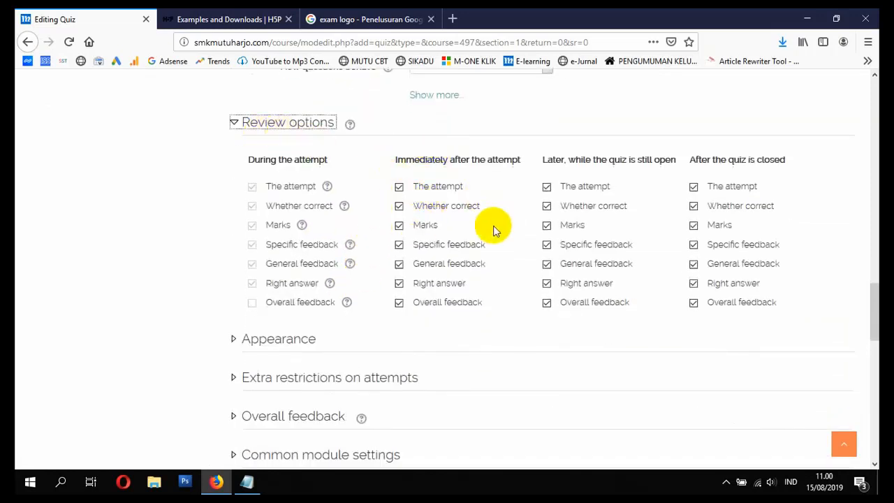
pyautogui.click(427, 188)
pyautogui.click(424, 226)
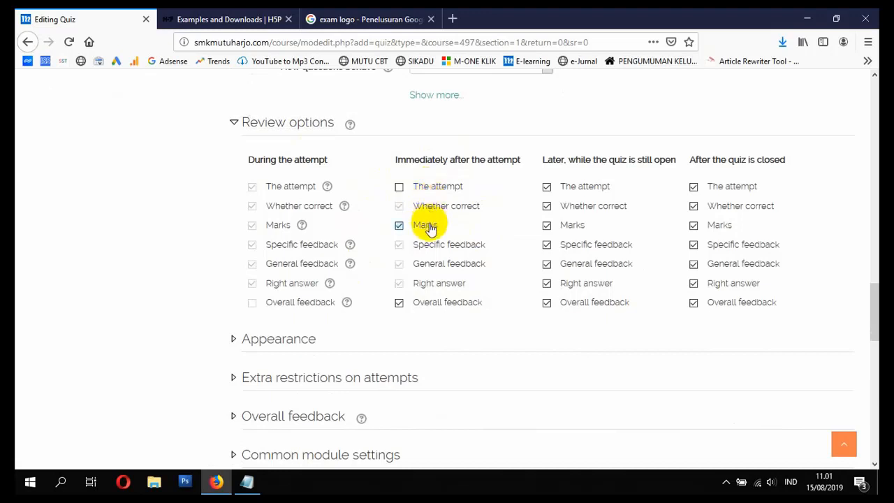
pyautogui.click(448, 302)
pyautogui.click(582, 188)
pyautogui.click(573, 225)
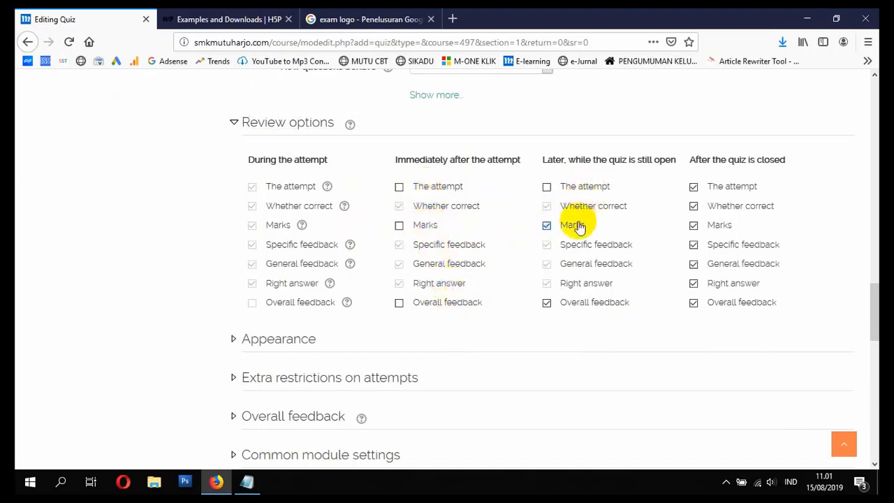
pyautogui.click(602, 303)
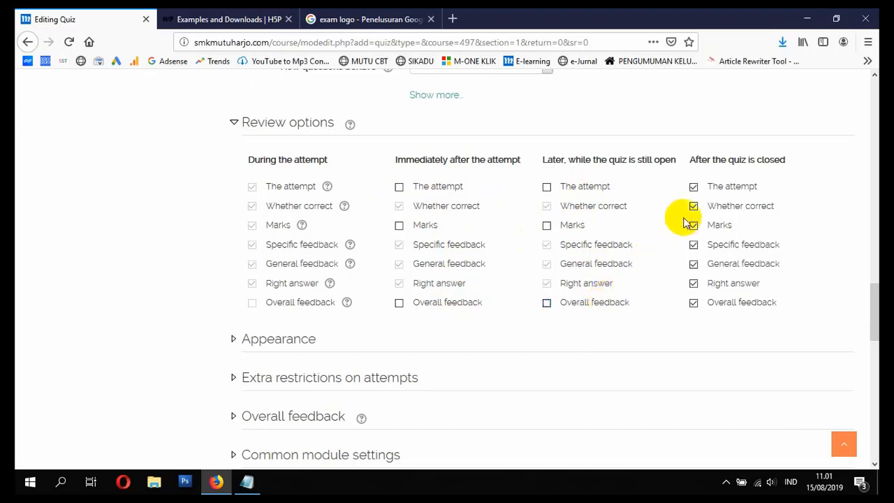
pyautogui.click(733, 185)
pyautogui.click(726, 226)
pyautogui.click(733, 302)
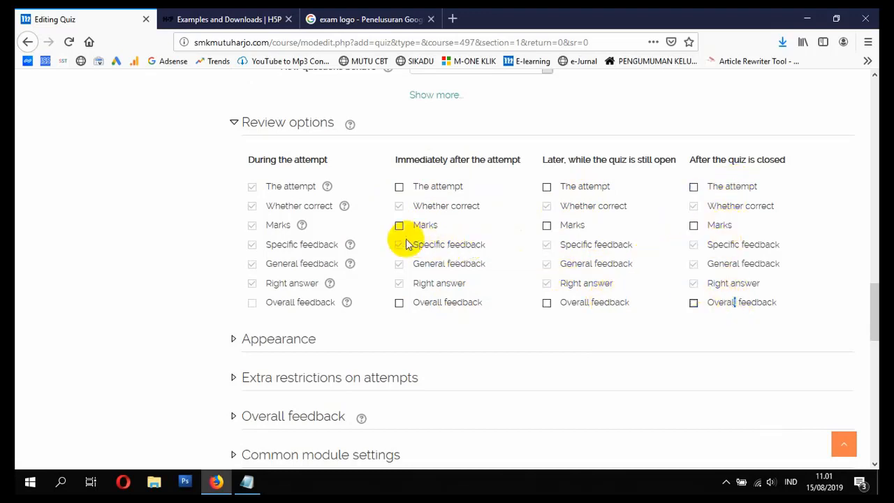
# Step: Re-enable the attempt, Marks and Overall feedback review options for all three periods following the attempt
pyautogui.click(401, 303)
pyautogui.click(399, 226)
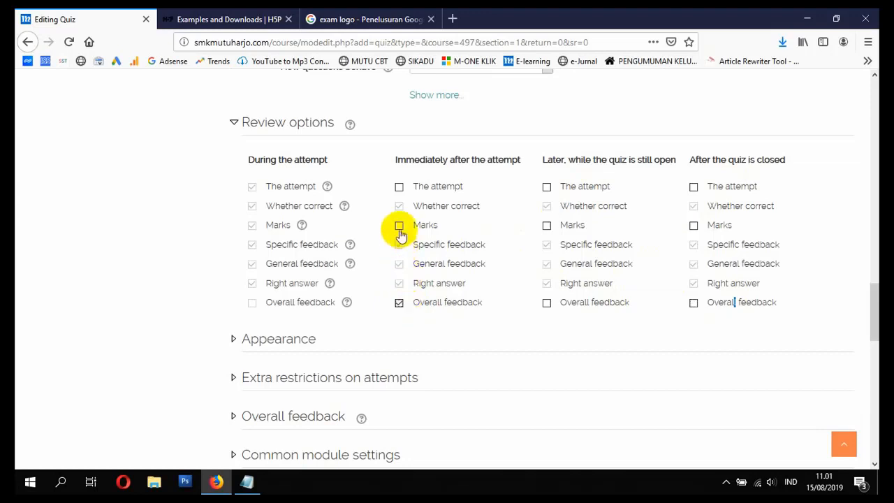
pyautogui.click(399, 187)
pyautogui.click(546, 187)
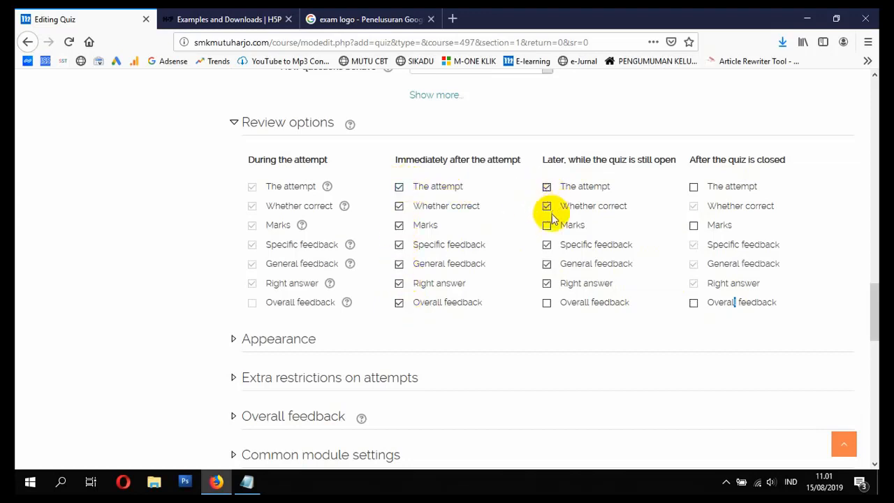
pyautogui.click(547, 225)
pyautogui.click(546, 303)
pyautogui.scroll(10, 489, 271)
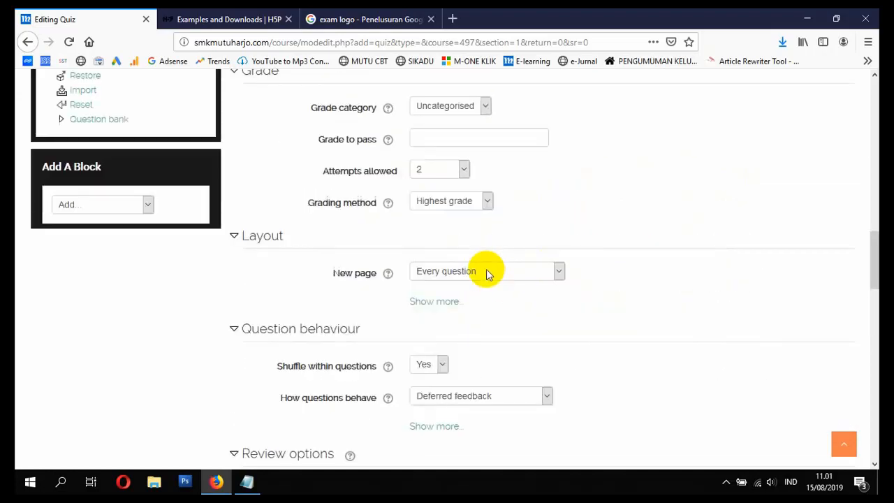
pyautogui.scroll(5, 486, 272)
pyautogui.scroll(-2, 489, 279)
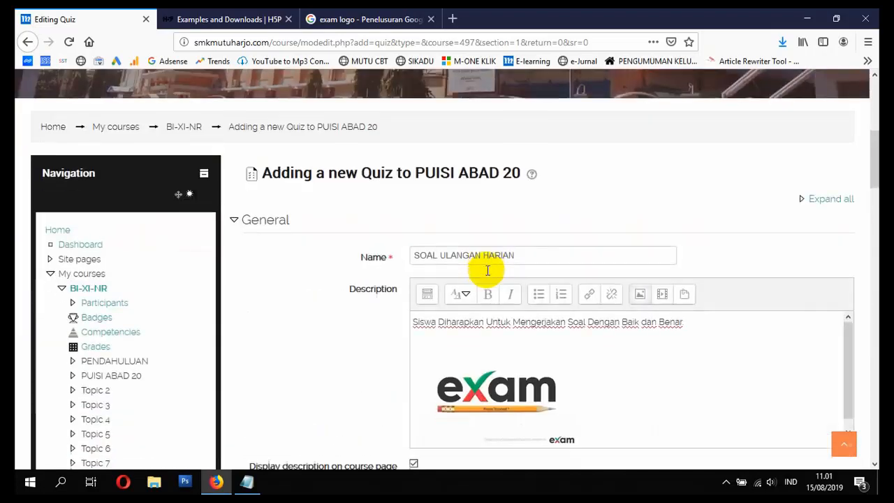
pyautogui.scroll(-15, 492, 284)
pyautogui.scroll(5, 493, 281)
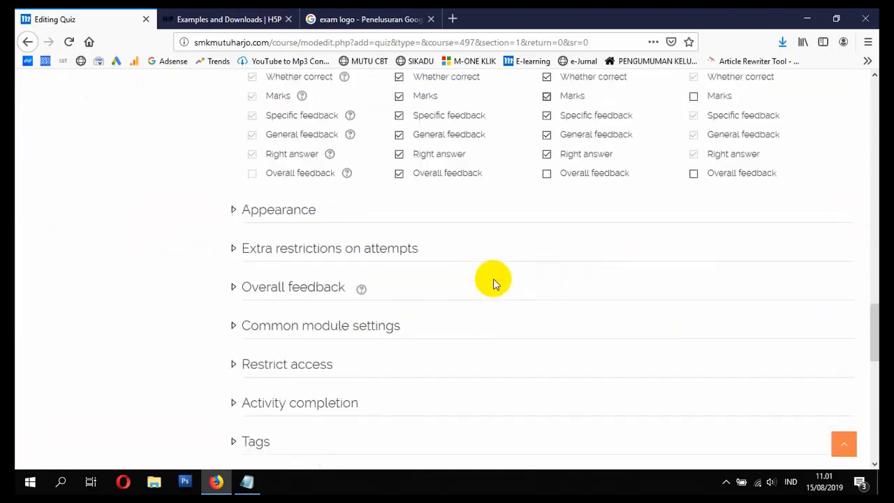
pyautogui.click(693, 187)
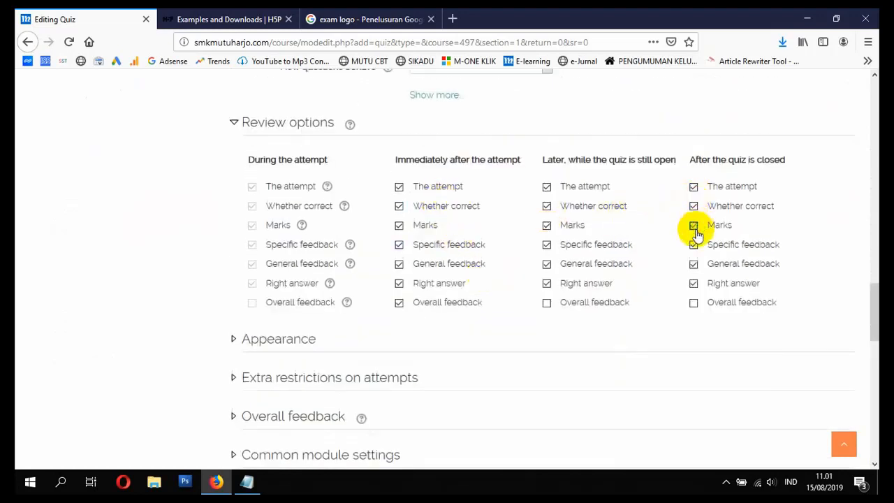
pyautogui.click(693, 302)
pyautogui.click(547, 303)
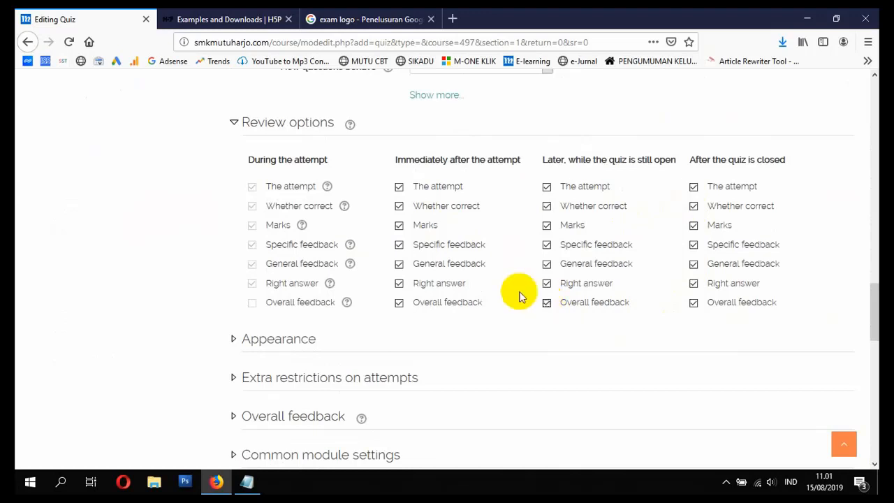
# Step: Examine the quiz's Appearance settings for the user's picture and the decimal places in grades
pyautogui.scroll(-2, 441, 292)
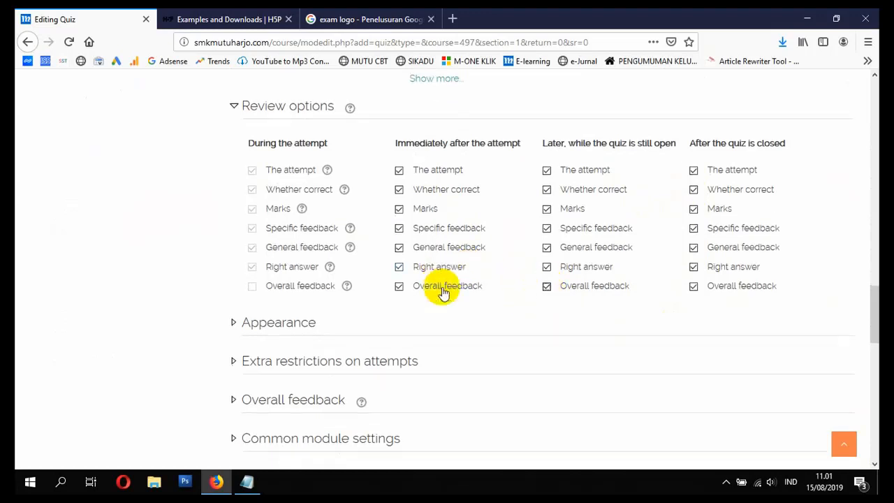
pyautogui.click(281, 276)
pyautogui.scroll(-4, 279, 275)
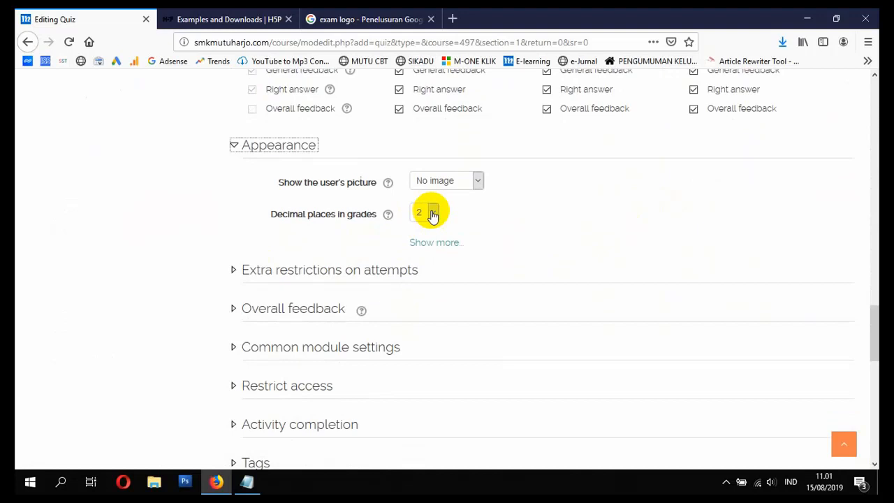
# Step: Require a password for attempts in the quiz's extra restrictions by entering the quiz password
pyautogui.scroll(-2, 432, 215)
pyautogui.click(337, 208)
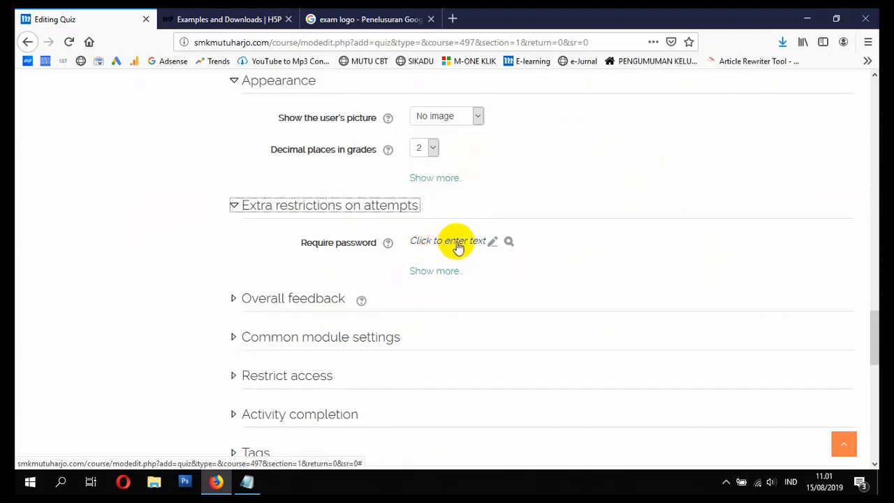
pyautogui.click(467, 244)
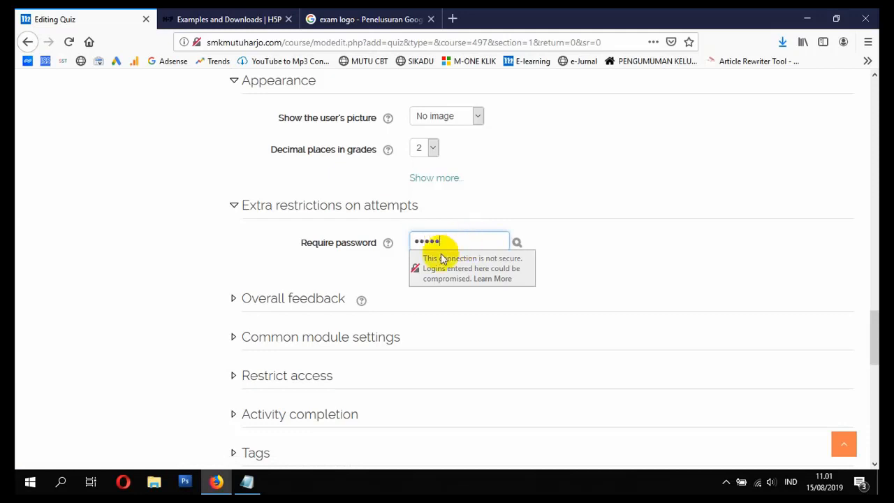
pyautogui.click(233, 242)
# Step: Save the quiz settings and return to the course page
pyautogui.scroll(-1, 307, 262)
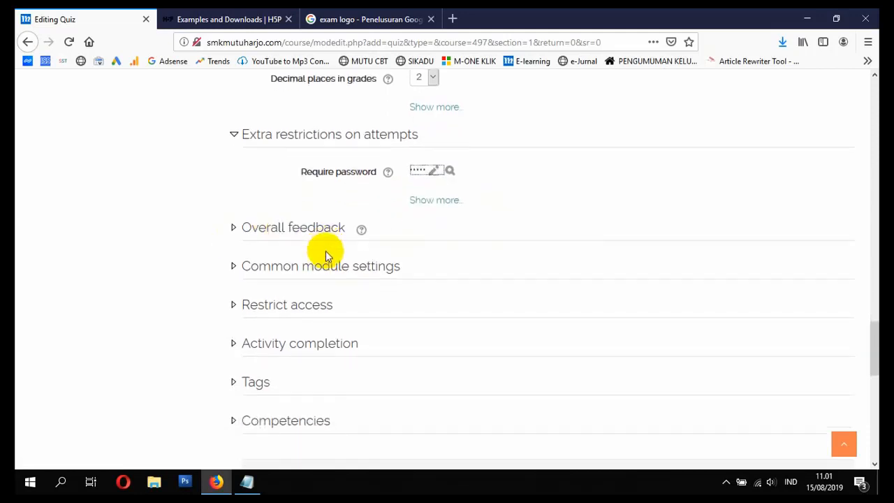
pyautogui.scroll(-2, 325, 253)
pyautogui.click(464, 423)
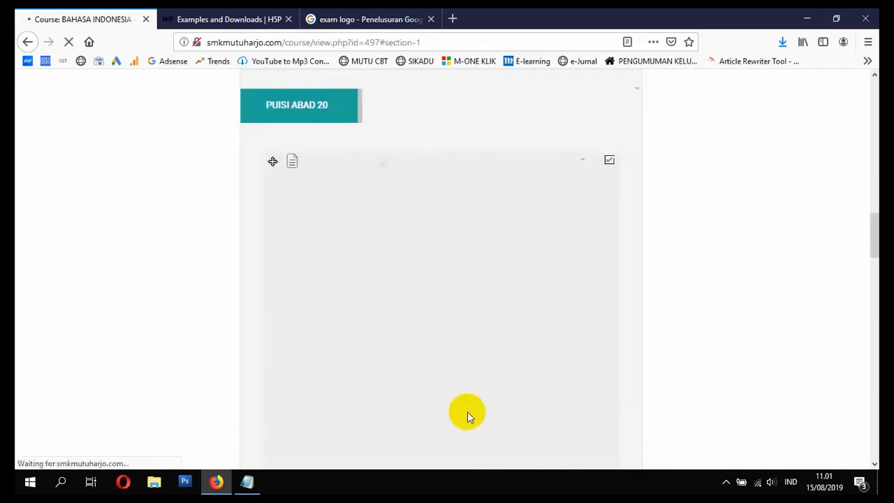
pyautogui.scroll(-9, 480, 350)
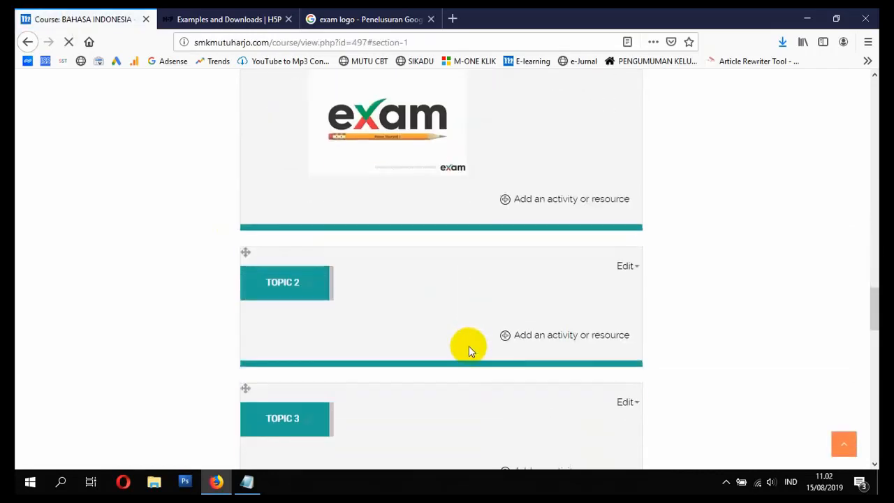
pyautogui.scroll(2, 468, 345)
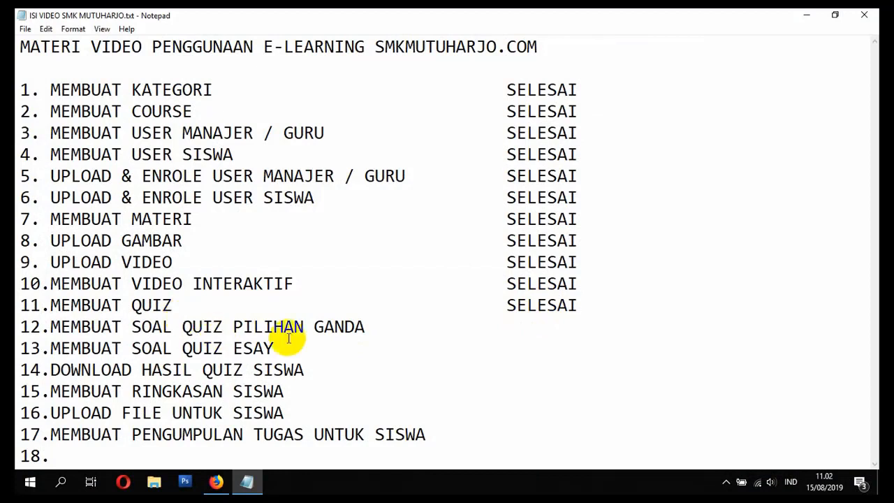
# Step: Switch back to Firefox and open the SOAL ULANGAN HARIAN quiz's question editing page
pyautogui.click(222, 480)
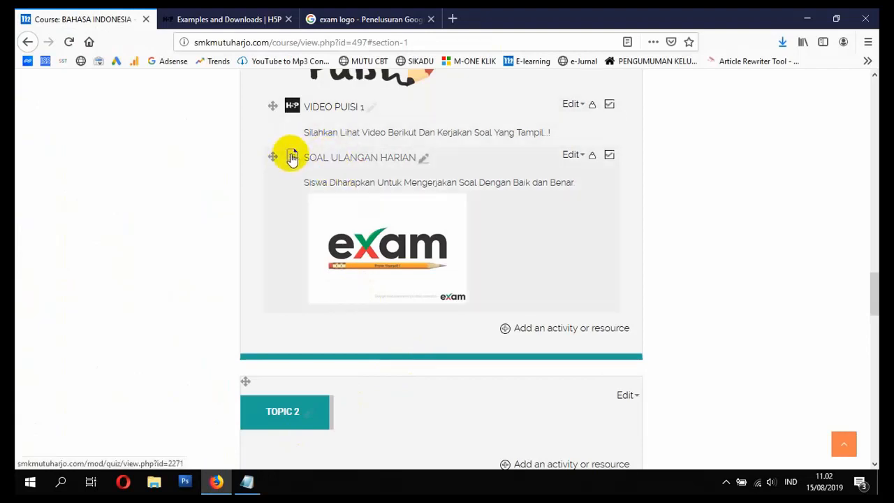
pyautogui.click(335, 158)
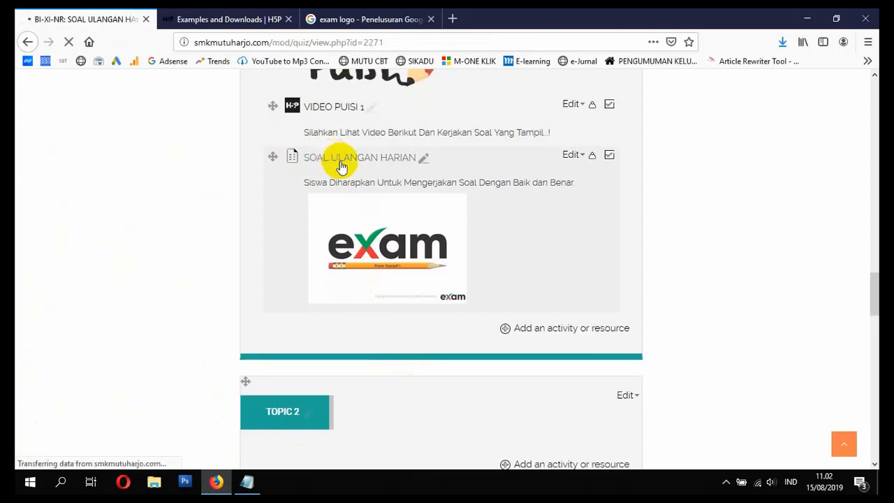
pyautogui.scroll(-3, 426, 237)
pyautogui.scroll(-2, 426, 238)
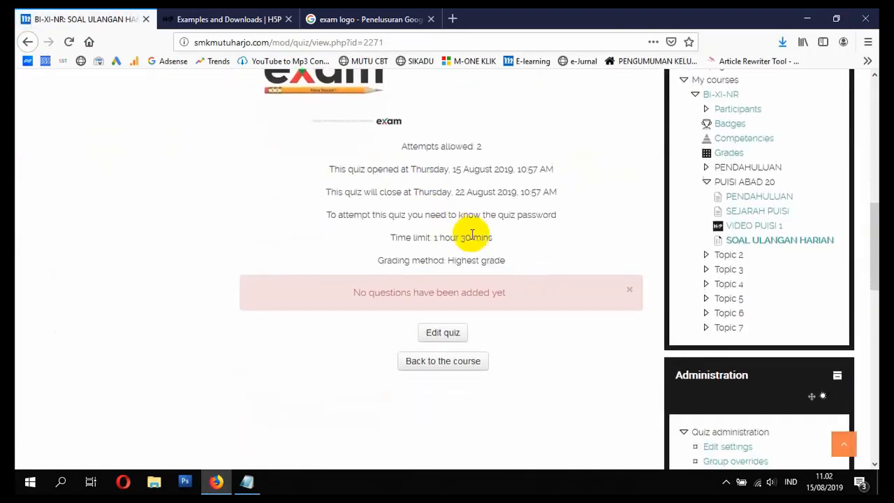
pyautogui.click(438, 337)
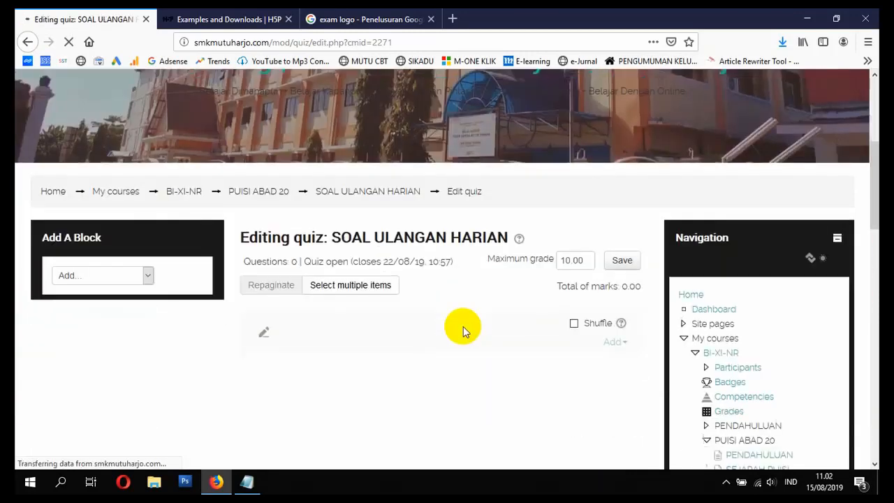
# Step: Save the quiz's maximum grade as 100 and enable shuffling of its questions
pyautogui.scroll(-4, 464, 325)
pyautogui.scroll(4, 468, 317)
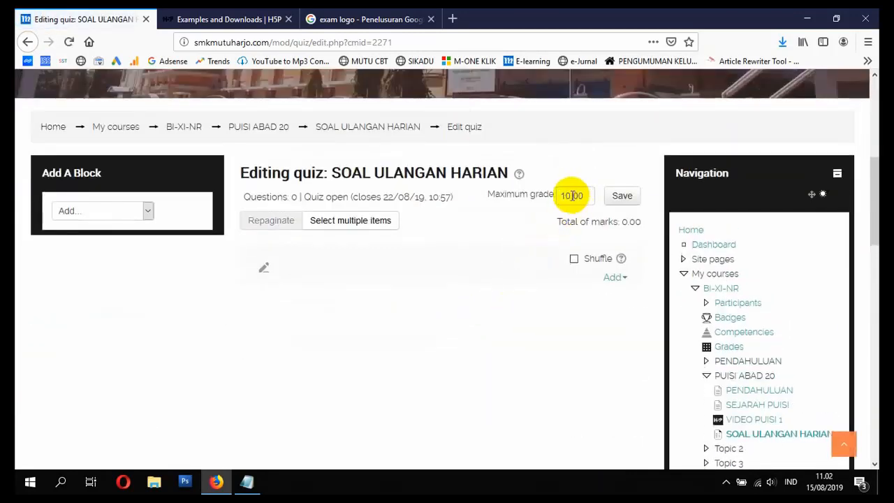
pyautogui.moveTo(570, 194); pyautogui.dragTo(539, 194)
pyautogui.write('4')
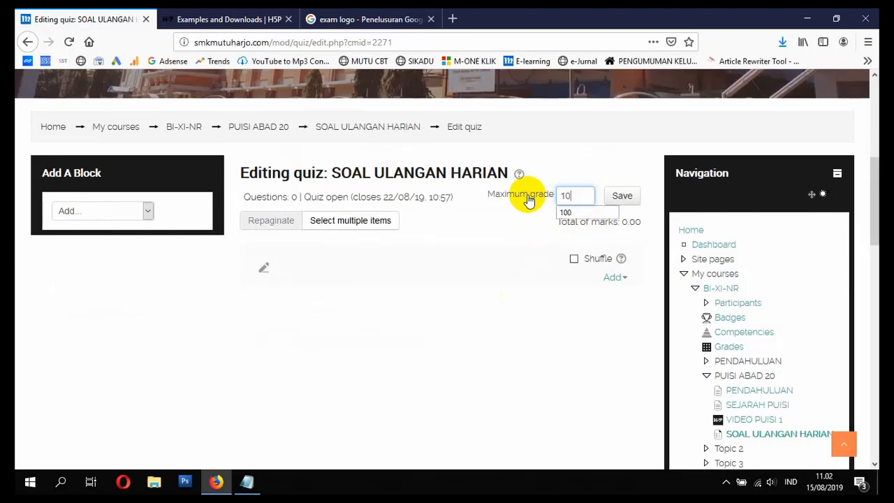
pyautogui.click(622, 195)
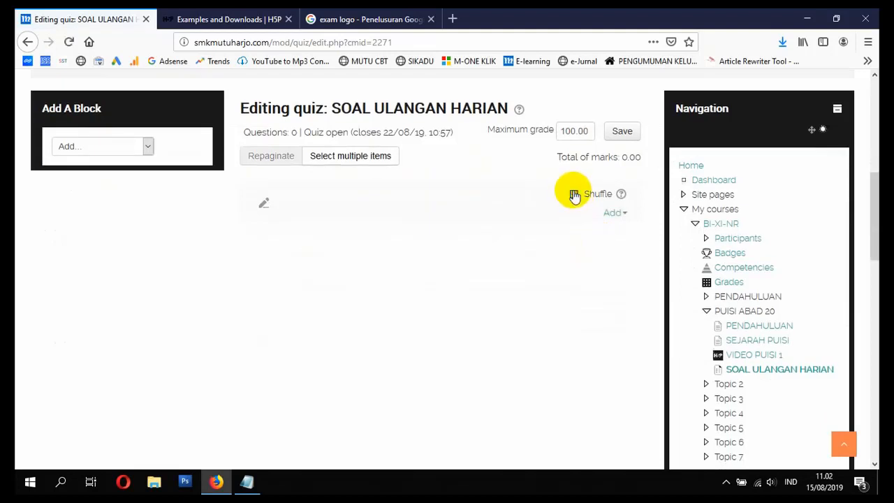
pyautogui.click(574, 194)
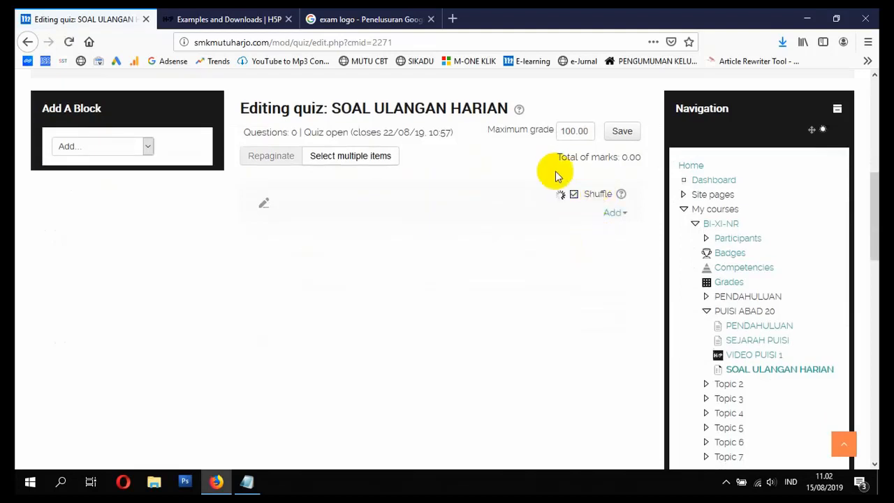
# Step: Add a new question of the Multiple choice type to the quiz
pyautogui.click(611, 218)
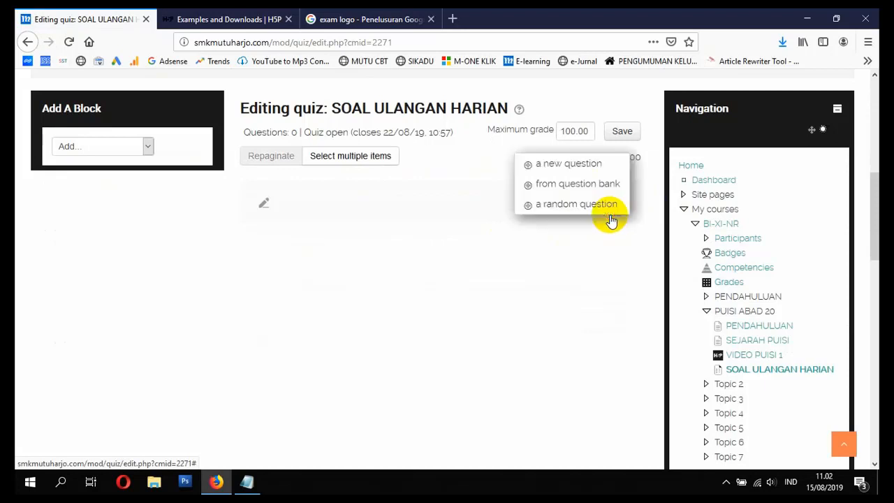
pyautogui.click(570, 165)
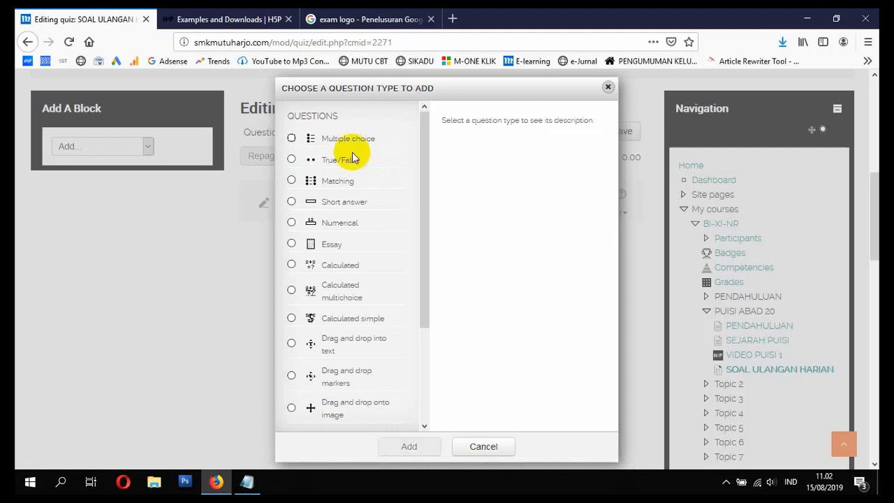
pyautogui.scroll(-4, 363, 181)
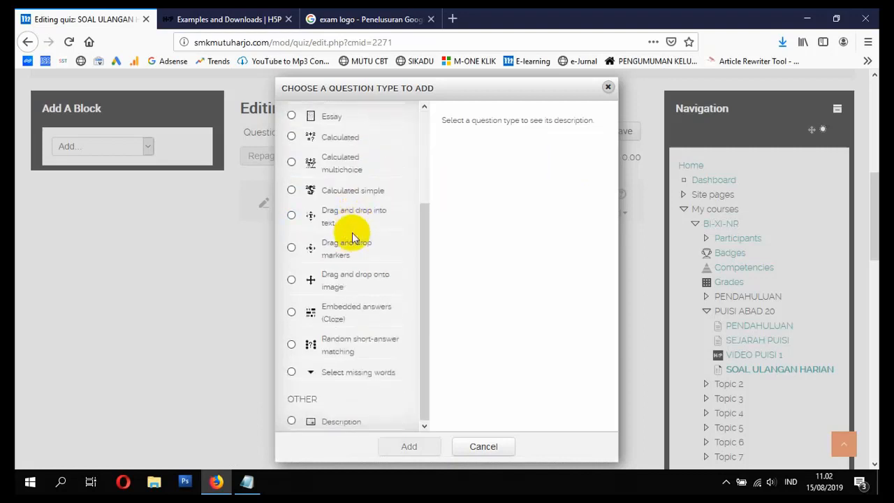
pyautogui.scroll(4, 349, 236)
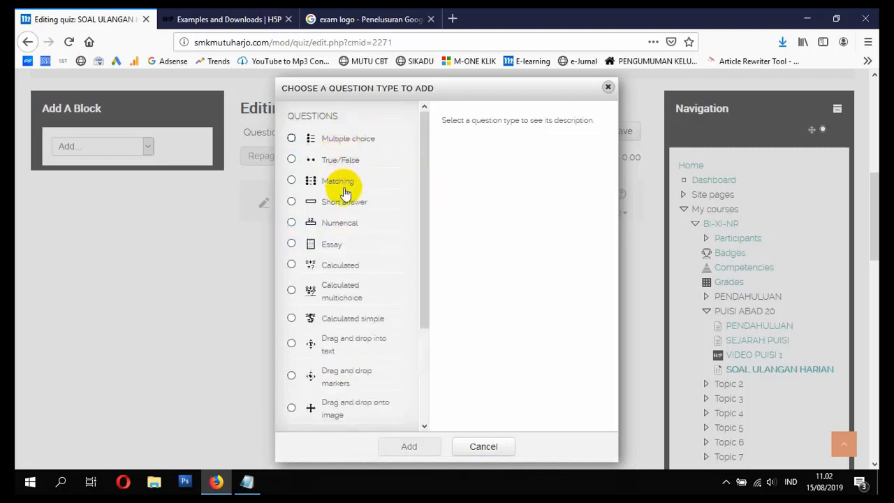
pyautogui.scroll(-3, 332, 286)
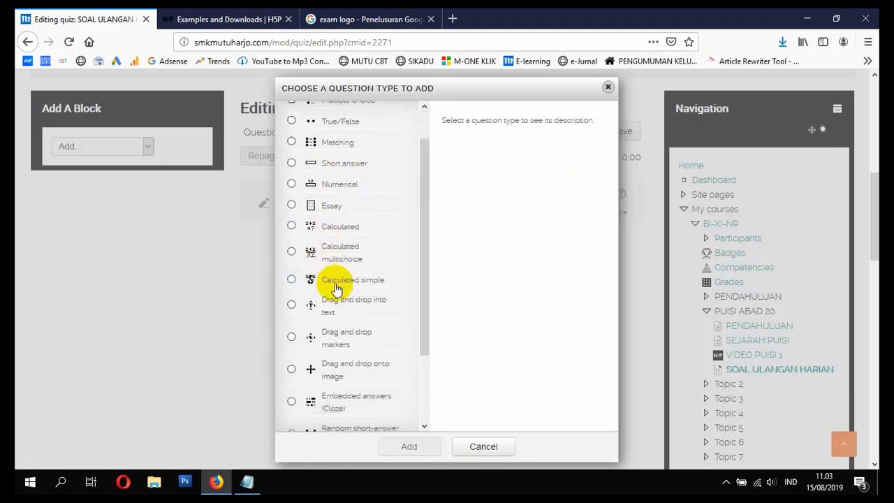
pyautogui.scroll(3, 338, 288)
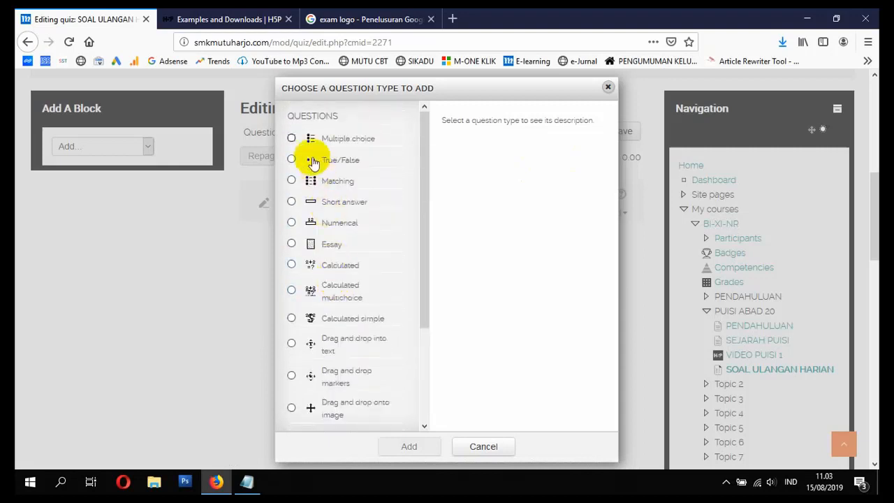
pyautogui.click(292, 139)
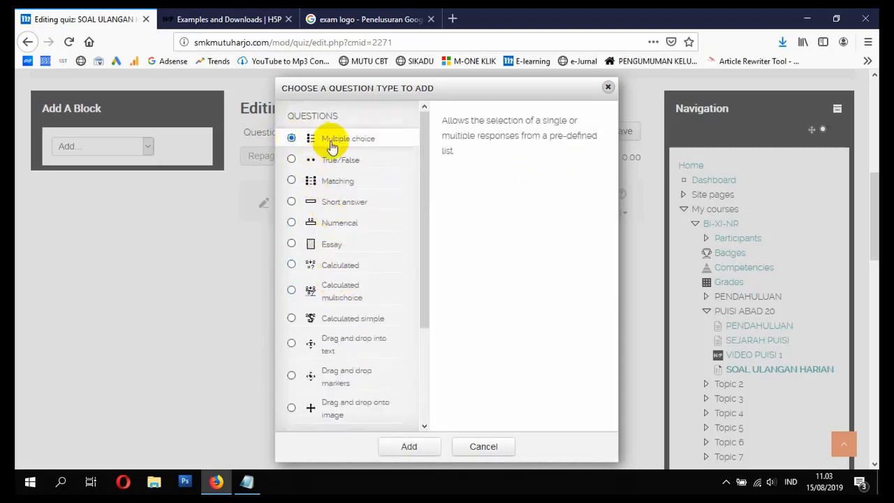
pyautogui.click(413, 447)
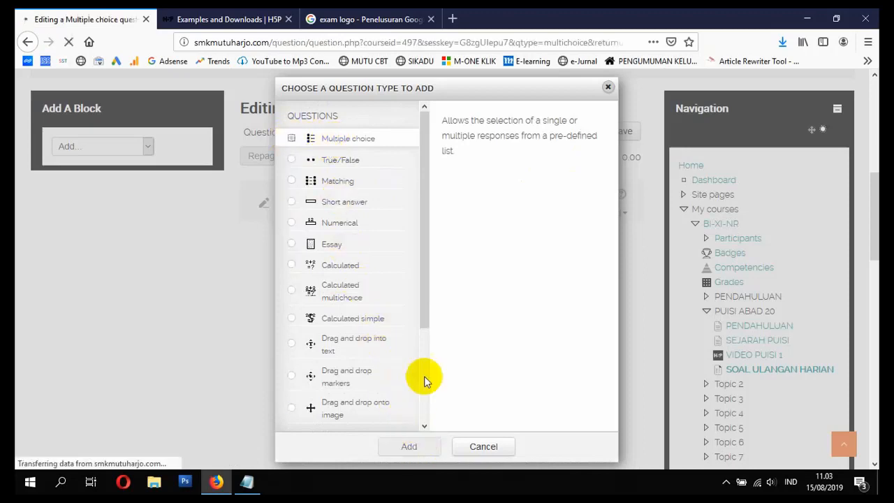
# Step: Name the multiple choice question "SOAL BI XI NR NO 1"
pyautogui.scroll(-5, 447, 301)
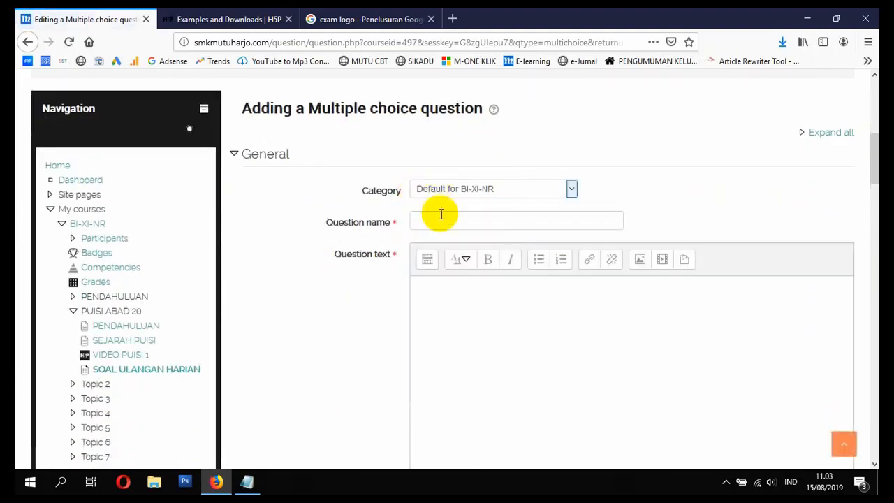
pyautogui.click(442, 217)
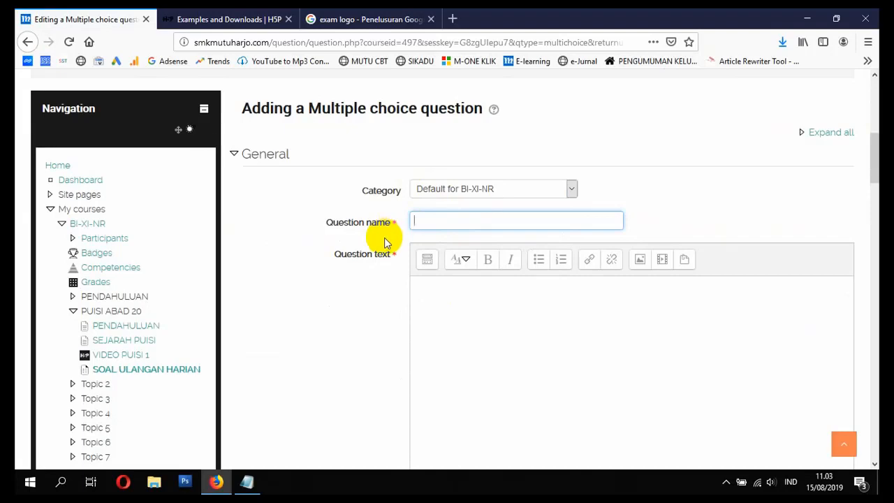
pyautogui.scroll(3, 389, 241)
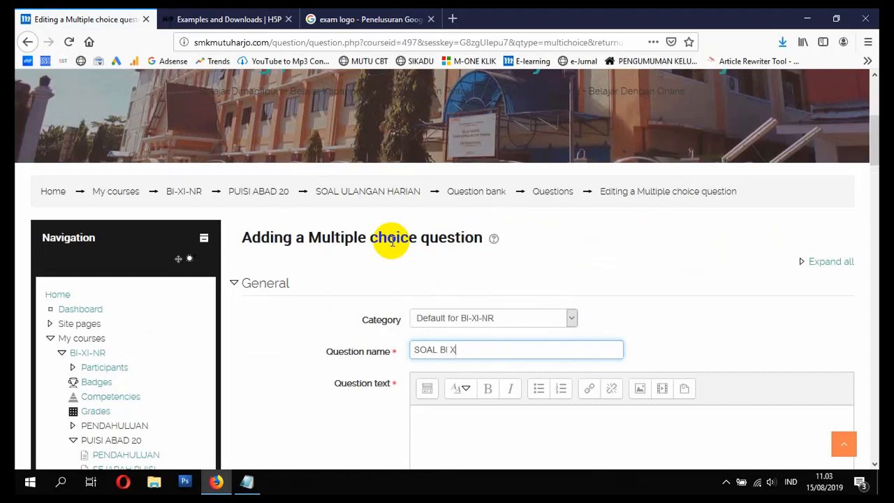
pyautogui.write('R NO 1')
pyautogui.scroll(-2, 514, 326)
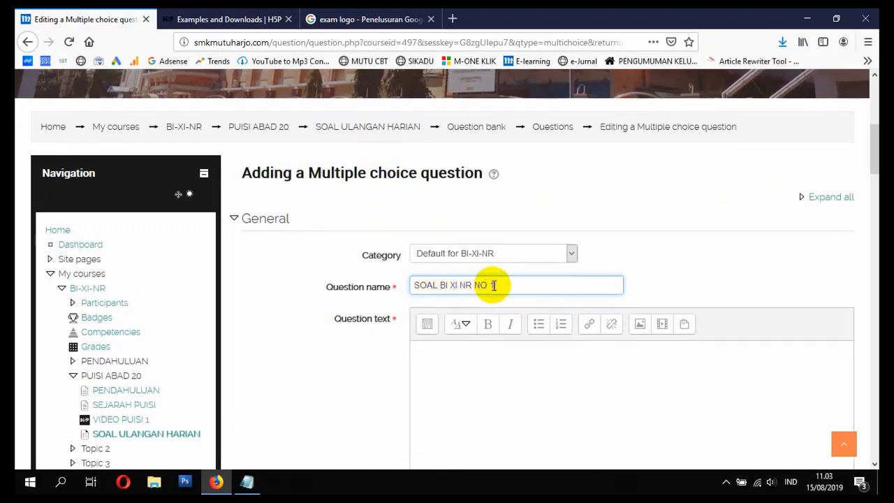
pyautogui.moveTo(494, 285); pyautogui.dragTo(409, 285)
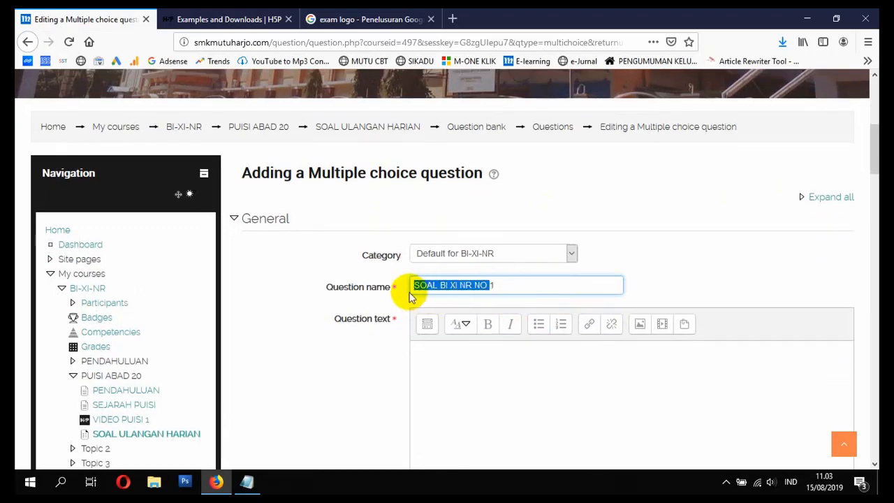
pyautogui.scroll(-5, 475, 370)
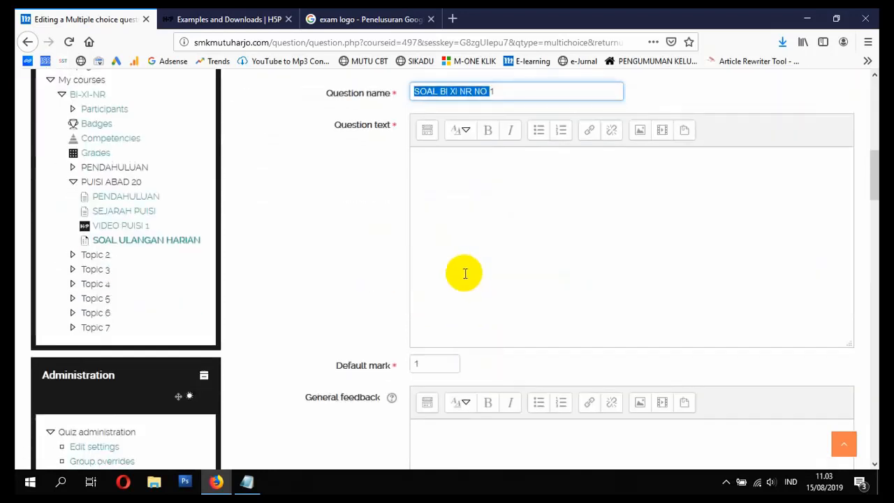
# Step: Enter "Indonesia Merdeka Pada Tanggal ...?" as the question text
pyautogui.click(497, 215)
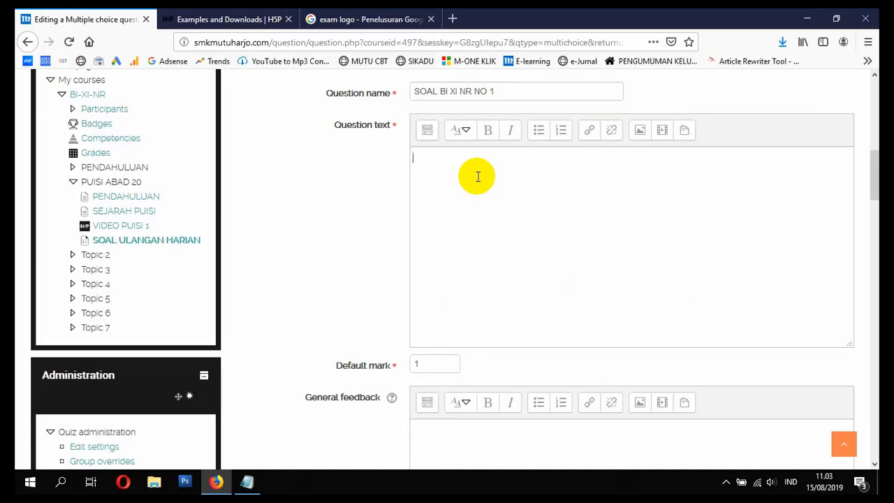
pyautogui.press('BackSpace')
pyautogui.press('BackSpace')
pyautogui.write('Indonesia Merdeka P')
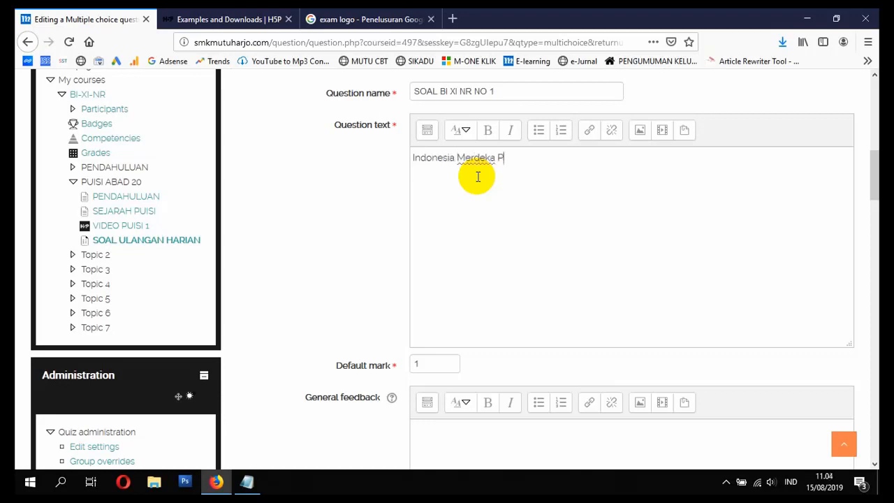
pyautogui.write('ada Tanggal ...?')
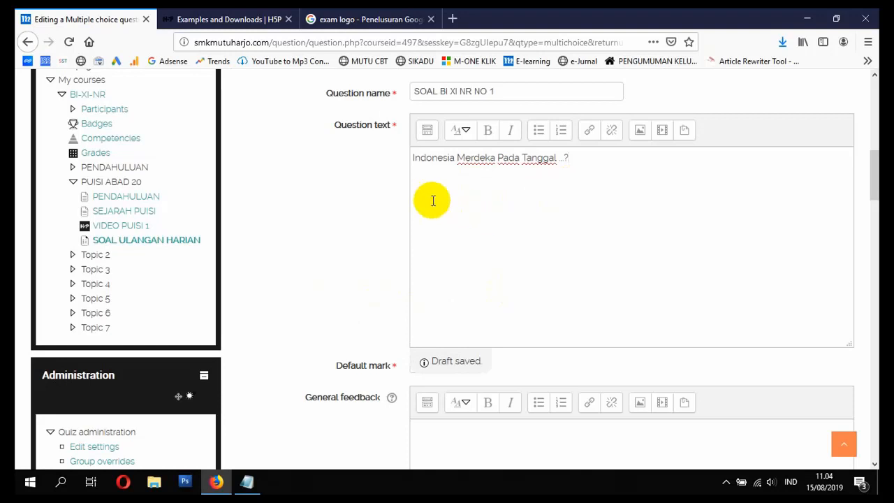
# Step: Open the question's default mark for editing
pyautogui.scroll(-2, 383, 284)
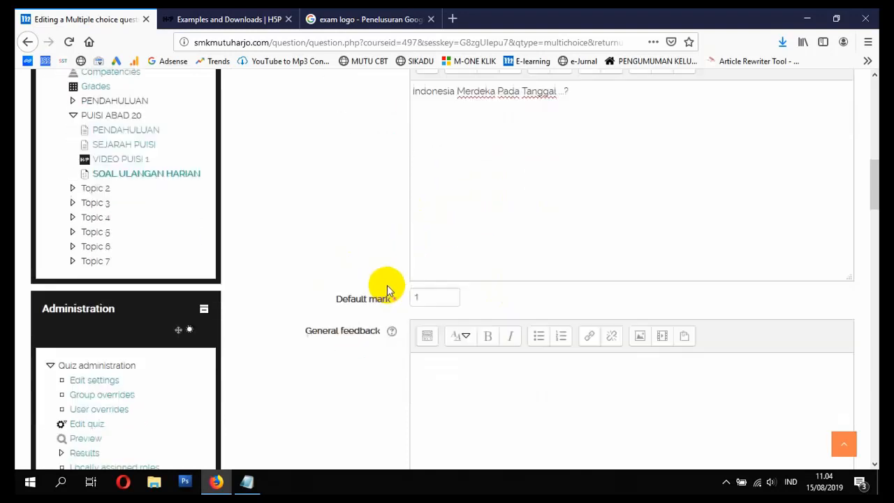
pyautogui.scroll(2, 422, 242)
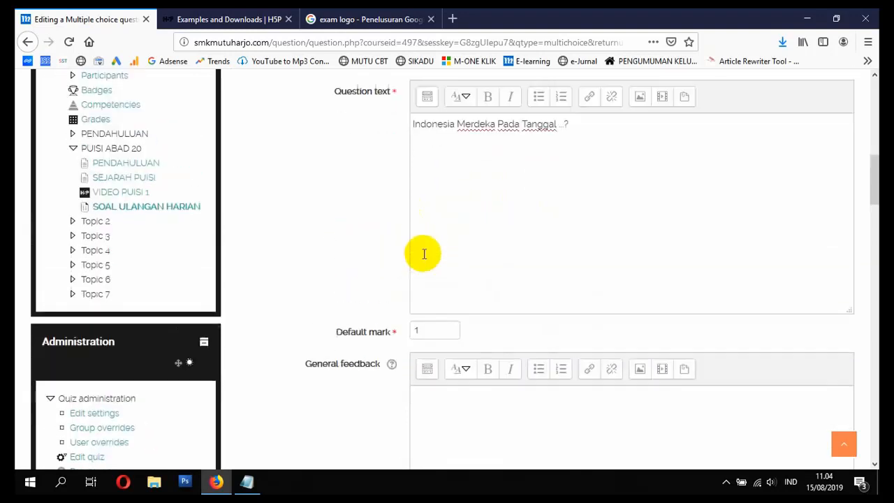
pyautogui.click(433, 361)
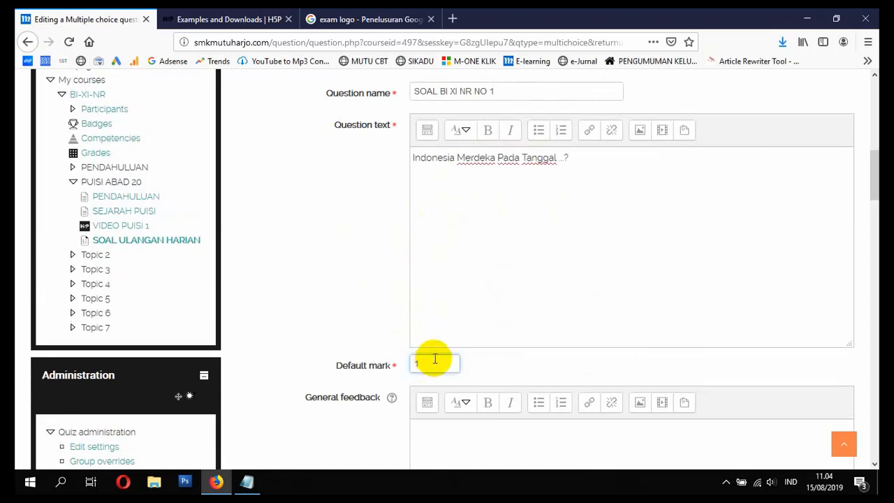
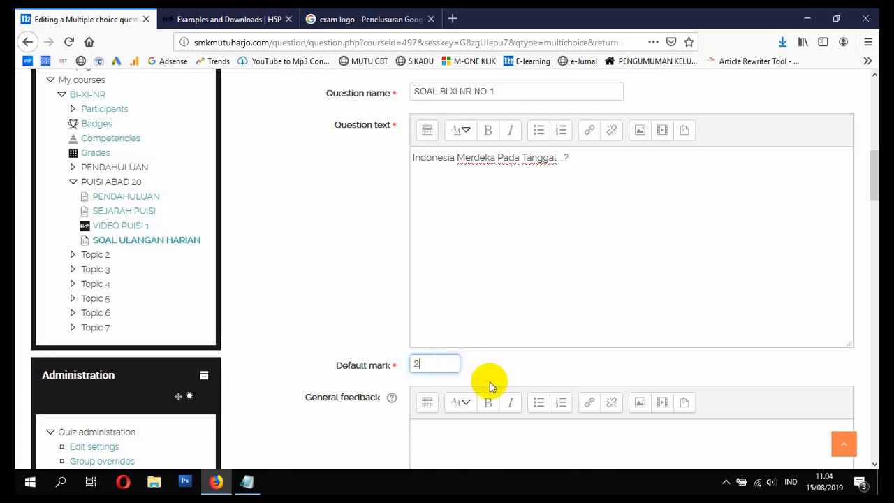
# Step: Set the multiple-choice question's default mark to 1
pyautogui.press('BackSpace')
pyautogui.write('3')
pyautogui.press('BackSpace')
pyautogui.write('1')
# Step: Set the numbering style of the answer choices to A., B., C., ..
pyautogui.scroll(-3, 468, 368)
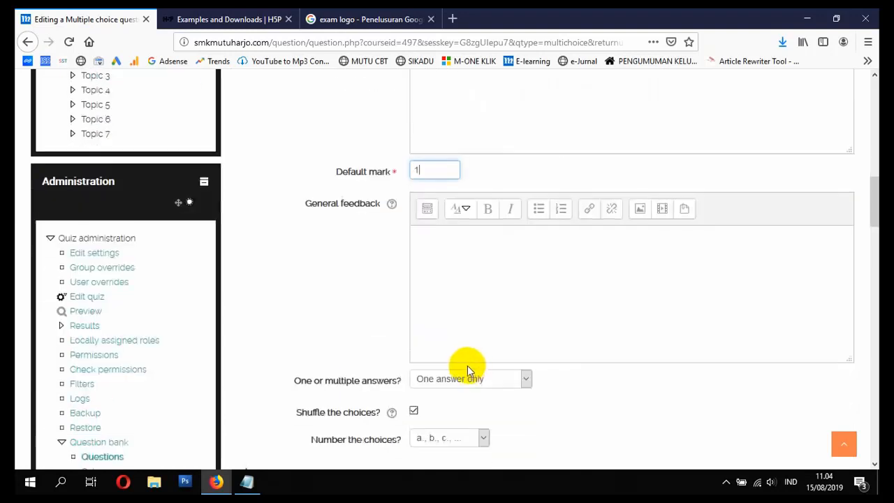
pyautogui.scroll(-1, 478, 345)
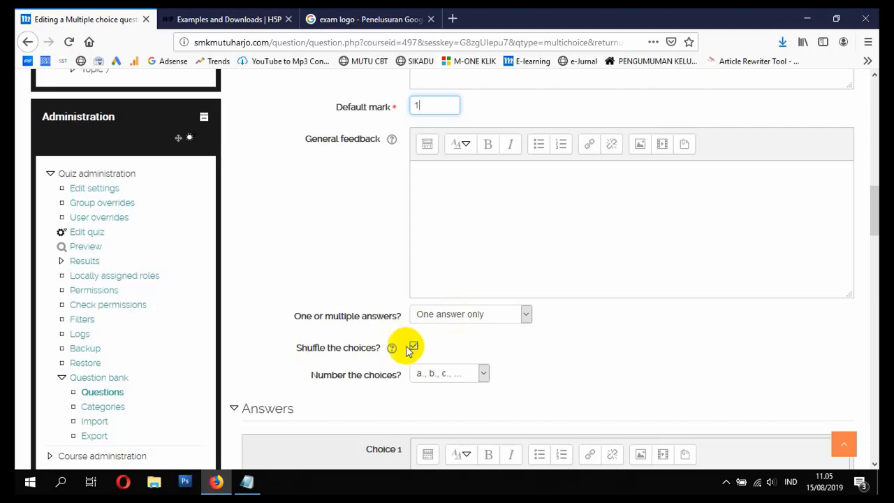
pyautogui.scroll(-3, 391, 342)
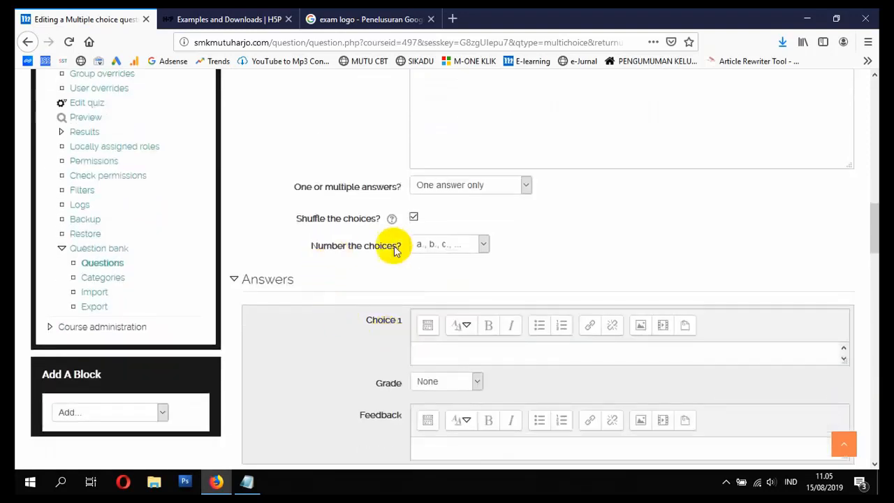
pyautogui.click(449, 245)
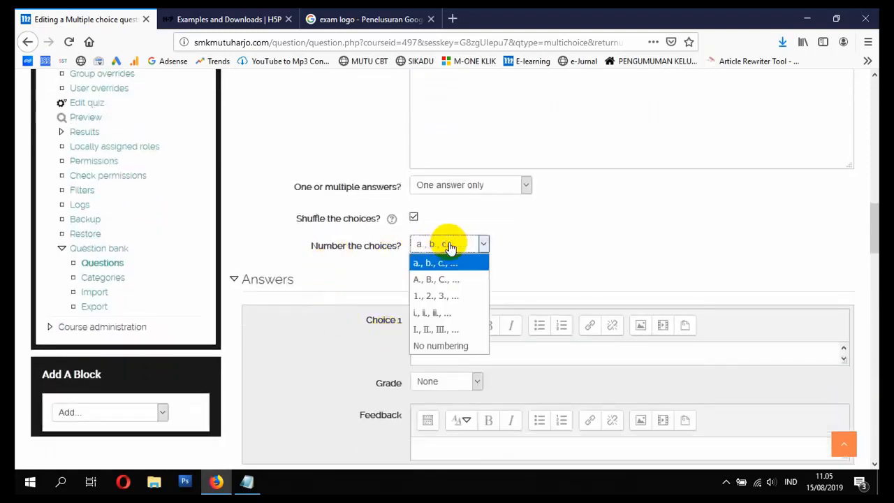
pyautogui.click(465, 282)
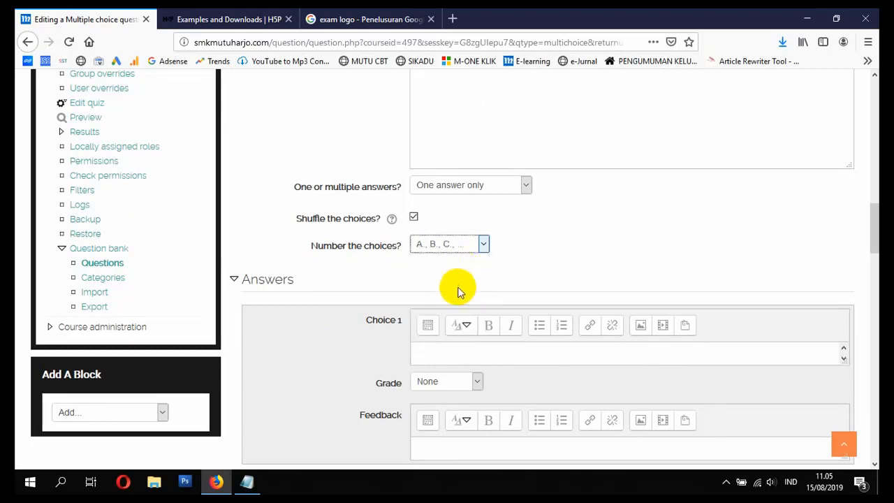
# Step: Enter 28 Desember as the answer text of Choice 1
pyautogui.click(456, 350)
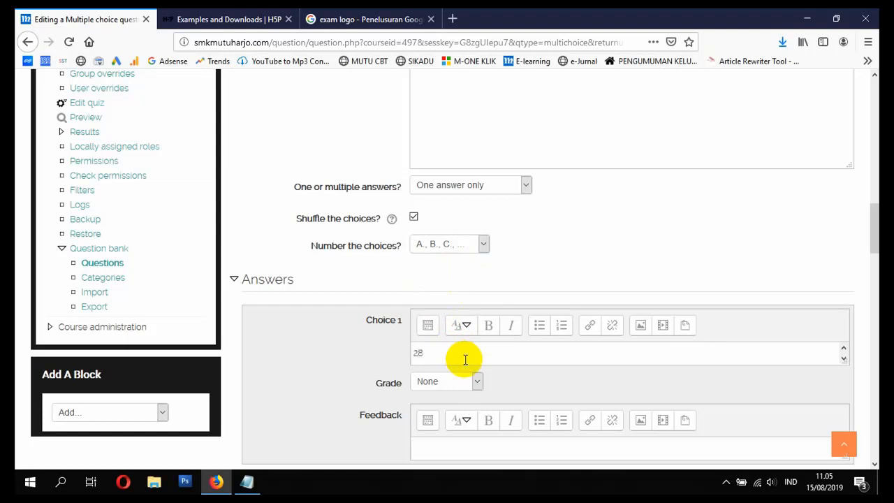
pyautogui.write('28 Desember')
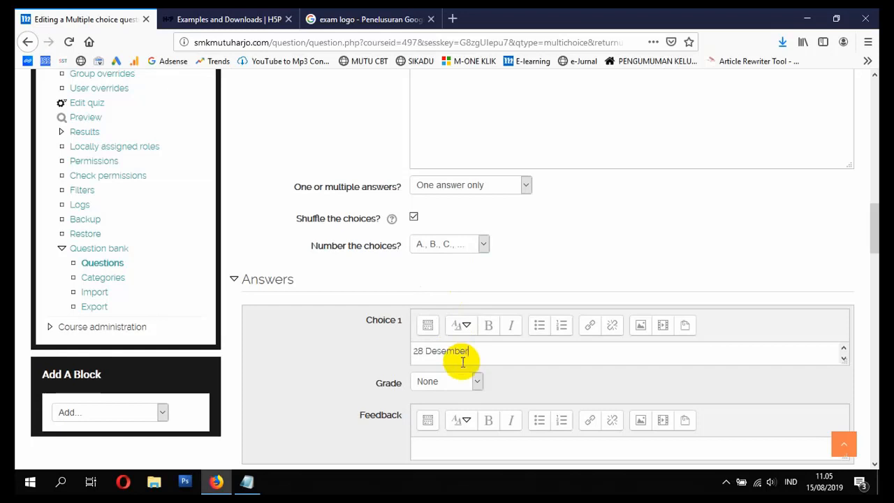
# Step: Enter 17 Agustus as Choice 2 and give it a grade of 100%
pyautogui.scroll(-3, 465, 370)
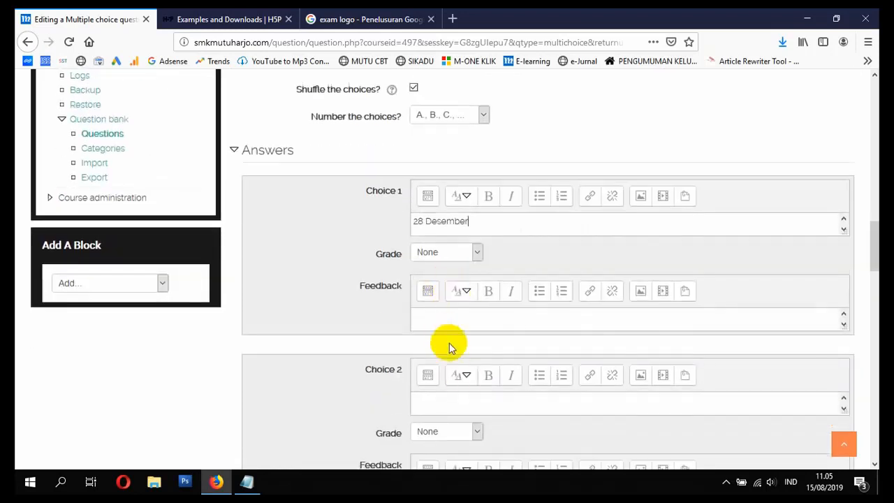
pyautogui.click(467, 402)
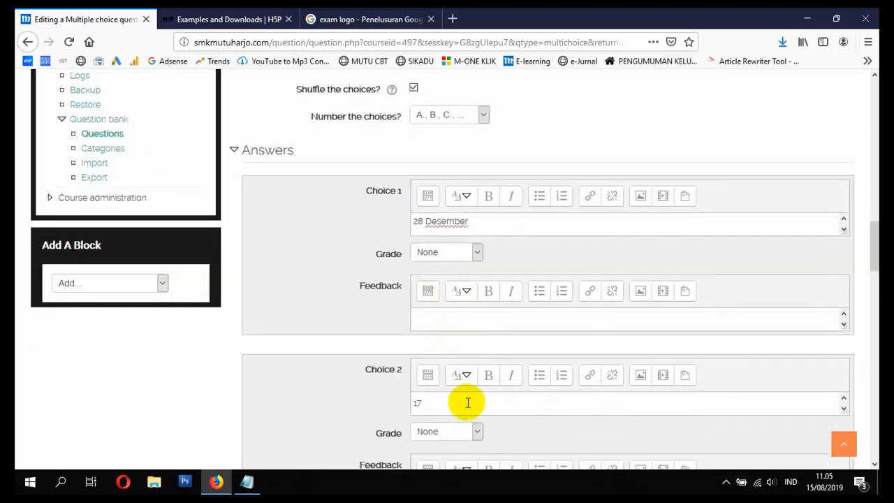
pyautogui.write('17 Agustus')
pyautogui.scroll(-2, 381, 385)
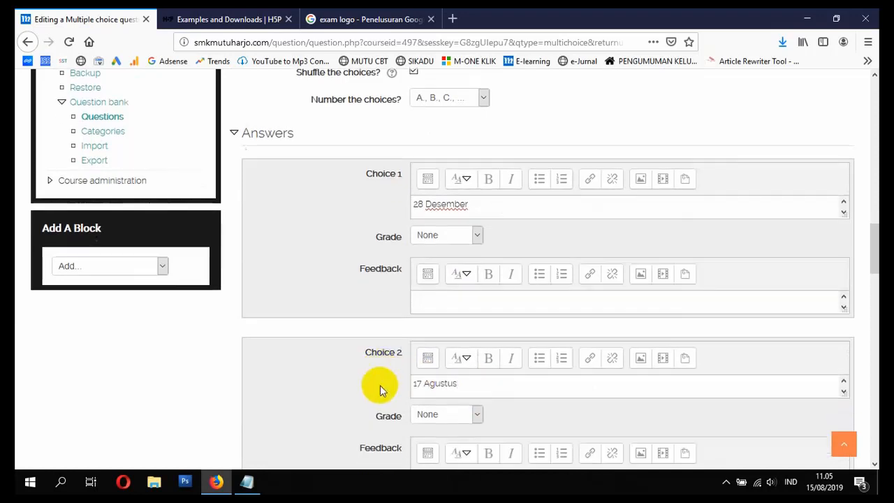
pyautogui.click(425, 375)
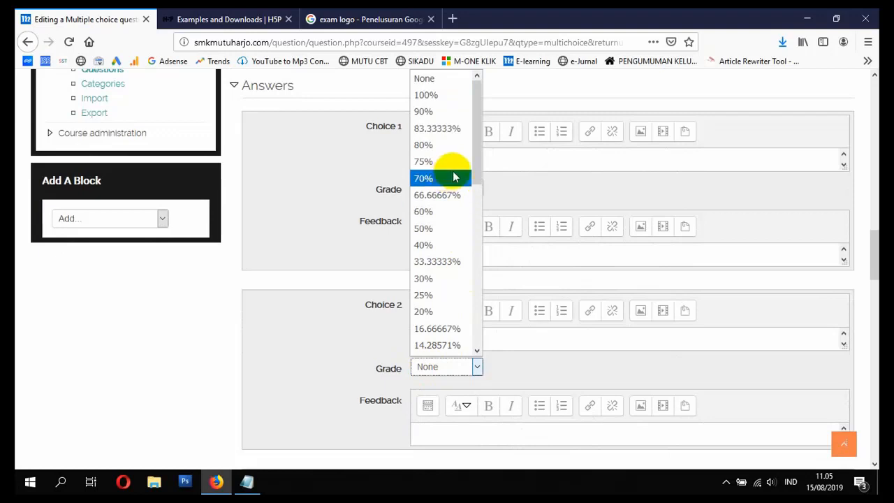
pyautogui.click(425, 95)
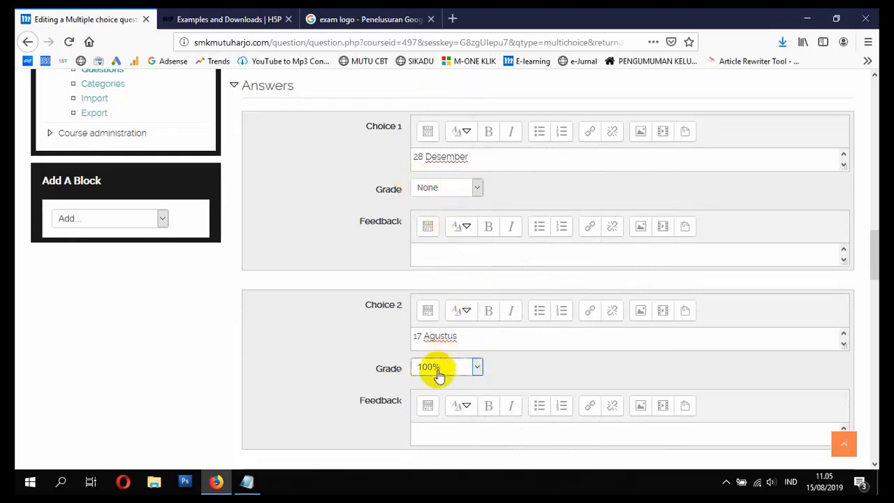
# Step: Try a 75% grade on Choice 1 and set it back to None
pyautogui.click(474, 187)
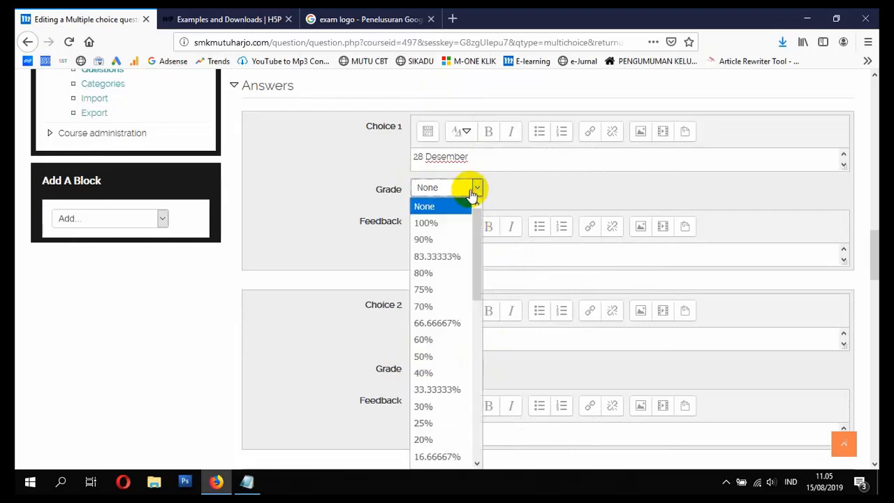
pyautogui.click(441, 289)
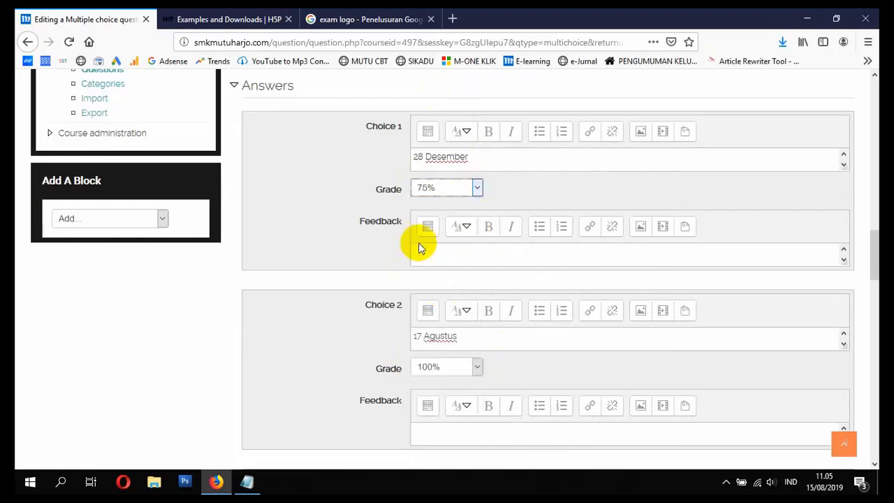
pyautogui.click(463, 190)
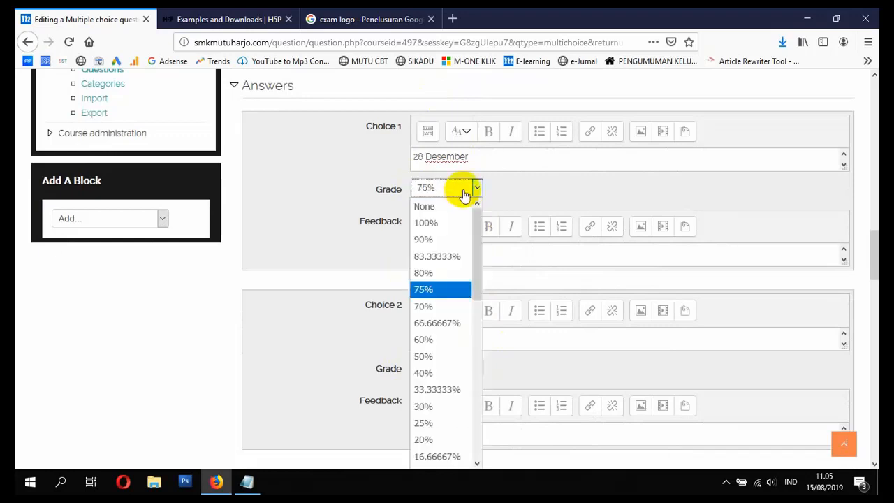
pyautogui.click(447, 207)
# Step: Enter 20 April as the answer text of Choice 3
pyautogui.scroll(-5, 489, 293)
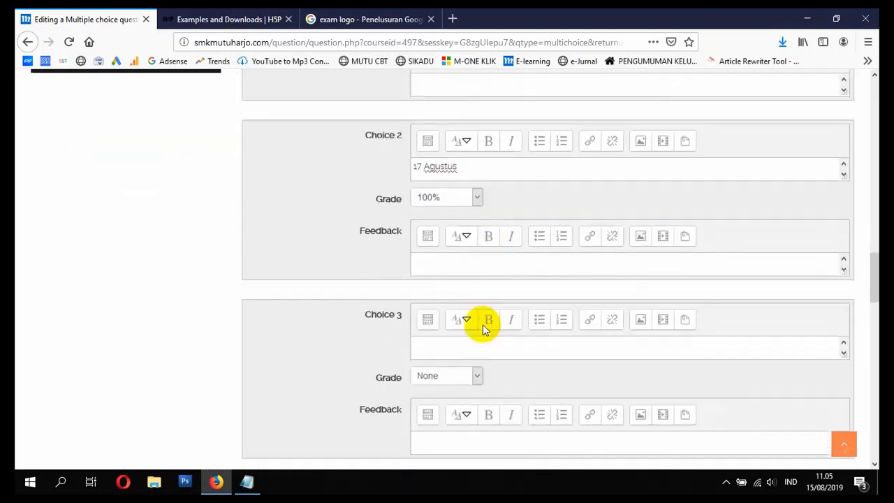
pyautogui.scroll(2, 462, 289)
pyautogui.click(472, 322)
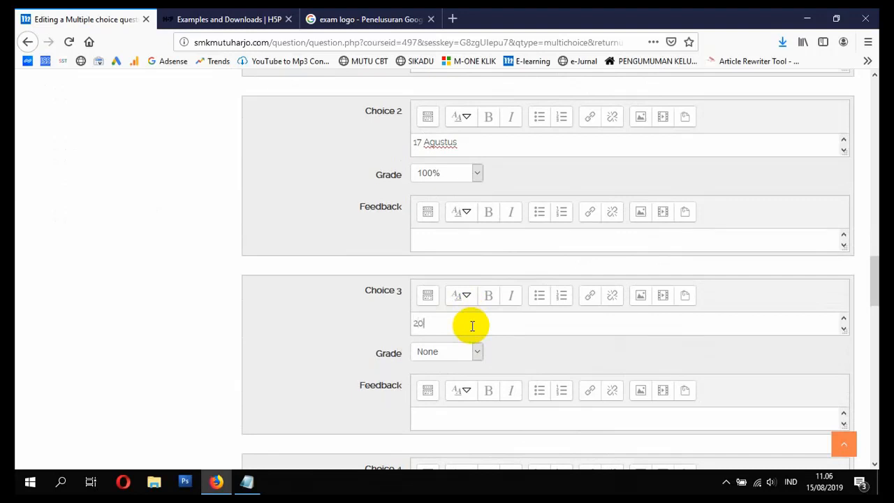
pyautogui.scroll(4, 469, 327)
pyautogui.scroll(-4, 469, 329)
# Step: Enter 13 Mei as Choice 4 and 17 Maret as Choice 5
pyautogui.scroll(-4, 467, 331)
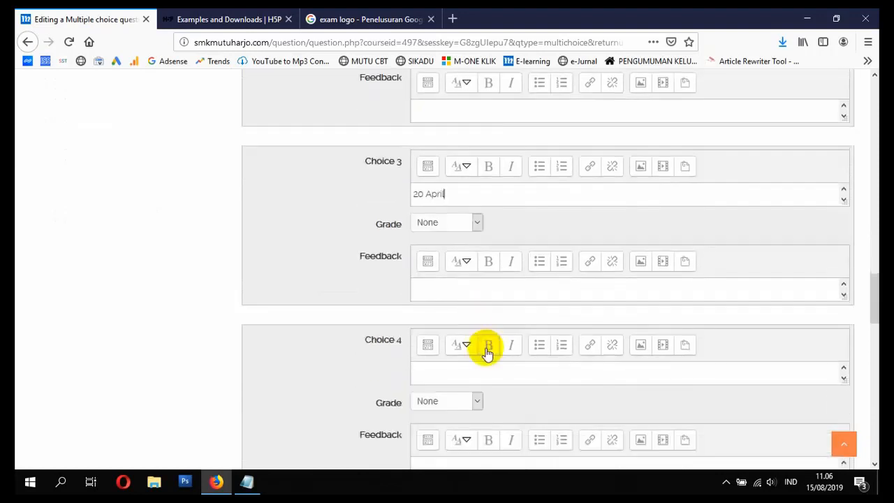
pyautogui.click(491, 372)
pyautogui.write('13 Mei')
pyautogui.scroll(-4, 475, 397)
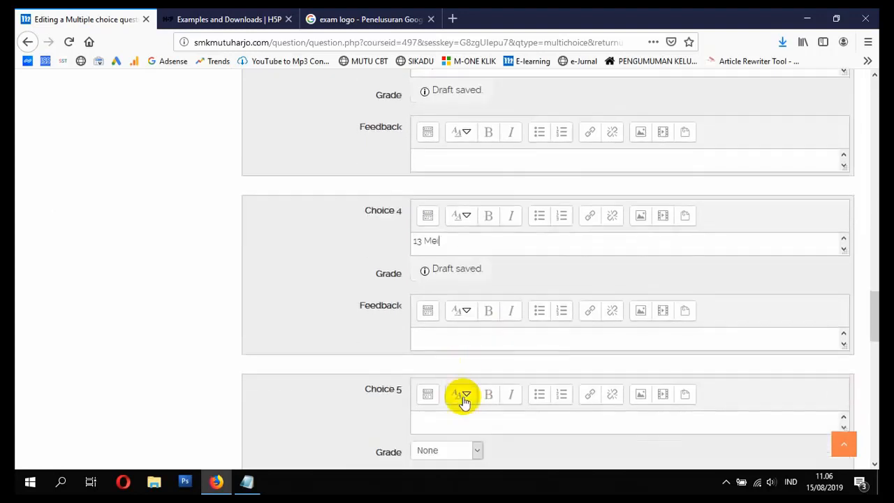
pyautogui.click(473, 417)
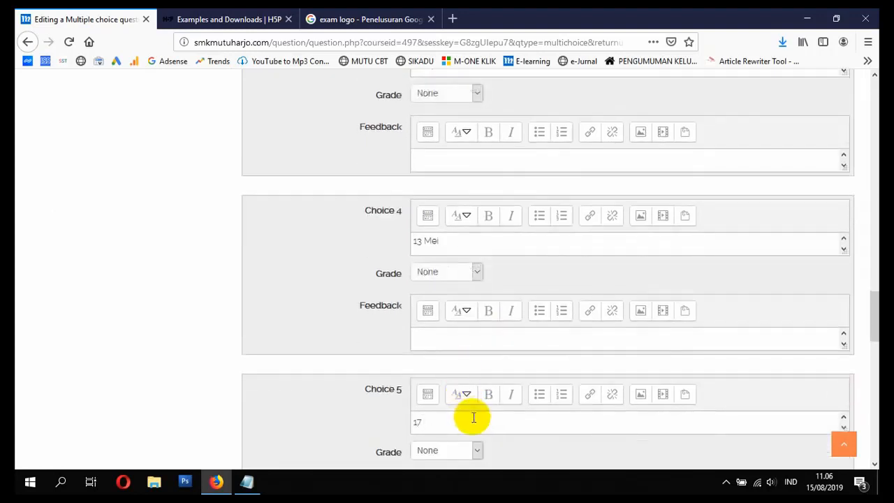
pyautogui.write('Maret')
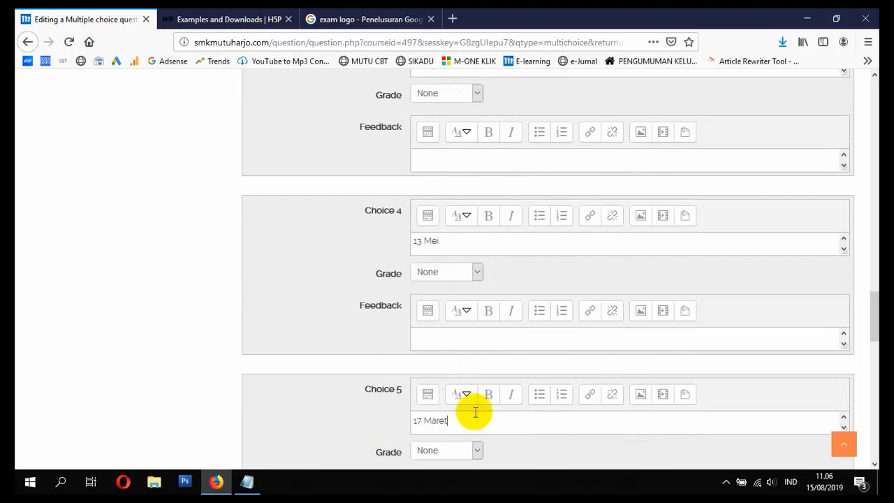
# Step: Save the completed multiple-choice question to the SOAL ULANGAN HARIAN quiz
pyautogui.scroll(-5, 473, 417)
pyautogui.scroll(5, 454, 303)
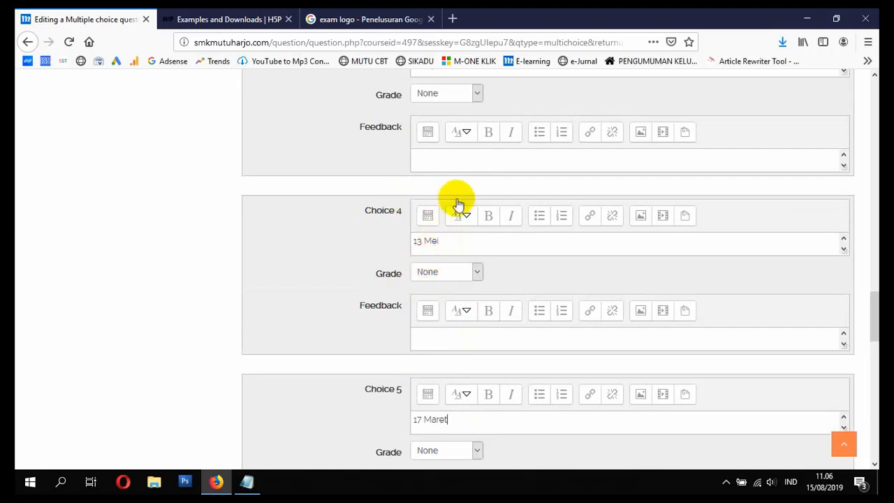
pyautogui.scroll(-2, 471, 292)
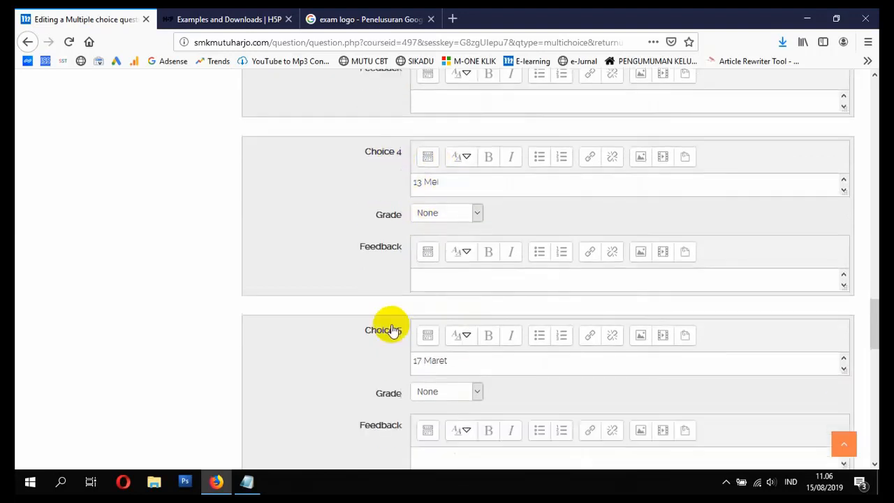
pyautogui.scroll(-6, 489, 363)
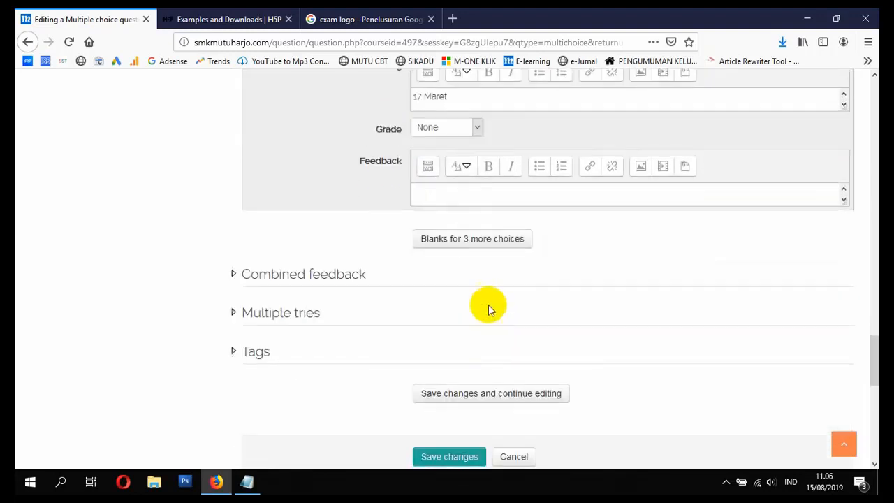
pyautogui.click(447, 456)
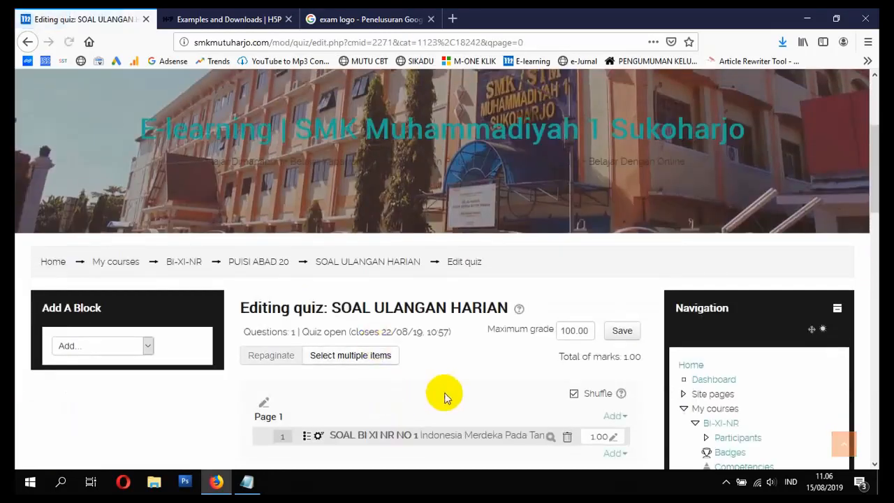
pyautogui.scroll(-3, 461, 370)
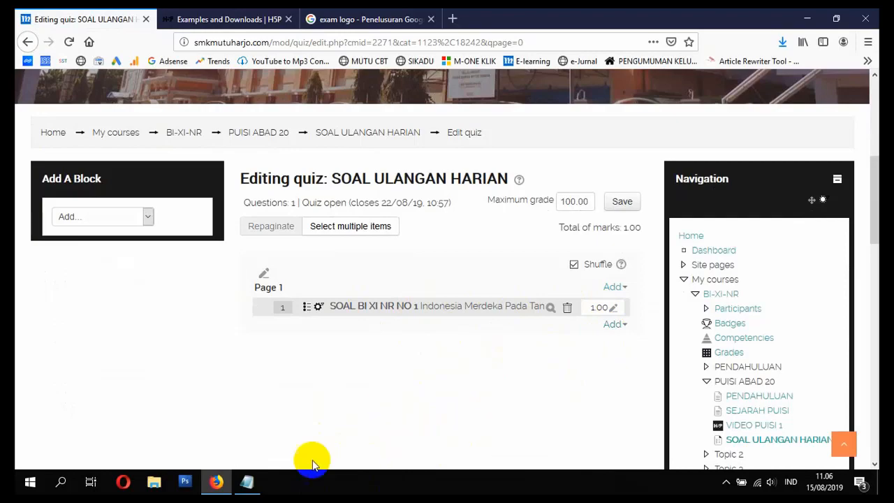
pyautogui.click(246, 482)
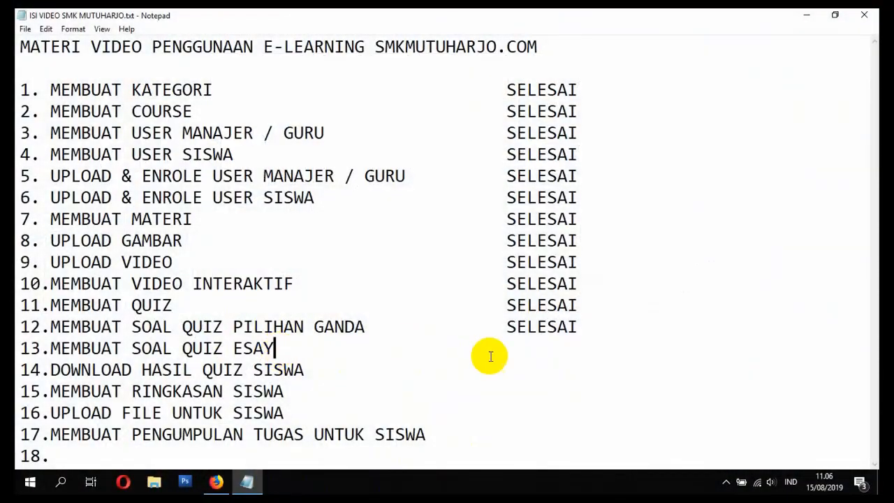
pyautogui.click(527, 351)
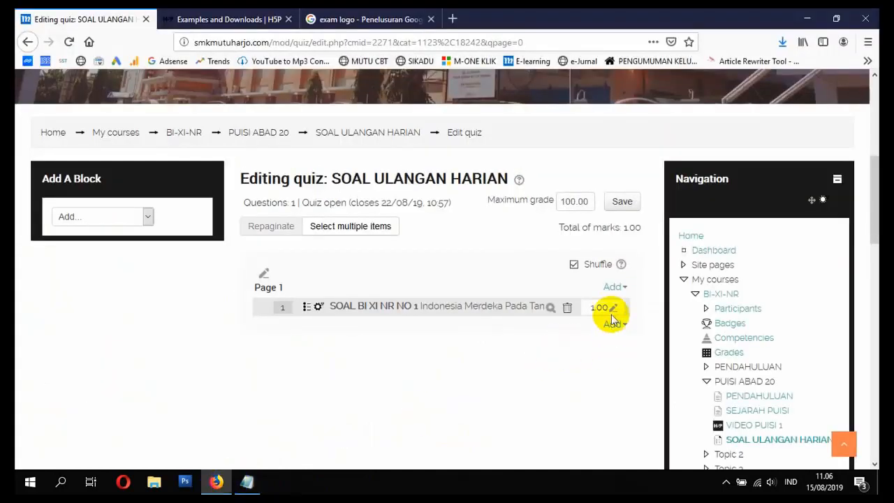
pyautogui.click(609, 323)
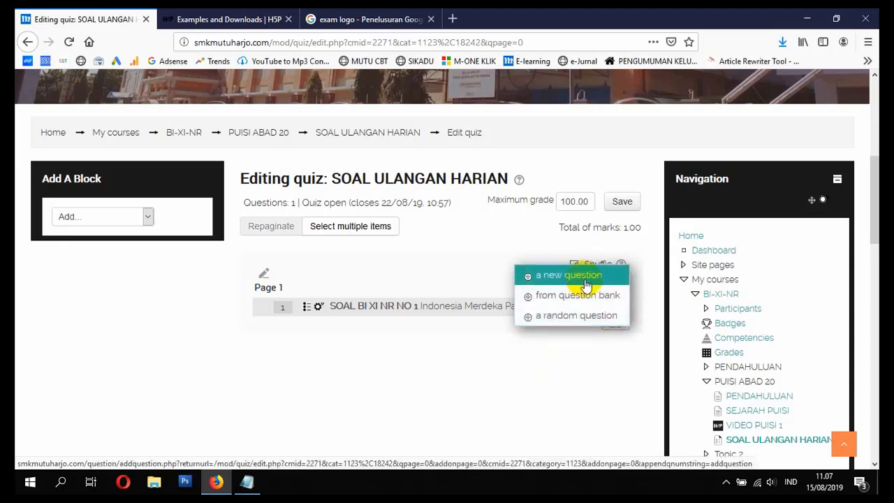
pyautogui.click(538, 355)
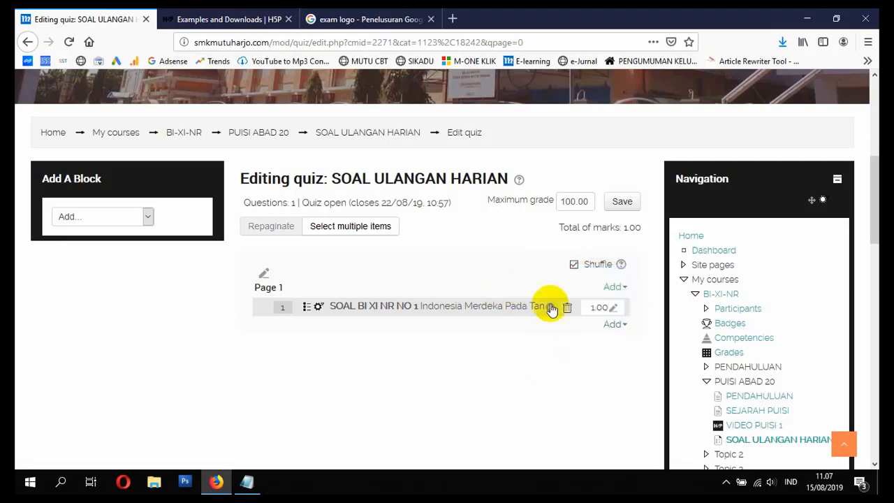
pyautogui.click(612, 331)
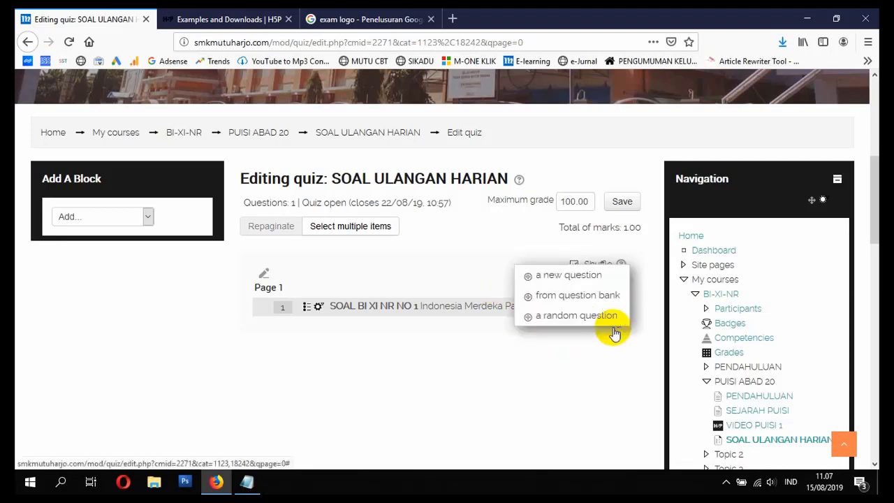
pyautogui.click(558, 277)
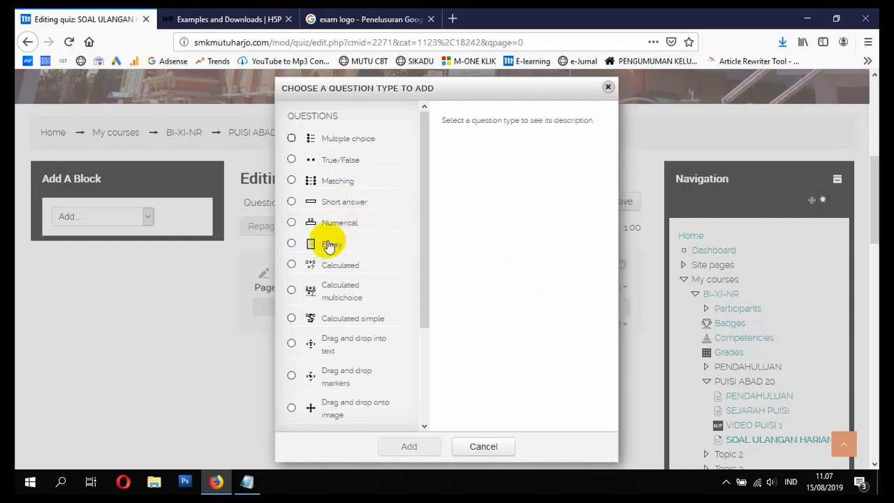
pyautogui.click(496, 445)
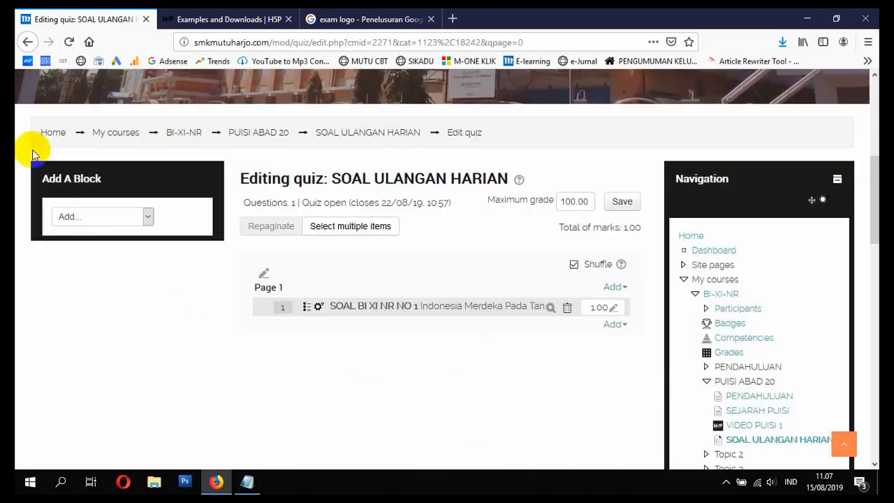
# Step: From the site's home page, open the BAHASA INDONESIA - XI course and its SOAL ULANGAN HARIAN quiz
pyautogui.click(53, 136)
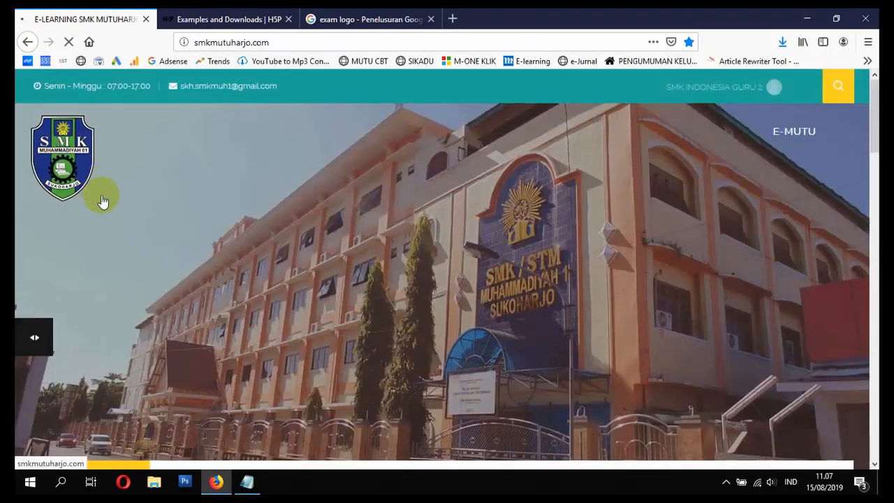
pyautogui.scroll(-10, 101, 199)
pyautogui.scroll(-4, 106, 215)
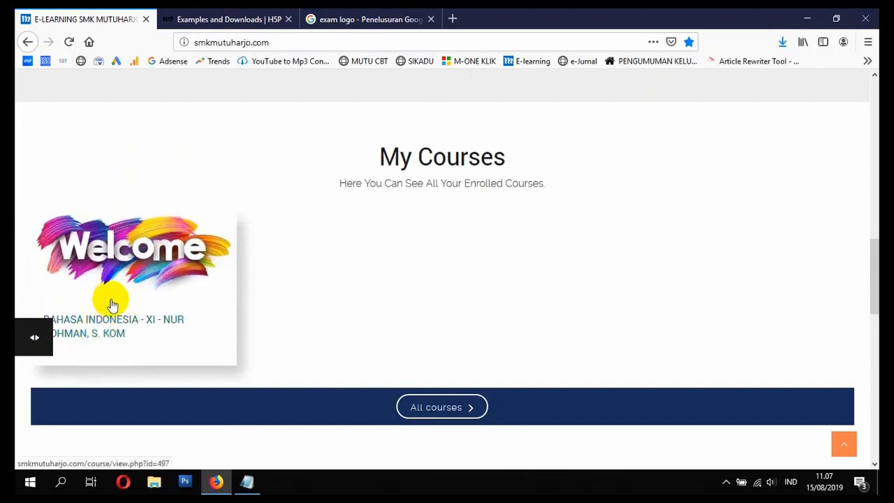
pyautogui.click(90, 335)
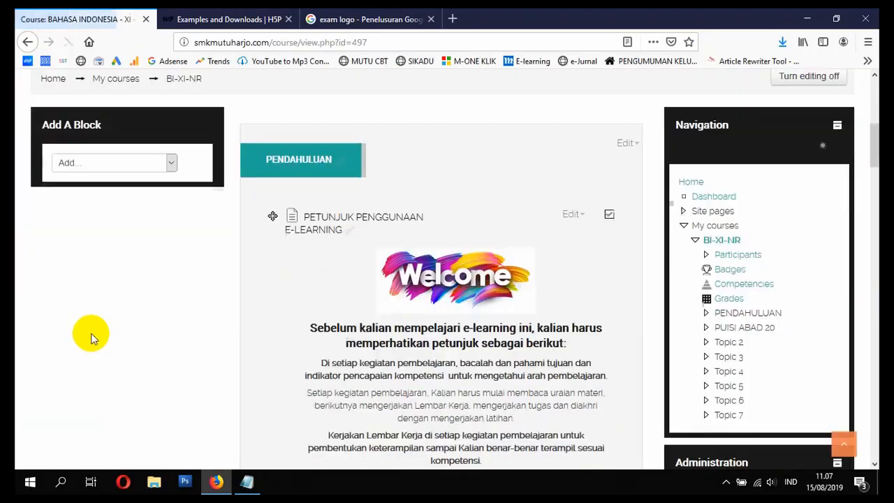
pyautogui.scroll(-4, 91, 339)
pyautogui.scroll(-15, 93, 332)
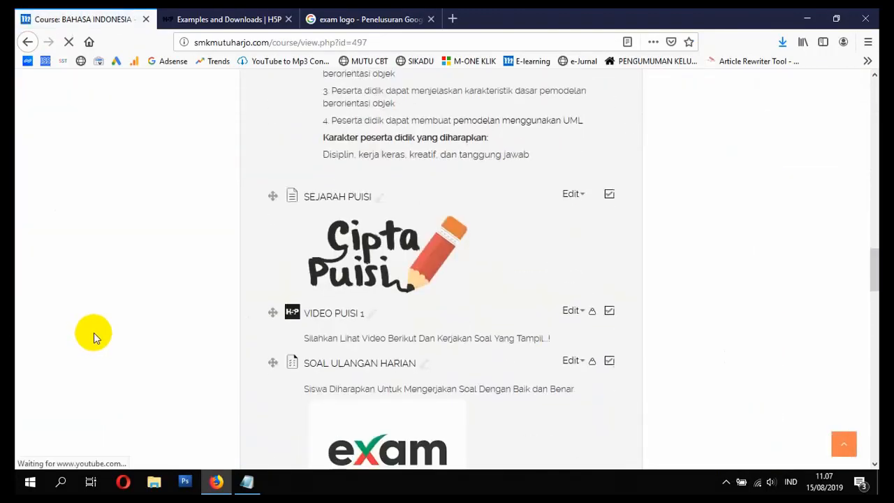
pyautogui.scroll(3, 99, 326)
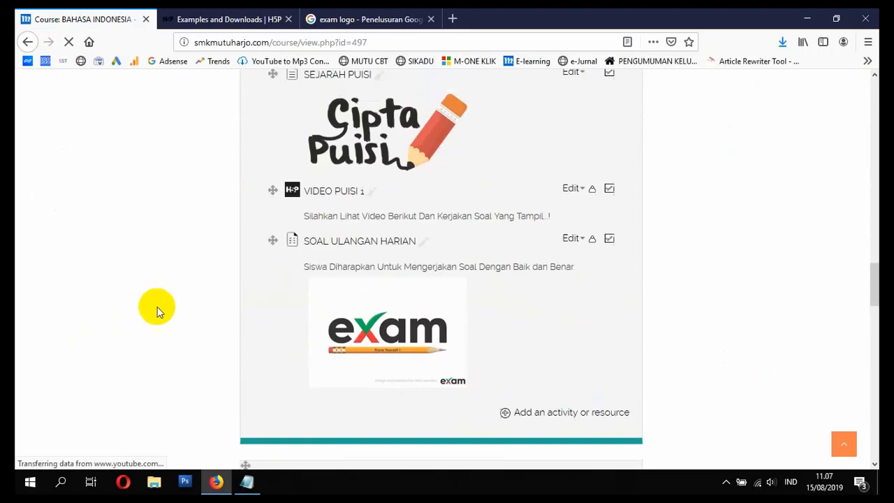
pyautogui.click(322, 249)
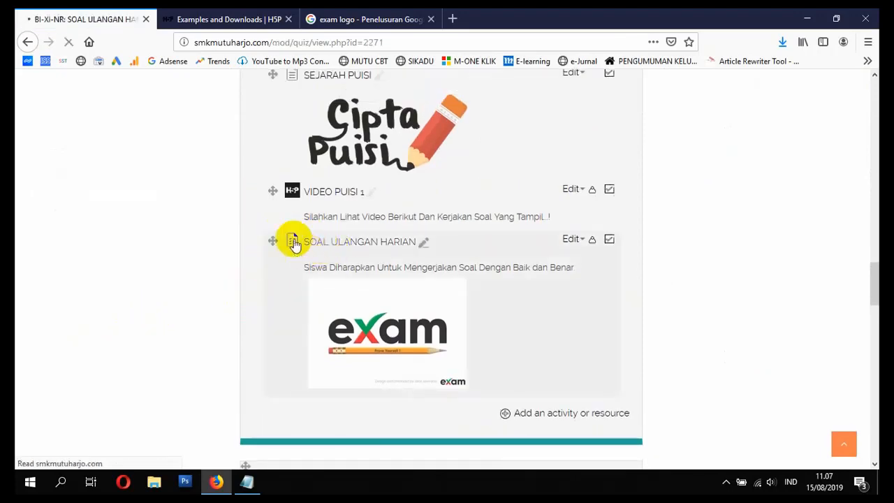
# Step: Look over the quiz's attempt and timing information and open the quiz for editing its questions
pyautogui.scroll(-3, 471, 333)
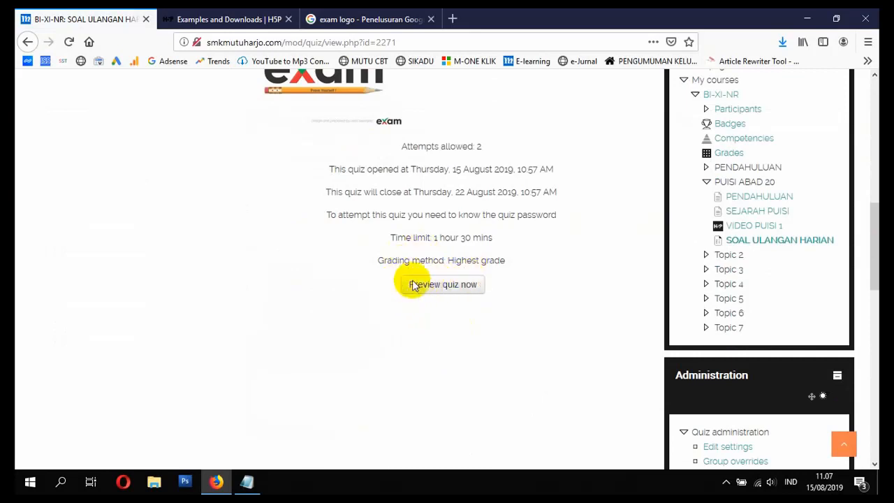
pyautogui.scroll(2, 447, 286)
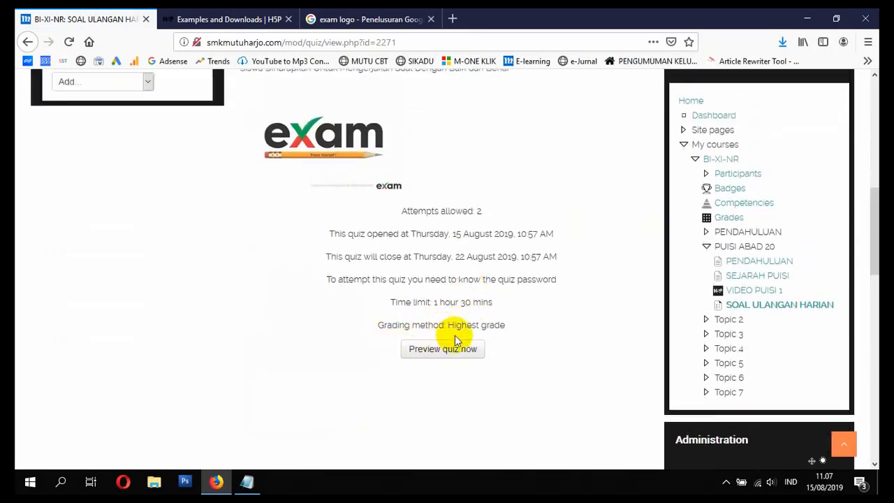
pyautogui.scroll(2, 454, 342)
pyautogui.scroll(-4, 457, 343)
pyautogui.scroll(-1, 459, 335)
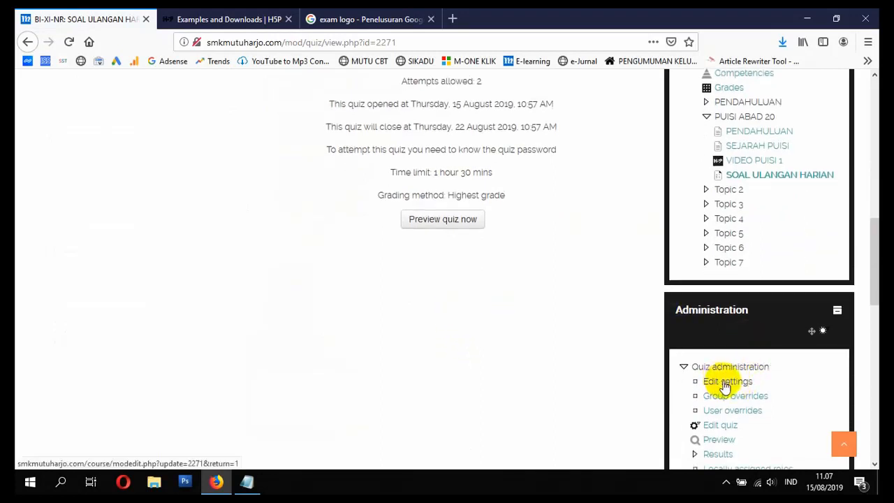
pyautogui.scroll(-2, 718, 379)
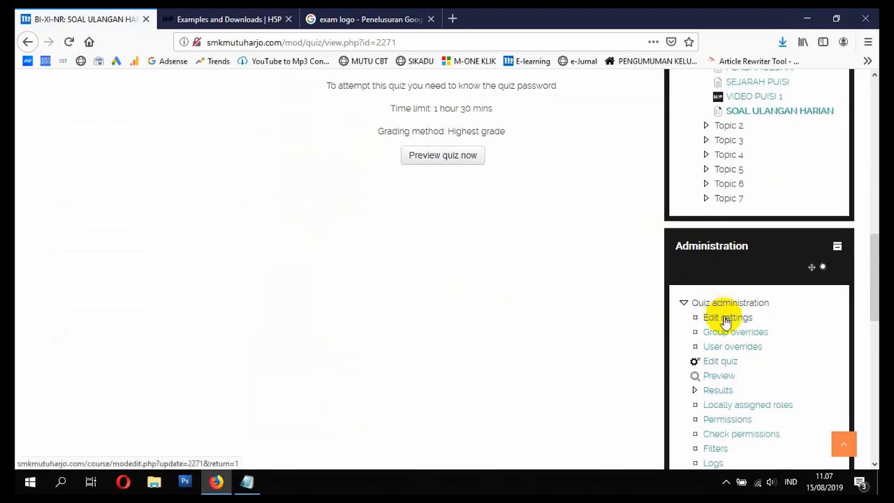
pyautogui.click(721, 362)
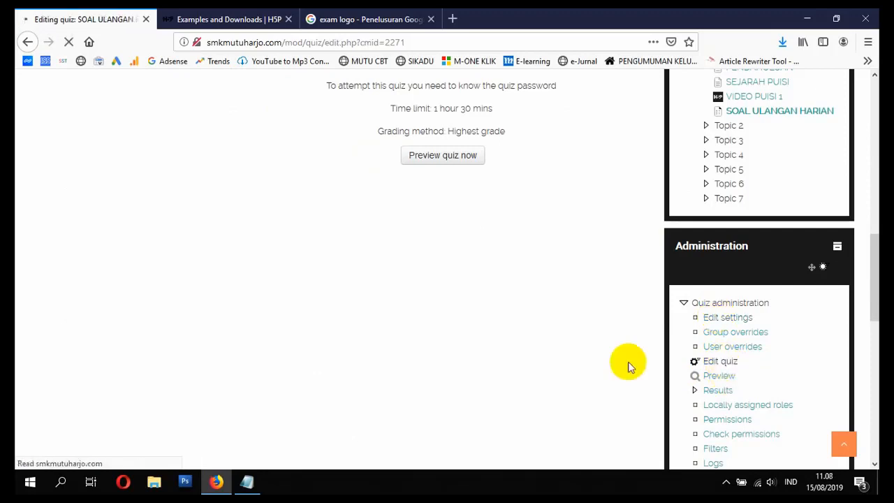
# Step: Add a new question of type Essay after the existing multiple-choice question
pyautogui.scroll(-3, 412, 307)
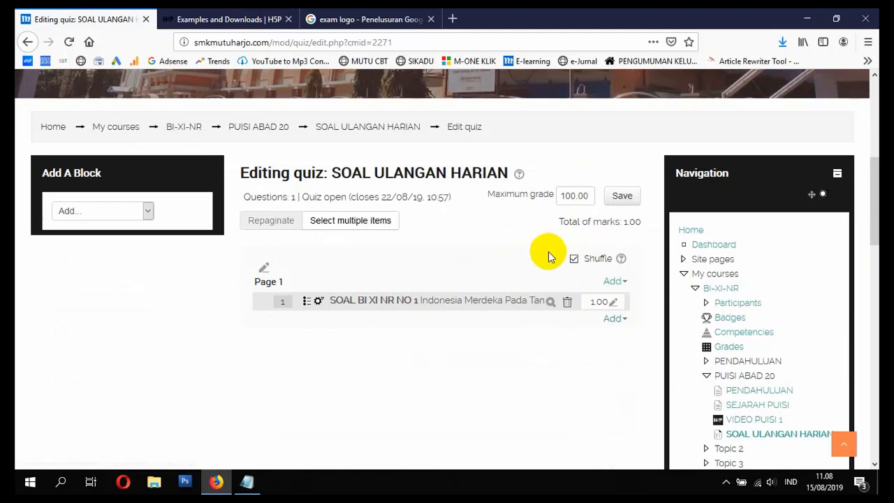
pyautogui.click(611, 318)
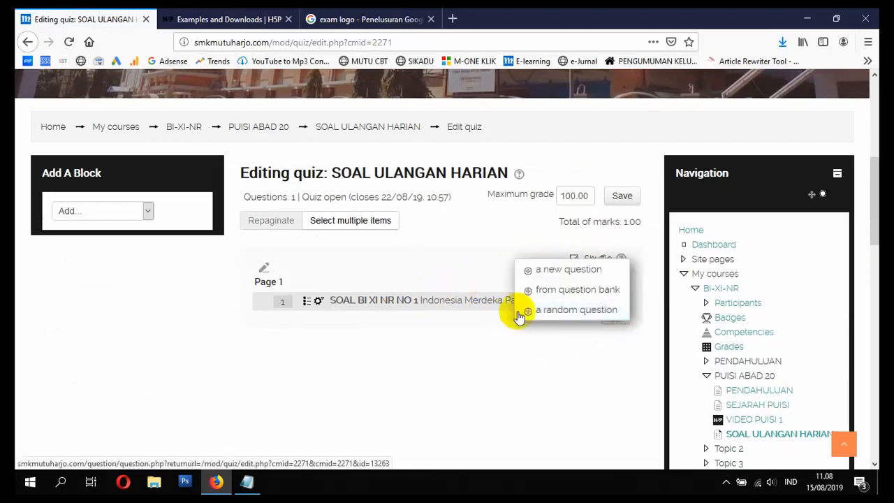
pyautogui.click(566, 270)
pyautogui.click(333, 243)
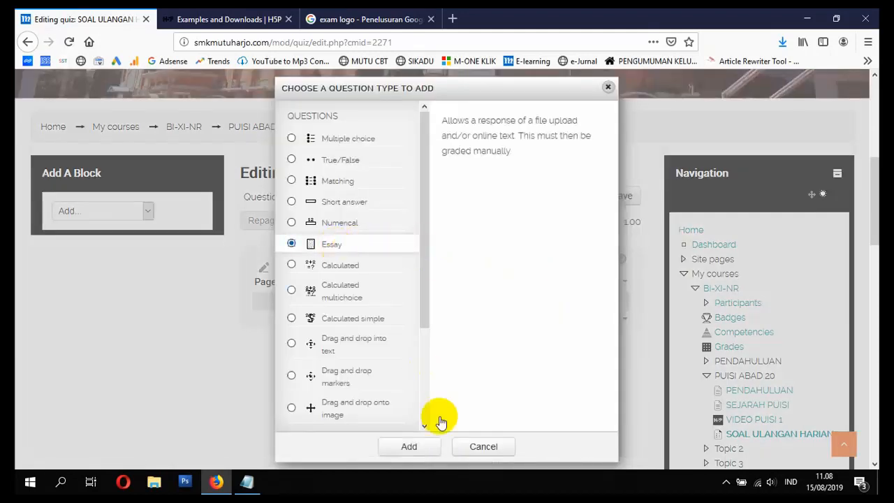
pyautogui.click(417, 446)
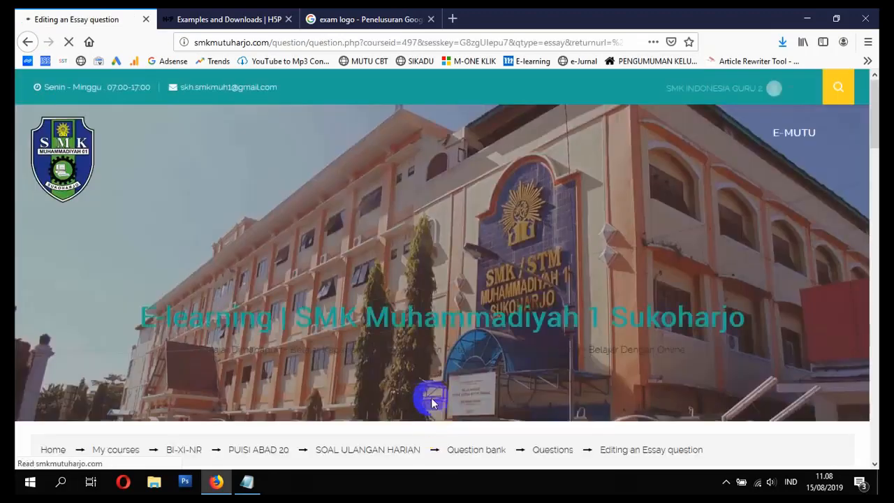
# Step: Name the essay question SOAL BI XI NR NO 2 and enter the question text "Jelaskan Apa Yang Dimaksud Dengan Puisi.."
pyautogui.scroll(-4, 429, 397)
pyautogui.click(438, 351)
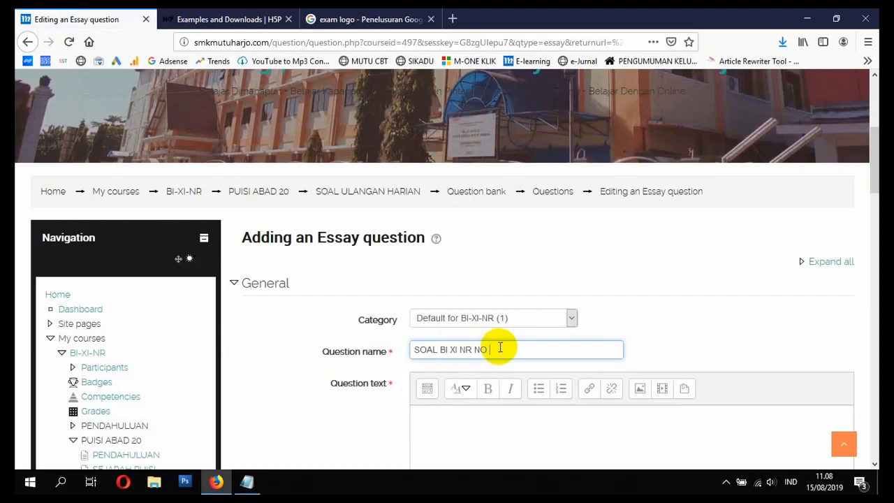
pyautogui.write('2')
pyautogui.click(504, 433)
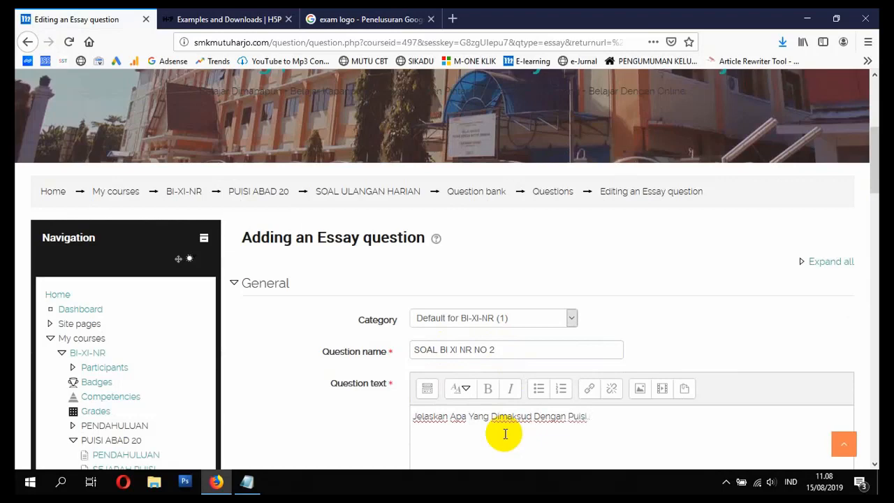
# Step: Review the essay's response options, expand the response template section, and save the question to the quiz
pyautogui.scroll(-6, 379, 389)
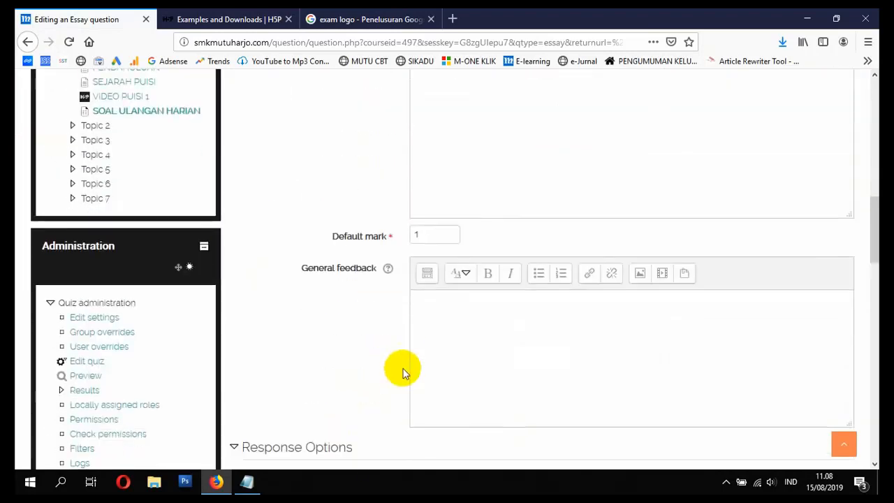
pyautogui.scroll(-3, 447, 251)
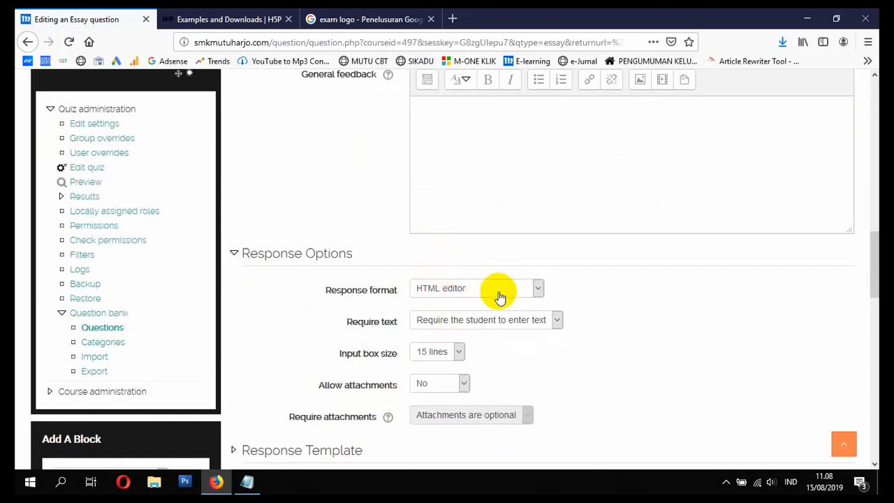
pyautogui.scroll(-2, 495, 325)
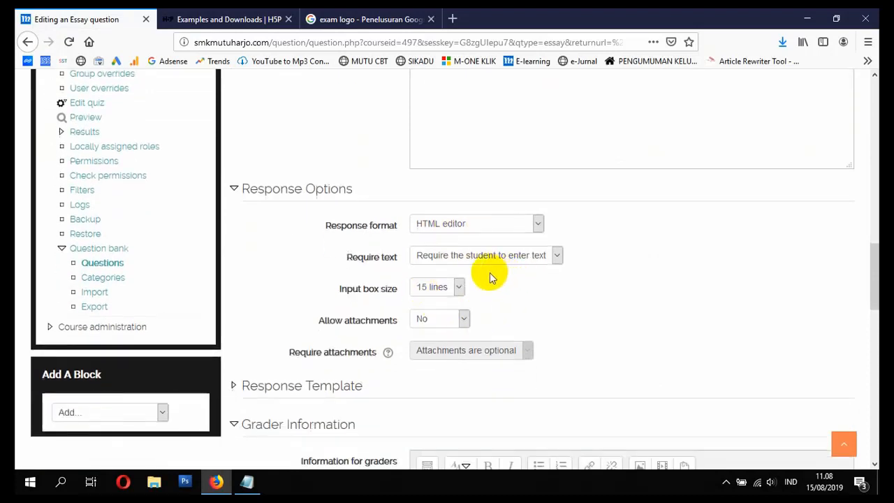
pyautogui.scroll(-6, 439, 276)
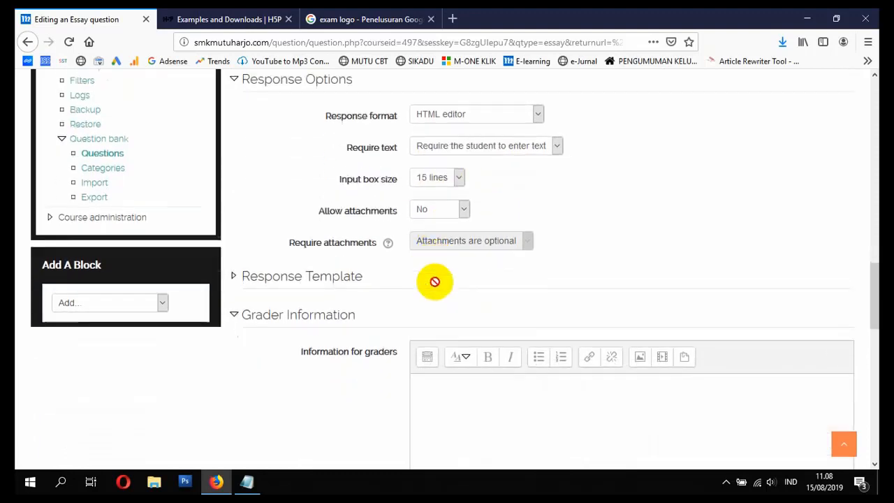
pyautogui.click(307, 128)
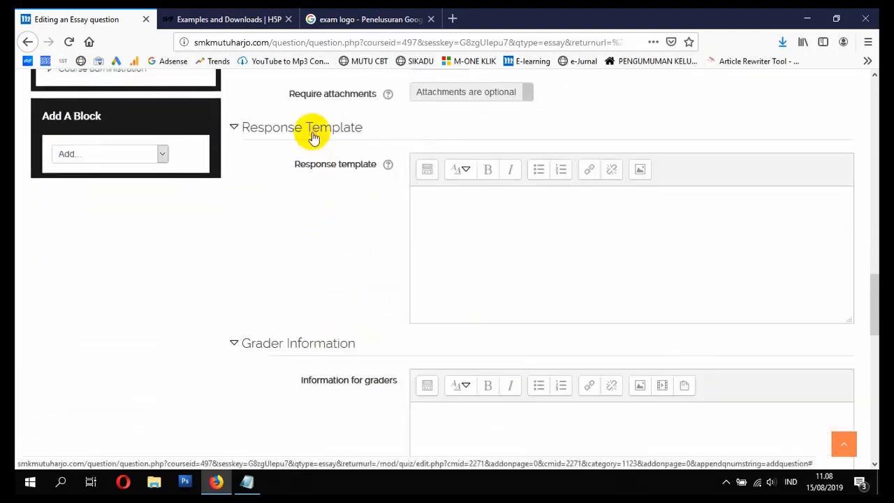
pyautogui.scroll(-3, 331, 279)
pyautogui.scroll(-5, 325, 305)
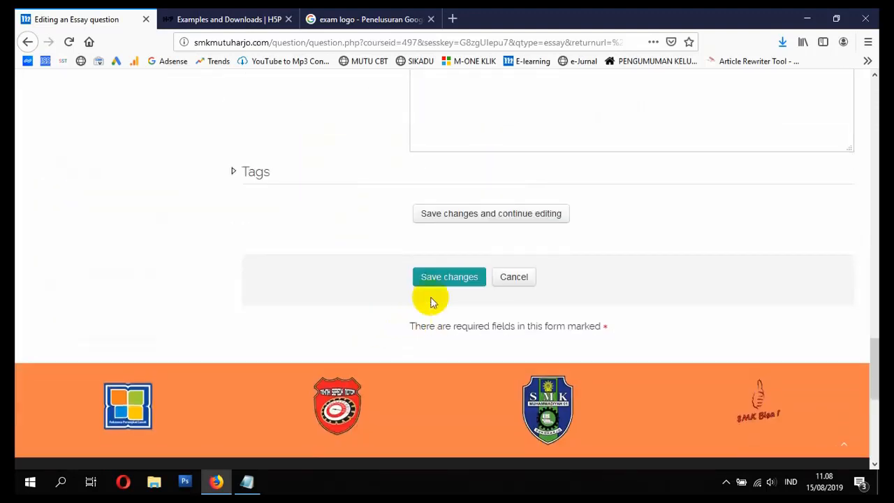
pyautogui.click(430, 283)
# Step: Preview question SOAL BI XI NR NO 1 in a maximized window and submit 17 Agustus as the answer
pyautogui.scroll(-8, 435, 305)
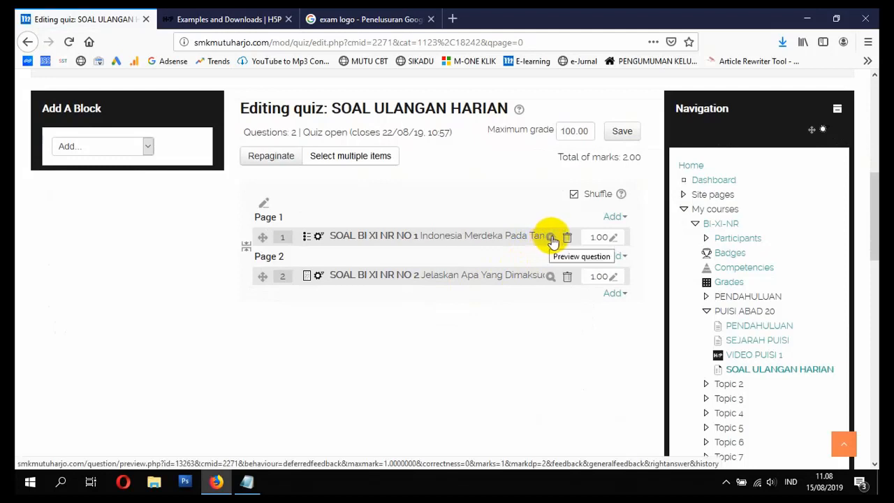
pyautogui.click(550, 237)
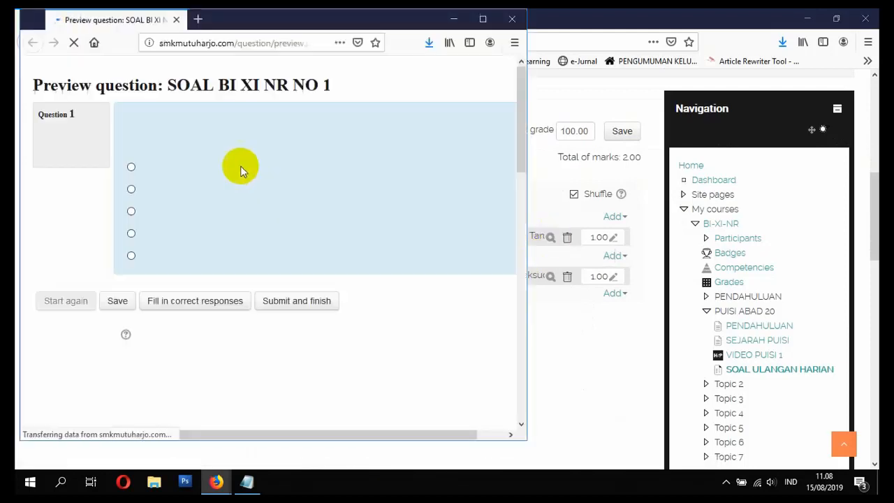
pyautogui.click(483, 19)
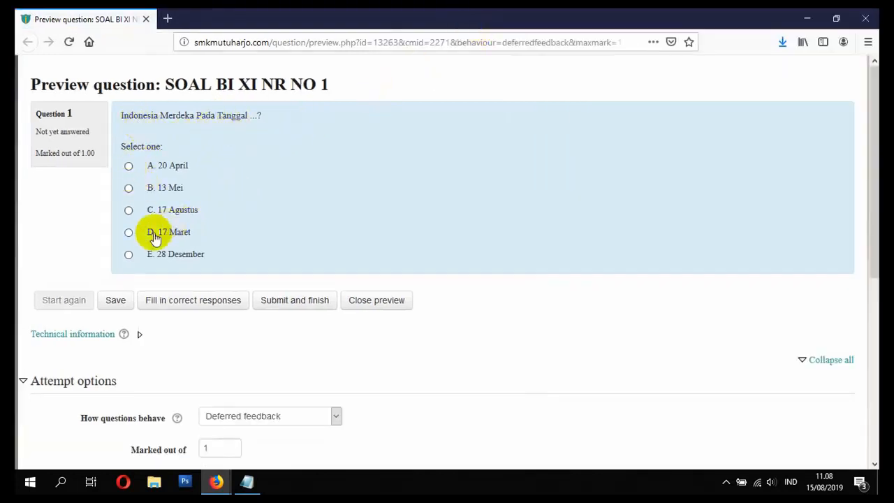
pyautogui.click(129, 210)
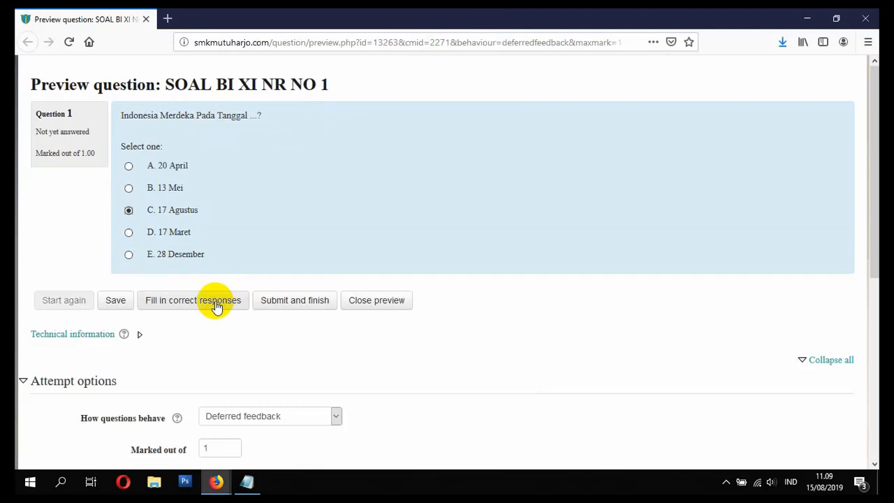
pyautogui.click(275, 303)
# Step: Expand the preview's technical information and compare the right answer summary with the response summary
pyautogui.scroll(-4, 275, 302)
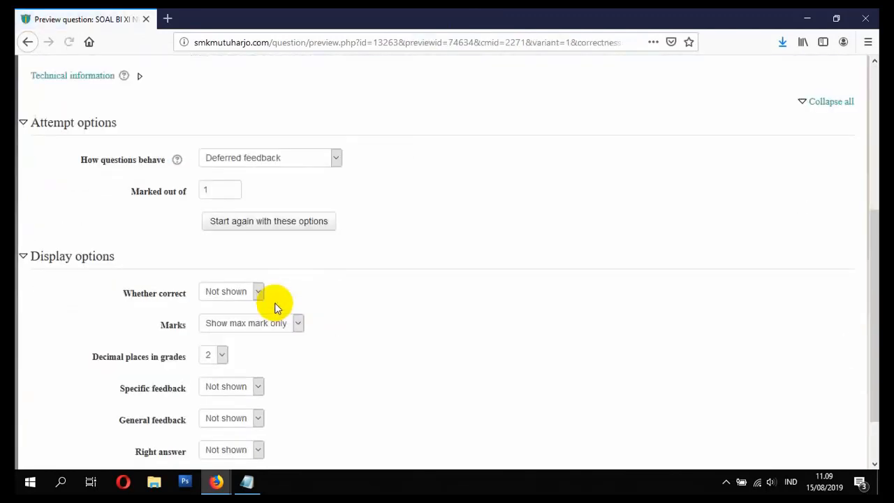
pyautogui.scroll(2, 274, 302)
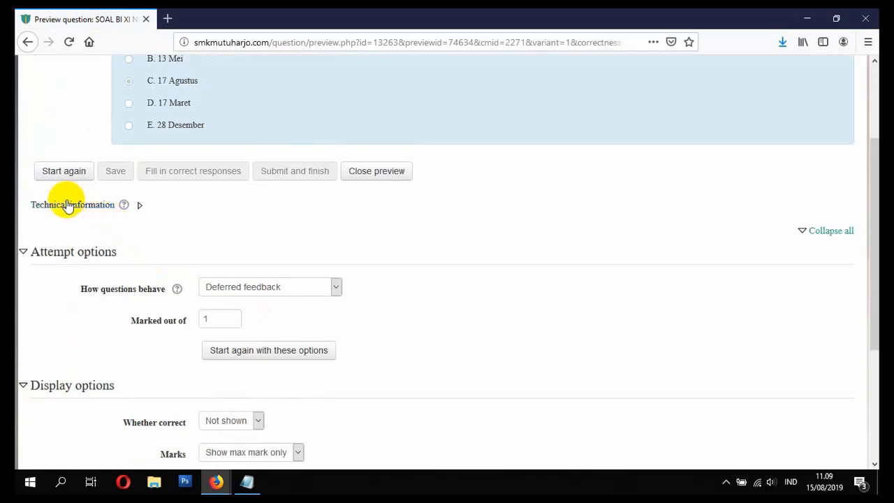
pyautogui.click(140, 210)
pyautogui.scroll(-2, 166, 239)
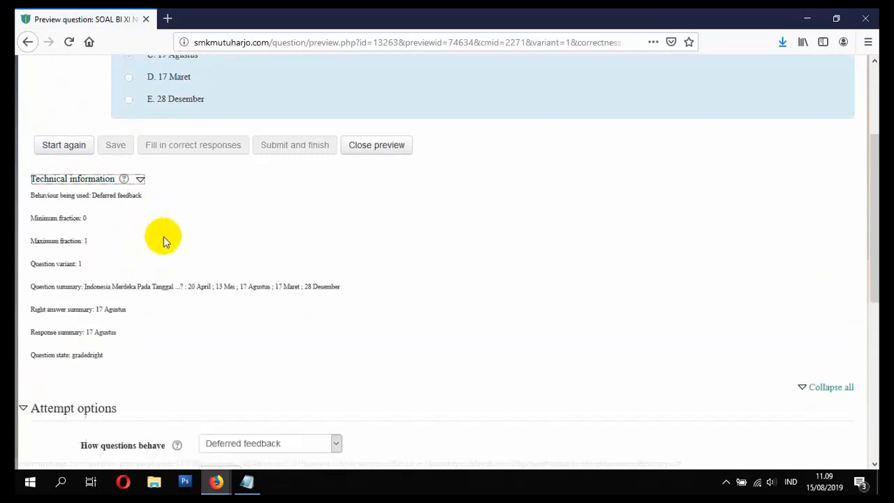
pyautogui.moveTo(30, 272); pyautogui.dragTo(120, 277)
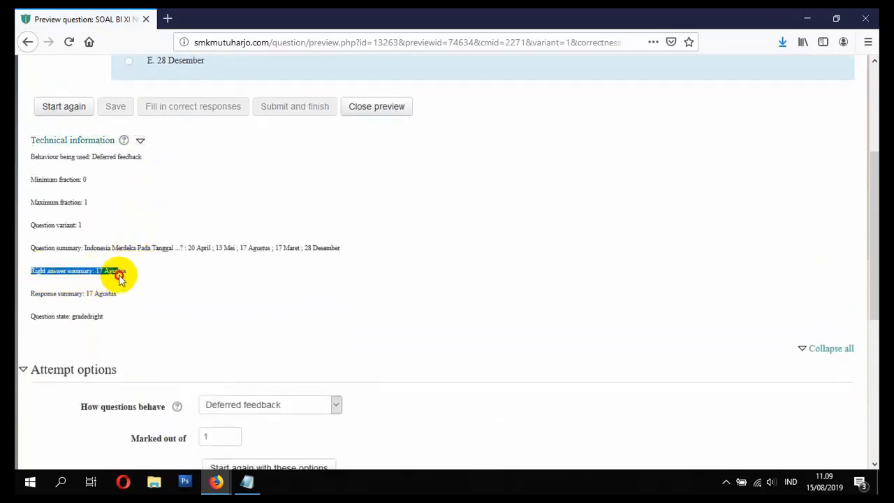
pyautogui.click(45, 294)
pyautogui.moveTo(31, 292); pyautogui.dragTo(119, 295)
pyautogui.click(119, 296)
pyautogui.scroll(3, 119, 295)
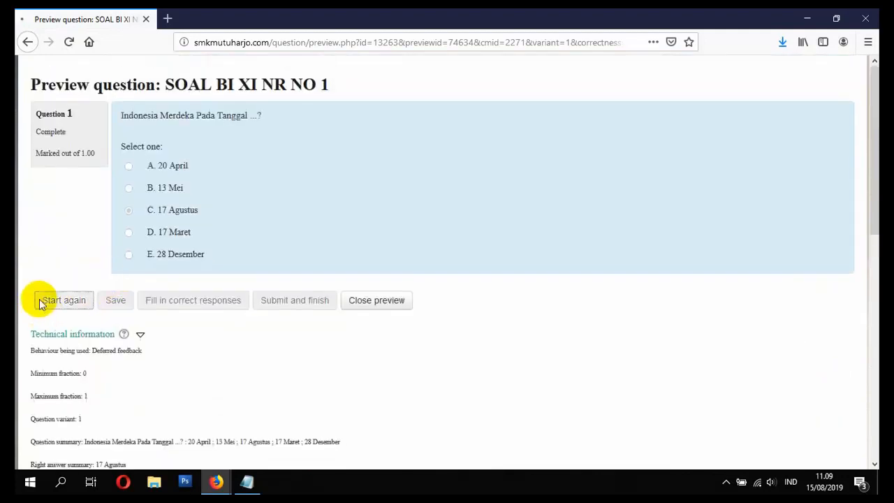
# Step: Restart the preview of the question and submit 20 April as the answer
pyautogui.click(42, 301)
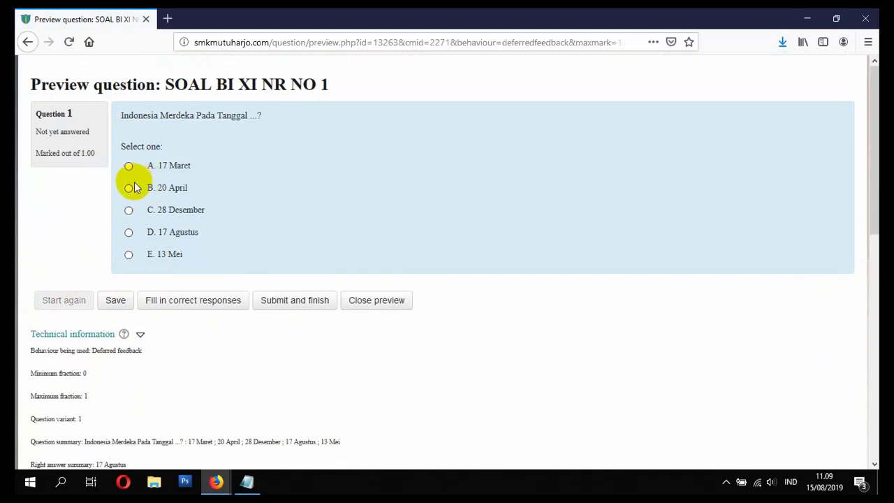
pyautogui.click(129, 191)
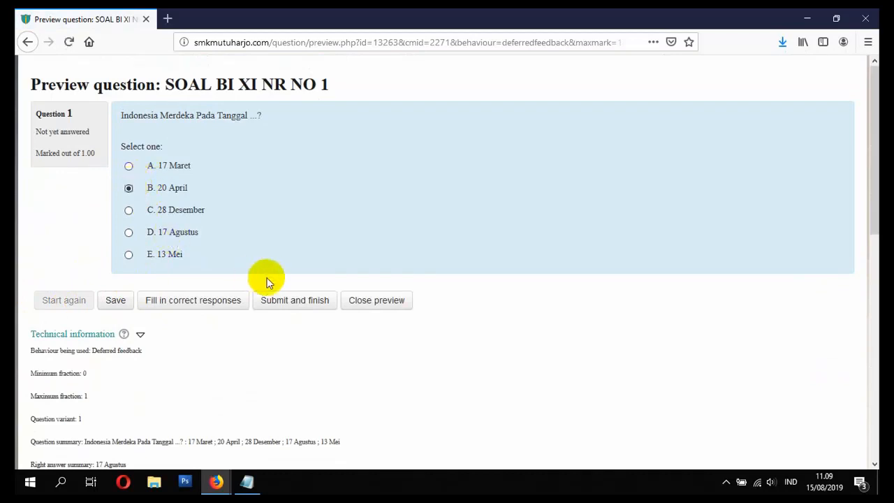
pyautogui.click(294, 302)
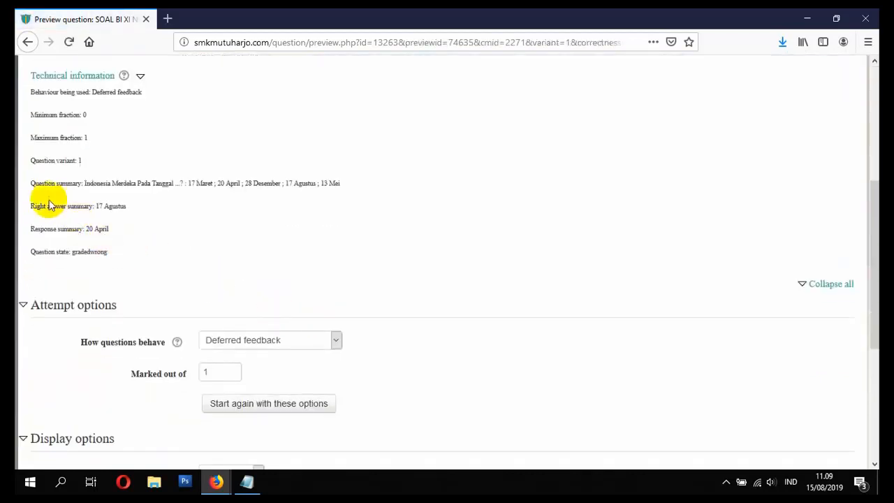
# Step: Compare the right answer summary with the response summary for the 20 April attempt, and close the preview of question 1
pyautogui.moveTo(35, 206); pyautogui.dragTo(138, 209)
pyautogui.moveTo(32, 227); pyautogui.dragTo(110, 236)
pyautogui.click(118, 244)
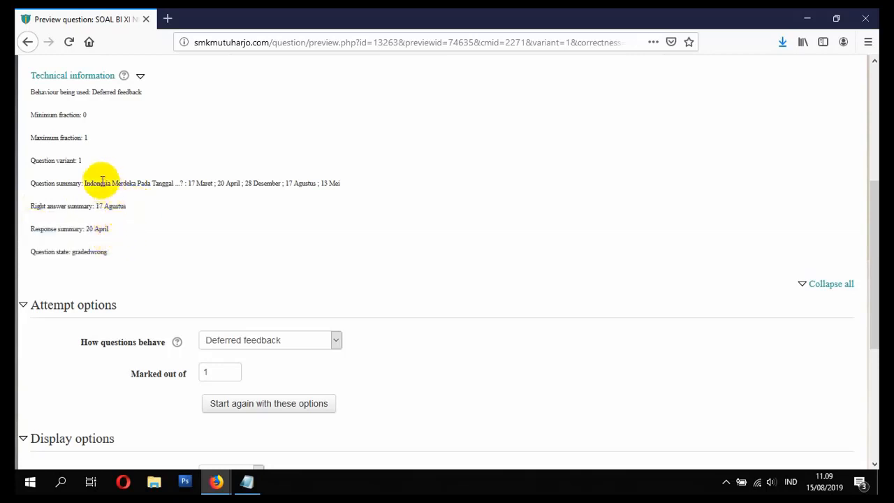
pyautogui.scroll(5, 287, 263)
pyautogui.scroll(2, 287, 264)
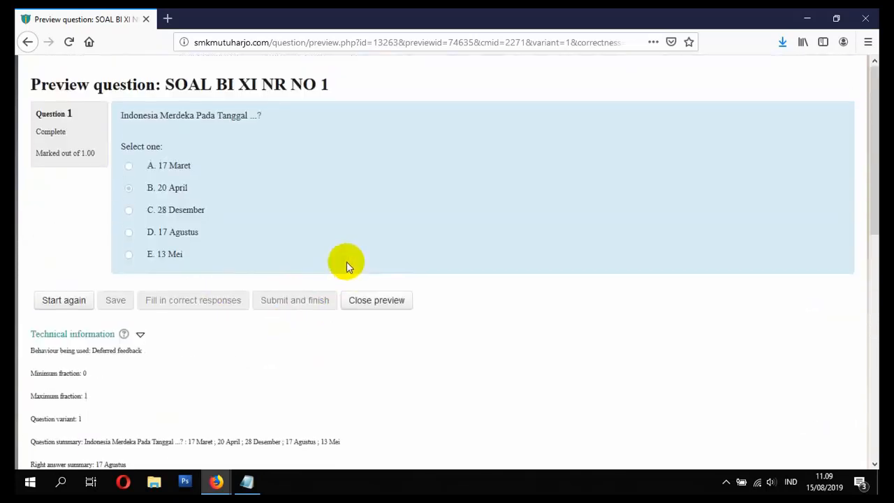
pyautogui.click(876, 15)
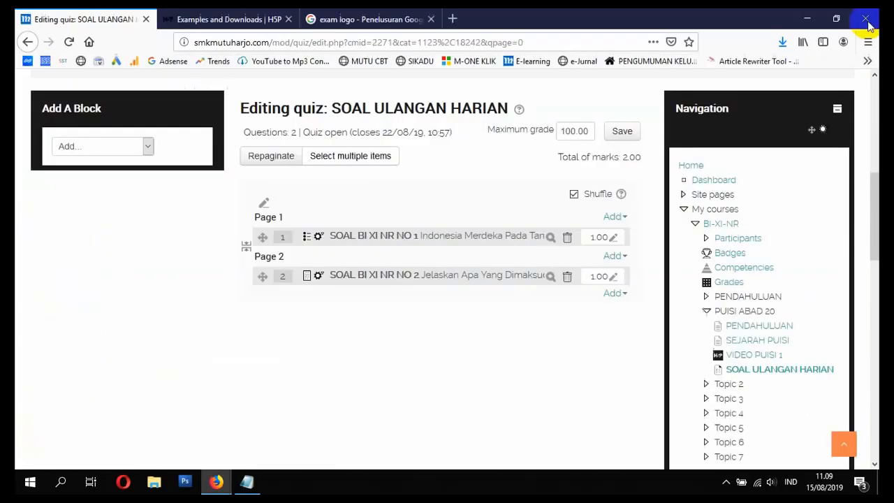
# Step: Preview essay question SOAL BI XI NR NO 2, submit "Puisi Adalah.... Dst" as the answer, review the technical information, and close the preview
pyautogui.click(550, 277)
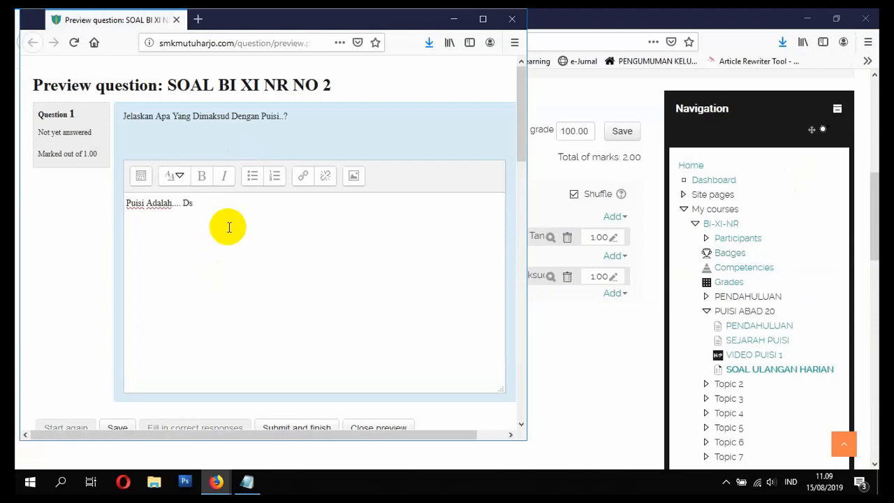
pyautogui.scroll(-2, 228, 227)
pyautogui.click(314, 300)
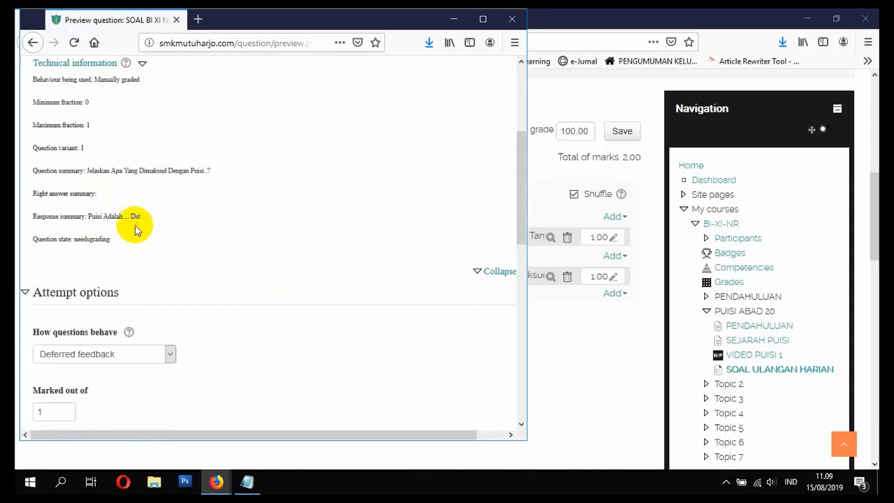
pyautogui.scroll(2, 133, 236)
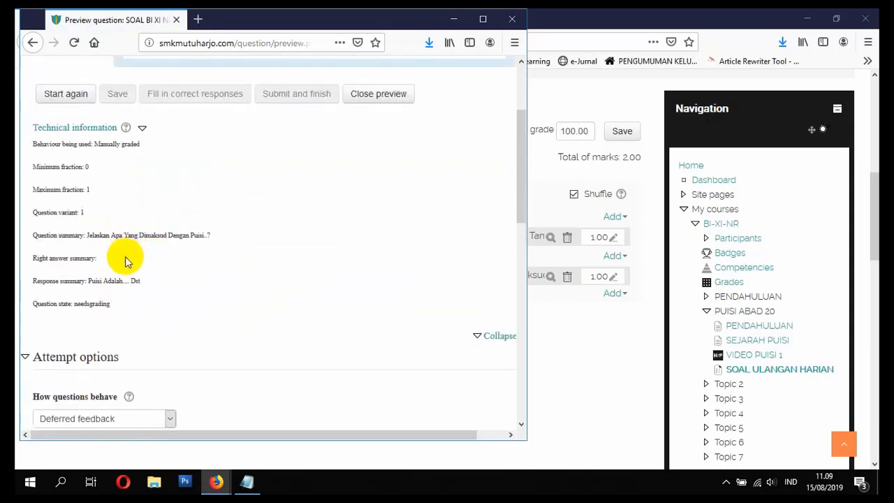
pyautogui.scroll(4, 155, 275)
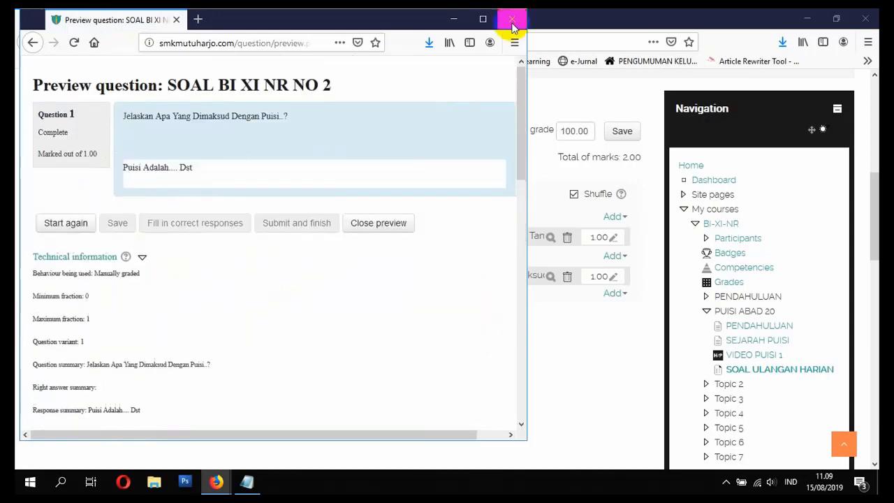
pyautogui.click(513, 26)
# Step: Switch to the Notepad list of video topics and fill in item 18 as SIMULASI SISWA UNTUK MEMBUKA COURSE
pyautogui.click(246, 481)
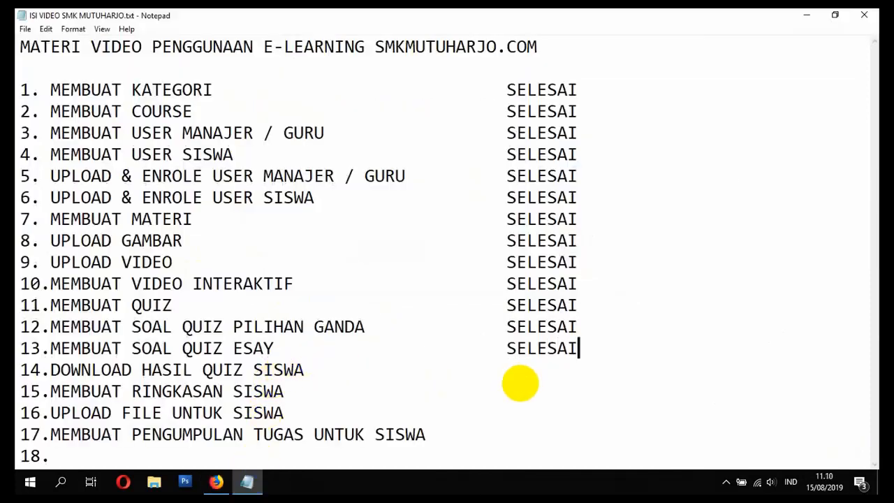
pyautogui.click(629, 307)
pyautogui.click(625, 326)
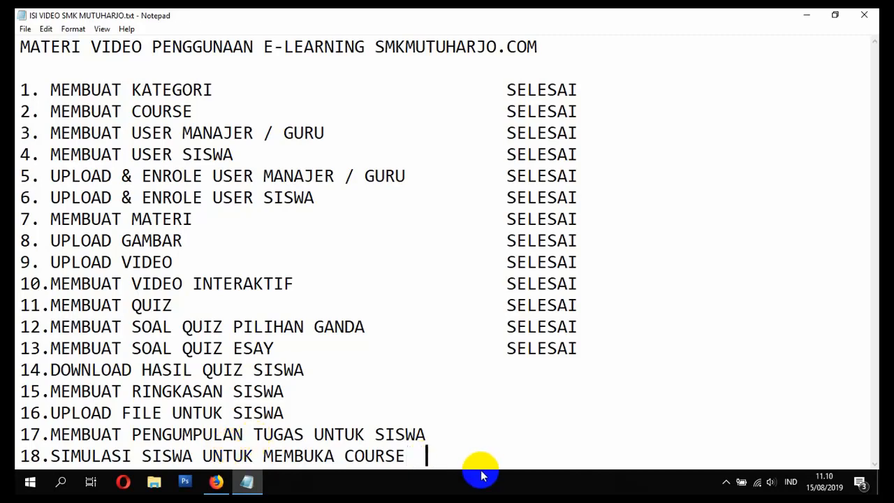
# Step: Open the E-LEARNING SMK MUTUHARJO site in Google Chrome and log in with a student's username and password
pyautogui.click(28, 482)
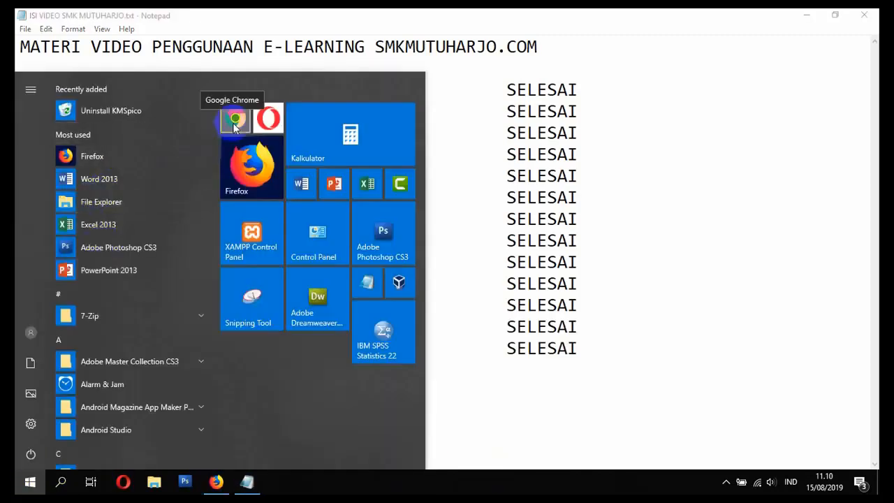
pyautogui.click(234, 123)
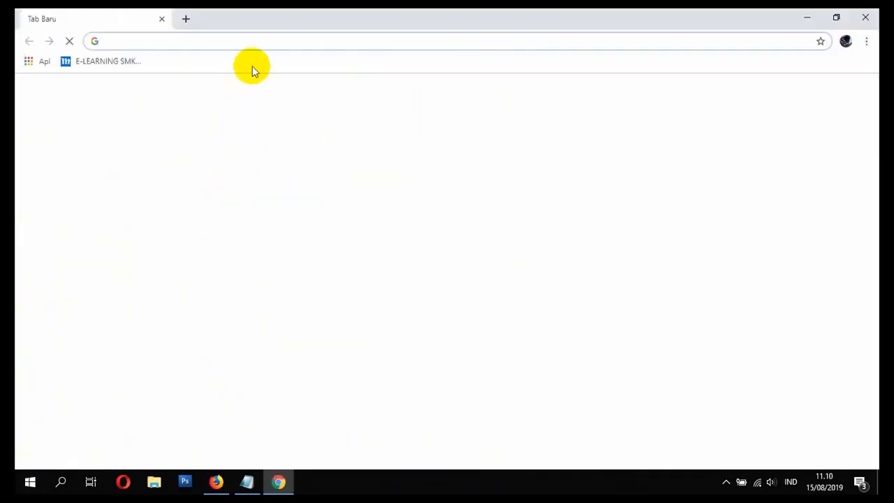
pyautogui.click(140, 61)
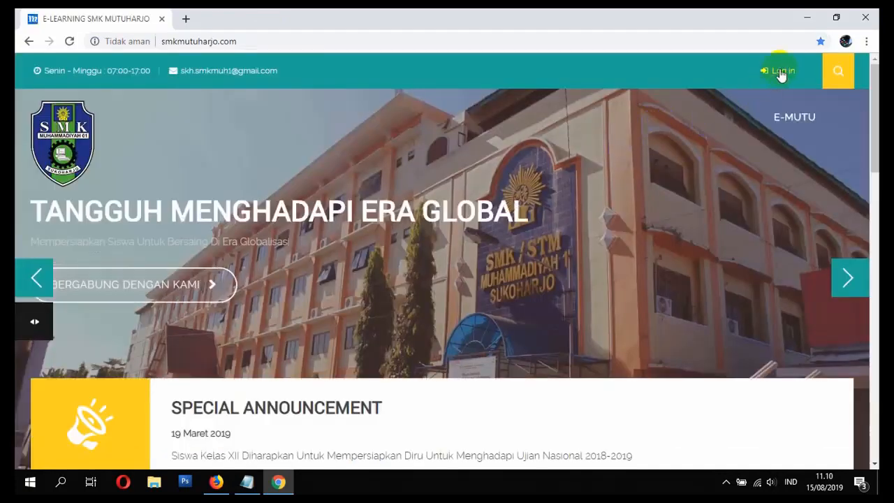
pyautogui.click(781, 72)
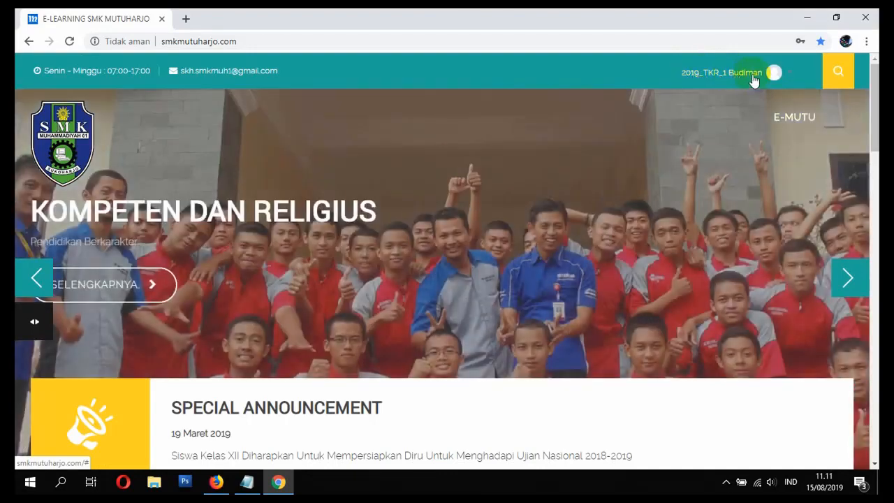
# Step: Open the student's enrolled BAHASA INDONESIA - XI course from the My Courses section of the home page
pyautogui.scroll(-10, 741, 87)
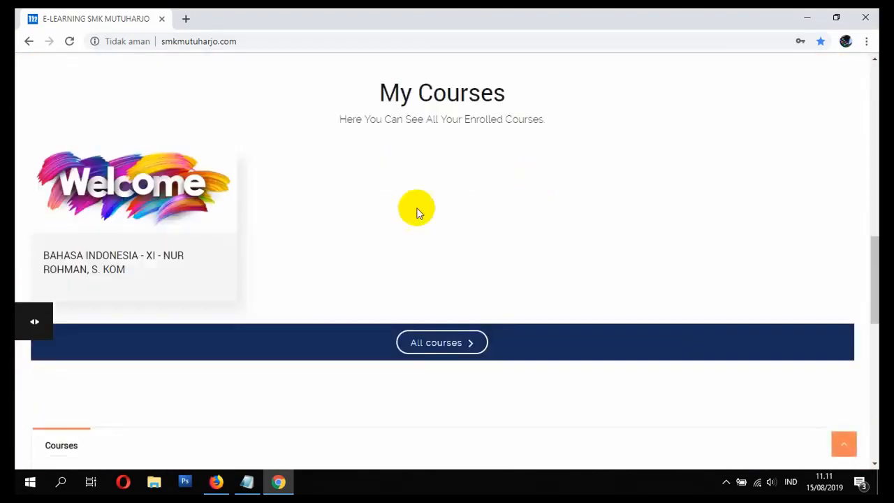
pyautogui.scroll(-3, 108, 241)
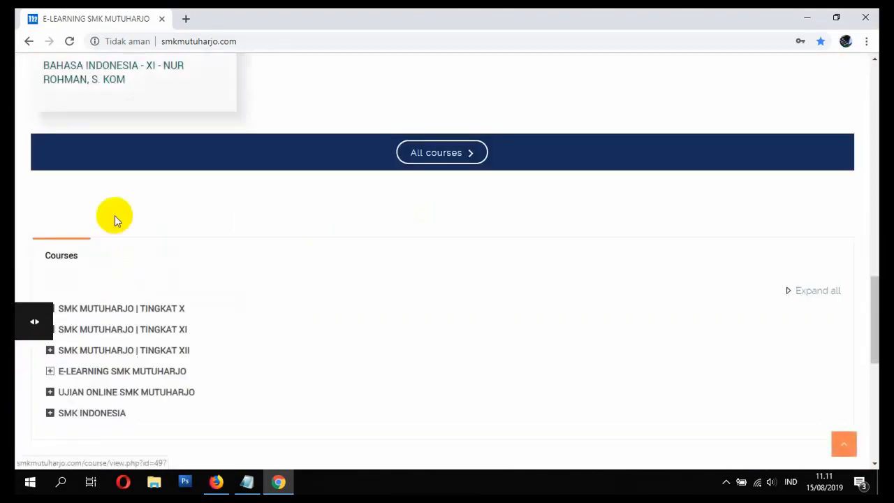
pyautogui.click(97, 87)
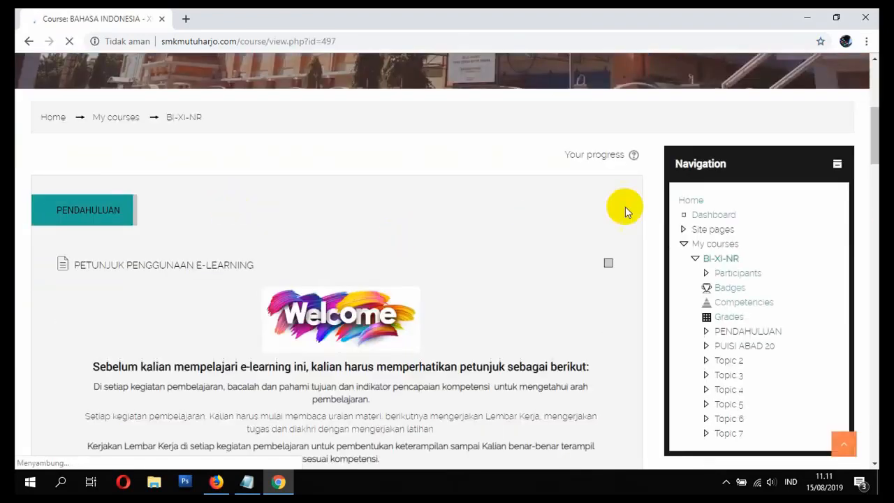
# Step: Review the PETUNJUK PENGGUNAAN E-LEARNING instructions in the course's PENDAHULUAN section as the student
pyautogui.scroll(-5, 432, 221)
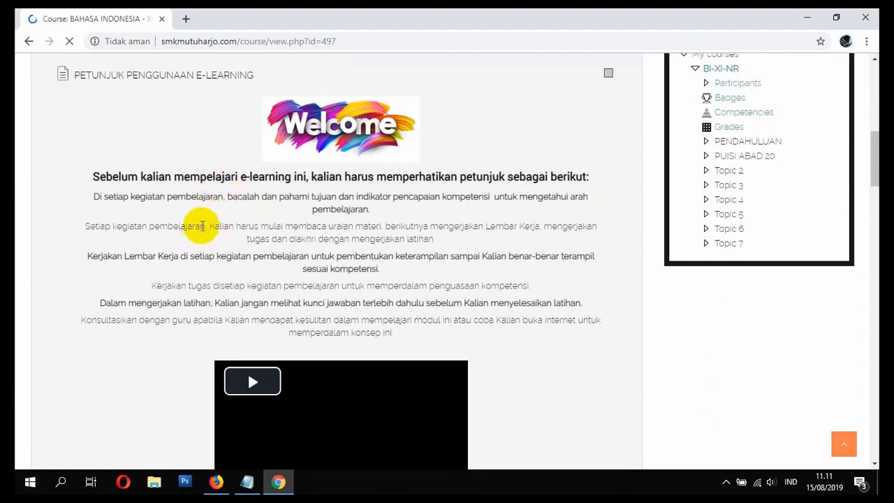
pyautogui.scroll(-5, 255, 216)
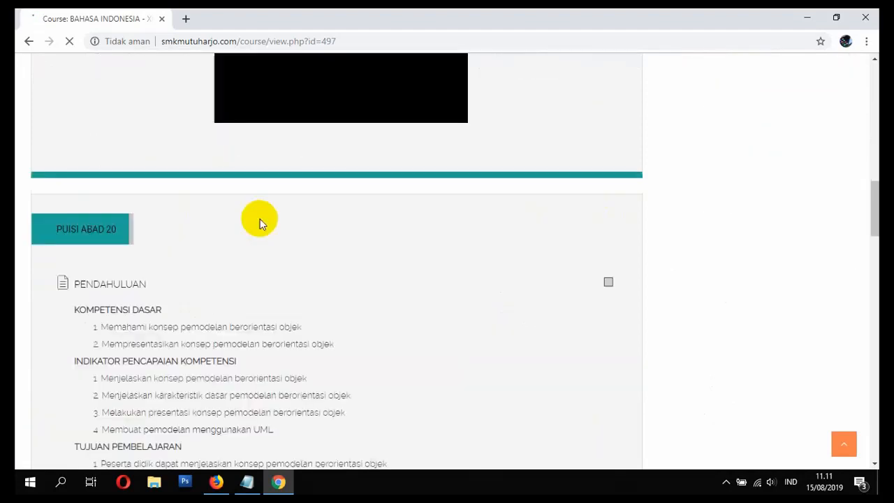
pyautogui.scroll(5, 261, 220)
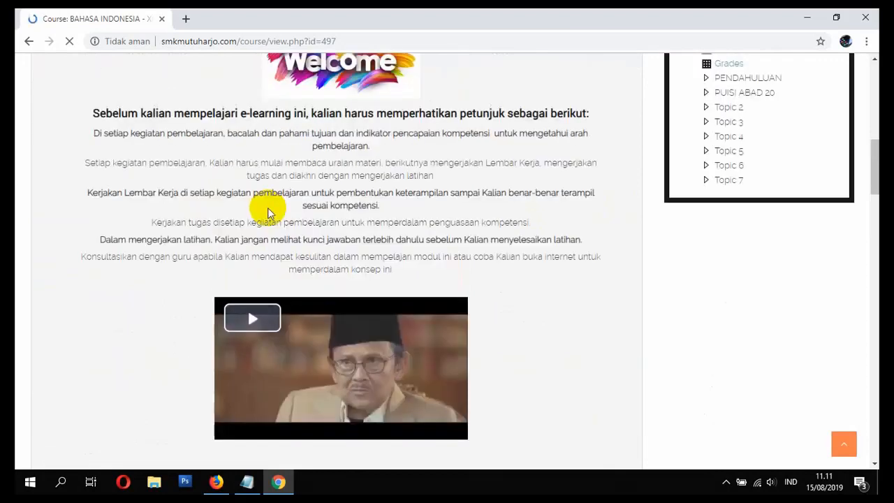
pyautogui.scroll(2, 189, 208)
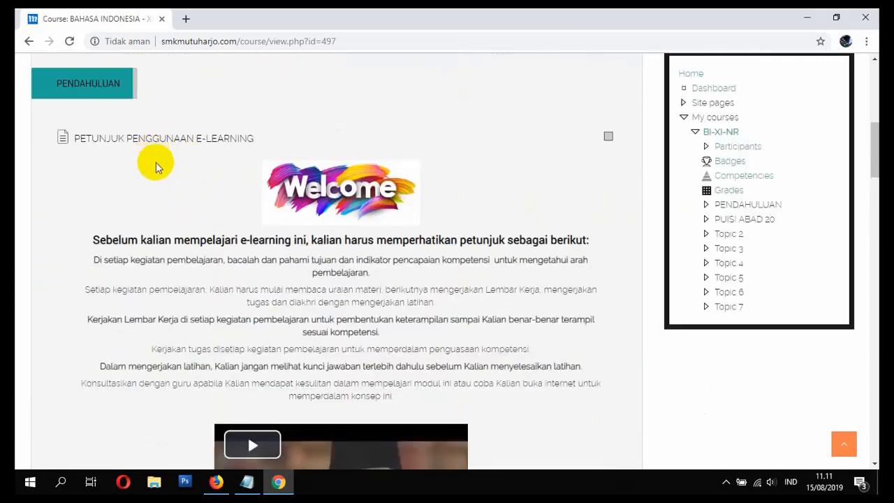
pyautogui.scroll(-1, 186, 225)
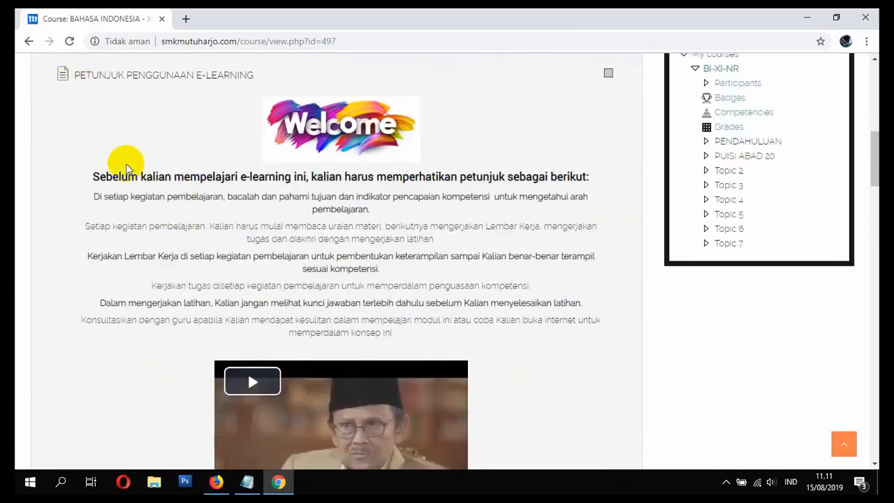
pyautogui.moveTo(91, 180); pyautogui.dragTo(407, 327)
pyautogui.click(403, 326)
# Step: Play the embedded learning motivation video below the instructions briefly and pause it
pyautogui.scroll(-2, 397, 324)
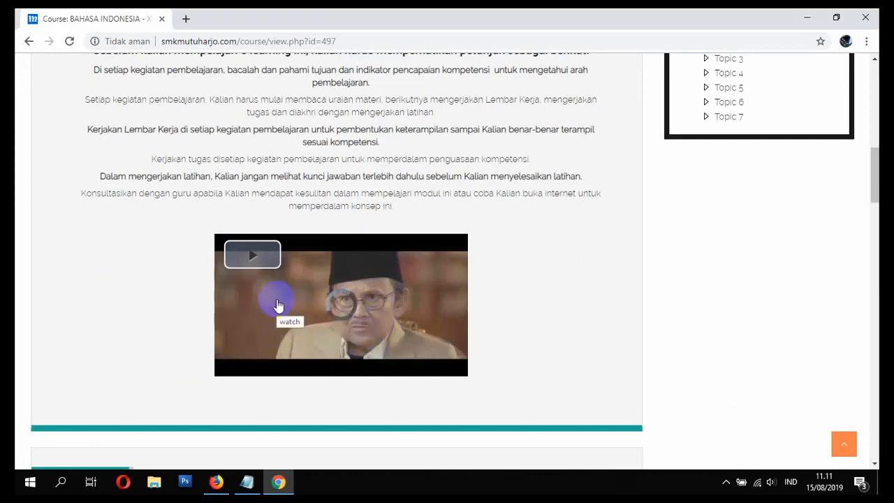
pyautogui.click(442, 373)
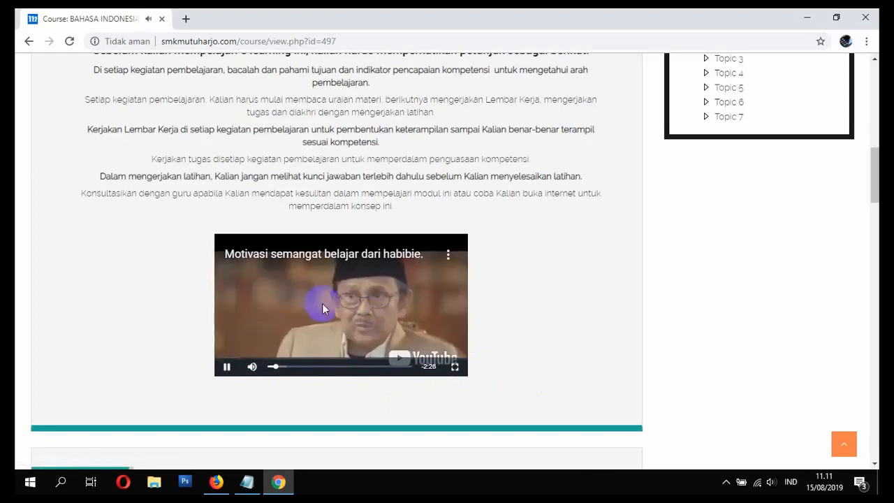
pyautogui.click(226, 366)
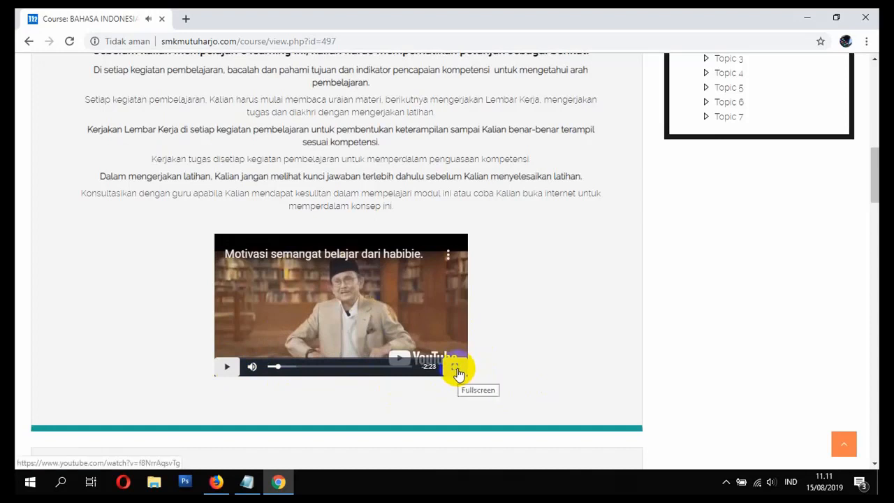
# Step: Review the competencies and learning objectives in the PUISI ABAD 20 section and open the SEJARAH PUISI page
pyautogui.scroll(-5, 503, 345)
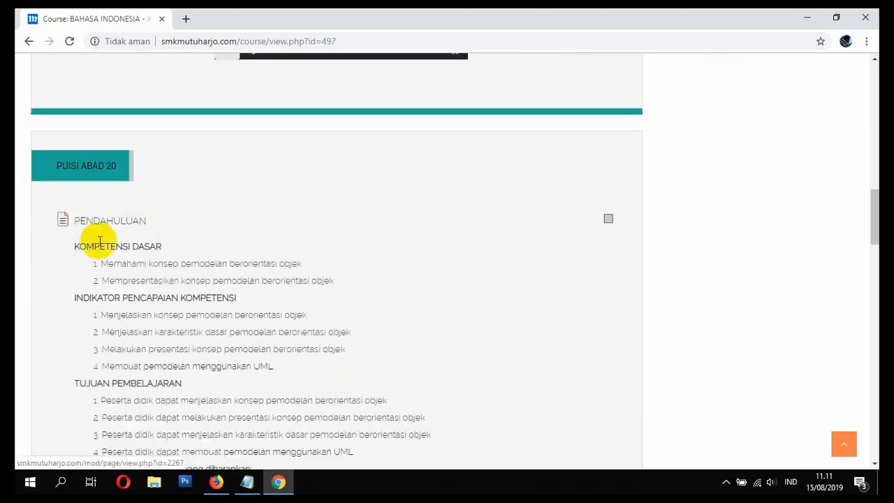
pyautogui.scroll(-1, 109, 244)
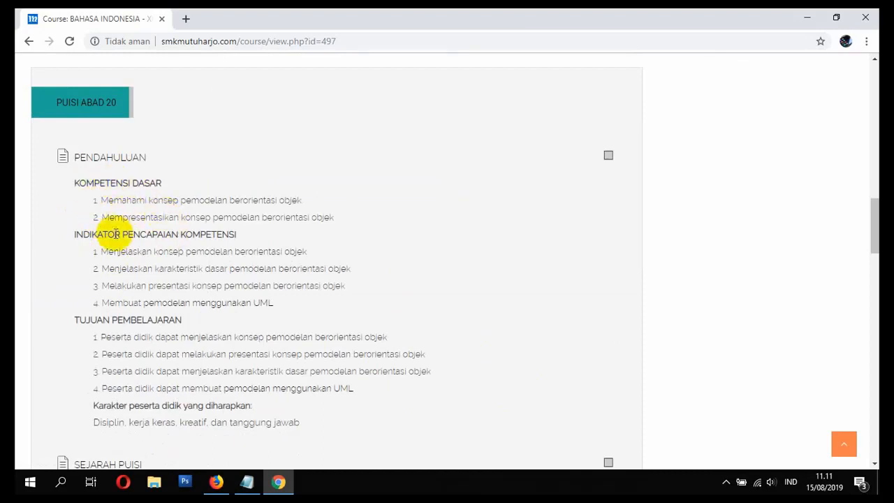
pyautogui.scroll(-1, 121, 277)
pyautogui.scroll(-2, 221, 285)
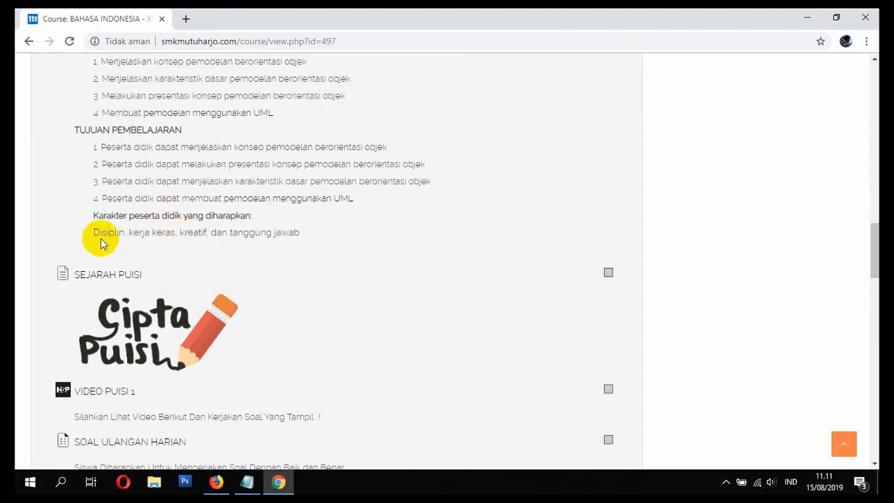
pyautogui.click(121, 276)
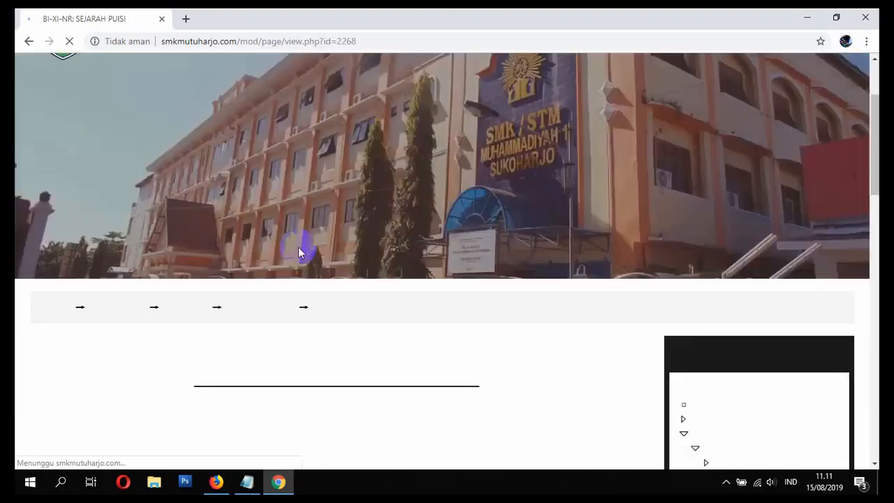
# Step: Read through the SEJARAH PUISI material on the history of poetry in the world and in Indonesia
pyautogui.scroll(-3, 298, 251)
pyautogui.scroll(-1, 290, 213)
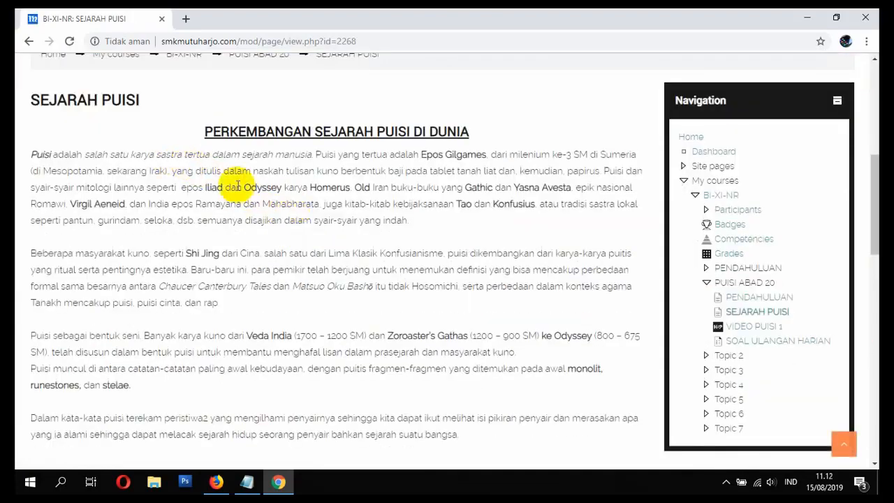
pyautogui.scroll(-3, 236, 237)
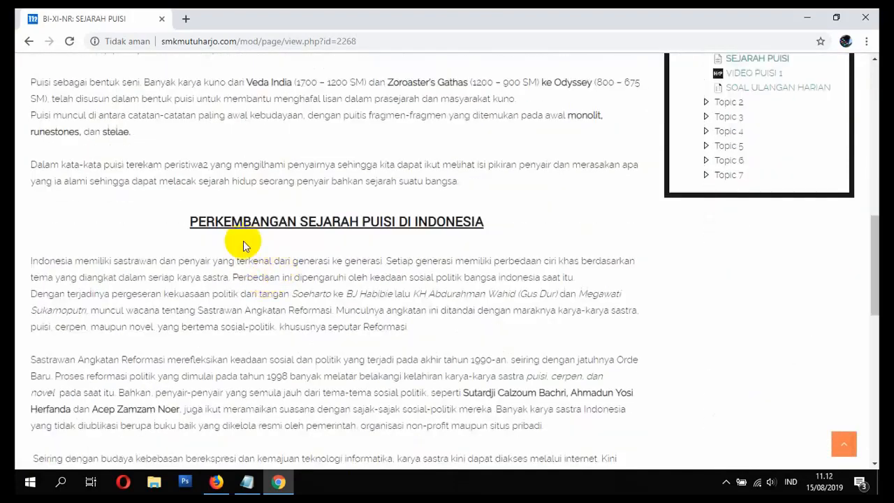
pyautogui.scroll(-2, 231, 234)
pyautogui.scroll(-3, 279, 203)
pyautogui.scroll(4, 293, 223)
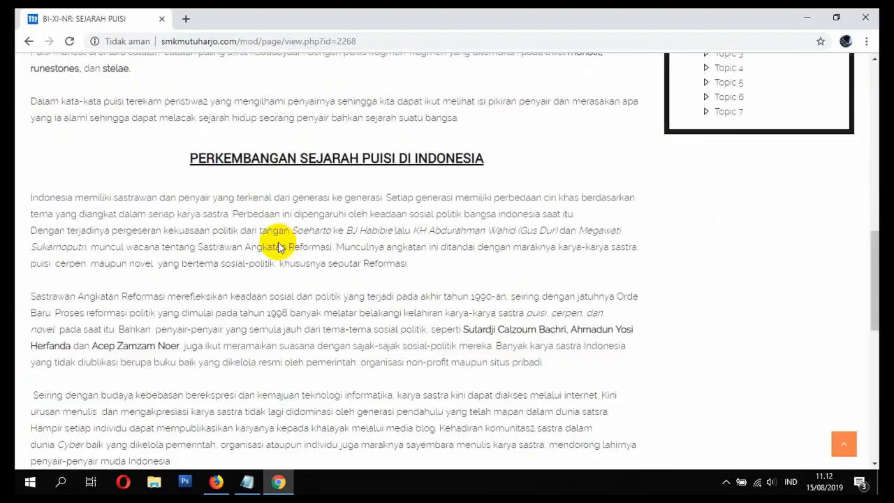
pyautogui.scroll(8, 162, 154)
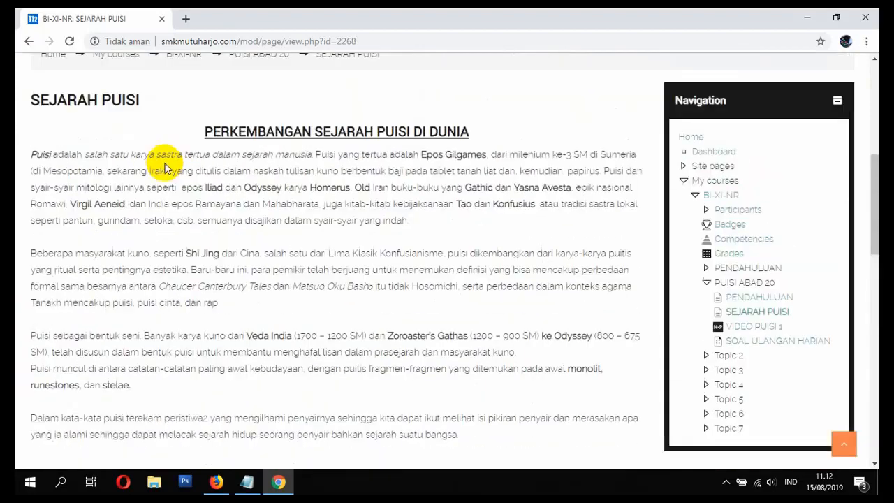
# Step: Return to the BI-XI-NR course page and find the VIDEO PUISI 1 activity under PUISI ABAD 20
pyautogui.click(184, 244)
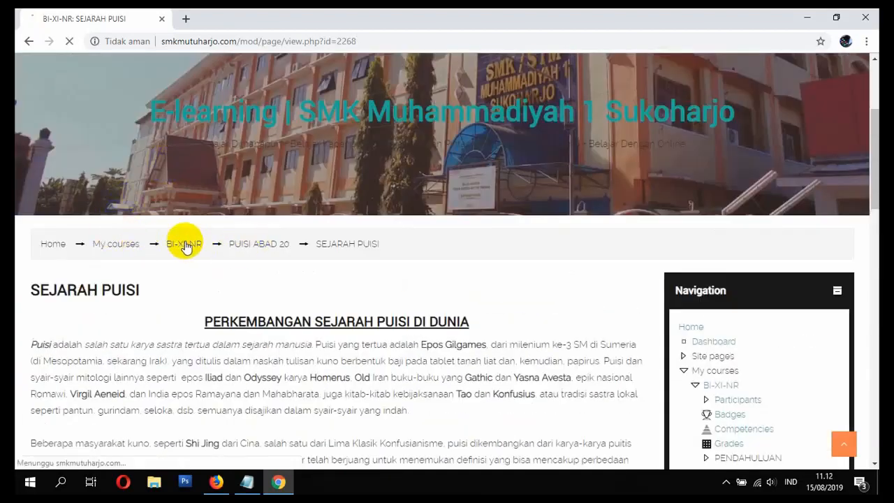
pyautogui.scroll(-12, 219, 253)
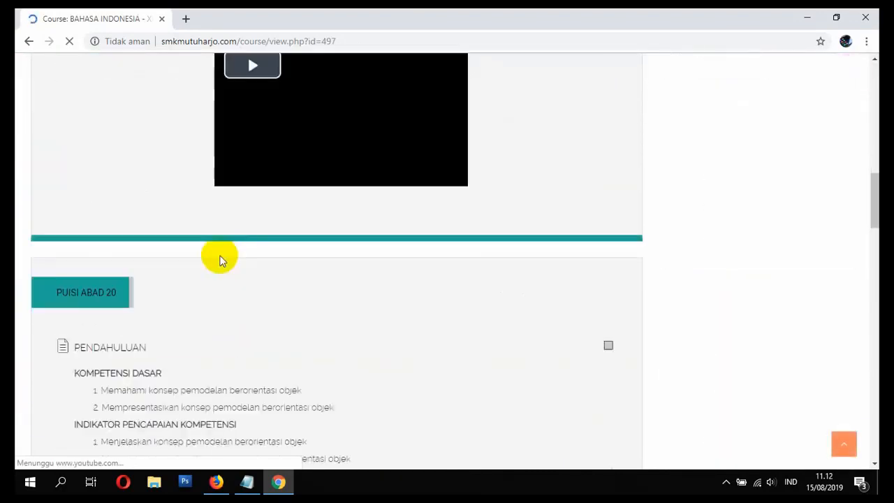
pyautogui.scroll(-5, 248, 265)
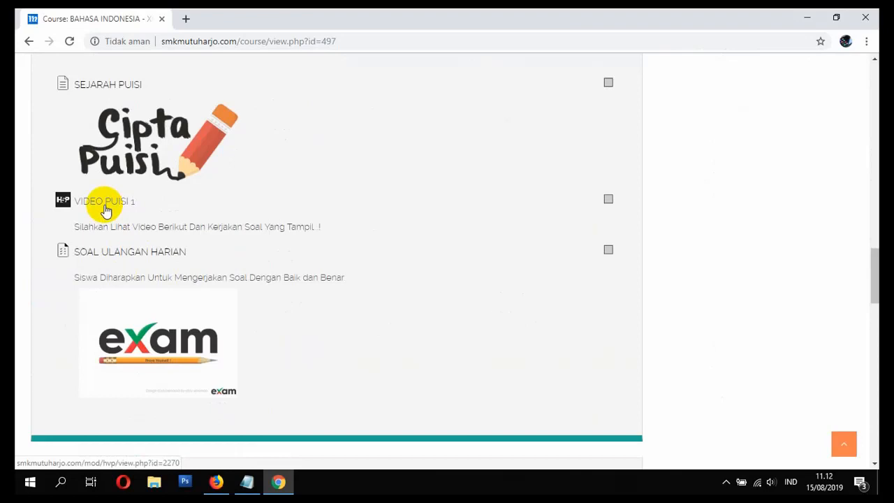
# Step: Open the VIDEO PUISI 1 activity and play its interactive video up to the first question
pyautogui.click(105, 210)
pyautogui.scroll(-4, 241, 240)
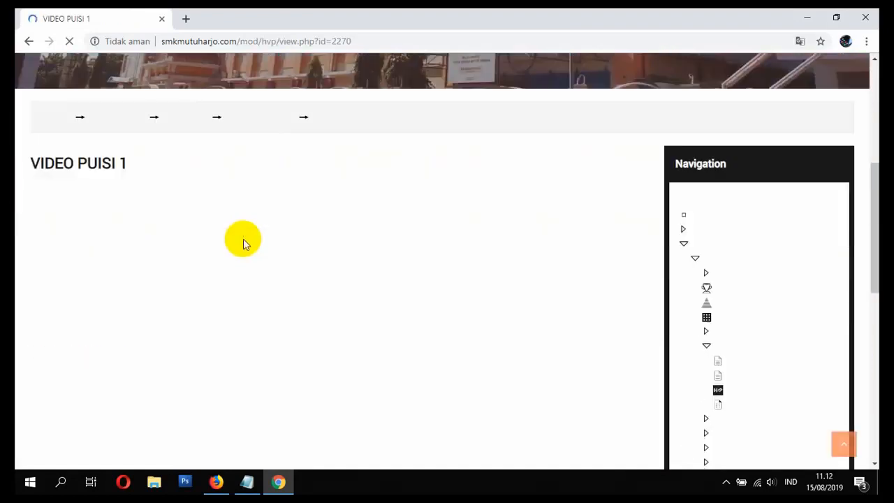
pyautogui.scroll(-2, 236, 239)
pyautogui.scroll(1, 232, 238)
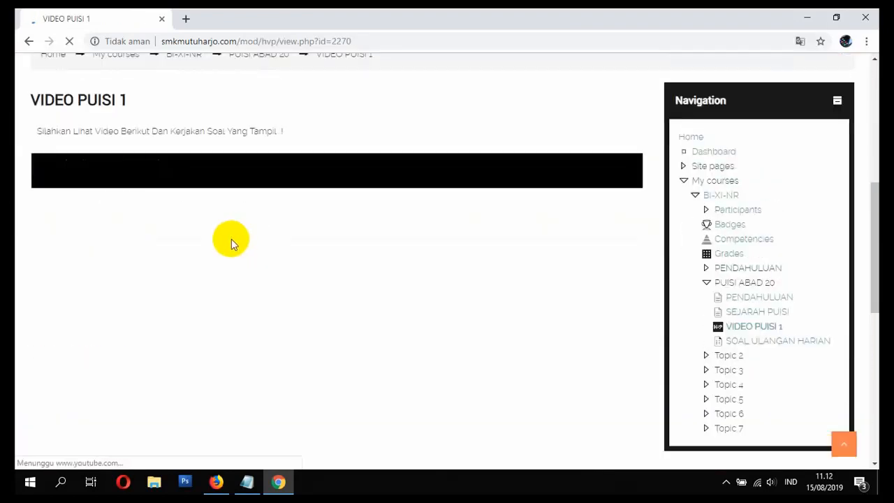
pyautogui.scroll(-1, 218, 226)
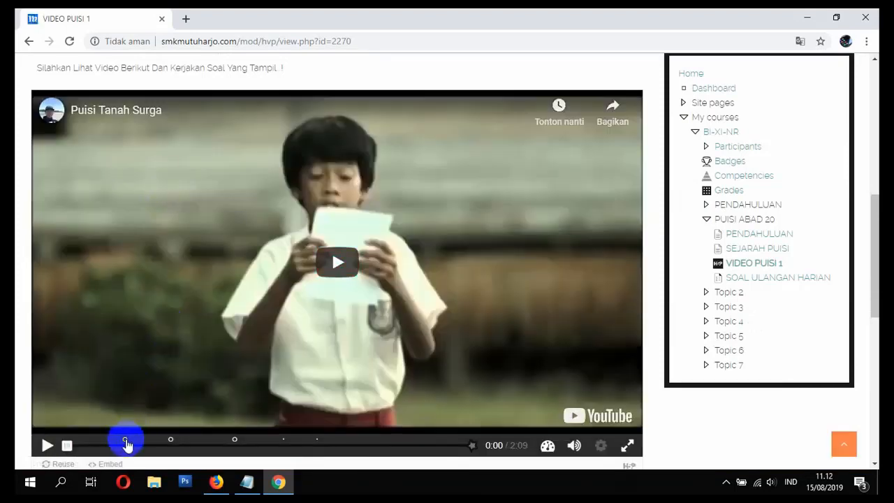
pyautogui.click(347, 262)
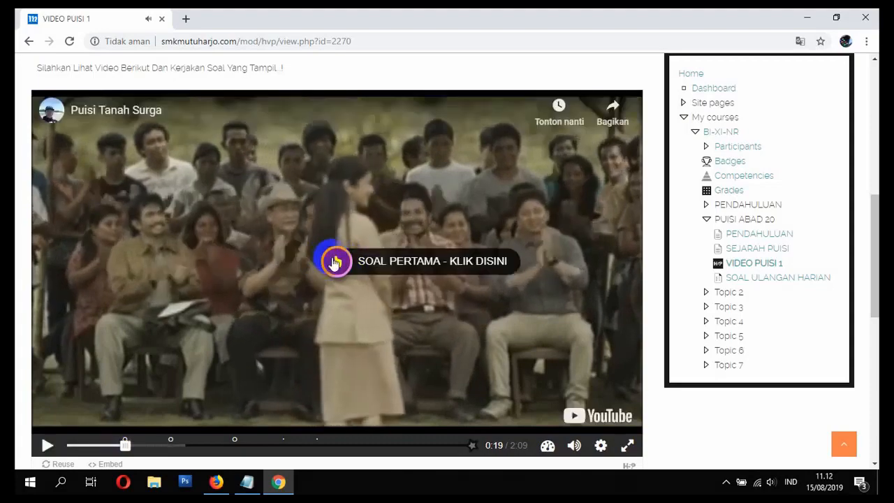
# Step: Answer the video's SOAL PERTAMA question with Puisi, check the answer and continue the video
pyautogui.click(335, 261)
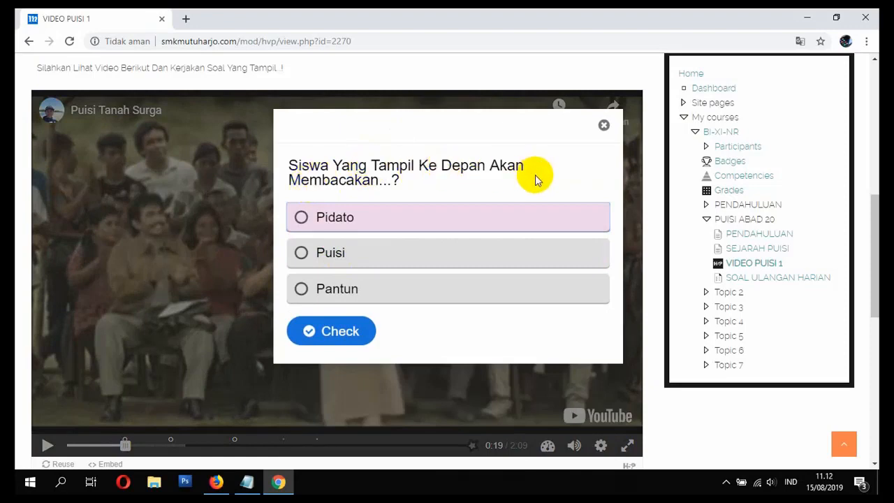
pyautogui.click(328, 255)
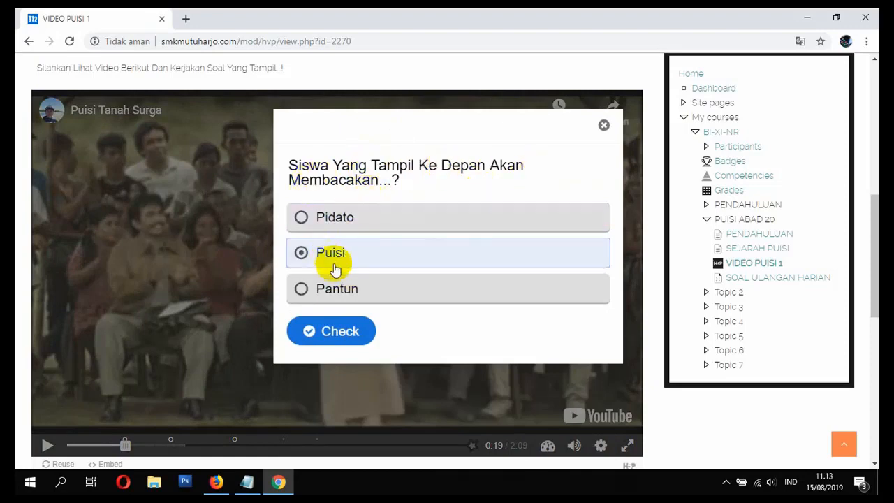
pyautogui.click(351, 333)
pyautogui.click(565, 327)
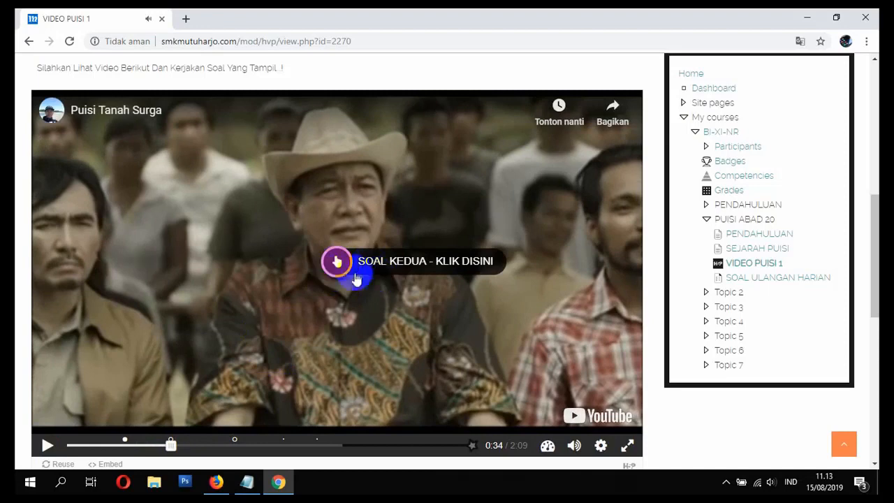
# Step: Answer the SOAL KEDUA true/false question with False, check it and resume the video
pyautogui.click(339, 262)
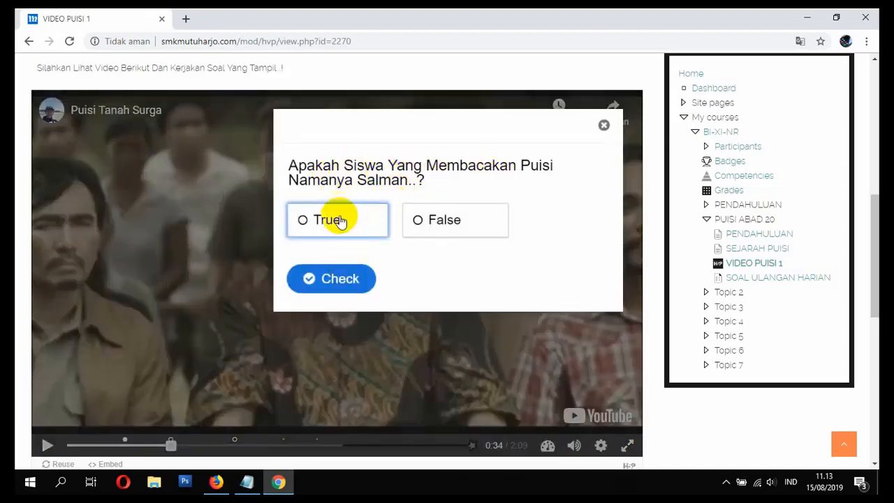
pyautogui.click(421, 222)
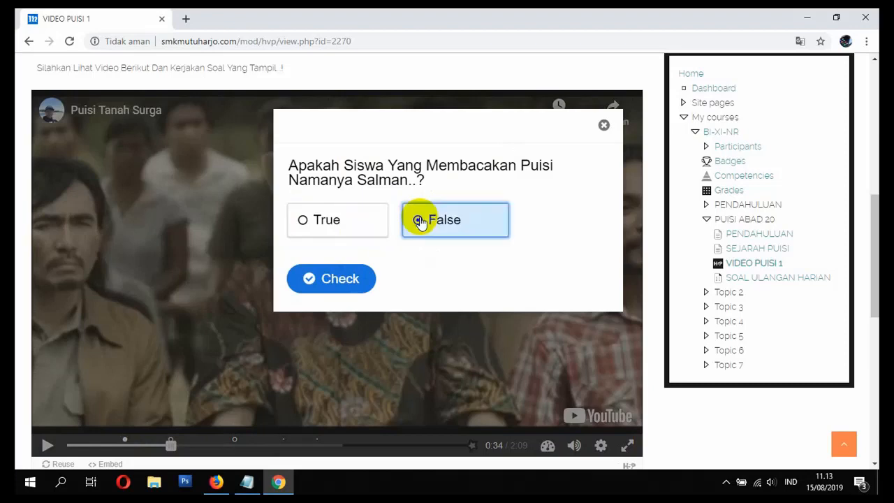
pyautogui.click(328, 282)
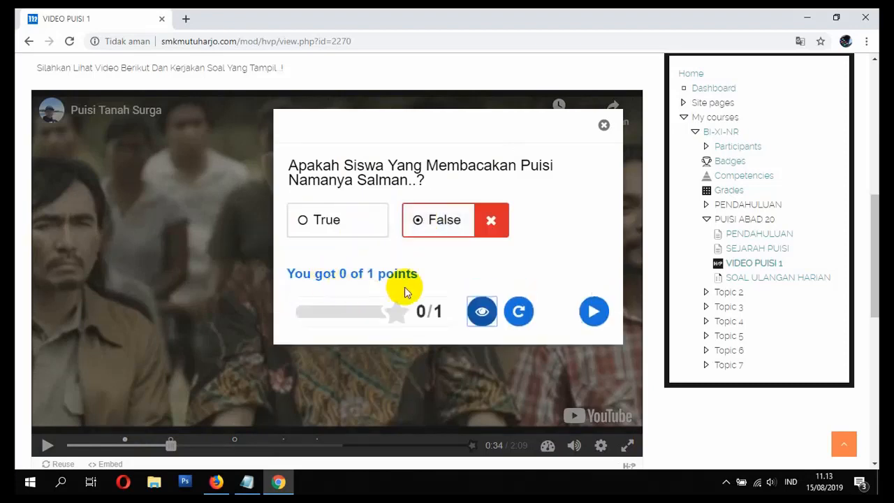
pyautogui.click(594, 314)
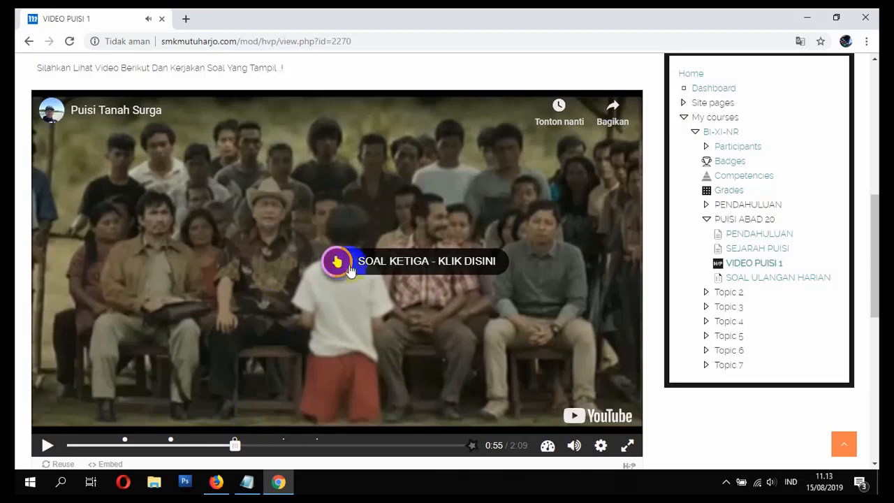
# Step: Fill the blank in SOAL KETIGA with "kertas", check the answer and continue the video
pyautogui.click(339, 262)
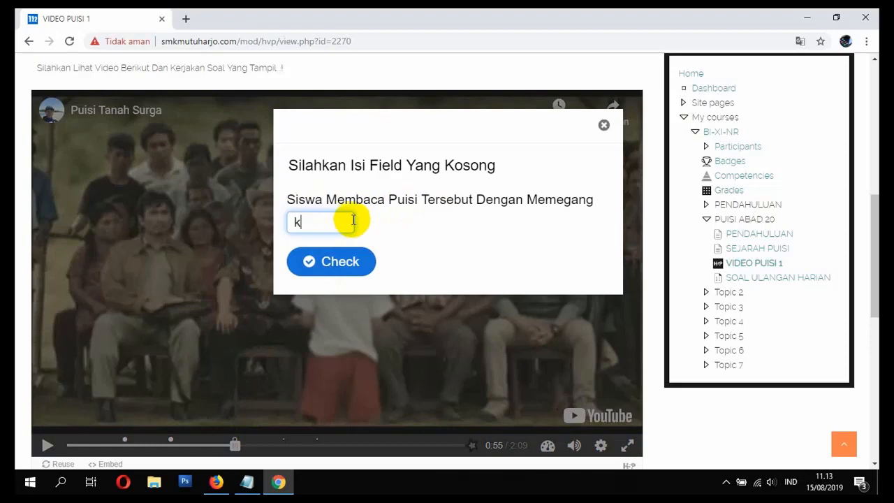
pyautogui.click(348, 258)
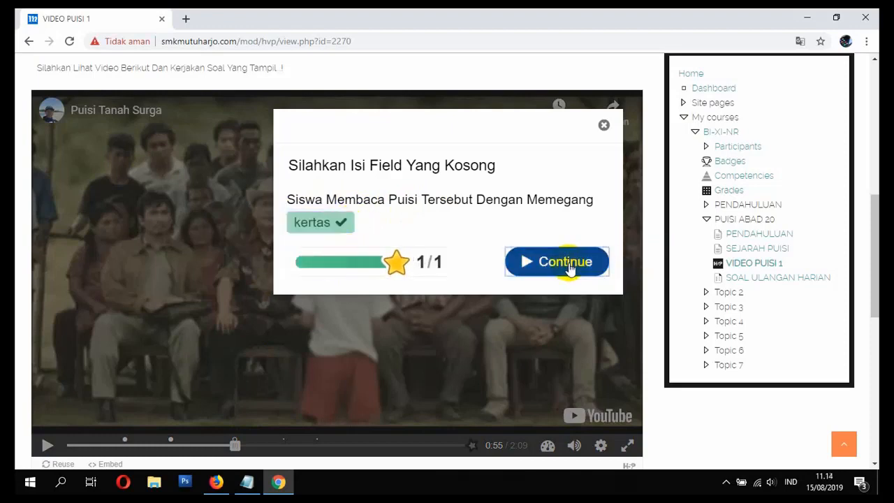
pyautogui.click(567, 266)
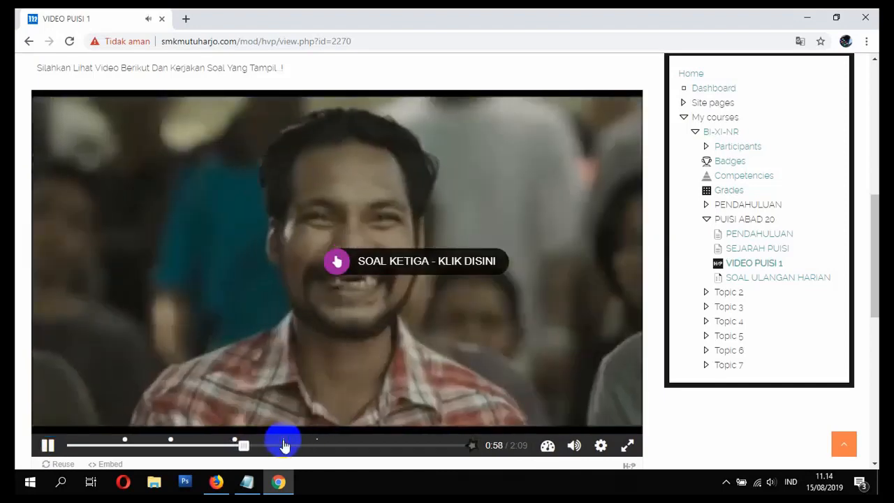
# Step: Skip to the INFORMASI PUISI point at 1:11, view and close its information, and jump to the marker at 1:22
pyautogui.click(291, 441)
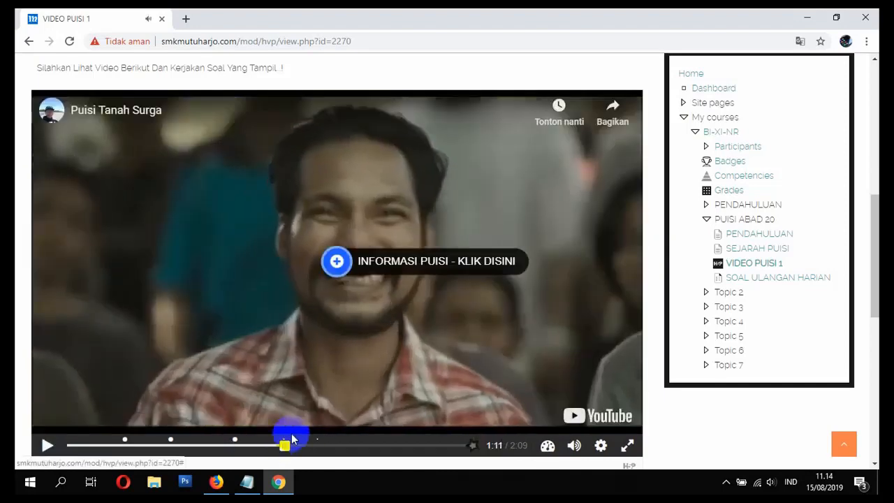
pyautogui.click(336, 261)
pyautogui.click(605, 283)
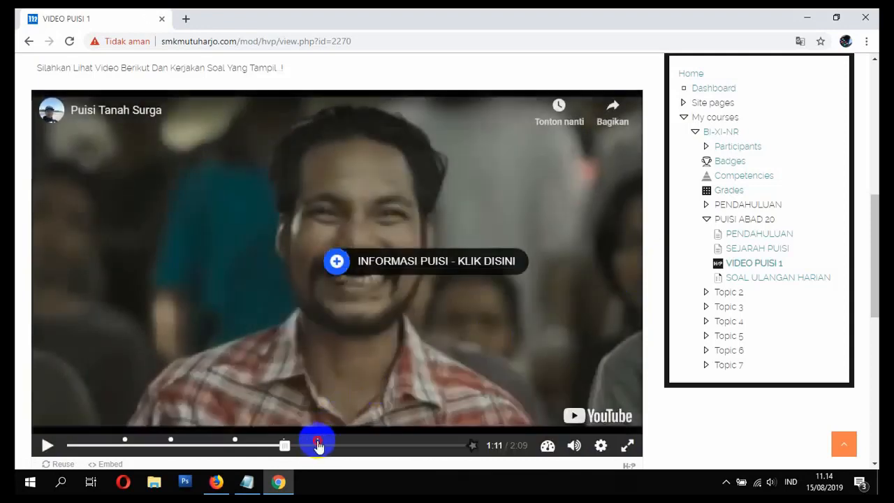
pyautogui.click(318, 444)
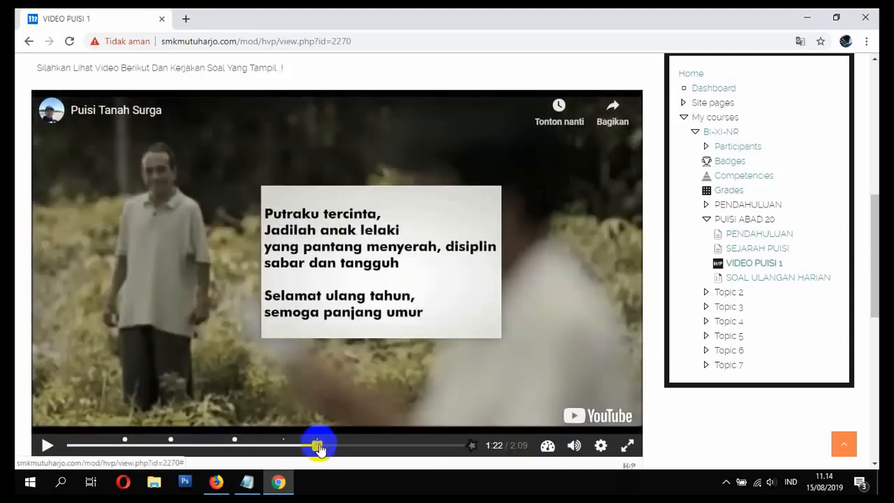
# Step: Review the answered-questions summary, skip to the end of the video and submit the answers
pyautogui.click(462, 452)
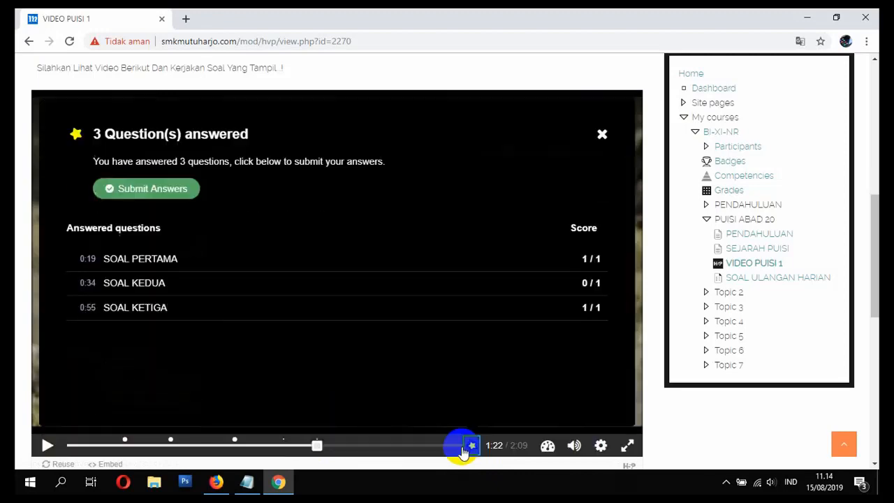
pyautogui.click(601, 134)
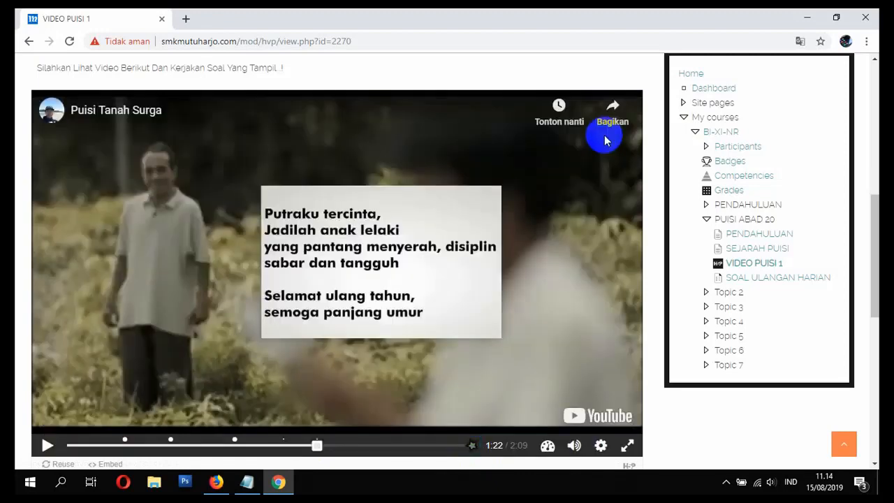
pyautogui.click(454, 445)
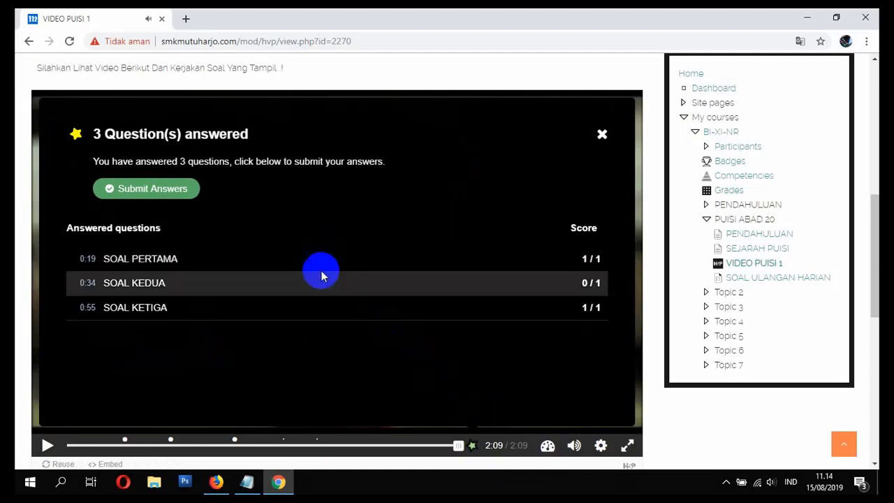
pyautogui.click(155, 194)
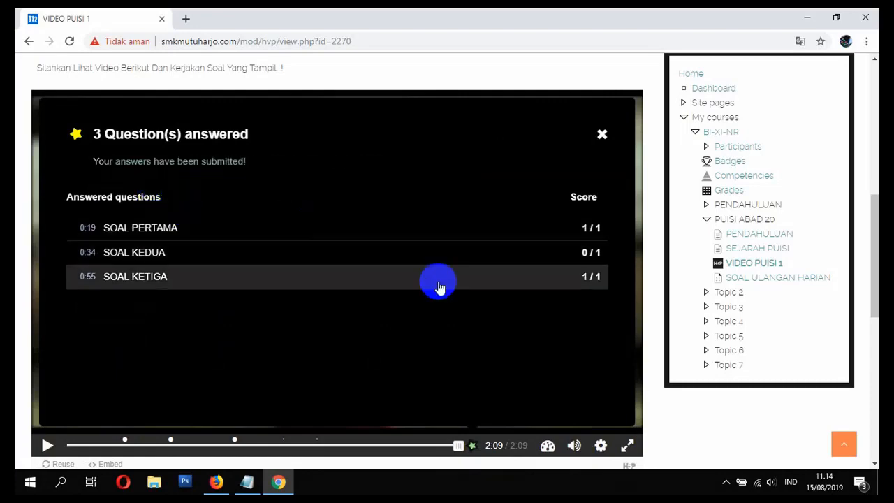
# Step: Return to the BI-XI-NR course page and open the SOAL ULANGAN HARIAN quiz under PUISI ABAD 20
pyautogui.scroll(-2, 583, 345)
pyautogui.scroll(5, 583, 346)
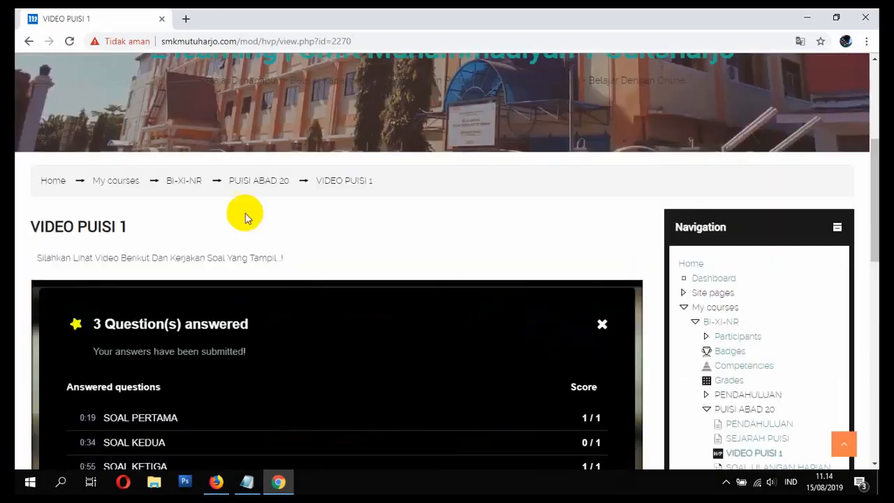
pyautogui.click(181, 183)
pyautogui.scroll(-15, 324, 261)
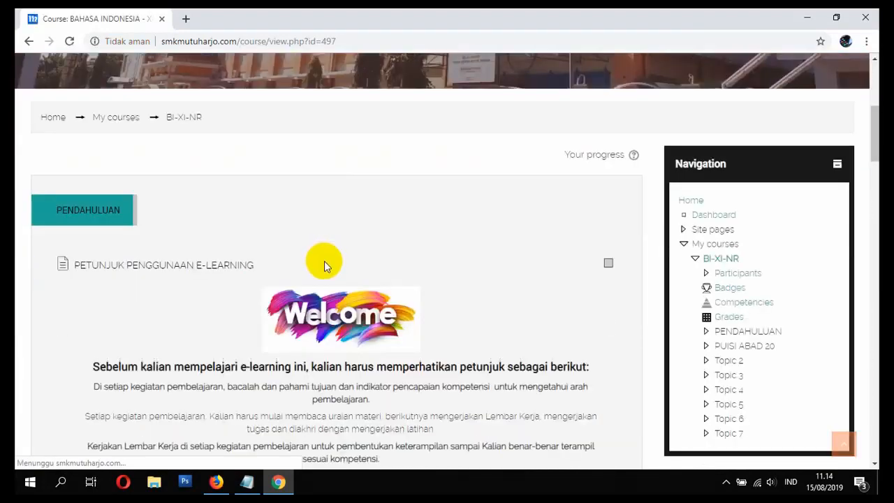
pyautogui.scroll(-4, 326, 265)
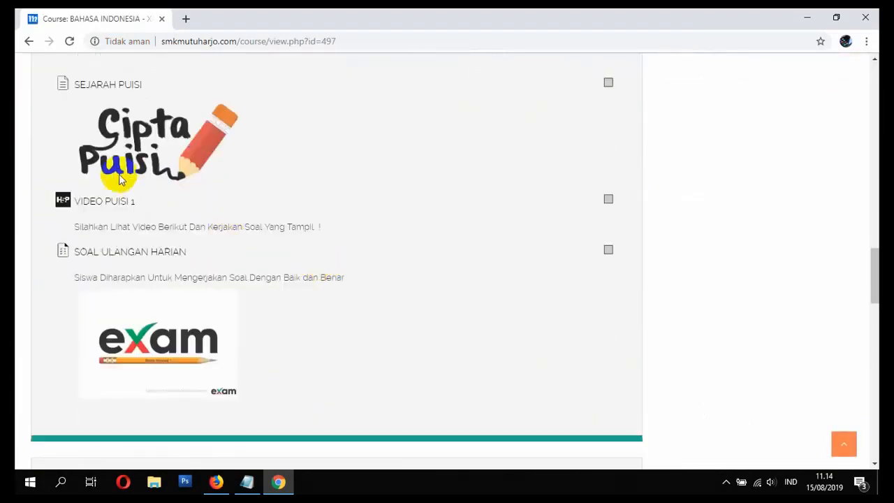
pyautogui.click(96, 255)
pyautogui.scroll(-3, 209, 297)
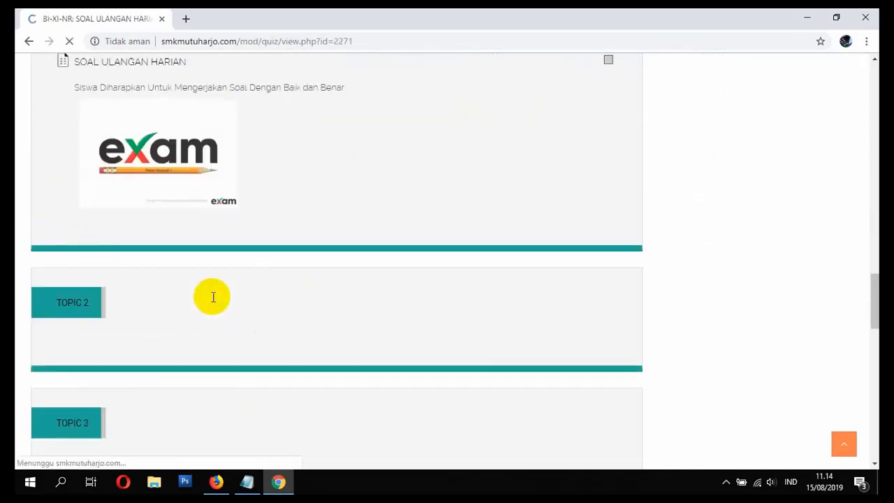
pyautogui.scroll(-5, 213, 298)
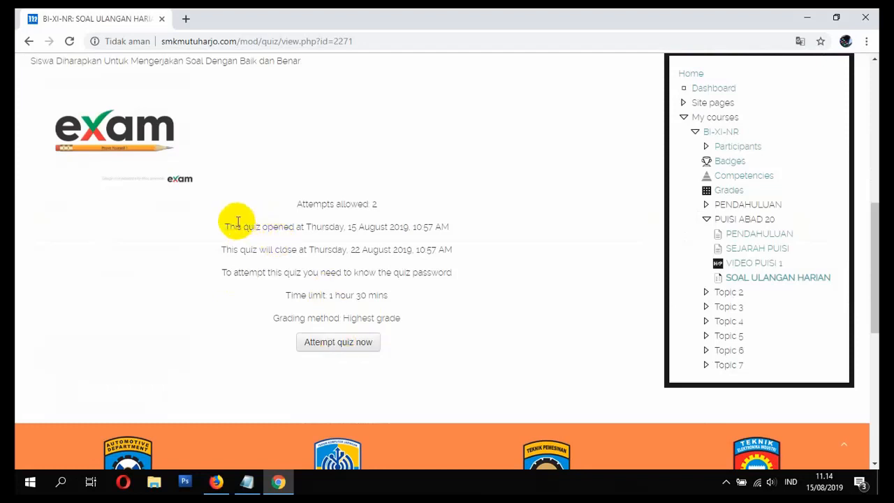
# Step: Review the quiz's opening date, closing date, time limit and grading method
pyautogui.moveTo(228, 227); pyautogui.dragTo(414, 227)
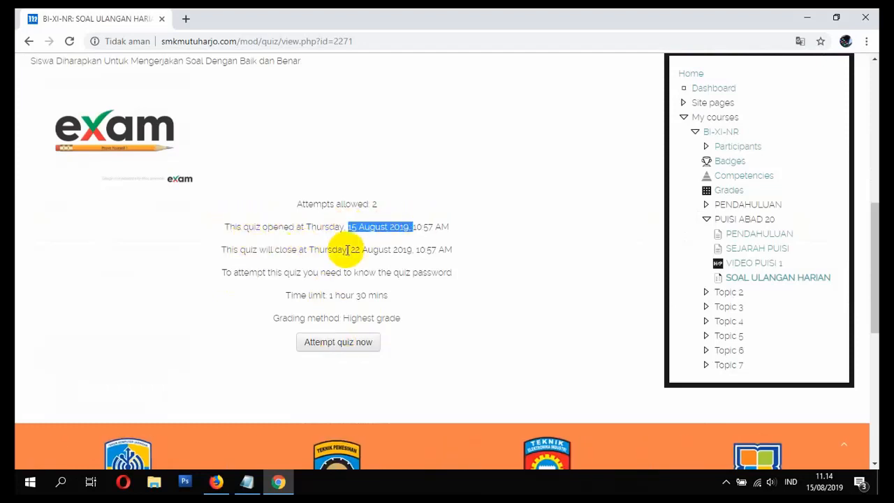
pyautogui.moveTo(357, 251); pyautogui.dragTo(395, 253)
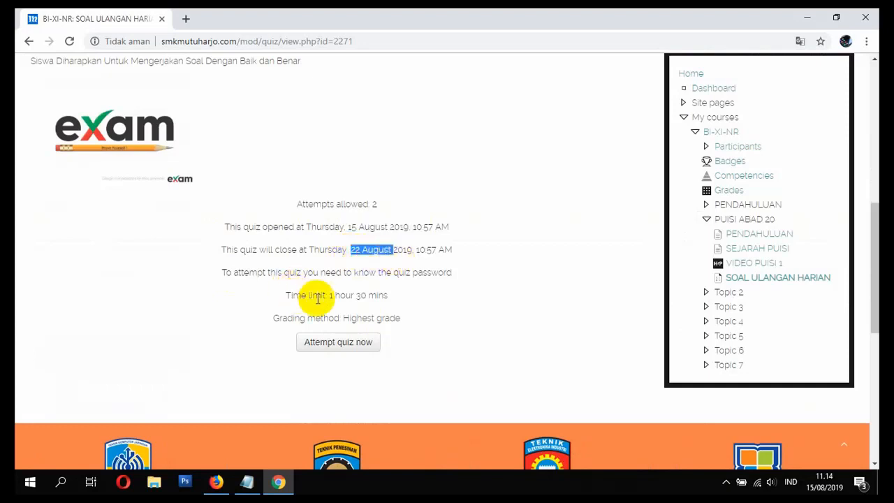
pyautogui.moveTo(331, 297); pyautogui.dragTo(379, 307)
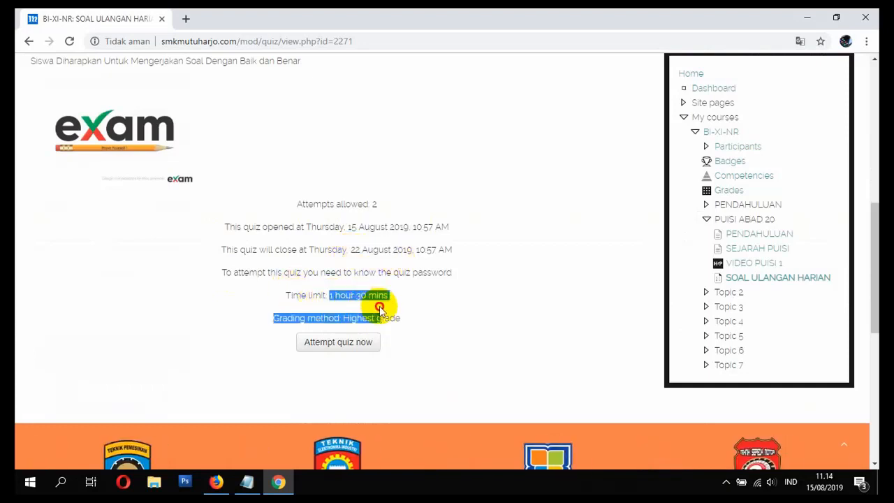
pyautogui.click(349, 330)
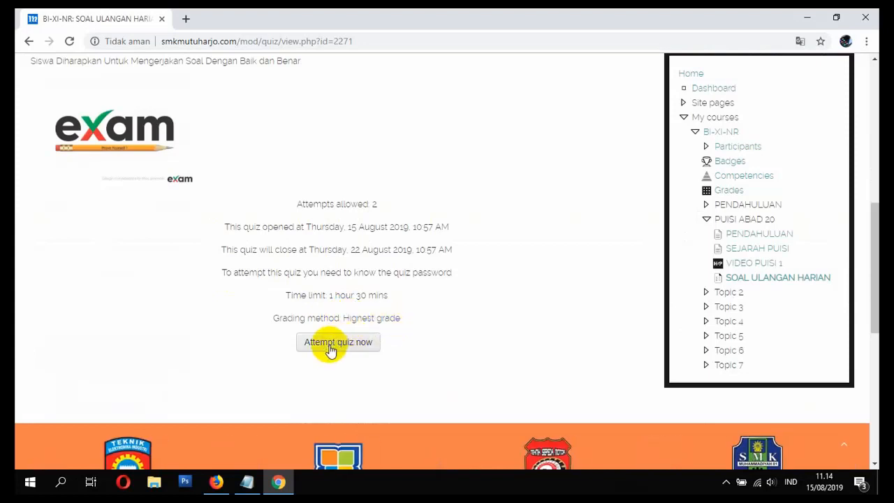
# Step: Start a quiz attempt by entering the quiz password
pyautogui.click(333, 342)
pyautogui.click(449, 236)
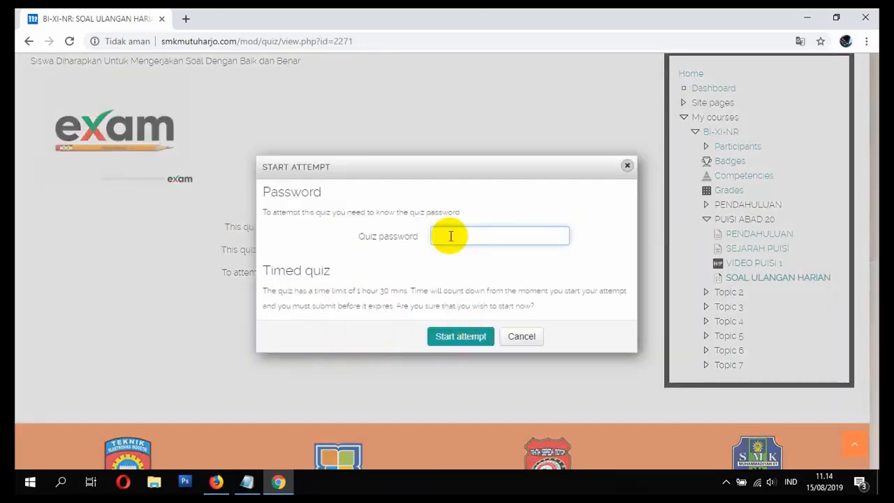
pyautogui.write('•••••')
pyautogui.click(472, 338)
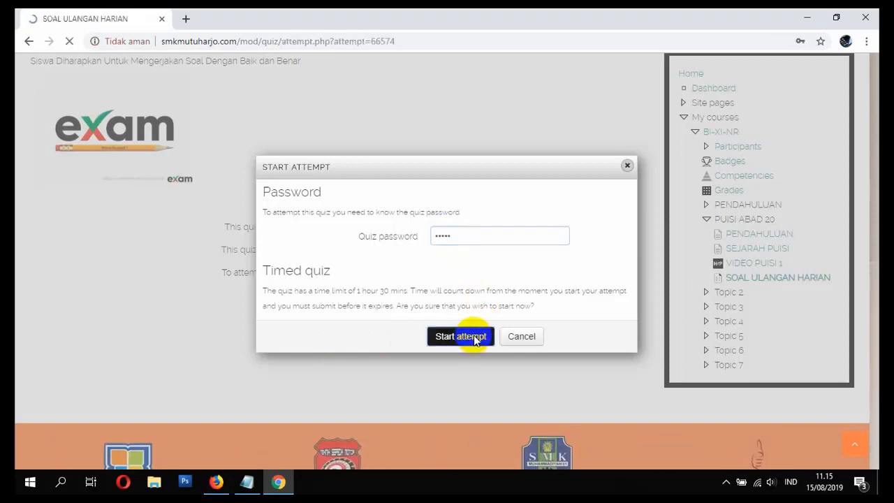
# Step: Answer question 1 on Indonesia's independence date with "A. 17 Agustus" and go to question 2
pyautogui.scroll(-3, 465, 326)
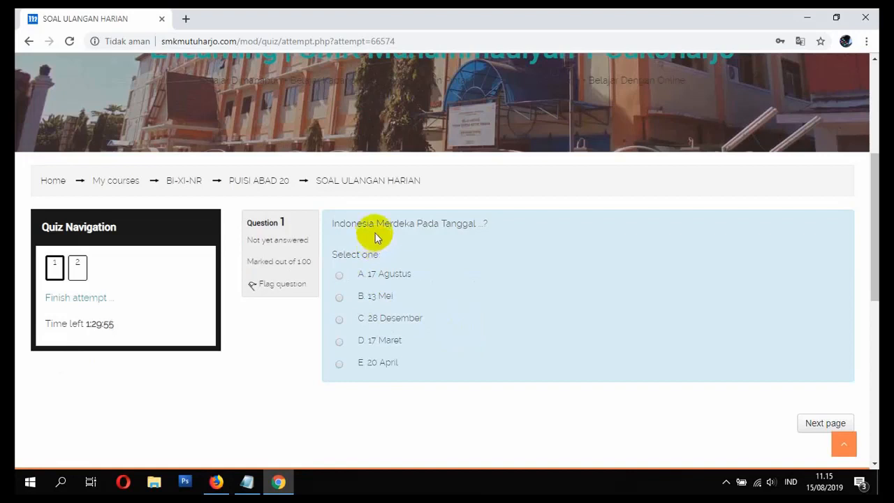
pyautogui.click(344, 278)
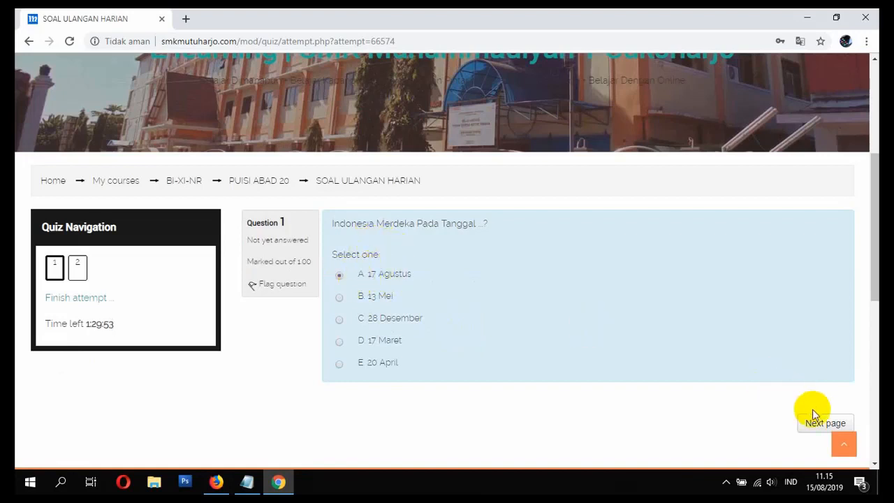
pyautogui.scroll(-5, 476, 291)
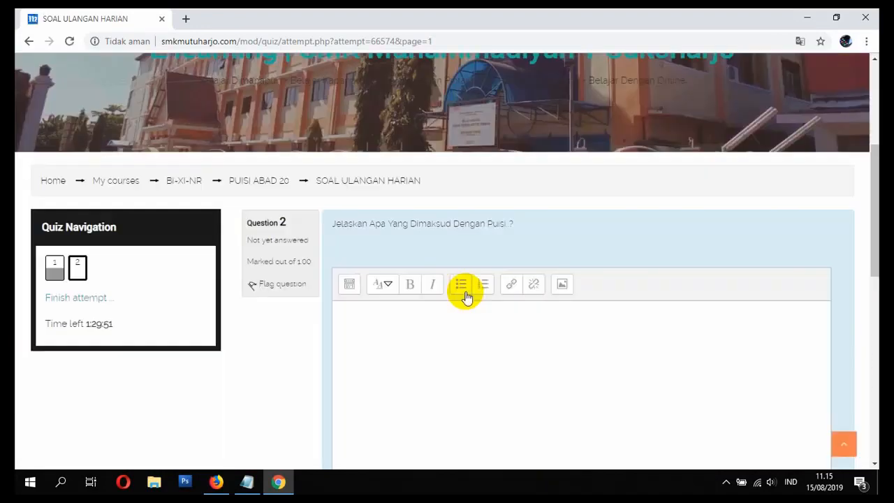
# Step: Answer question 2 on the meaning of poetry with "Puisi adalah...... Benar... Dst" and finish the attempt
pyautogui.click(426, 291)
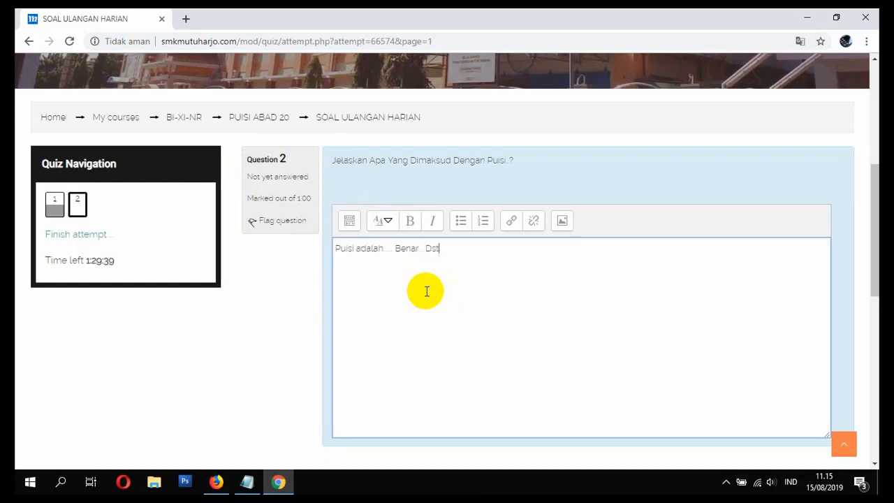
pyautogui.click(426, 291)
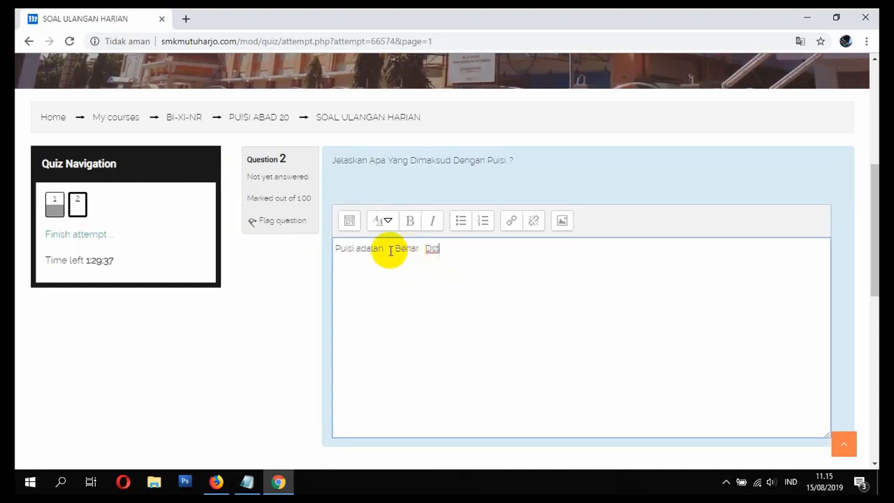
pyautogui.scroll(-2, 530, 321)
pyautogui.click(786, 357)
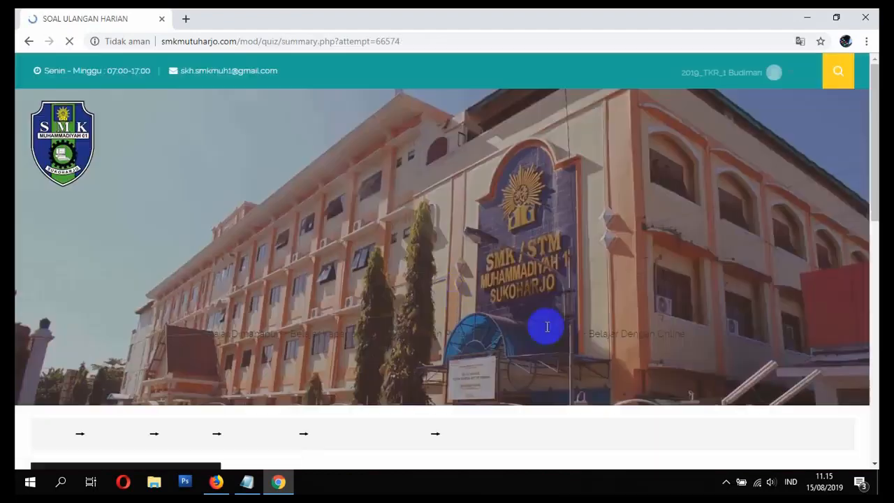
# Step: Check the saved status of both answers in the attempt summary, and submit all and finish with confirmation
pyautogui.scroll(-4, 418, 325)
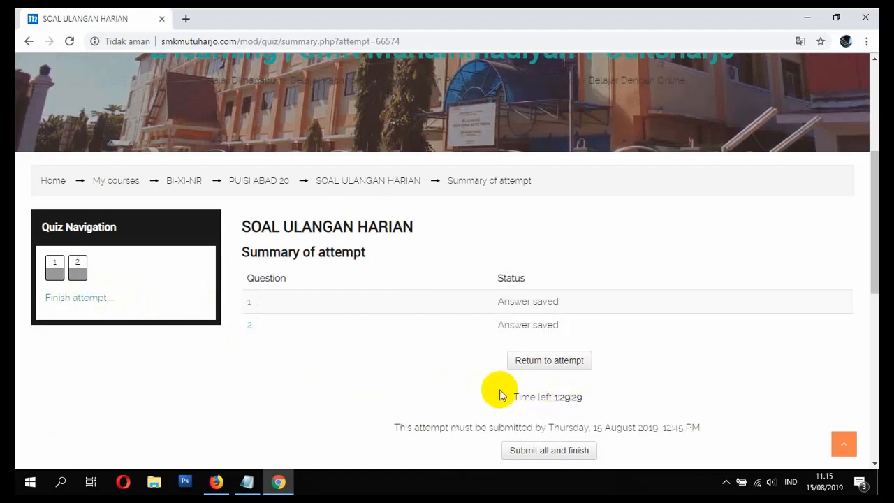
pyautogui.scroll(-1, 542, 439)
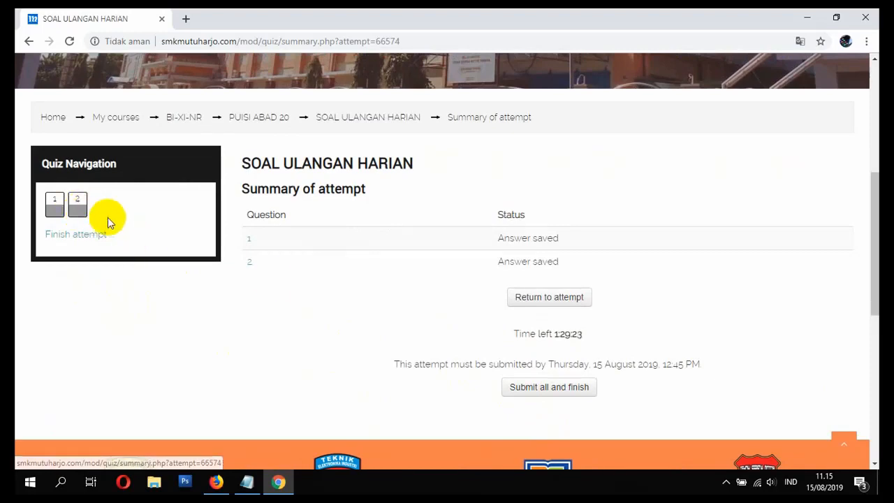
pyautogui.click(539, 389)
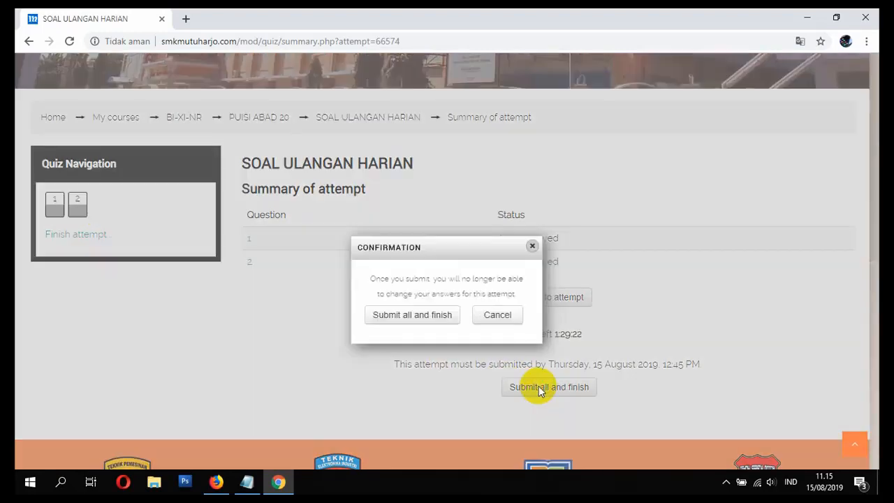
pyautogui.click(406, 314)
# Step: Review the submitted answers and feedback, finish the review, and check the grade in the summary of previous attempts
pyautogui.scroll(-4, 408, 324)
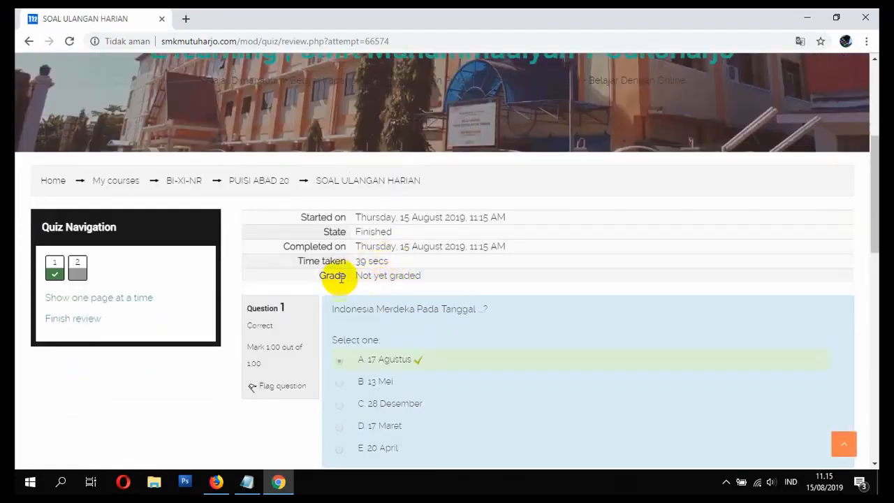
pyautogui.scroll(-2, 377, 276)
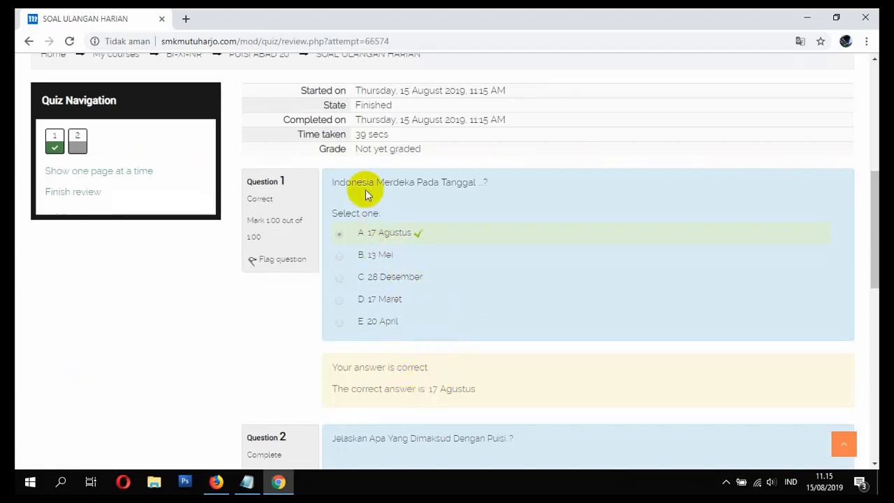
pyautogui.scroll(-5, 397, 175)
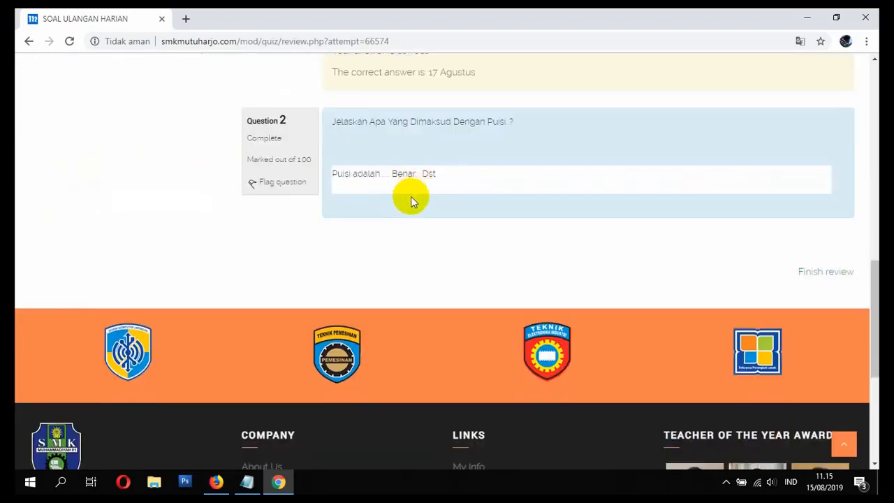
pyautogui.scroll(4, 803, 282)
pyautogui.scroll(-4, 827, 300)
pyautogui.click(822, 273)
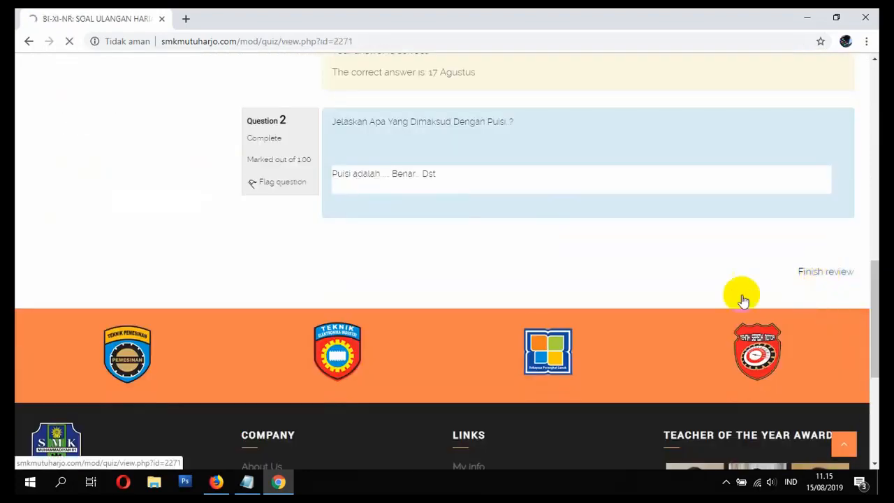
pyautogui.scroll(-8, 515, 315)
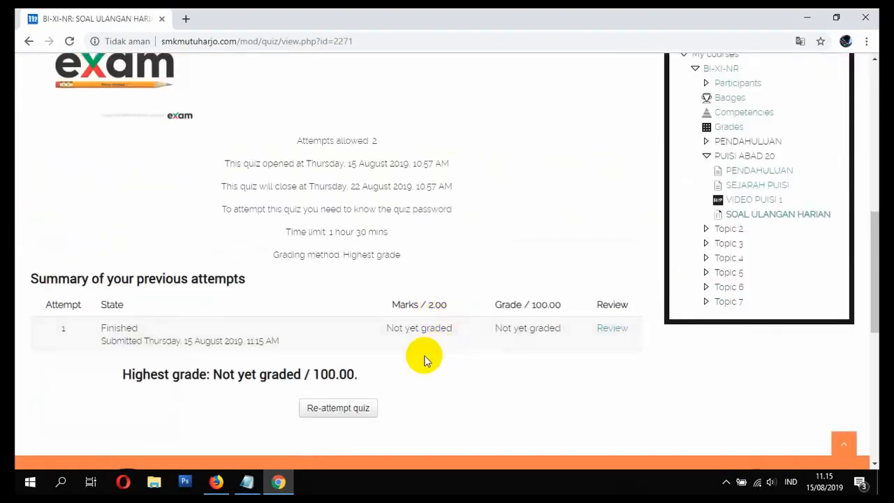
pyautogui.doubleClick(334, 376)
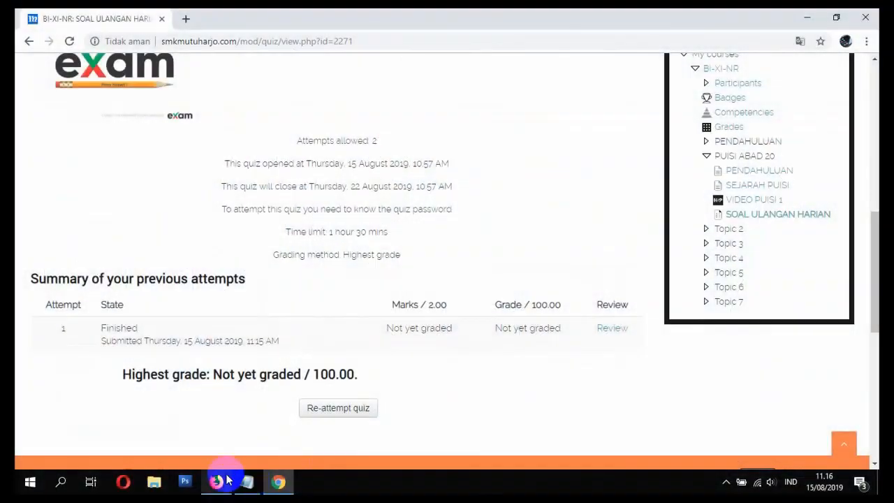
# Step: Switch to the teacher's Firefox session and open the Bahasa Indonesia XI course from My Courses on the site's home page
pyautogui.click(216, 481)
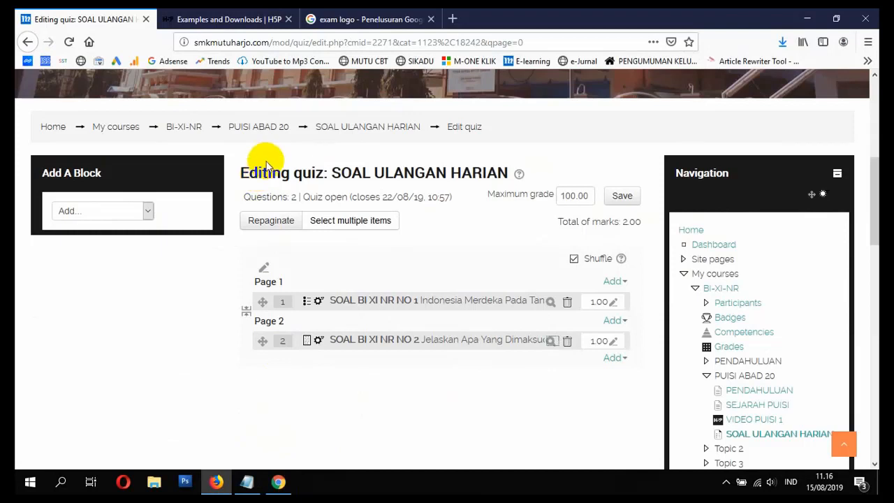
pyautogui.click(48, 132)
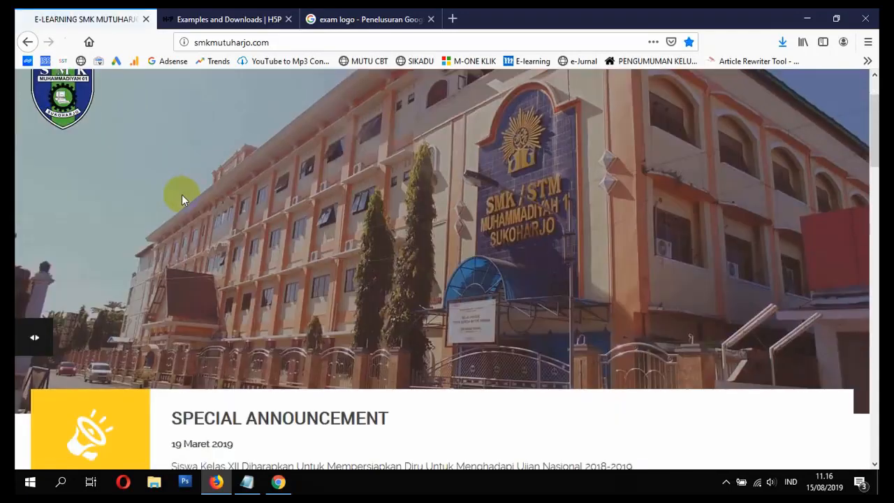
pyautogui.scroll(-5, 182, 195)
pyautogui.scroll(-5, 186, 202)
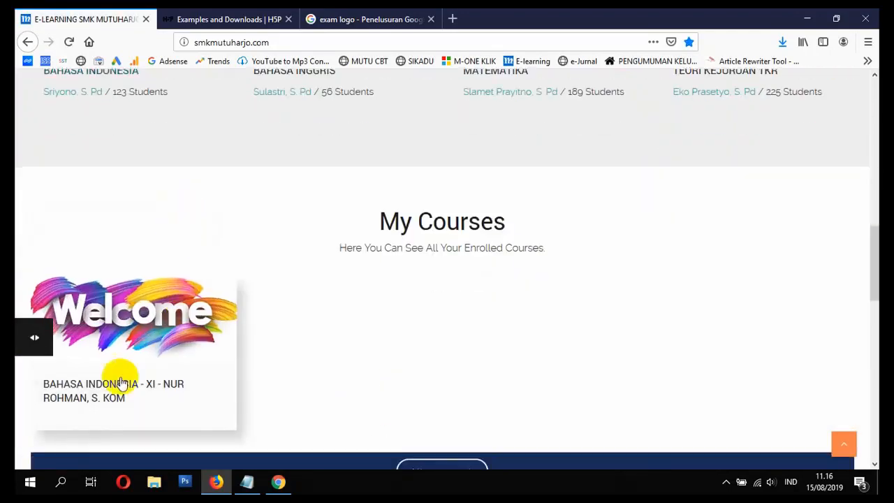
pyautogui.click(99, 395)
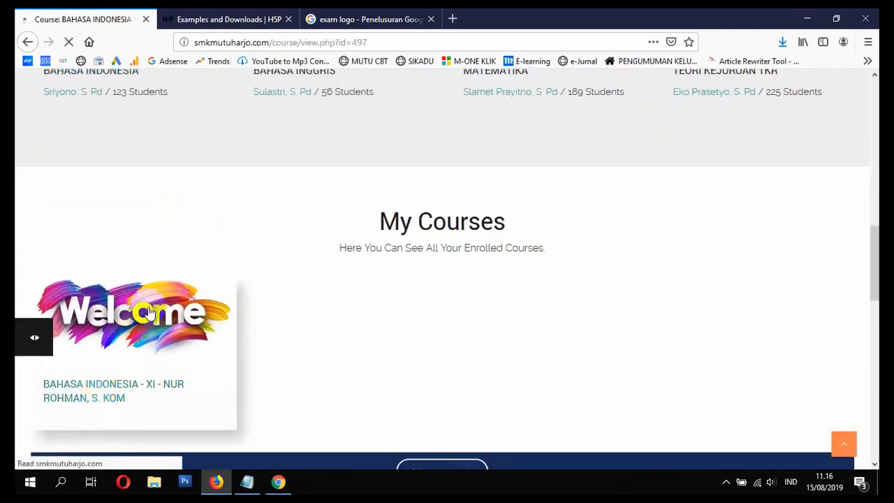
# Step: Open the SOAL ULANGAN HARIAN quiz under the PUISI ABAD 20 topic as the teacher
pyautogui.scroll(-5, 156, 295)
pyautogui.scroll(-15, 157, 297)
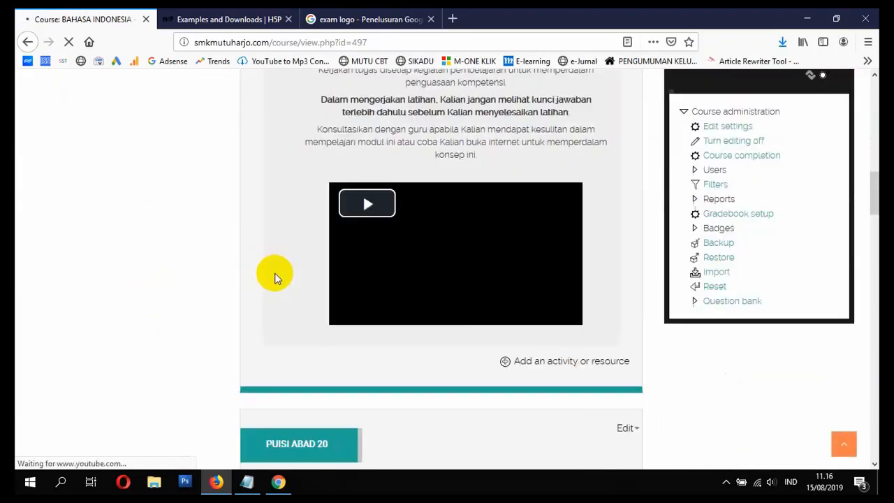
pyautogui.scroll(-2, 298, 281)
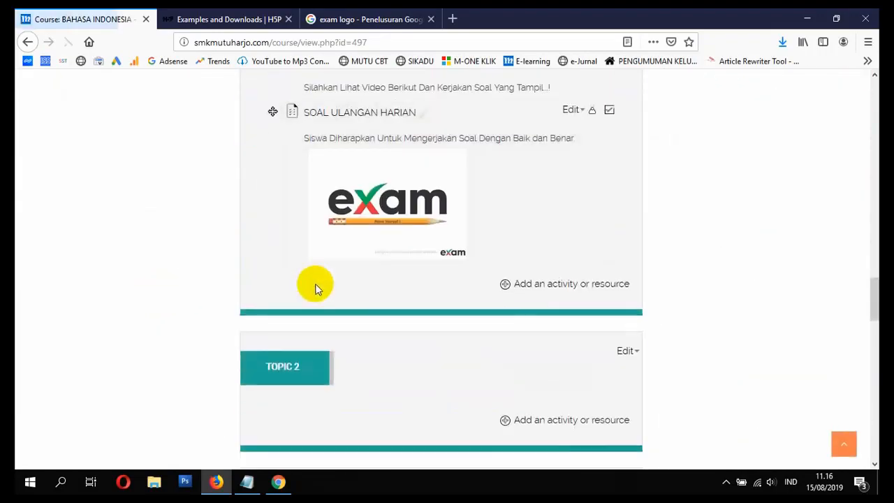
pyautogui.click(344, 117)
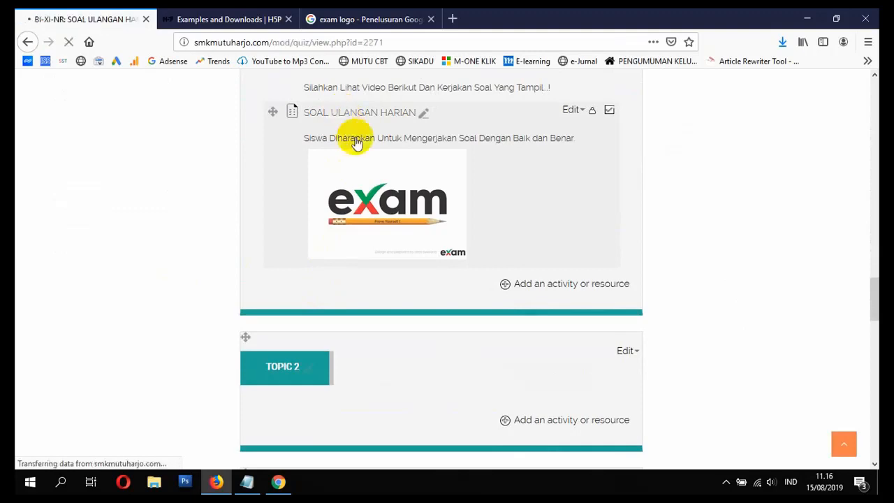
# Step: Open the quiz's attempts report and examine the student's grades for each question
pyautogui.scroll(-5, 389, 179)
pyautogui.scroll(-3, 508, 291)
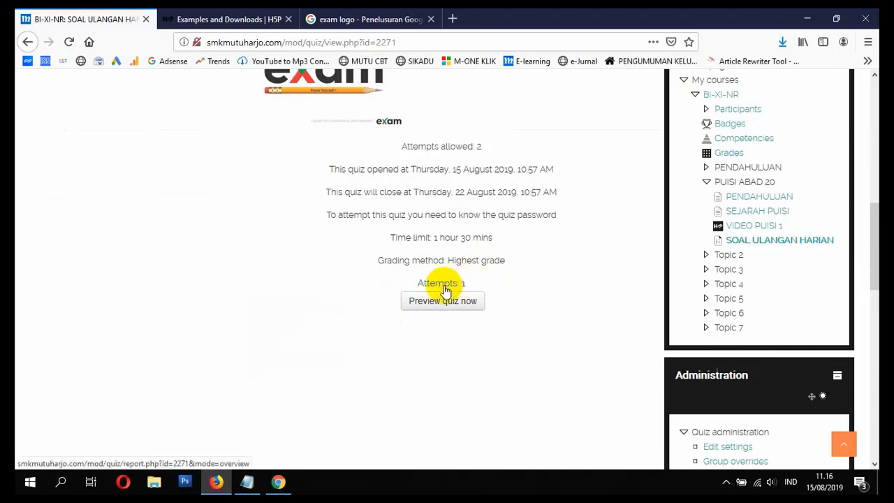
pyautogui.click(446, 286)
pyautogui.scroll(-7, 447, 283)
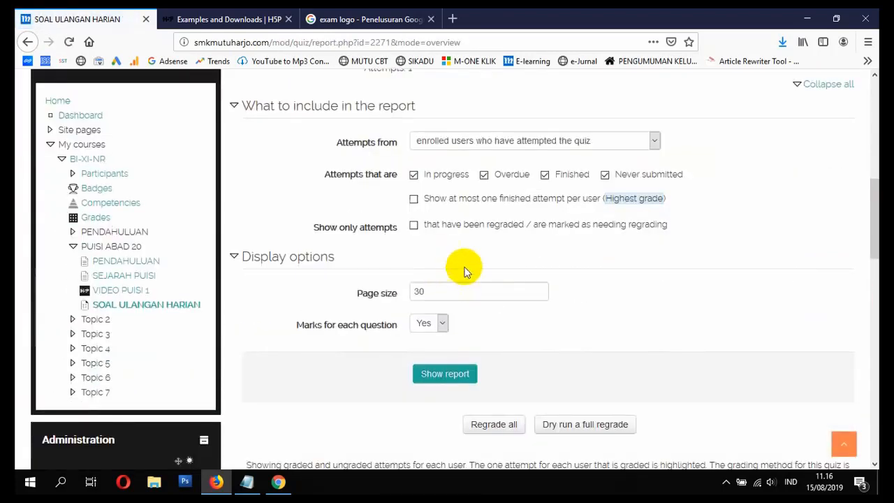
pyautogui.scroll(-5, 593, 224)
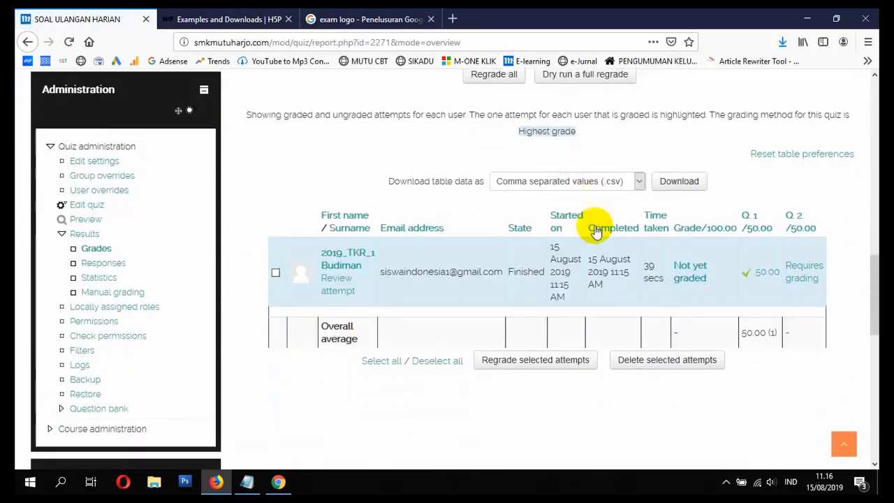
pyautogui.scroll(-2, 594, 232)
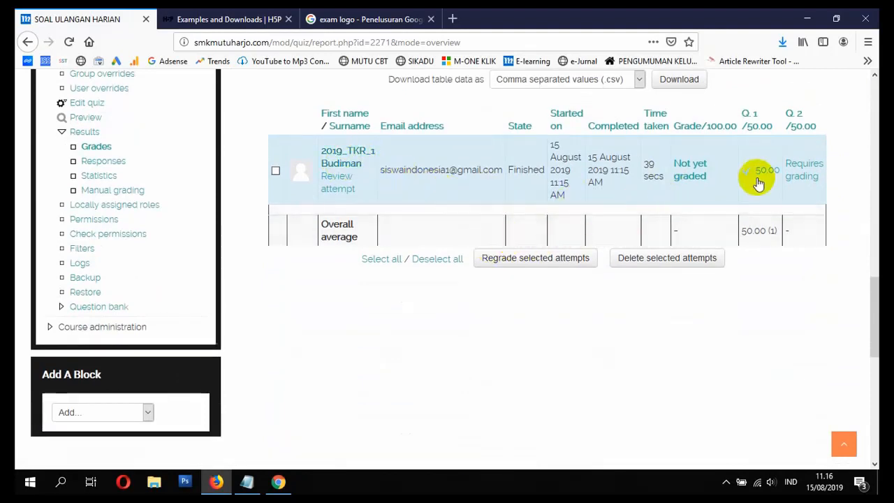
# Step: Open the student's question 2 response that requires grading in a maximized window, closing the separate manual grading window
pyautogui.click(799, 178)
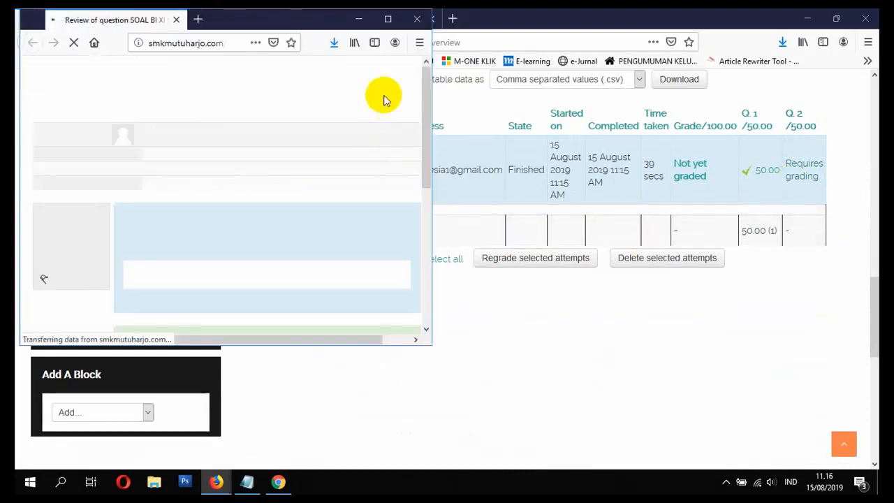
pyautogui.click(388, 21)
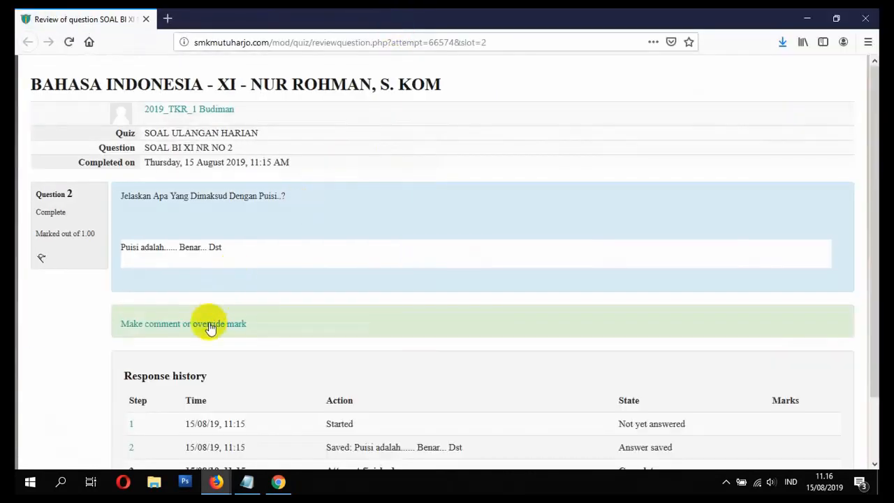
pyautogui.click(211, 327)
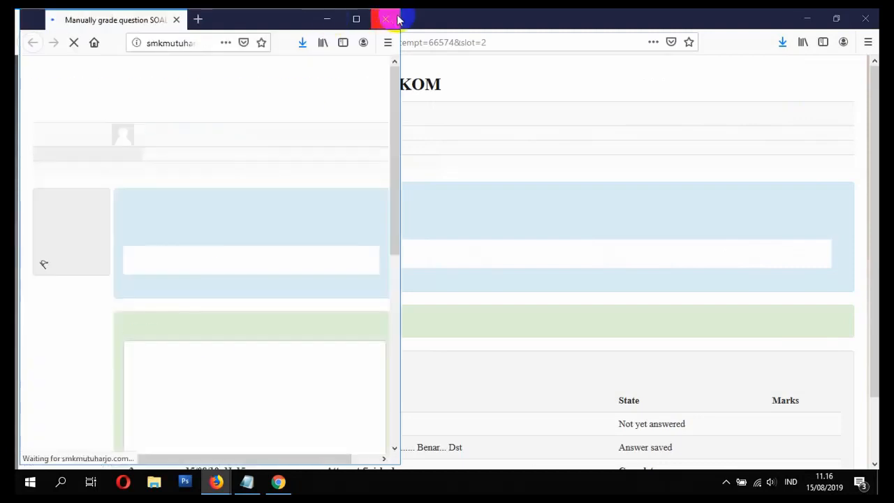
pyautogui.click(385, 19)
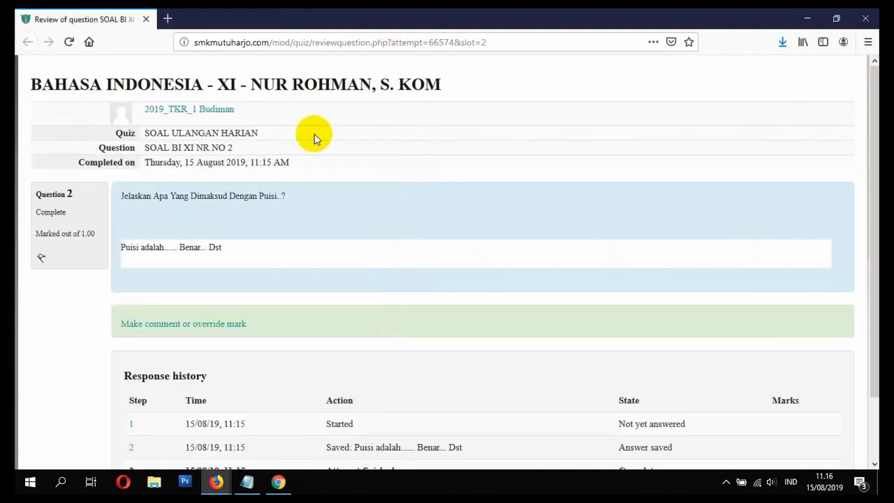
# Step: Manually grade the question 2 response with the comment "Jawaban Anda Tepat. Silahkan Lanjutkan Ke Pembelajaran Berikutnya." and a mark of 1, and save
pyautogui.click(178, 328)
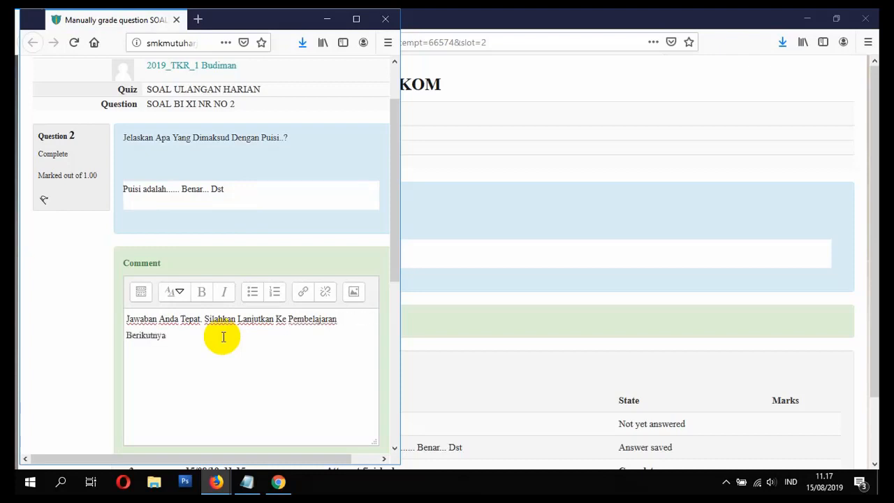
pyautogui.scroll(-5, 223, 335)
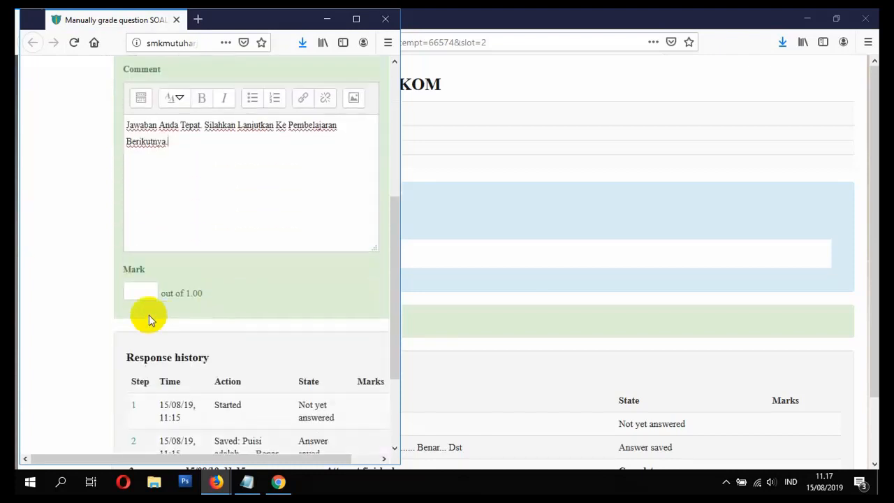
pyautogui.click(136, 290)
pyautogui.scroll(-3, 153, 314)
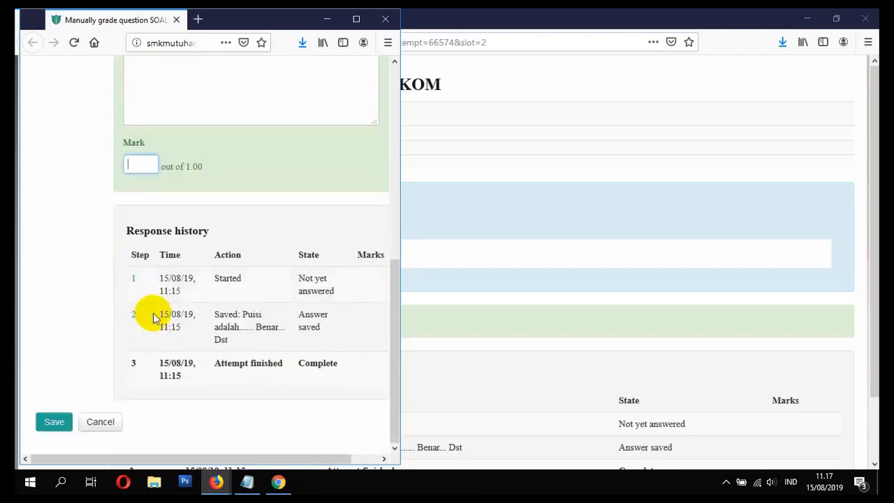
pyautogui.write('1')
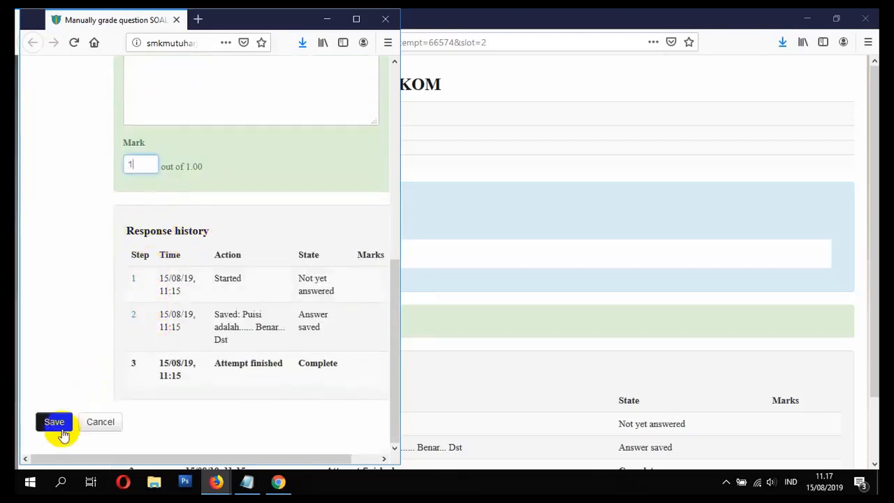
pyautogui.doubleClick(124, 164)
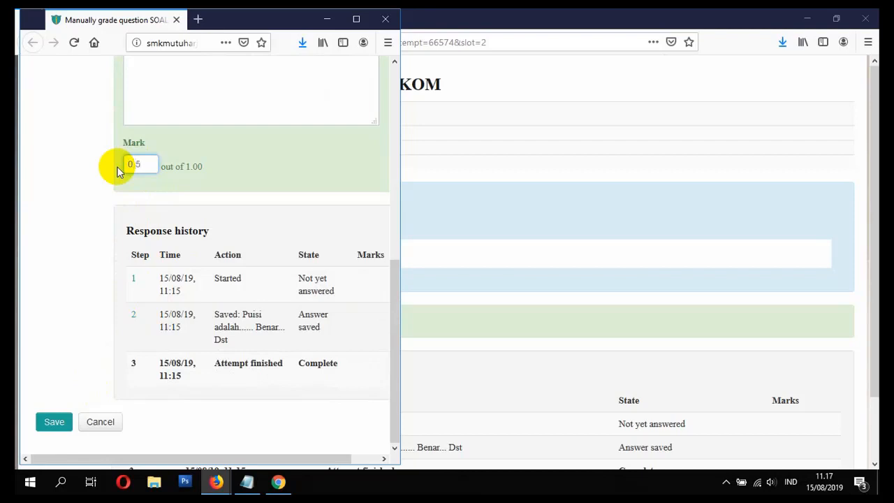
pyautogui.write('1')
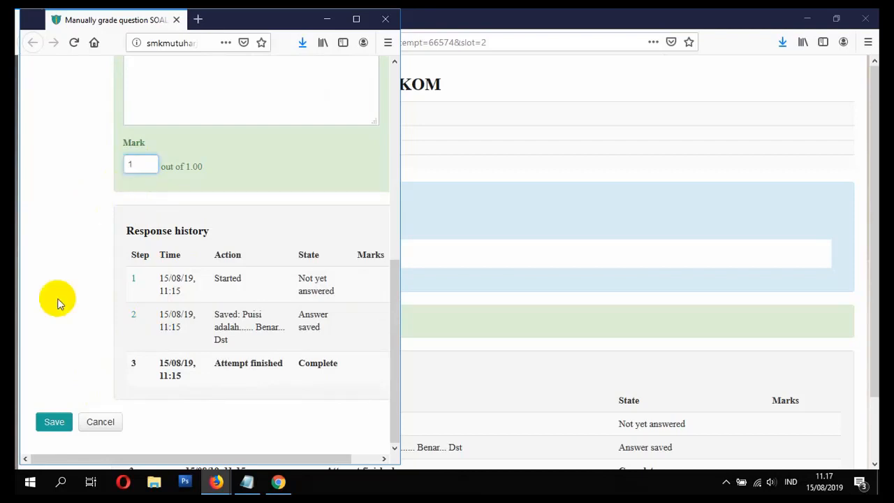
pyautogui.click(54, 423)
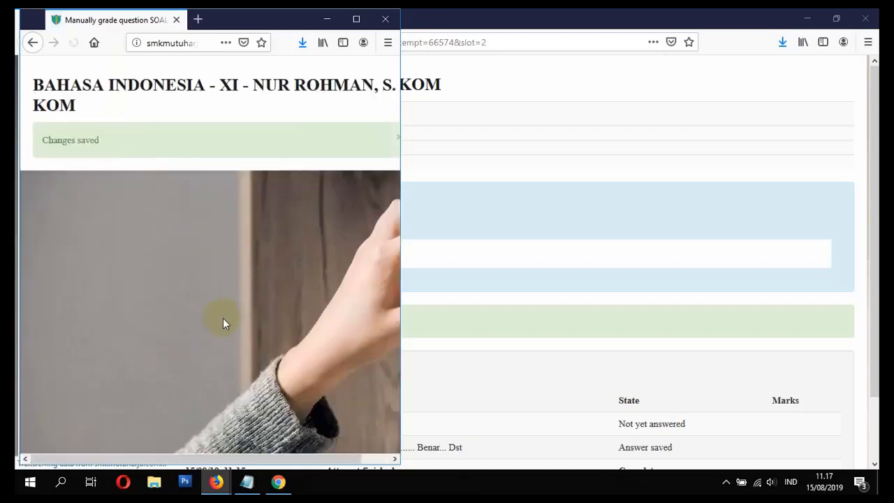
pyautogui.scroll(-3, 267, 271)
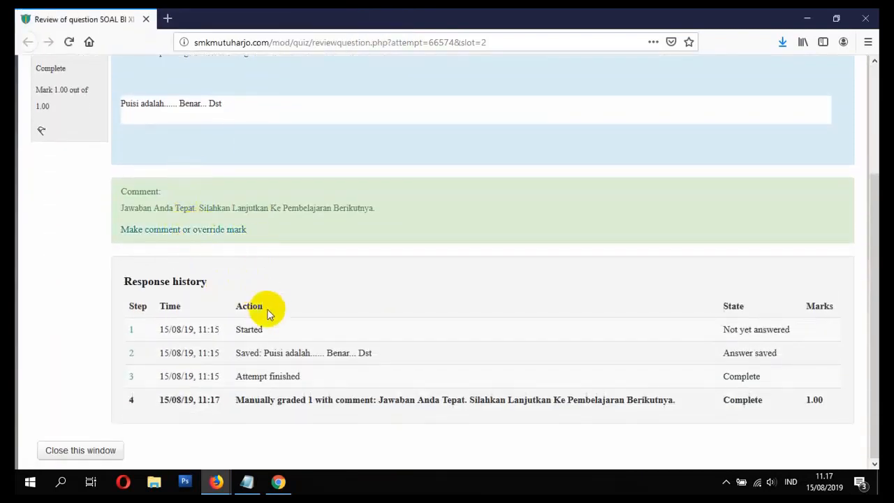
# Step: Review the question 2 response history, close its review window, and refresh the quiz grades report
pyautogui.scroll(3, 265, 341)
pyautogui.scroll(-3, 255, 343)
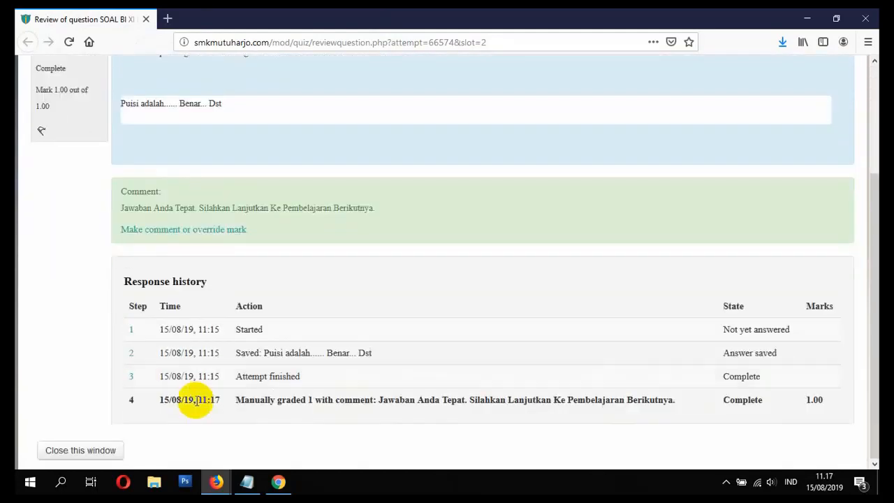
pyautogui.click(98, 454)
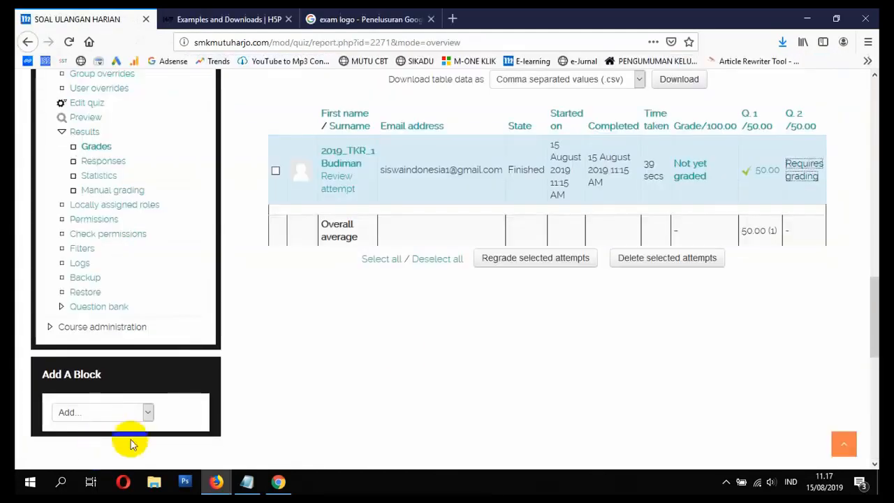
pyautogui.click(67, 44)
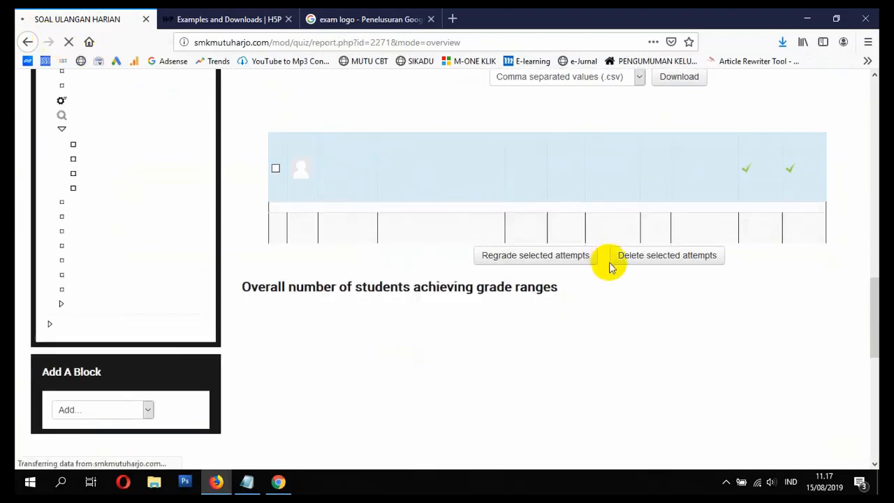
# Step: Examine the updated grades table and the chart of students achieving each grade range
pyautogui.scroll(-2, 618, 193)
pyautogui.scroll(2, 629, 210)
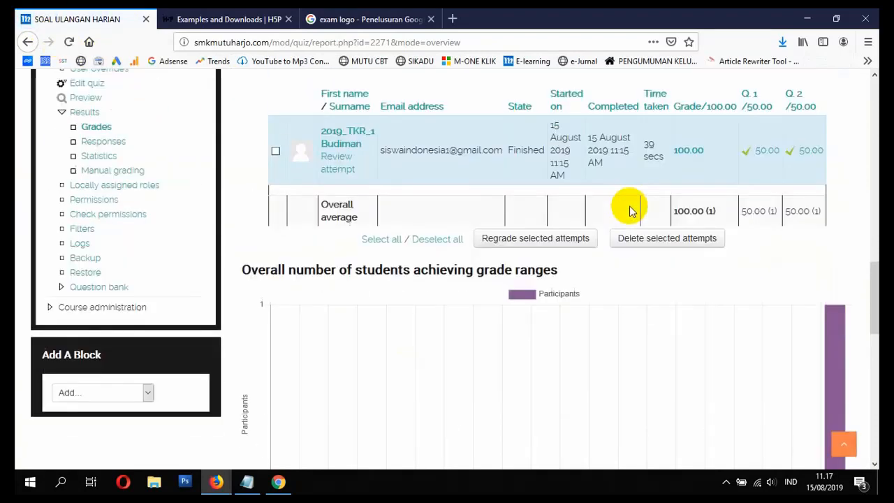
pyautogui.scroll(-4, 698, 270)
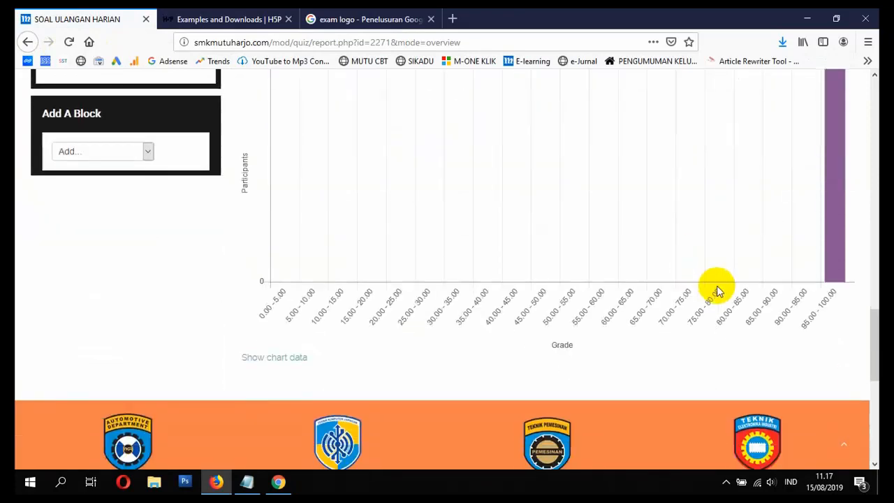
pyautogui.moveTo(826, 279)
pyautogui.scroll(2, 835, 282)
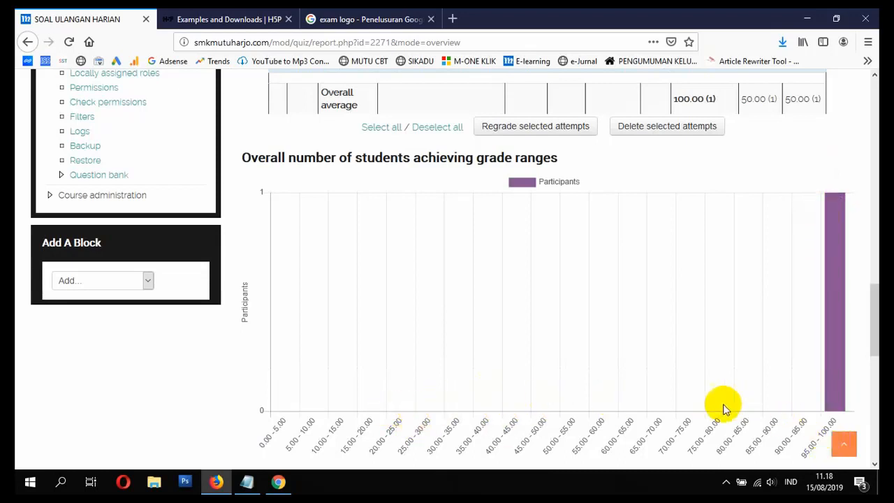
pyautogui.scroll(-3, 566, 385)
pyautogui.scroll(8, 544, 365)
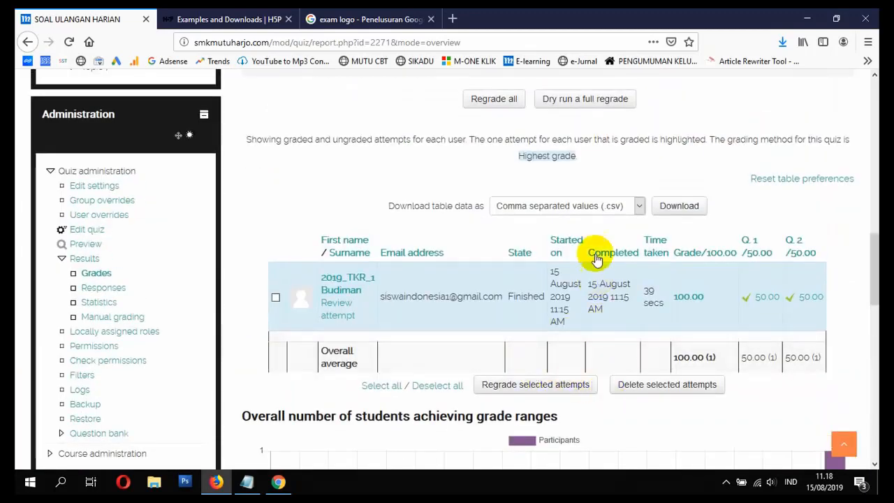
# Step: Download the quiz grades table in Microsoft Excel (.xlsx) format, saving the file
pyautogui.click(615, 212)
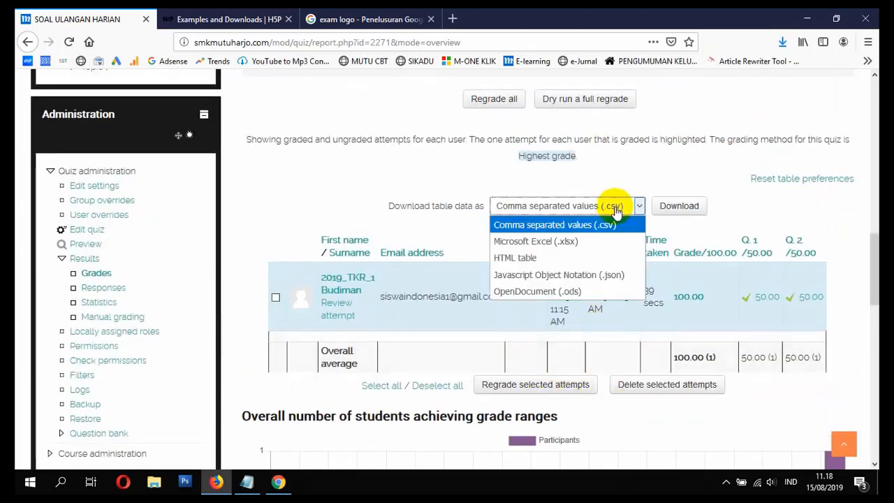
pyautogui.click(572, 242)
pyautogui.click(679, 205)
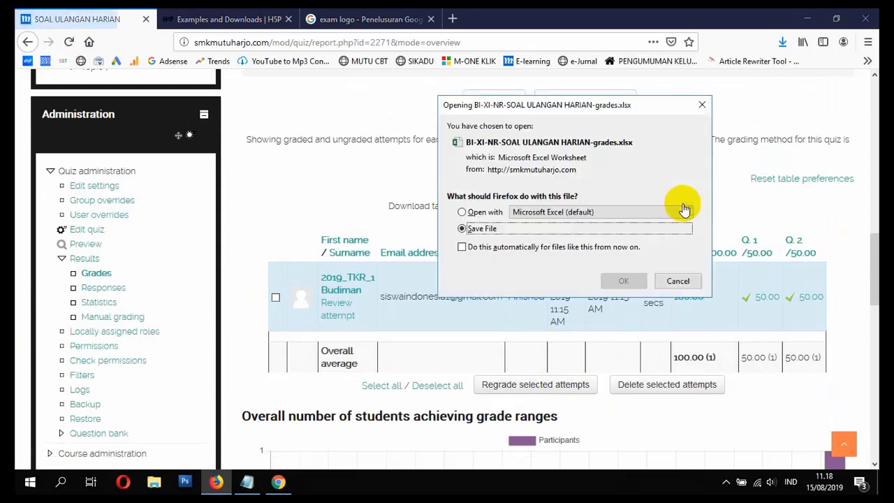
pyautogui.click(620, 281)
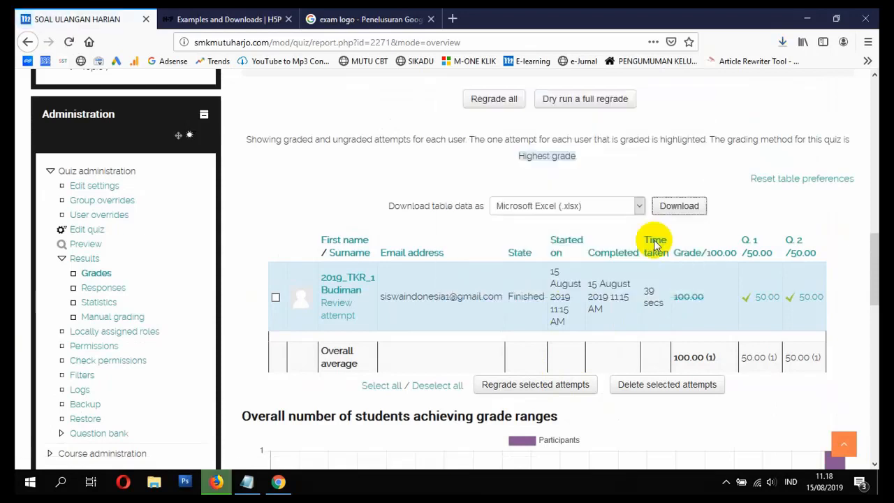
# Step: Open the downloaded BI-XI-NR-SOAL ULANGAN HARIAN-grades.xlsx in Excel and enable editing
pyautogui.click(784, 45)
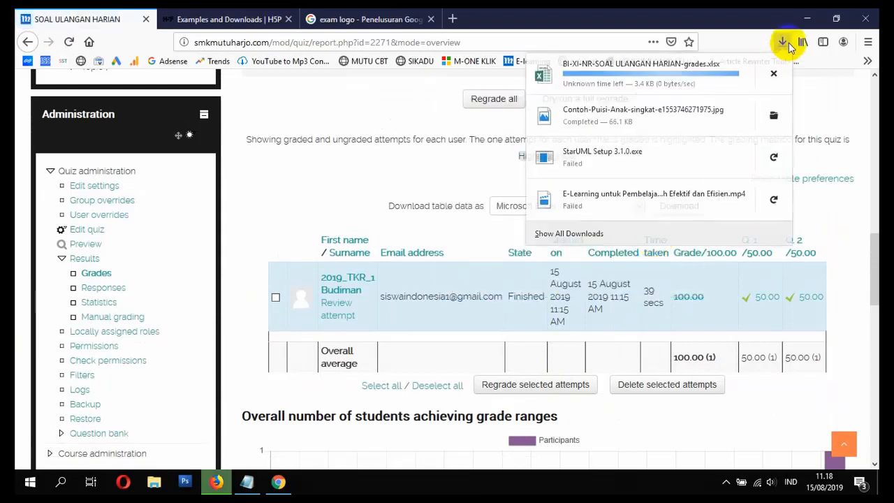
pyautogui.click(688, 78)
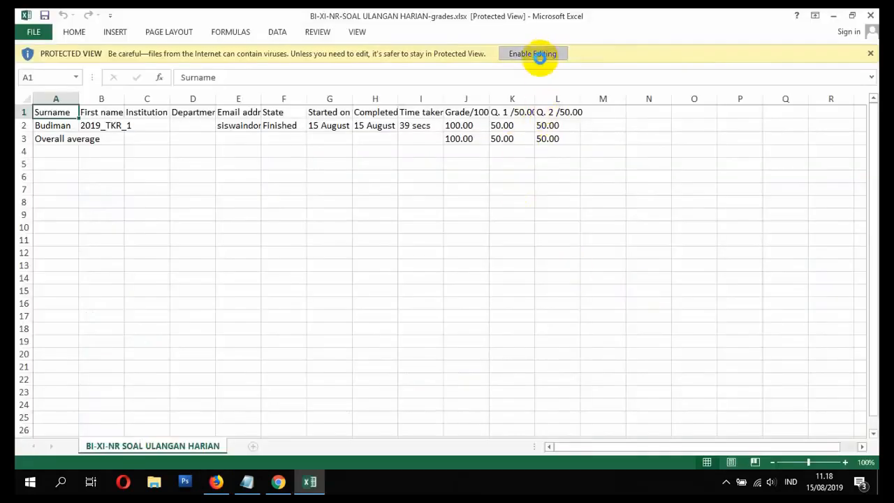
pyautogui.click(539, 58)
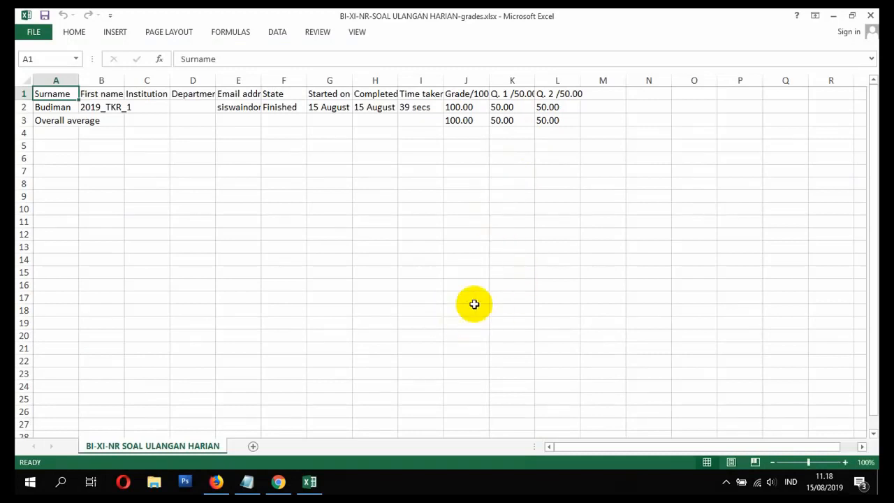
# Step: Autofit the Surname, Email address, Started on and Completed columns of the grades sheet to their contents
pyautogui.click(219, 144)
pyautogui.click(56, 105)
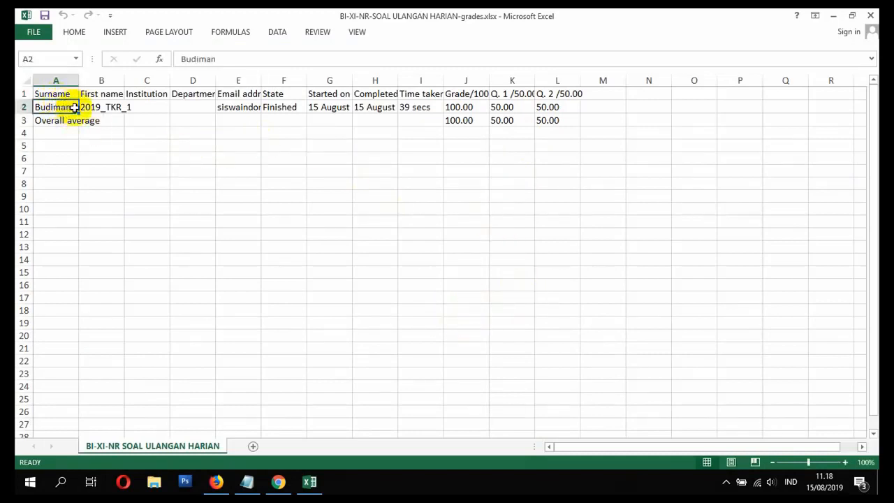
pyautogui.click(95, 105)
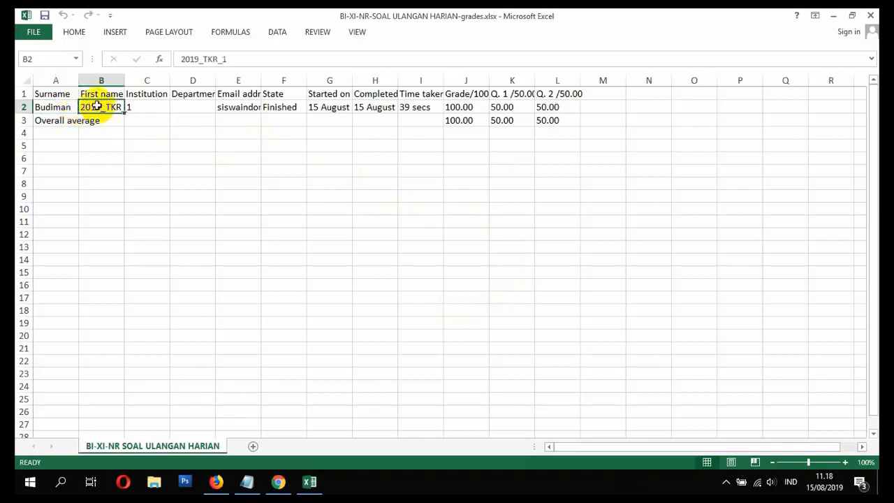
pyautogui.doubleClick(79, 74)
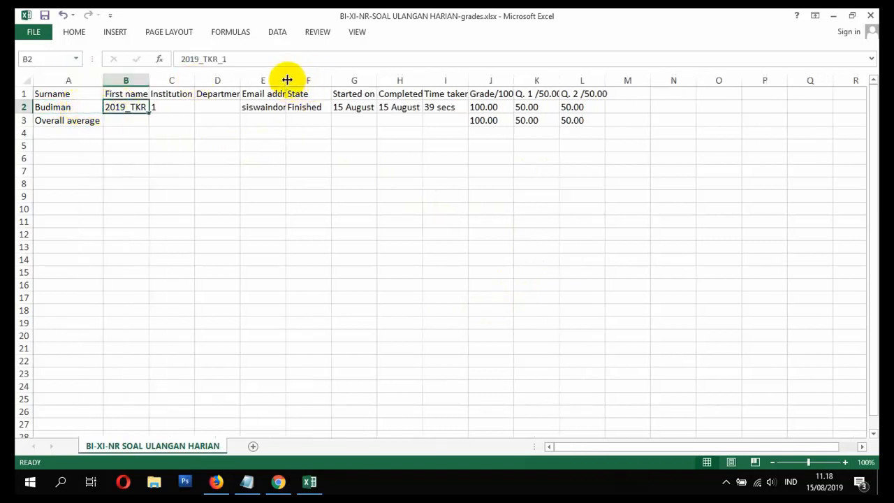
pyautogui.doubleClick(286, 79)
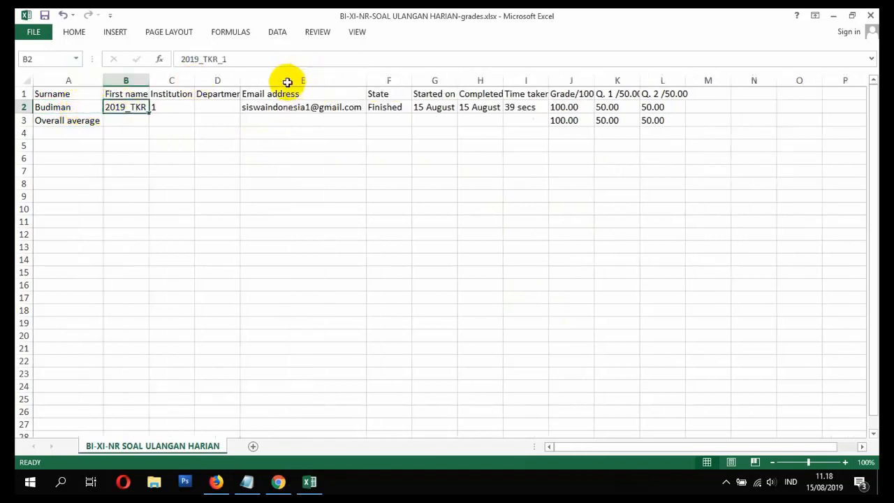
pyautogui.click(419, 106)
pyautogui.doubleClick(457, 81)
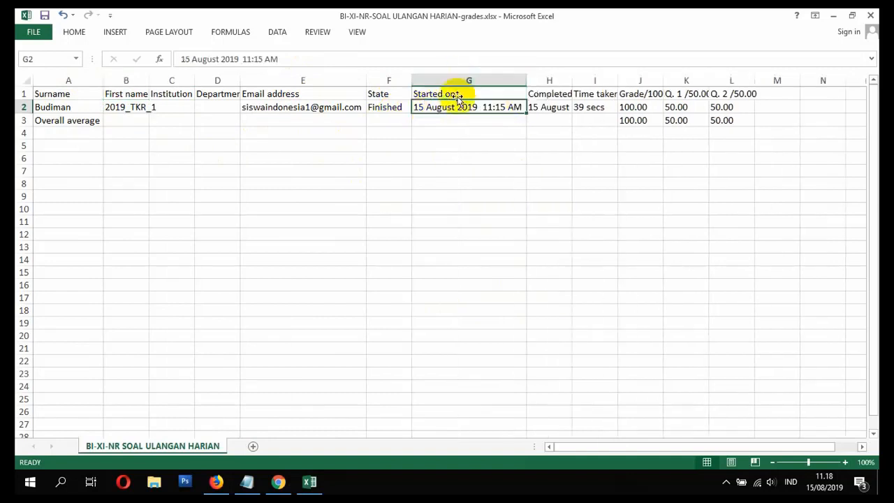
pyautogui.doubleClick(572, 80)
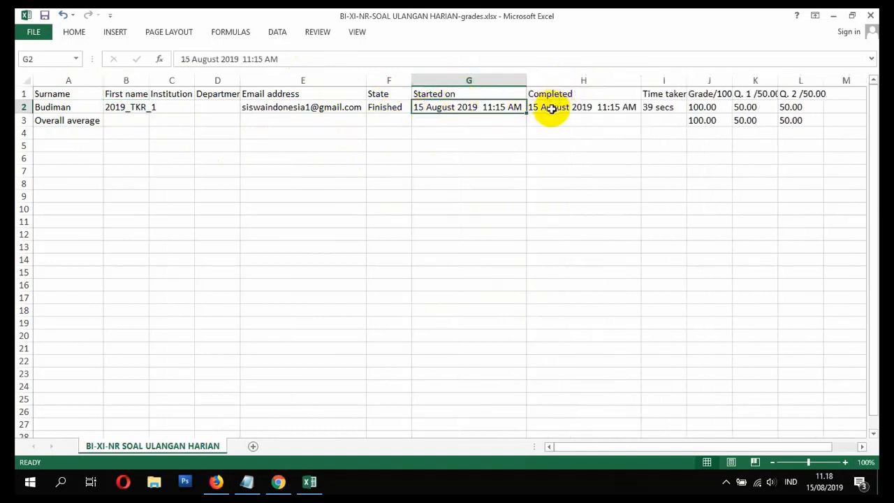
# Step: Examine the time taken and the question grades in the sheet, and close the workbook without saving
pyautogui.click(659, 107)
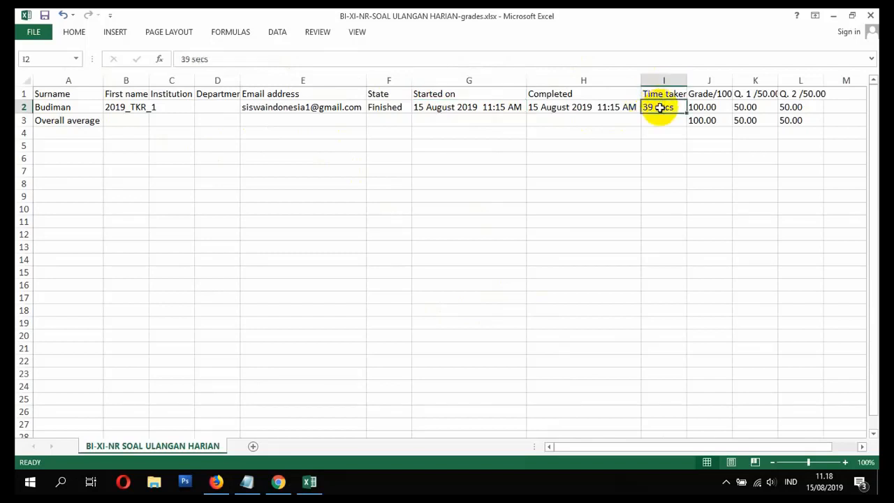
pyautogui.moveTo(618, 446); pyautogui.dragTo(649, 439)
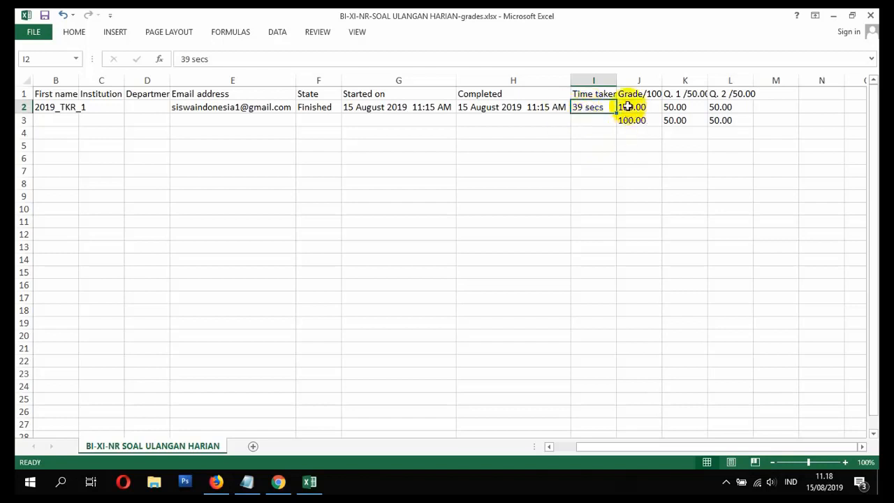
pyautogui.click(688, 109)
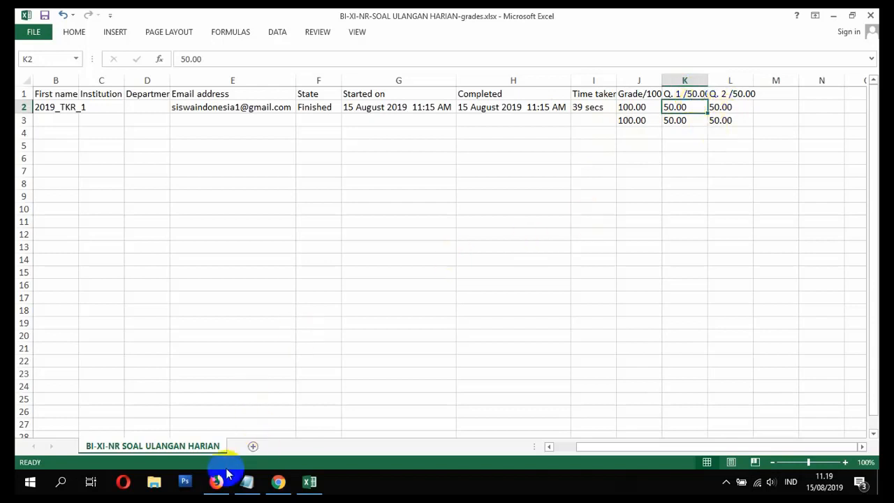
pyautogui.click(870, 14)
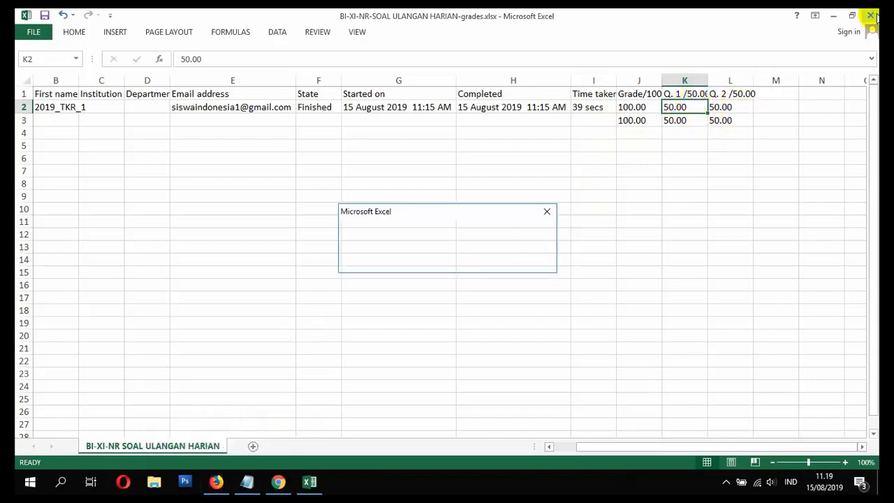
pyautogui.click(447, 260)
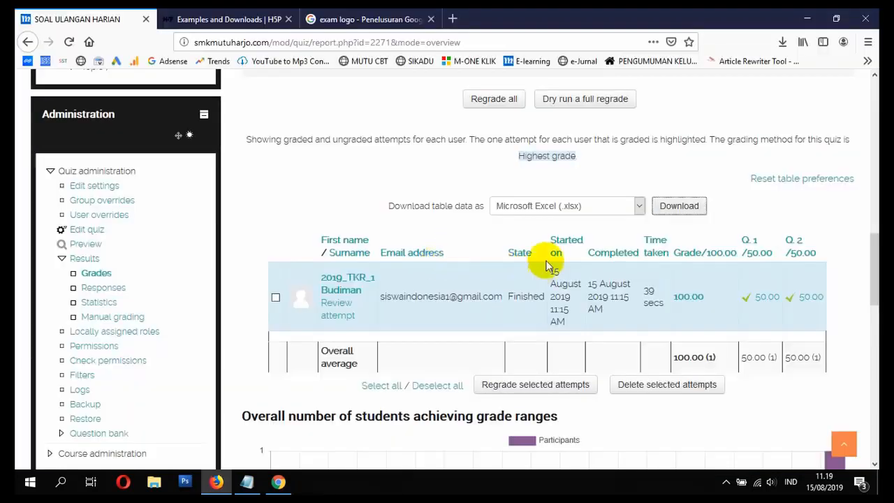
# Step: Review the student's question 1 response from the grades report and close its review window
pyautogui.scroll(-1, 607, 251)
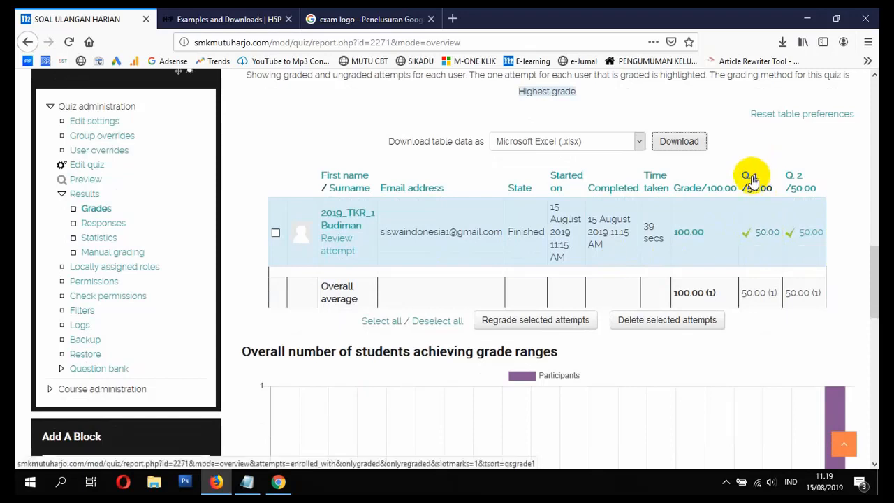
pyautogui.click(764, 235)
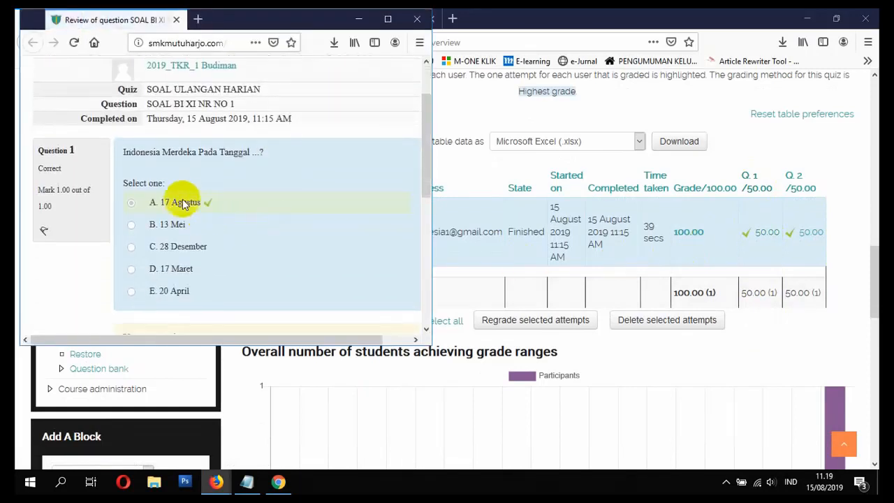
pyautogui.scroll(-2, 198, 206)
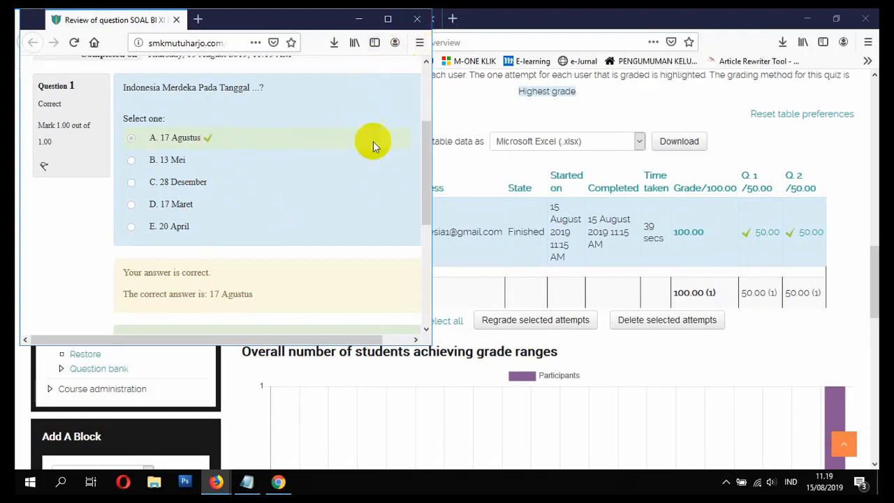
pyautogui.scroll(-5, 331, 195)
pyautogui.scroll(5, 327, 198)
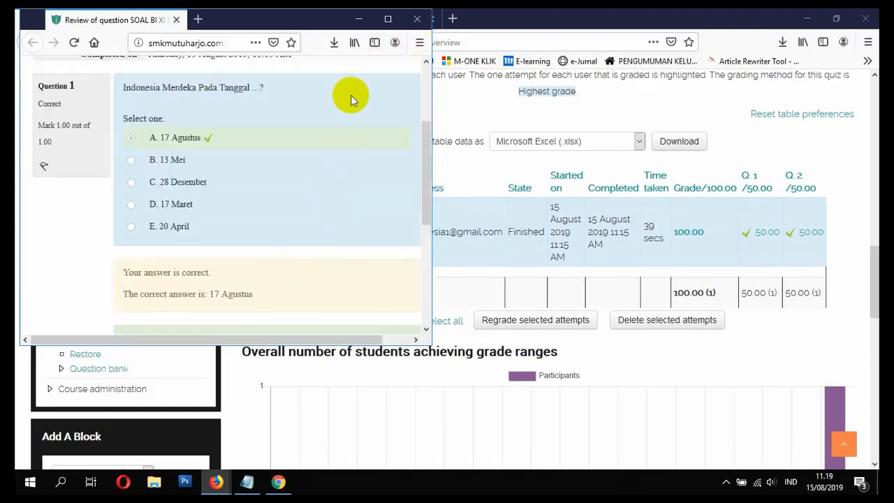
pyautogui.click(416, 19)
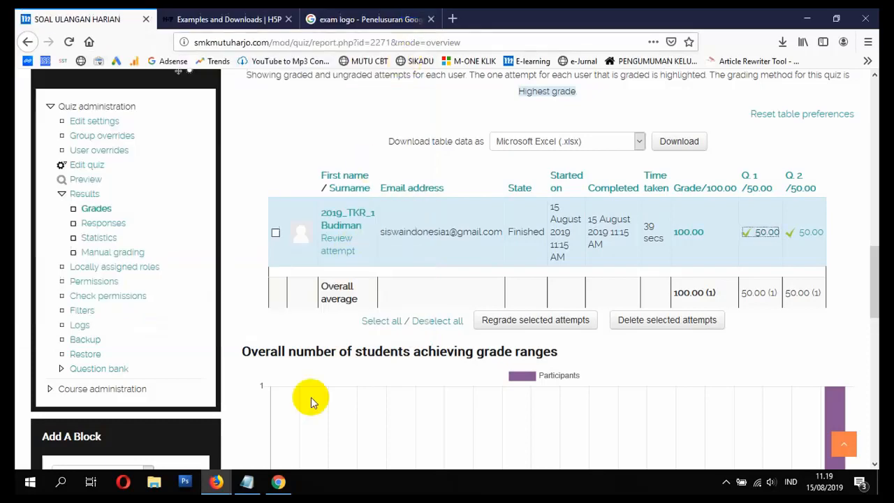
# Step: Switch to the Notepad topic list and mark items 14 and 18 as SELESAI
pyautogui.click(279, 481)
pyautogui.click(247, 482)
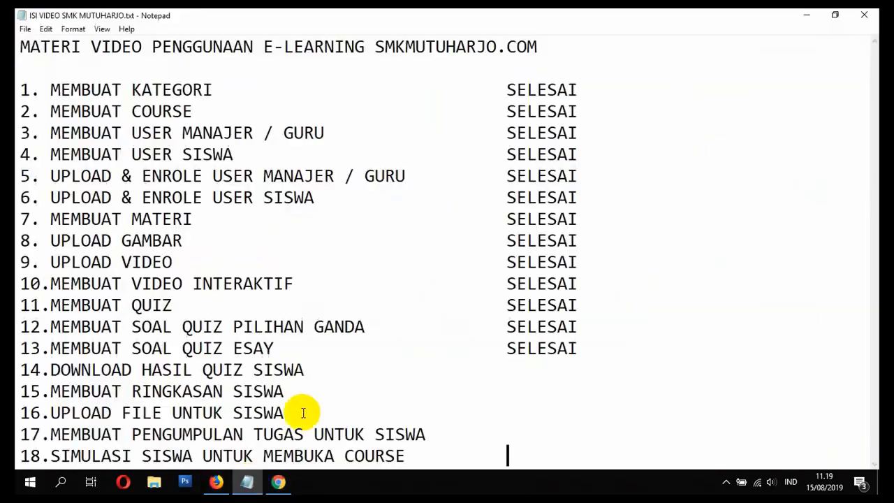
pyautogui.click(422, 370)
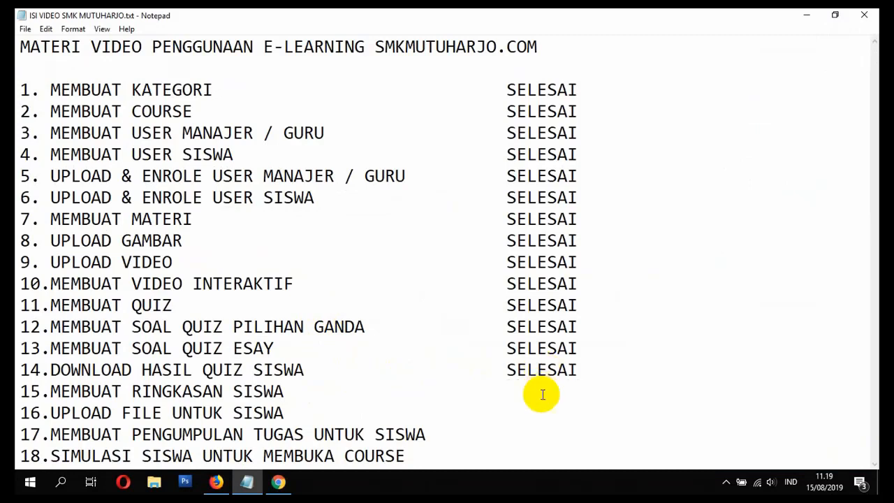
pyautogui.click(566, 459)
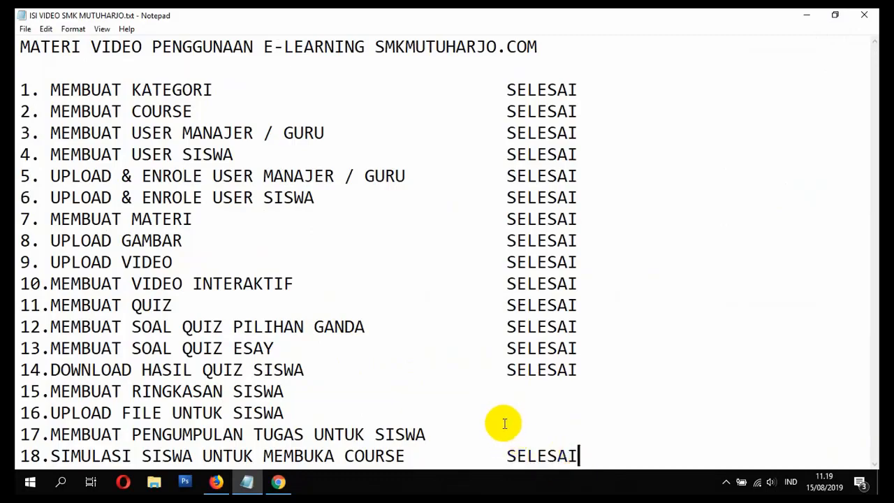
pyautogui.click(517, 392)
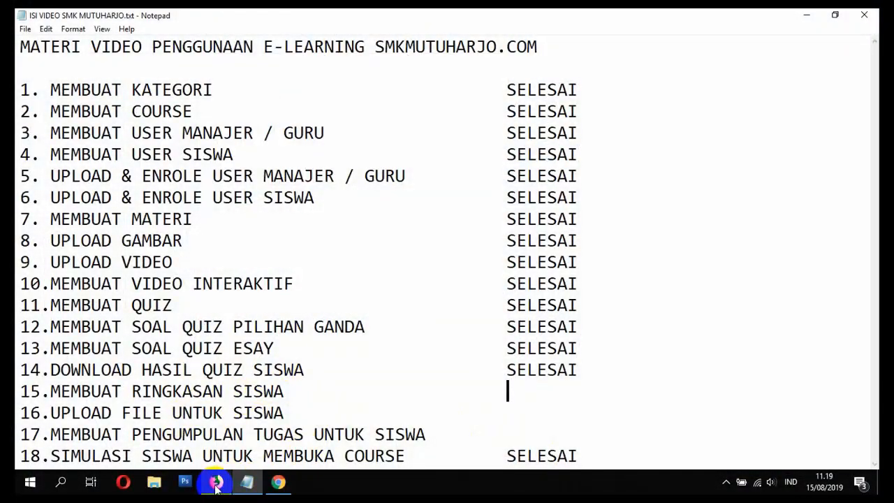
# Step: Switch to Firefox and open the BAHASA INDONESIA - XI course from the site home page's enrolled courses
pyautogui.click(216, 482)
pyautogui.scroll(4, 343, 302)
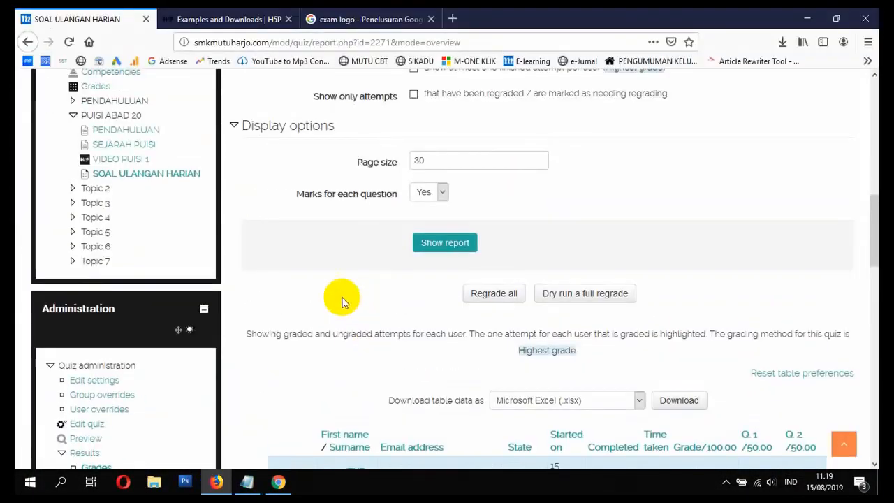
pyautogui.scroll(10, 342, 301)
pyautogui.scroll(-3, 58, 319)
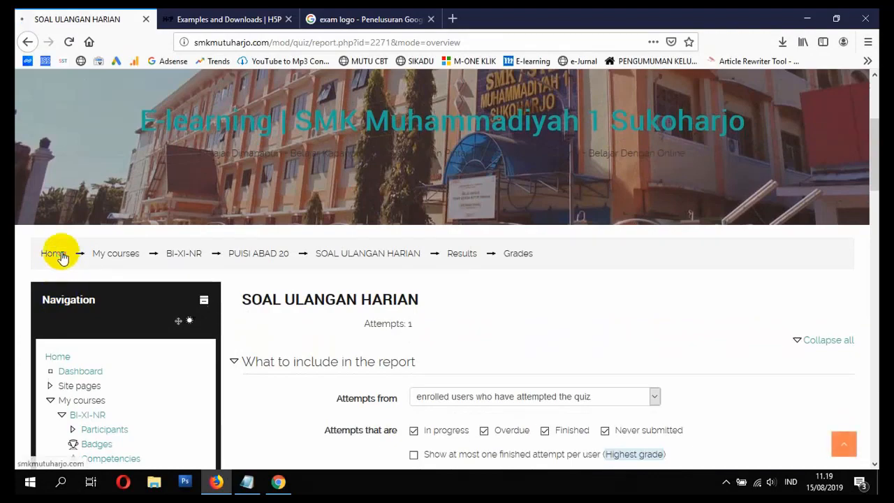
pyautogui.click(61, 255)
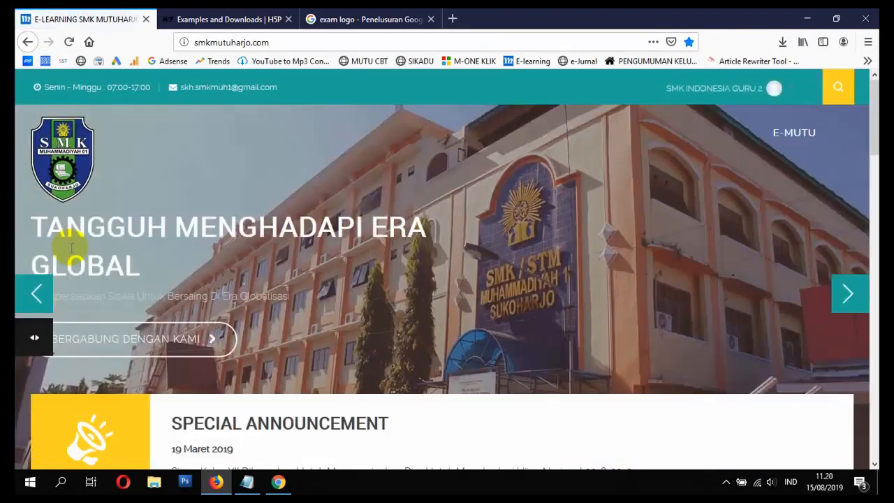
pyautogui.scroll(-15, 116, 248)
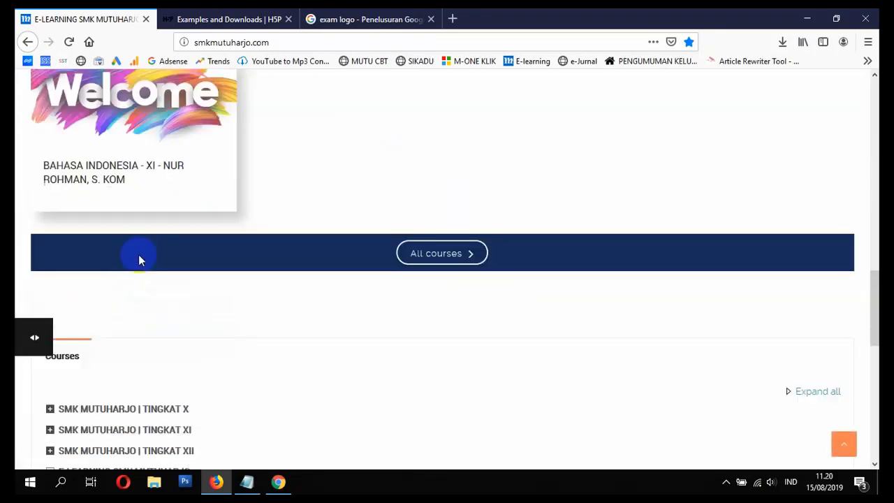
pyautogui.scroll(2, 76, 259)
pyautogui.click(90, 270)
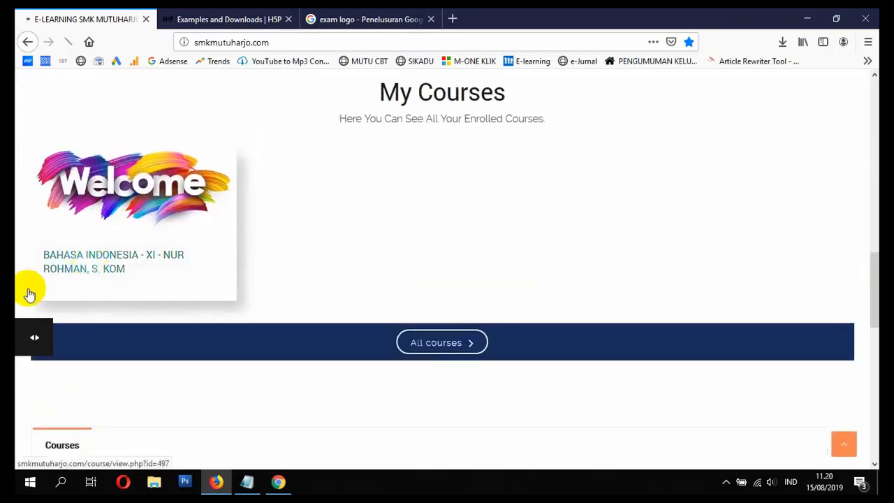
pyautogui.scroll(-15, 175, 279)
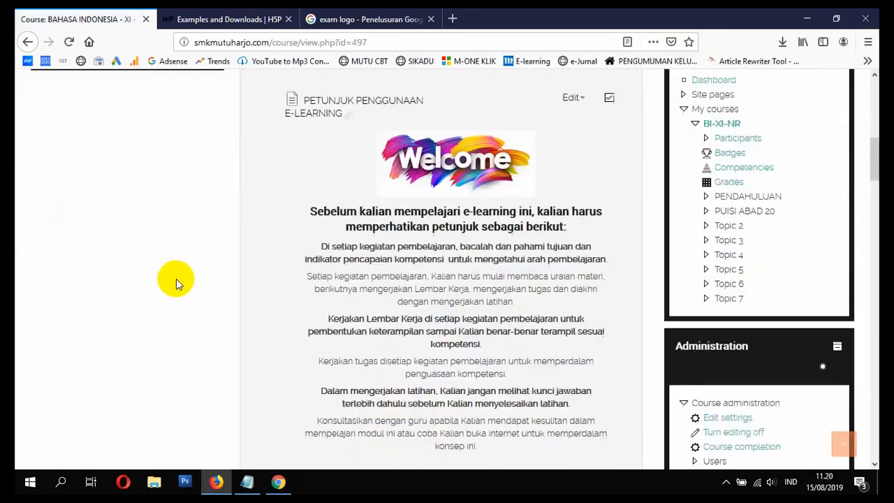
# Step: Add a new Wiki activity to the PUISI ABAD 20 topic
pyautogui.scroll(-5, 401, 241)
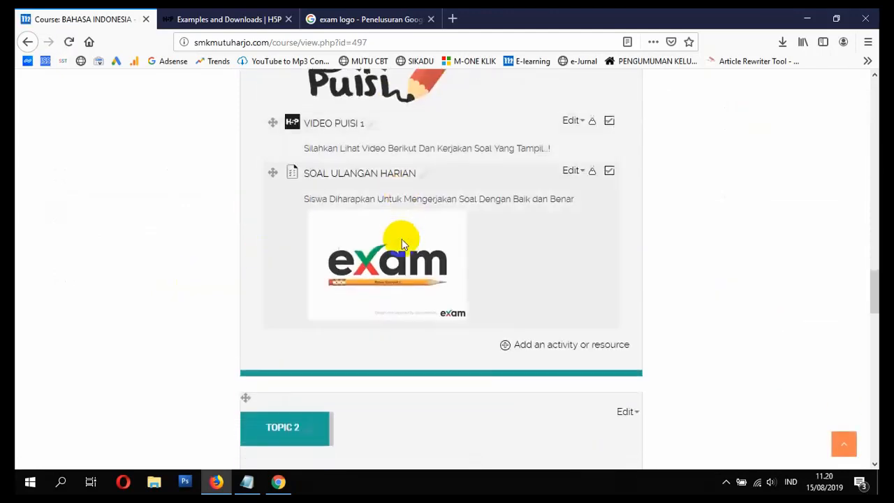
pyautogui.click(535, 224)
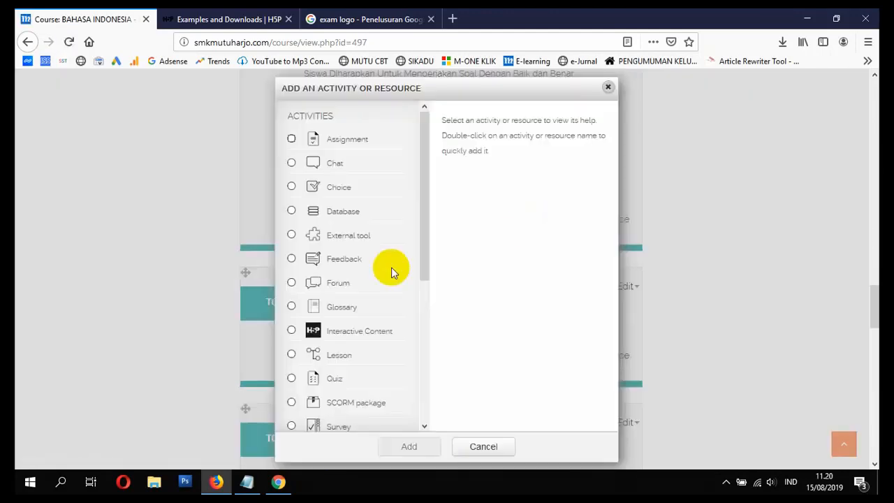
pyautogui.moveTo(426, 135); pyautogui.dragTo(425, 185)
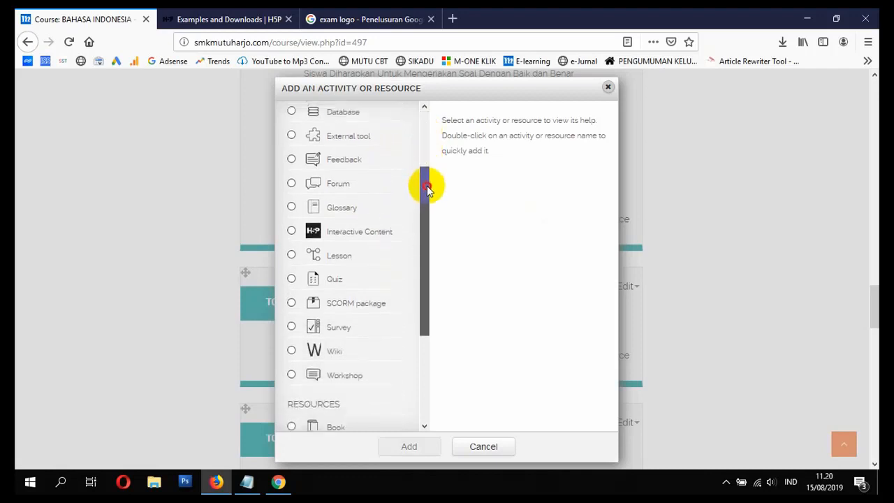
pyautogui.click(315, 346)
pyautogui.click(432, 445)
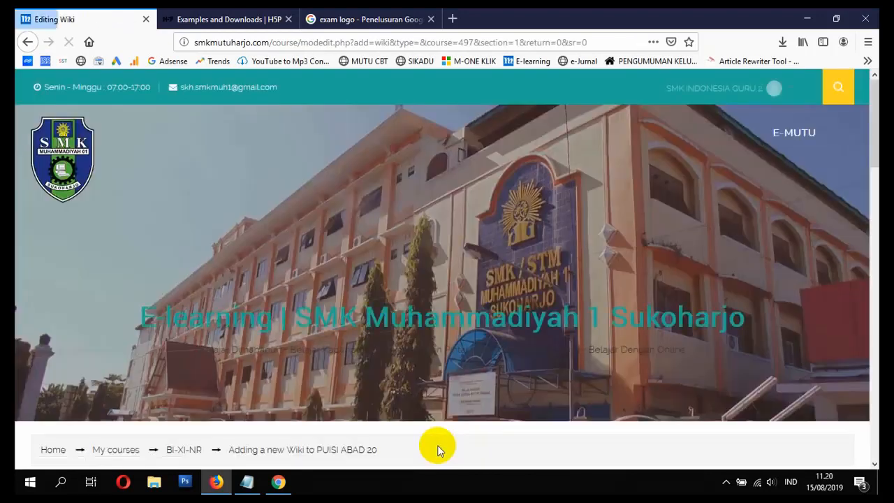
# Step: Name the new wiki RINGKASAN PERTEMUAN 1
pyautogui.scroll(-2, 433, 438)
pyautogui.scroll(-3, 428, 435)
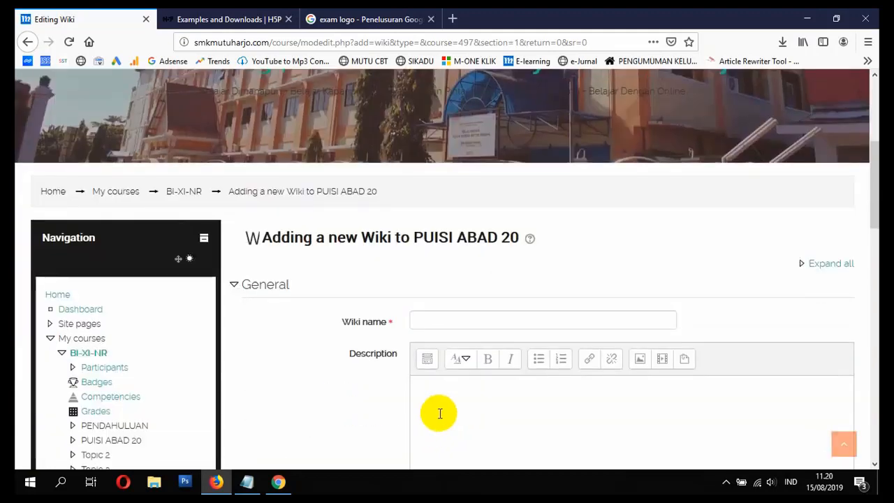
pyautogui.click(452, 255)
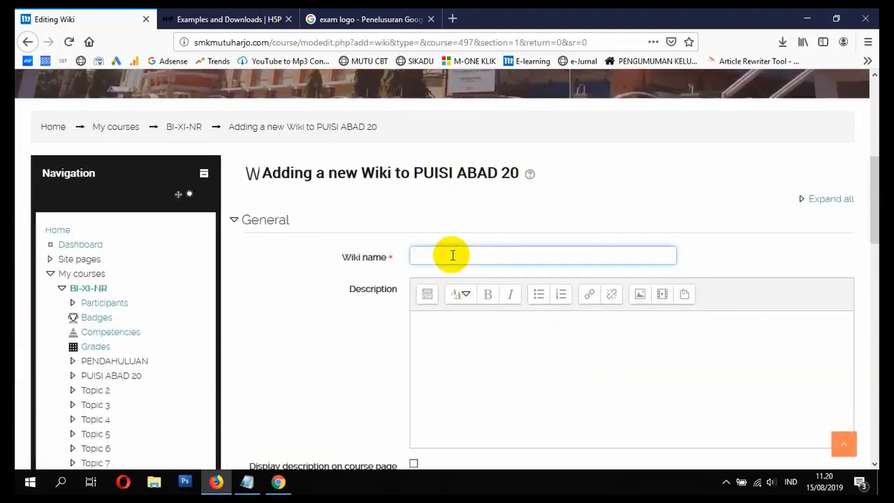
pyautogui.write('RINGKASAN PERTE')
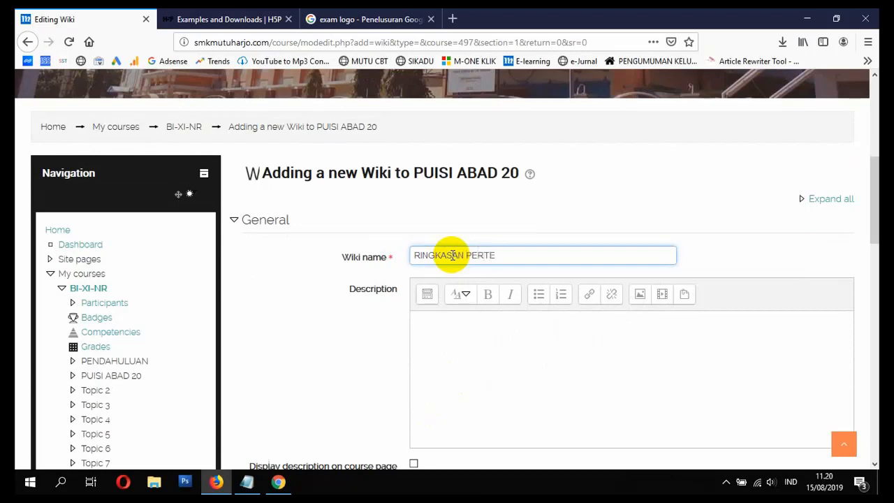
pyautogui.write('MUAN 1')
# Step: Enter the wiki description "Siswa Setelah Membaca Materi Diharapkan Untuk Mengisi Ringkasan Secara Online Melalui Menu Berikut Ini."
pyautogui.click(478, 359)
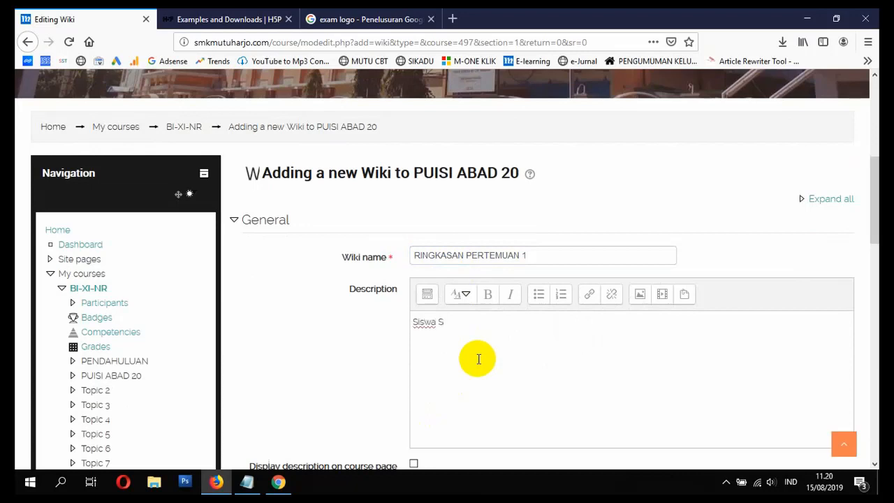
pyautogui.write('Siswa Setelah Me')
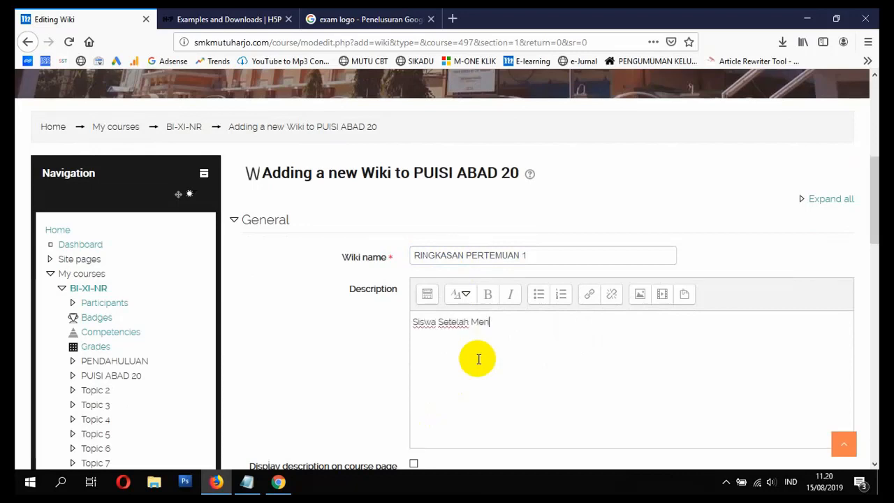
pyautogui.write('mbaca ')
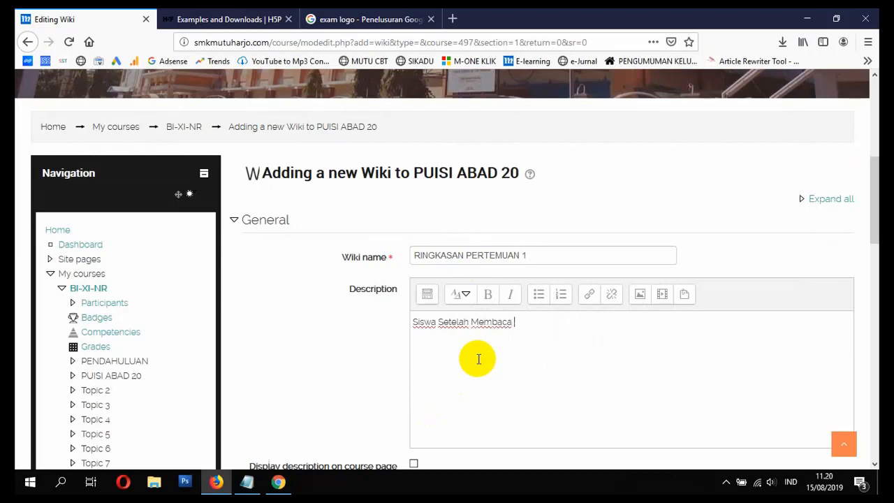
pyautogui.write('Materi Diharapkan Untuk Me')
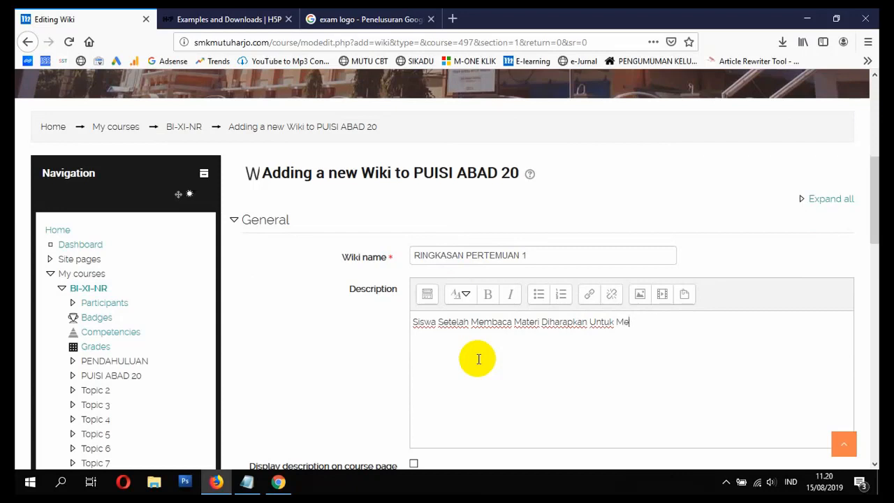
pyautogui.write('ngisi Ringkasan Sec')
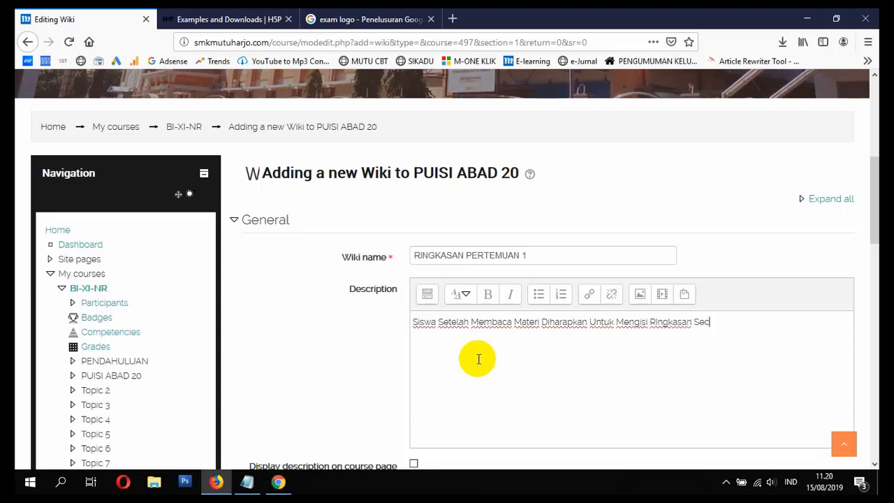
pyautogui.write('ara Online Melalui Menu Be')
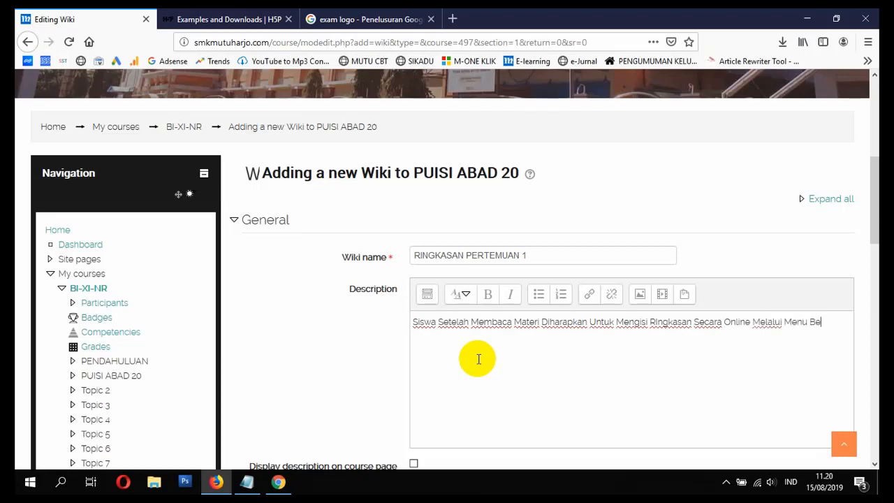
pyautogui.write('Ini')
# Step: Enable displaying the description on the course page and set the wiki mode to Individual wiki
pyautogui.scroll(-5, 468, 356)
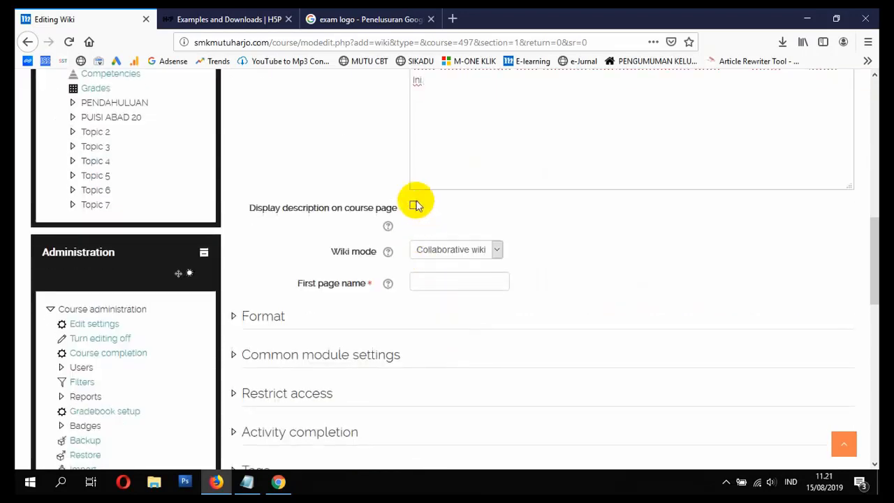
pyautogui.click(413, 206)
pyautogui.click(465, 256)
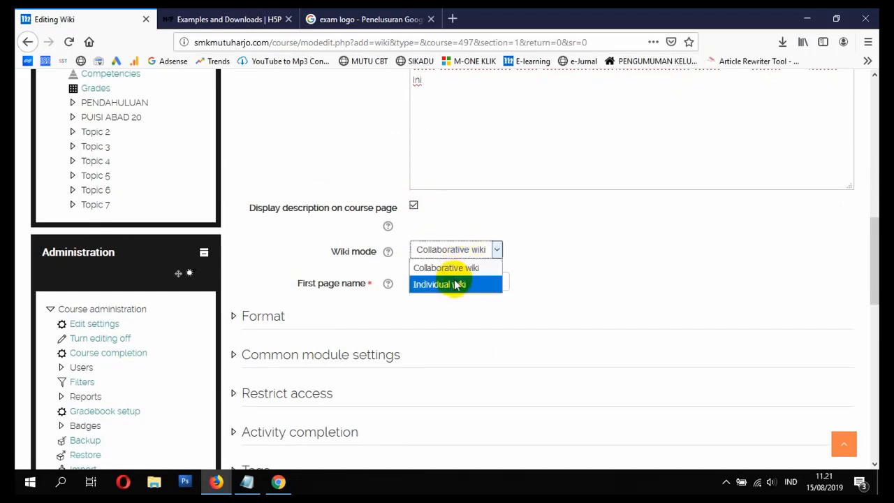
pyautogui.click(455, 285)
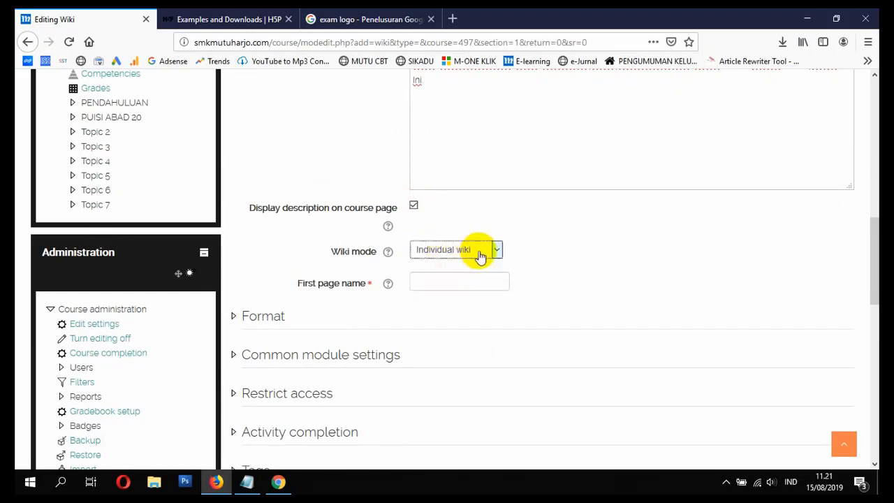
# Step: Set the wiki's first page name to RINGKASAN PERTEMUAN PERTAMA
pyautogui.click(458, 282)
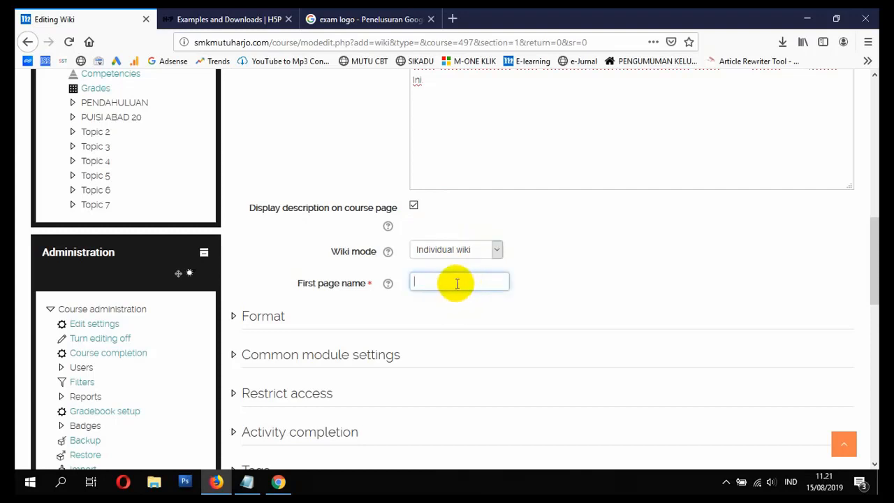
pyautogui.write('RINGKASAN PERTEMUA')
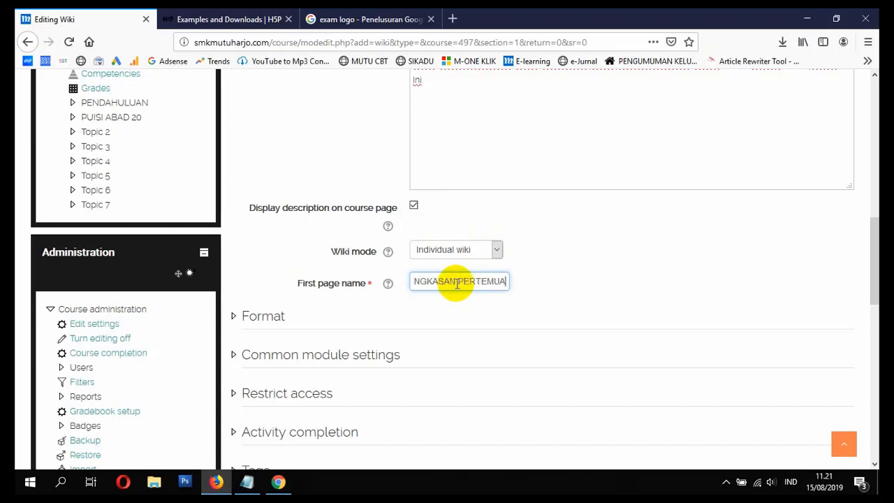
pyautogui.write('N PERTAMA')
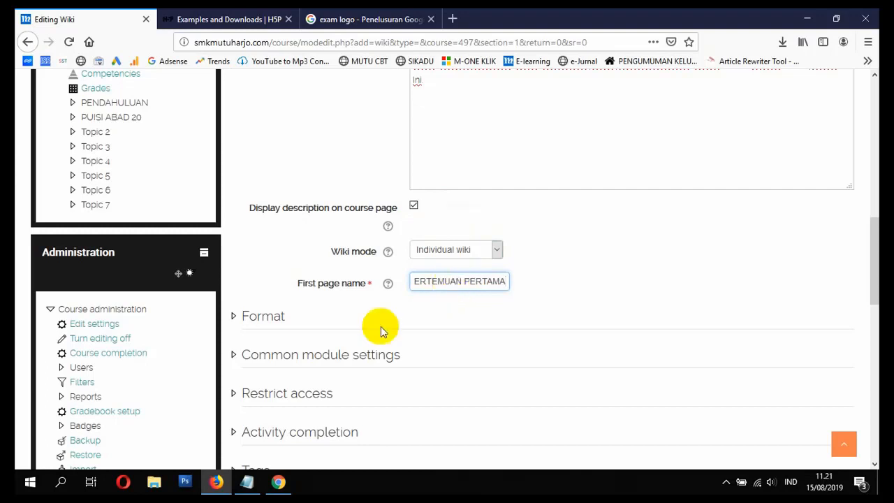
# Step: Enable Force format in the wiki's format settings and check the available default formats
pyautogui.click(261, 315)
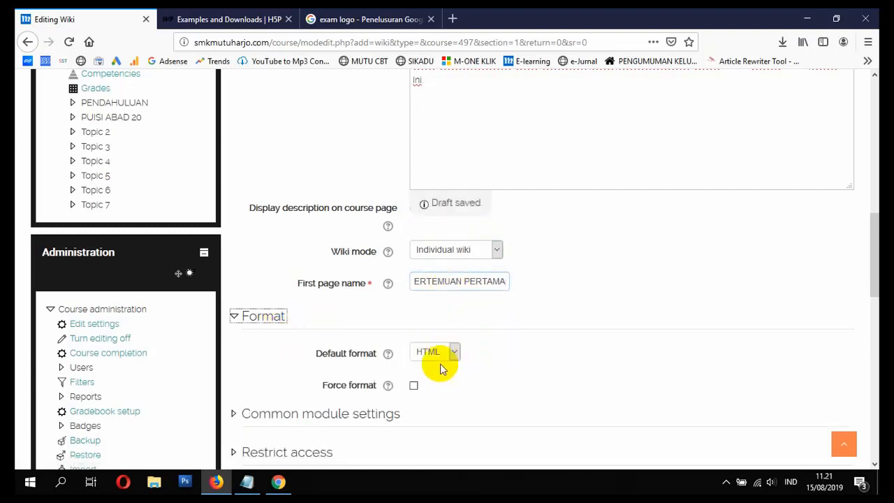
pyautogui.scroll(-3, 433, 373)
pyautogui.click(410, 256)
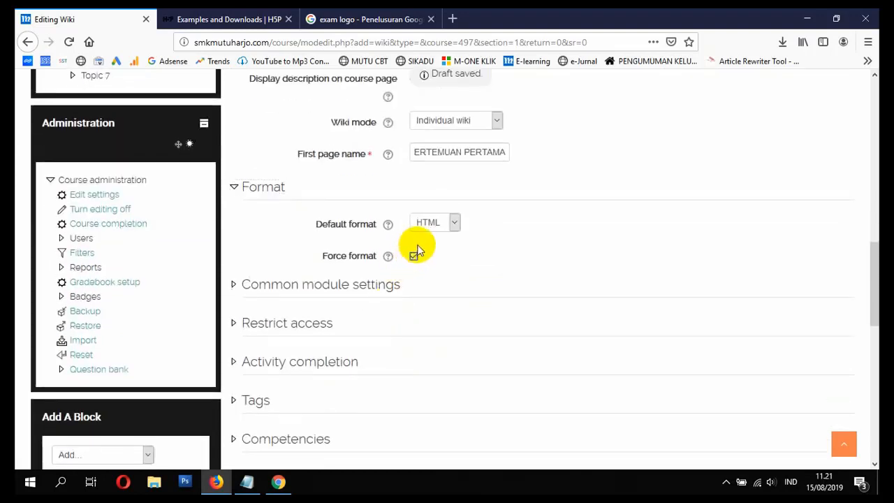
pyautogui.click(456, 222)
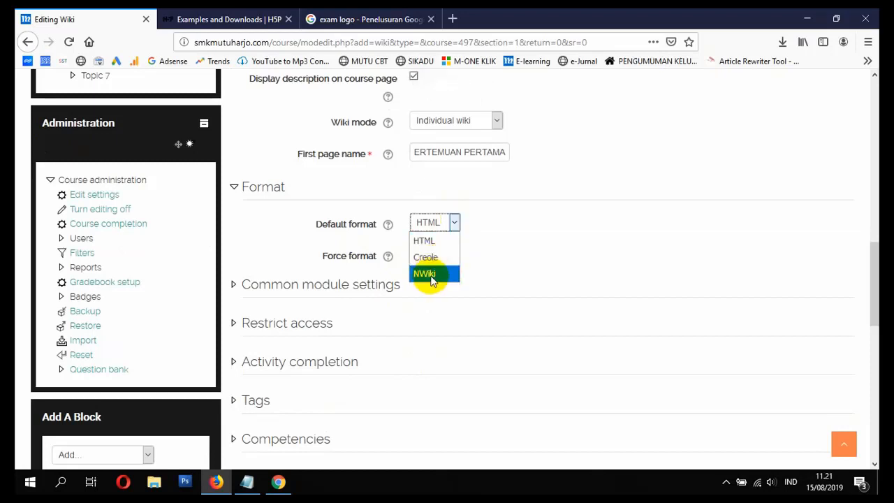
pyautogui.click(487, 231)
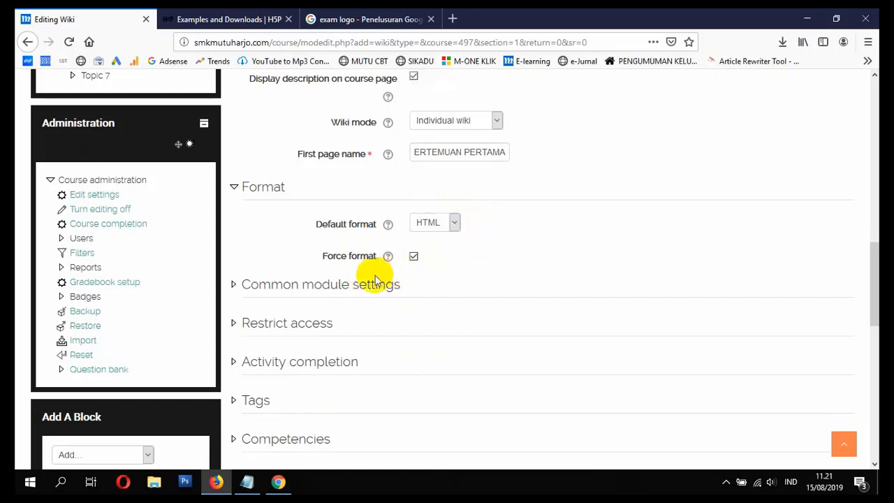
# Step: Review the wiki's common module, access restriction and activity completion settings, and save it, returning to the course page
pyautogui.click(331, 292)
pyautogui.scroll(-2, 349, 288)
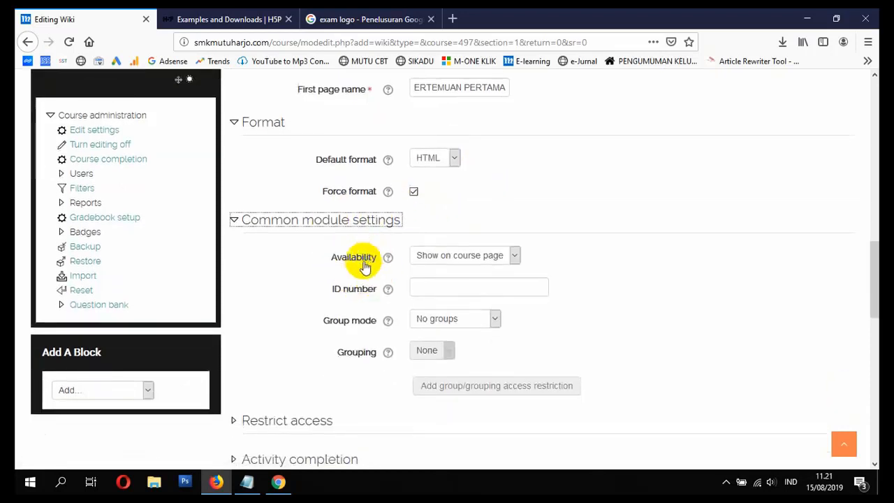
pyautogui.scroll(-3, 389, 310)
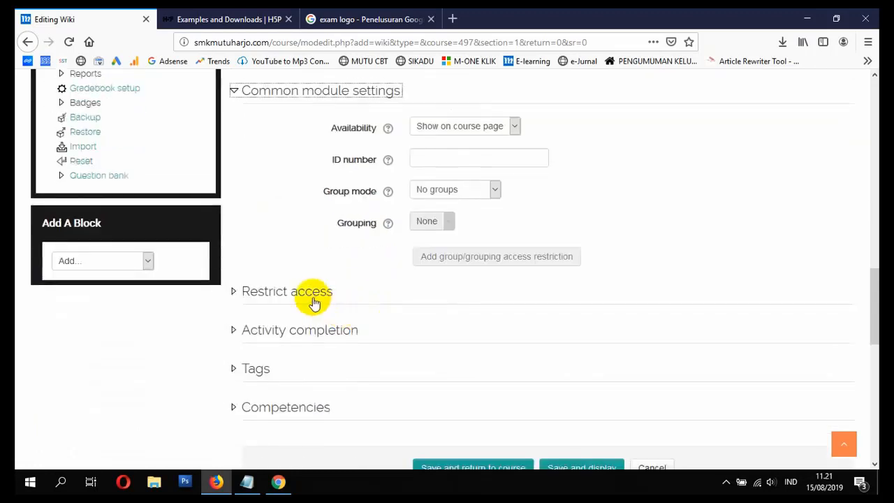
pyautogui.click(314, 297)
pyautogui.scroll(-2, 363, 317)
pyautogui.click(333, 323)
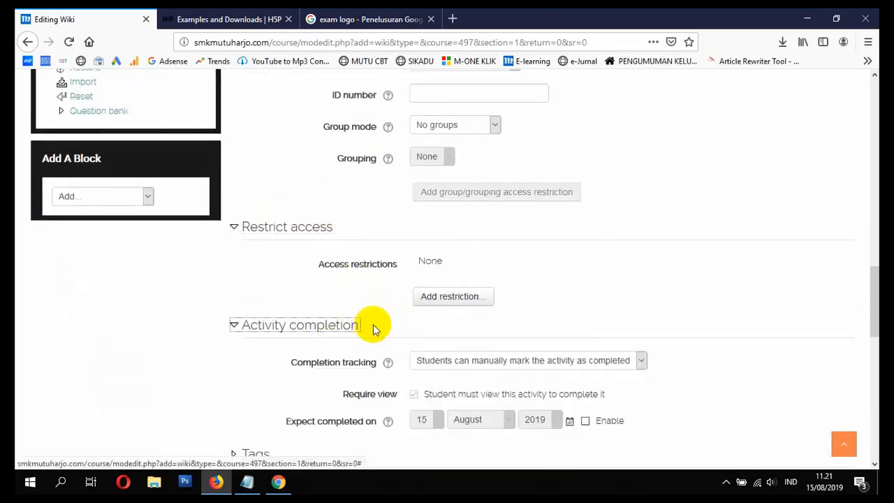
pyautogui.scroll(-4, 442, 309)
pyautogui.click(437, 422)
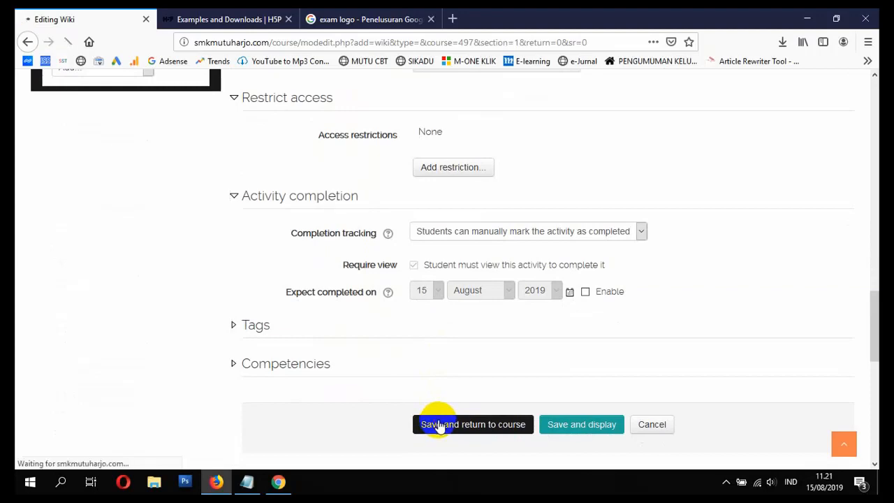
pyautogui.scroll(-10, 442, 413)
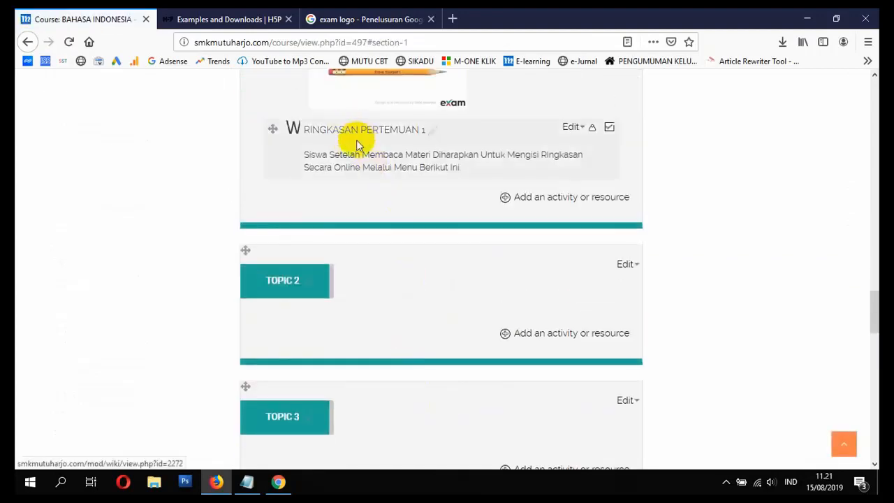
pyautogui.moveTo(280, 490)
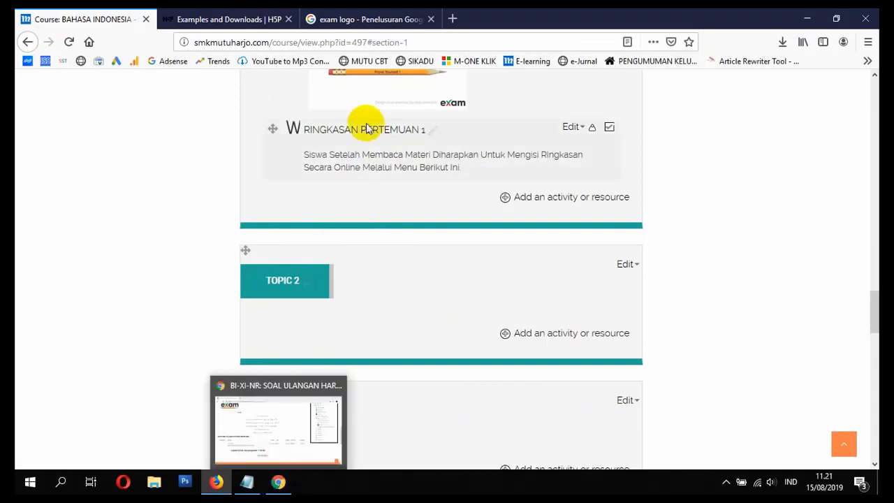
# Step: Switch to Chrome with the student account and open the RINGKASAN PERTEMUAN 1 wiki from the BI-XI-NR course page
pyautogui.click(279, 481)
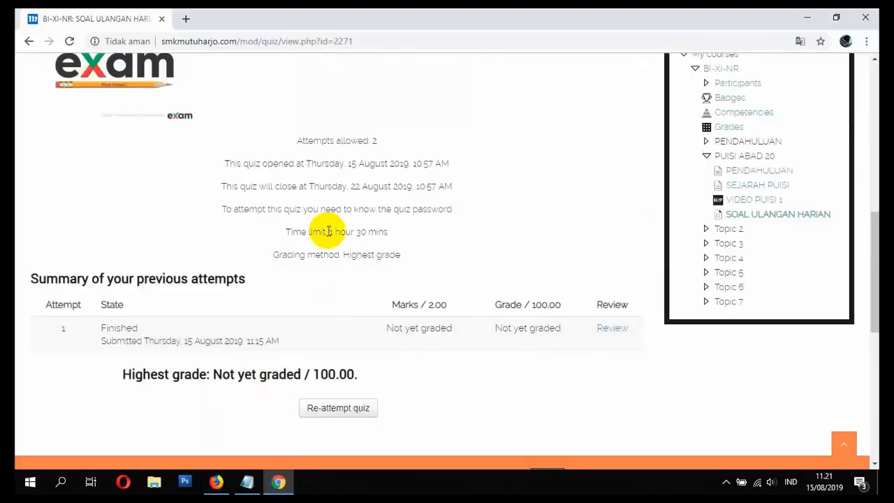
pyautogui.scroll(5, 300, 244)
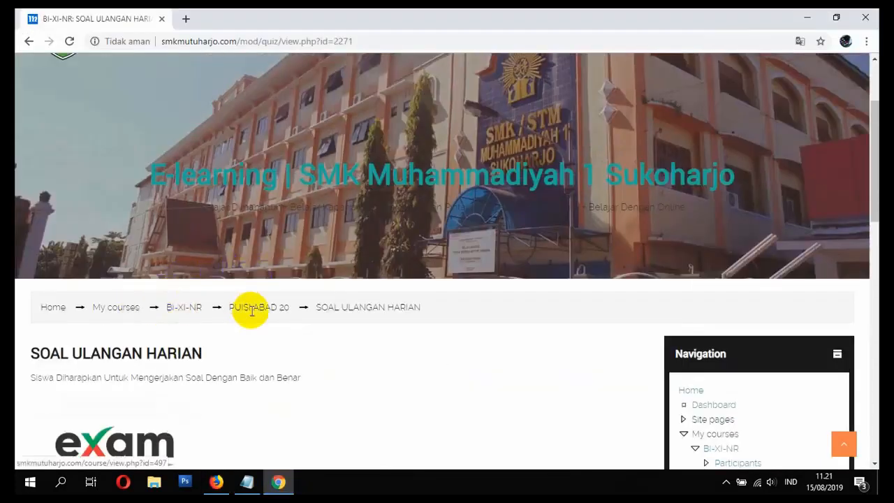
pyautogui.click(188, 308)
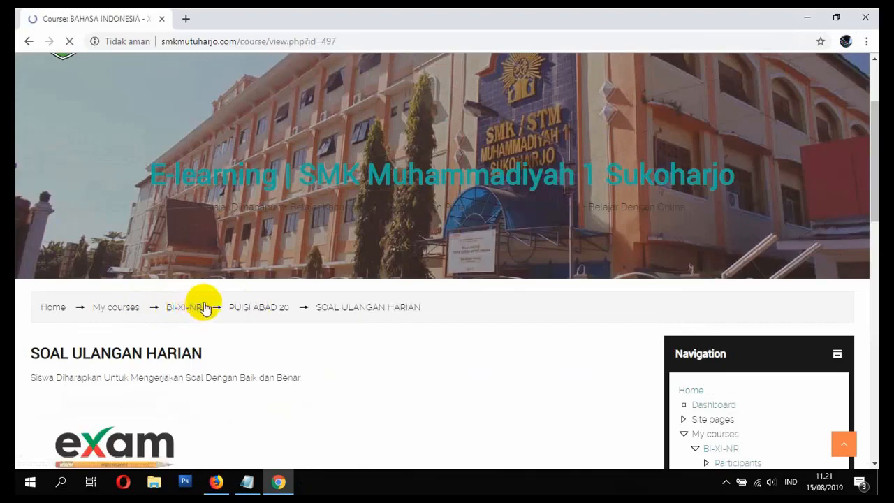
pyautogui.scroll(-15, 347, 293)
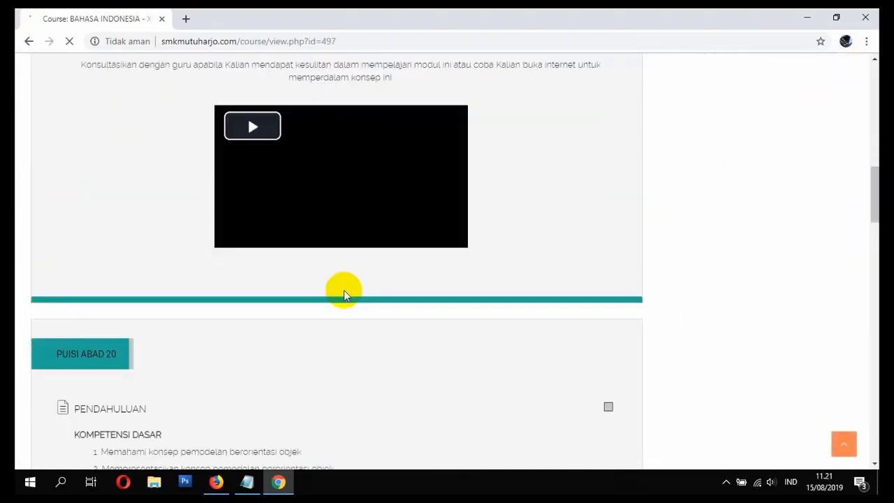
pyautogui.scroll(-9, 318, 230)
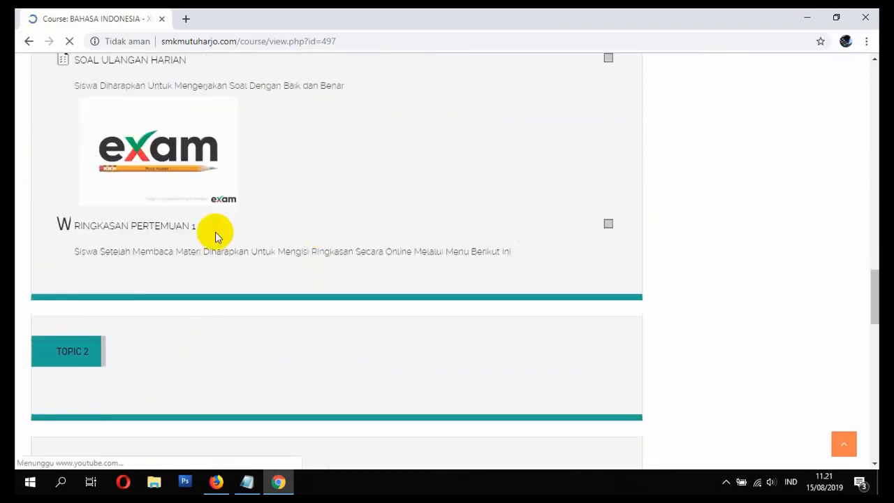
pyautogui.click(139, 231)
pyautogui.scroll(-5, 158, 243)
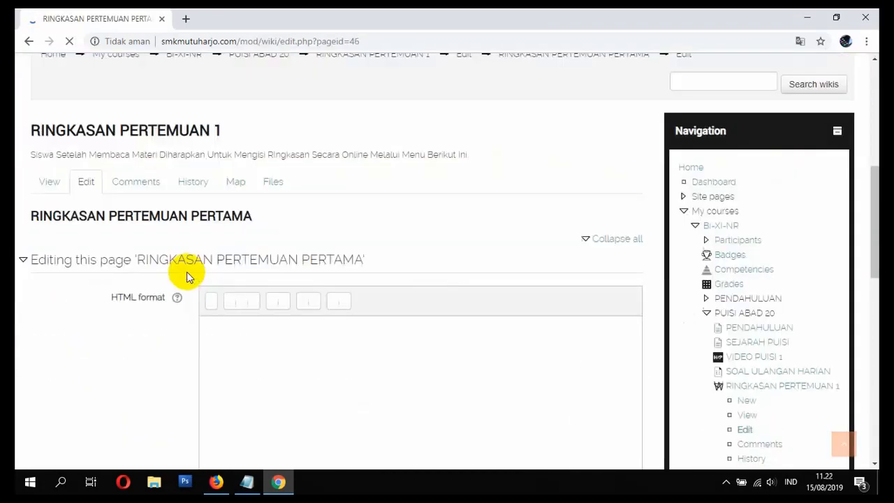
# Step: Begin the wiki page text with "Materi kali ini saya mendapatkan pemahaman tentang apa itu puisi. dan saya juga"
pyautogui.click(230, 344)
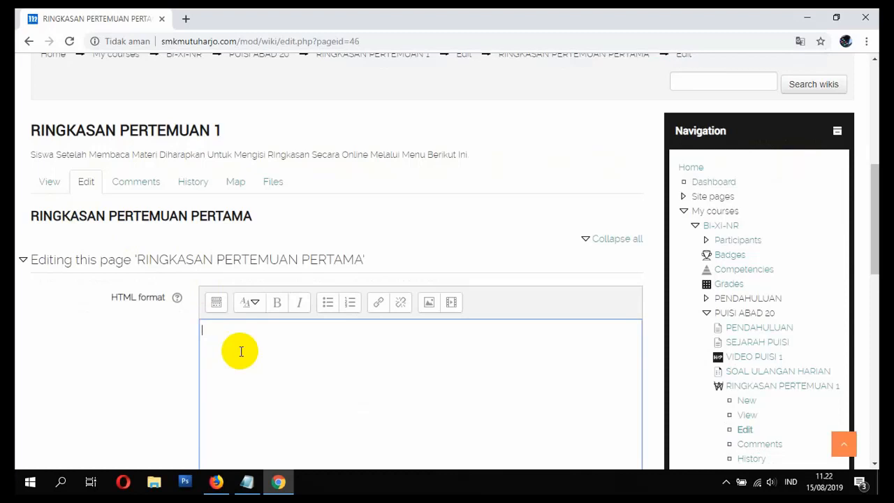
pyautogui.write('mAT')
pyautogui.write('endapat')
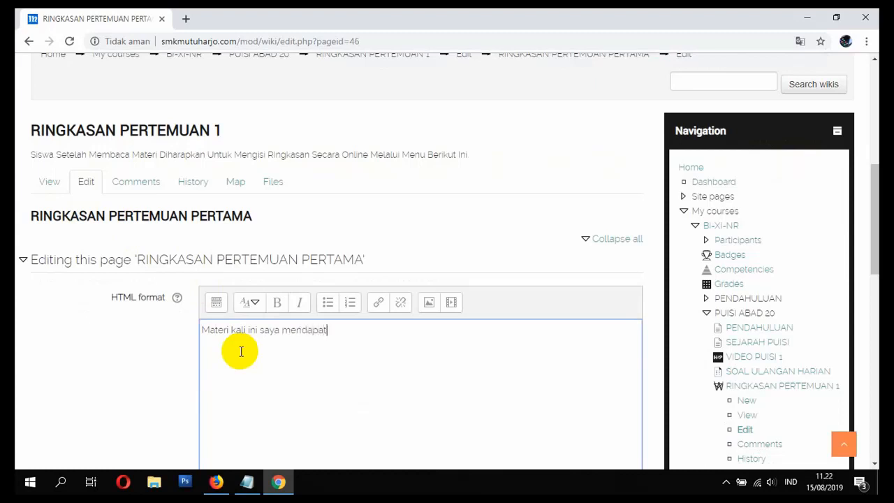
pyautogui.write('kan pemahaman')
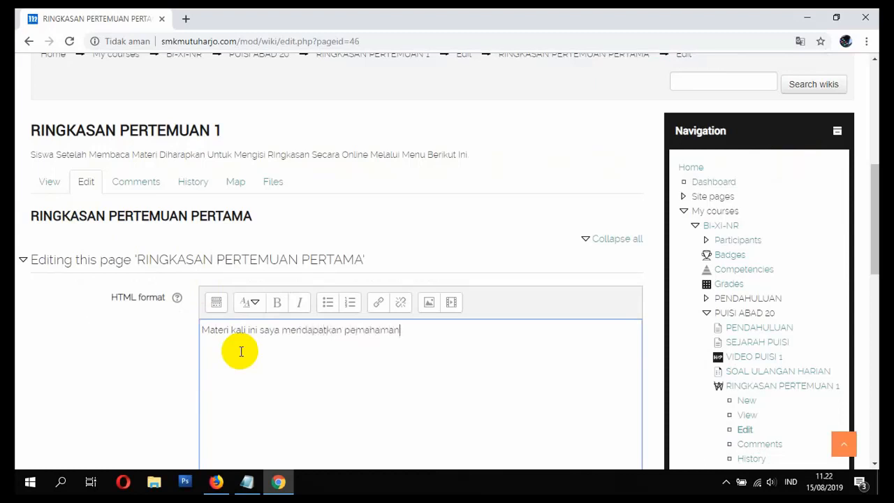
pyautogui.write(' tentang apa itu puisi')
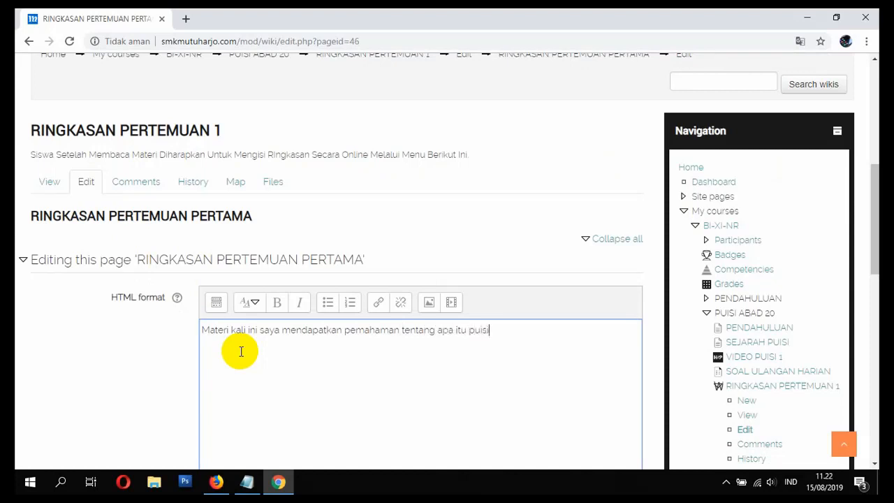
pyautogui.write('. dan saya juga mengeta')
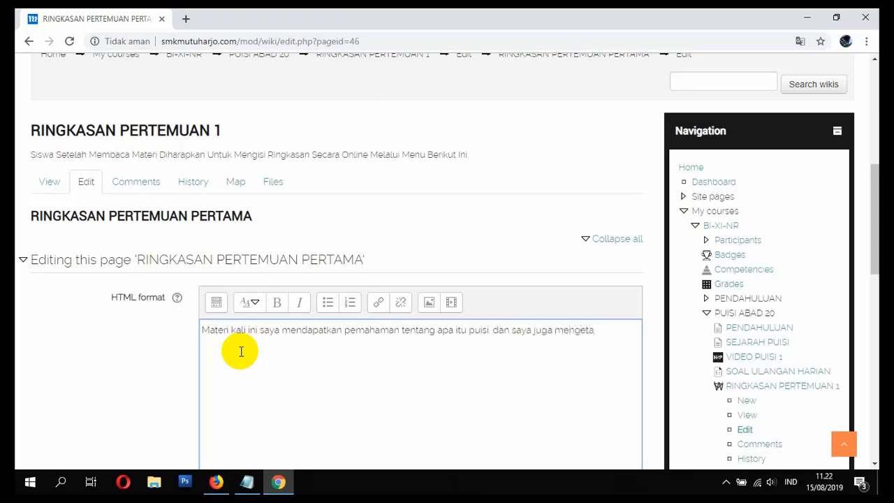
pyautogui.write('hui informasi tentang sejarang')
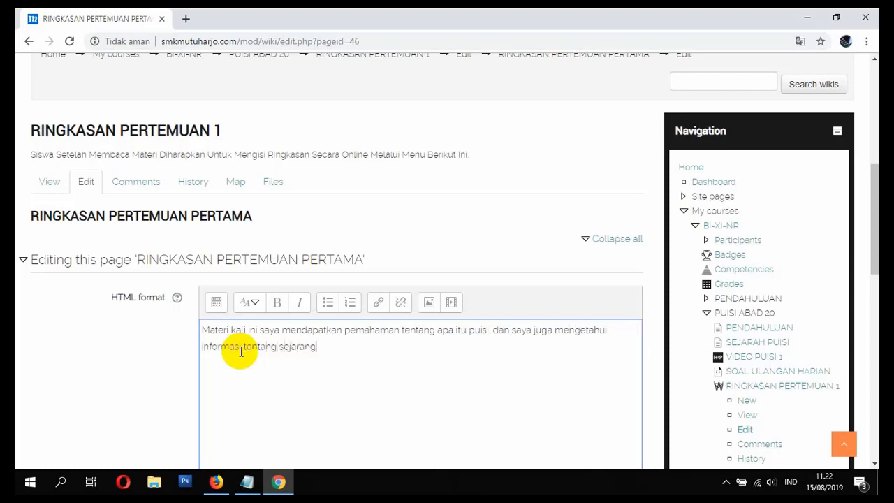
pyautogui.write(' dari puisi di du')
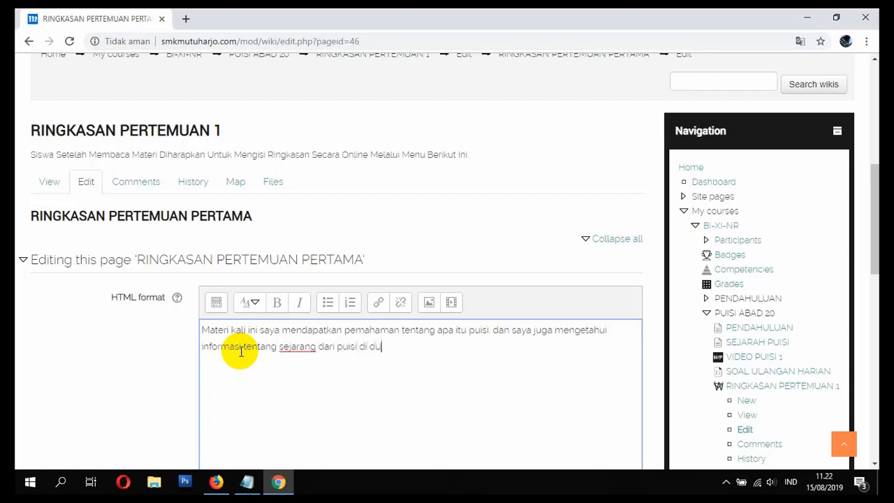
pyautogui.write('nia maupun di indonesia.')
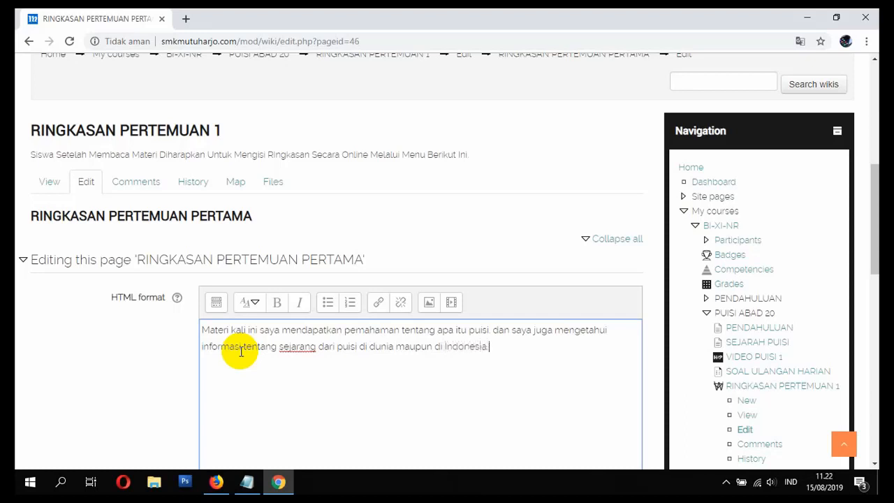
# Step: Save the RINGKASAN PERTEMUAN PERTAMA wiki page and look over the saved summary
pyautogui.scroll(-5, 285, 294)
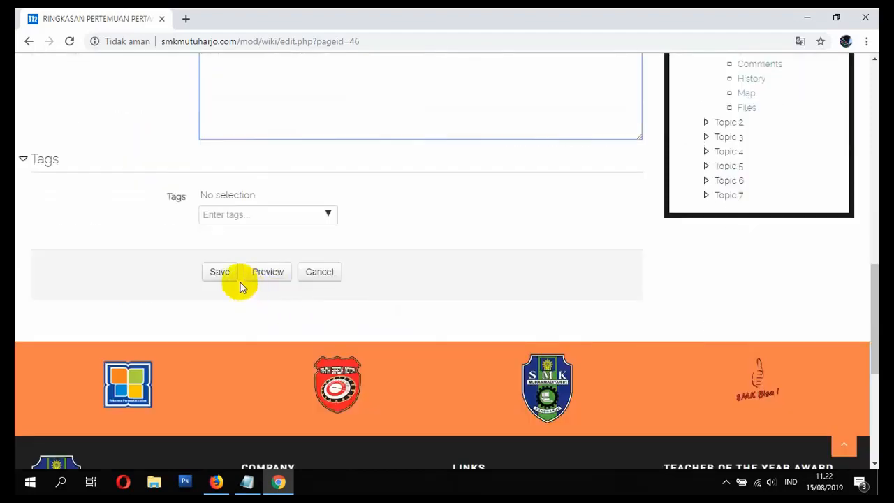
pyautogui.click(218, 275)
pyautogui.scroll(-6, 349, 275)
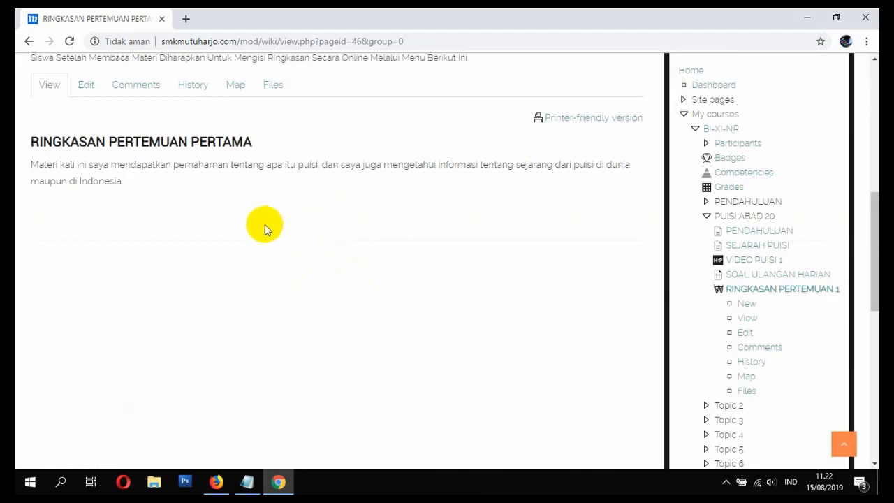
pyautogui.scroll(1, 244, 223)
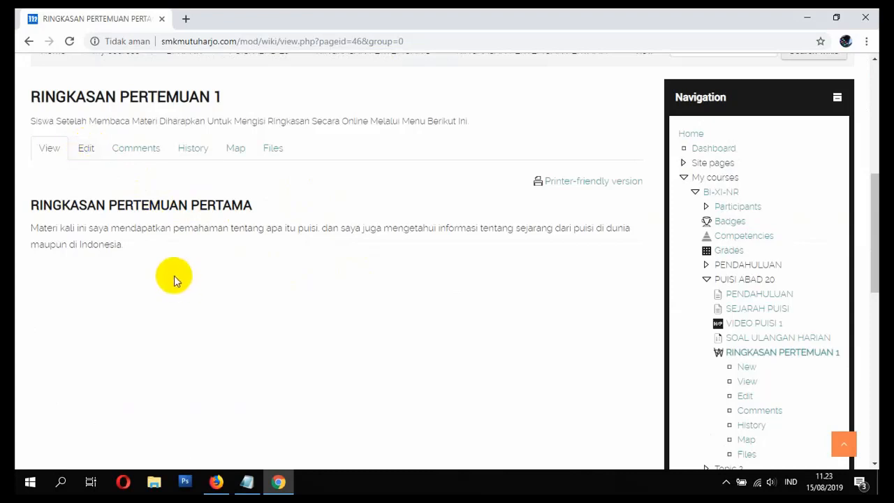
# Step: Reopen the summary page for editing, check the editor's image insertion option and save the page again
pyautogui.click(86, 148)
pyautogui.scroll(-5, 379, 289)
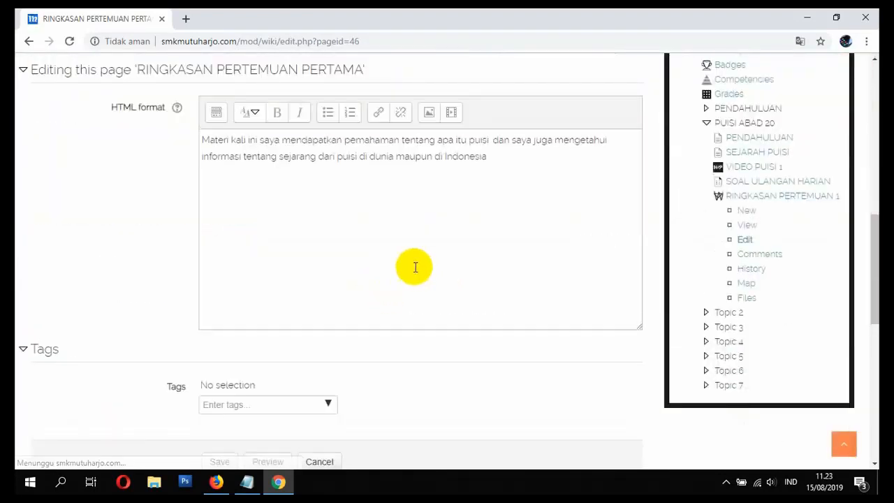
pyautogui.click(430, 218)
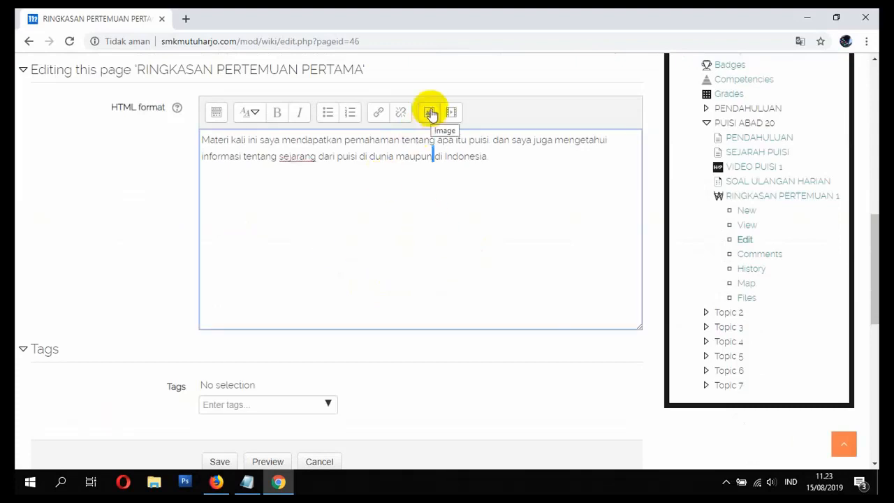
pyautogui.scroll(-4, 284, 377)
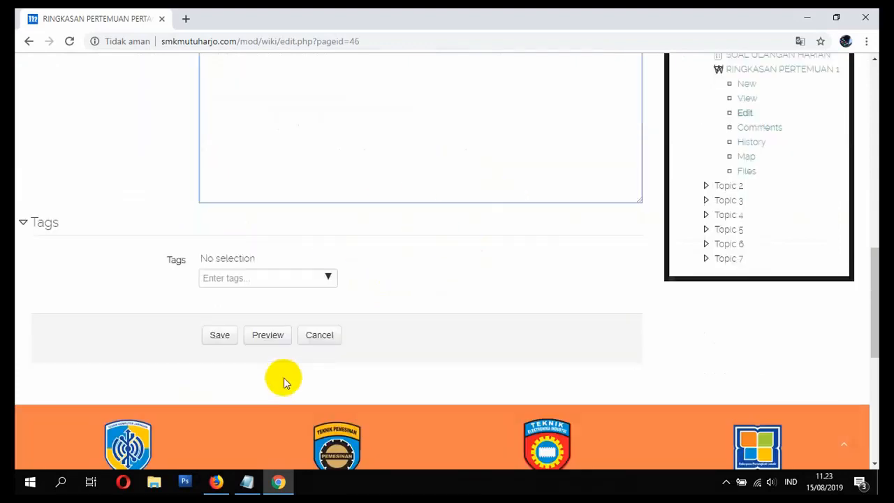
pyautogui.click(219, 210)
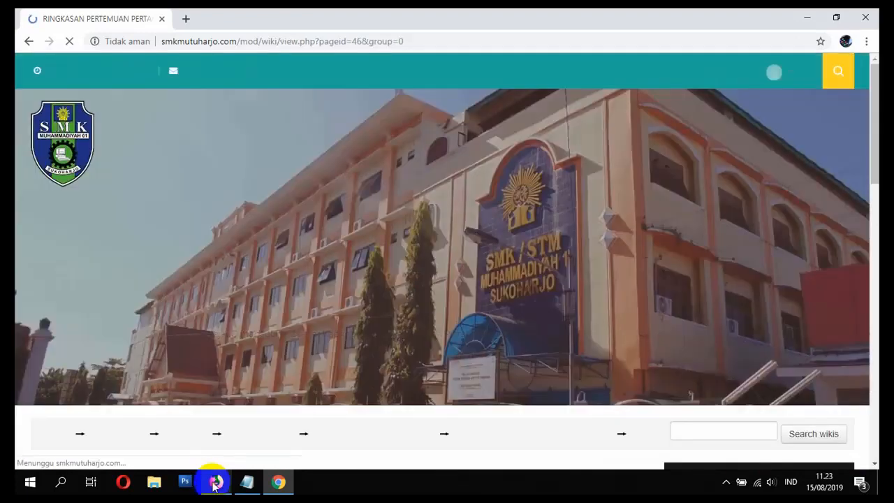
# Step: Switch to Firefox with the teacher account, open the RINGKASAN PERTEMUAN 1 wiki and display its page view
pyautogui.click(216, 482)
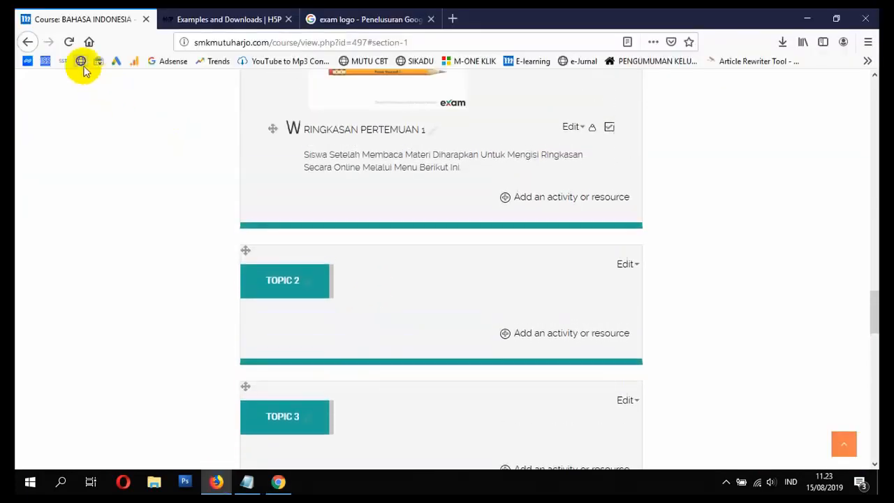
pyautogui.click(331, 139)
pyautogui.scroll(-5, 381, 248)
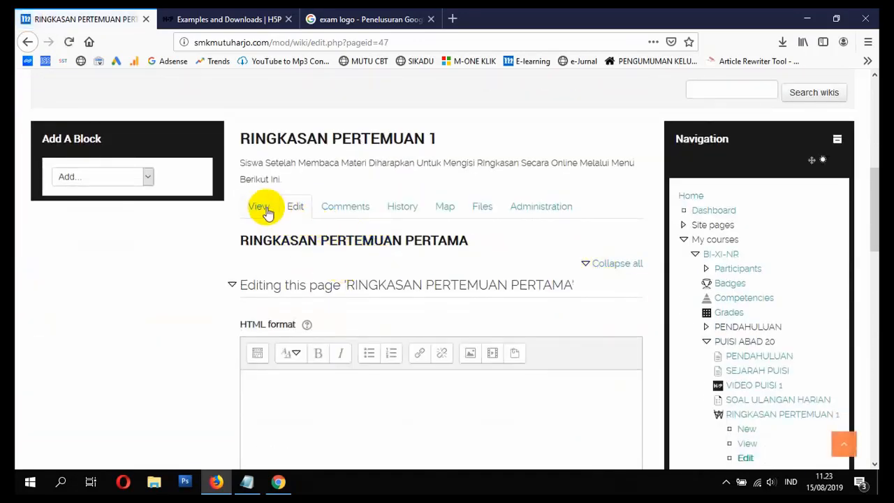
pyautogui.click(262, 210)
pyautogui.scroll(-5, 438, 272)
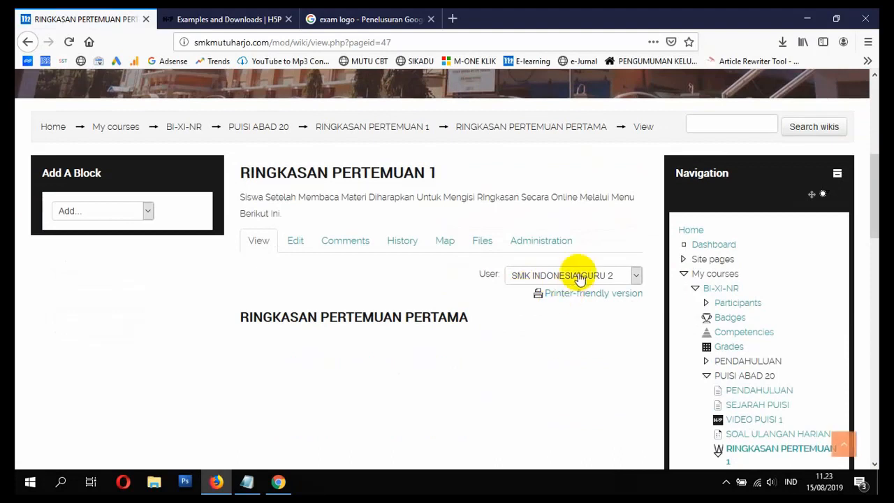
# Step: Choose the student who wrote the summary as the wiki's displayed user and read their page
pyautogui.click(578, 277)
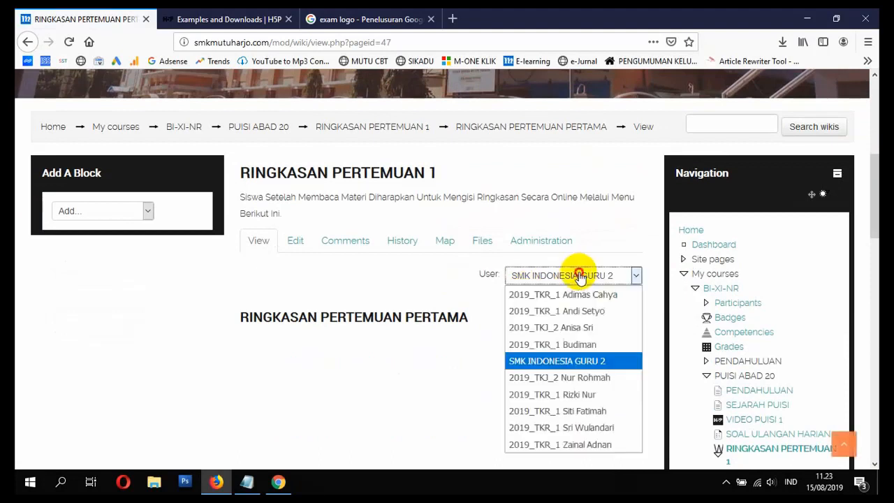
pyautogui.click(587, 346)
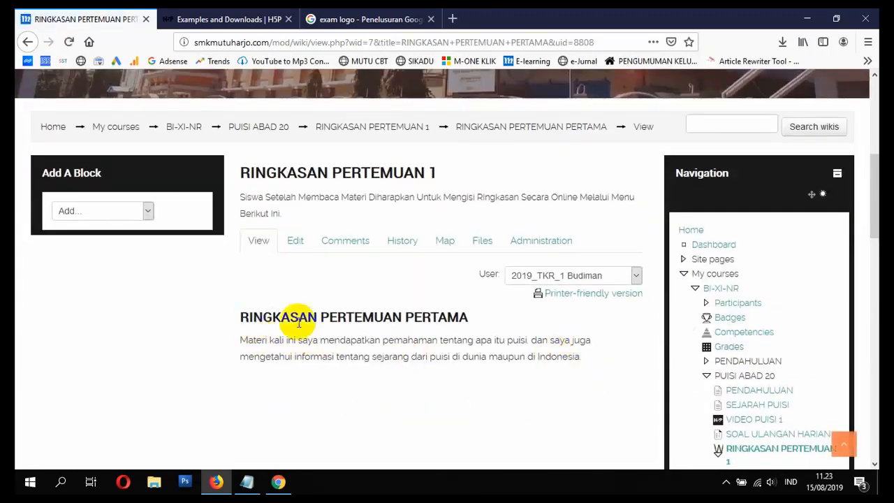
pyautogui.moveTo(239, 317); pyautogui.dragTo(559, 340)
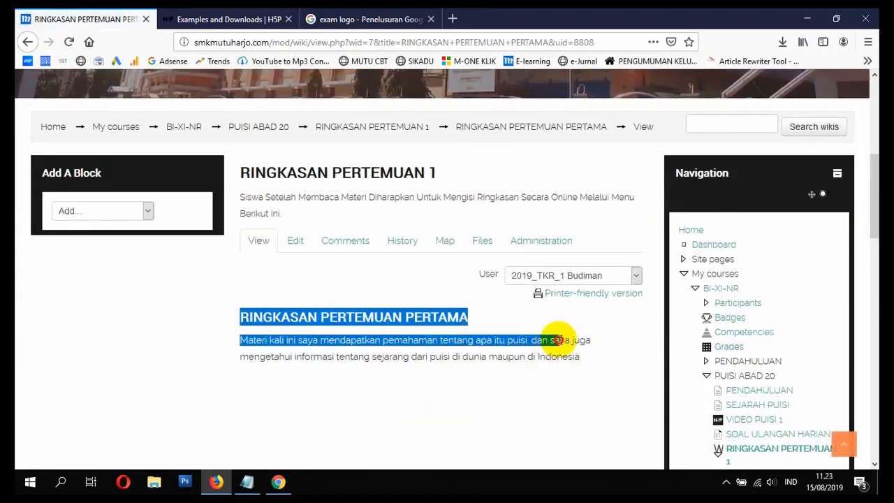
pyautogui.click(533, 356)
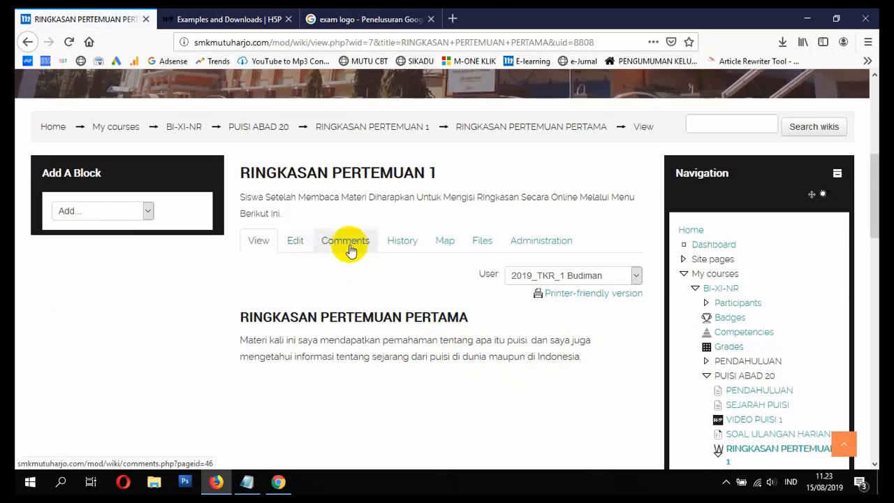
pyautogui.scroll(-5, 542, 241)
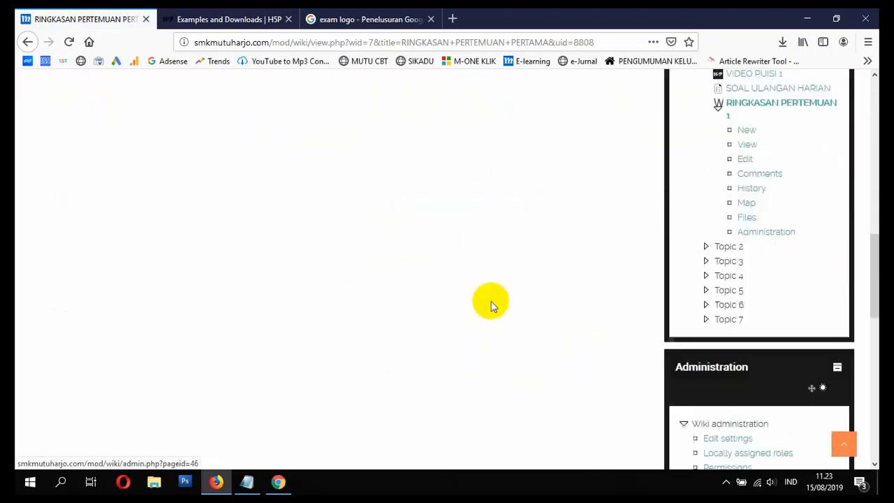
pyautogui.scroll(2, 489, 303)
pyautogui.scroll(2, 461, 308)
pyautogui.click(277, 482)
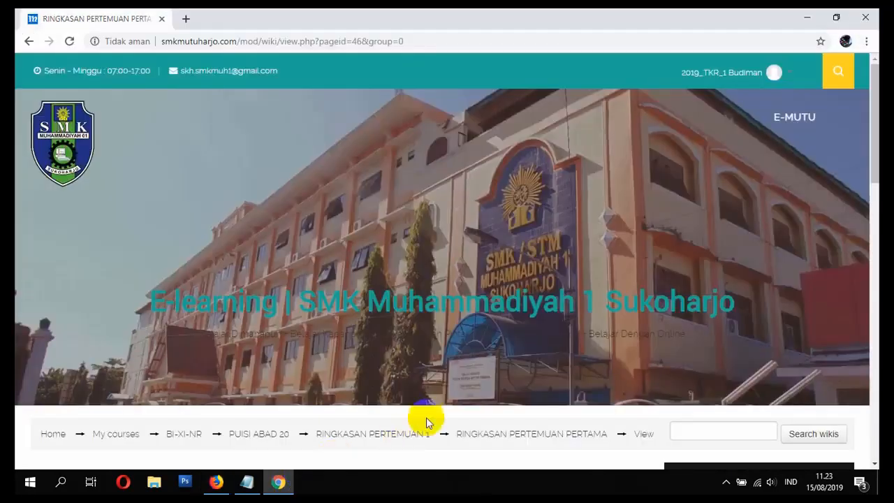
pyautogui.click(255, 481)
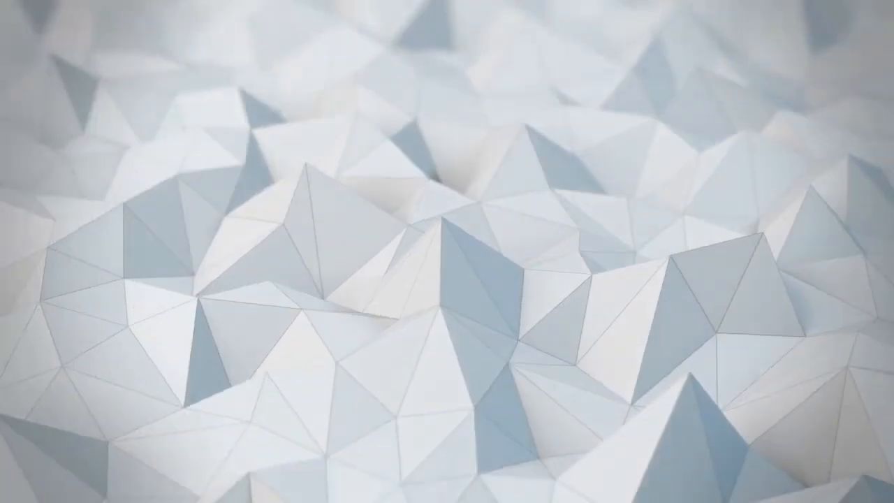
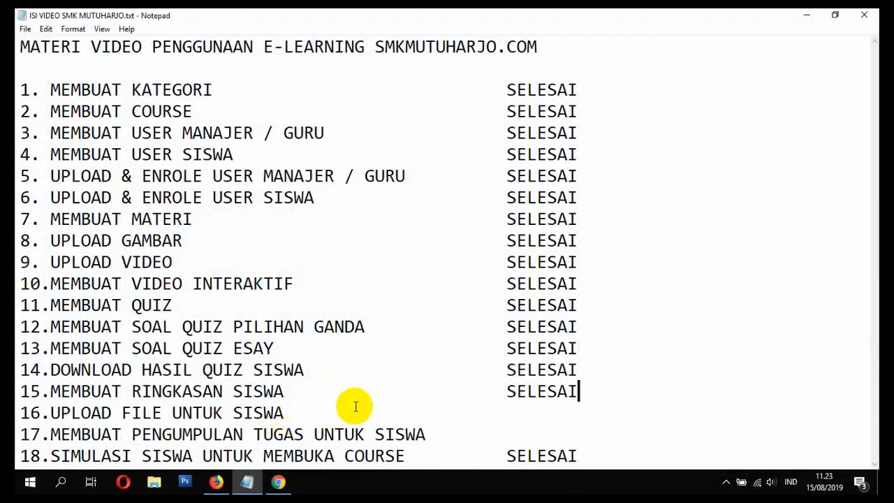
# Step: Switch to Firefox and open the BI-XI-NR course page at the end of the PUISI ABAD 20 topic
pyautogui.click(542, 415)
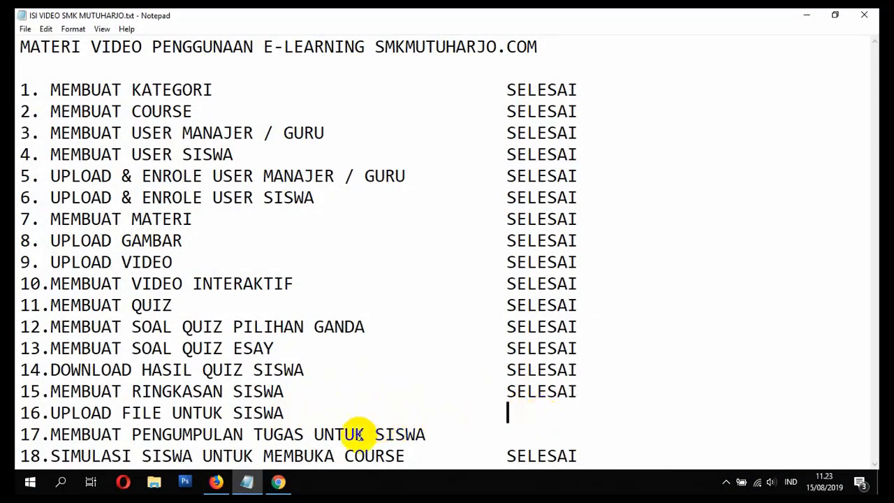
pyautogui.click(217, 481)
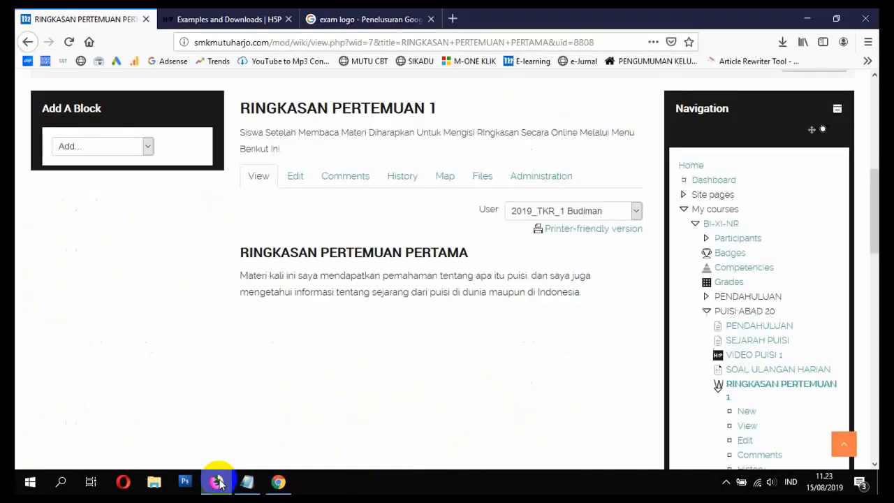
pyautogui.scroll(4, 140, 160)
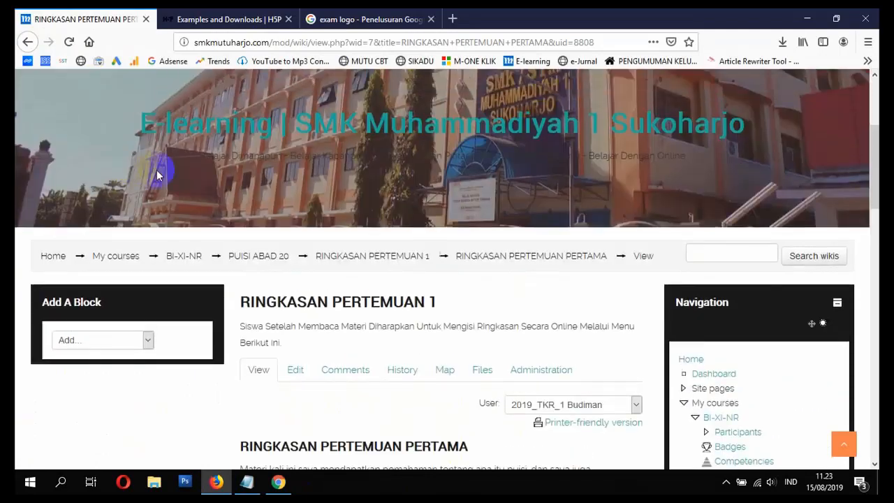
pyautogui.click(195, 261)
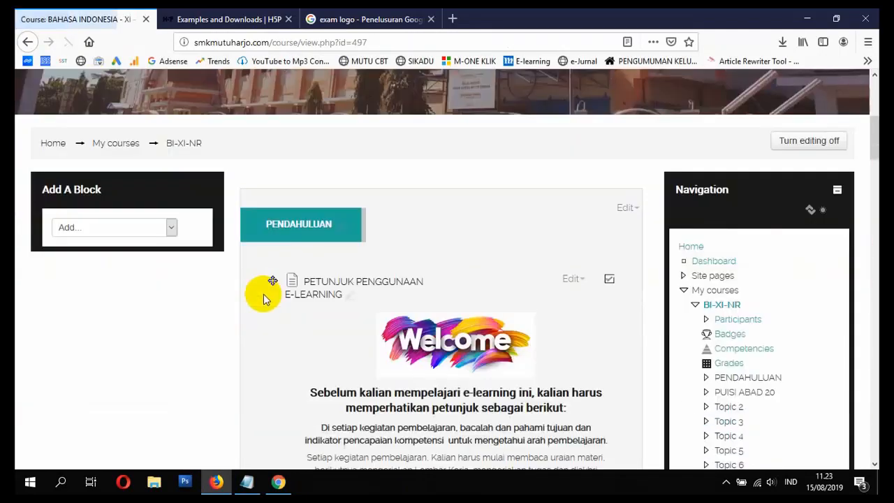
pyautogui.scroll(-10, 262, 297)
pyautogui.scroll(-15, 265, 299)
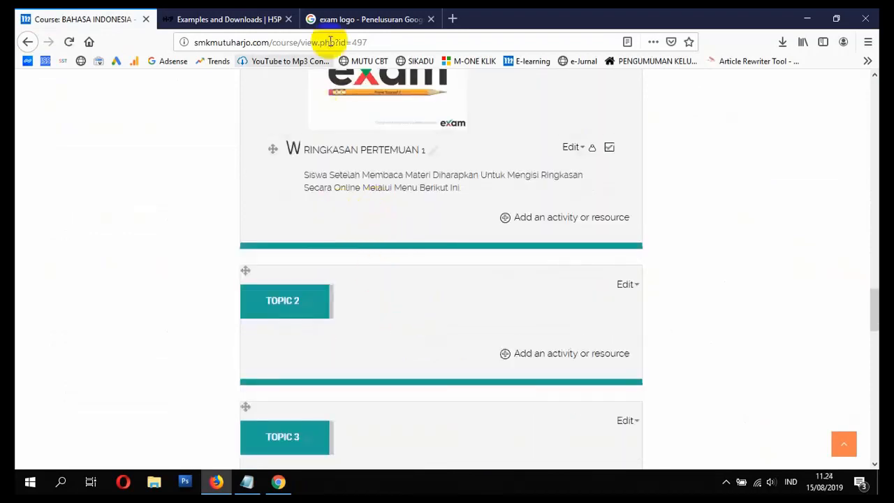
# Step: Search Google's general web results for PUISI PPT in place of the exam logo image search
pyautogui.click(321, 19)
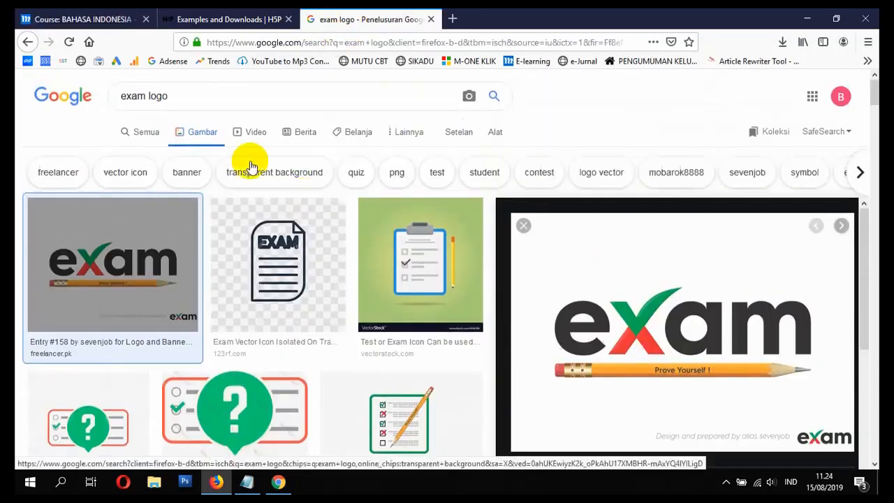
pyautogui.click(146, 131)
pyautogui.click(207, 94)
pyautogui.moveTo(207, 95); pyautogui.dragTo(84, 94)
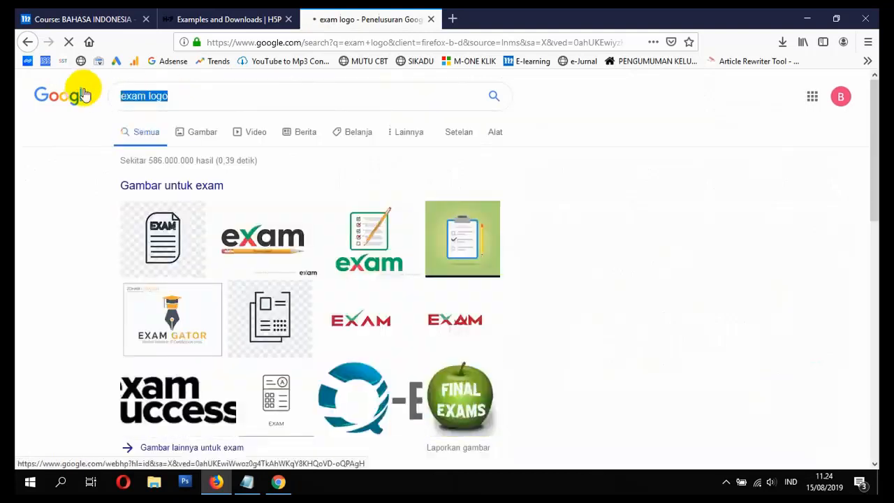
pyautogui.write('PUISI PPT')
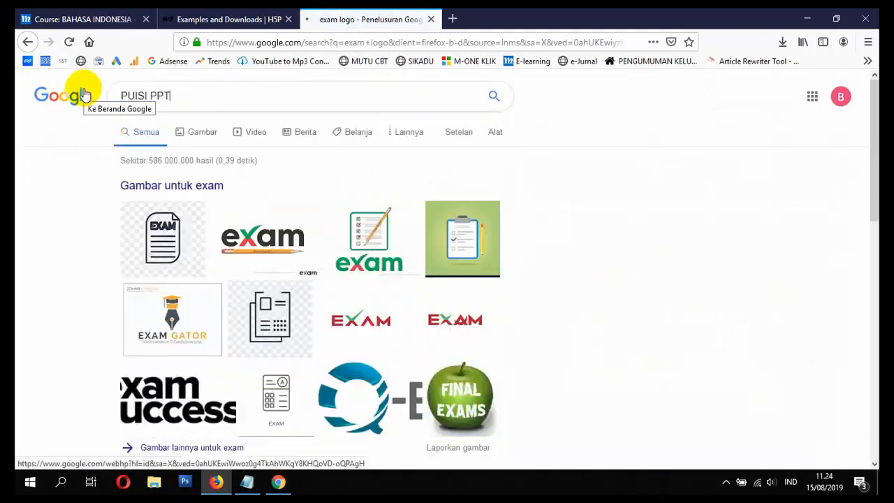
pyautogui.press('Return')
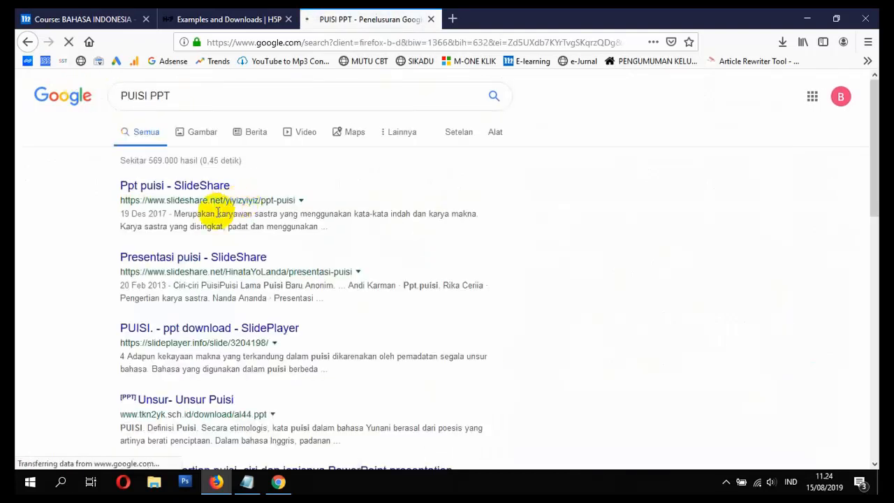
# Step: Save the Unsur-Unsur Puisi presentation al44.ppt from the search results and check its download progress
pyautogui.click(199, 404)
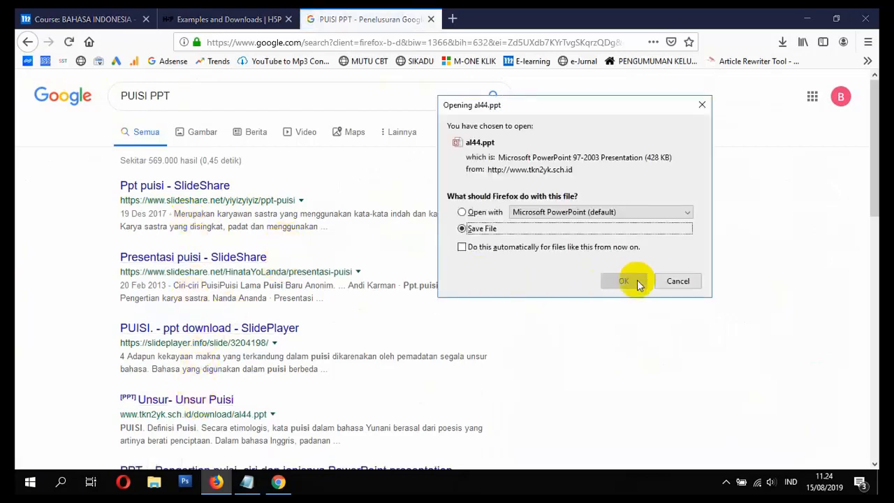
pyautogui.click(623, 281)
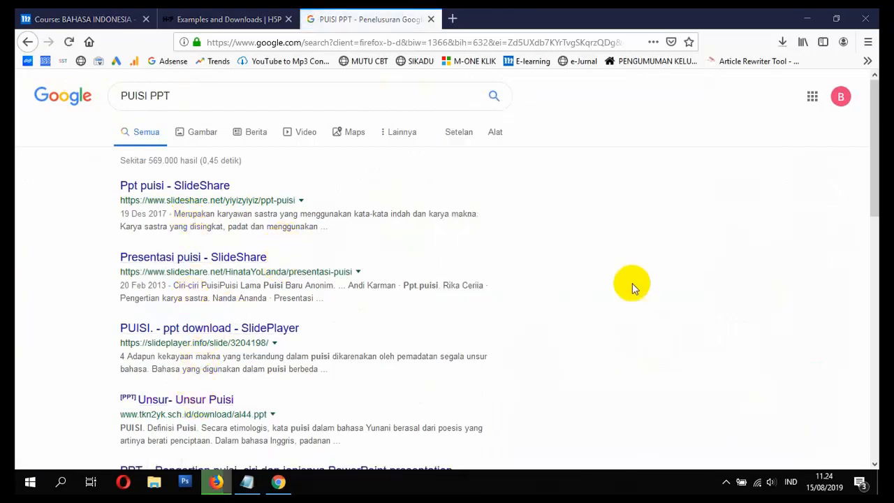
pyautogui.click(782, 42)
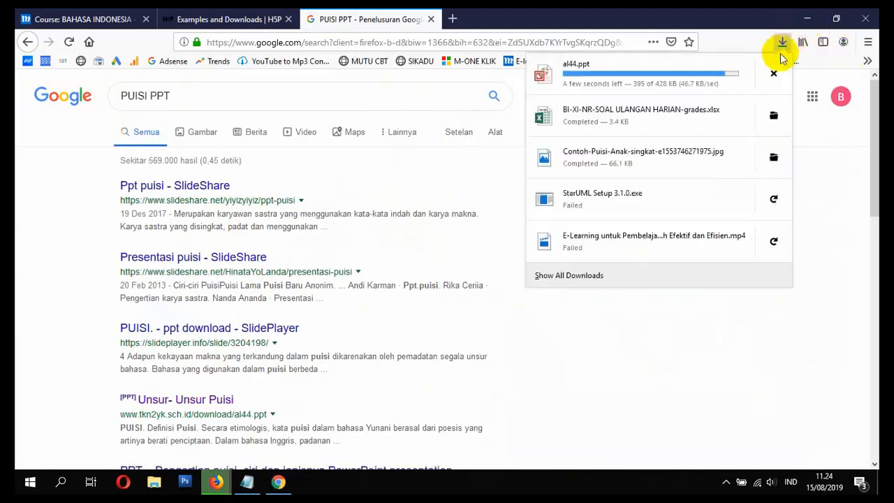
# Step: Return to the course page and add a new File resource to the PUISI ABAD 20 topic
pyautogui.click(112, 19)
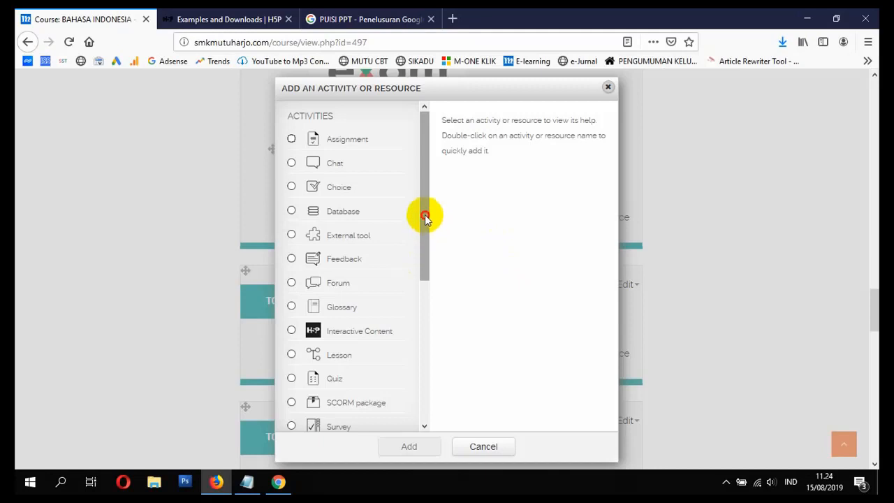
pyautogui.moveTo(425, 218); pyautogui.dragTo(395, 333)
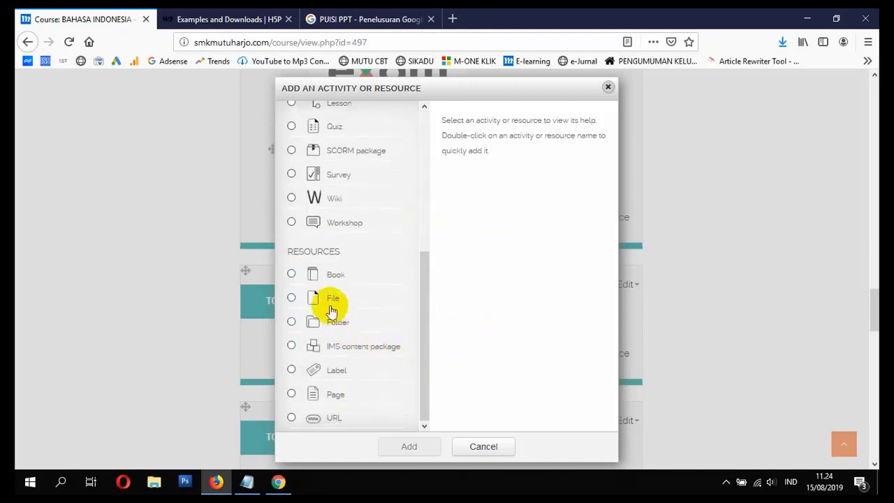
pyautogui.click(293, 301)
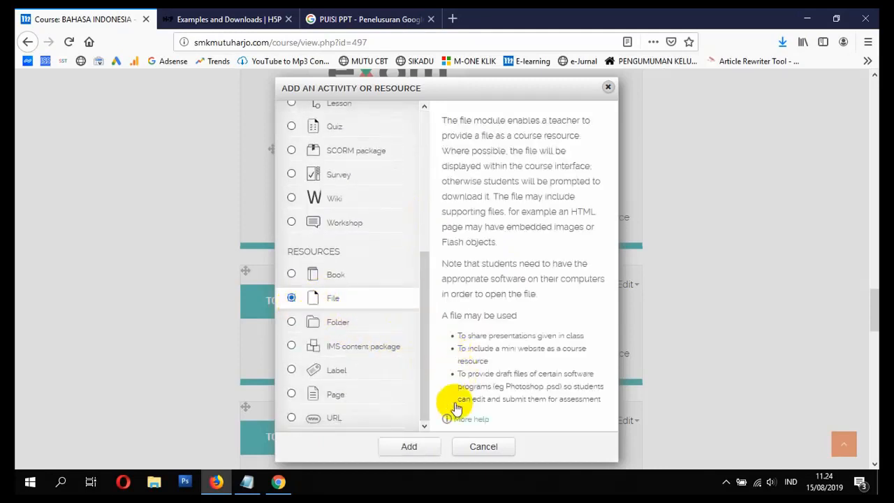
pyautogui.click(428, 445)
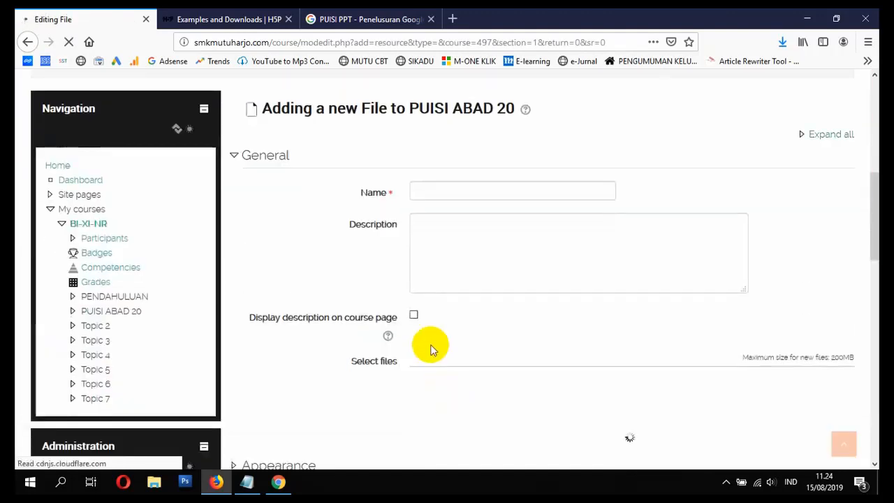
# Step: Name the new File resource UNSUR-UNSUR PUISI - SILAHKAN DI DOWNLOAD, checking the presentation's title in the search results
pyautogui.click(438, 192)
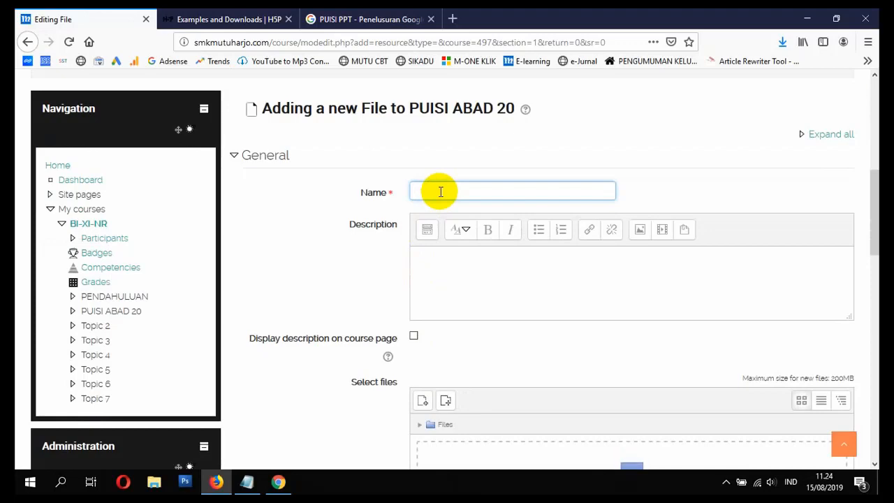
pyautogui.click(325, 19)
pyautogui.click(56, 20)
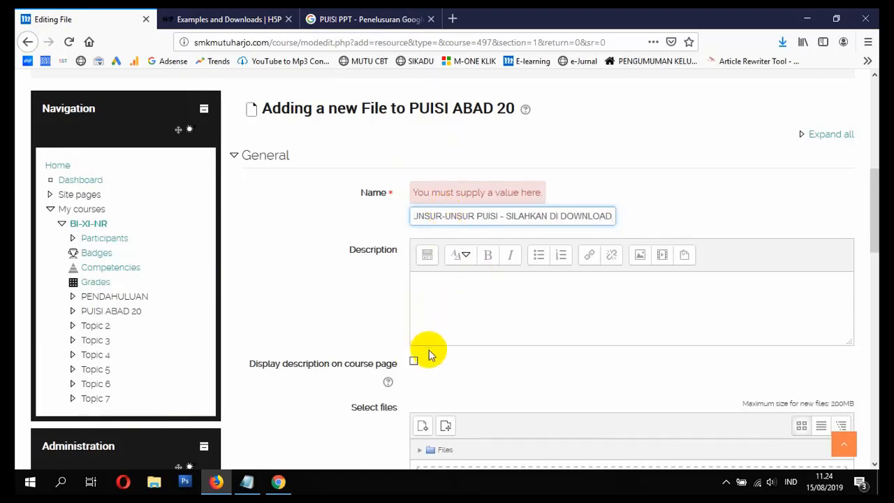
pyautogui.click(412, 364)
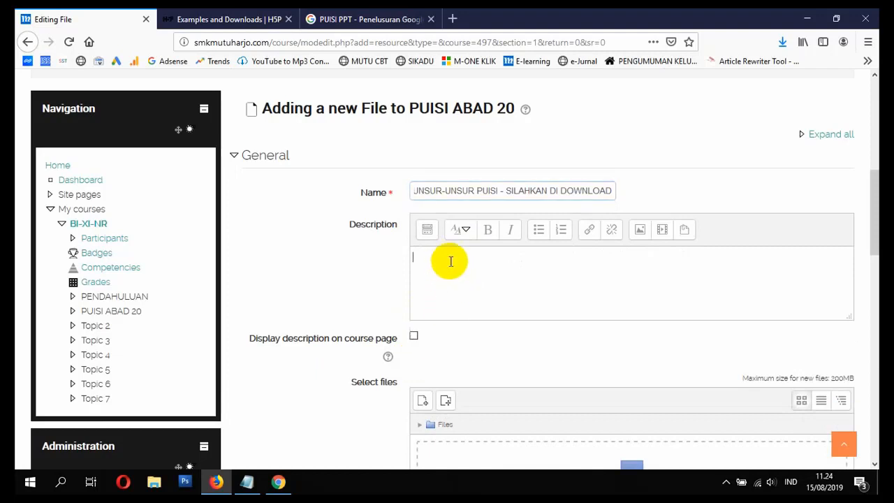
# Step: Upload al44.ppt from the Downloads folder into the resource's file selection area
pyautogui.scroll(-2, 454, 335)
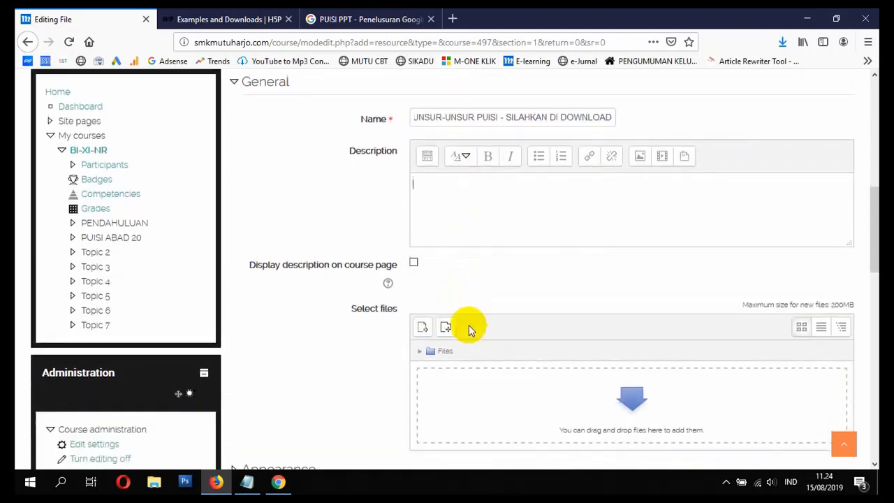
pyautogui.scroll(-2, 469, 329)
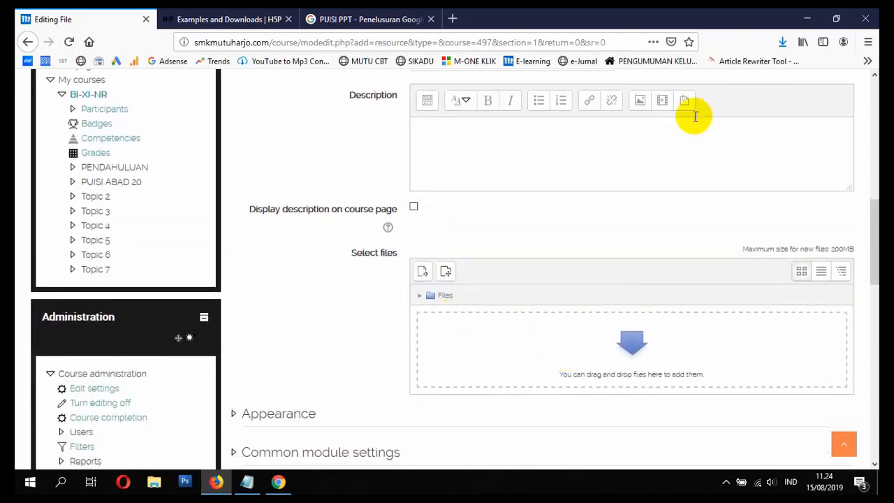
pyautogui.click(781, 42)
pyautogui.click(773, 79)
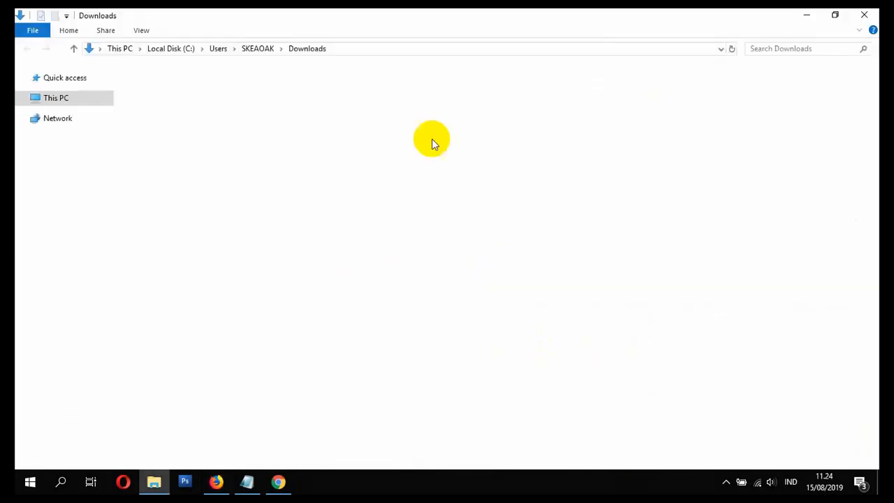
pyautogui.moveTo(157, 86); pyautogui.dragTo(514, 343)
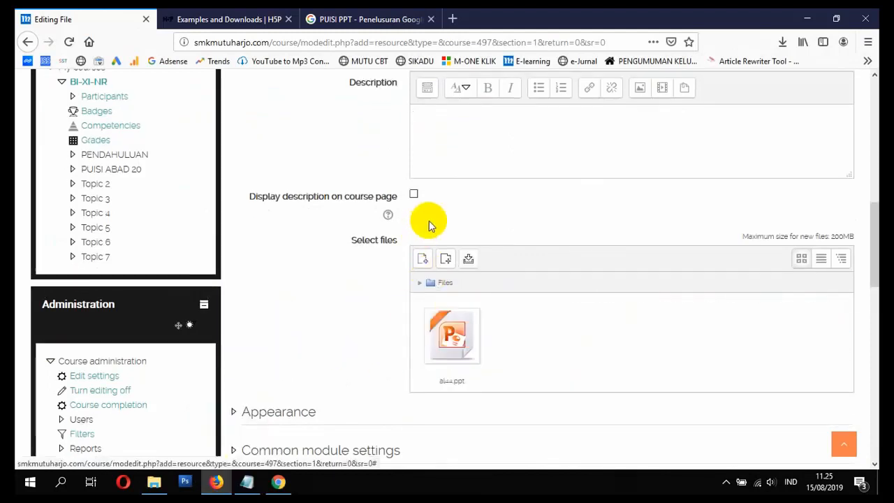
# Step: Set the resource's appearance to show the file's size, type and upload/modified date
pyautogui.scroll(-3, 372, 291)
pyautogui.click(267, 287)
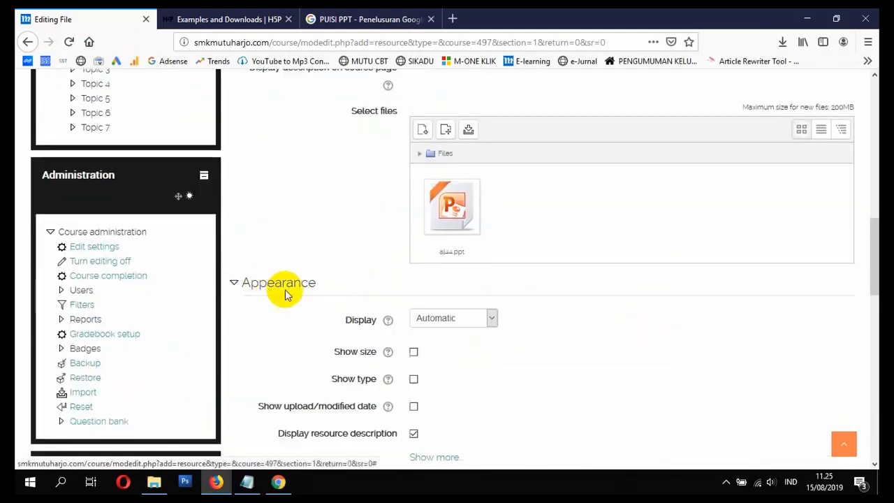
pyautogui.scroll(-3, 413, 295)
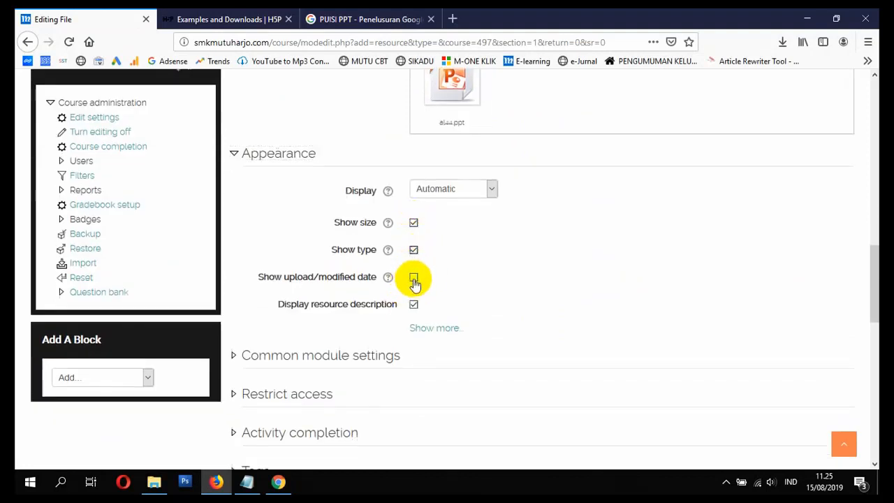
pyautogui.scroll(-2, 410, 281)
# Step: Look over the common module settings, then save the File resource and return to its entry on the course page
pyautogui.click(340, 290)
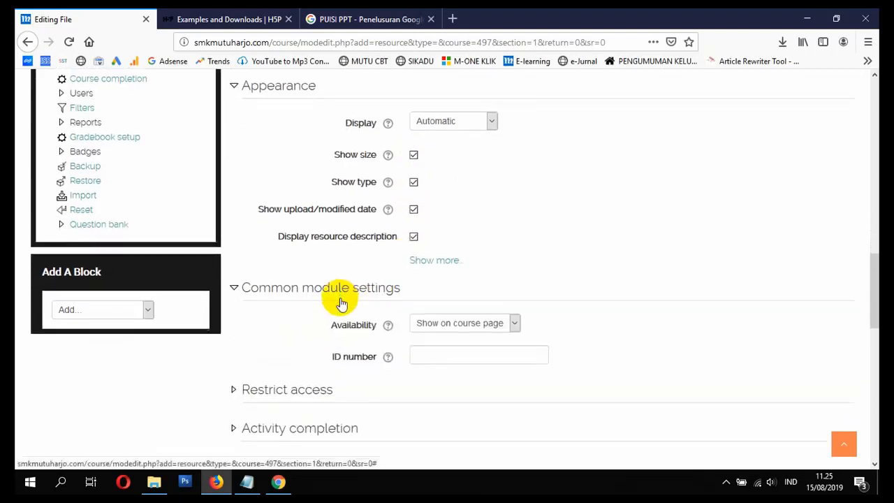
pyautogui.scroll(-3, 323, 286)
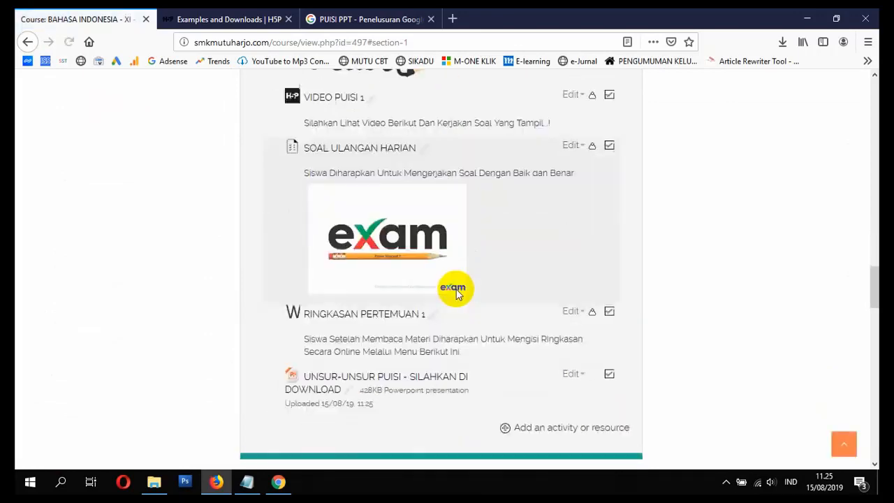
pyautogui.scroll(-3, 299, 192)
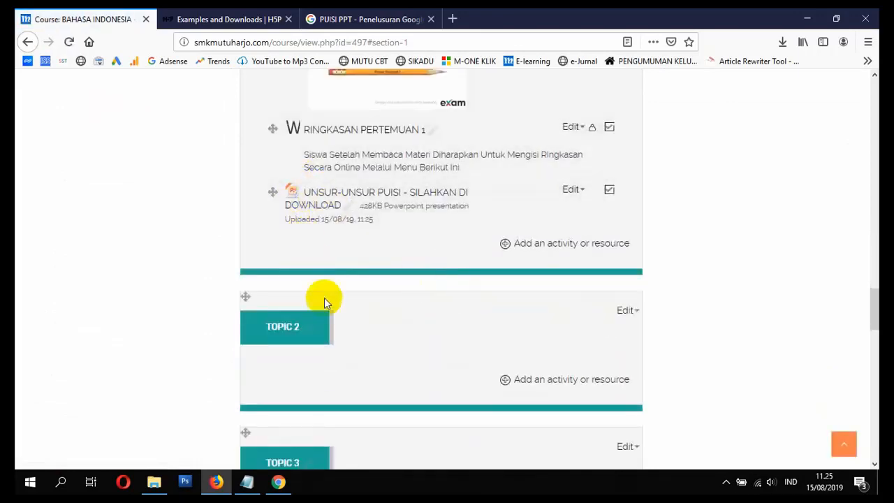
# Step: Switch to Chrome with the student account, find the UNSUR-UNSUR PUISI file in the BI-XI-NR course and un-maximize the browser window
pyautogui.click(278, 484)
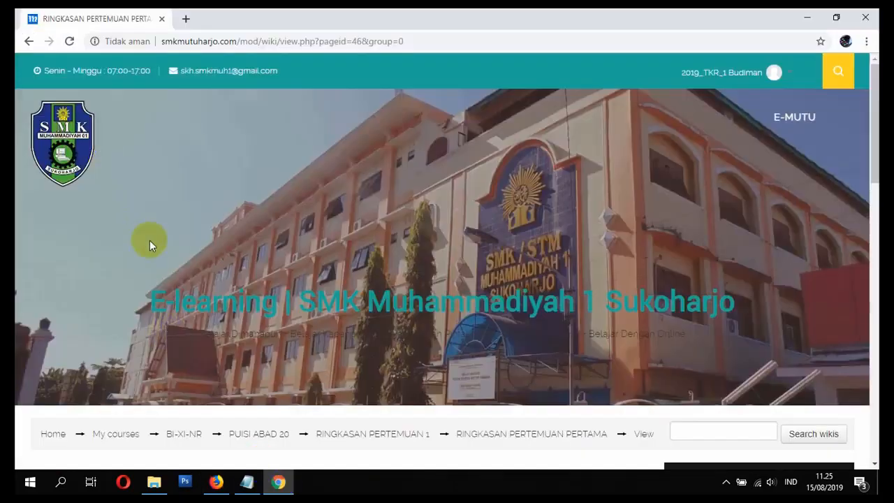
pyautogui.scroll(-6, 150, 244)
pyautogui.scroll(4, 147, 258)
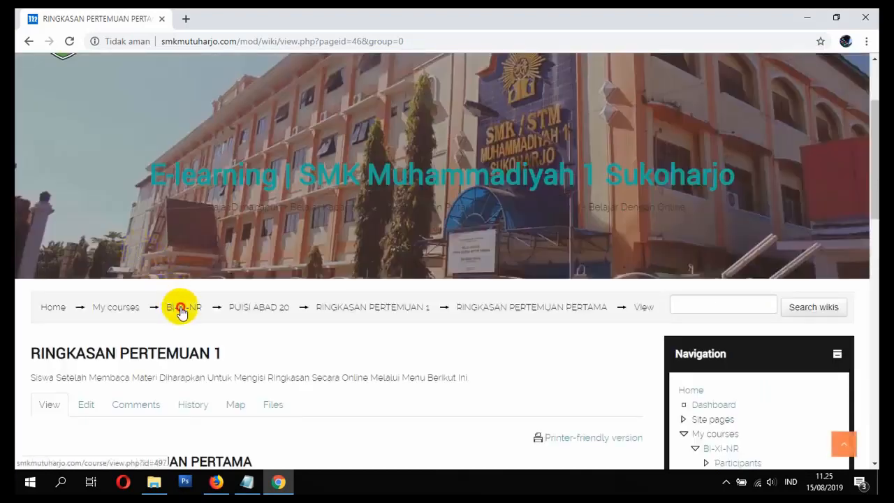
pyautogui.click(181, 308)
pyautogui.scroll(-10, 235, 301)
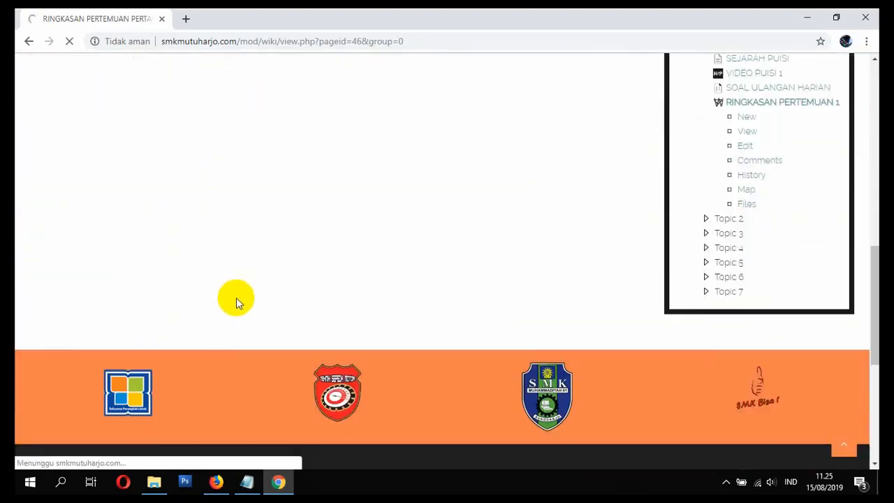
pyautogui.scroll(10, 235, 295)
pyautogui.scroll(-10, 238, 282)
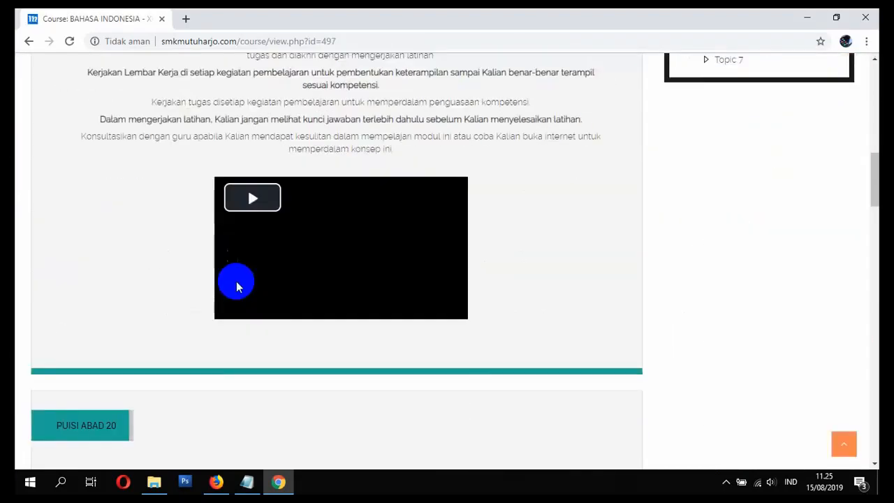
pyautogui.scroll(-15, 236, 282)
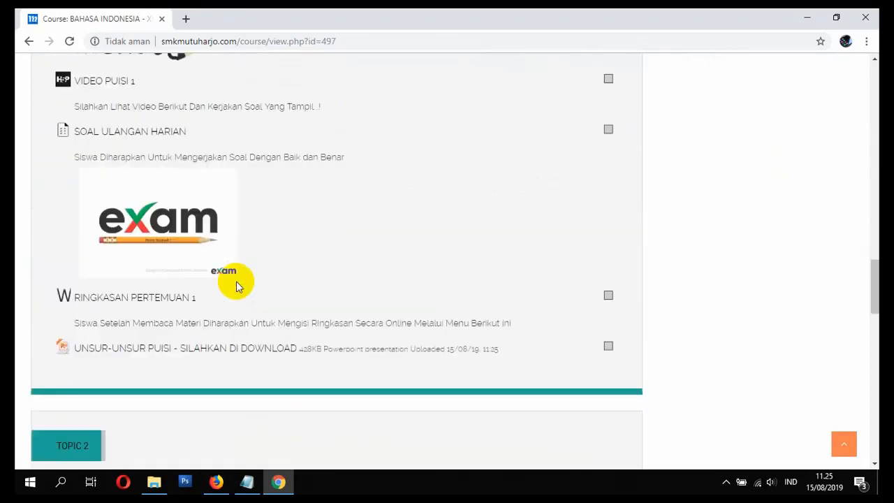
pyautogui.scroll(-1, 236, 287)
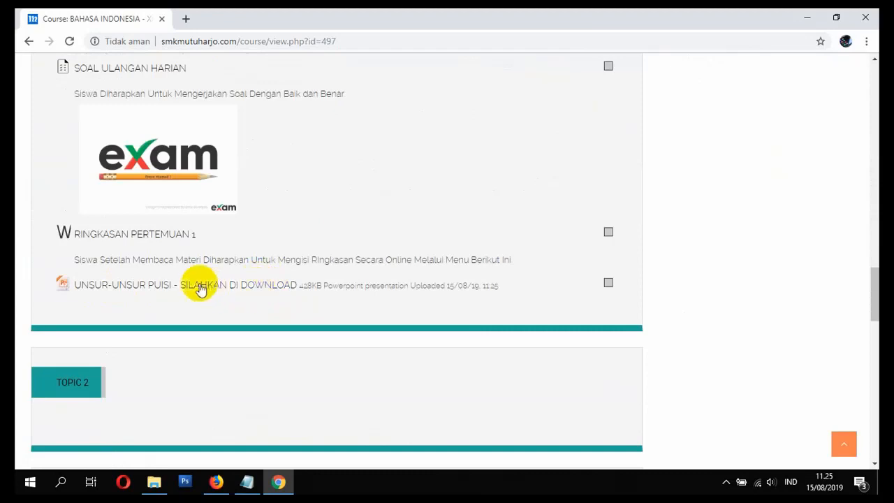
pyautogui.moveTo(299, 14); pyautogui.dragTo(482, 54)
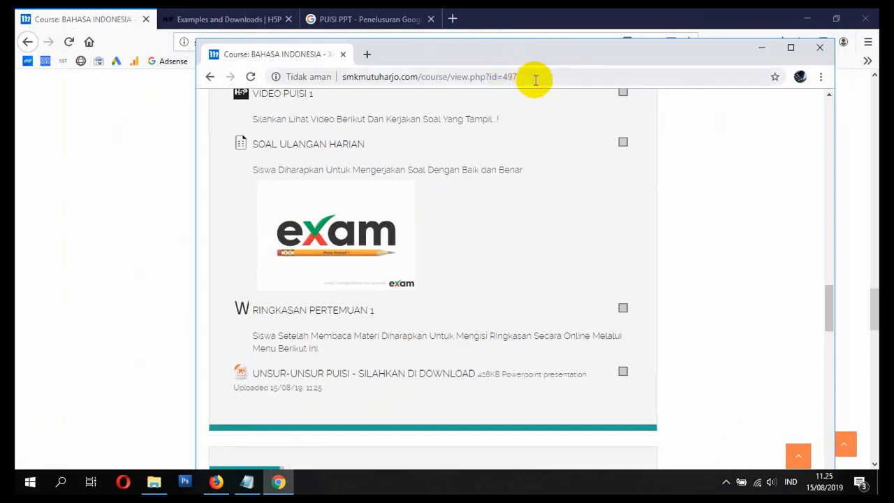
# Step: Return to the student's Chrome window, maximize it and open the UNSUR-UNSUR PUISI download resource
pyautogui.click(139, 181)
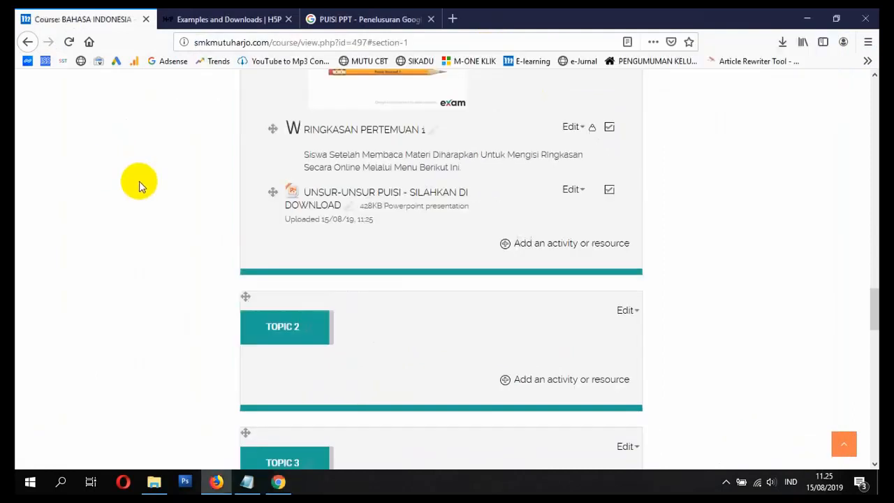
pyautogui.click(277, 483)
pyautogui.doubleClick(586, 46)
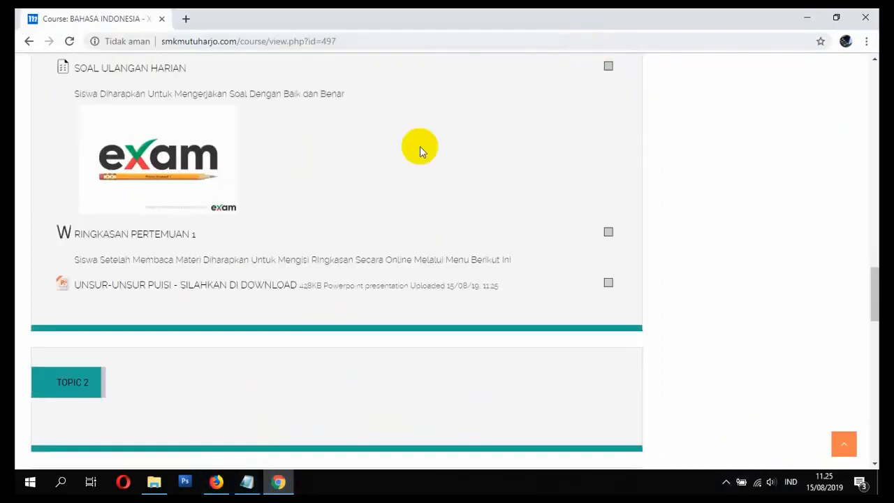
pyautogui.click(149, 286)
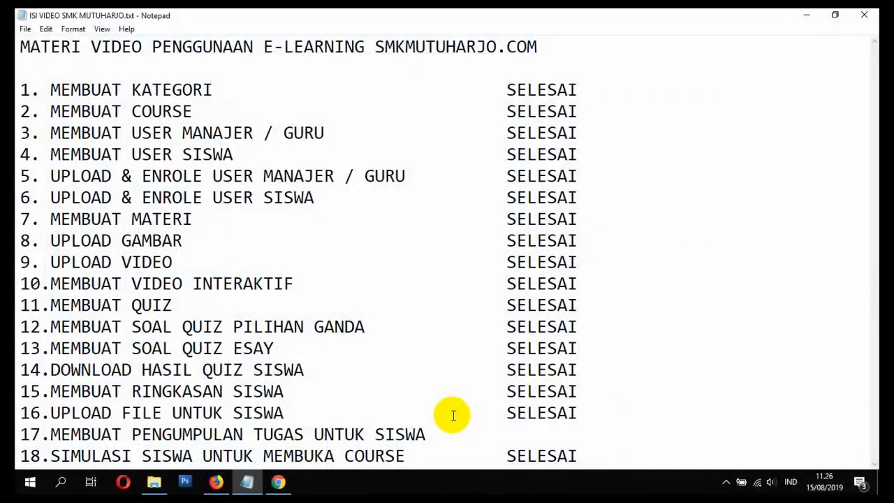
# Step: Switch to Firefox with the teacher account and reopen the BI-XI-NR course from the site's home page, at the end of the PUISI ABAD 20 section
pyautogui.click(215, 483)
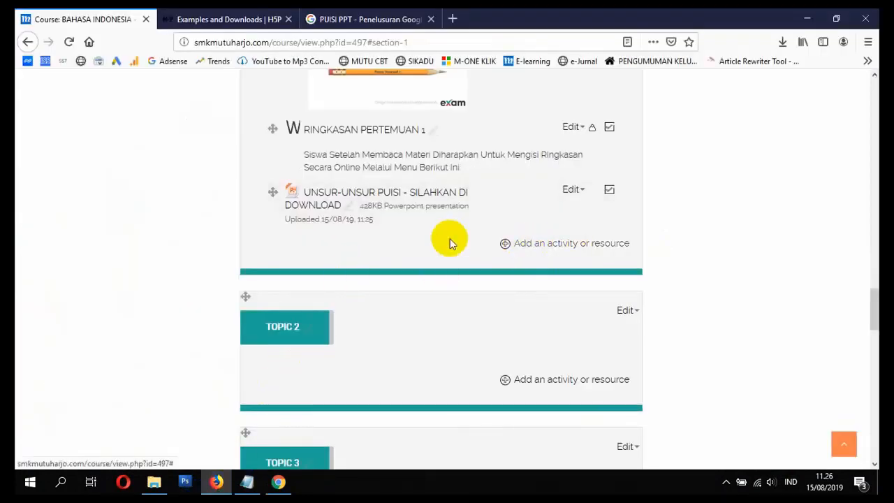
pyautogui.scroll(10, 391, 307)
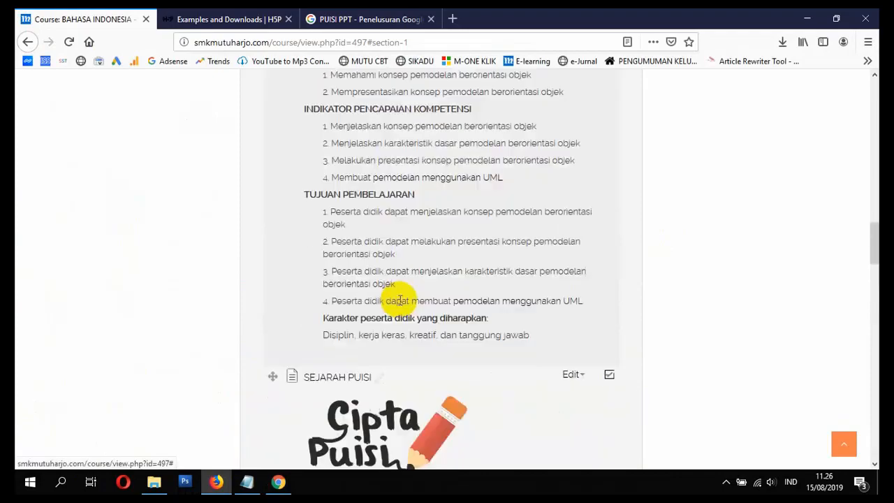
pyautogui.scroll(10, 375, 297)
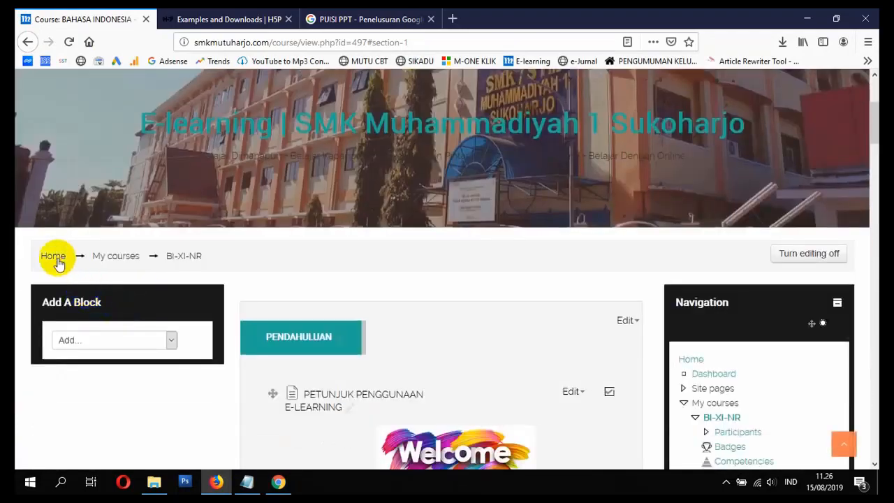
pyautogui.click(59, 260)
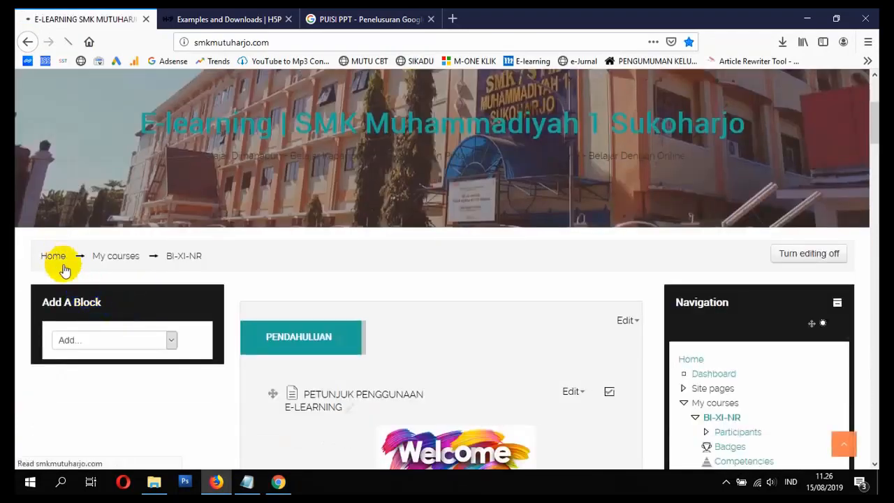
pyautogui.scroll(-10, 146, 282)
pyautogui.scroll(-3, 148, 282)
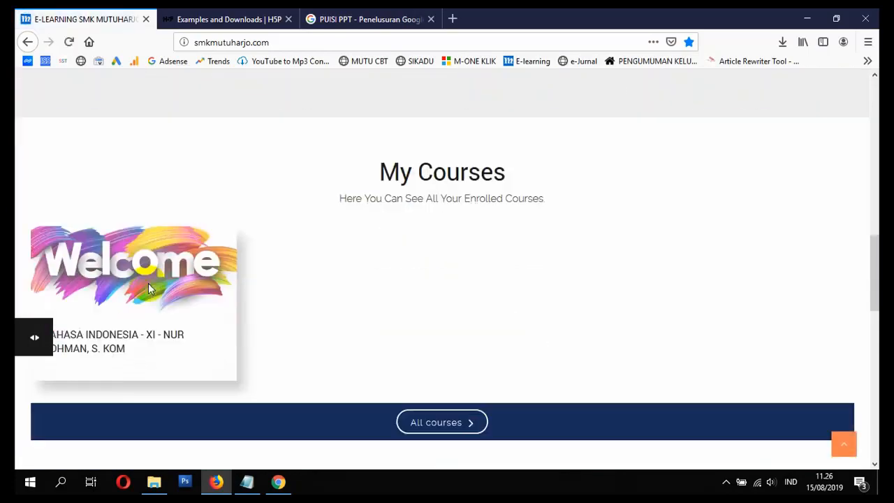
pyautogui.click(187, 286)
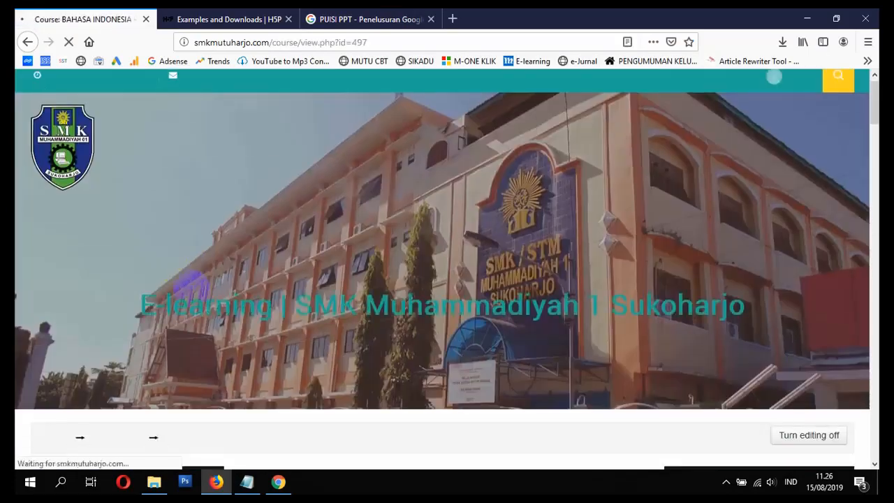
pyautogui.scroll(-10, 196, 299)
pyautogui.scroll(-15, 209, 299)
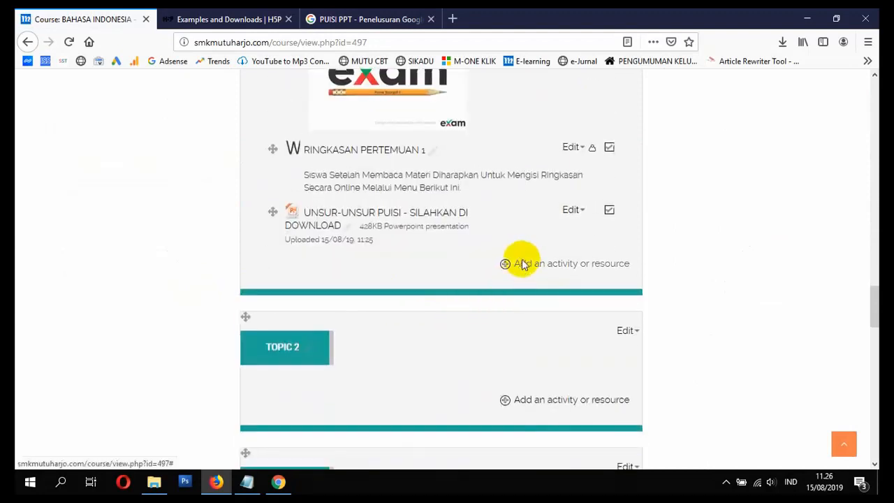
# Step: Add an Assignment activity to the PUISI ABAD 20 section and name it TUGAS MEMBUAT PUISI - SILAHKAN UPLOAD DISINI
pyautogui.click(523, 265)
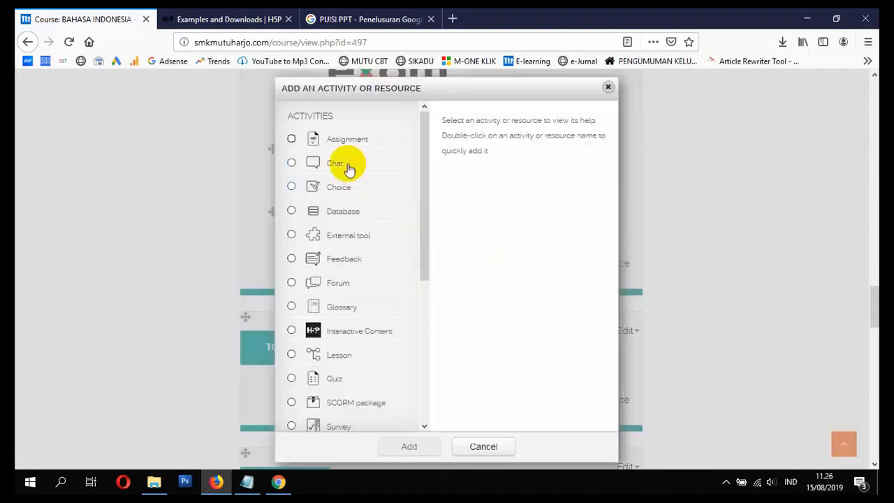
pyautogui.click(339, 139)
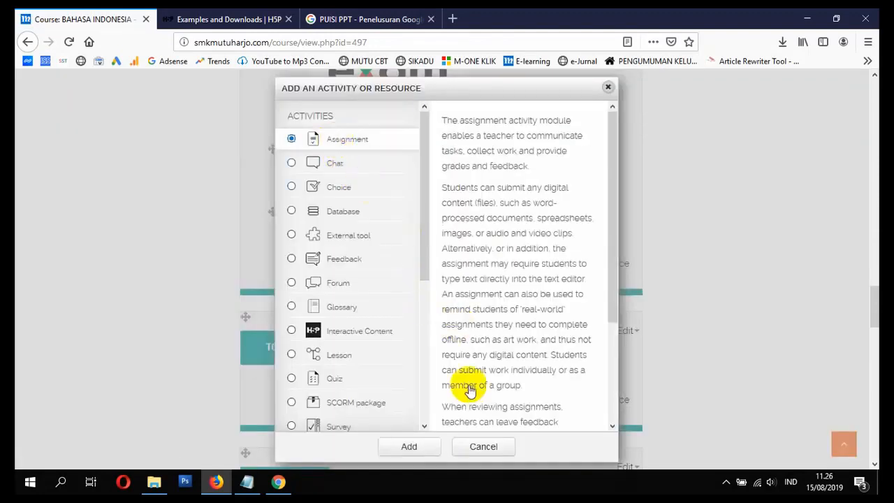
pyautogui.click(436, 450)
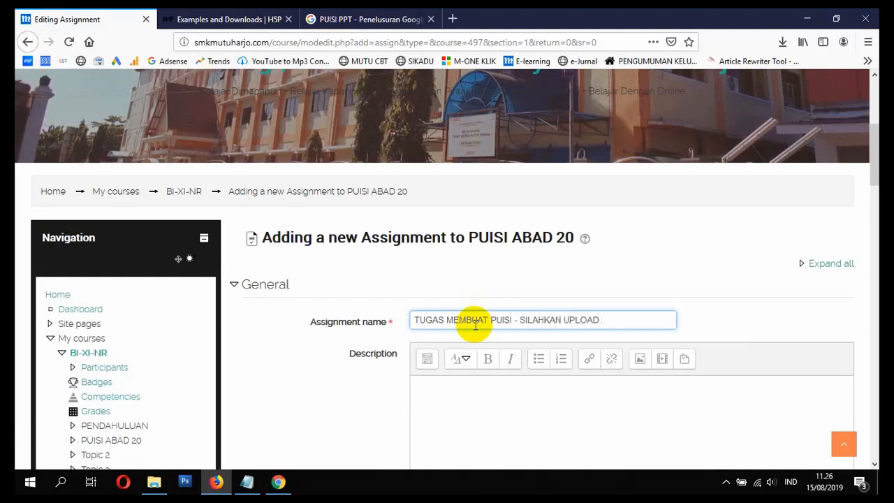
# Step: Search Google for UPLOAD LOGO in the existing search tab and show the image results
pyautogui.click(325, 20)
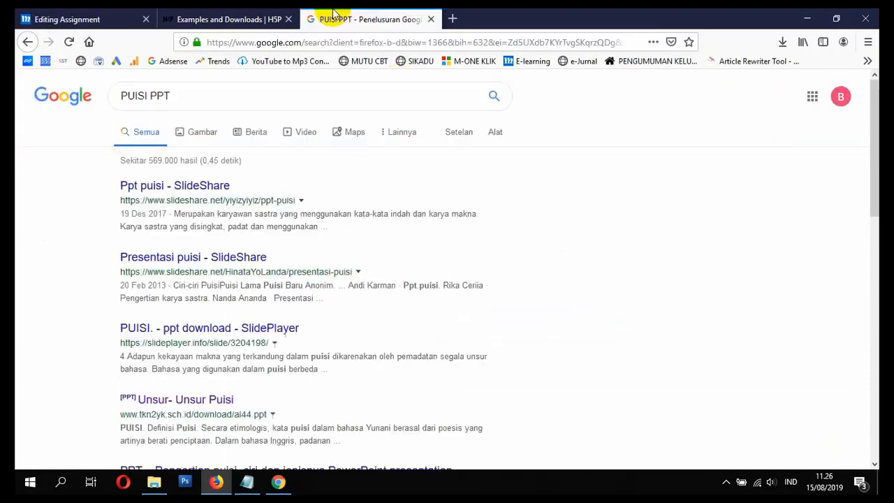
pyautogui.moveTo(286, 91); pyautogui.dragTo(19, 129)
pyautogui.write('UPLOAD LOGO')
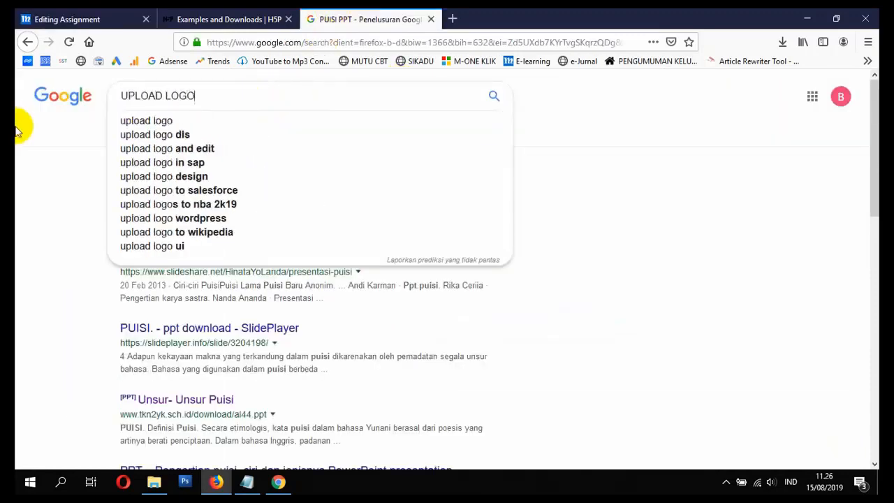
pyautogui.press('Return')
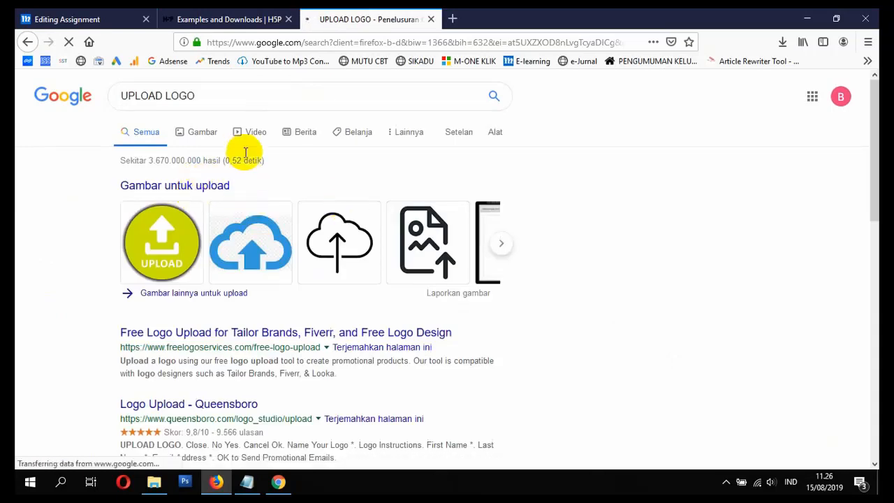
pyautogui.click(502, 245)
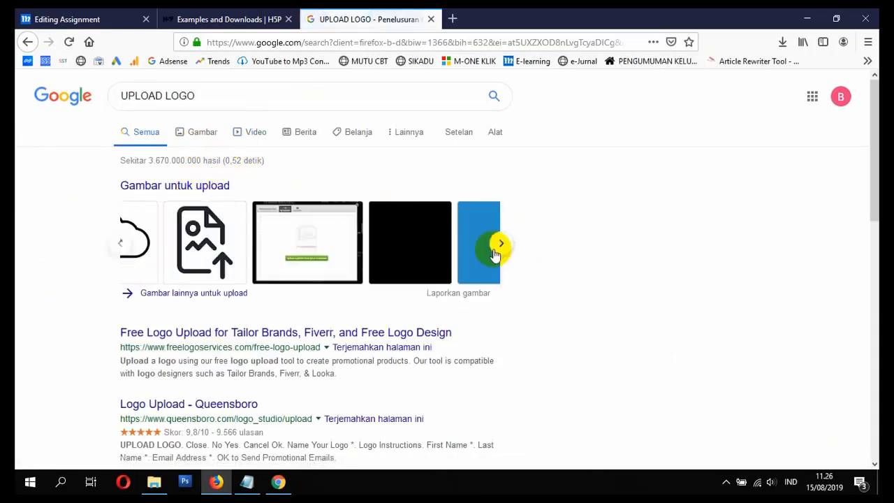
pyautogui.click(211, 293)
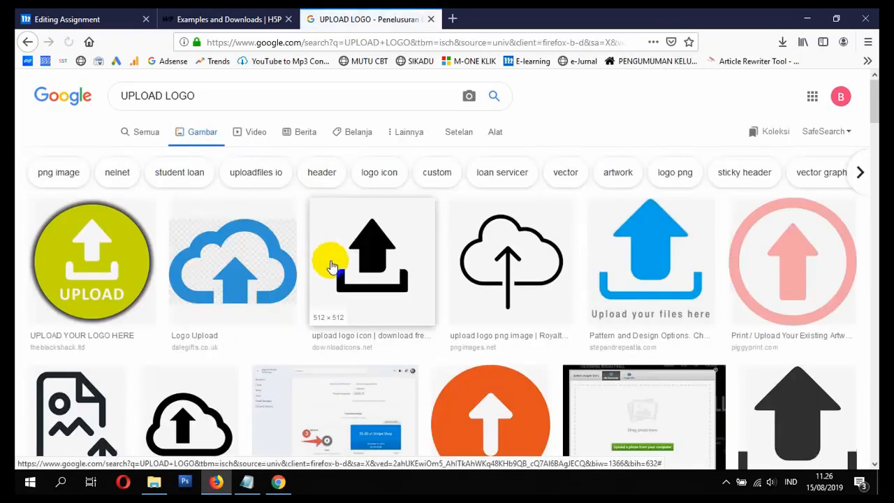
# Step: Browse the upload logo images, open the blue cloud Logo Upload picture and copy its image location
pyautogui.scroll(-2, 335, 268)
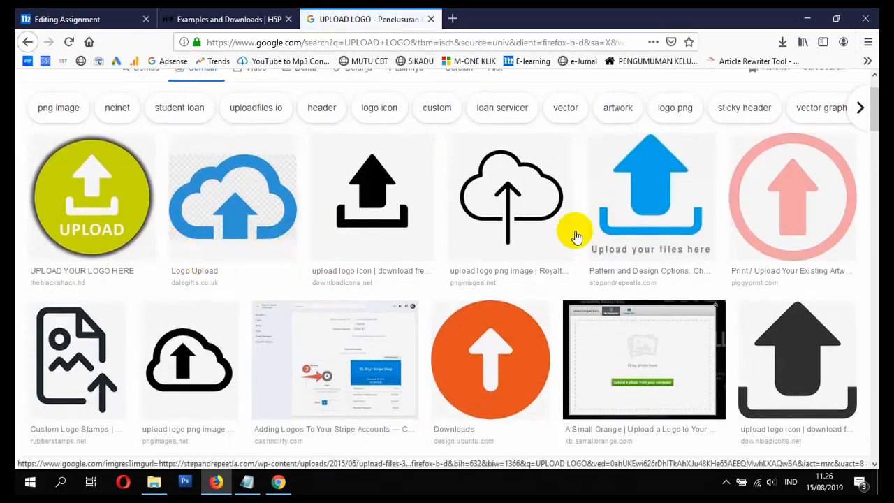
pyautogui.scroll(-5, 563, 240)
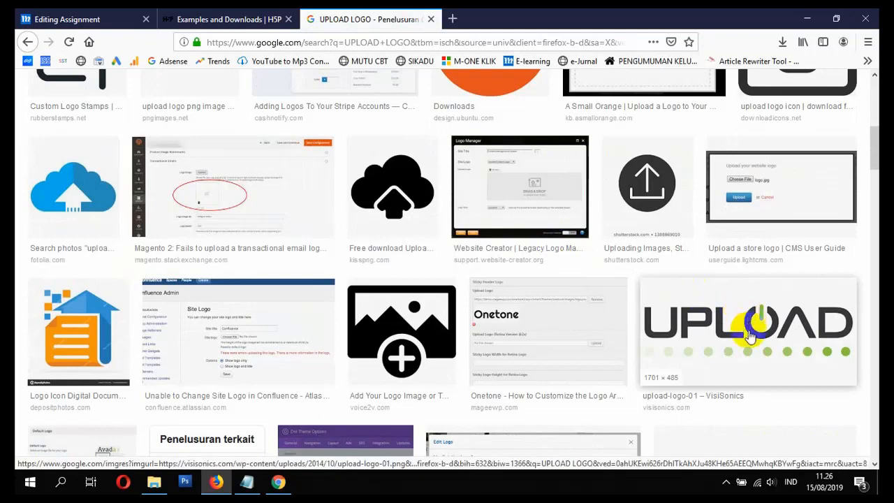
pyautogui.scroll(6, 698, 335)
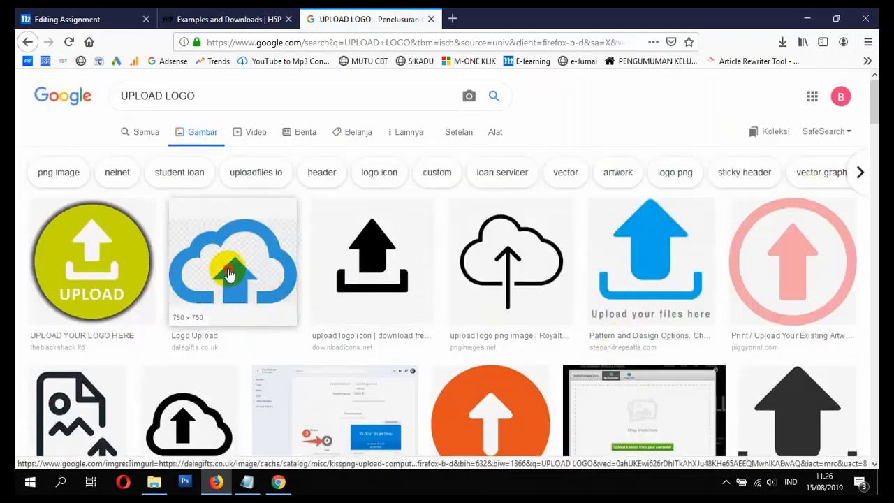
pyautogui.click(214, 299)
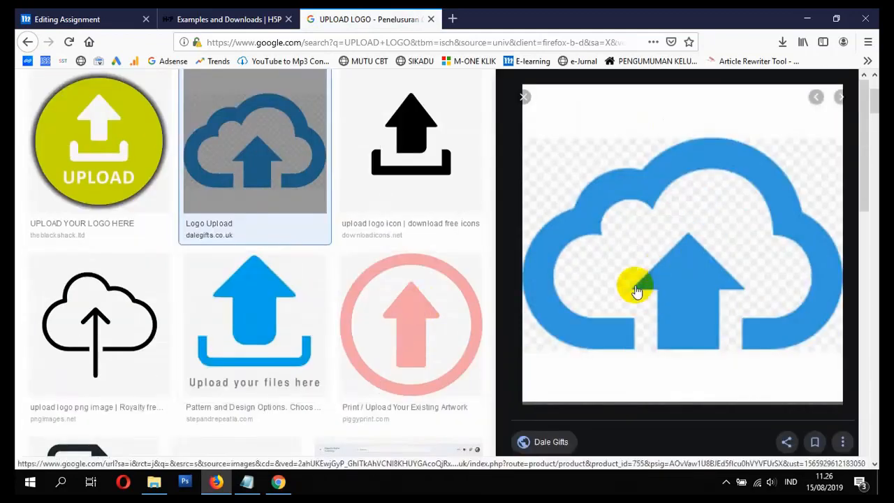
pyautogui.rightClick(677, 279)
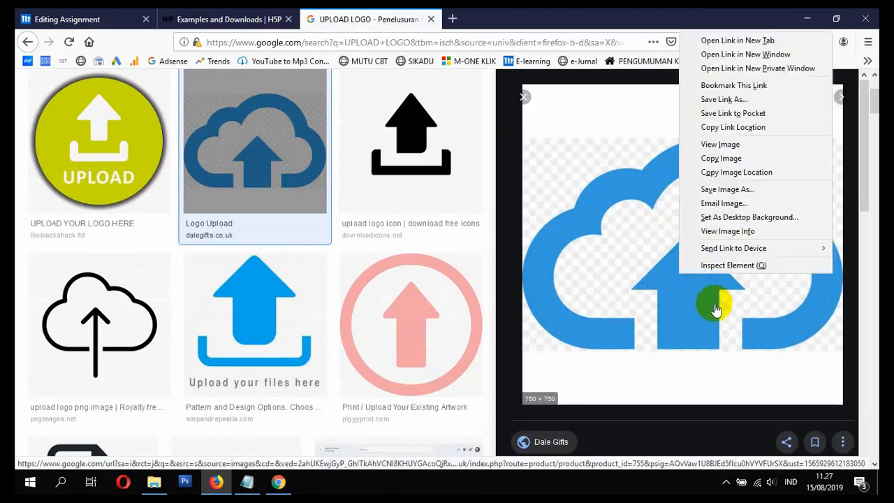
pyautogui.click(733, 173)
# Step: Return to the assignment form and start inserting an image in its description, pasting the copied image address as the URL
pyautogui.click(124, 19)
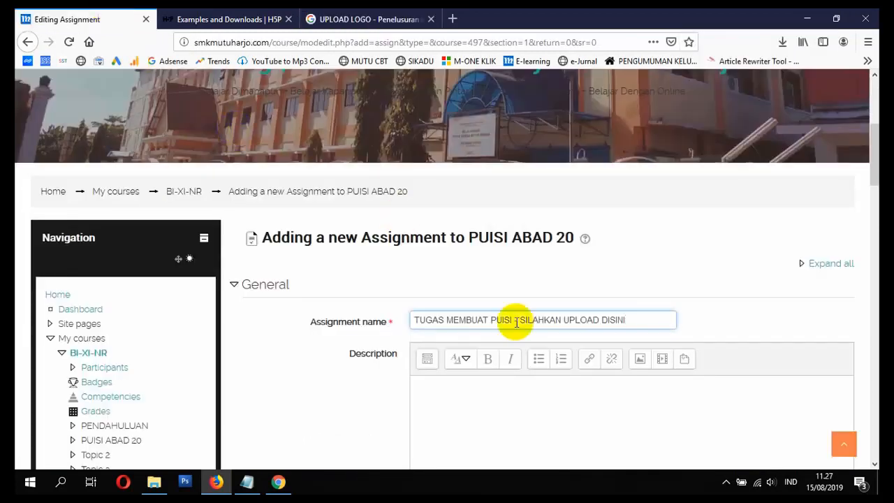
pyautogui.scroll(-3, 517, 323)
pyautogui.click(481, 314)
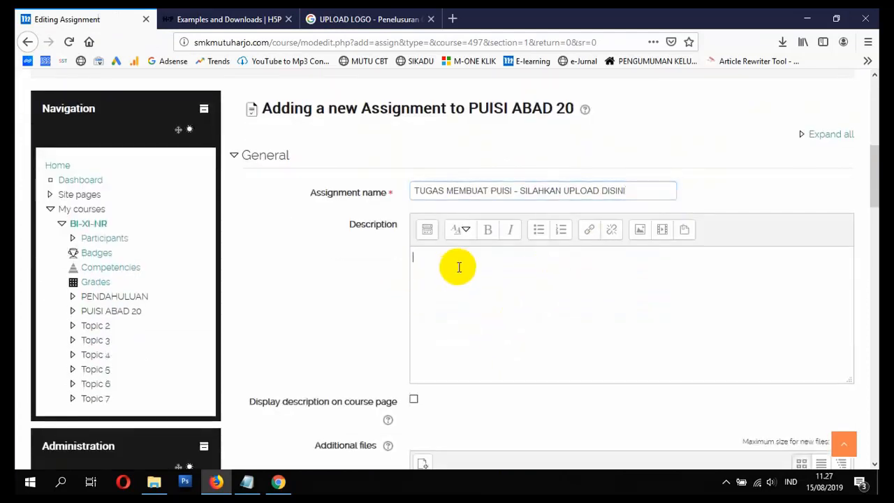
pyautogui.click(640, 230)
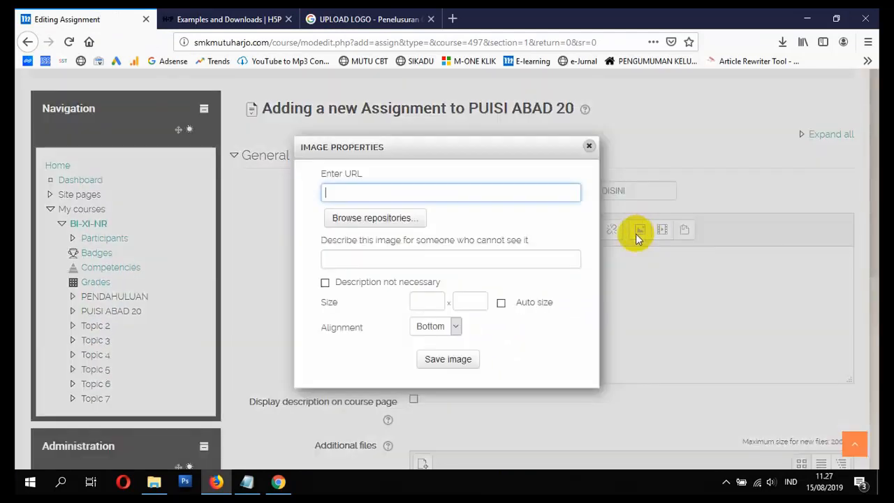
pyautogui.rightClick(438, 195)
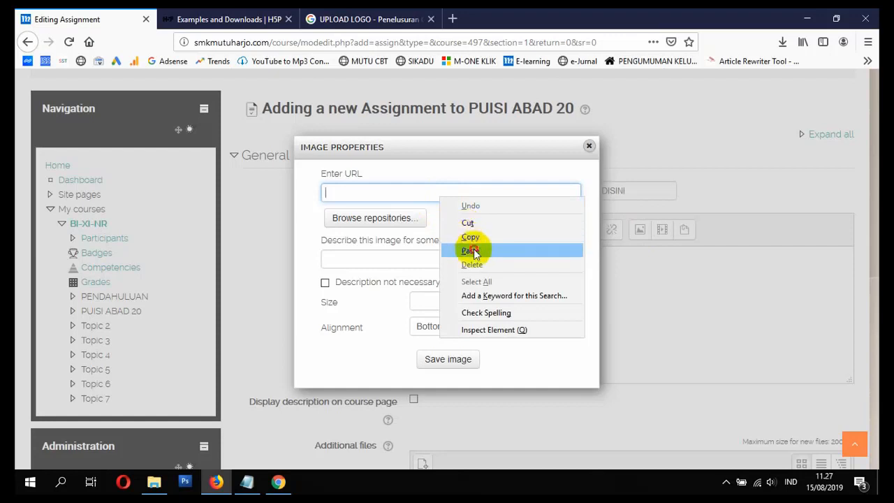
pyautogui.click(493, 247)
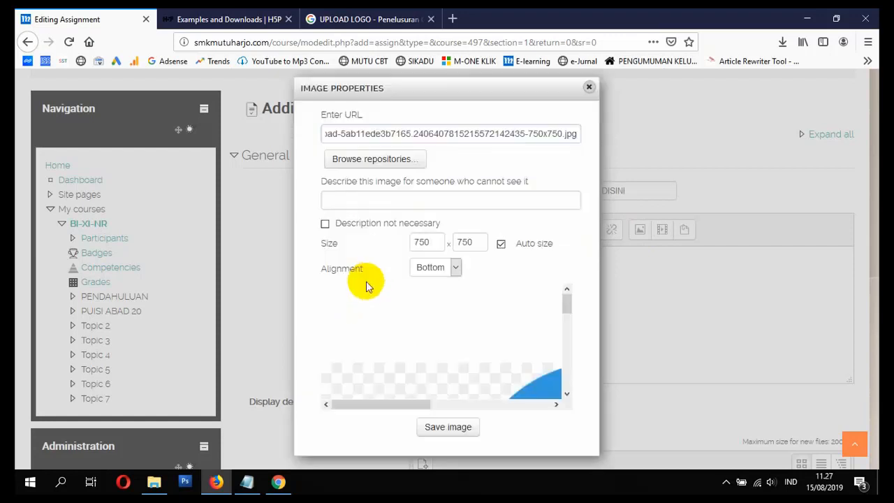
# Step: Mark the image description as not necessary, set the image size to 250 x 250 and save the image
pyautogui.click(355, 226)
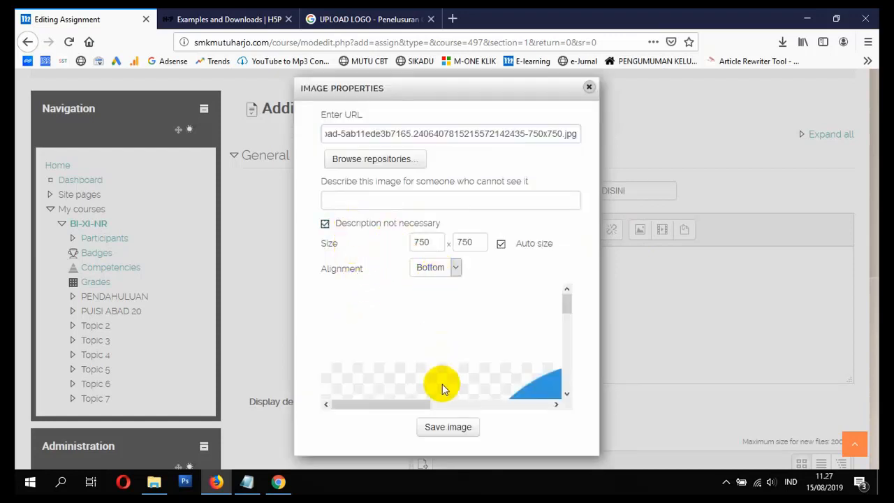
pyautogui.moveTo(433, 243); pyautogui.dragTo(356, 251)
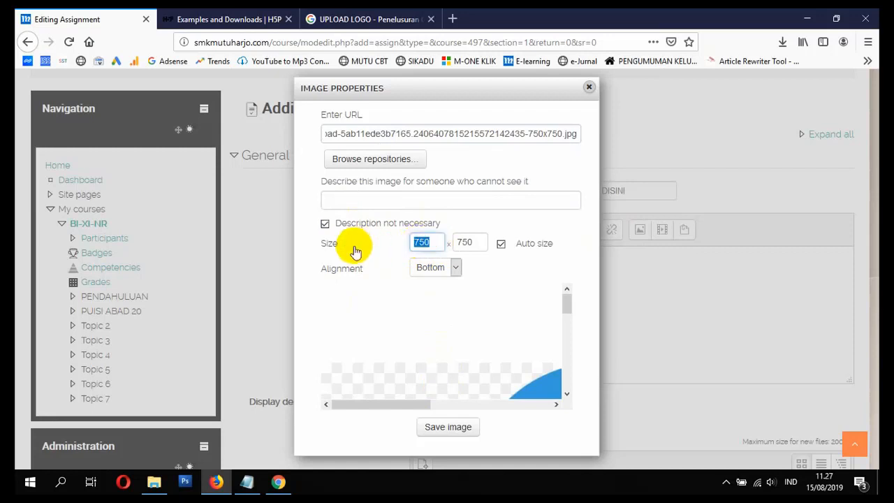
pyautogui.write('250')
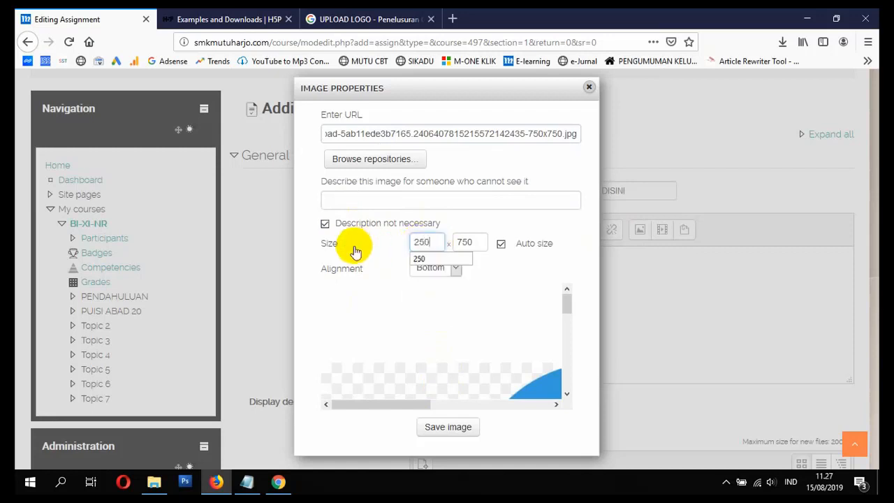
pyautogui.click(438, 257)
pyautogui.click(478, 242)
pyautogui.scroll(-1, 472, 383)
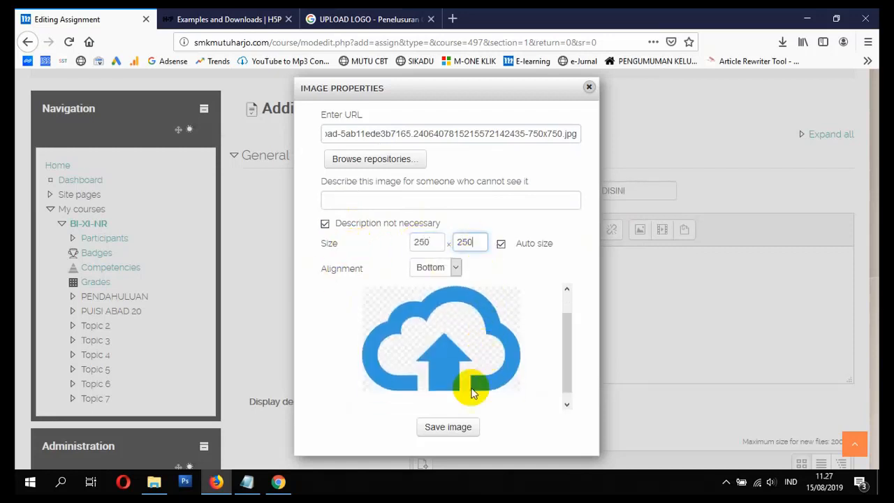
pyautogui.click(452, 428)
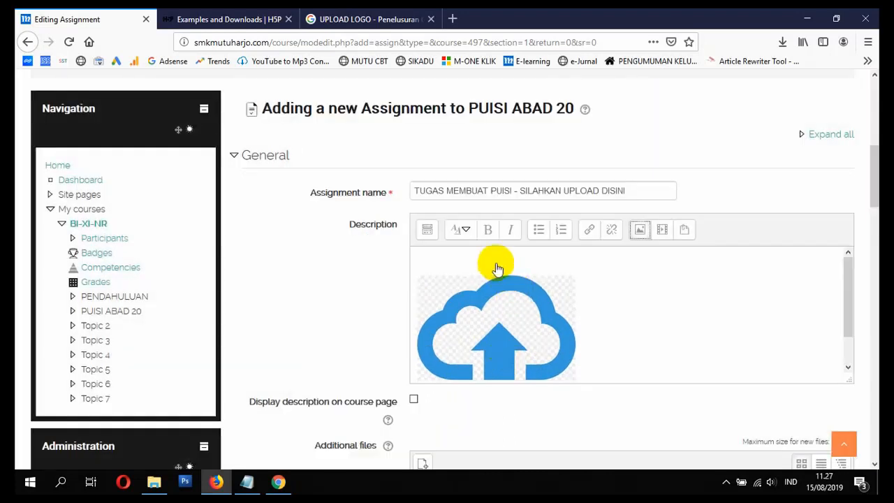
# Step: Check the inserted cloud image in the description and enable displaying the description on the course page
pyautogui.click(494, 267)
pyautogui.click(590, 286)
pyautogui.click(494, 270)
pyautogui.scroll(-1, 520, 342)
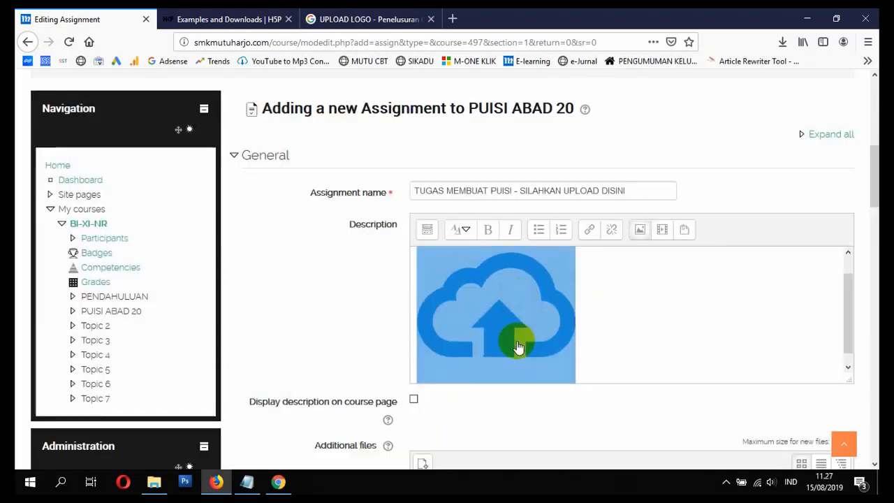
pyautogui.click(411, 399)
pyautogui.scroll(-3, 412, 398)
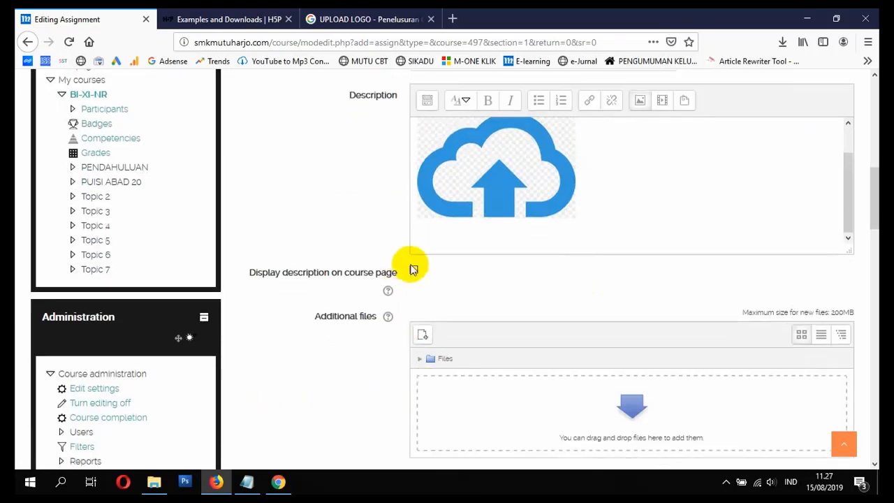
# Step: Review the availability dates of the assignment and enable online text in addition to file submissions
pyautogui.scroll(2, 468, 321)
pyautogui.scroll(-5, 479, 335)
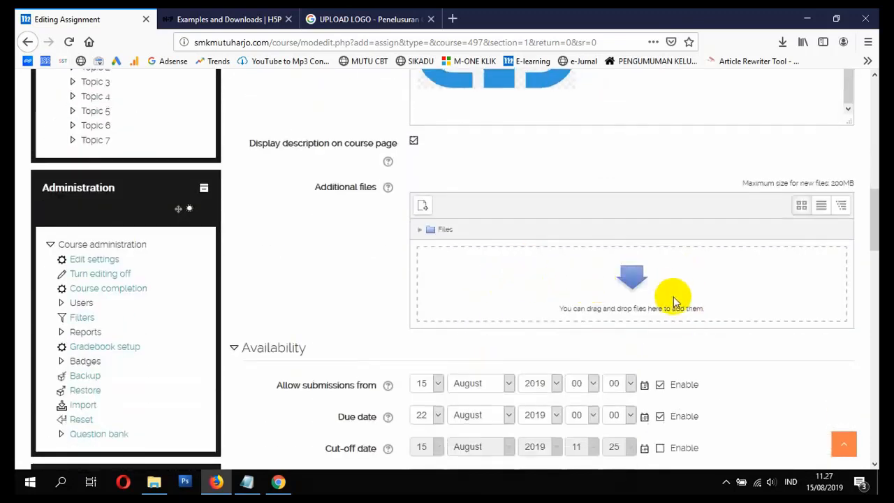
pyautogui.scroll(-5, 675, 310)
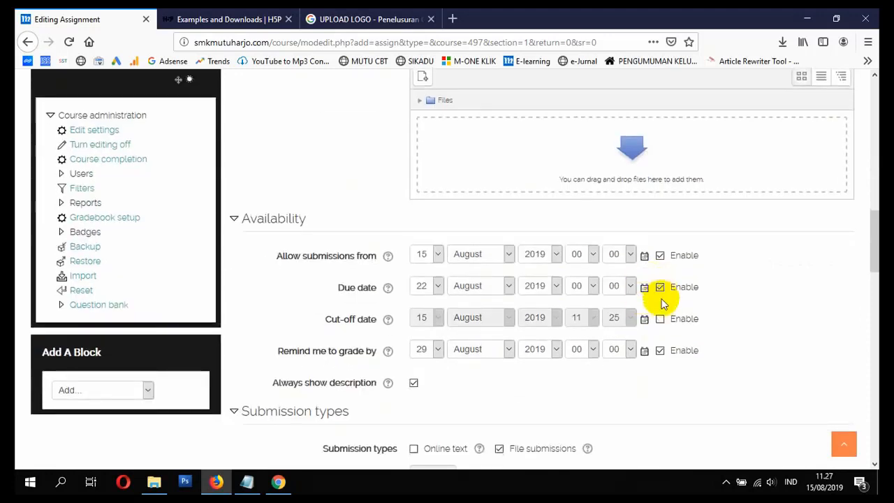
pyautogui.scroll(-1, 659, 305)
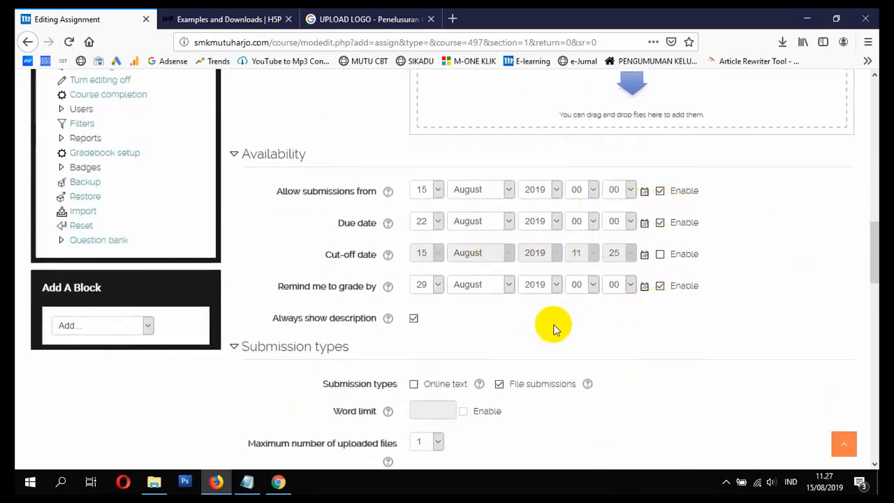
pyautogui.scroll(-2, 552, 323)
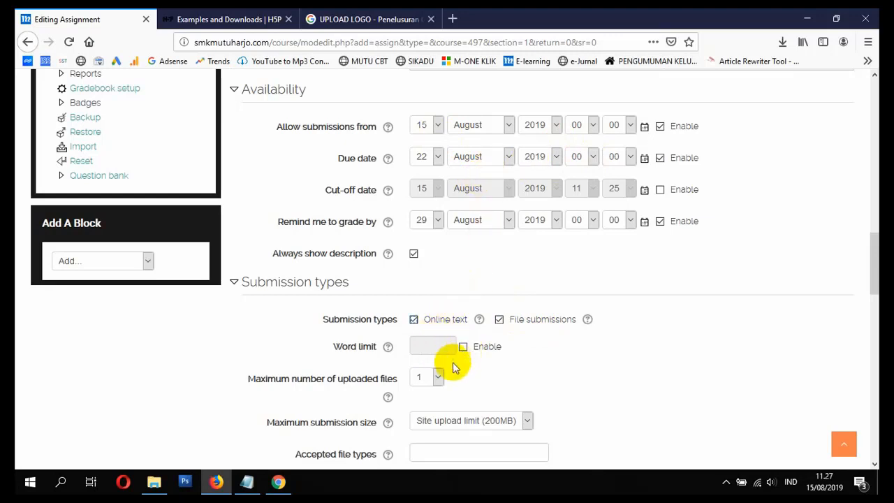
pyautogui.scroll(-2, 447, 363)
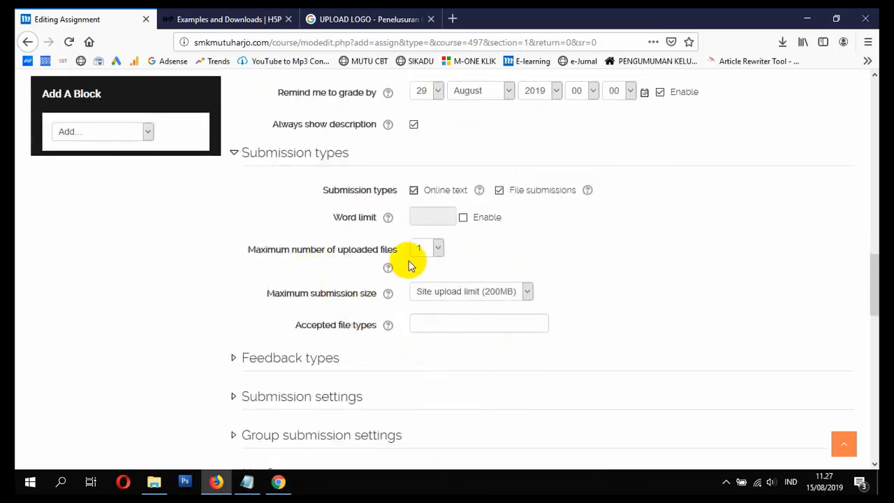
# Step: Show the feedback type options and try entering a restriction for the accepted file types
pyautogui.scroll(-1, 419, 272)
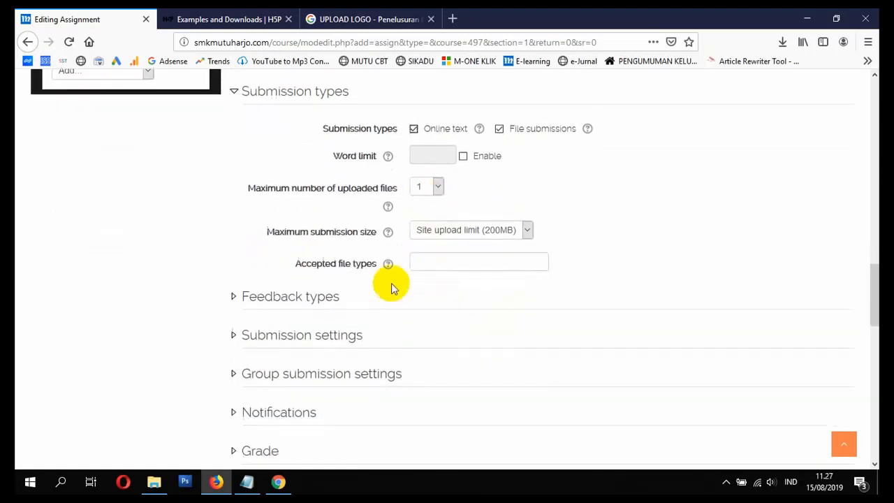
pyautogui.click(299, 296)
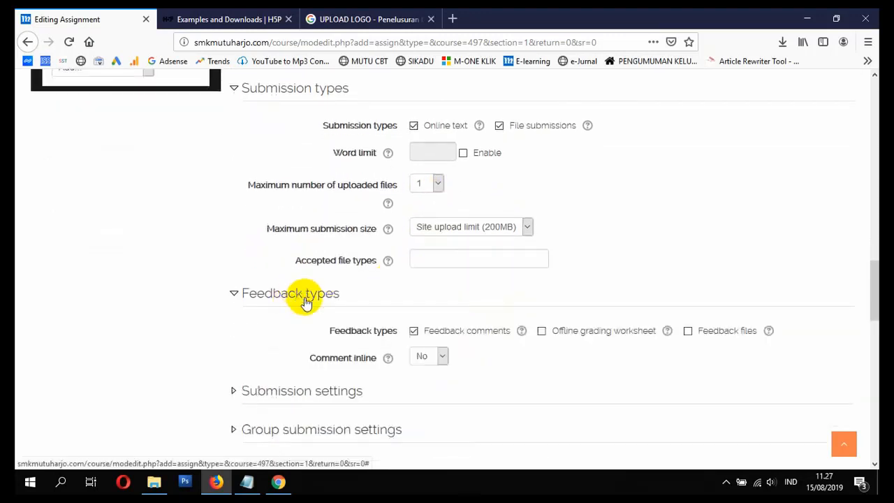
pyautogui.click(421, 258)
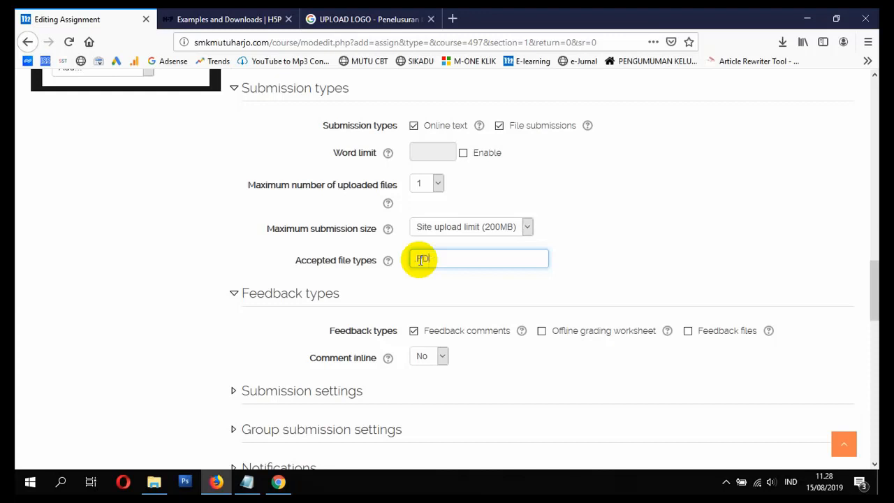
pyautogui.scroll(-2, 391, 293)
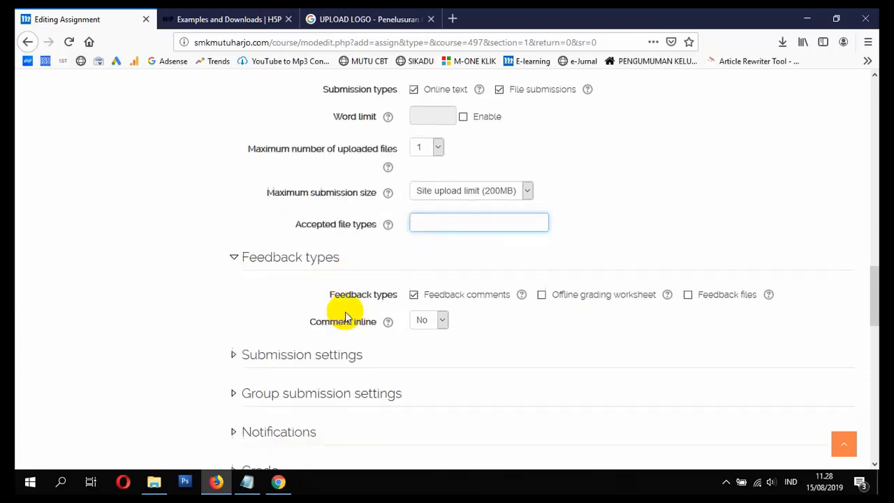
# Step: Look over the assignment's grade settings, then save the assignment and return to the course page
pyautogui.scroll(-7, 419, 289)
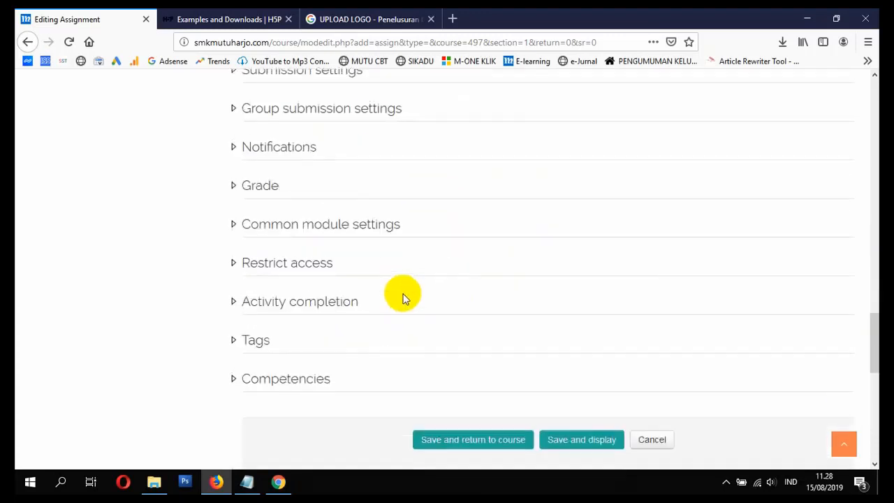
pyautogui.click(237, 184)
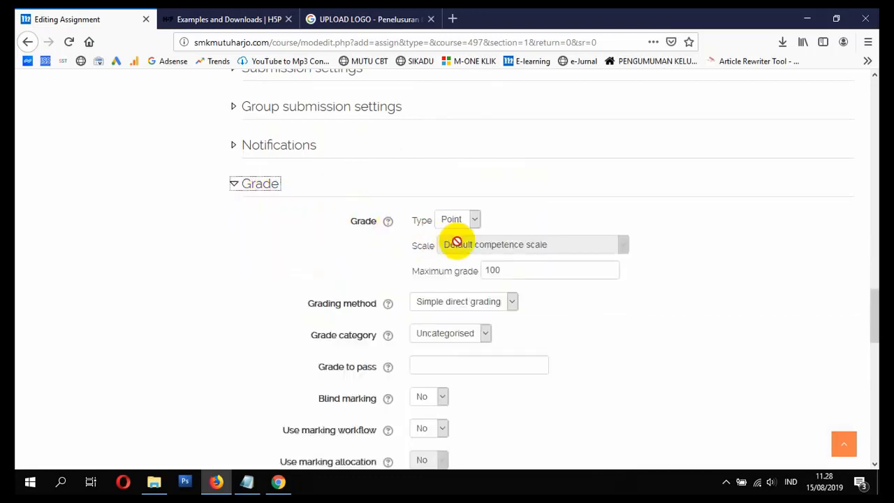
pyautogui.click(233, 183)
pyautogui.scroll(2, 381, 232)
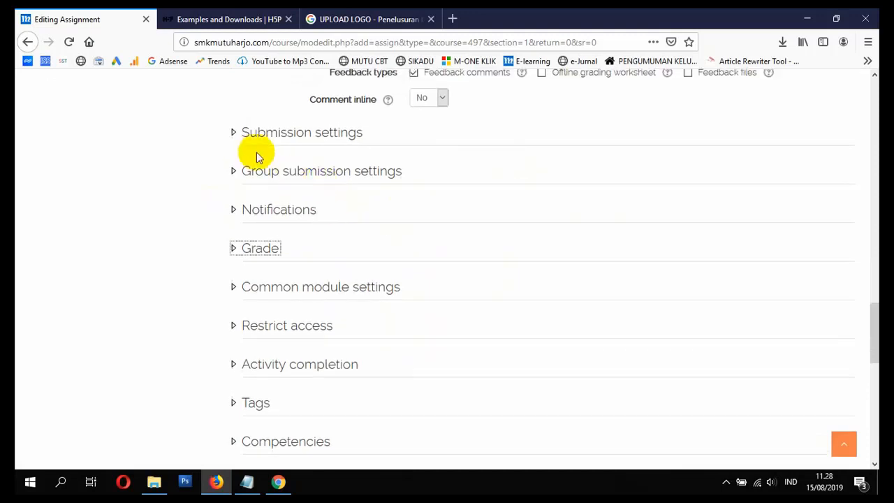
pyautogui.scroll(-6, 309, 200)
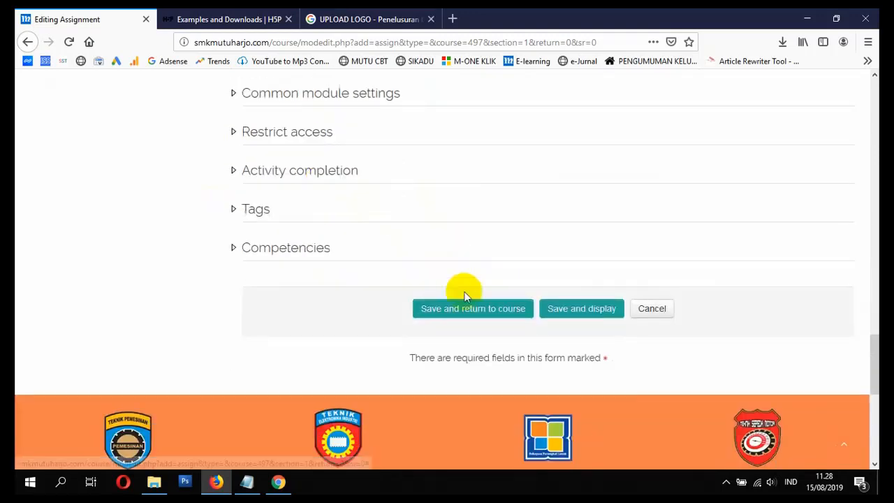
pyautogui.click(460, 314)
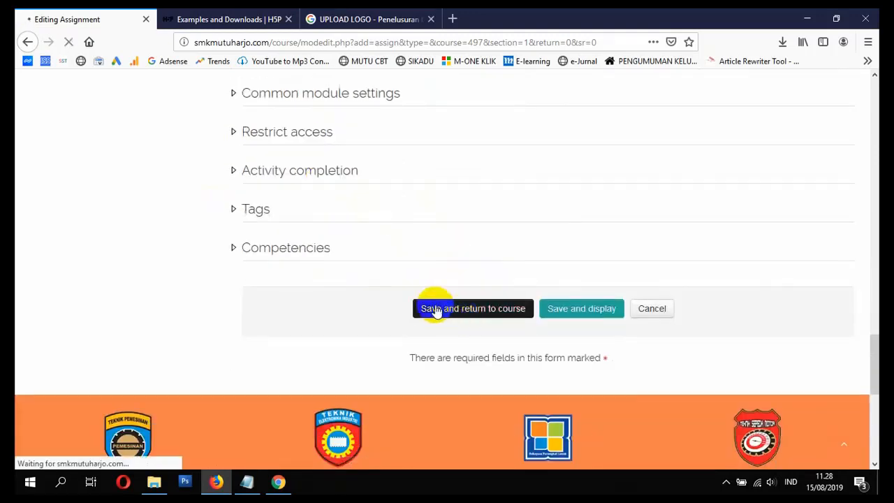
pyautogui.scroll(-8, 436, 312)
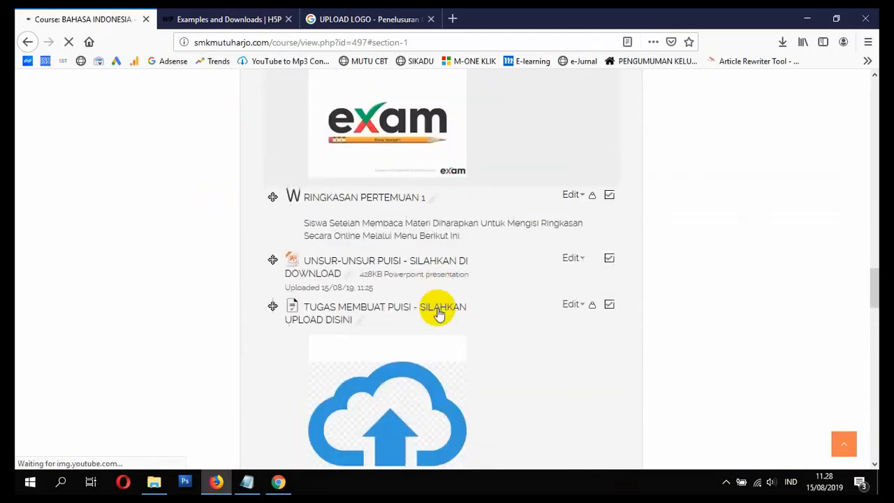
pyautogui.scroll(3, 437, 314)
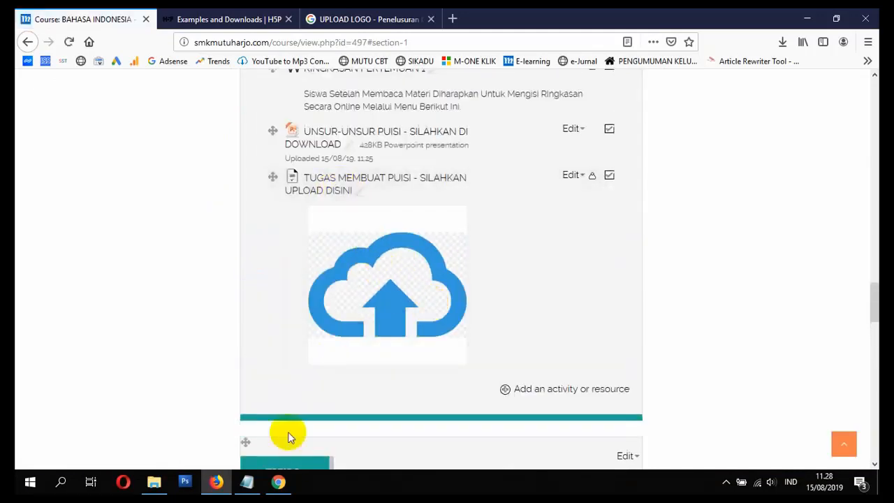
# Step: Switch to the student's session in Chrome, reload the BI-XI-NR course page and open the assignment TUGAS MEMBUAT PUISI - SILAHKAN UPLOAD DISINI
pyautogui.click(276, 488)
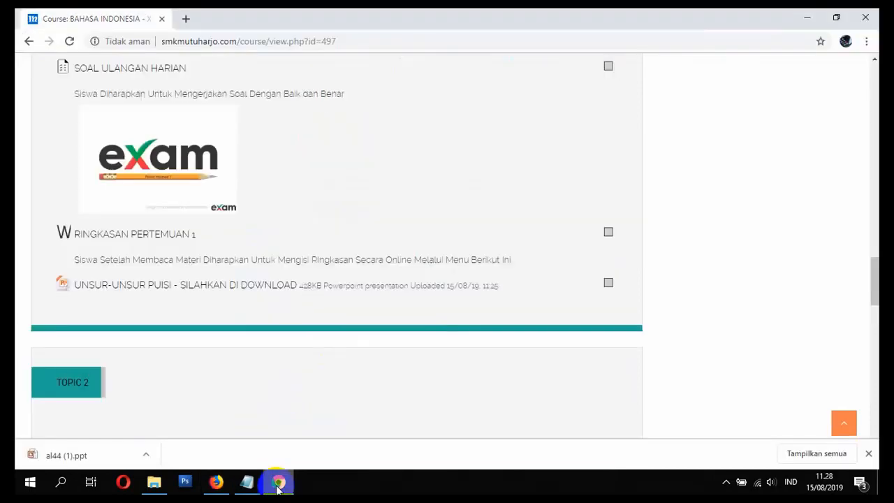
pyautogui.scroll(5, 375, 231)
pyautogui.scroll(10, 375, 232)
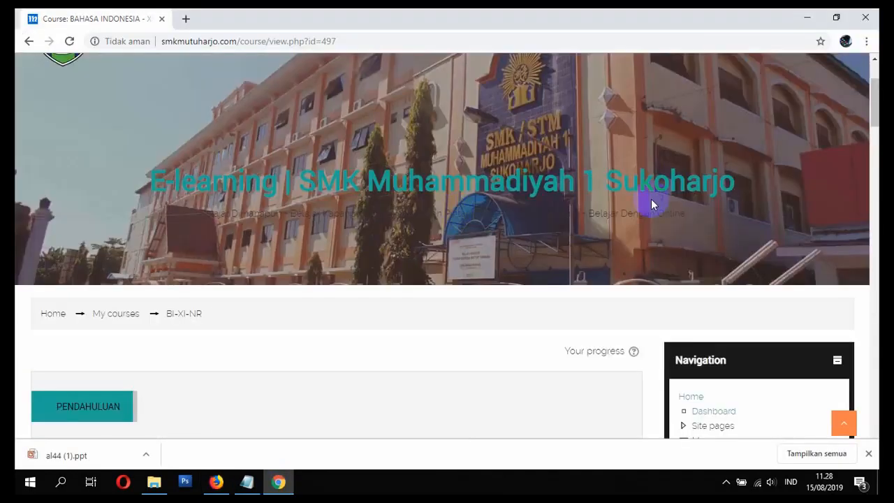
pyautogui.click(71, 42)
pyautogui.scroll(-5, 412, 279)
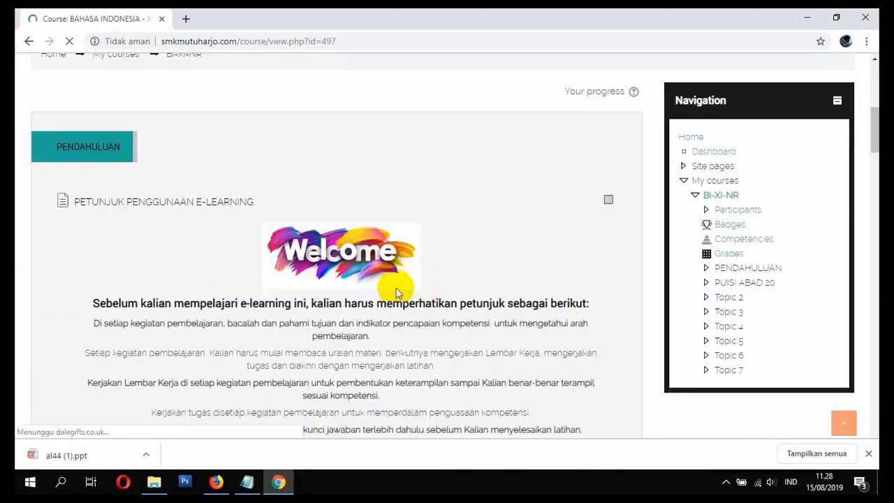
pyautogui.scroll(-15, 395, 300)
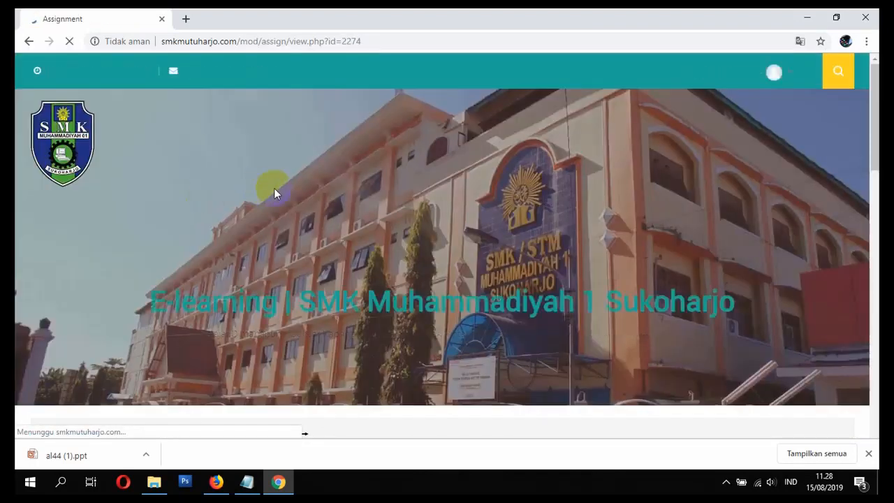
# Step: Start a submission with the online text "Bpk. Berikut Adalah Tugas Untuk Membuat Puisi Dari Kelompok Kami :" and a numbered list of three group members' names
pyautogui.scroll(-3, 418, 216)
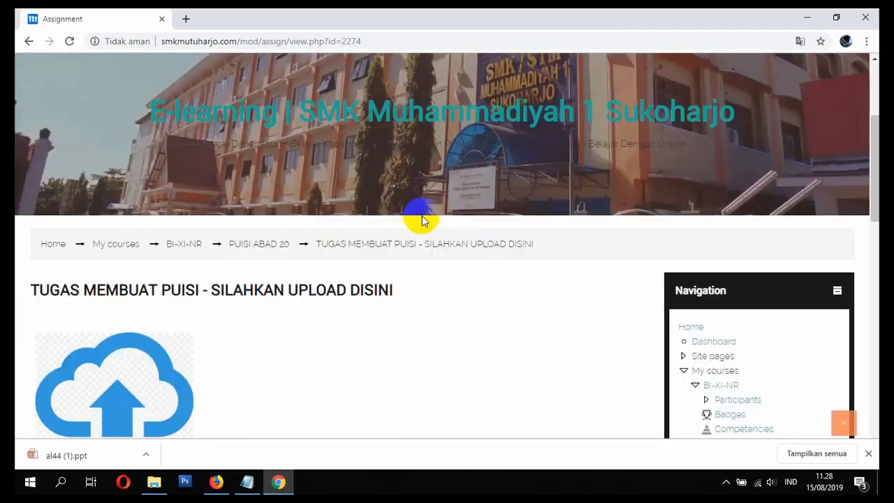
pyautogui.scroll(-5, 422, 240)
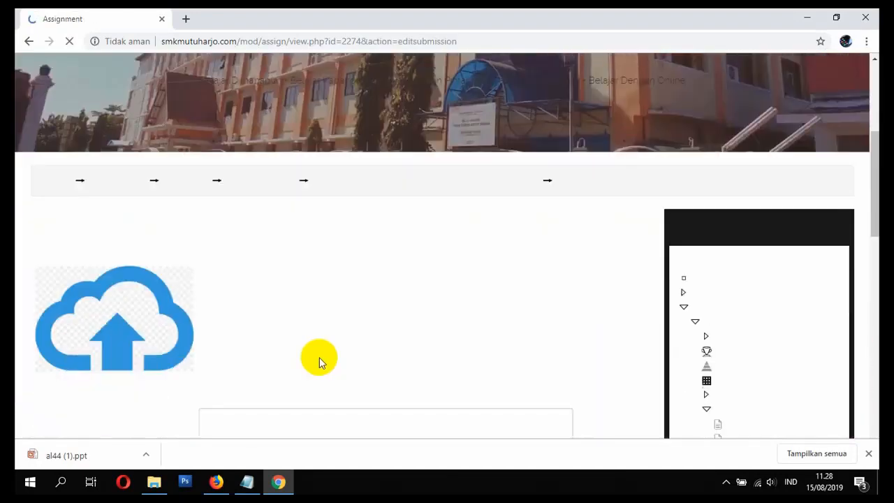
pyautogui.click(281, 268)
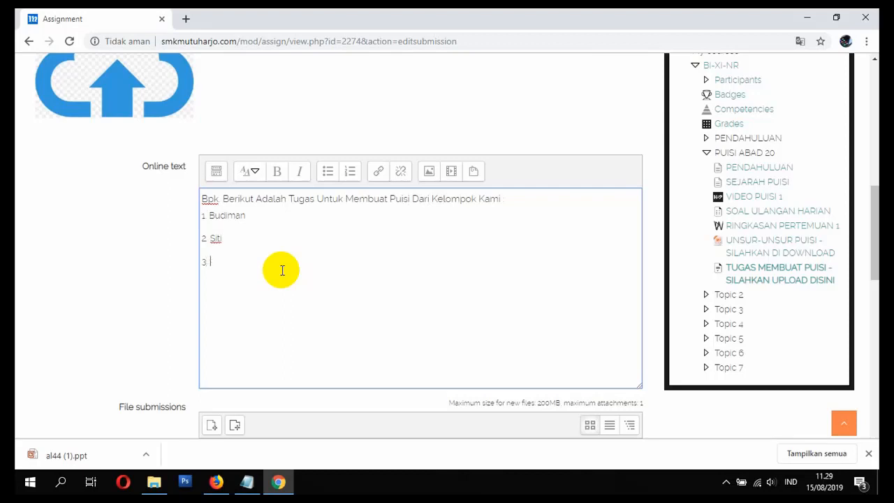
# Step: Upload al44 (1).ppt from the Downloads folder as the submission file, save the changes and check the submission status
pyautogui.scroll(-3, 282, 270)
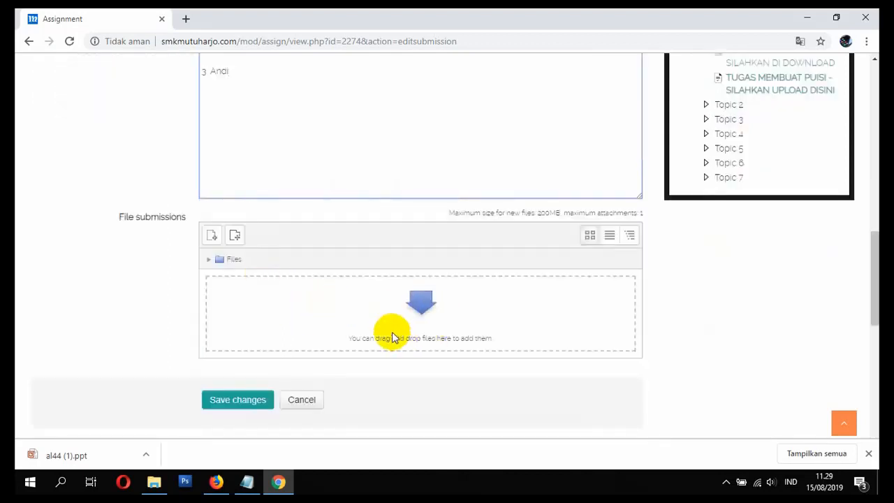
pyautogui.click(212, 238)
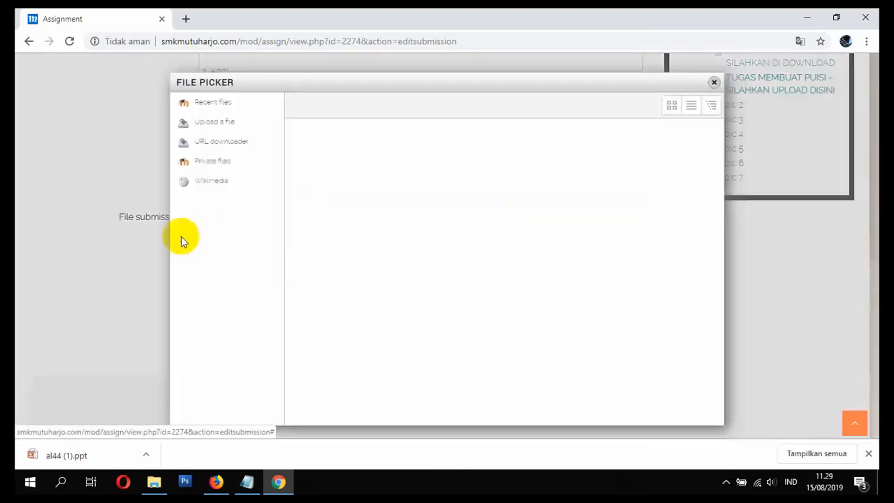
pyautogui.click(221, 127)
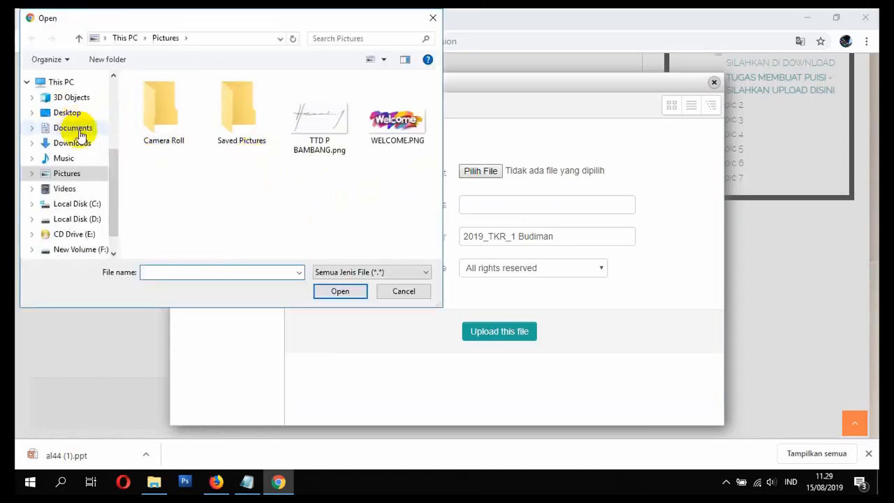
pyautogui.click(76, 142)
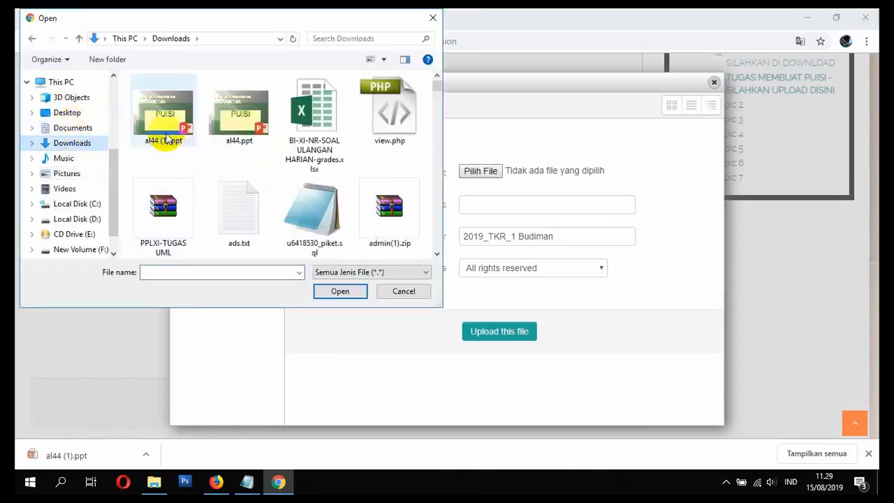
pyautogui.doubleClick(162, 119)
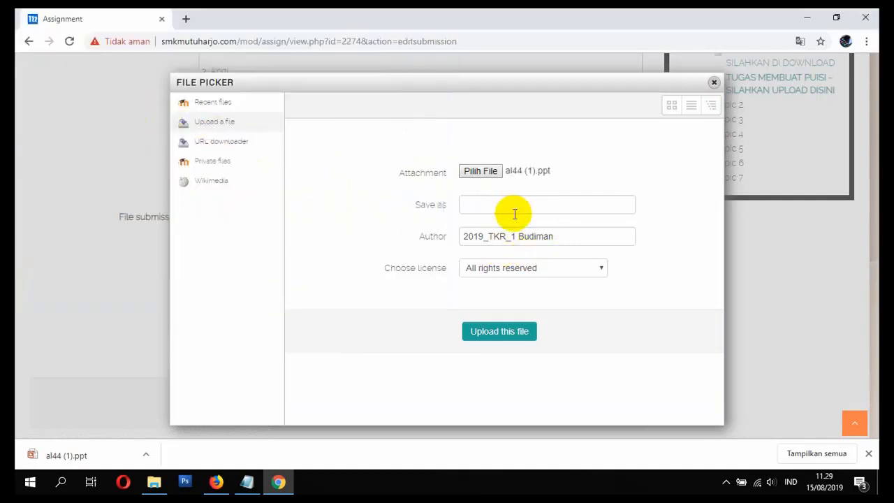
pyautogui.click(494, 332)
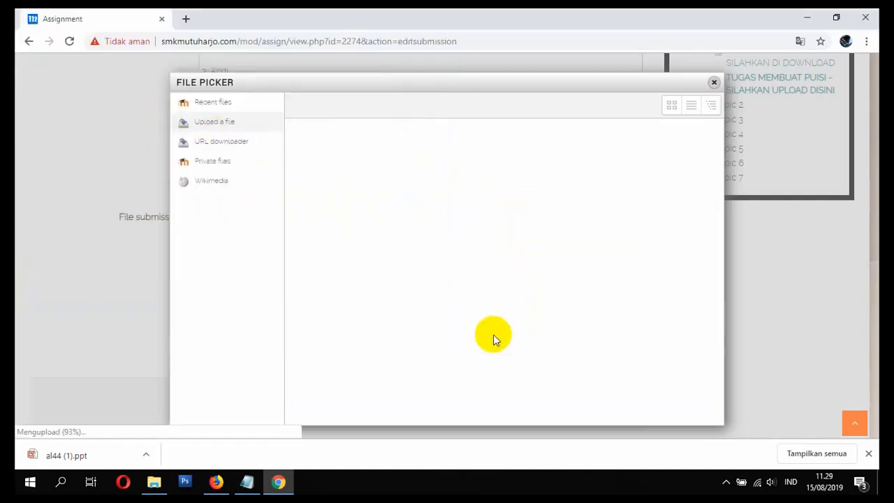
pyautogui.click(238, 348)
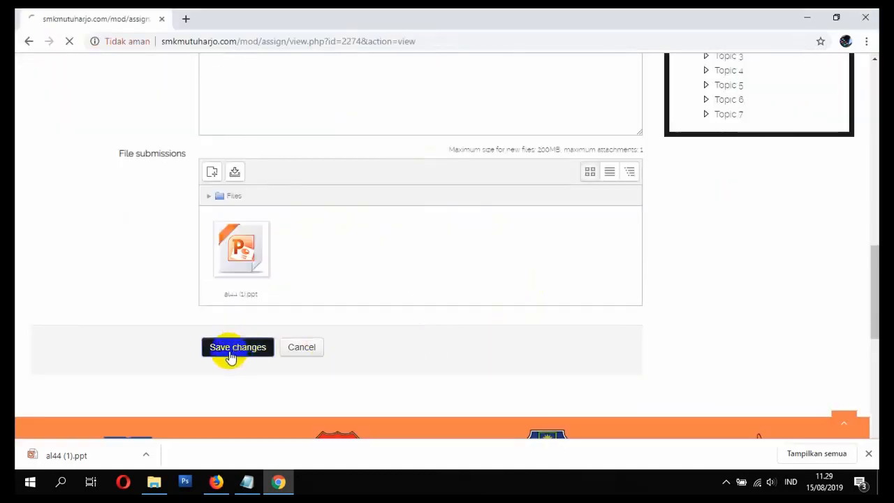
pyautogui.scroll(-4, 286, 324)
pyautogui.scroll(-7, 304, 324)
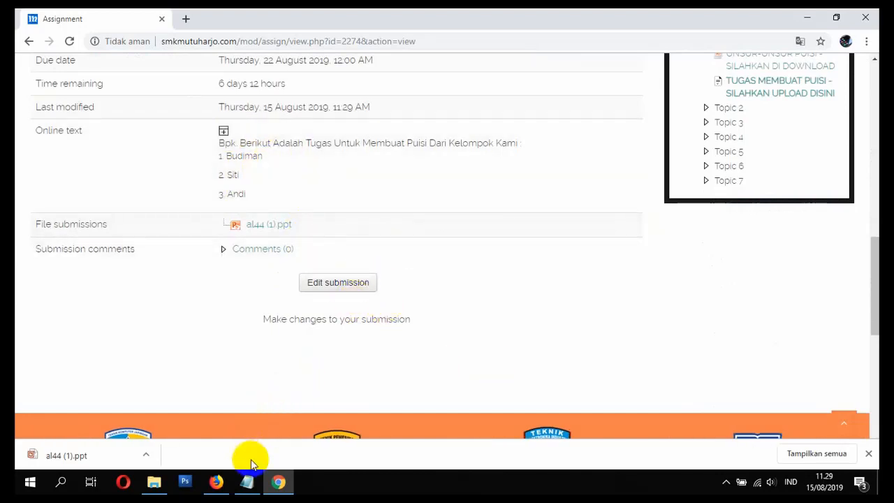
# Step: Switch back to the teacher's session in Firefox, open the poetry assignment's grading summary and start grading
pyautogui.click(221, 482)
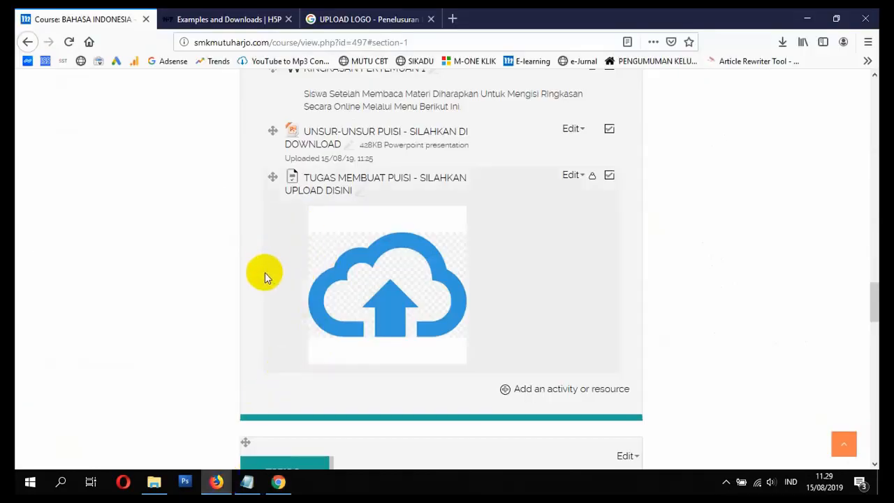
pyautogui.click(330, 193)
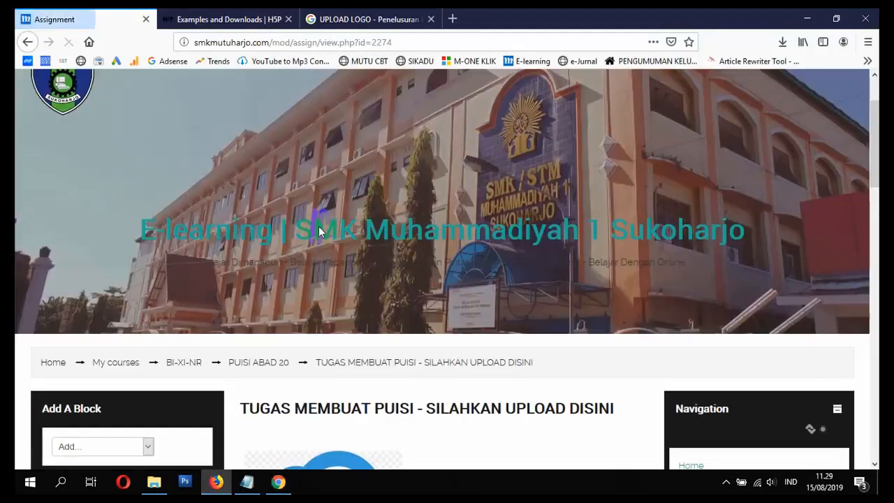
pyautogui.scroll(-5, 319, 226)
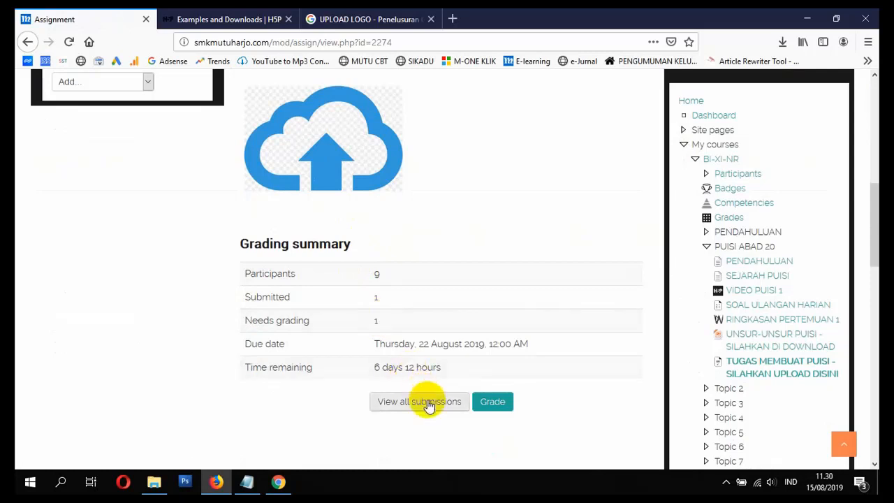
pyautogui.click(489, 408)
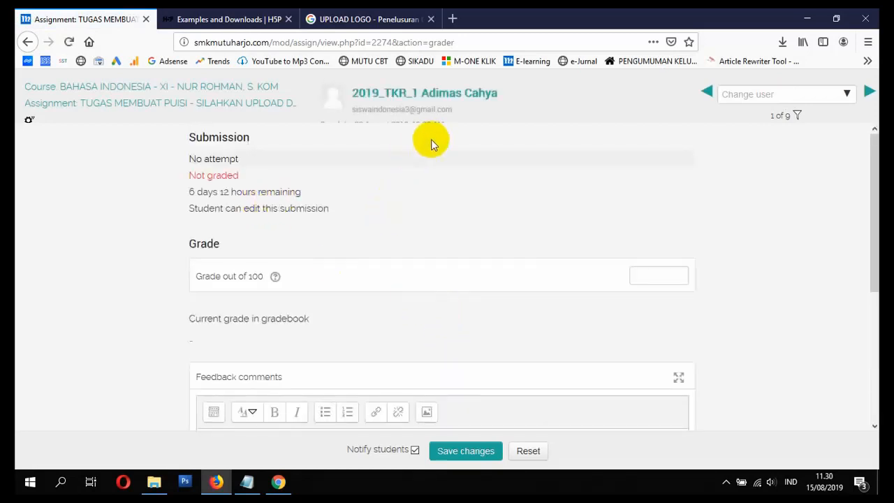
# Step: Grade the first listed student 90 out of 100 with the feedback comment "Puisi Anda Sangat Bagus" and save the changes
pyautogui.scroll(-3, 431, 139)
pyautogui.scroll(3, 377, 239)
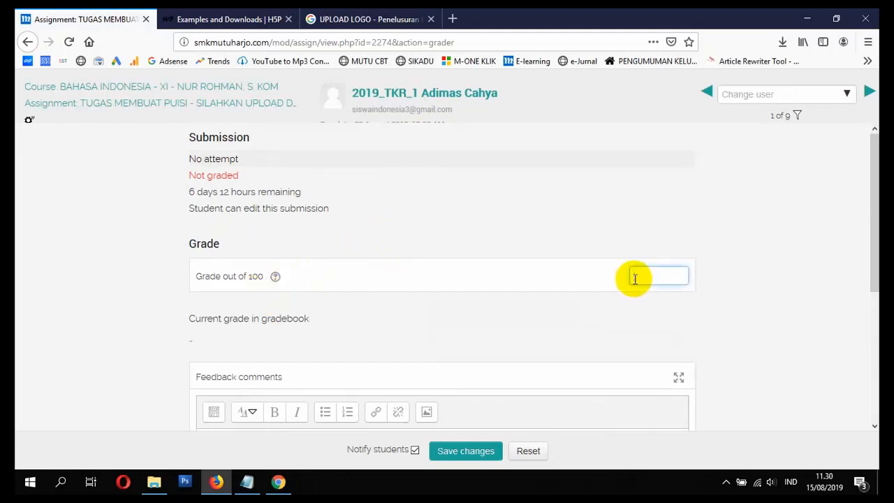
pyautogui.scroll(-3, 572, 317)
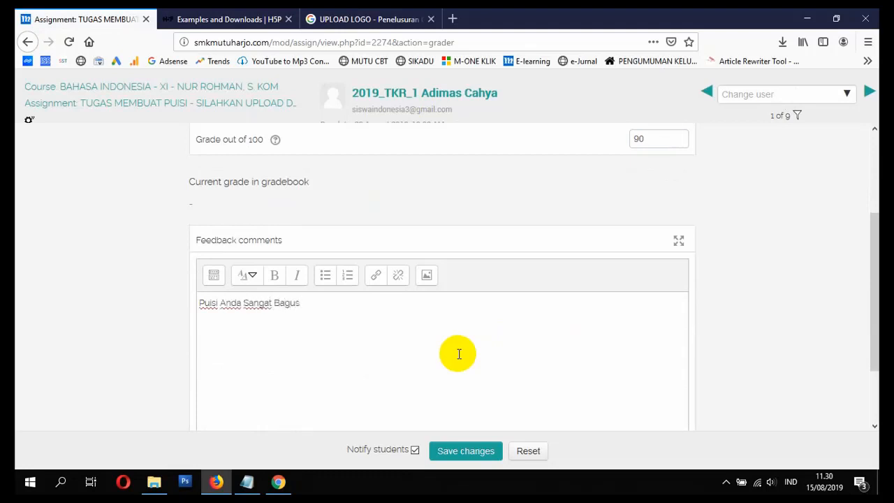
pyautogui.scroll(-2, 458, 356)
pyautogui.click(494, 452)
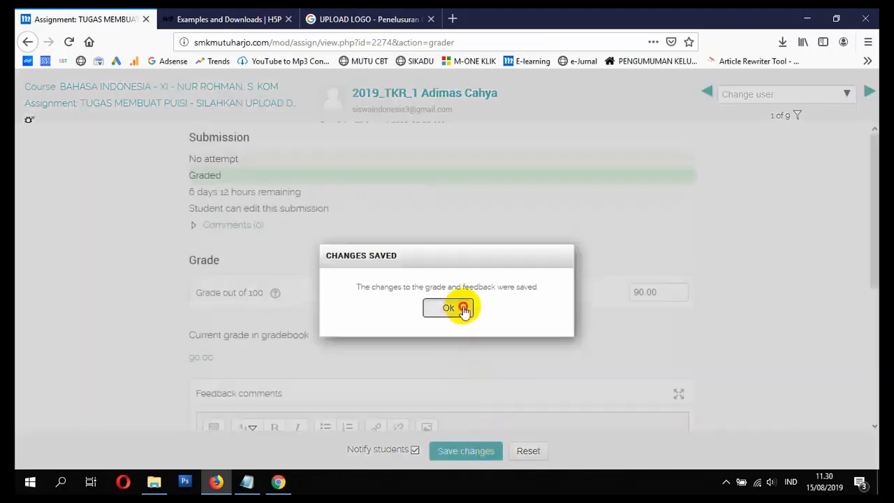
pyautogui.click(463, 309)
pyautogui.scroll(-3, 423, 268)
pyautogui.scroll(3, 551, 289)
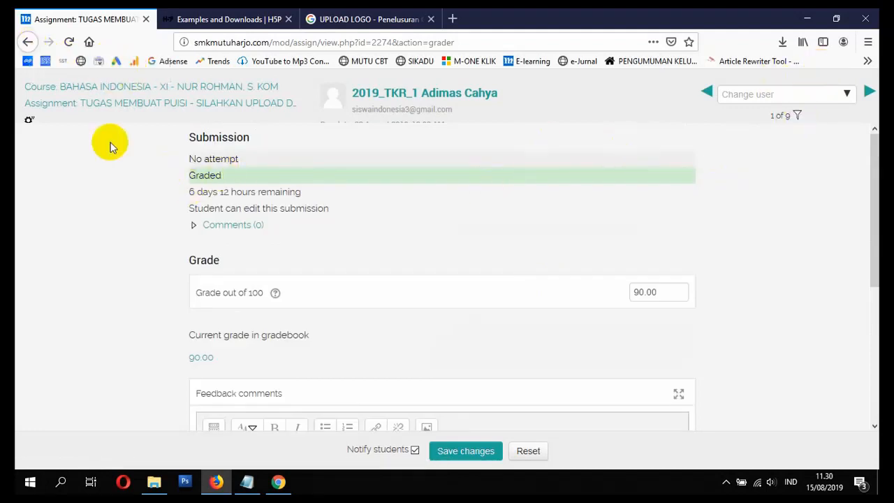
# Step: Look through the list of students to grade, then return to the grading summary and view all submissions
pyautogui.scroll(-3, 656, 127)
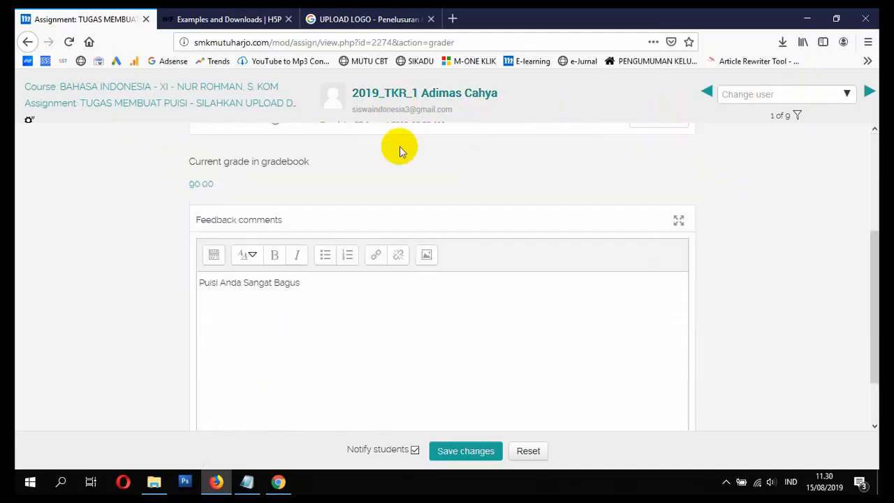
pyautogui.click(847, 95)
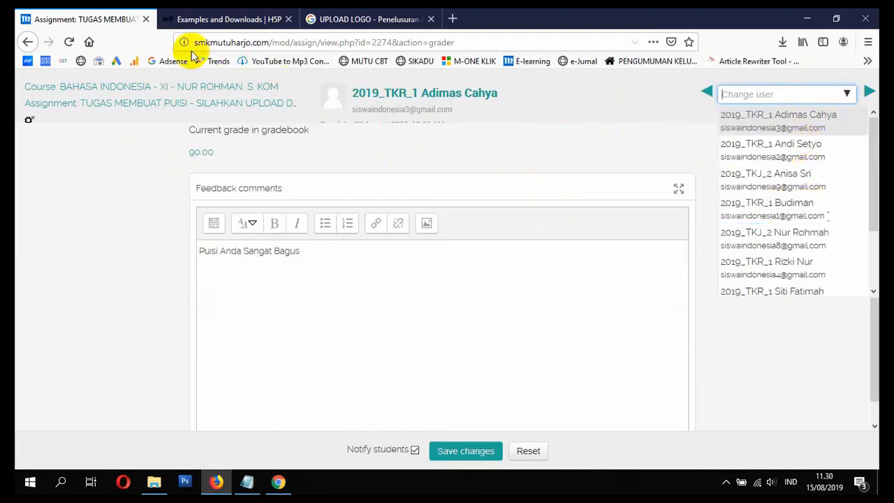
pyautogui.click(28, 42)
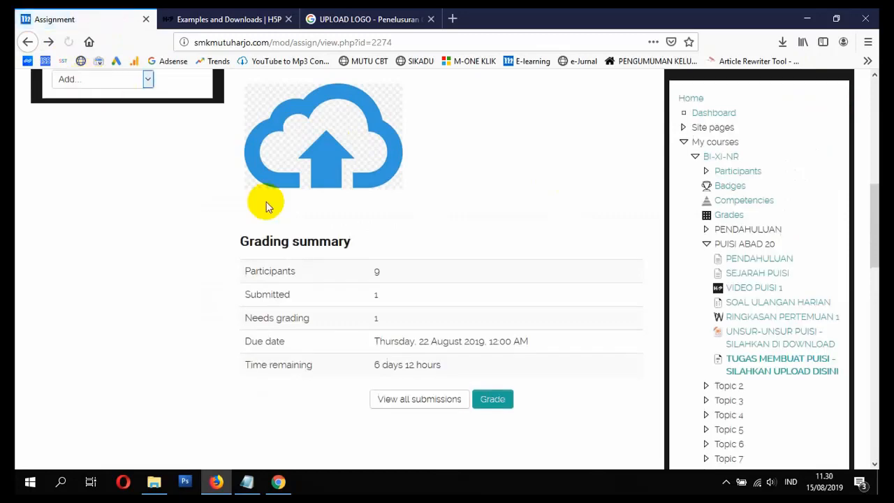
pyautogui.click(435, 400)
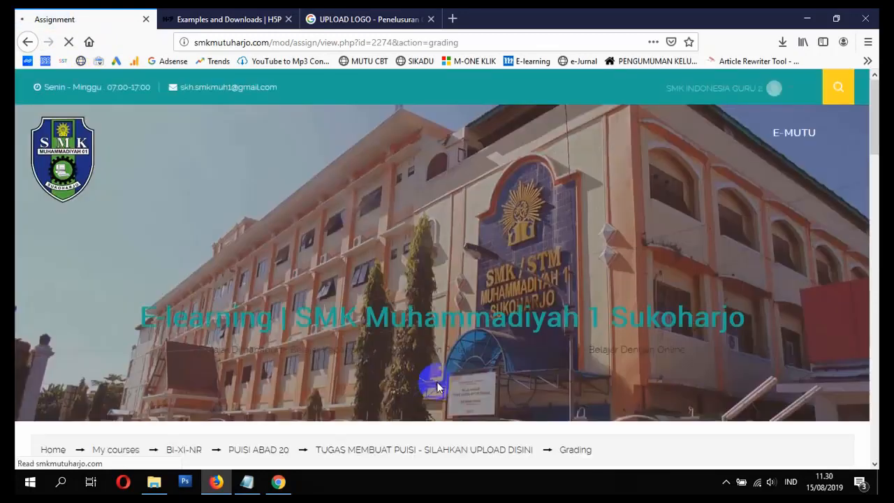
pyautogui.scroll(-3, 436, 381)
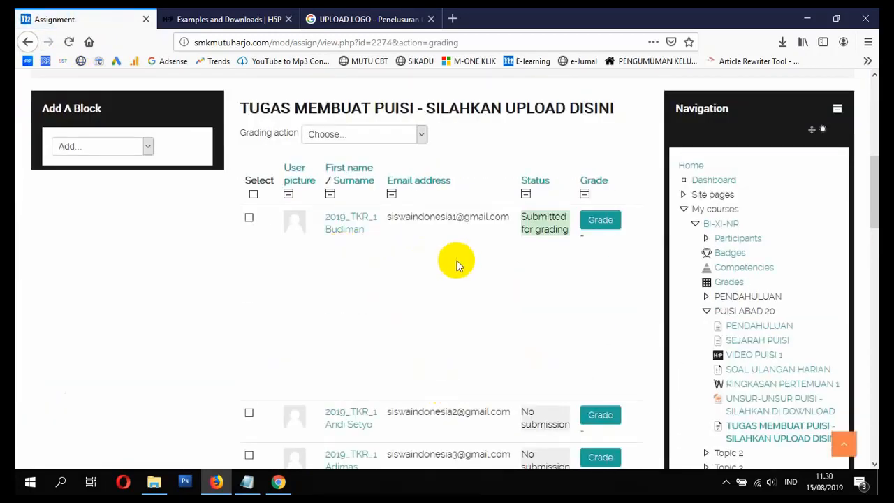
pyautogui.scroll(-1, 544, 243)
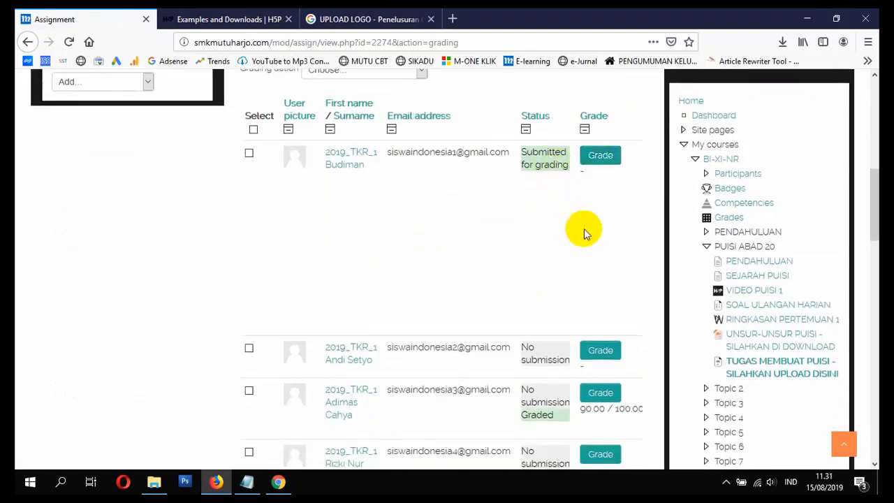
# Step: Grade the student whose work is submitted for grading 95 out of 100 with the feedback "Puisi Anda Sangat Menarik" and save the changes
pyautogui.click(600, 158)
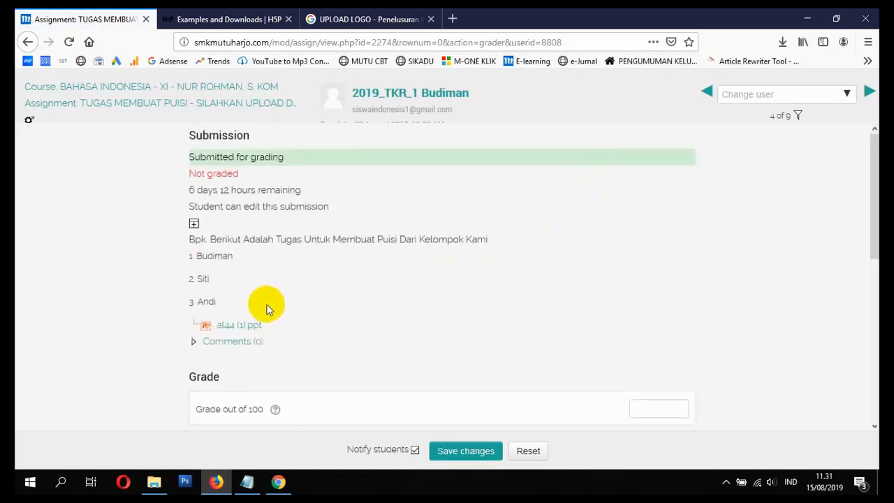
pyautogui.scroll(-2, 260, 294)
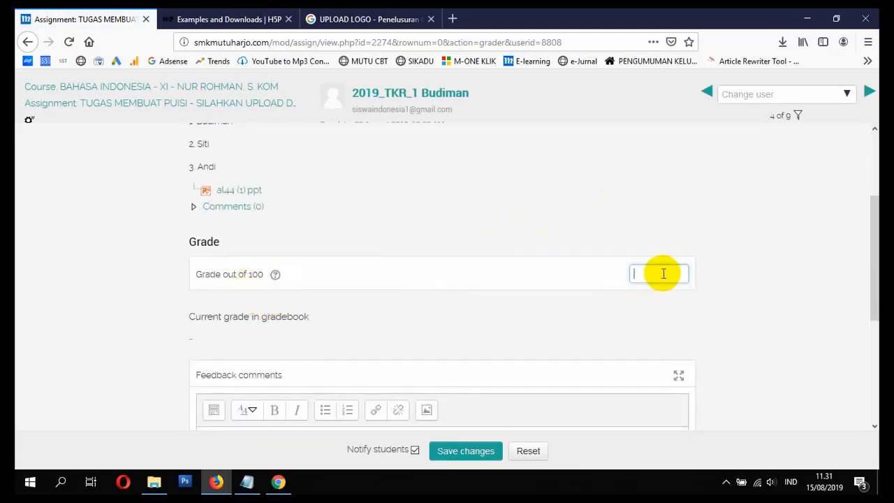
pyautogui.scroll(-3, 412, 340)
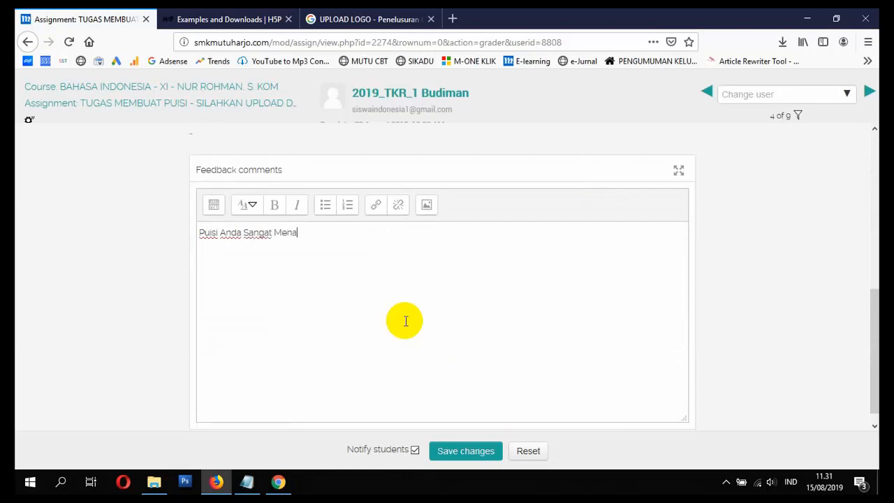
pyautogui.click(479, 450)
pyautogui.click(458, 309)
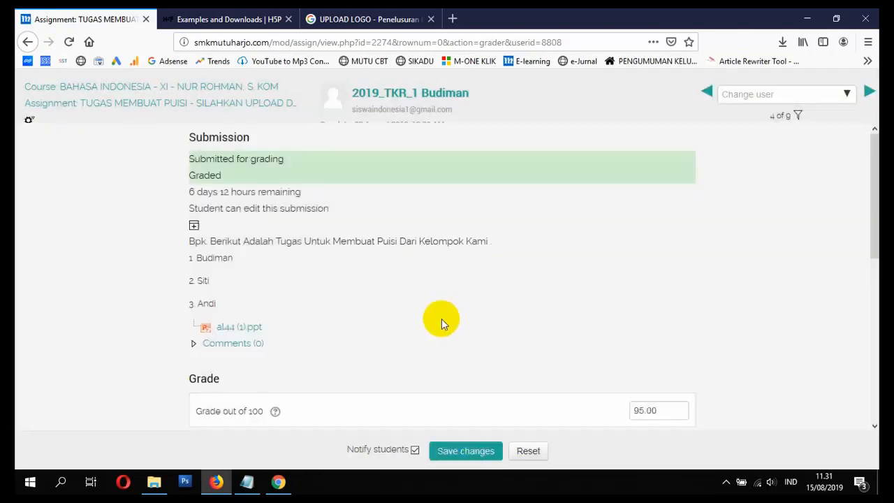
# Step: Return to the poetry assignment's submissions list and open the course gradebook from it
pyautogui.click(28, 44)
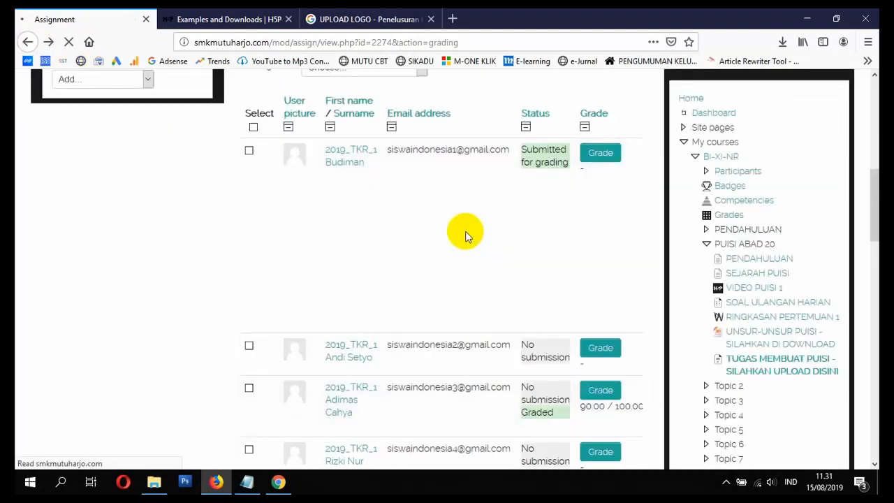
pyautogui.scroll(-7, 506, 217)
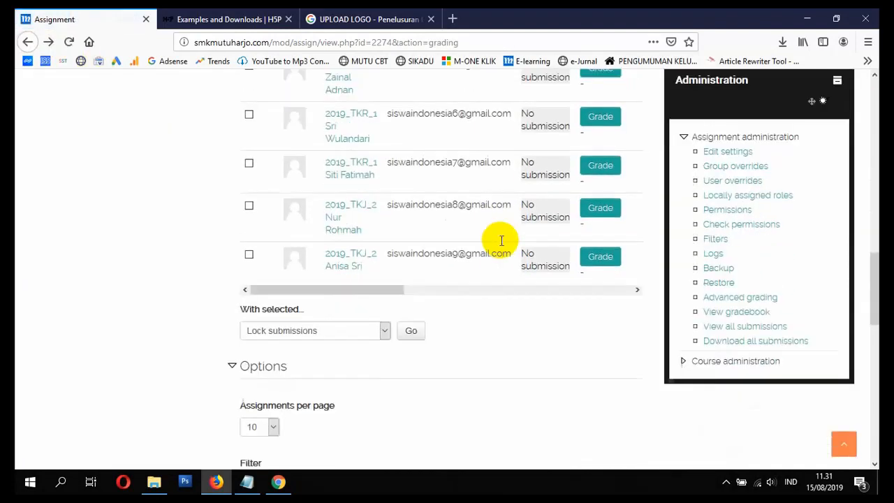
pyautogui.scroll(4, 493, 273)
pyautogui.scroll(4, 492, 277)
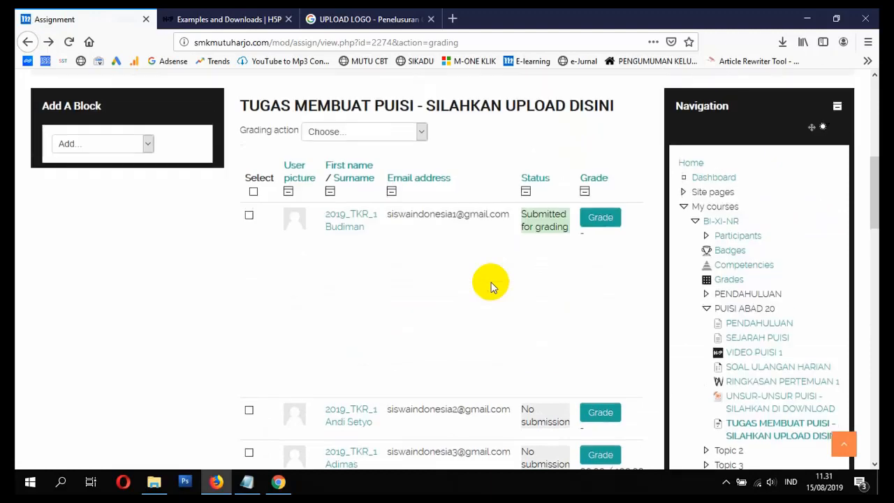
pyautogui.click(363, 139)
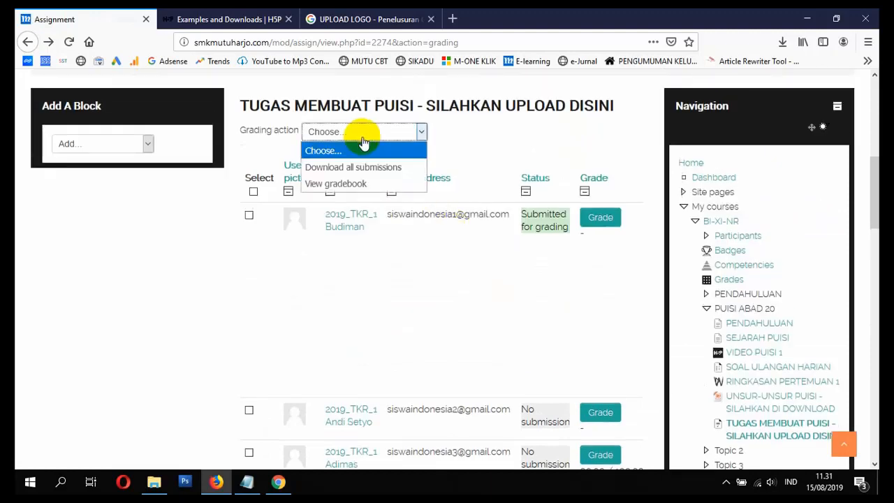
pyautogui.click(376, 186)
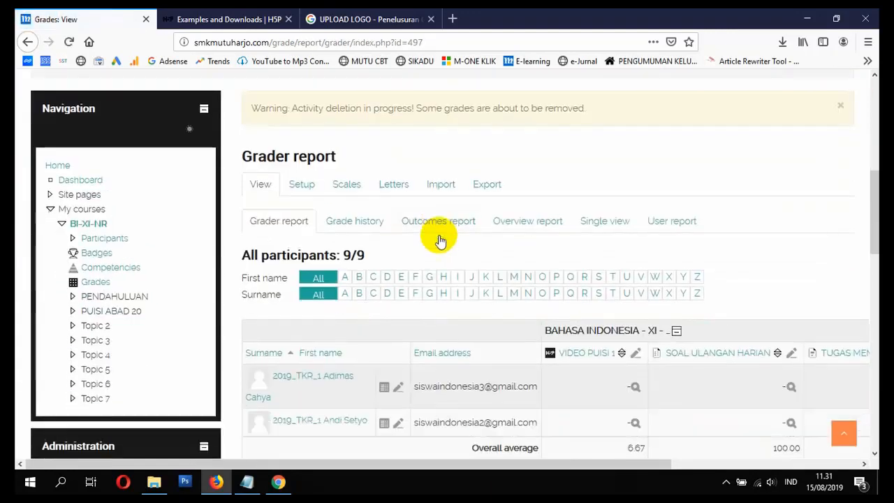
# Step: Examine all participants' grades in the grader report, including the video, quiz, poetry assignment and course total columns
pyautogui.scroll(-3, 439, 241)
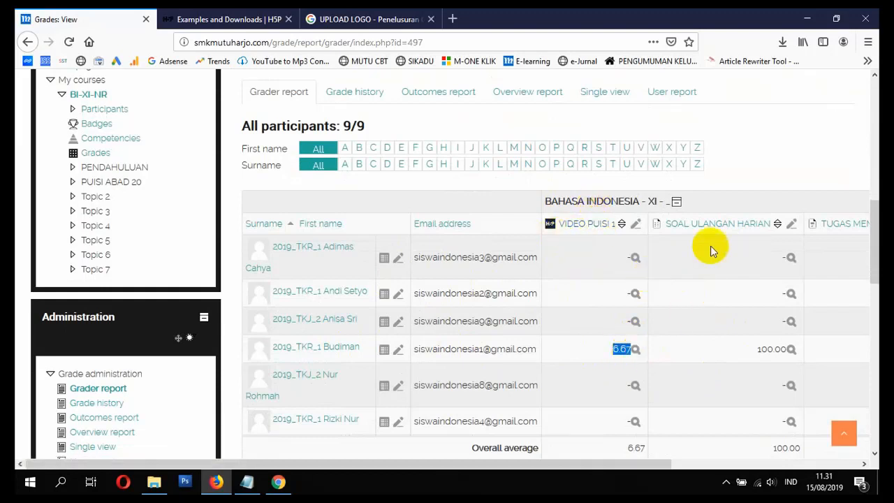
pyautogui.scroll(-1, 742, 295)
pyautogui.scroll(-1, 742, 295)
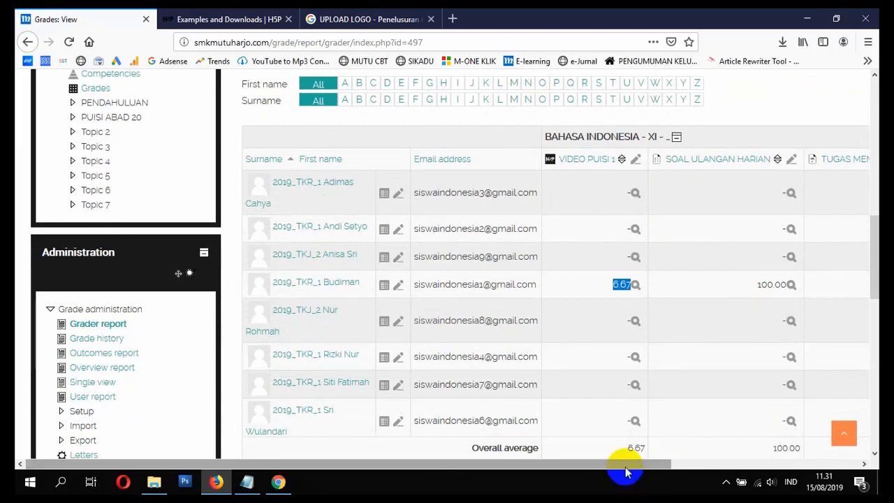
pyautogui.moveTo(624, 470); pyautogui.dragTo(817, 476)
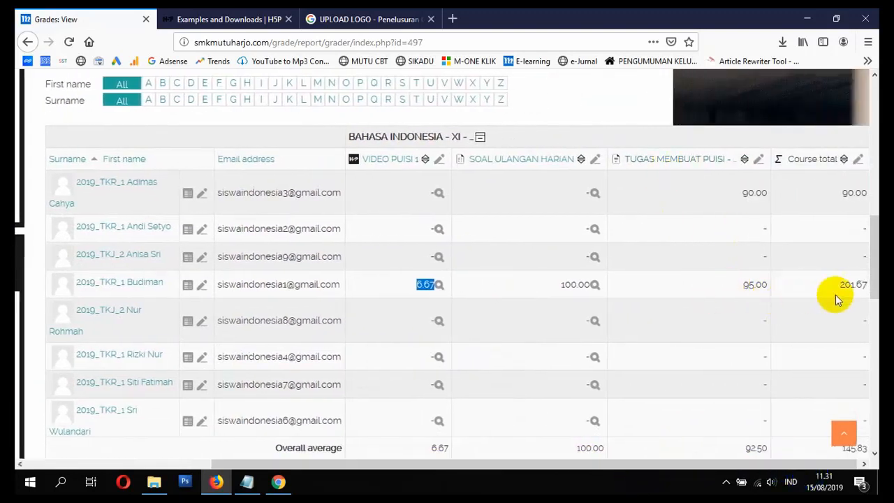
pyautogui.scroll(-3, 852, 265)
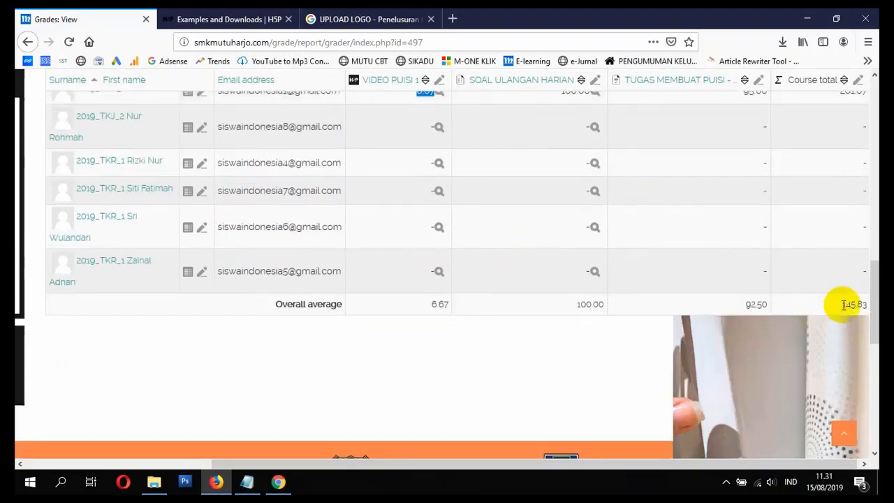
pyautogui.moveTo(643, 463); pyautogui.dragTo(545, 466)
pyautogui.scroll(2, 611, 334)
pyautogui.scroll(2, 611, 334)
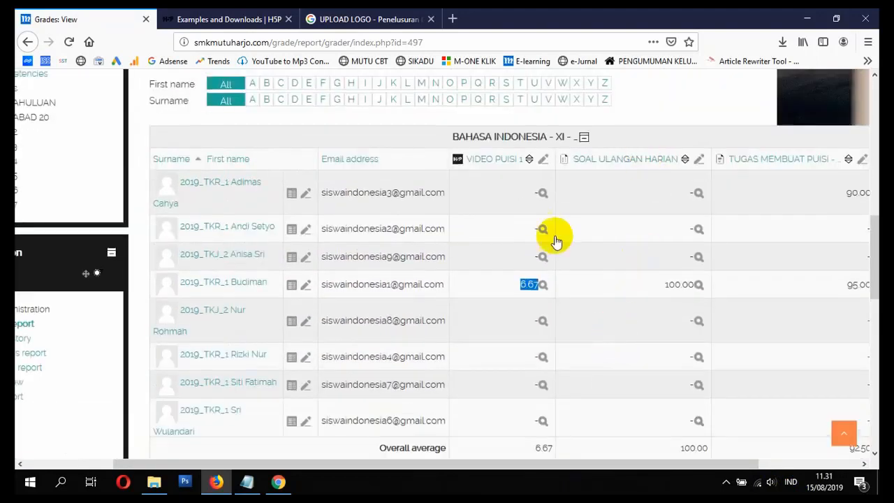
# Step: Open the VIDEO PUISI 1 results from the grader report and review the answer report of the student who completed it
pyautogui.click(488, 163)
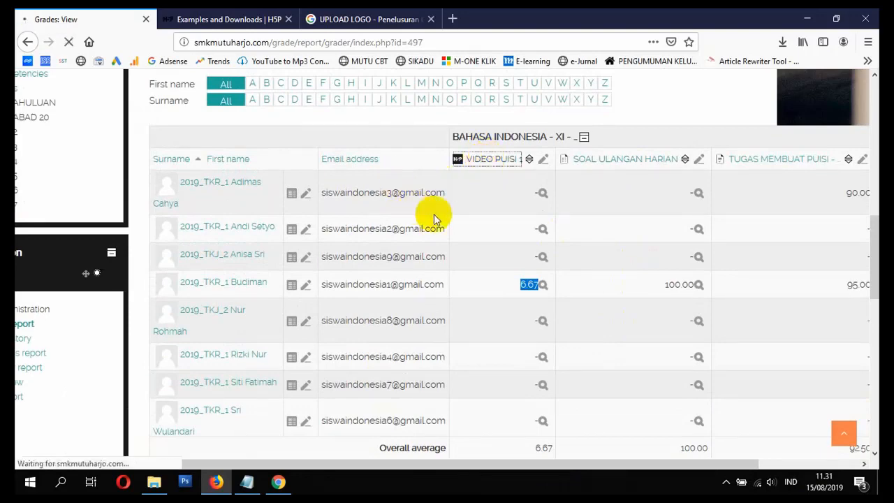
pyautogui.scroll(-2, 434, 218)
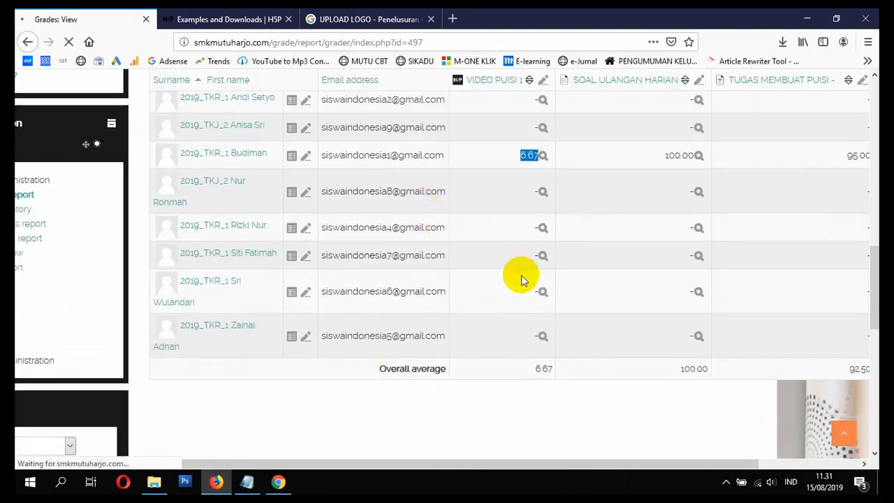
pyautogui.scroll(-6, 483, 294)
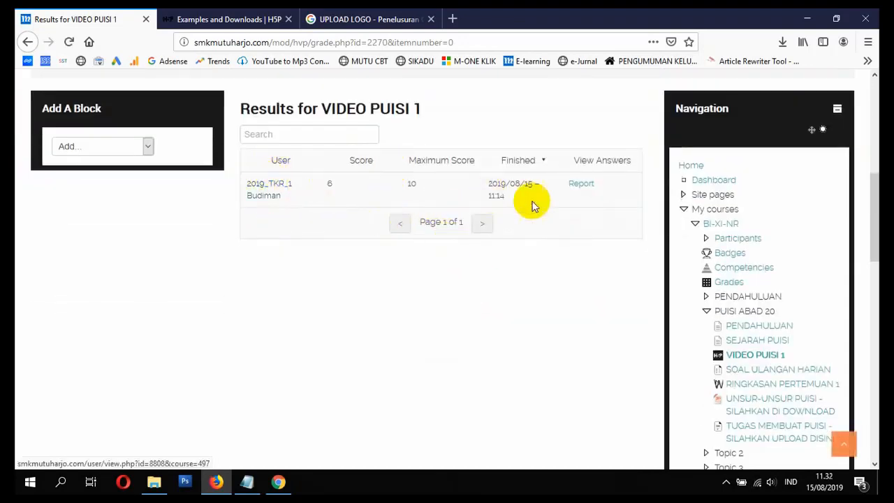
pyautogui.click(588, 188)
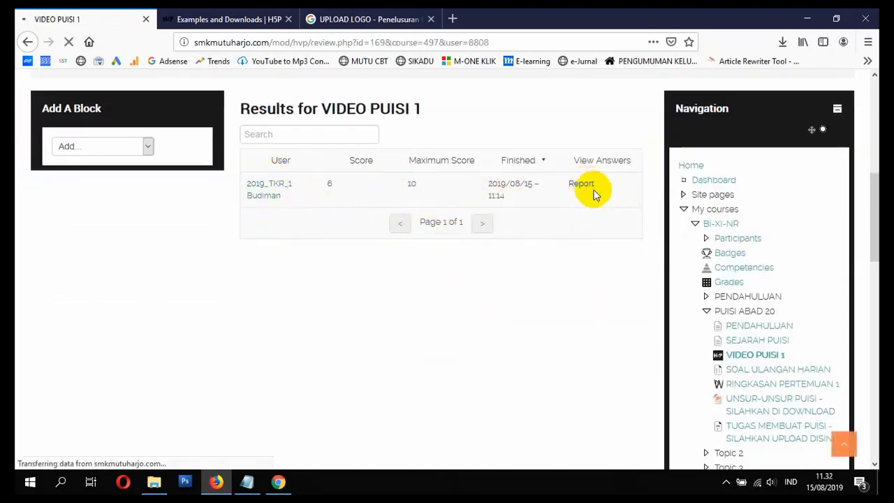
pyautogui.scroll(-3, 596, 191)
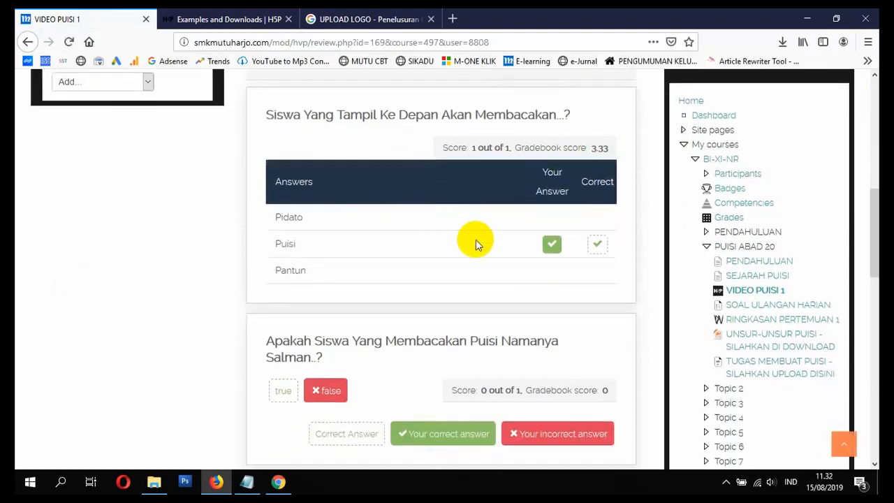
pyautogui.scroll(-2, 585, 275)
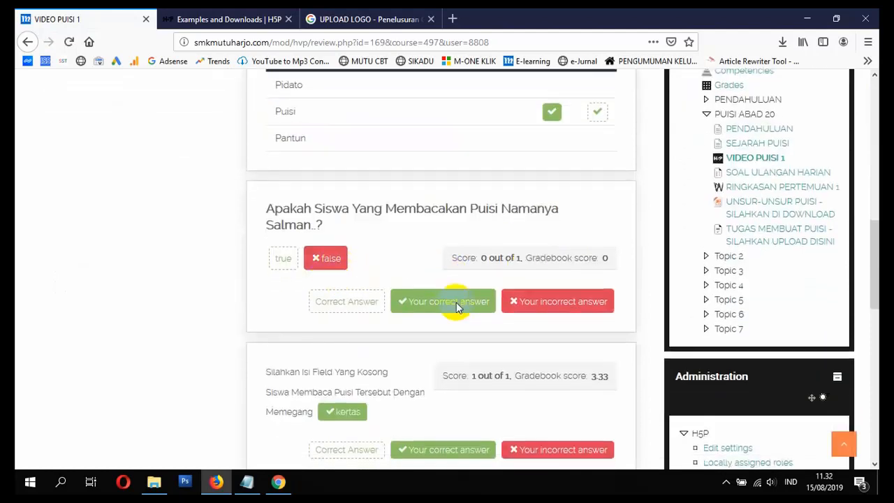
pyautogui.scroll(-2, 458, 307)
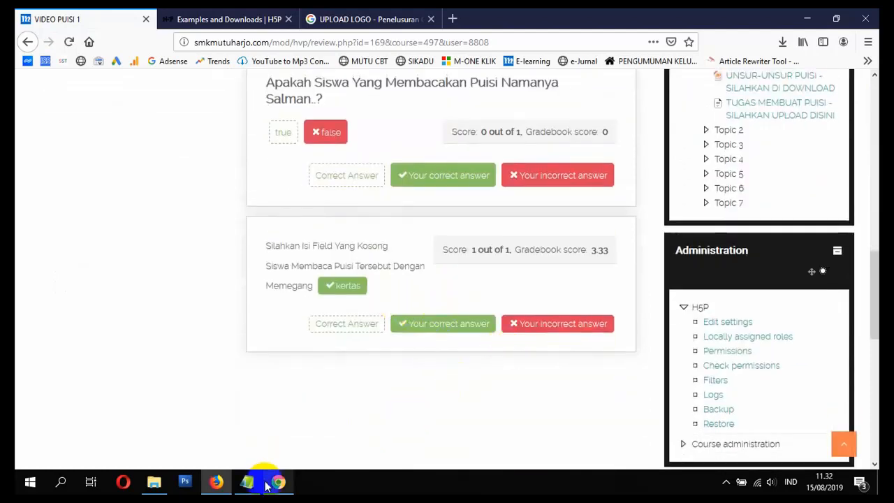
# Step: Switch to Notepad and review the e-learning topic checklist in ISI VIDEO SMK MUTUHARJO.txt
pyautogui.moveTo(285, 487)
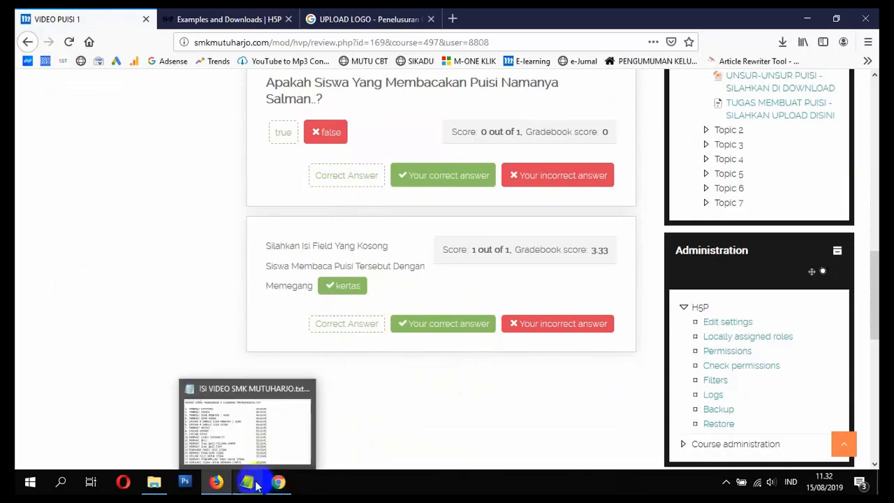
pyautogui.click(255, 486)
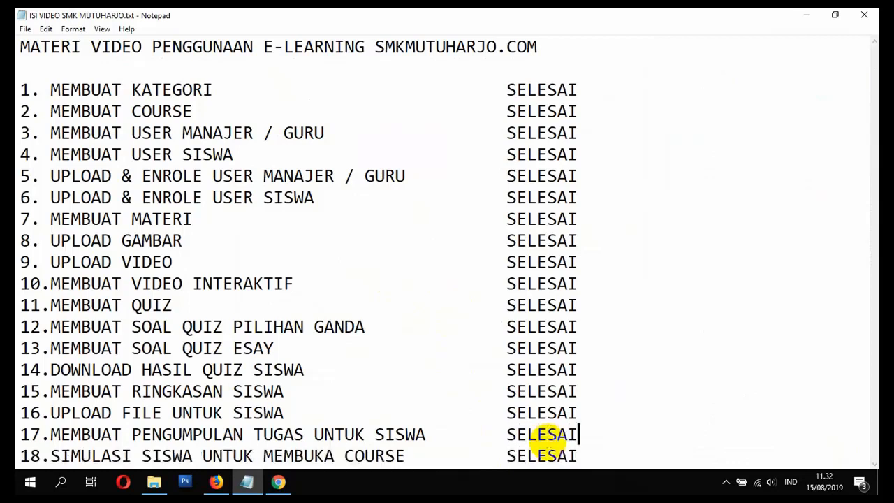
pyautogui.click(594, 323)
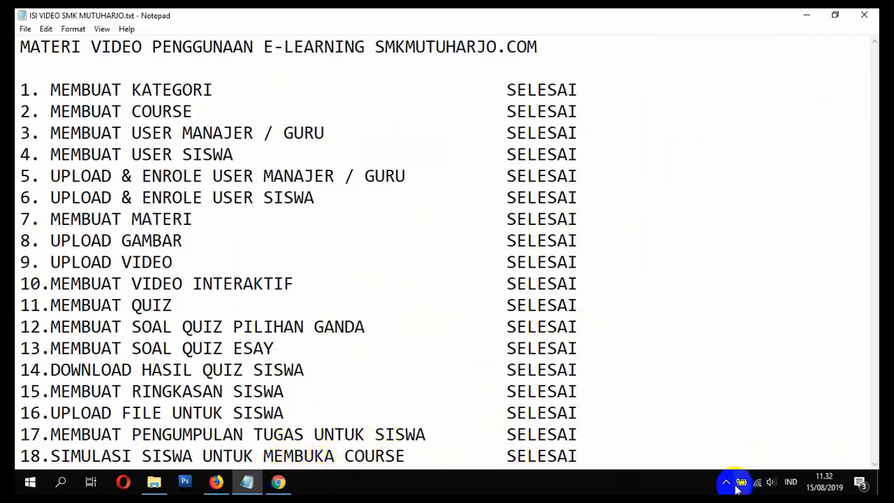
pyautogui.click(726, 482)
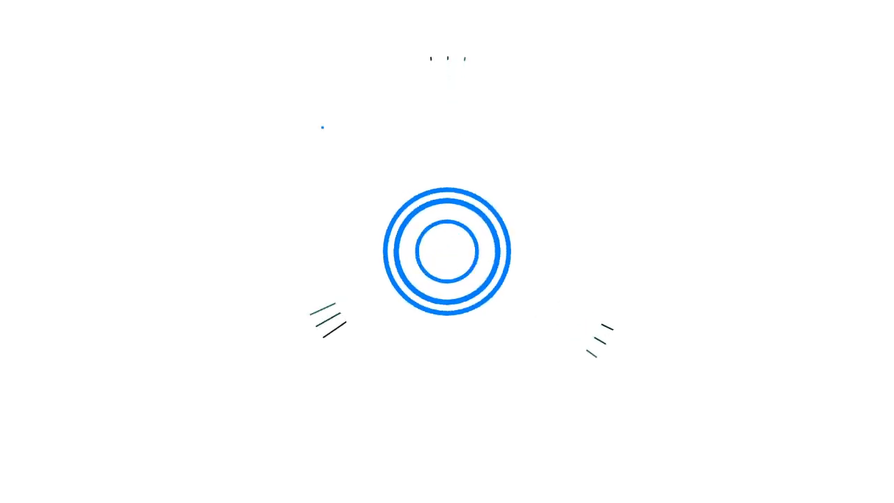